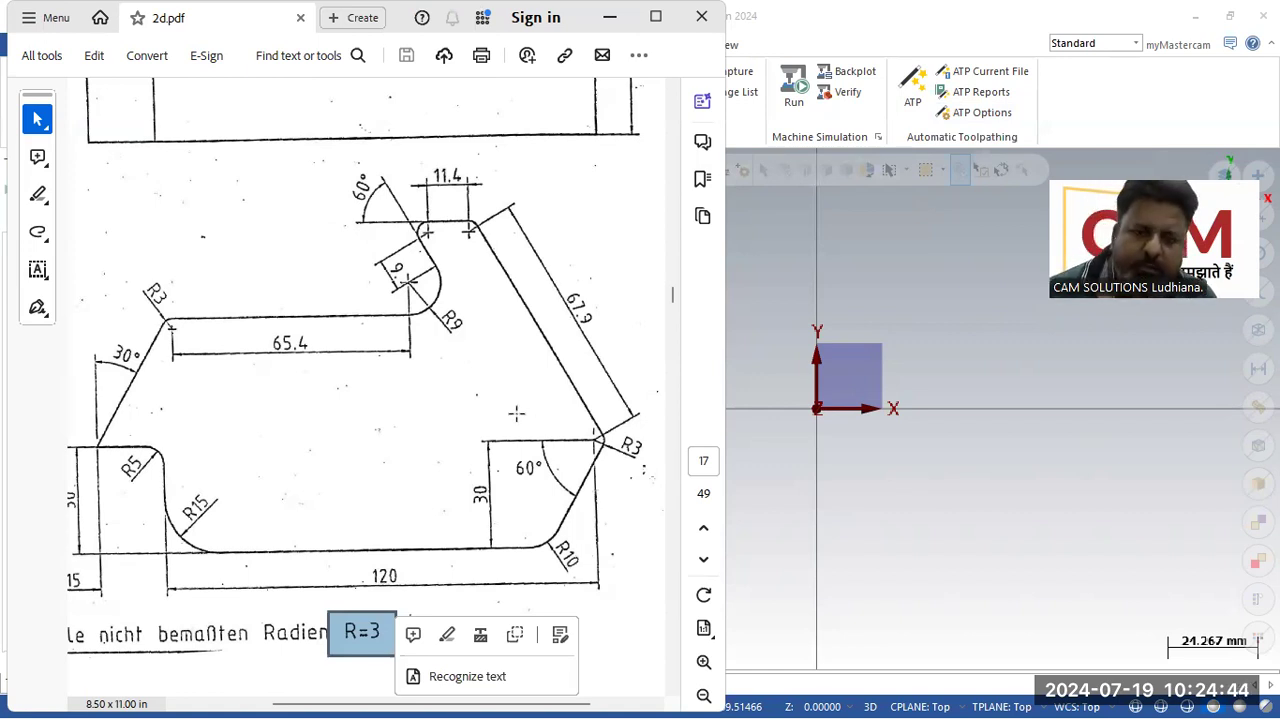
Step: Draw a horizontal line 11.4 mm long starting at the origin
left_click_drag(361, 162, 497, 252)
left_click(427, 234)
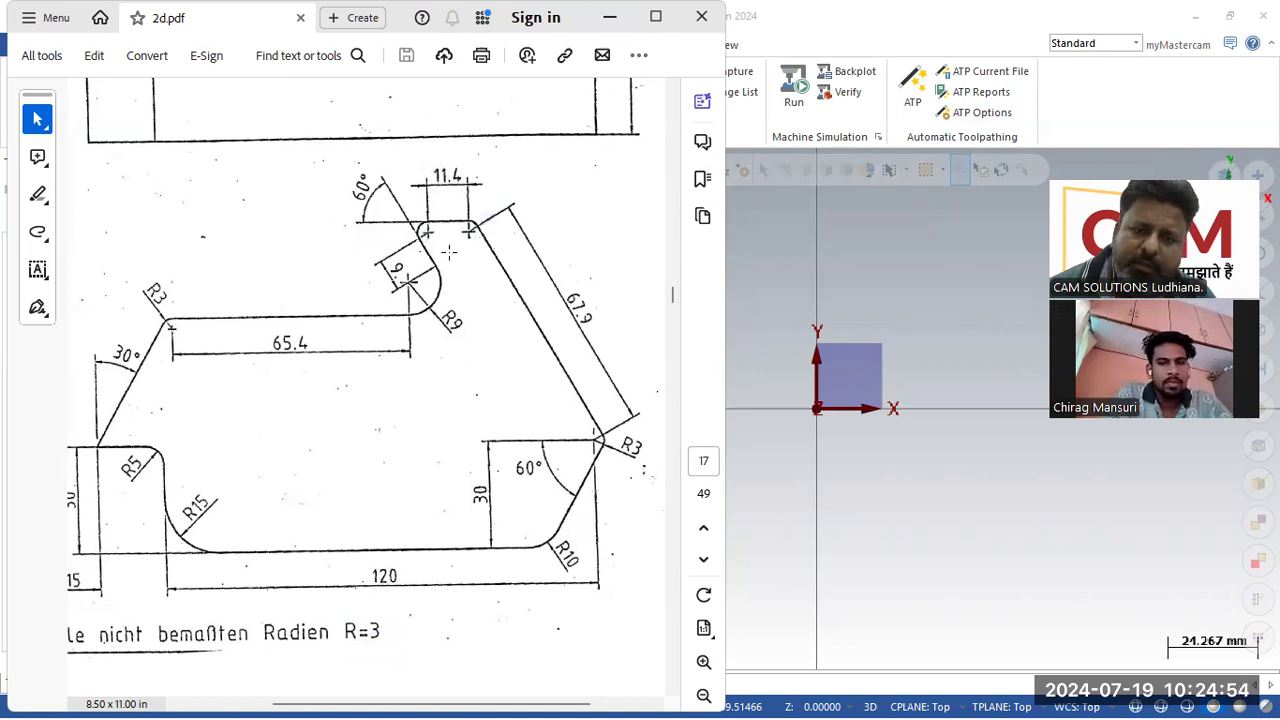
left_click(980, 531)
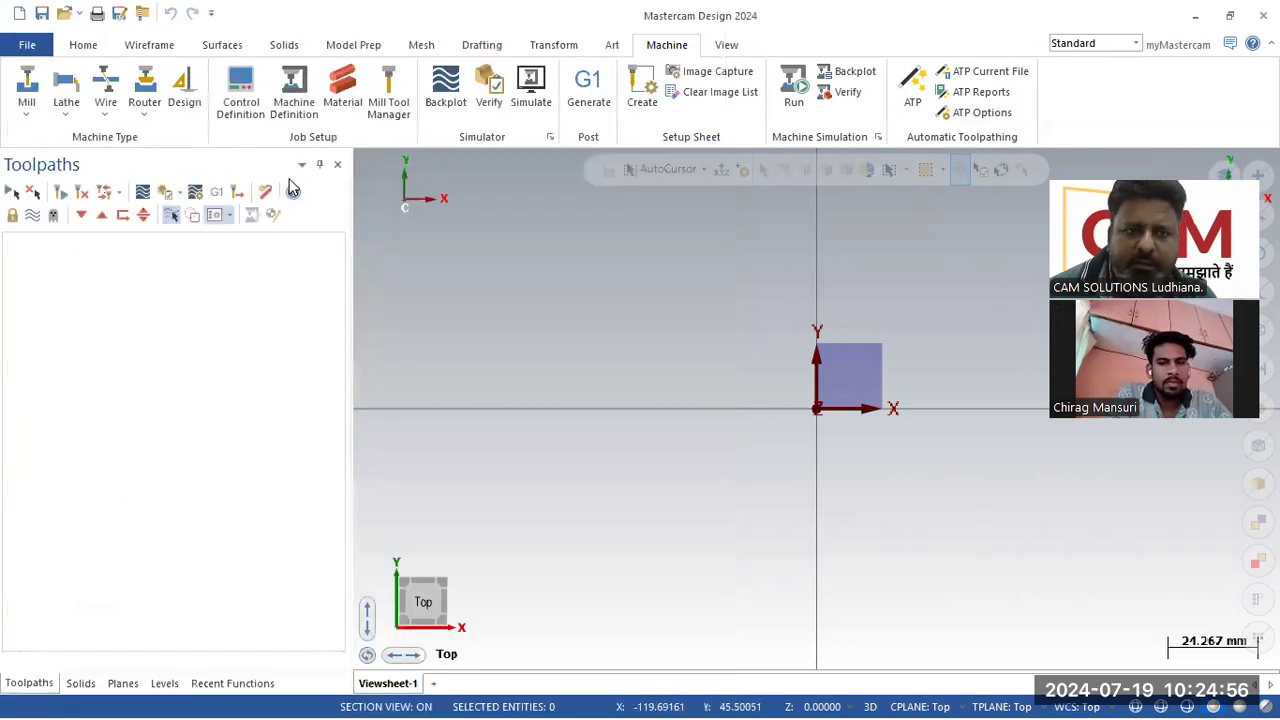
left_click(149, 45)
left_click(135, 92)
left_click(818, 418)
left_click(976, 410)
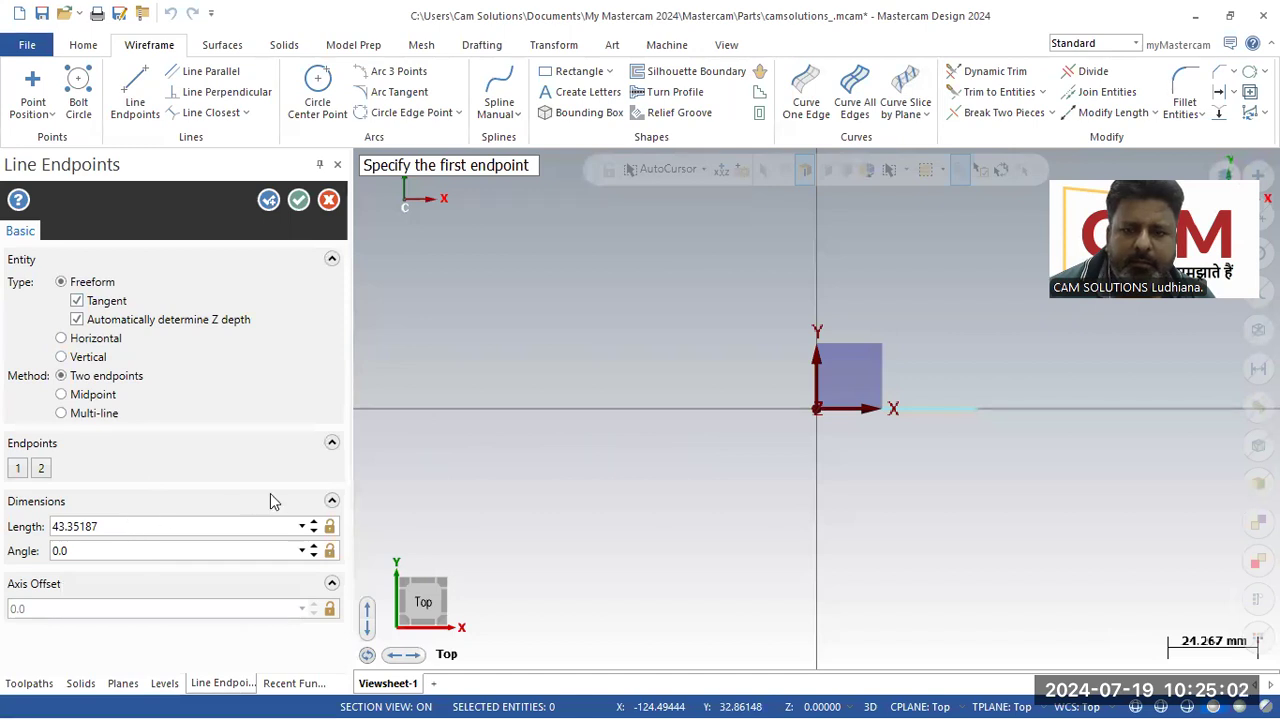
left_click(165, 526)
type("11.4")
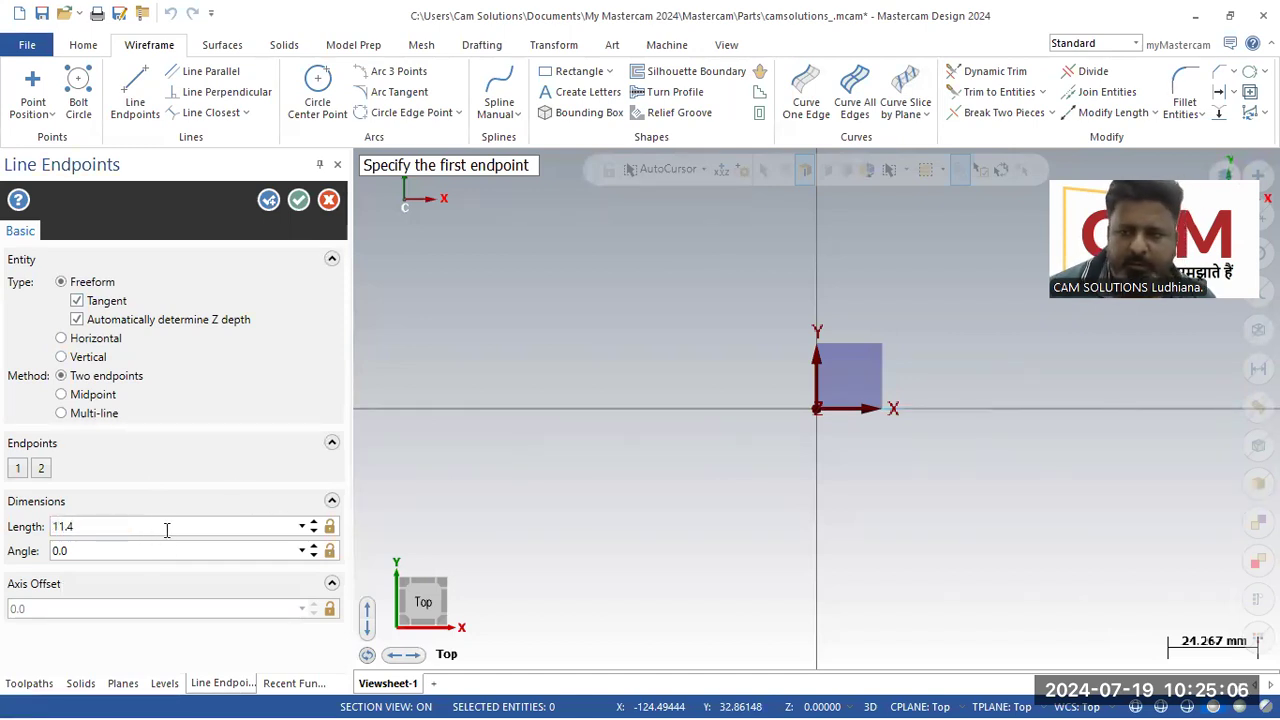
left_click(271, 201)
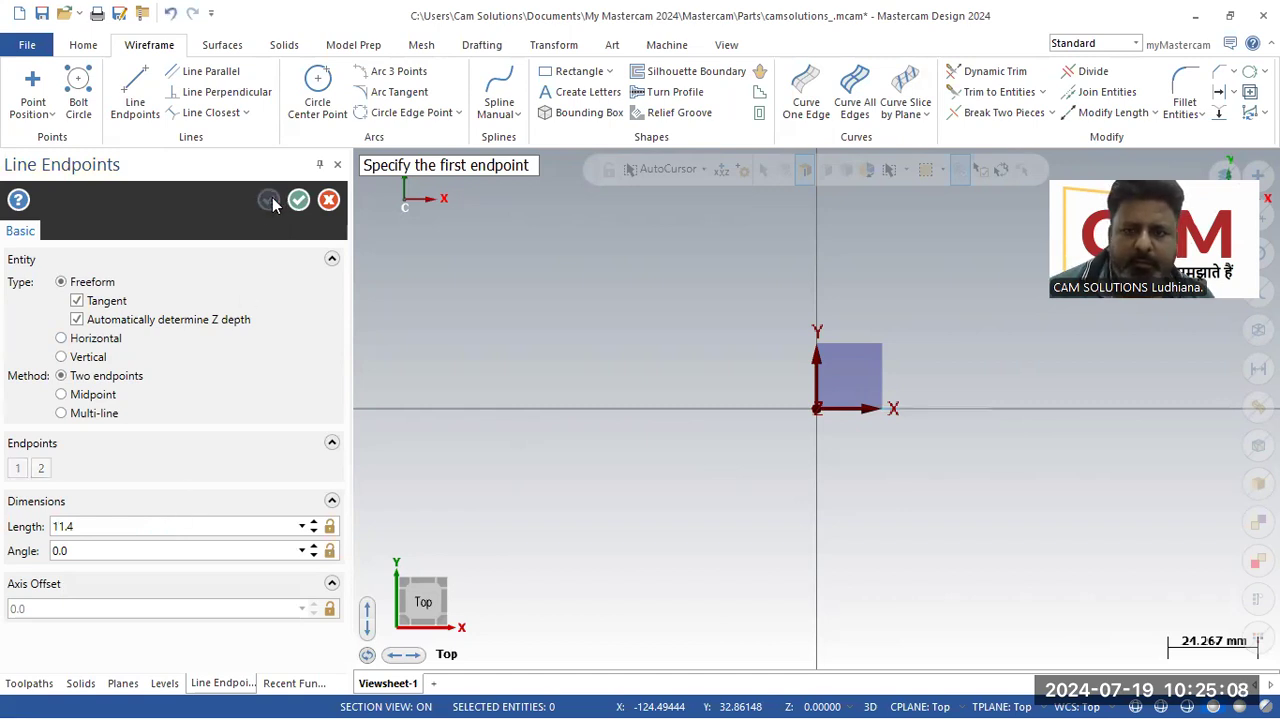
scroll(872, 395, "up", 3)
scroll(849, 395, "up", 7)
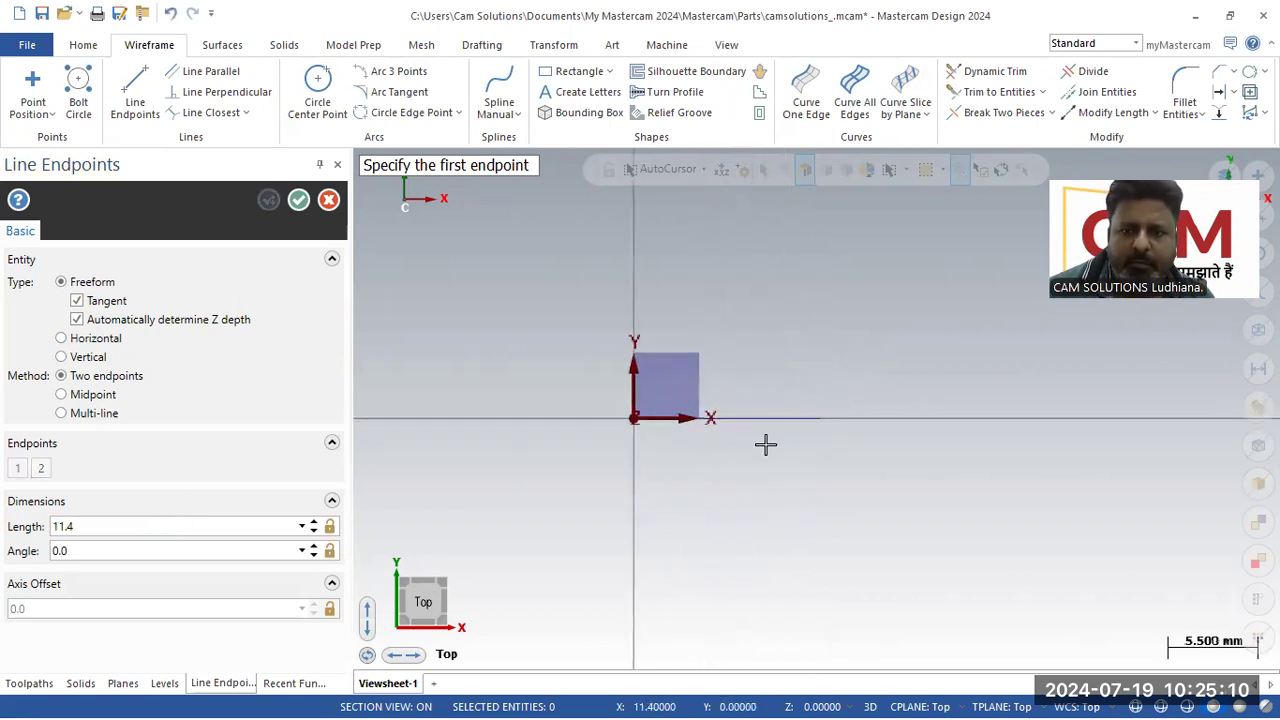
left_click(298, 200)
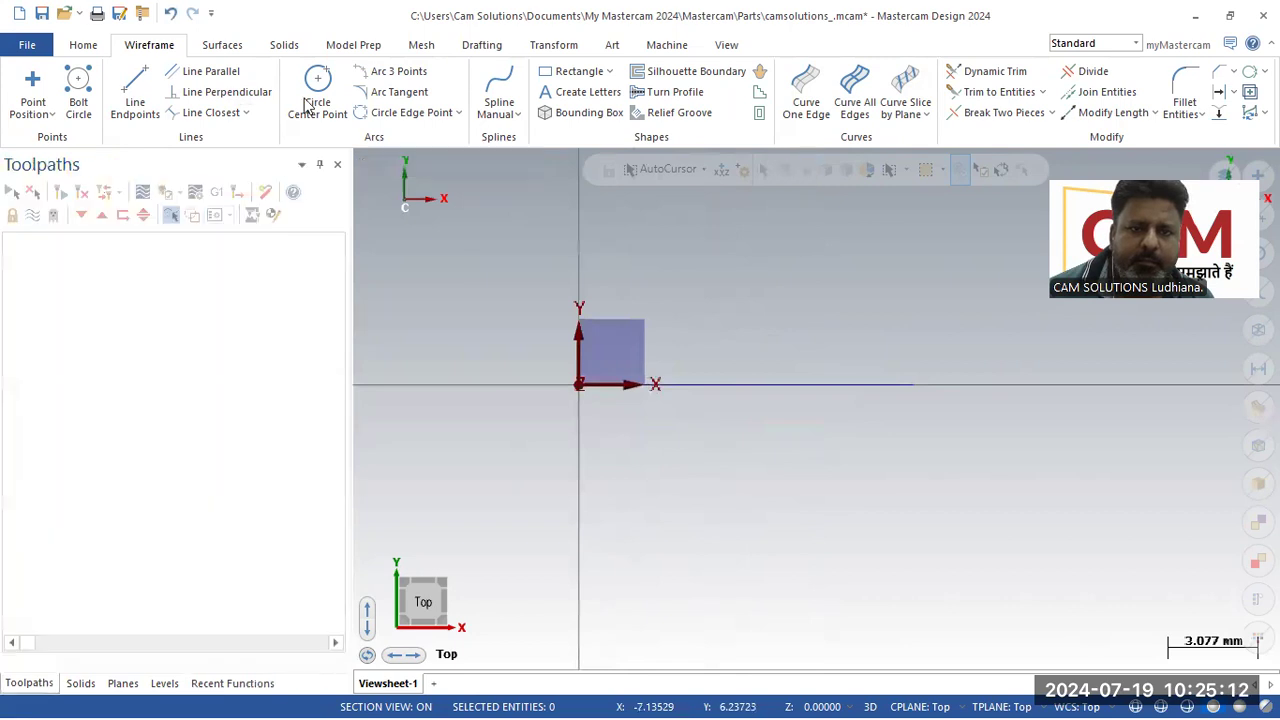
Step: Place a 6 mm diameter circle centred at the right end of the line
left_click(317, 92)
left_click(911, 385)
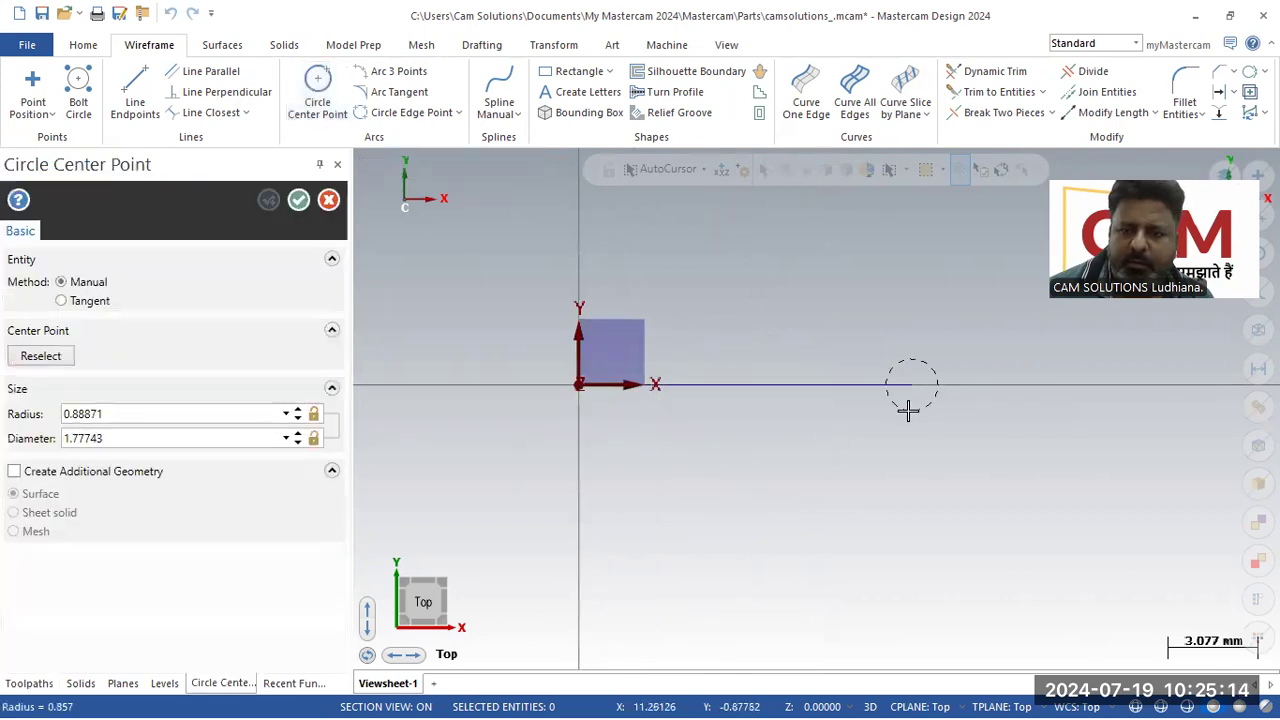
left_click(908, 411)
left_click(151, 413)
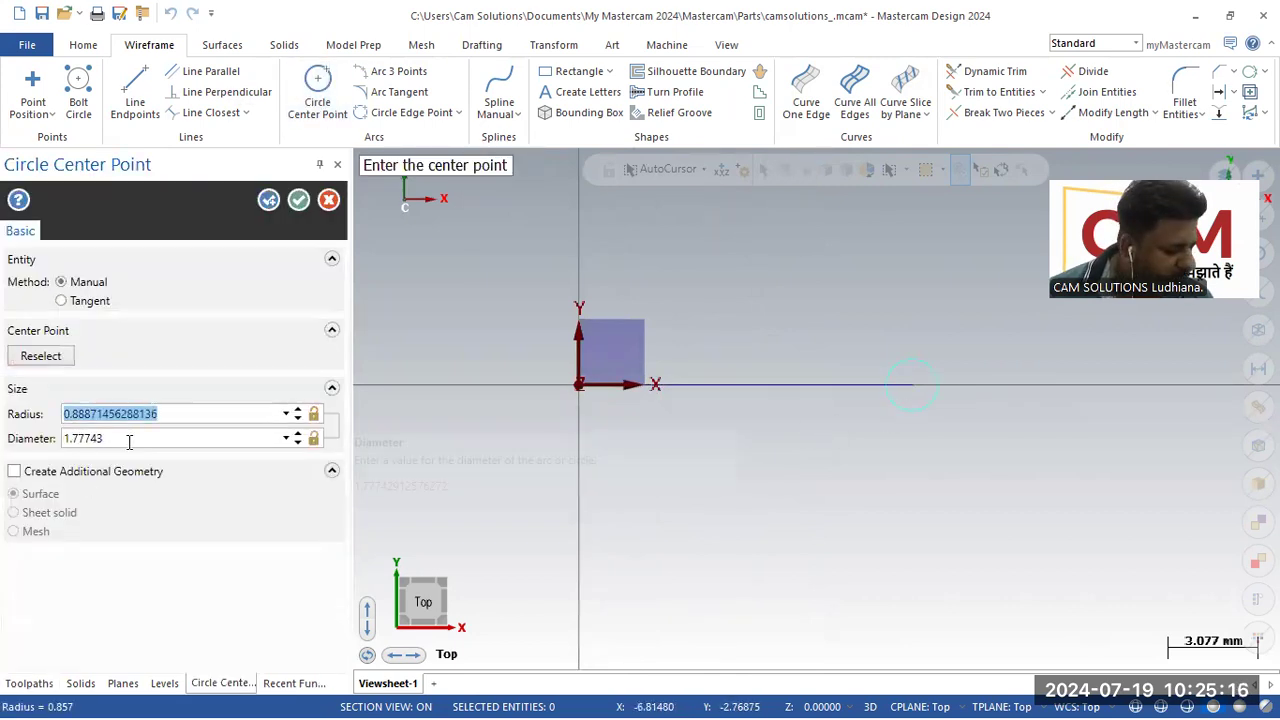
double_click(130, 441)
type("6")
key("Return")
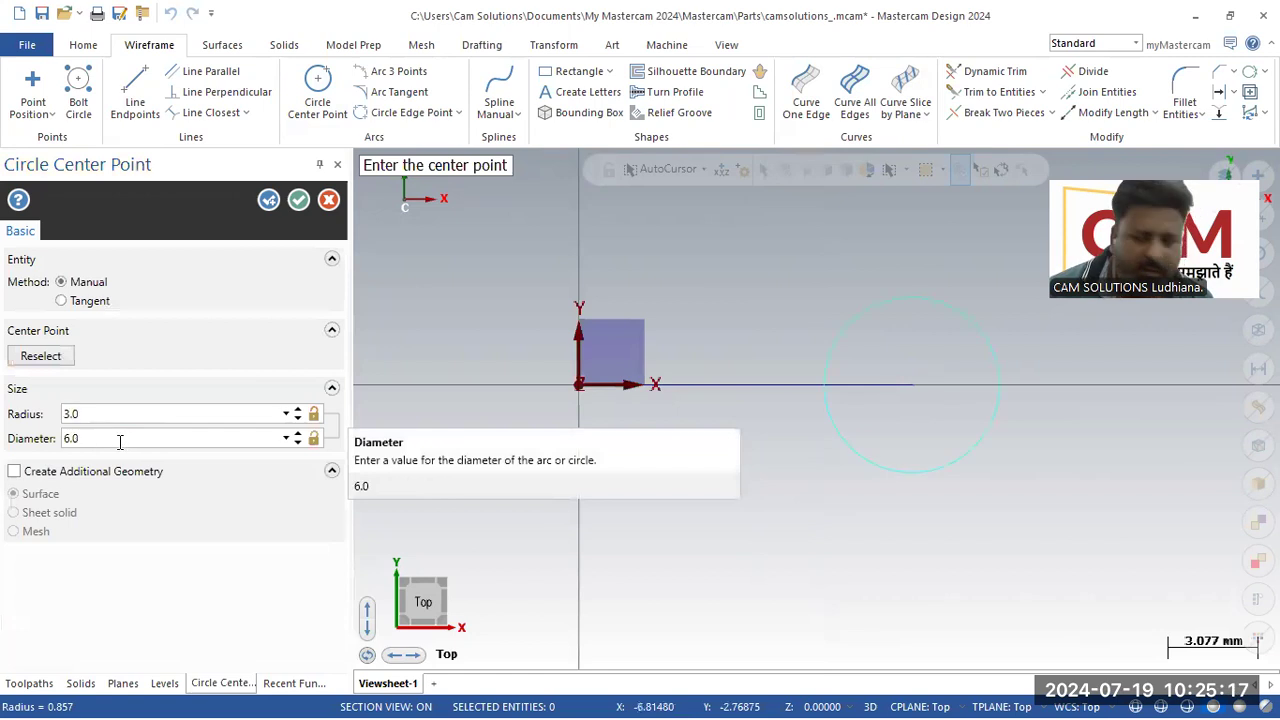
left_click(577, 384)
Step: Cancel the circle command and undo the circles just placed
left_click(526, 408)
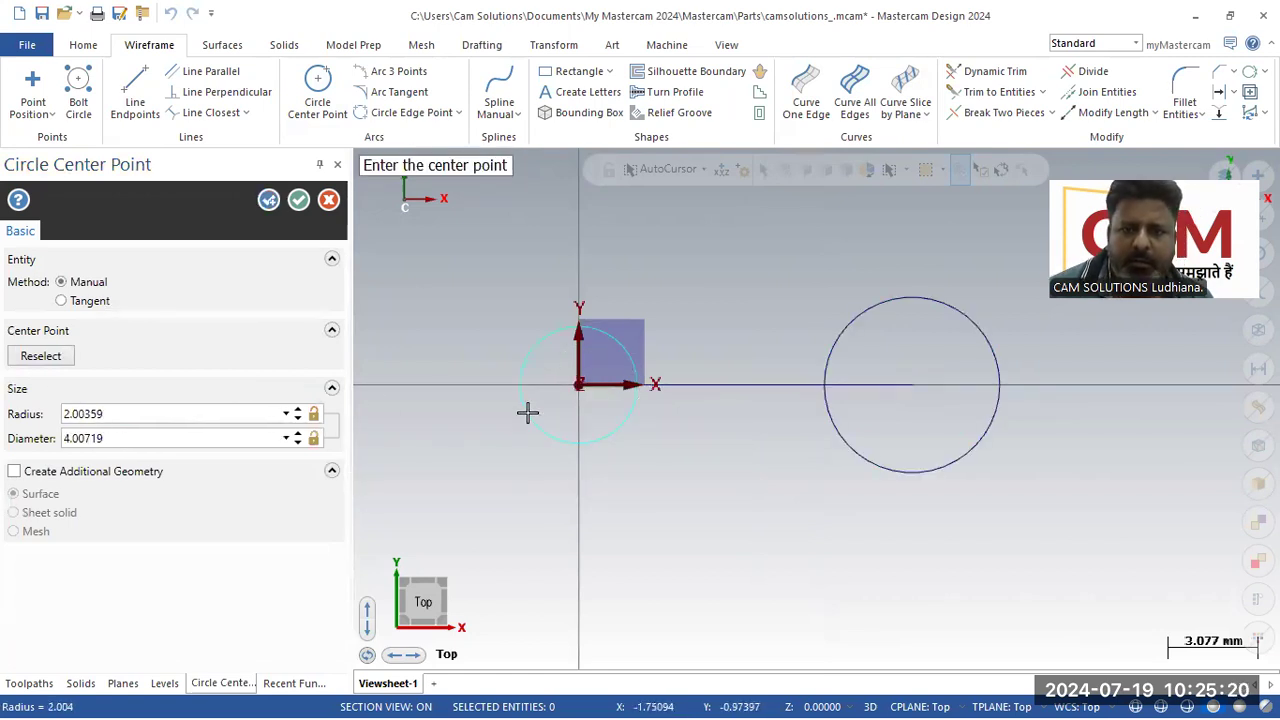
left_click(183, 410)
type("4")
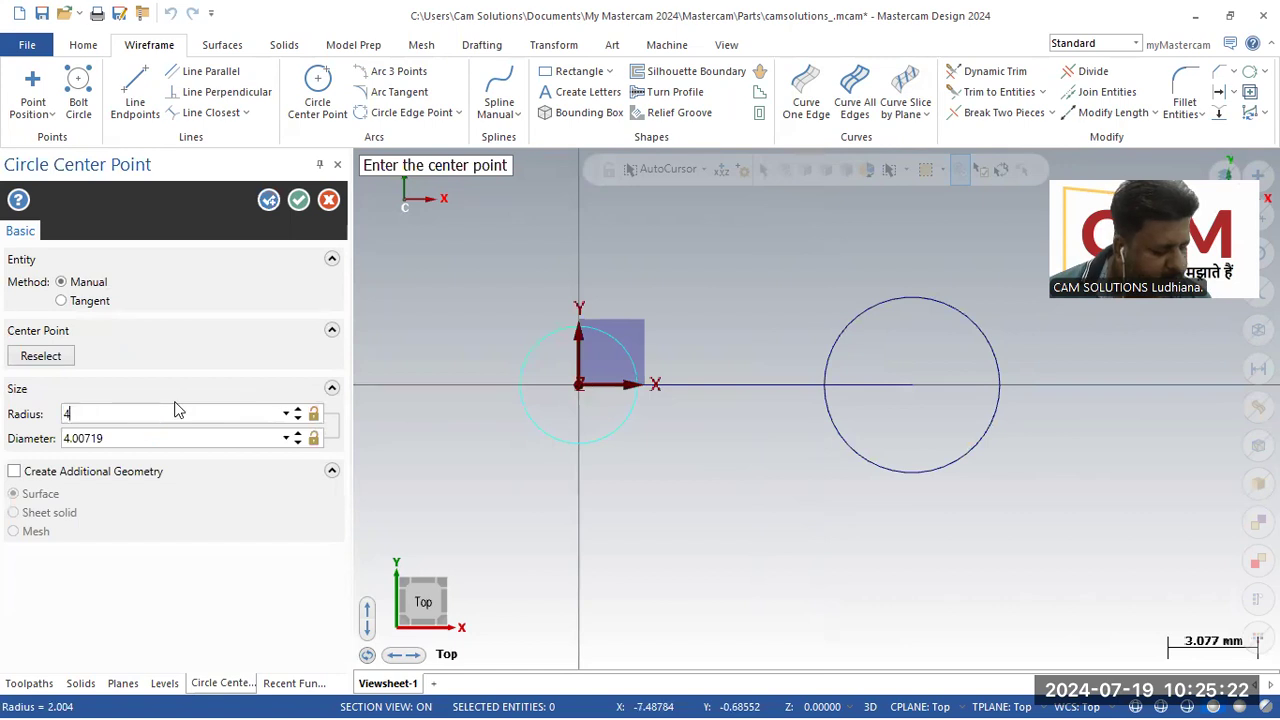
key("BackSpace")
left_click(328, 201)
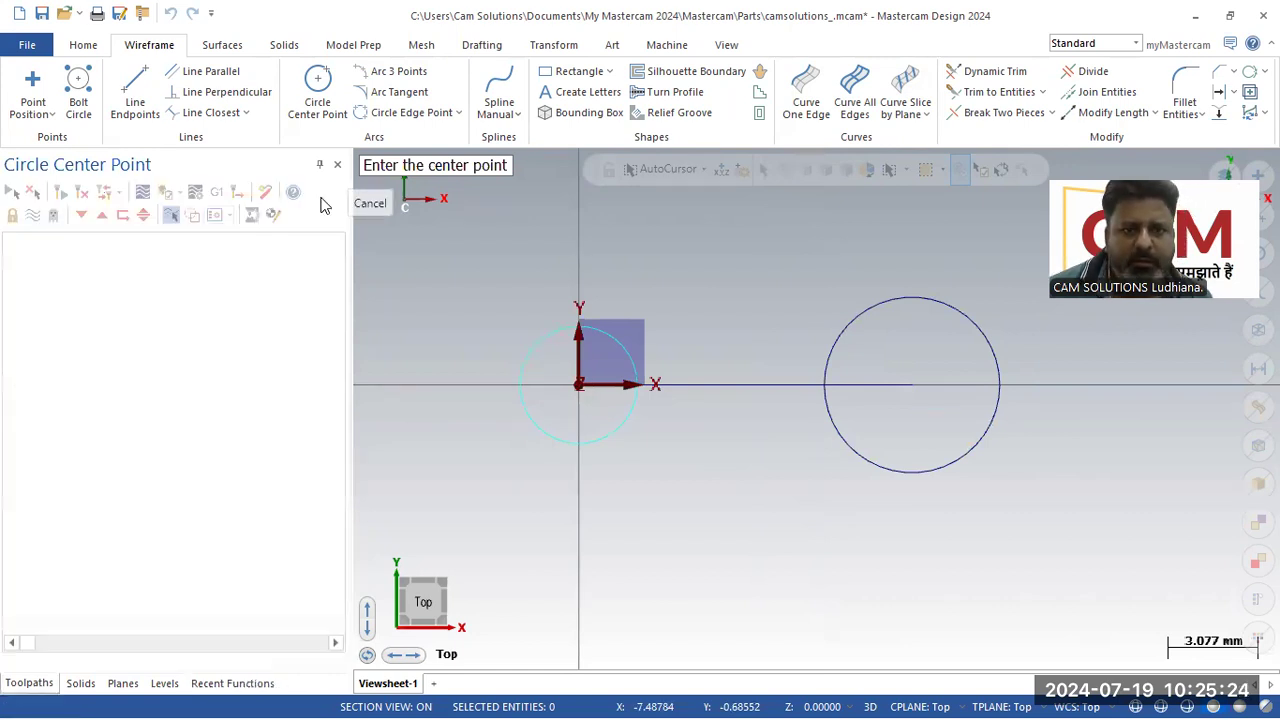
left_click(172, 12)
left_click(172, 12)
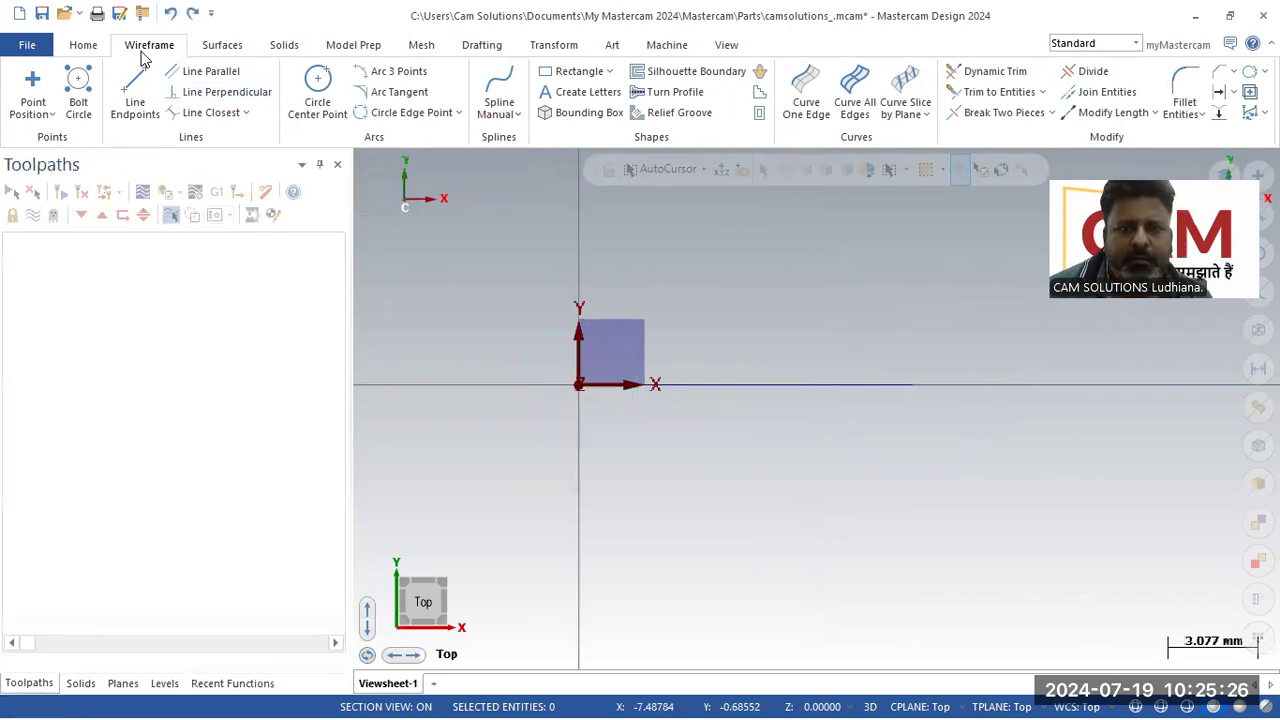
Step: Draw two 3 mm radius circles centred at the right end of the line and at the origin
left_click(314, 96)
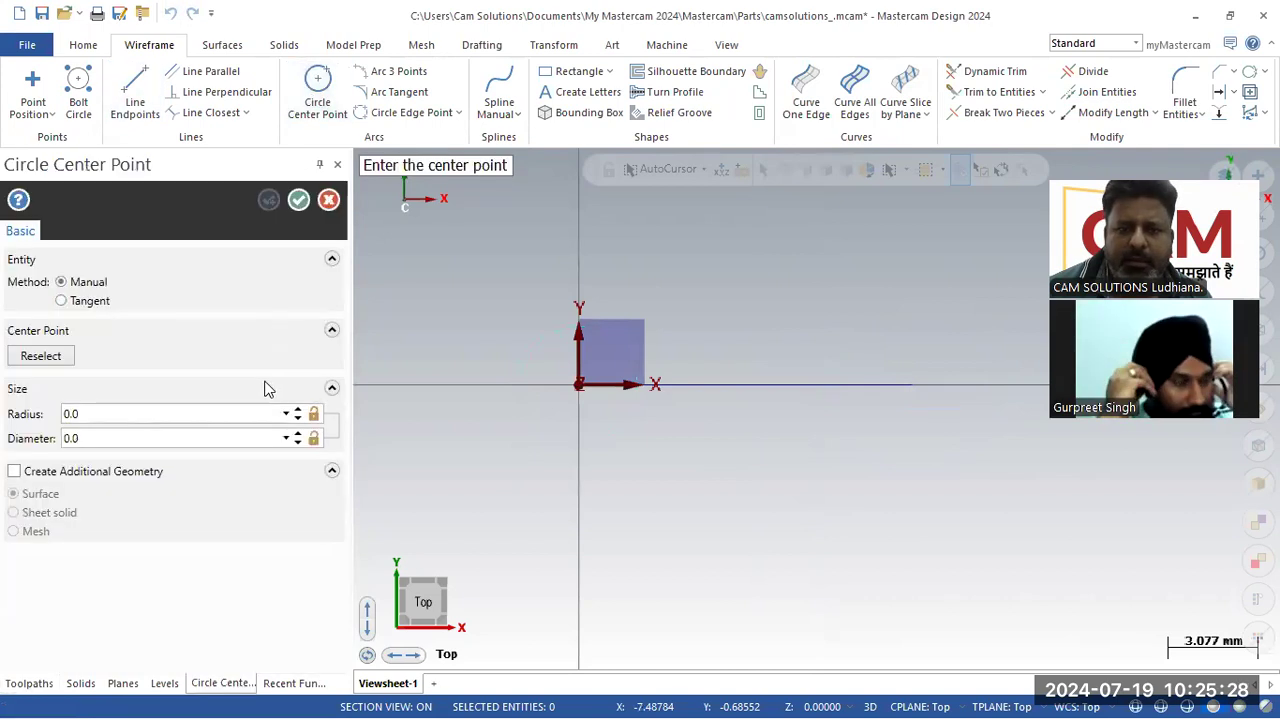
type("3")
key("Return")
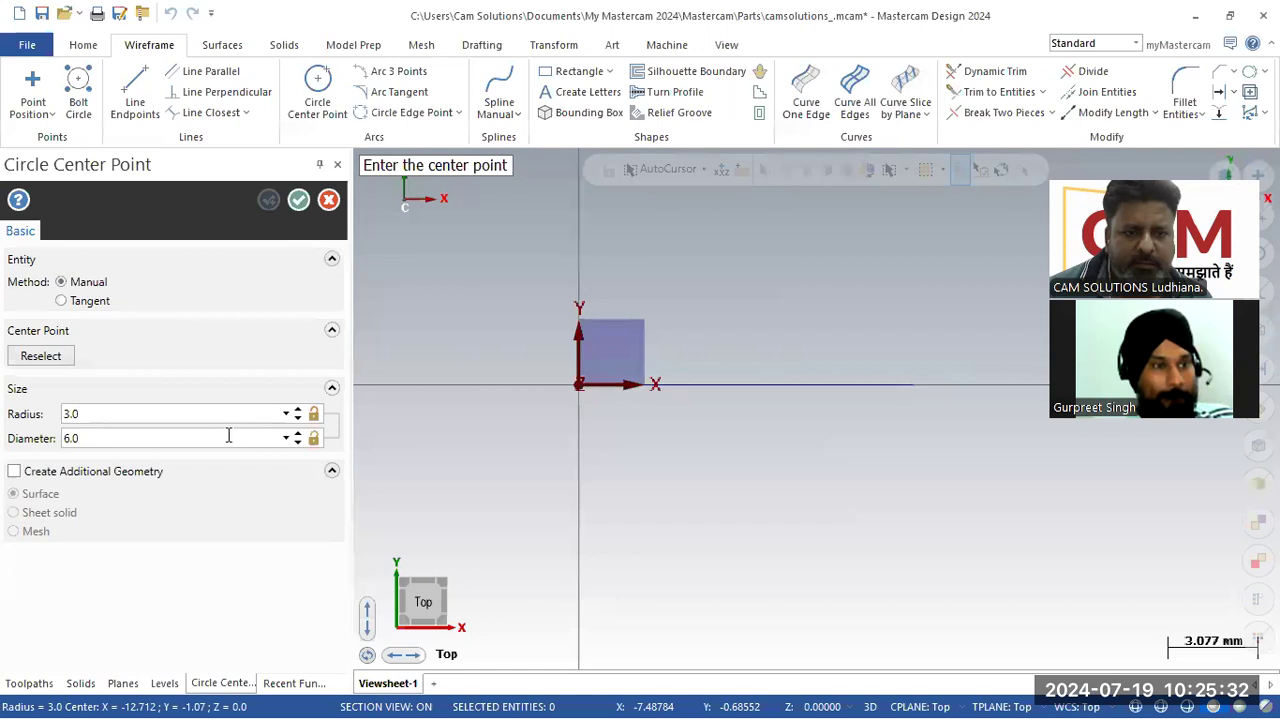
left_click(314, 415)
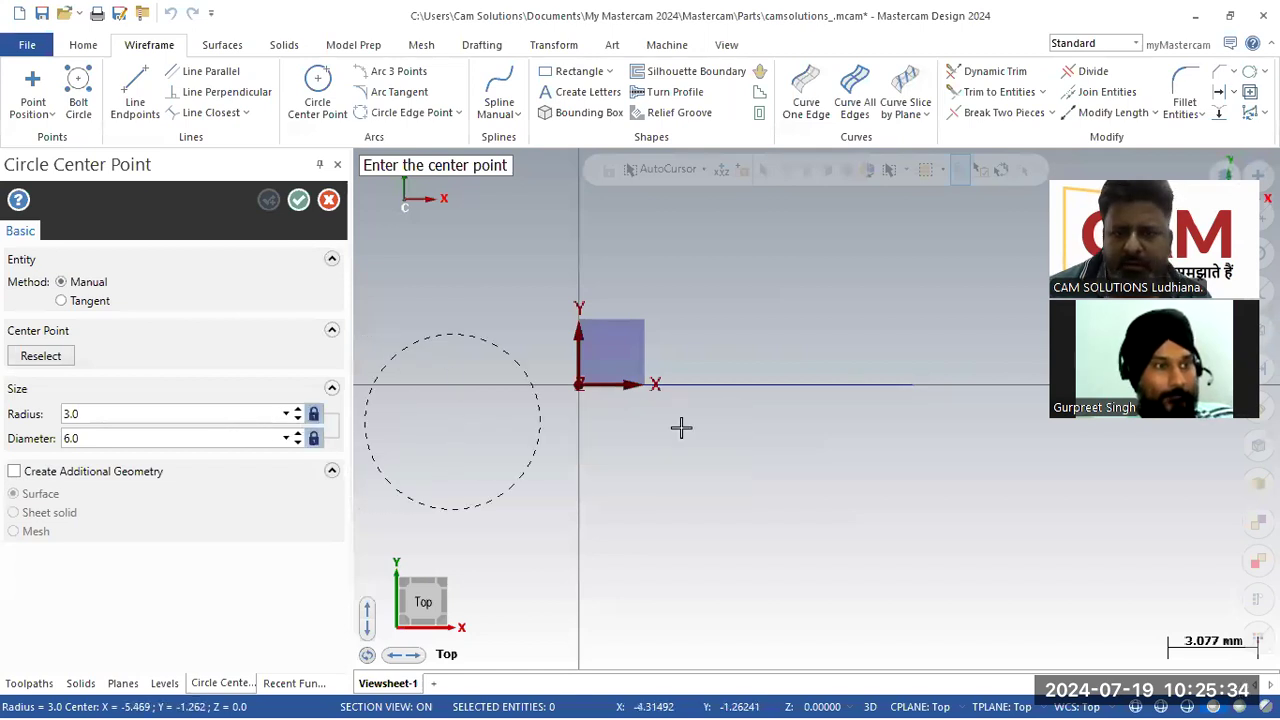
left_click(912, 388)
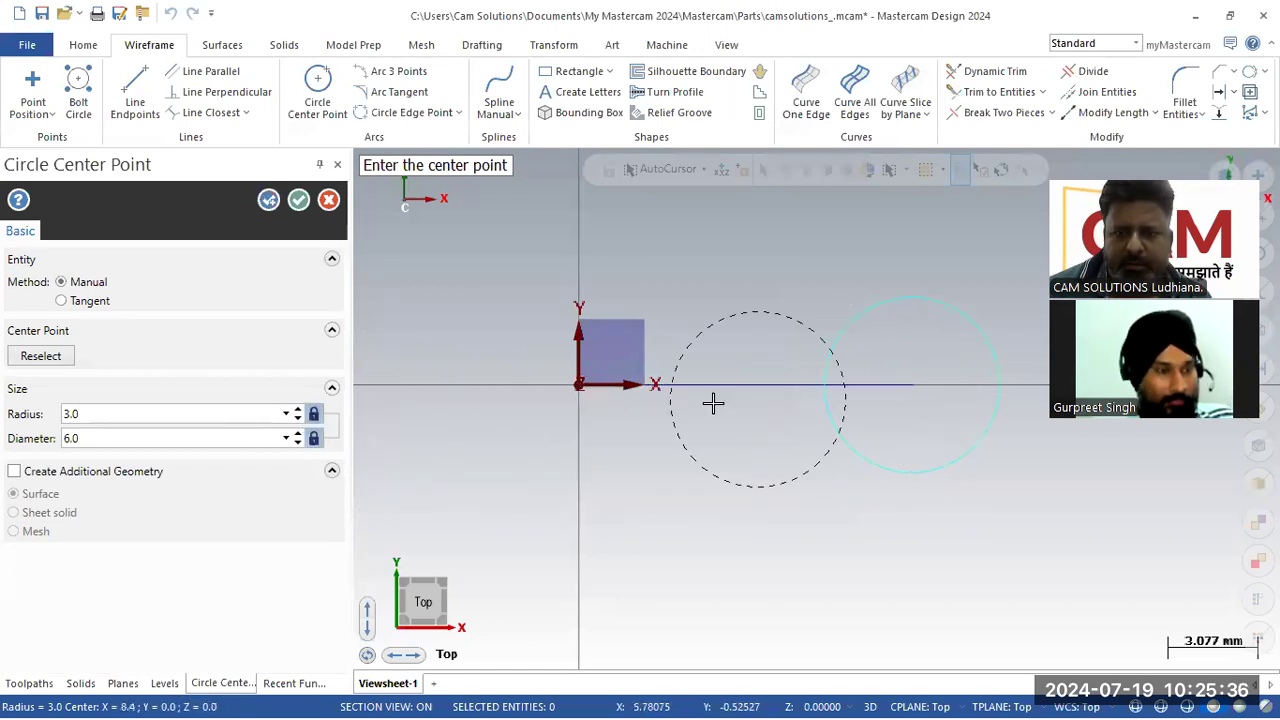
left_click(578, 384)
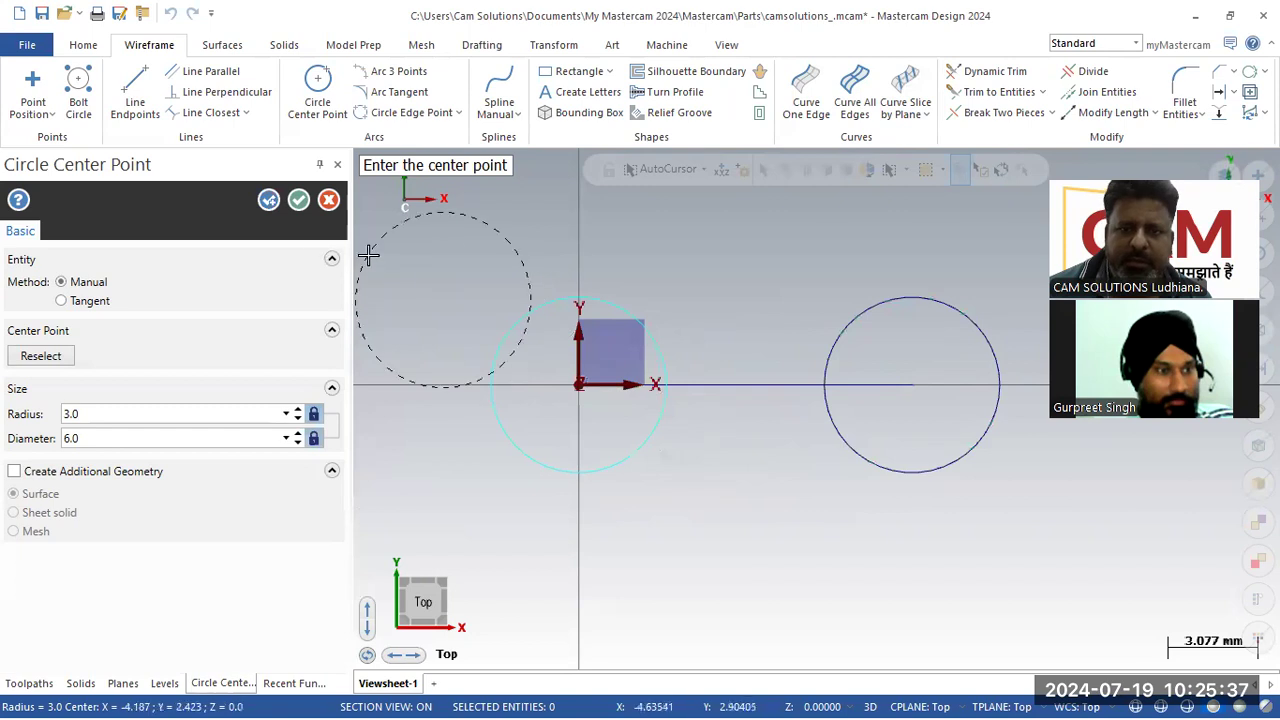
left_click(298, 200)
scroll(600, 314, "down", 3)
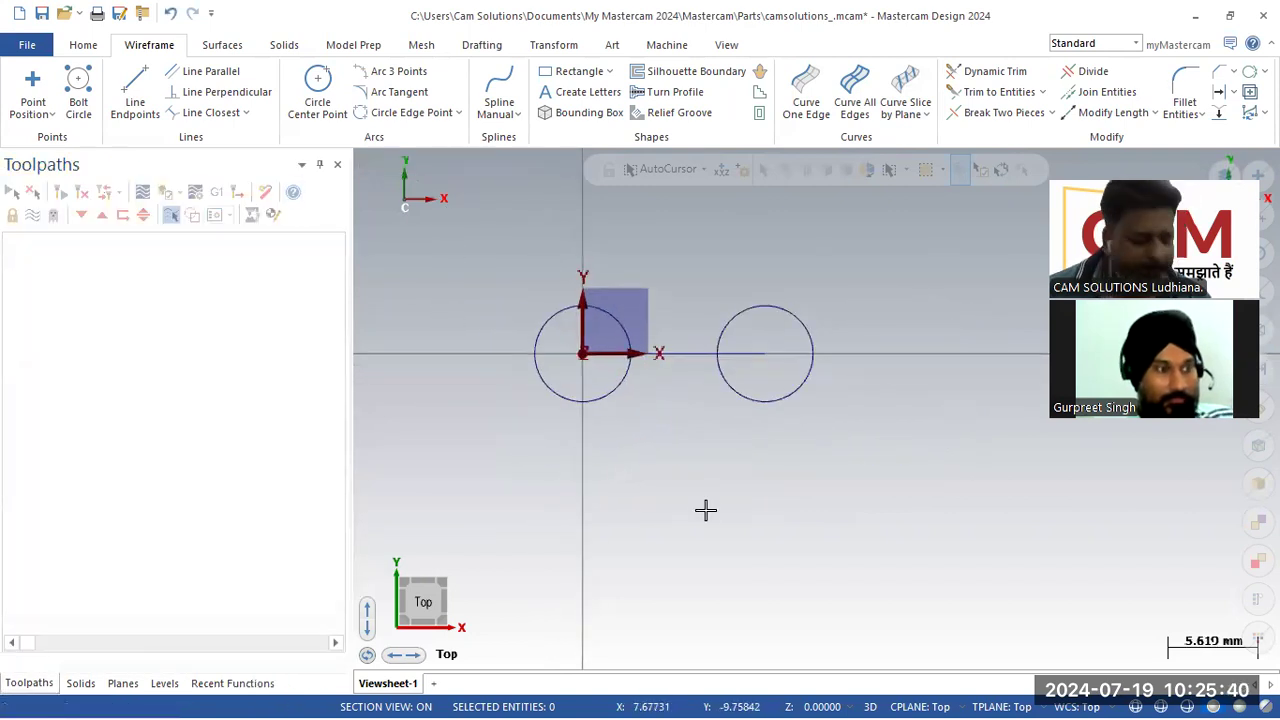
Step: Draw a line tangent to the tops of both circles
key("alt+Tab")
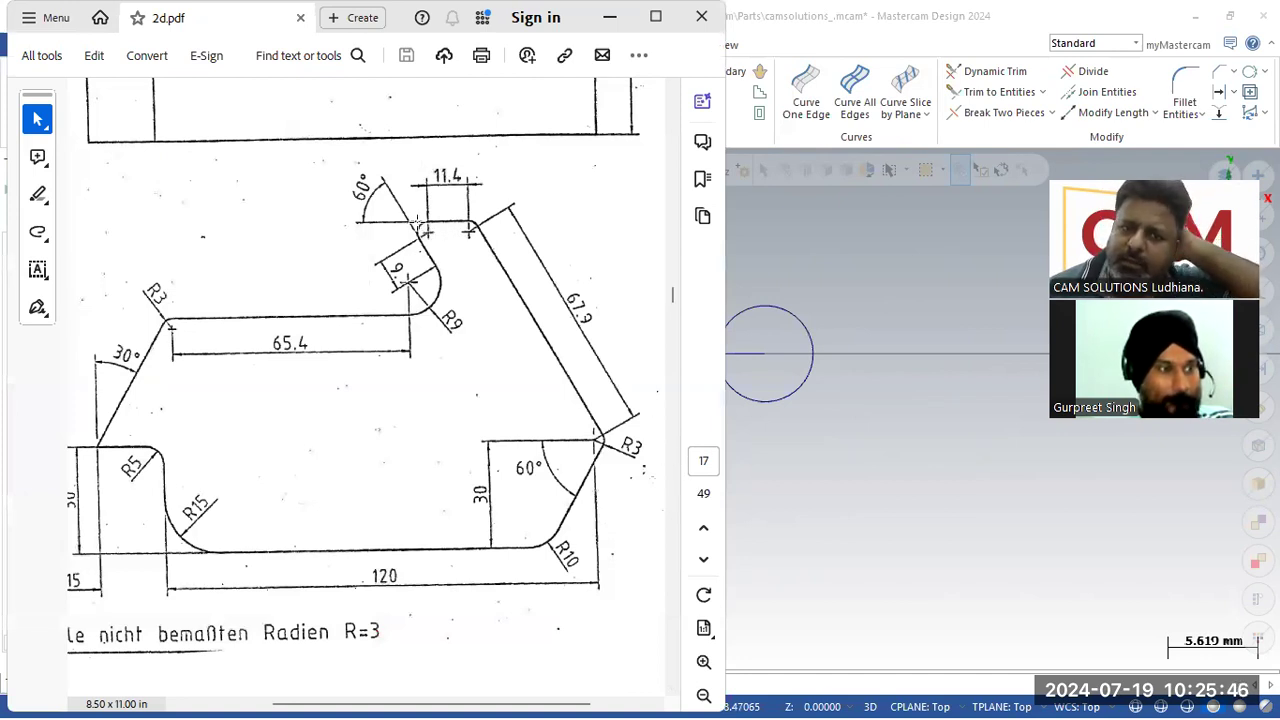
left_click(952, 279)
left_click(135, 95)
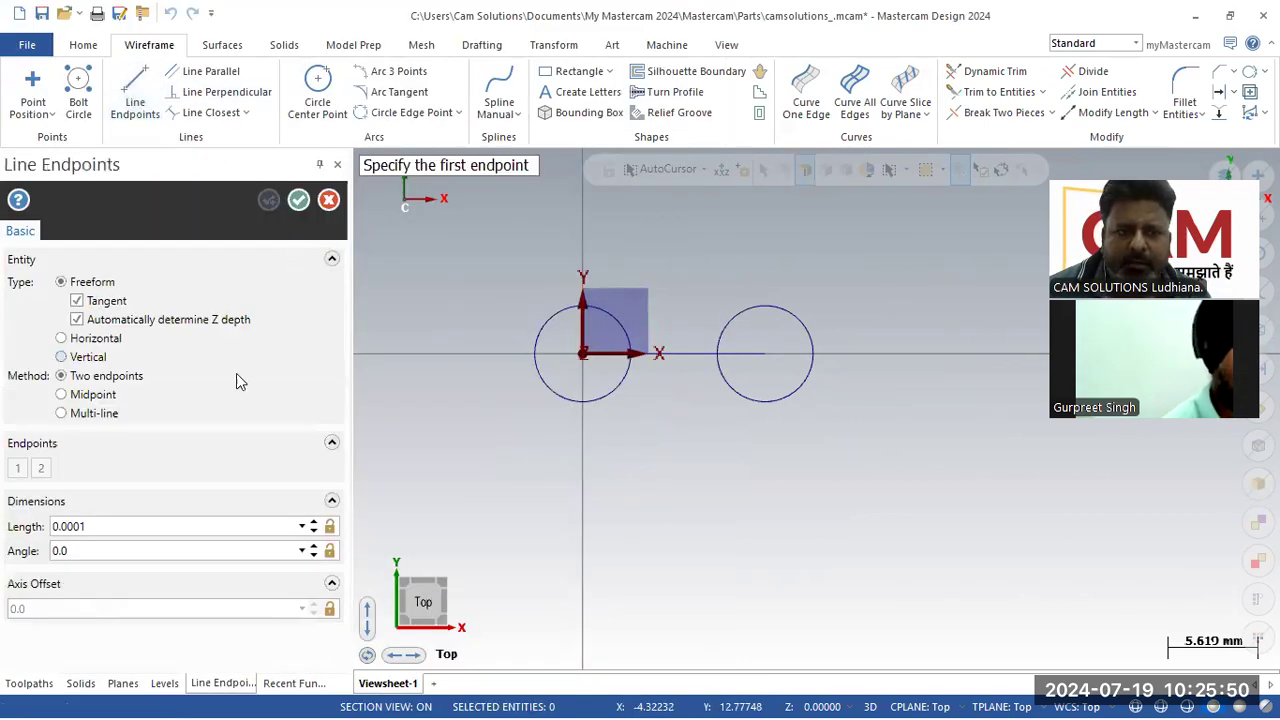
left_click(548, 311)
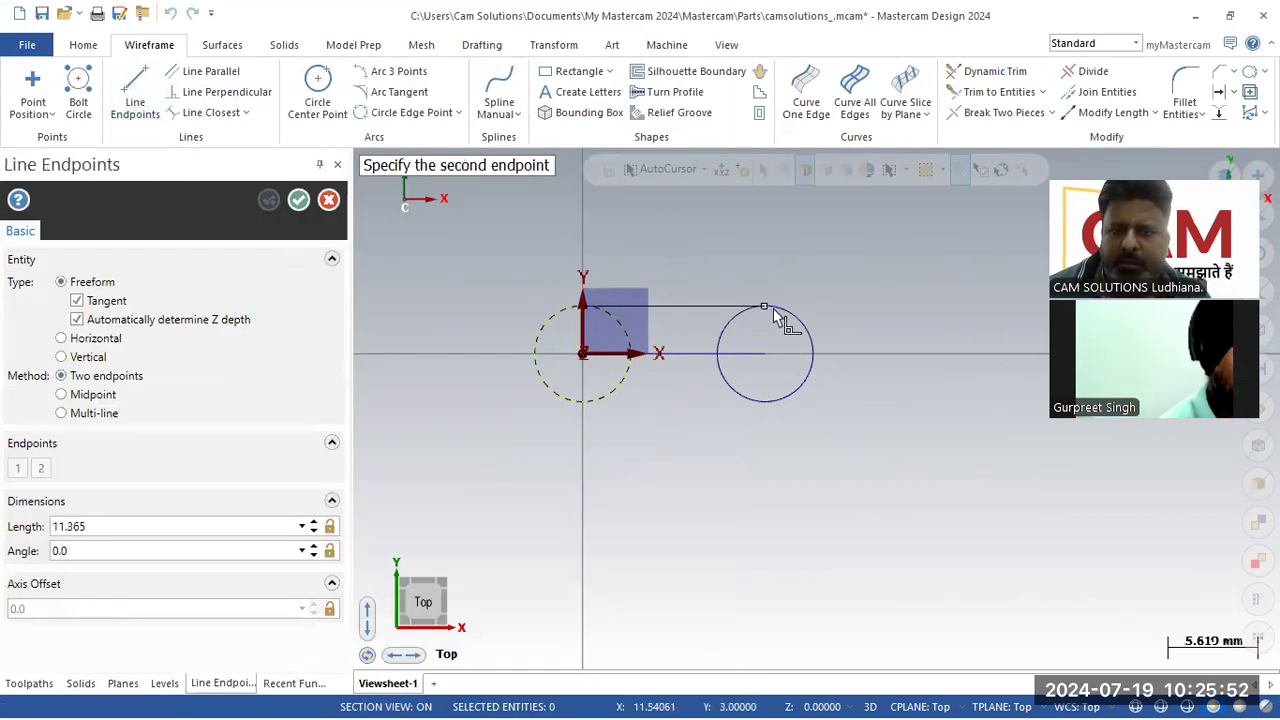
left_click(795, 316)
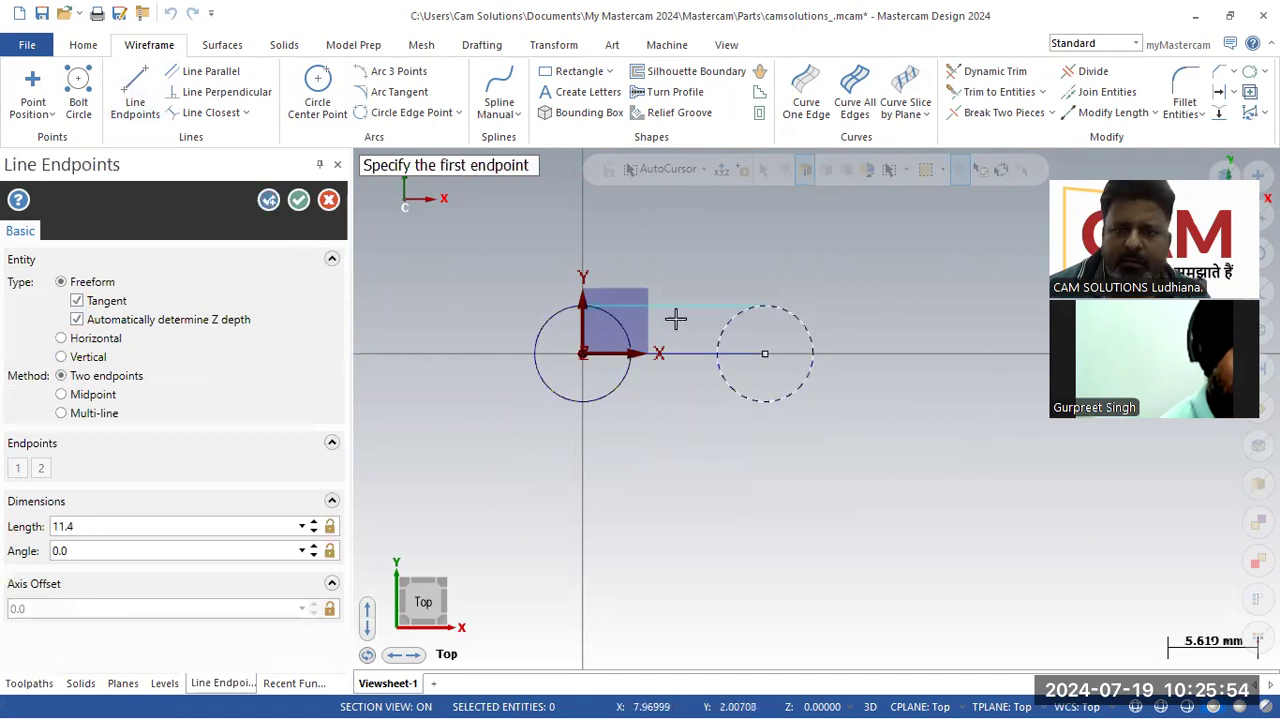
left_click(329, 200)
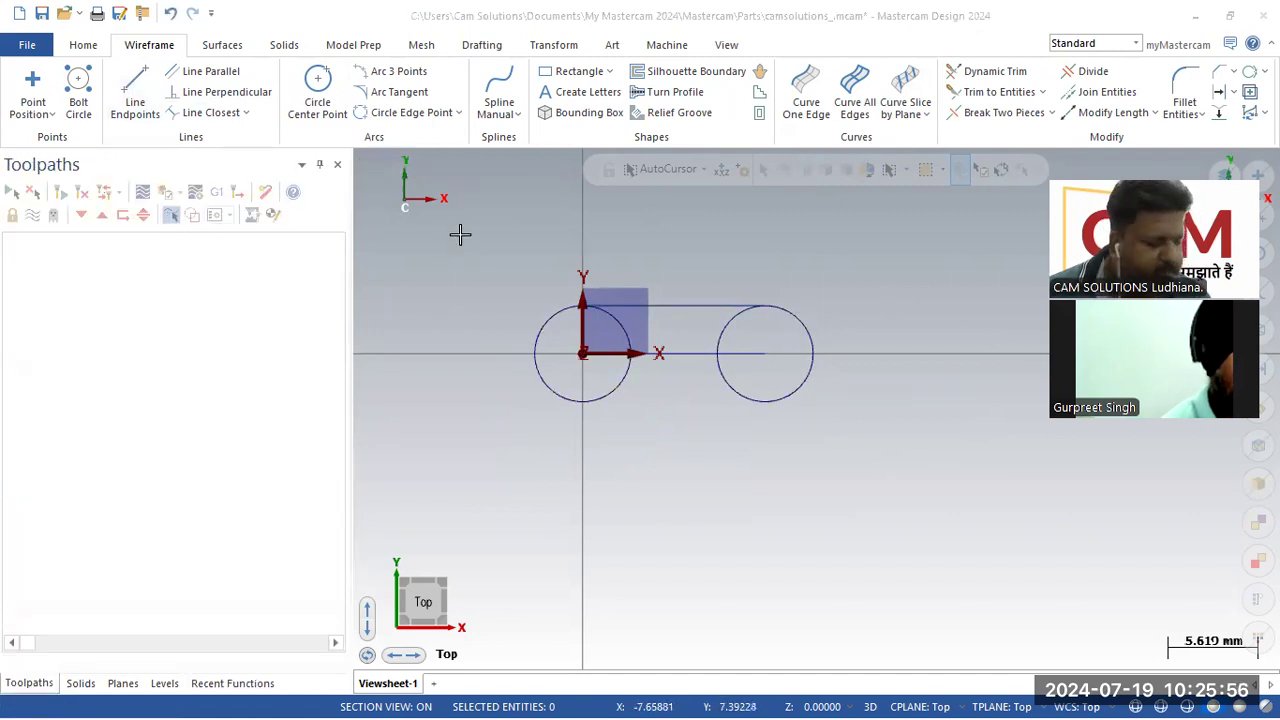
Step: Examine the 60° angle and R9 corner geometry at the top of the reference drawing
key("alt+Tab")
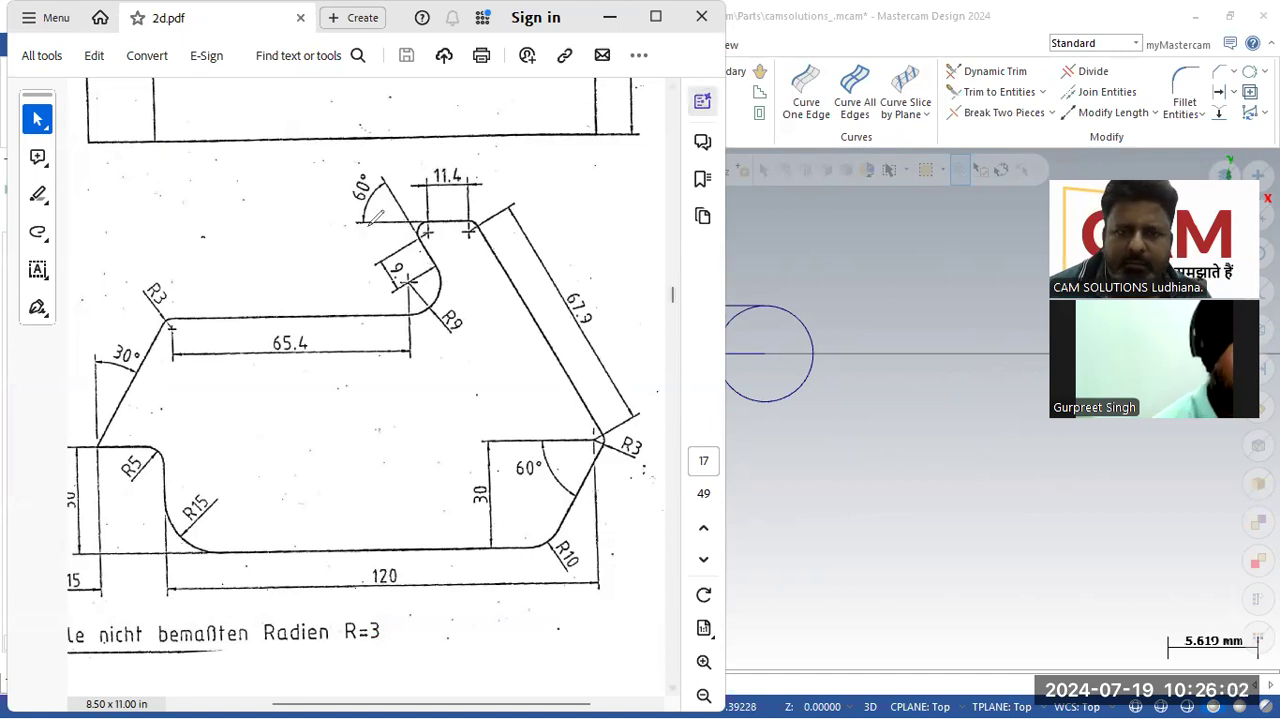
left_click_drag(356, 224, 484, 216)
left_click_drag(411, 150, 407, 362)
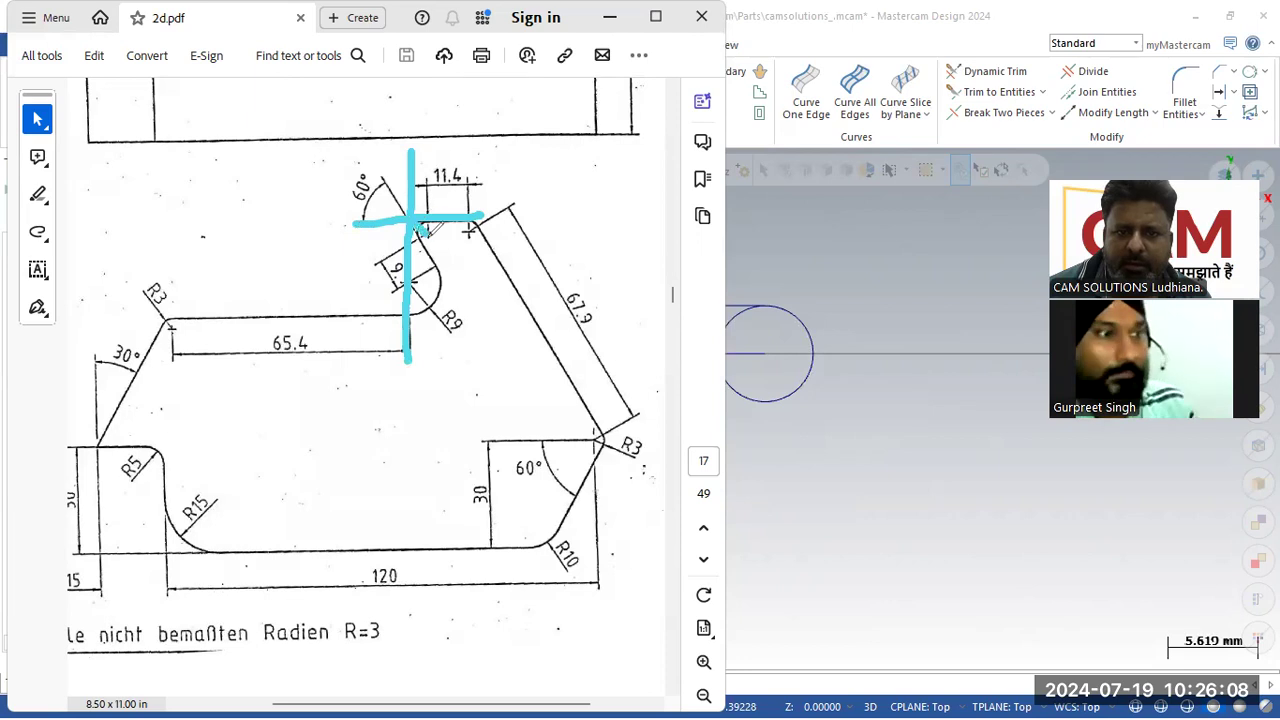
left_click_drag(418, 224, 484, 314)
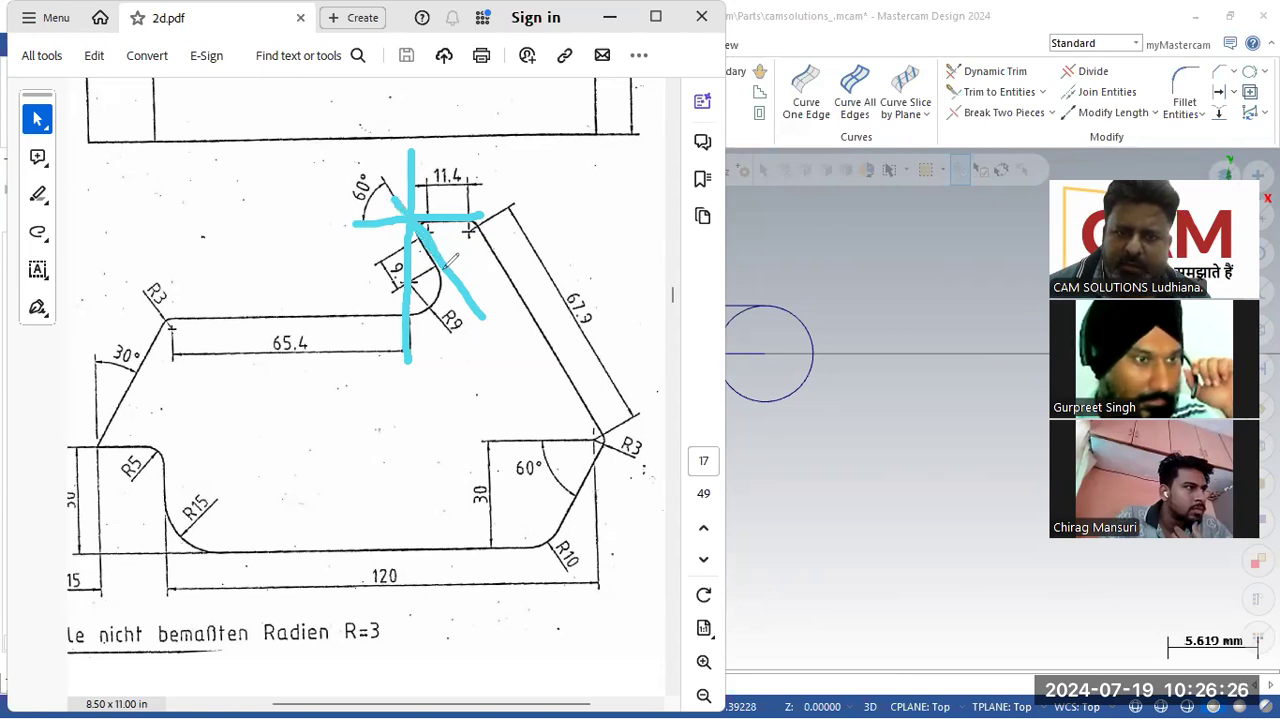
left_click_drag(405, 222, 379, 155)
left_click_drag(360, 215, 380, 180)
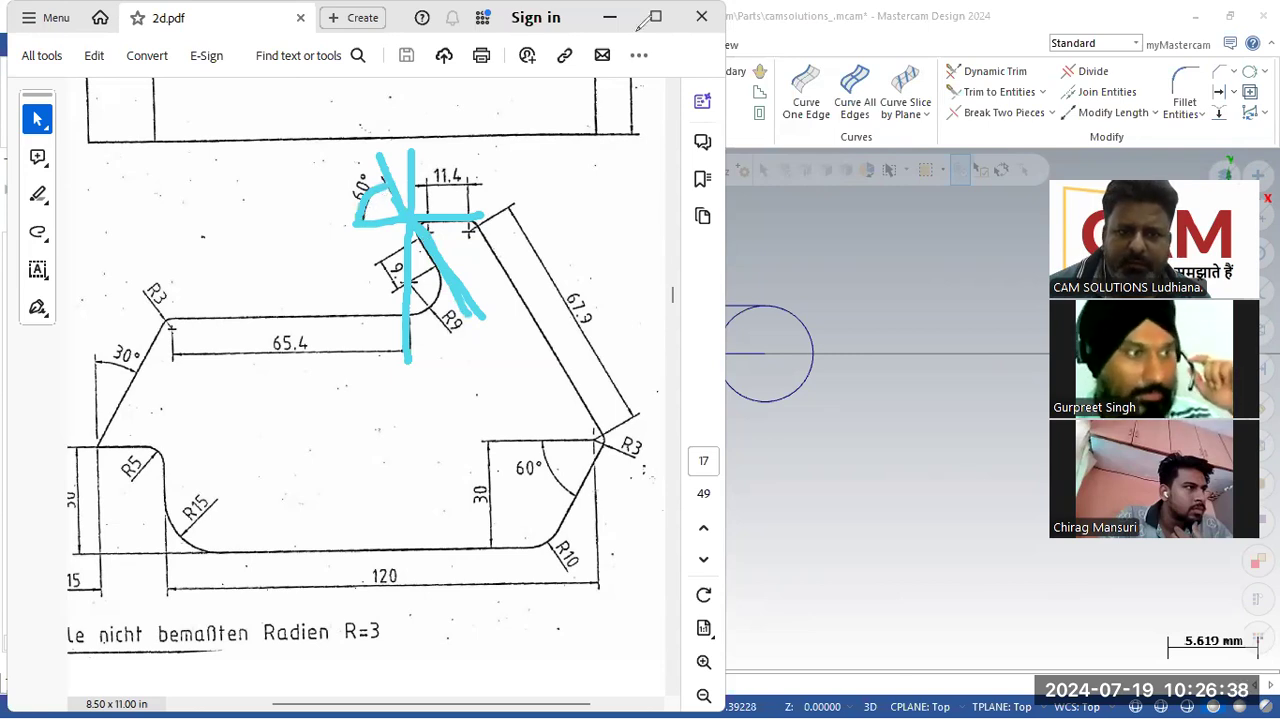
left_click_drag(315, 225, 560, 216)
left_click_drag(366, 133, 406, 208)
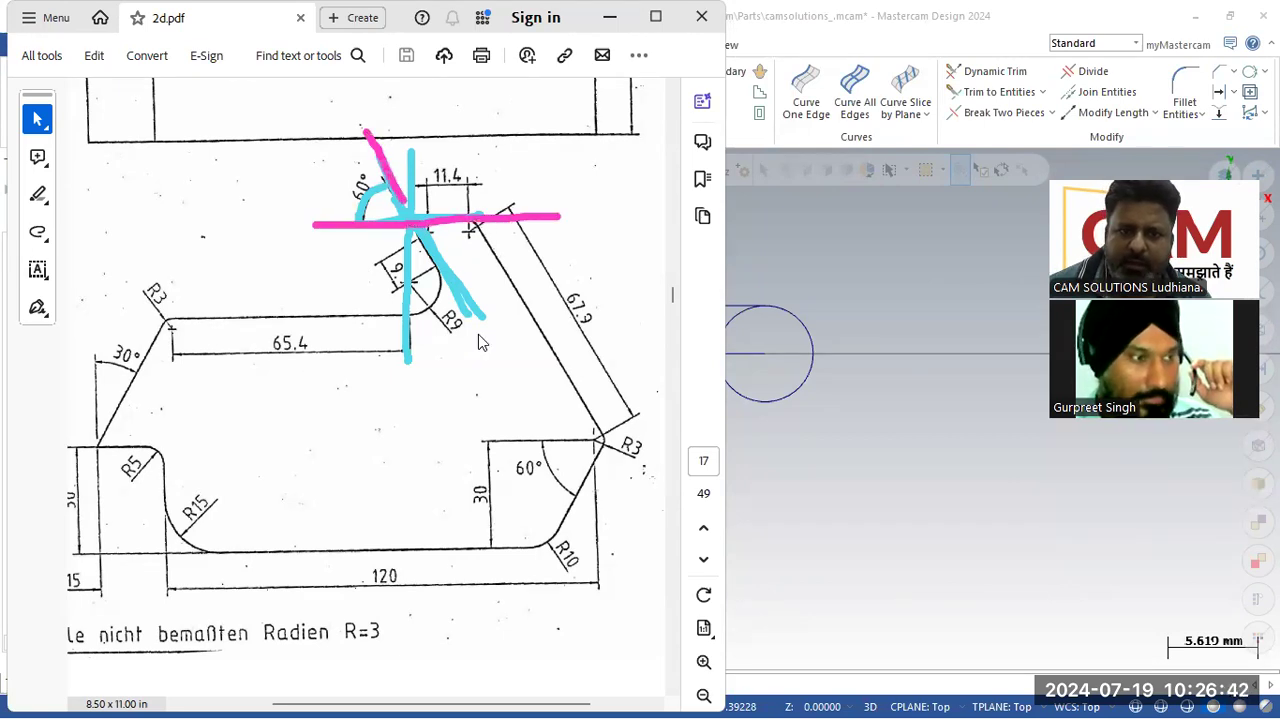
left_click_drag(478, 335, 490, 352)
left_click_drag(357, 228, 388, 182)
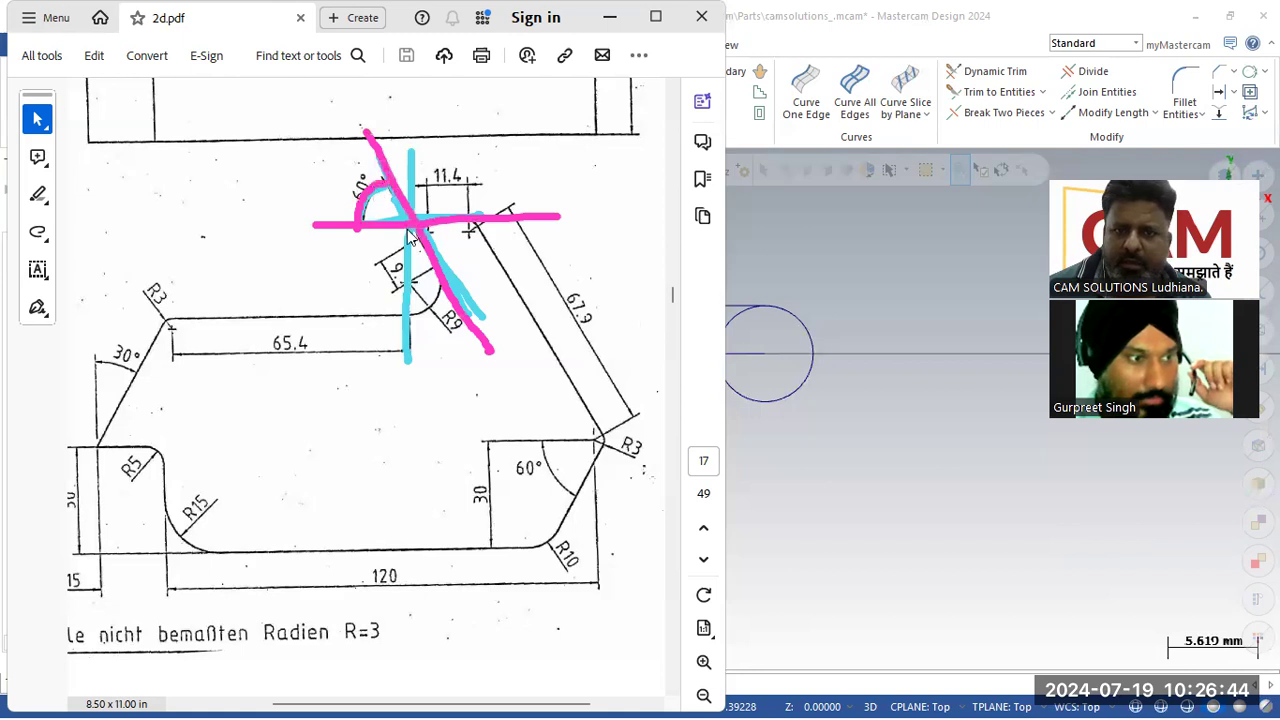
left_click_drag(435, 280, 484, 222)
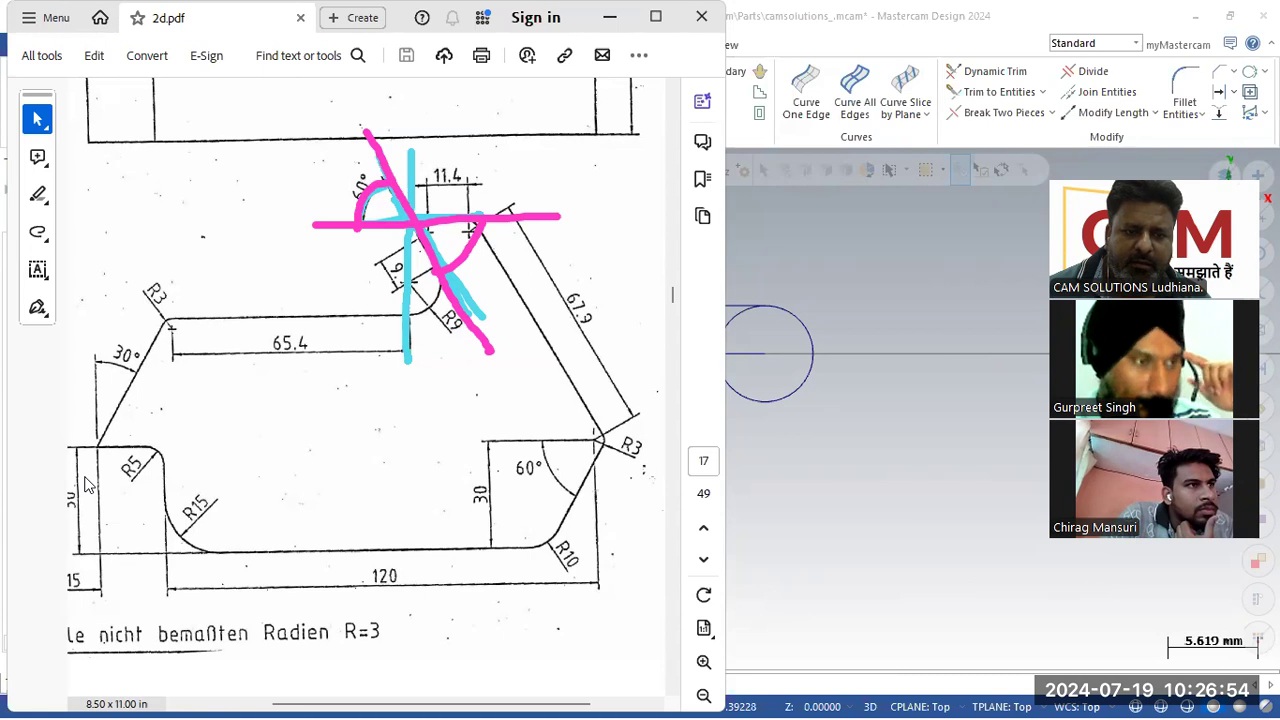
Step: Start a line tangent to the left circle and set its angle to -60°
left_click(844, 383)
left_click(134, 100)
left_click(533, 378)
left_click(705, 594)
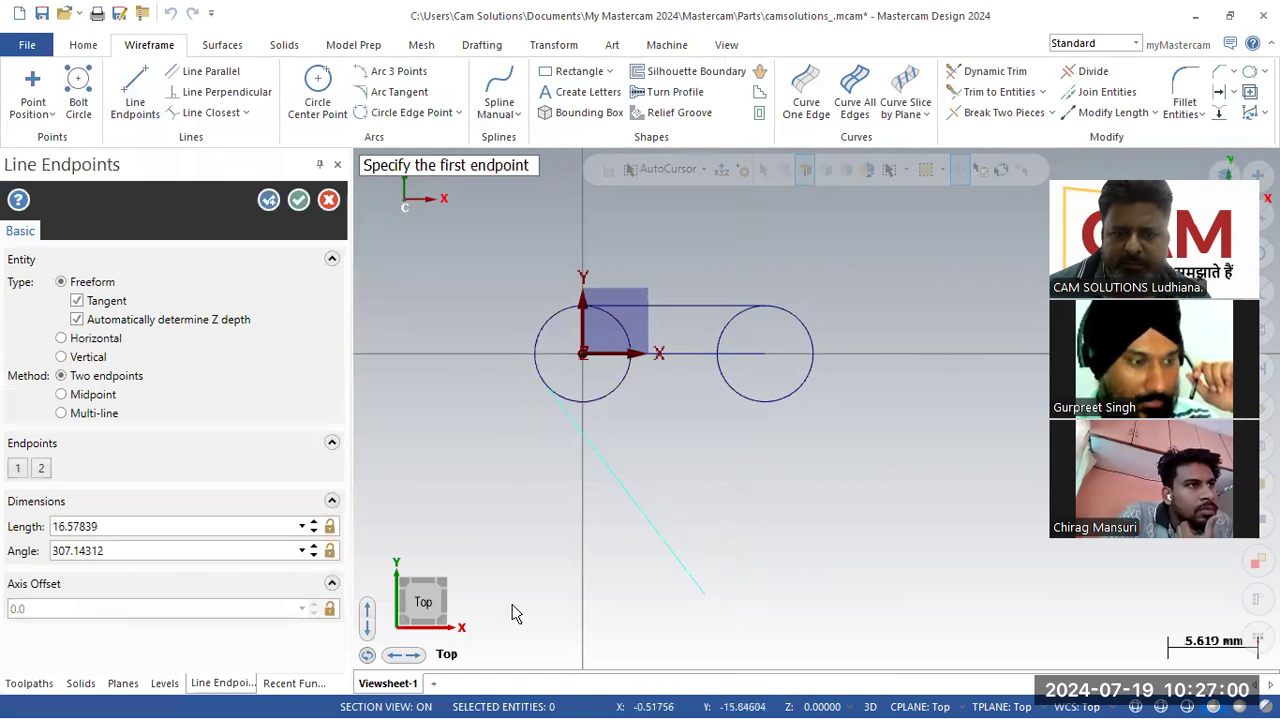
left_click(189, 556)
type("3")
type("60")
type("-60")
key("Return")
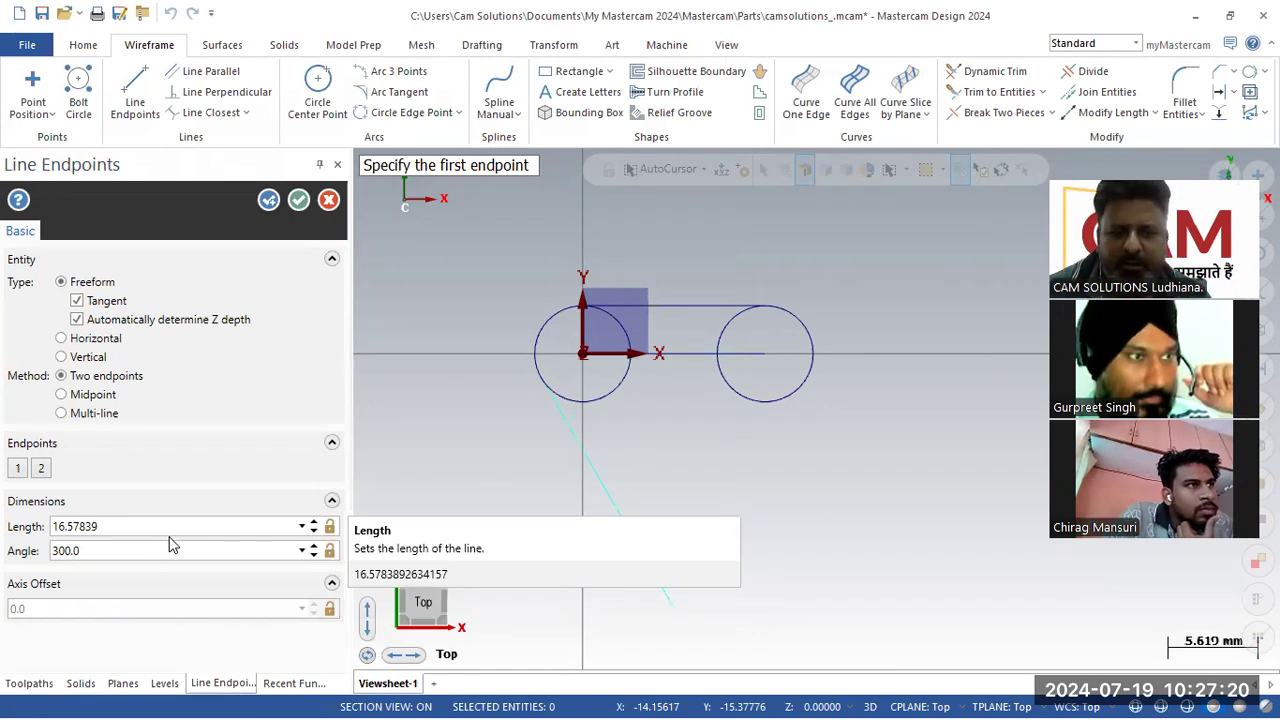
key("alt+Tab")
key("alt+Tab")
key("alt+Tab")
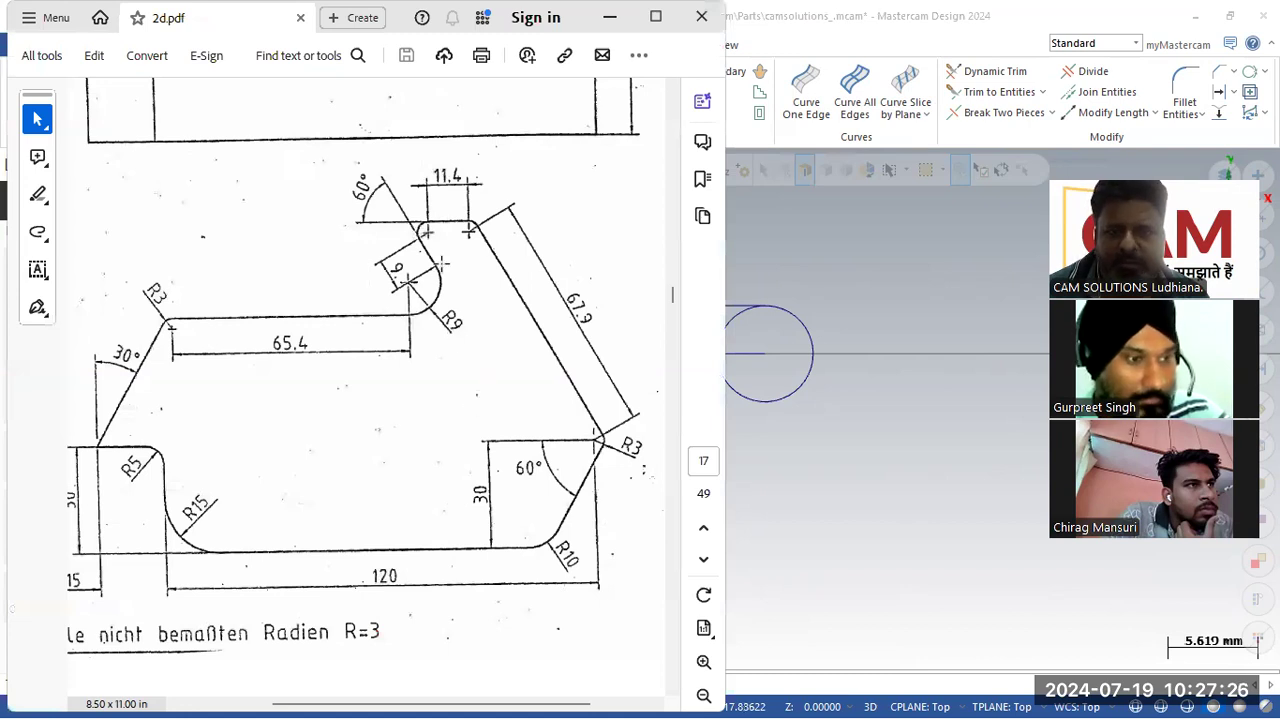
Step: Set the -60° tangent line's length to 9 mm and create it
key("alt+Tab")
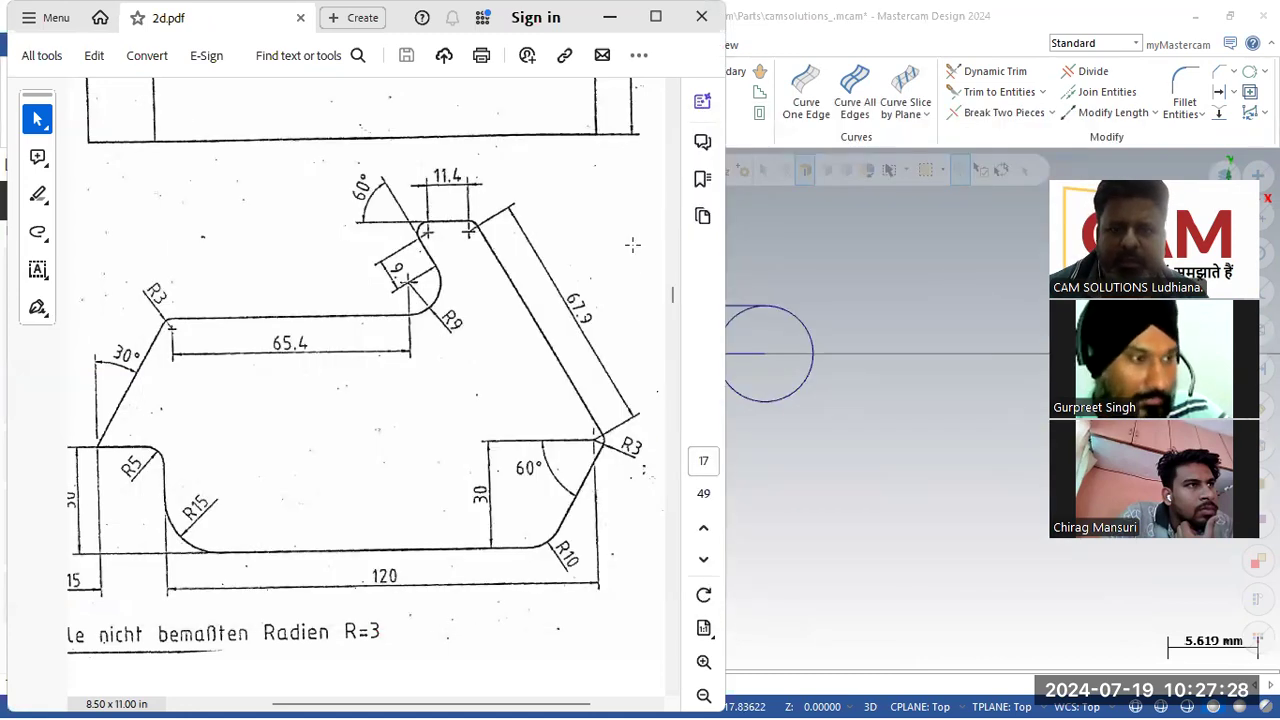
key("alt+Tab")
key("alt+Tab")
key("alt+Tab")
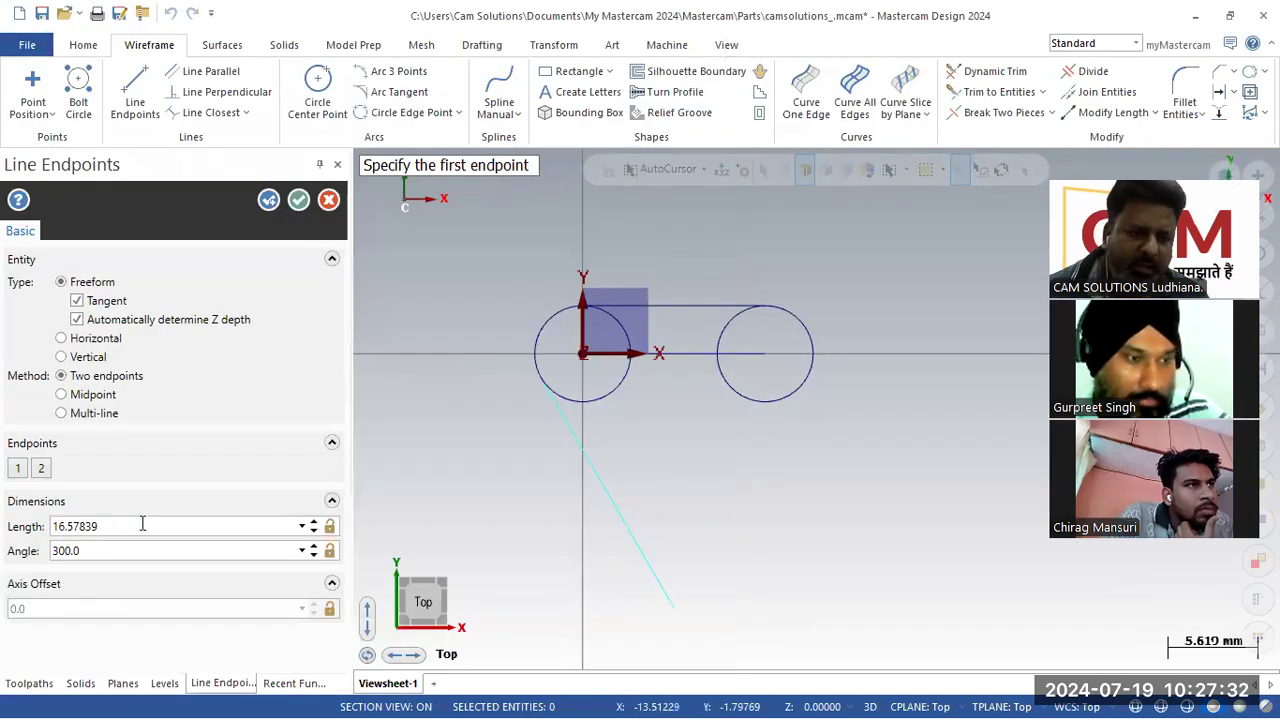
left_click(142, 526)
type("9")
key("Return")
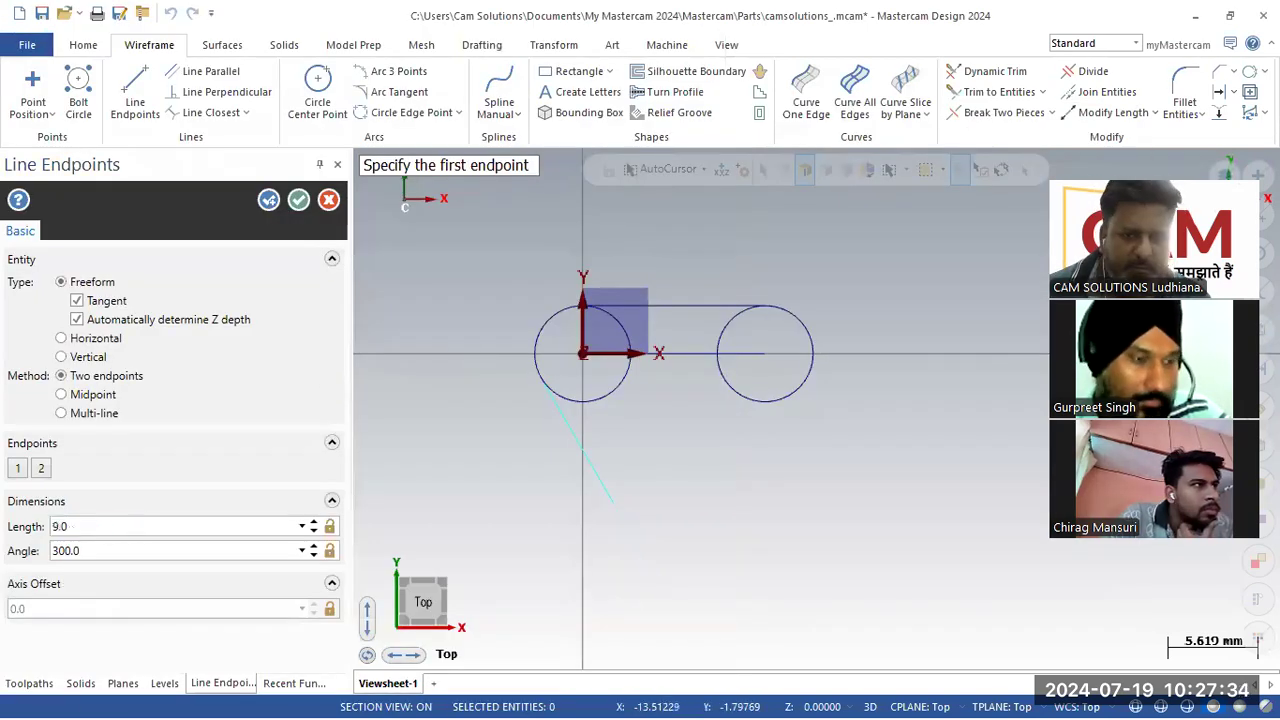
left_click(270, 202)
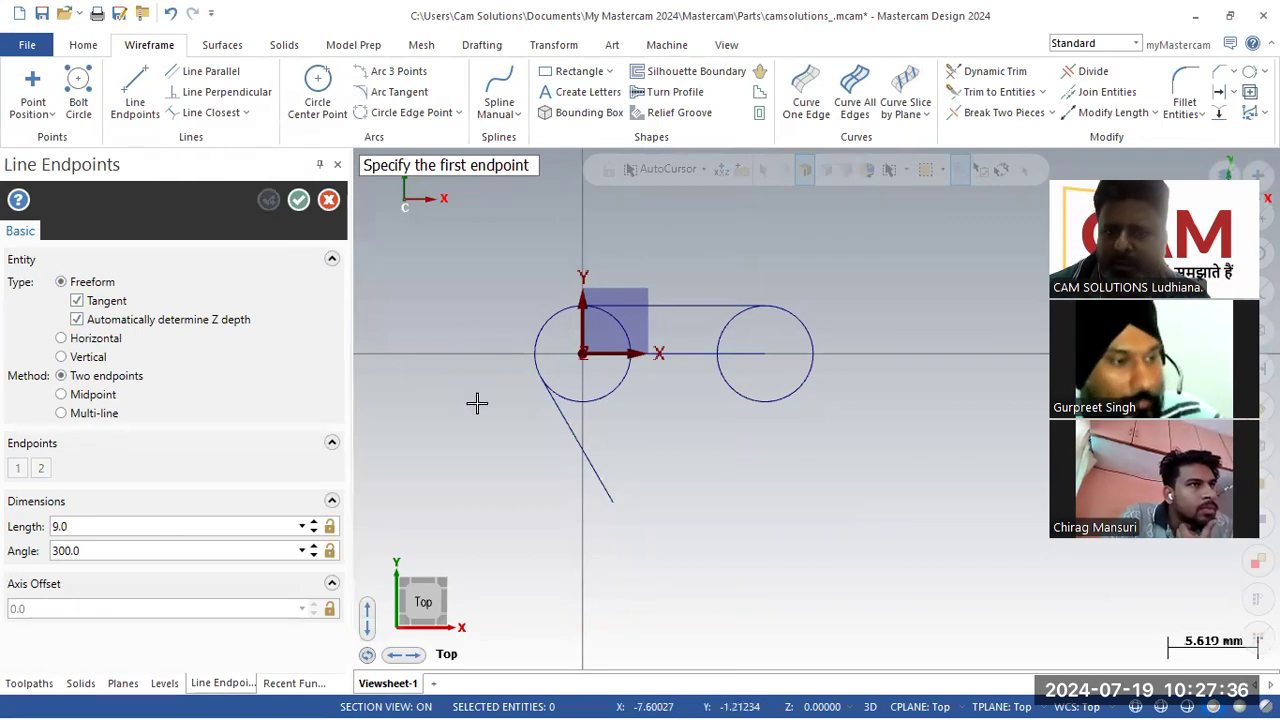
Step: Offset the 9 mm tangent line by 9 mm toward the lower left
scroll(917, 306, "down", 2)
scroll(713, 542, "up", 2)
key("alt+Tab")
key("alt+Tab")
key("alt+Tab")
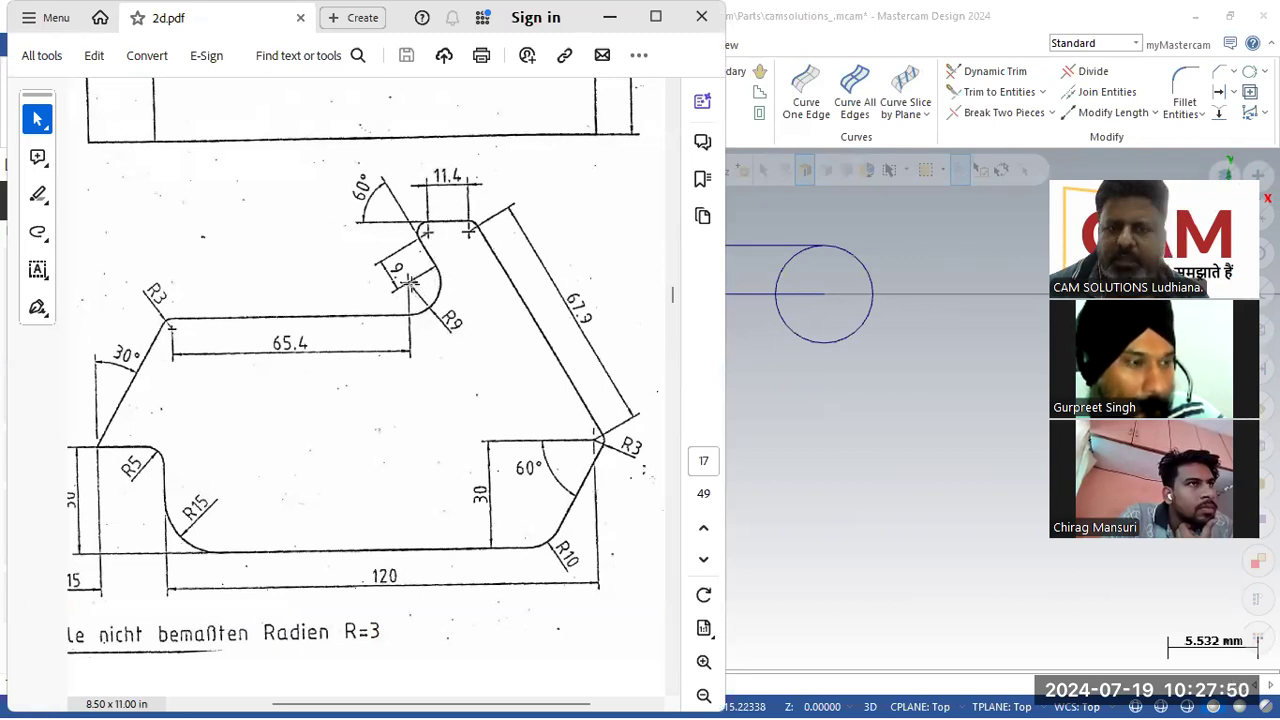
left_click(791, 387)
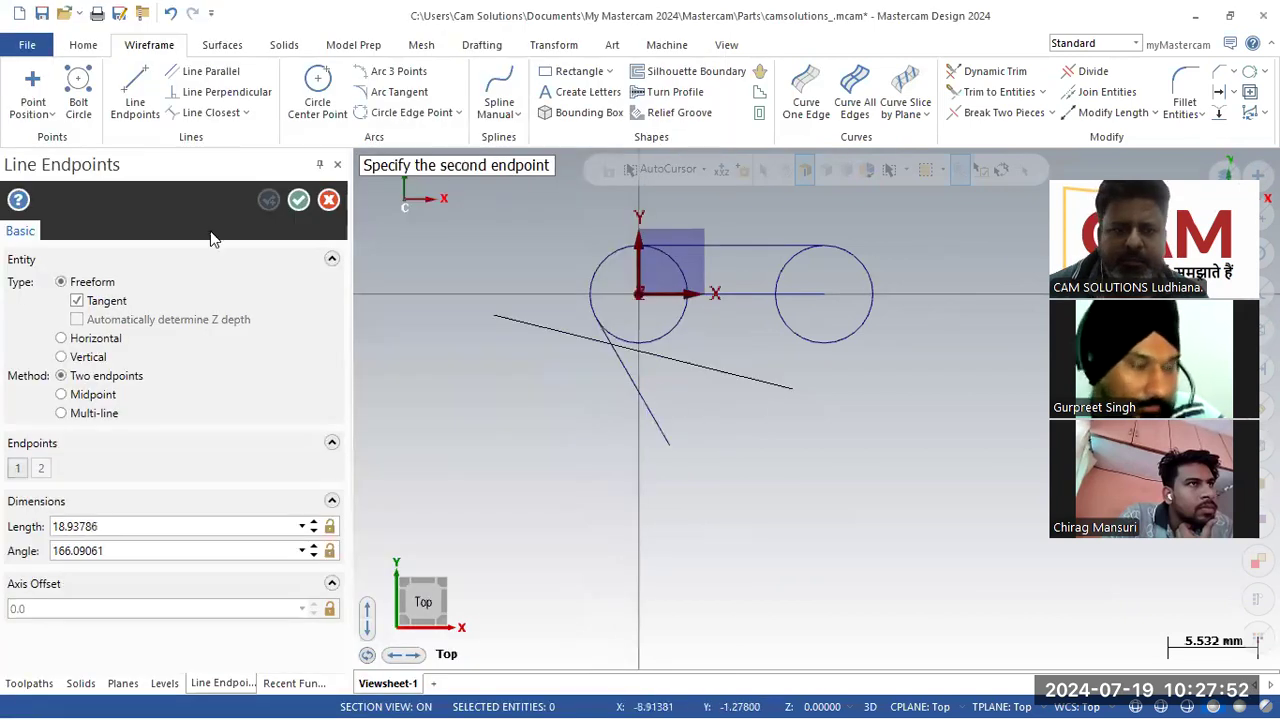
left_click(328, 199)
left_click(1222, 94)
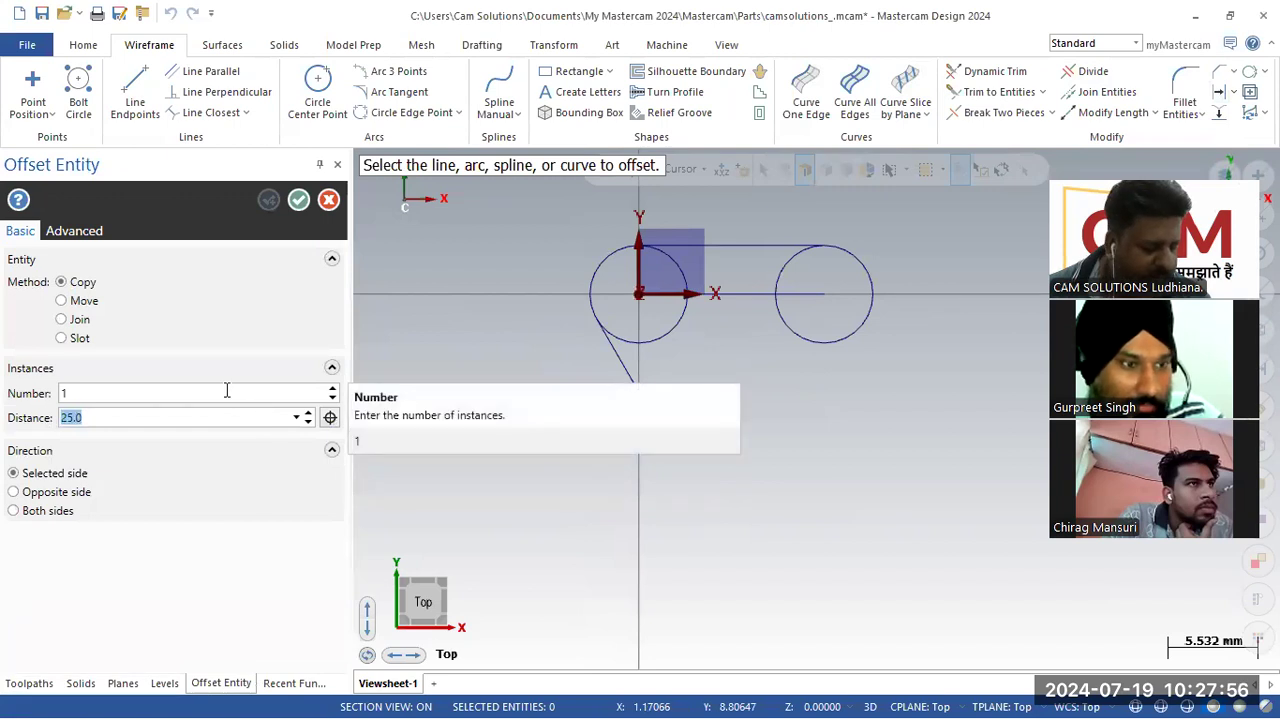
type("9")
left_click(634, 390)
left_click(606, 412)
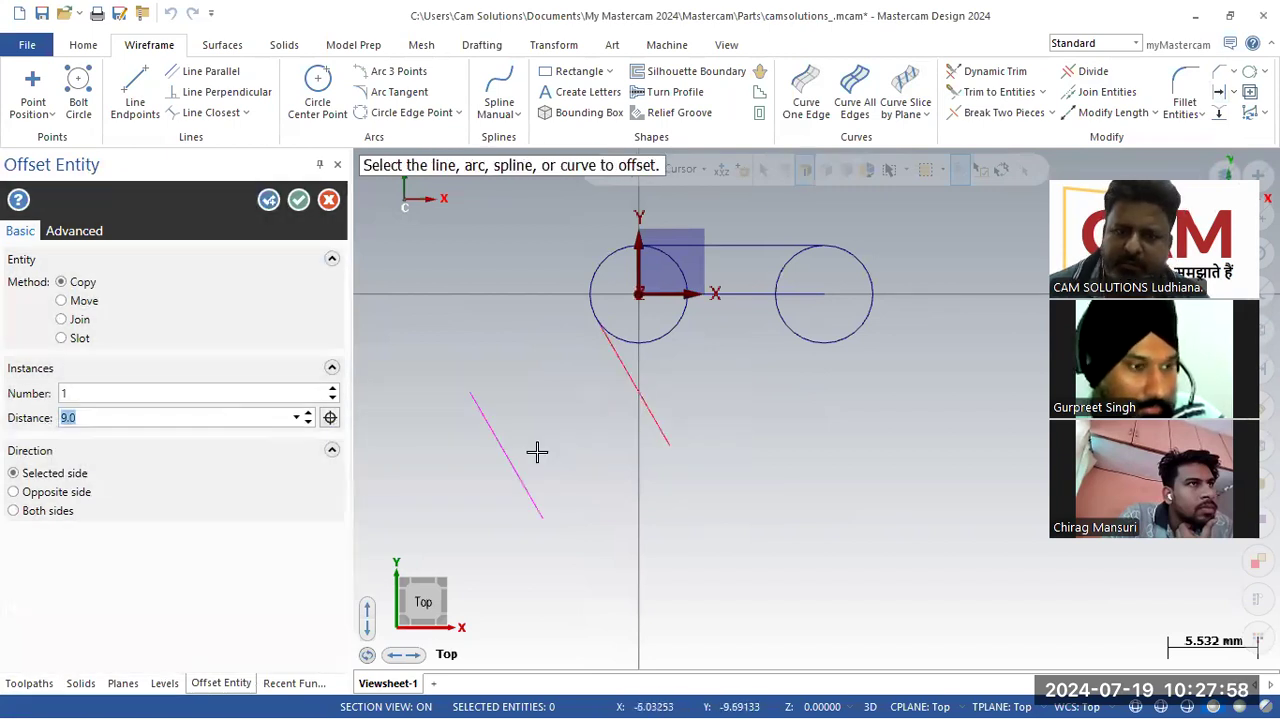
left_click(299, 201)
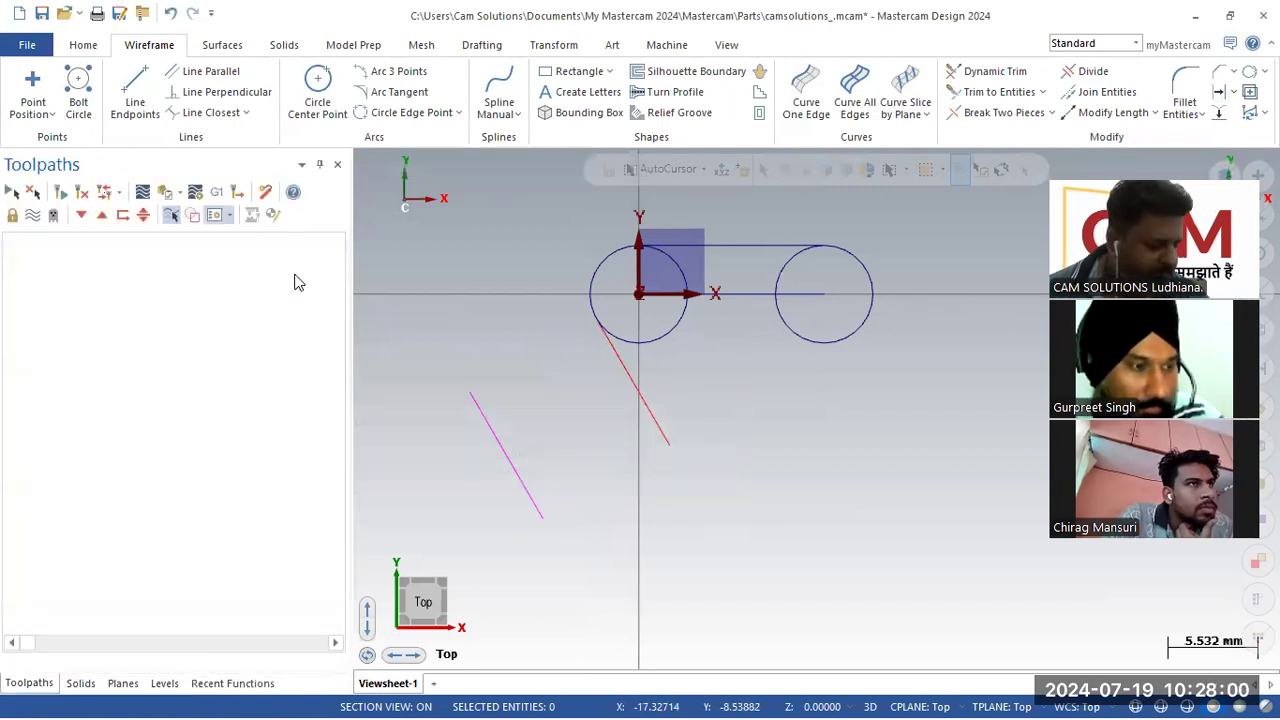
Step: Draw a 9 mm radius circle centred at the lower end of the offset line
key("alt+Tab")
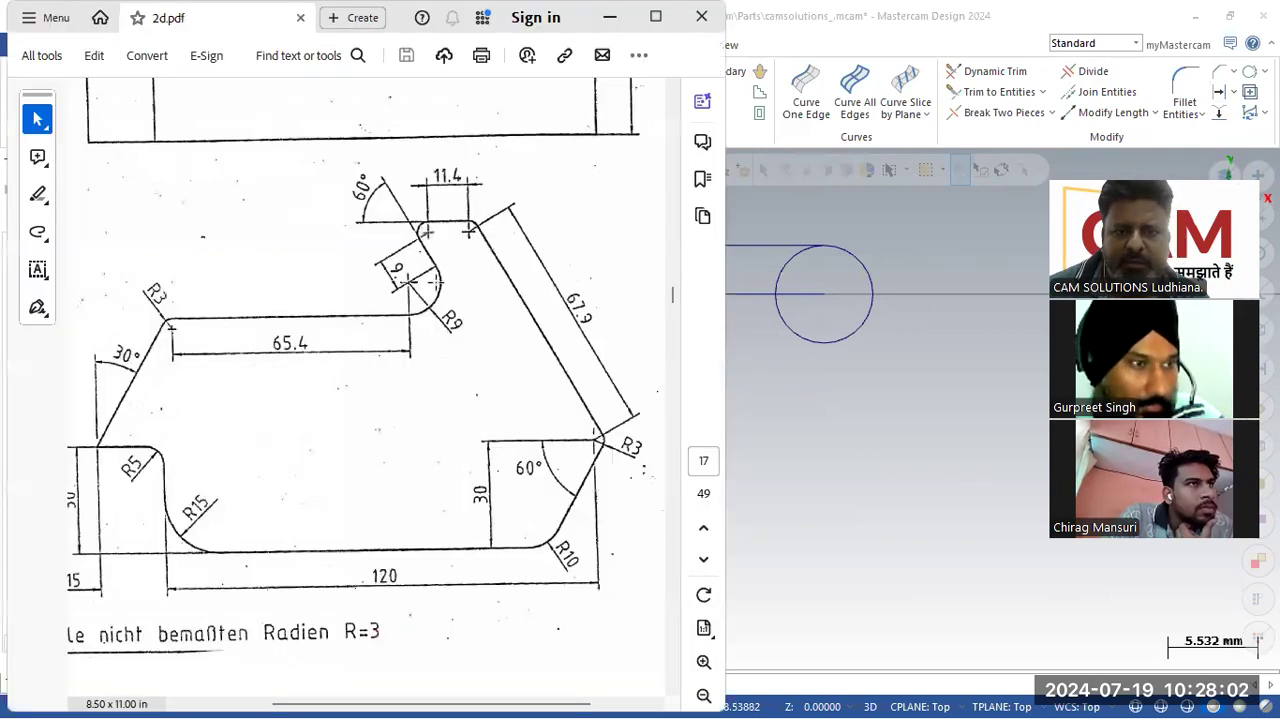
left_click(791, 400)
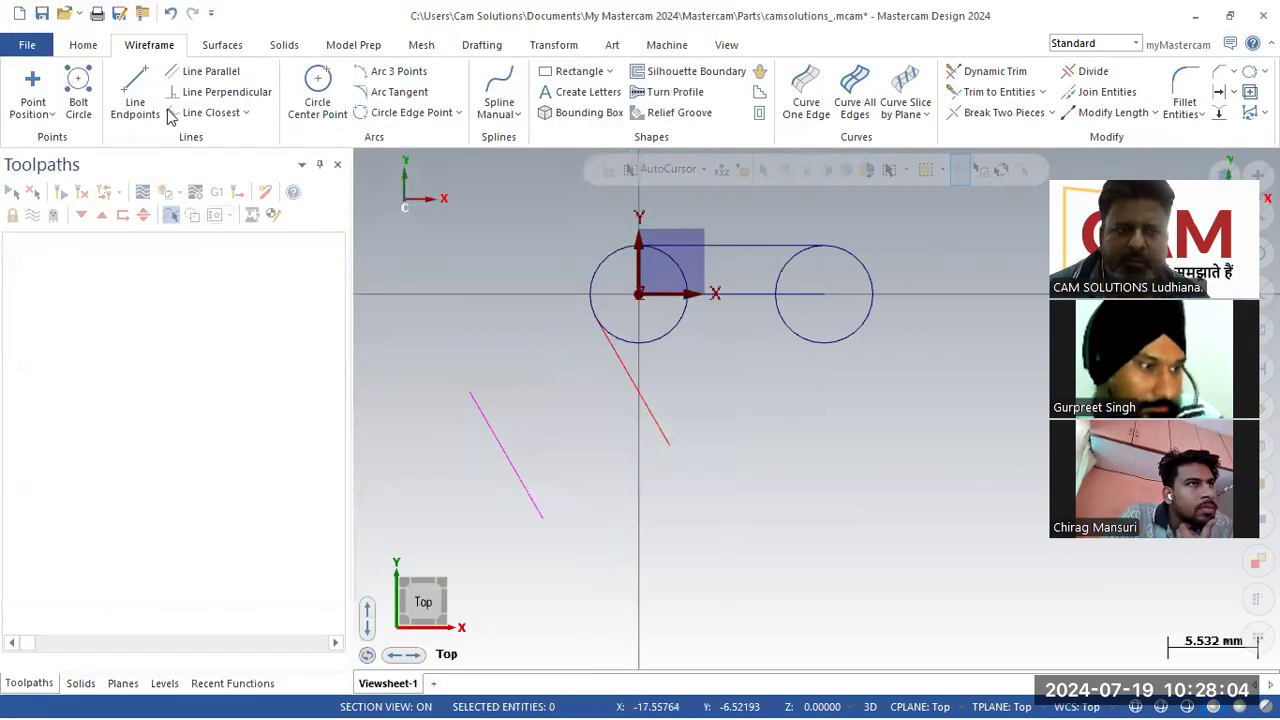
left_click(317, 92)
left_click(193, 419)
type("9")
key("Return")
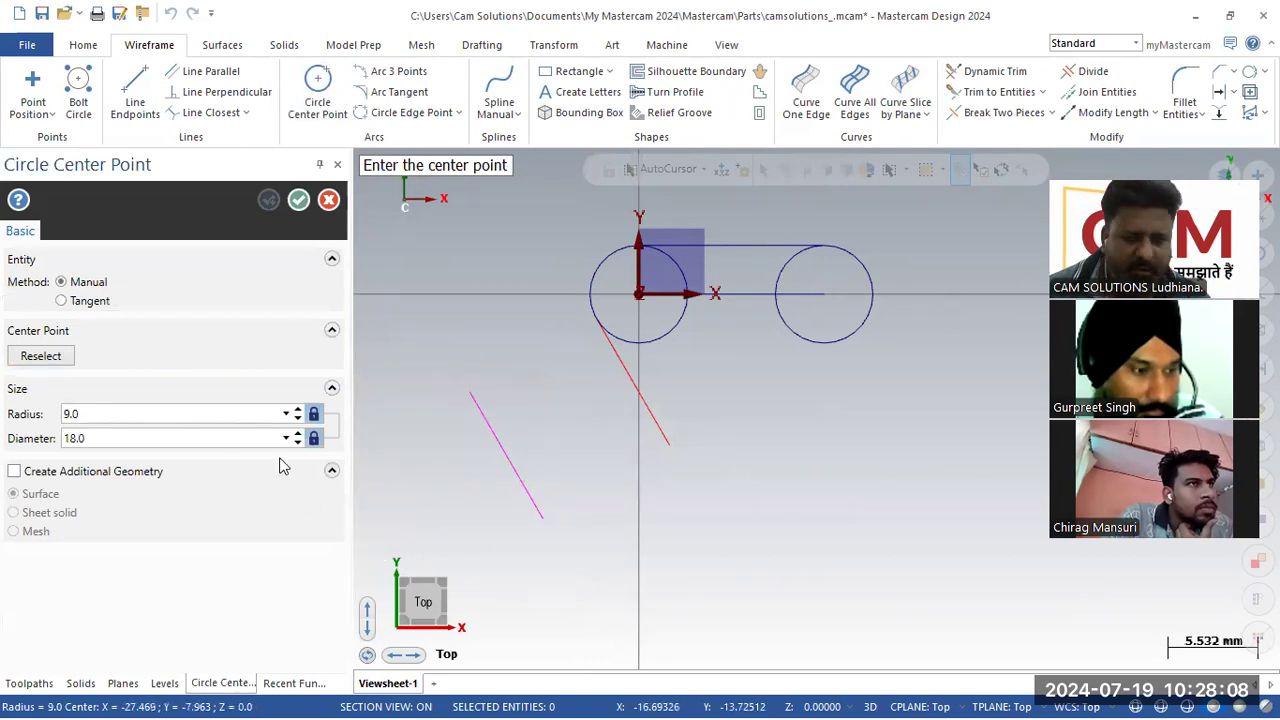
left_click(543, 517)
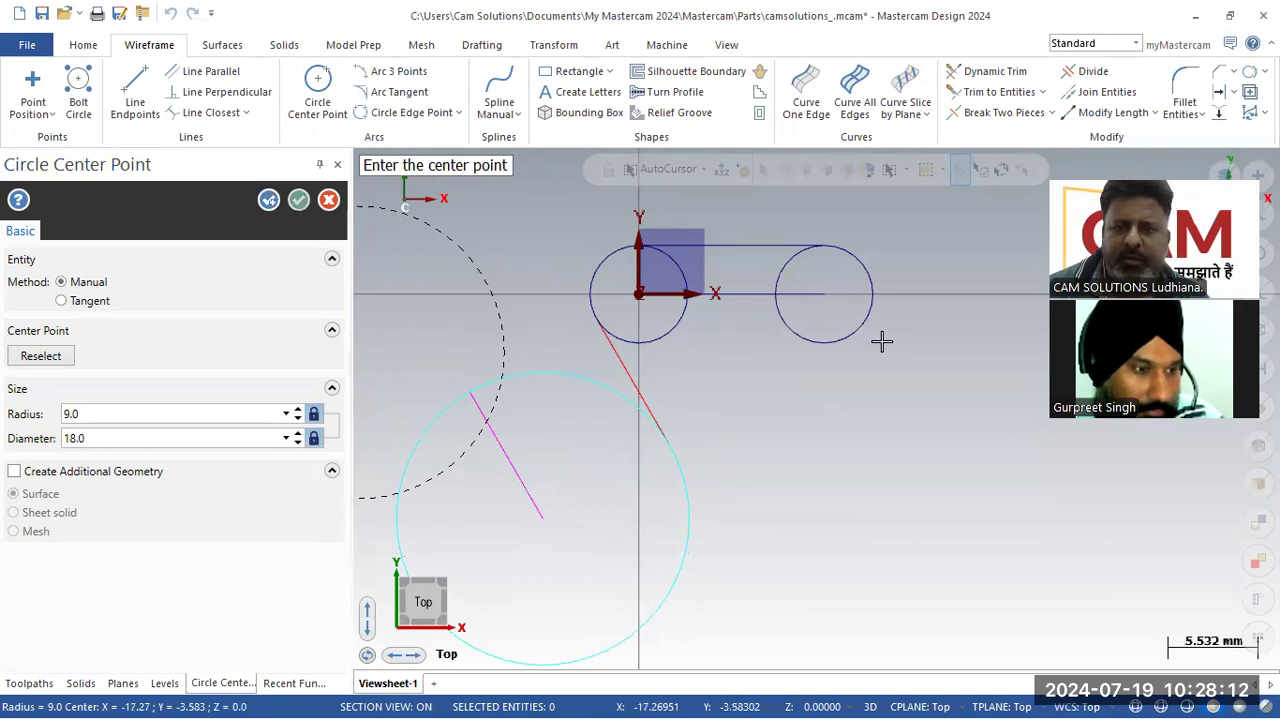
key("Return")
scroll(606, 551, "down", 4)
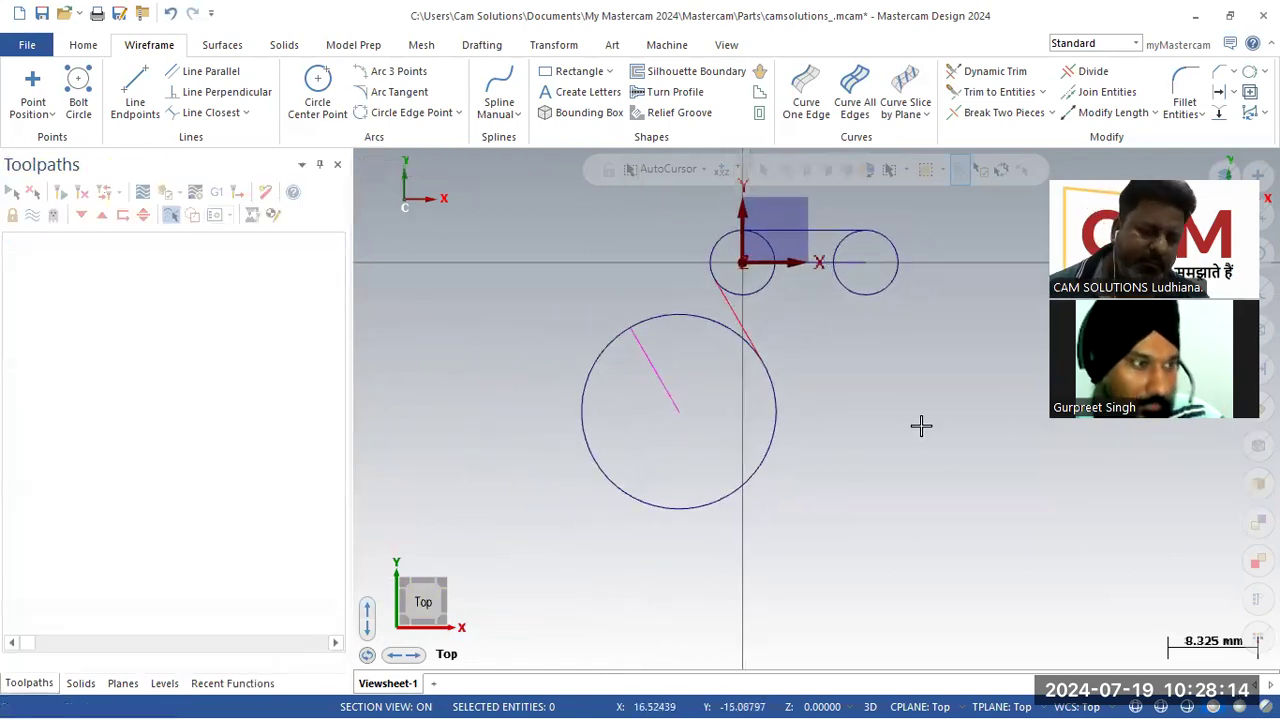
Step: Draw a horizontal line tangent to the bottom of the 9 mm circle and delete it
key("alt+Tab")
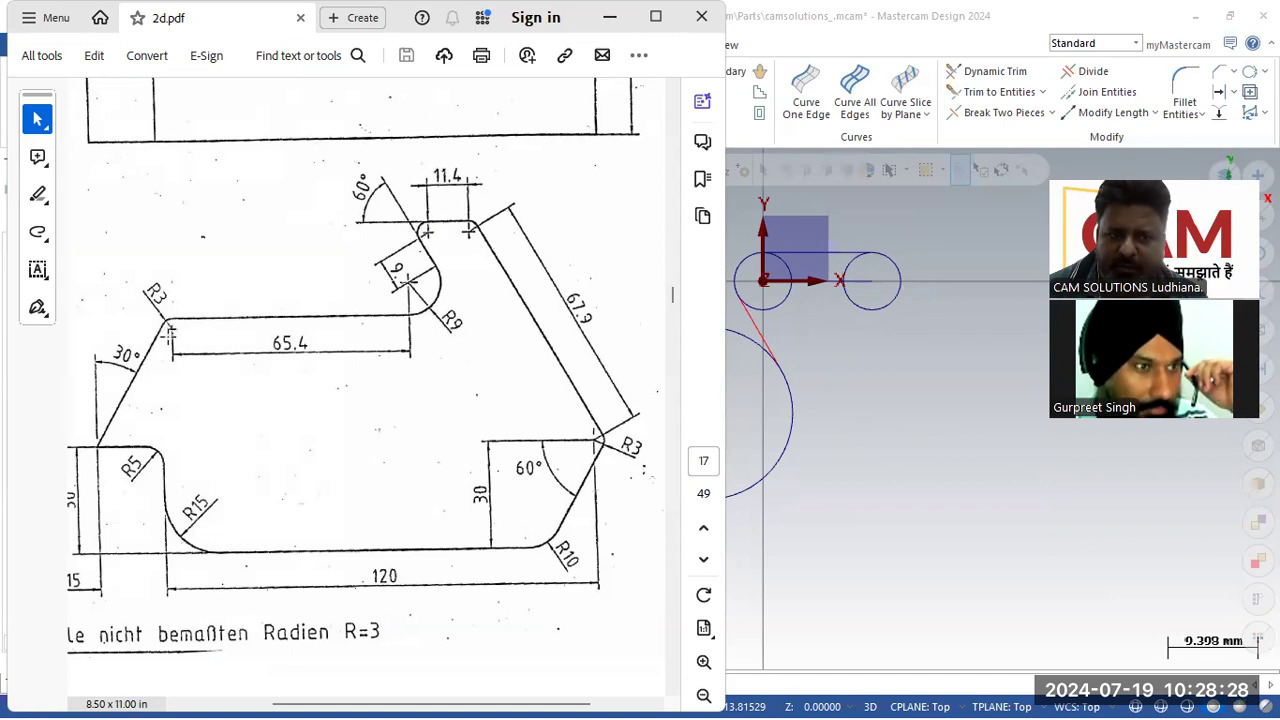
left_click(914, 392)
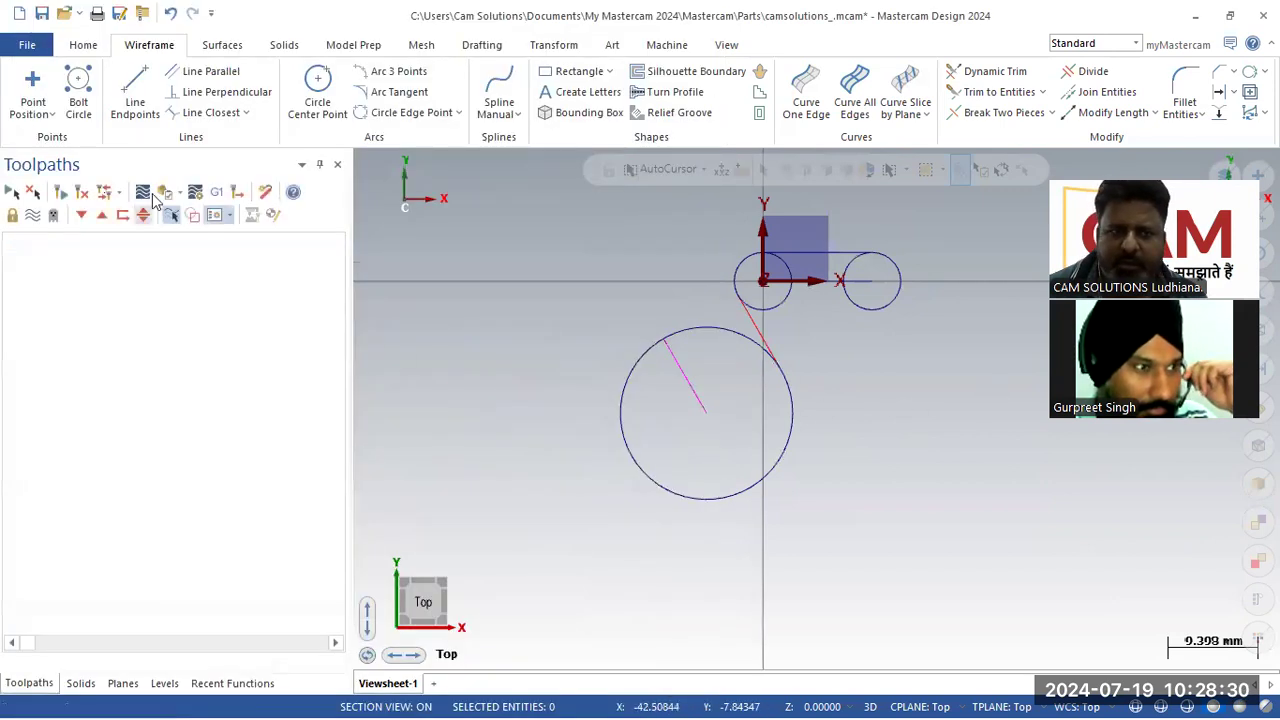
left_click(135, 95)
left_click(714, 506)
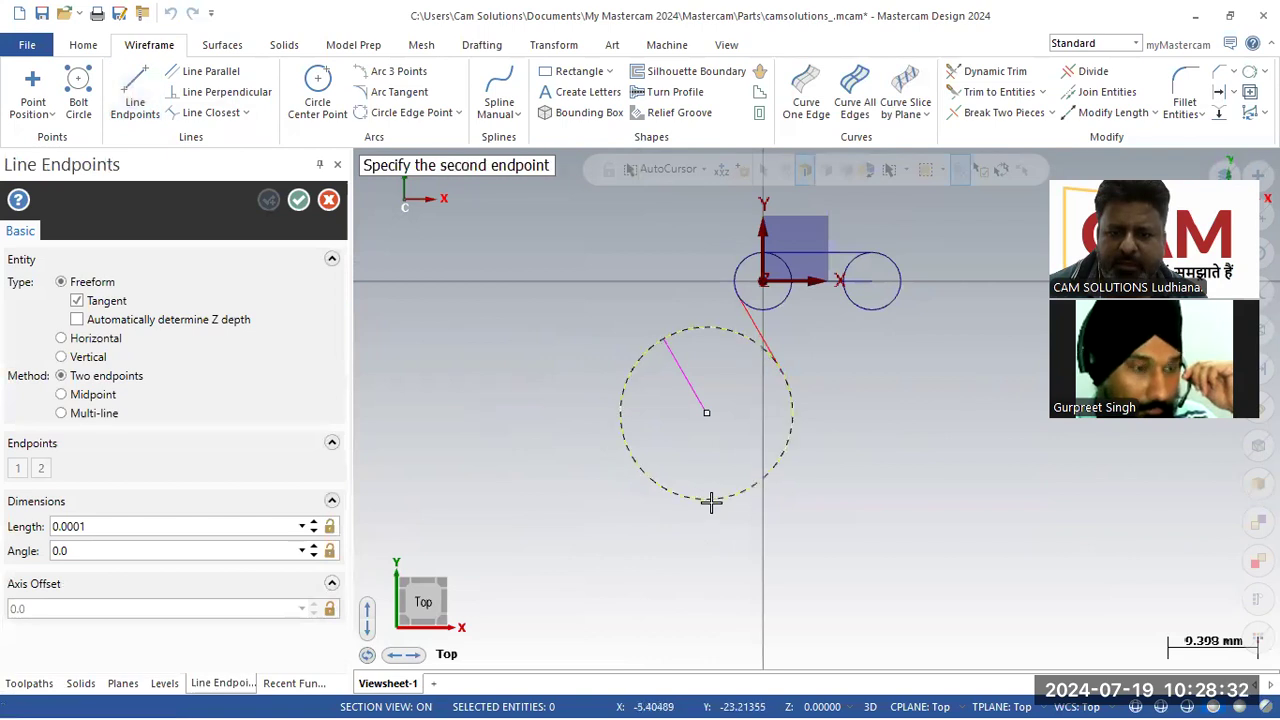
left_click(409, 515)
key("alt+Tab")
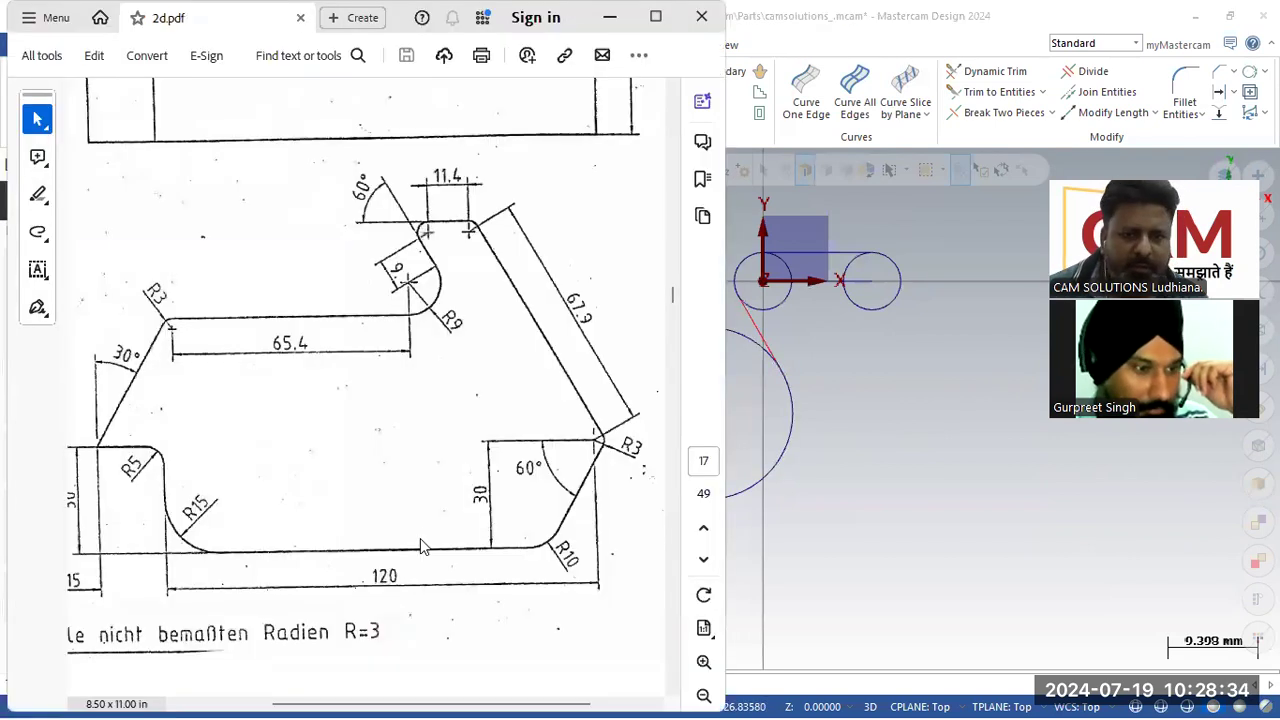
left_click(868, 400)
key("Escape")
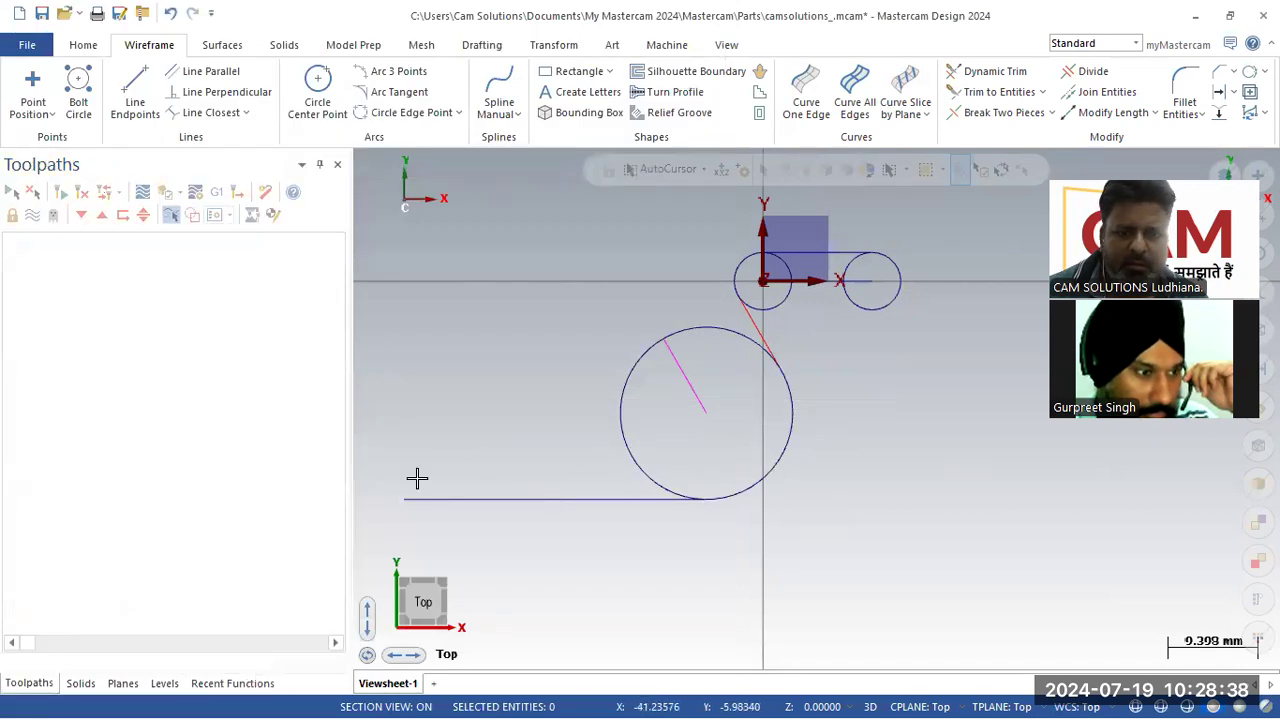
left_click(456, 499)
key("Delete")
Step: Draw a 65.4 mm horizontal line leftward, tangent to the bottom of the 9 mm circle, at 180°
left_click(149, 45)
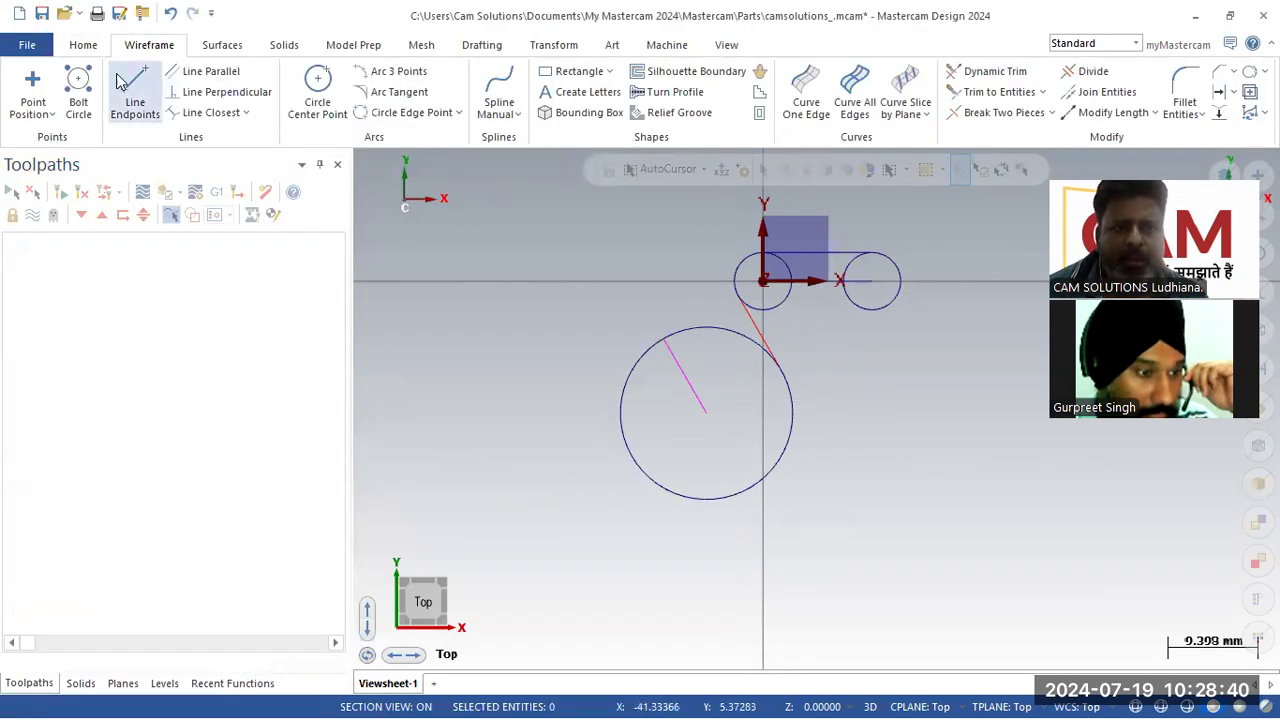
left_click(135, 92)
scroll(1069, 514, "down", 1)
scroll(1069, 514, "down", 1)
left_click(845, 505)
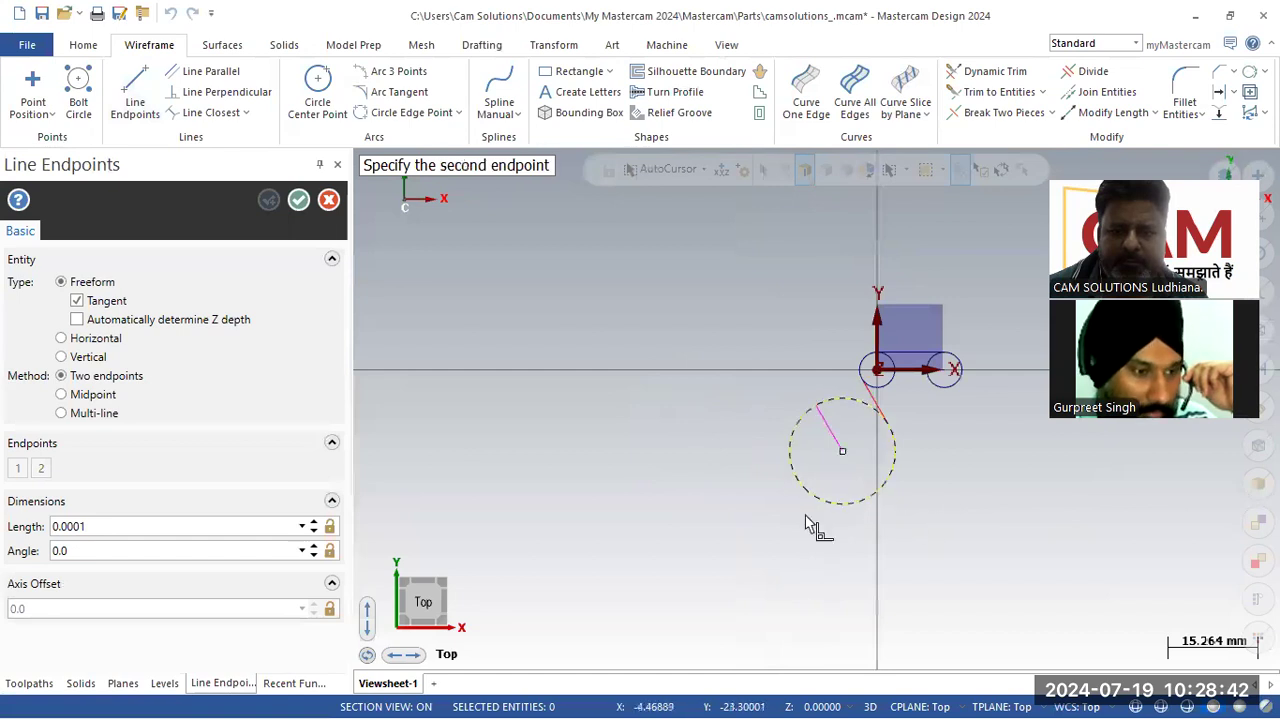
left_click(570, 503)
left_click(177, 526)
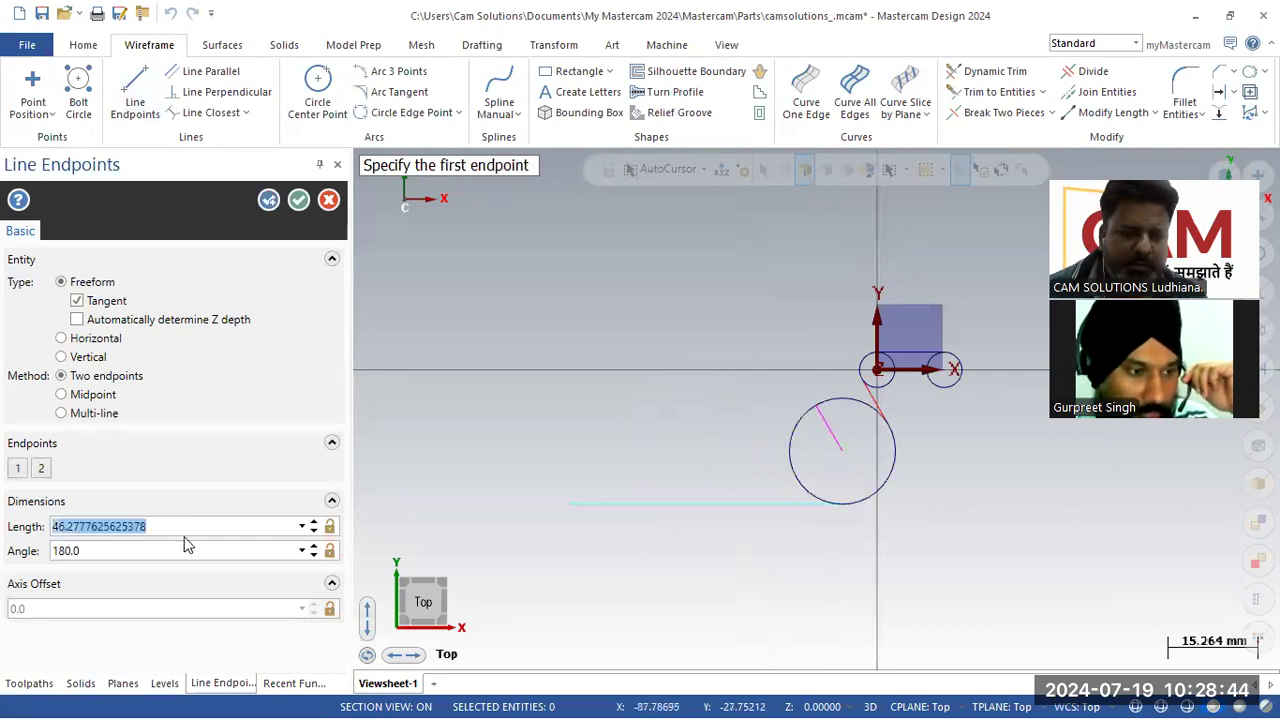
type("65.4")
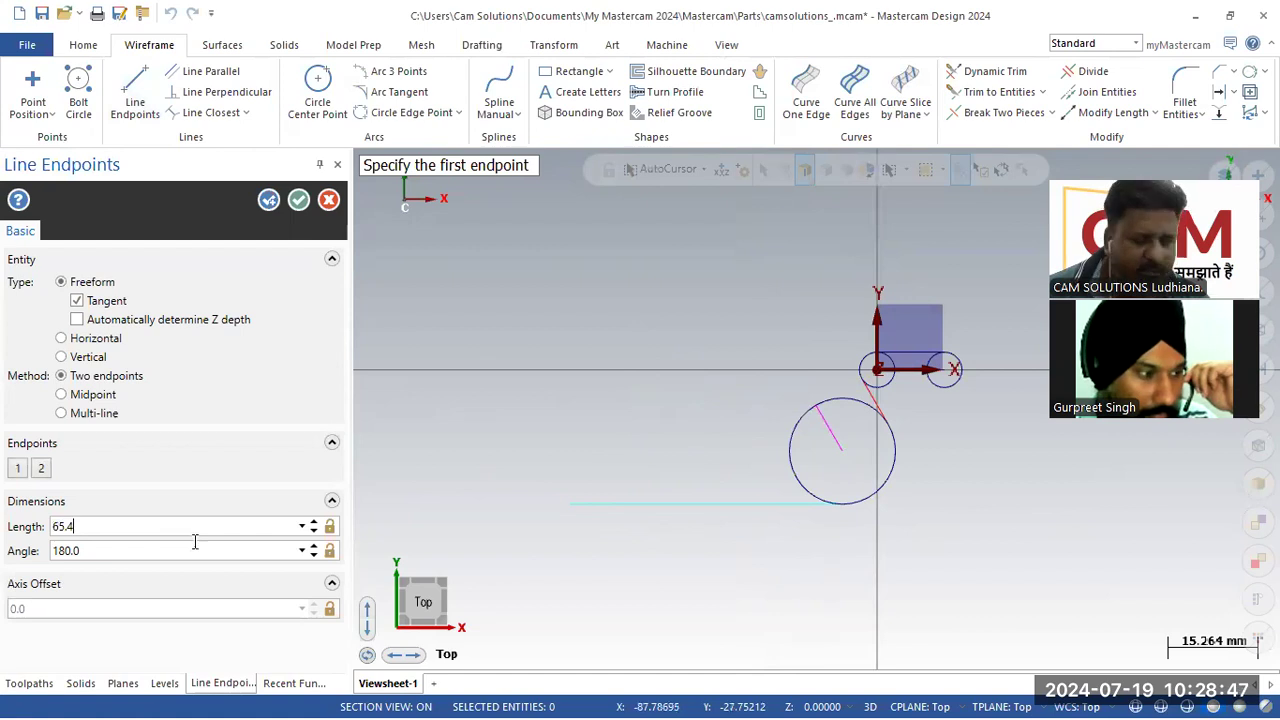
key("Return")
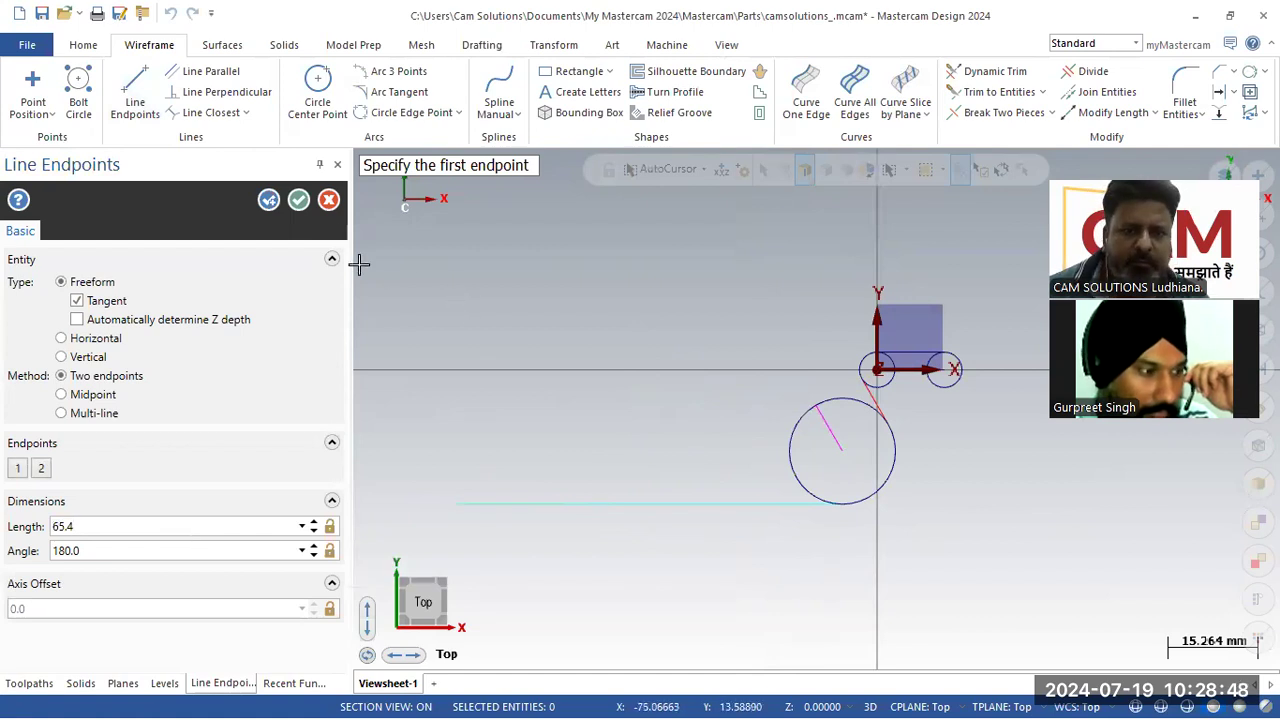
left_click(298, 200)
Step: Offset the 65.4 mm line by 3 mm downward
left_click(1219, 91)
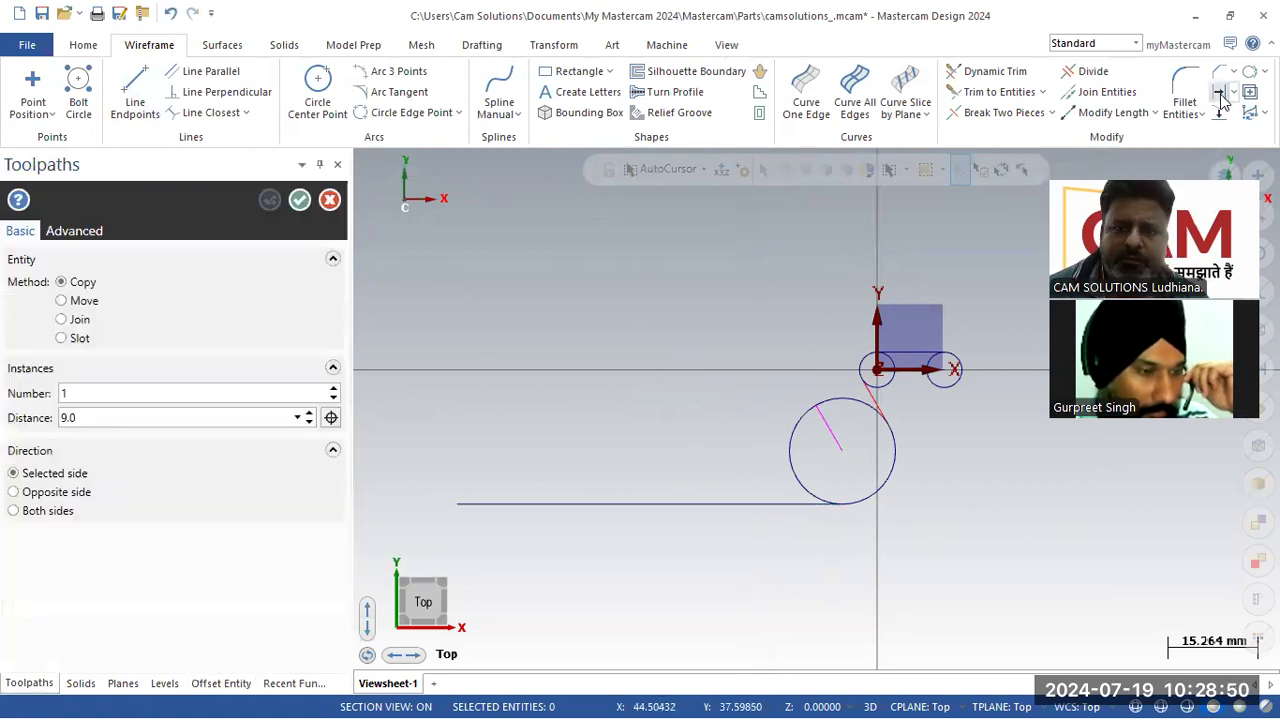
type("3")
key("Return")
left_click(527, 515)
left_click(523, 531)
scroll(535, 542, "up", 5)
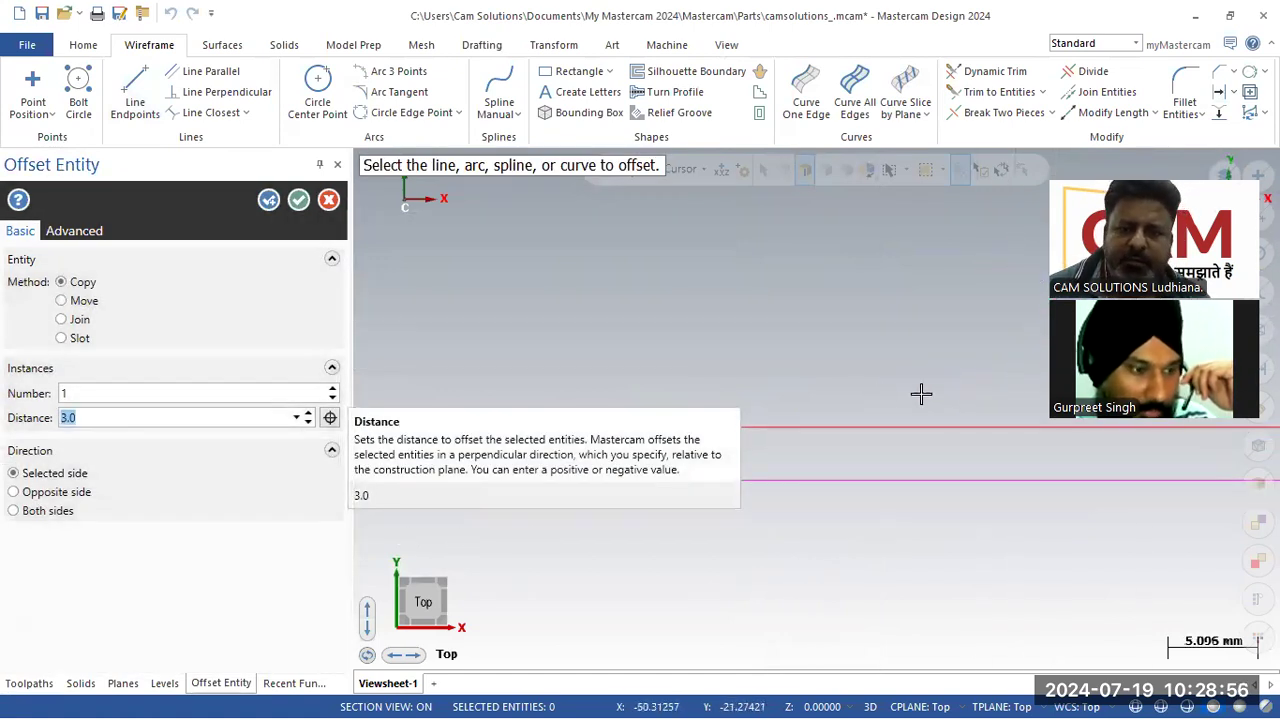
scroll(1142, 566, "down", 1)
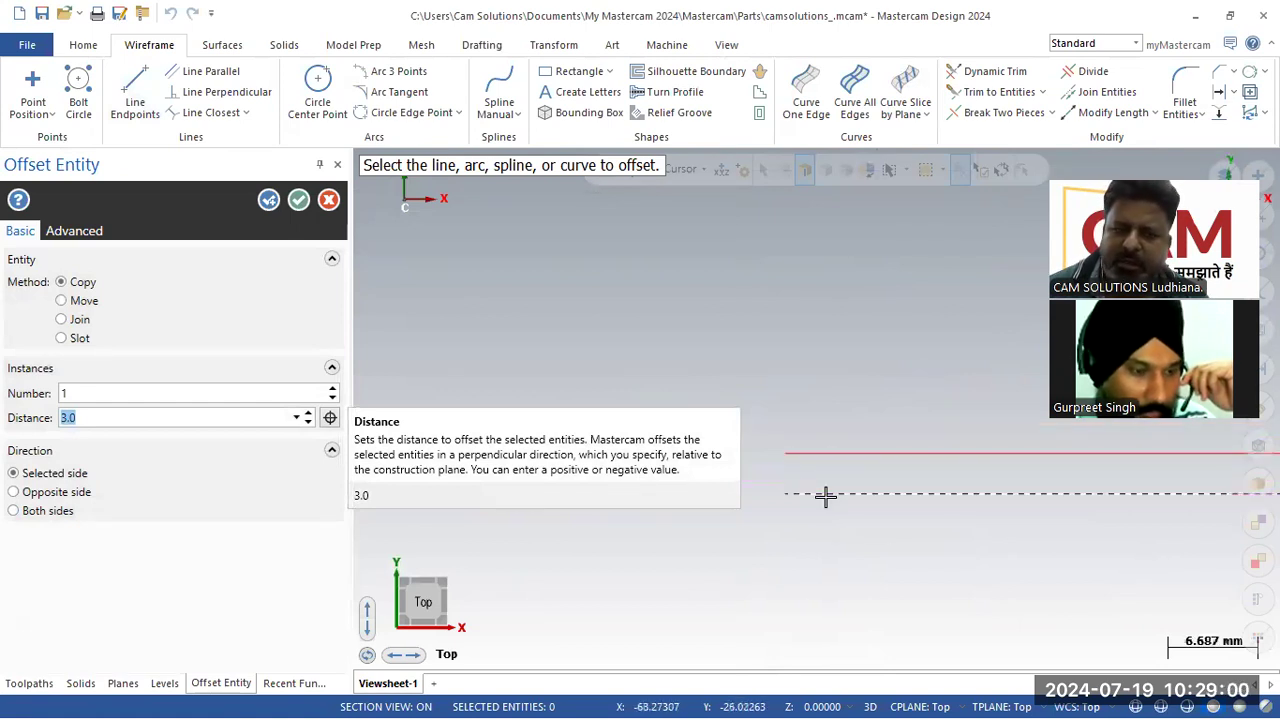
left_click(298, 199)
Step: Draw a 3 mm radius circle centred at the left end of the offset line
left_click(315, 106)
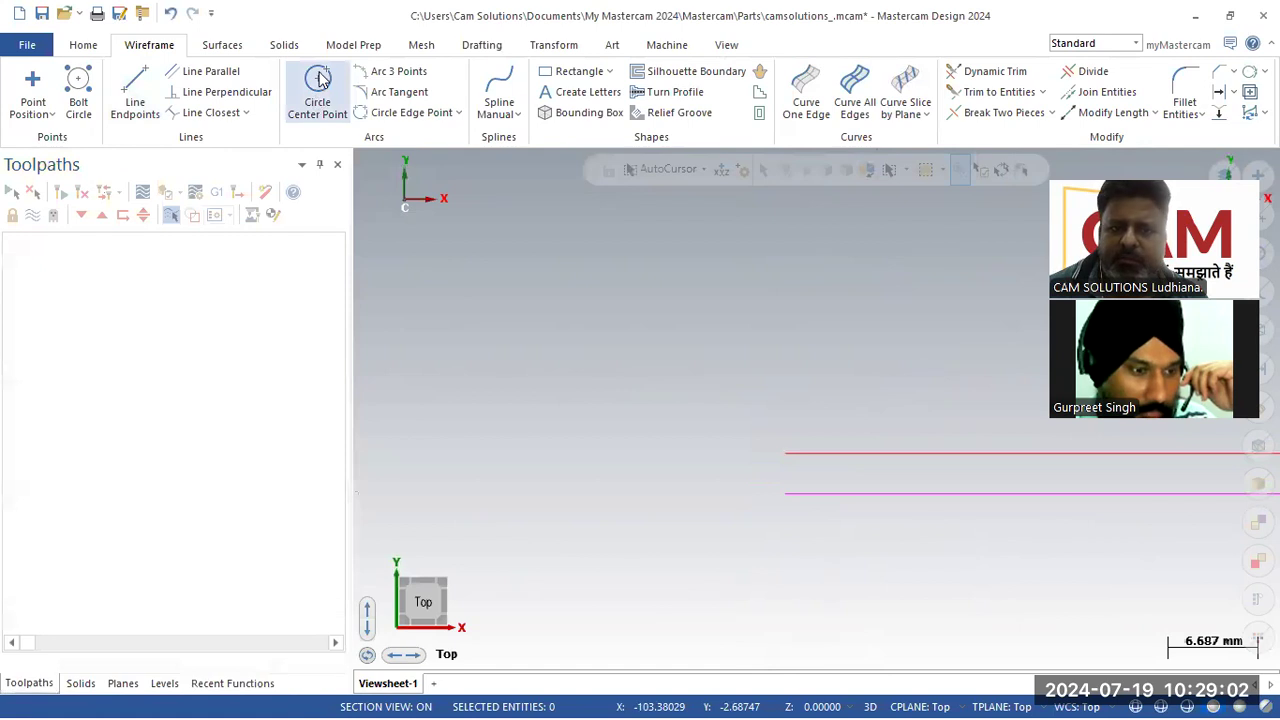
left_click(125, 413)
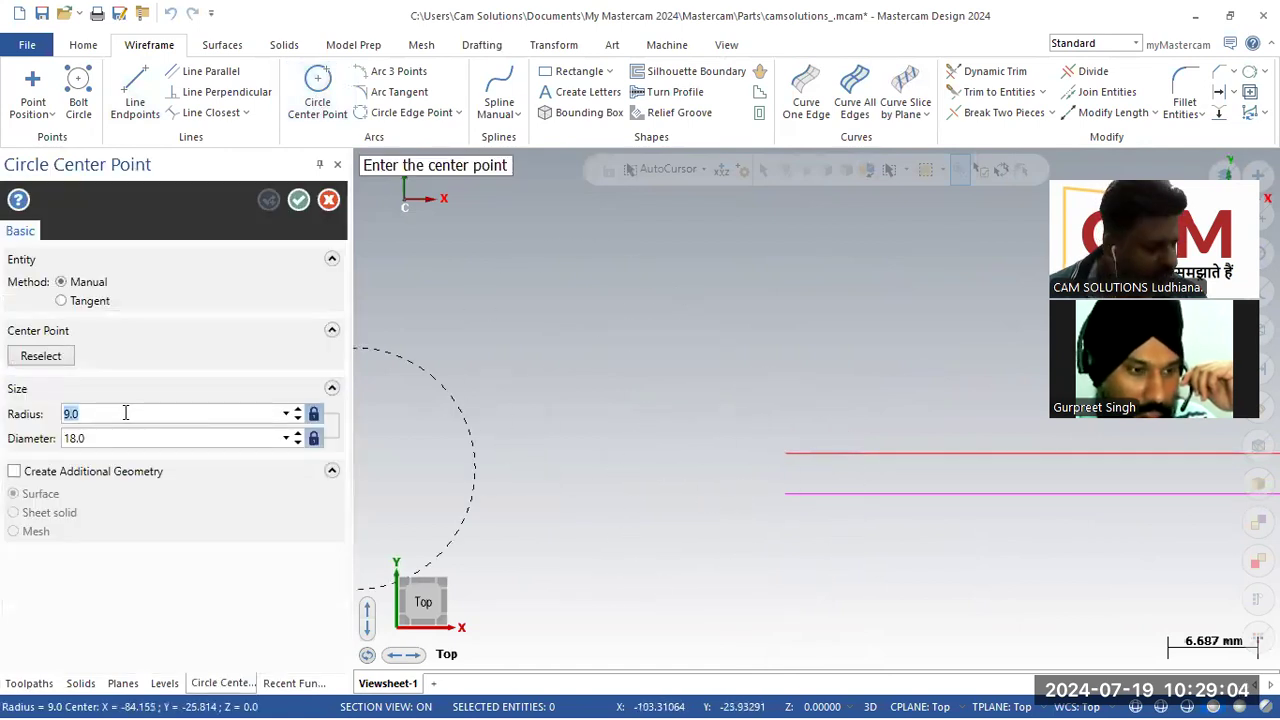
type("3")
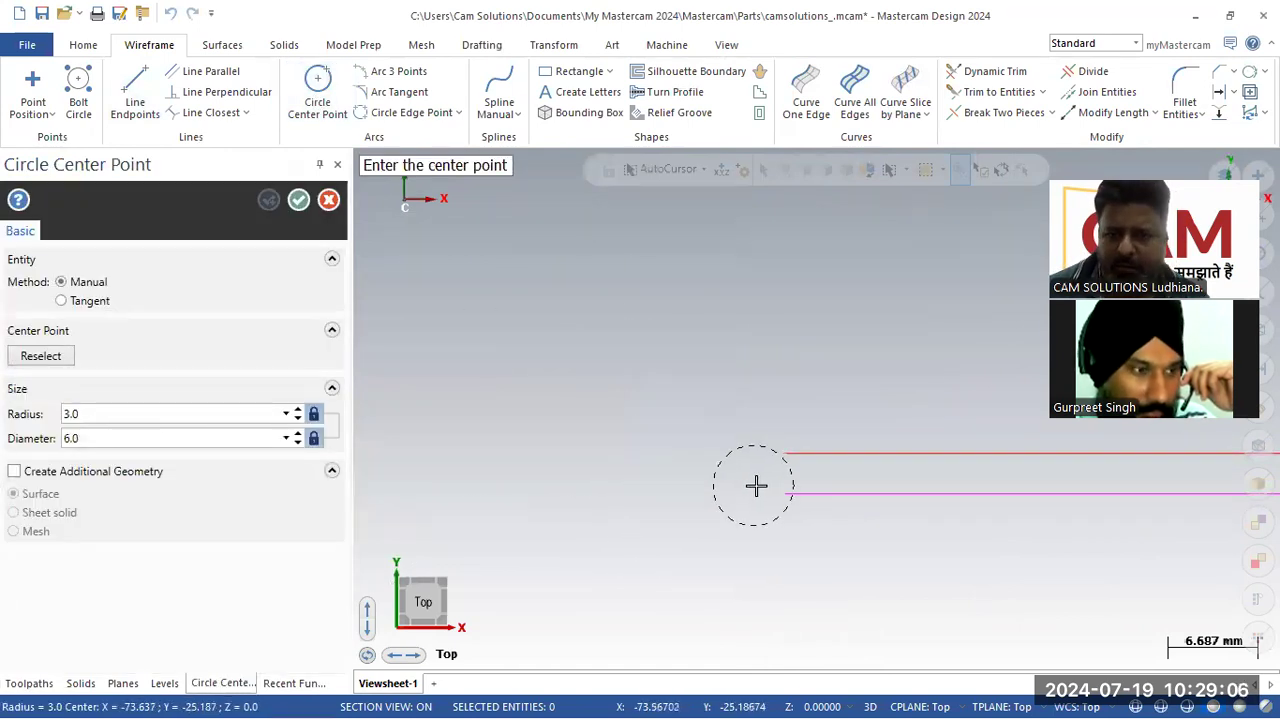
left_click(785, 494)
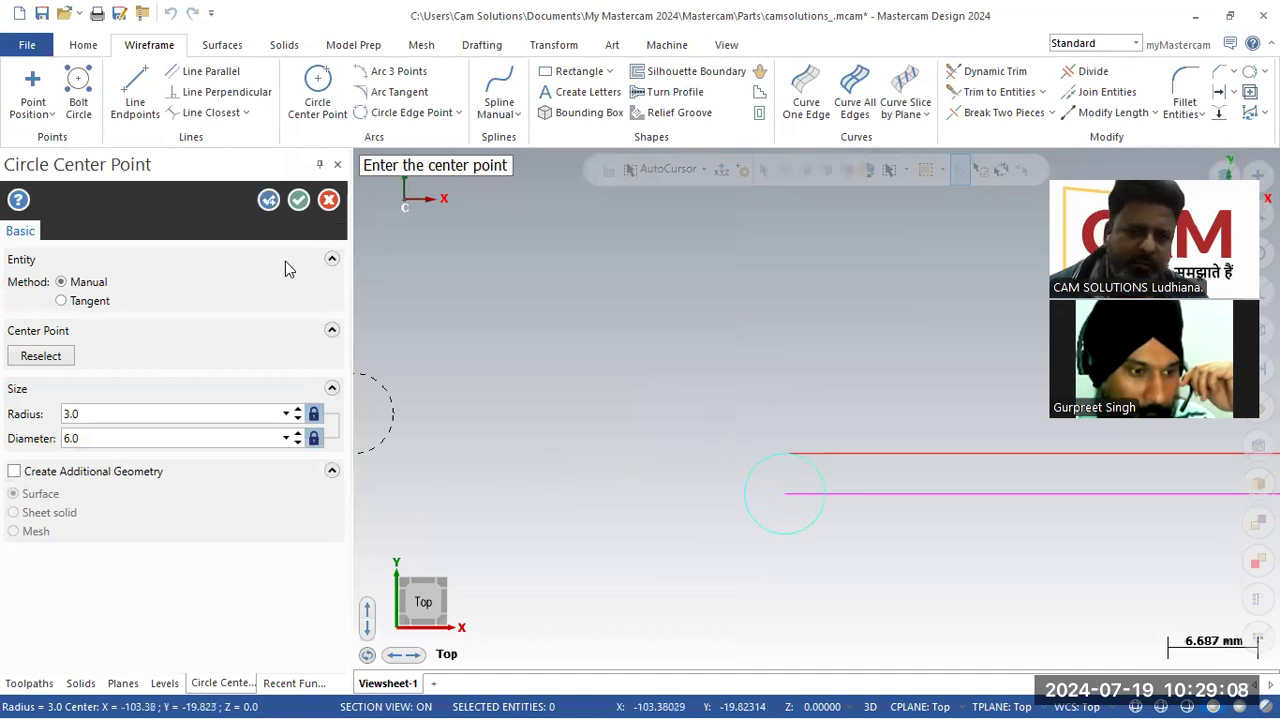
left_click(301, 204)
scroll(595, 400, "down", 4)
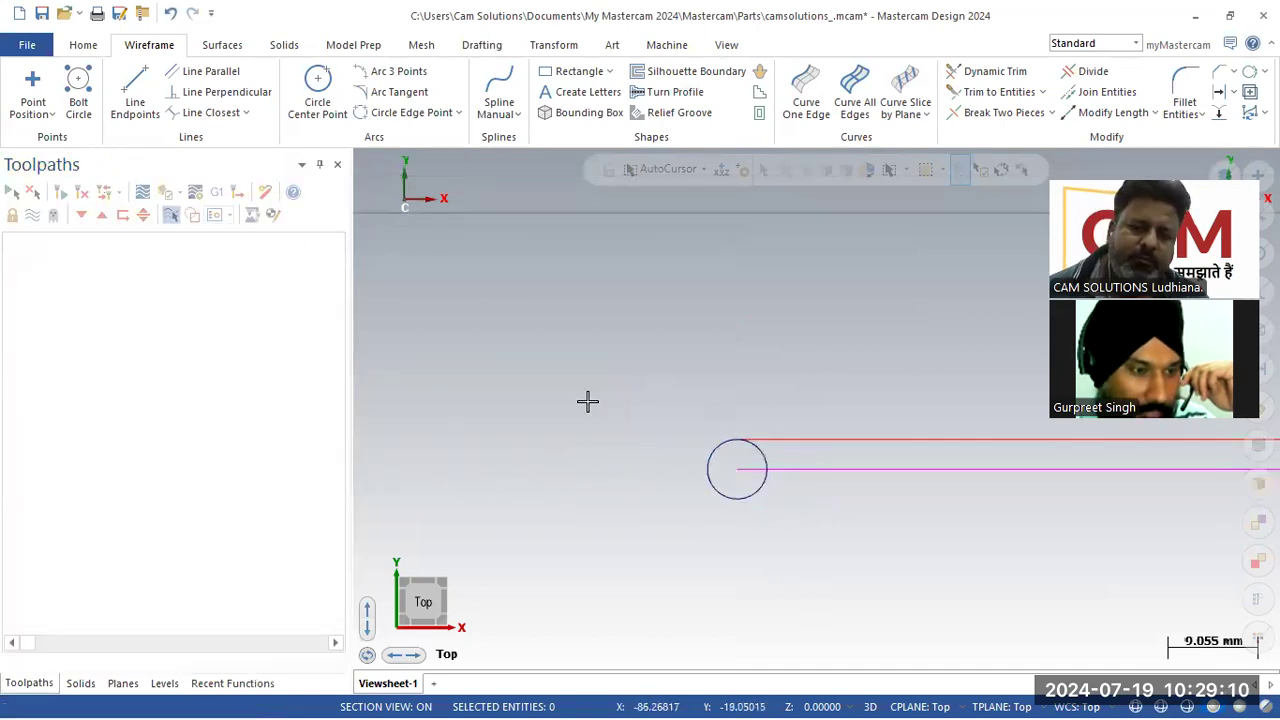
Step: Delete the 3 mm offset line below the 65.4 mm line
scroll(519, 423, "down", 1)
left_click(930, 455)
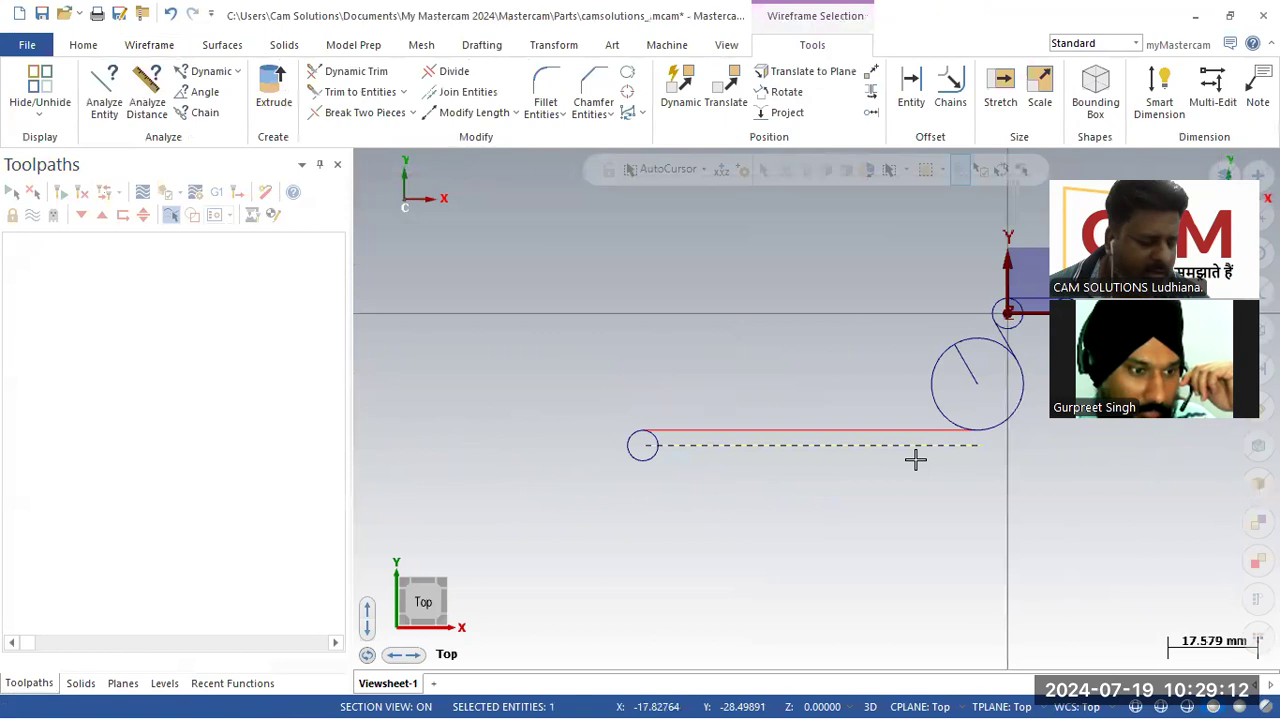
key("Escape")
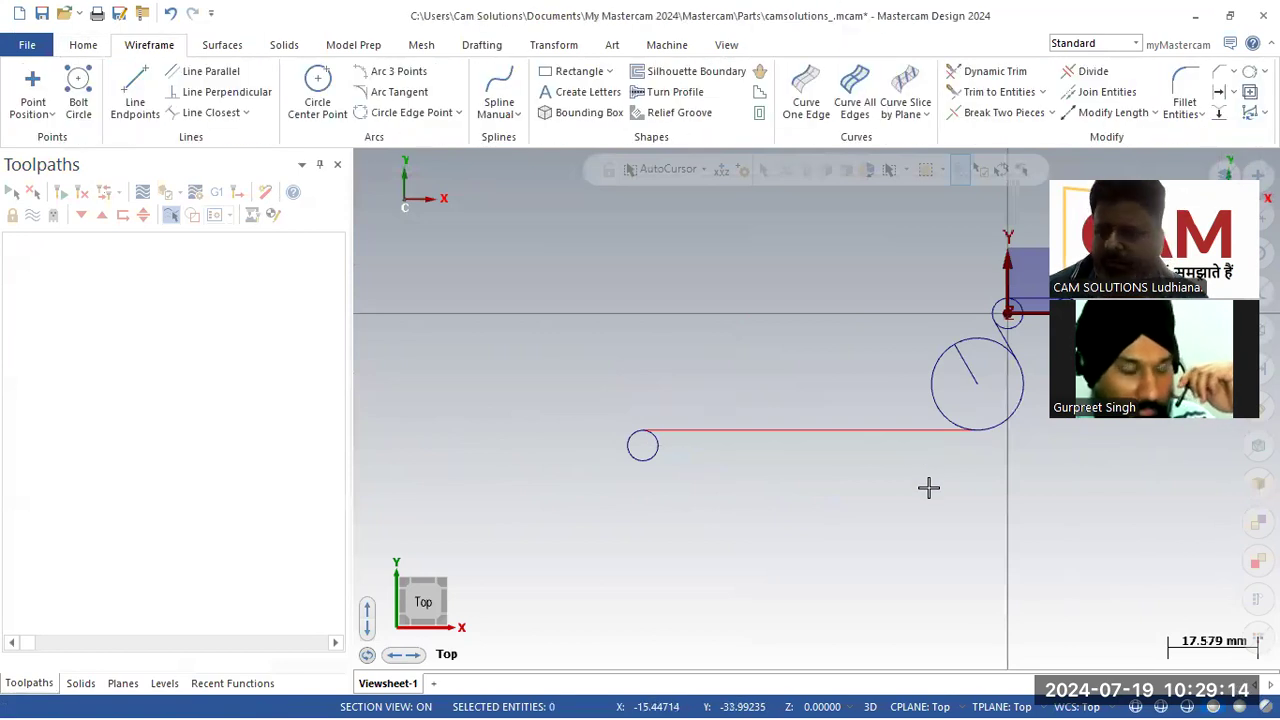
left_click(929, 430)
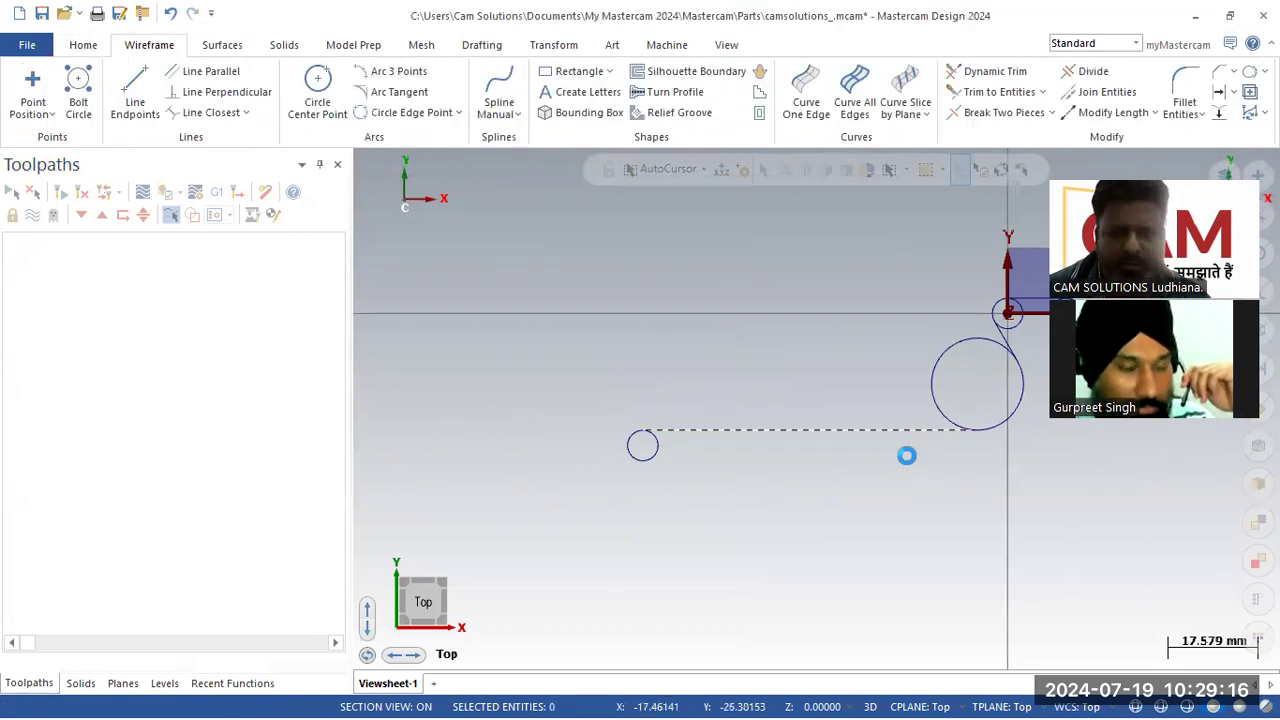
Step: Switch to the reference PDF and ink construction lines and an angle arc at the R3 corner
key("alt+Tab")
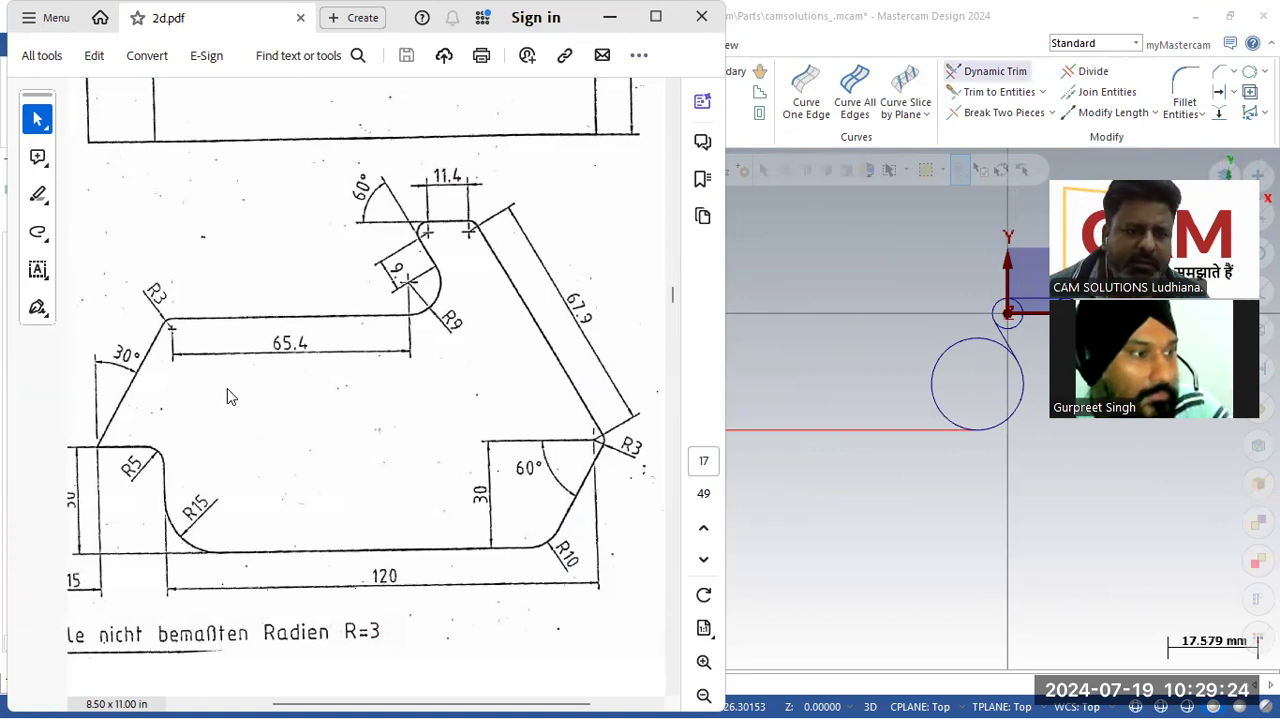
left_click_drag(95, 352, 99, 507)
left_click_drag(95, 450, 120, 401)
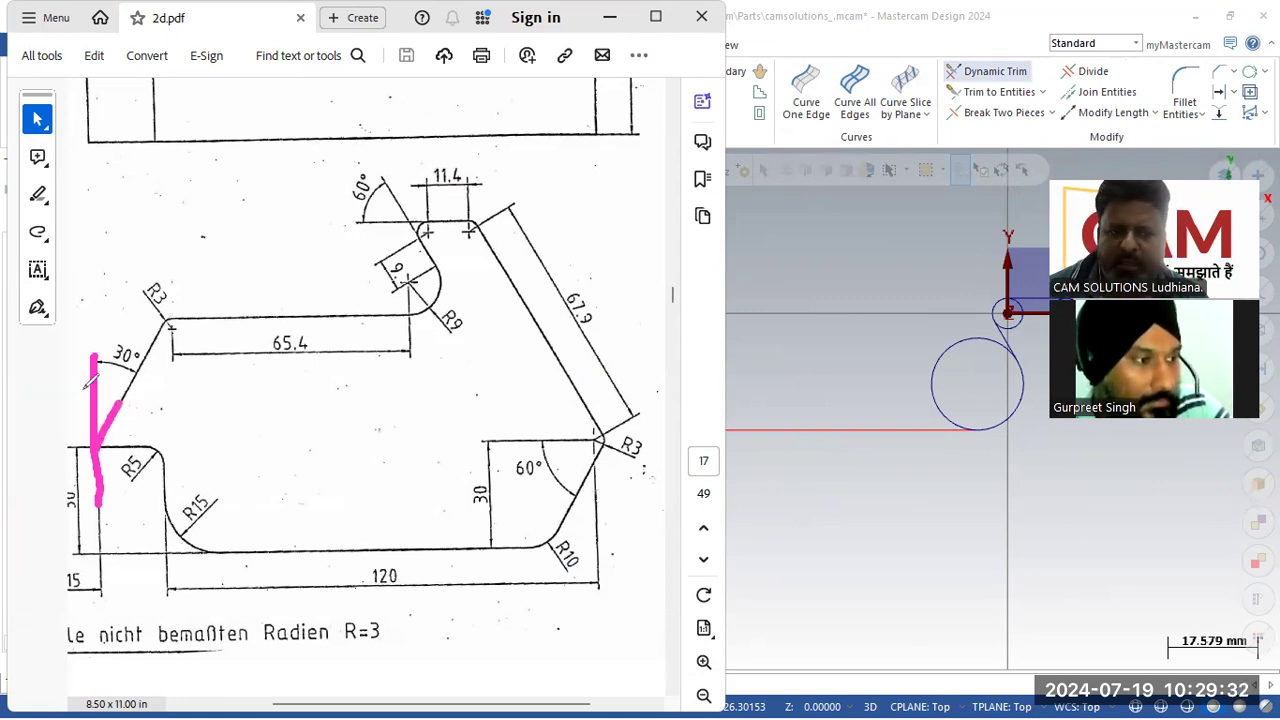
key("Escape")
left_click_drag(92, 324, 258, 326)
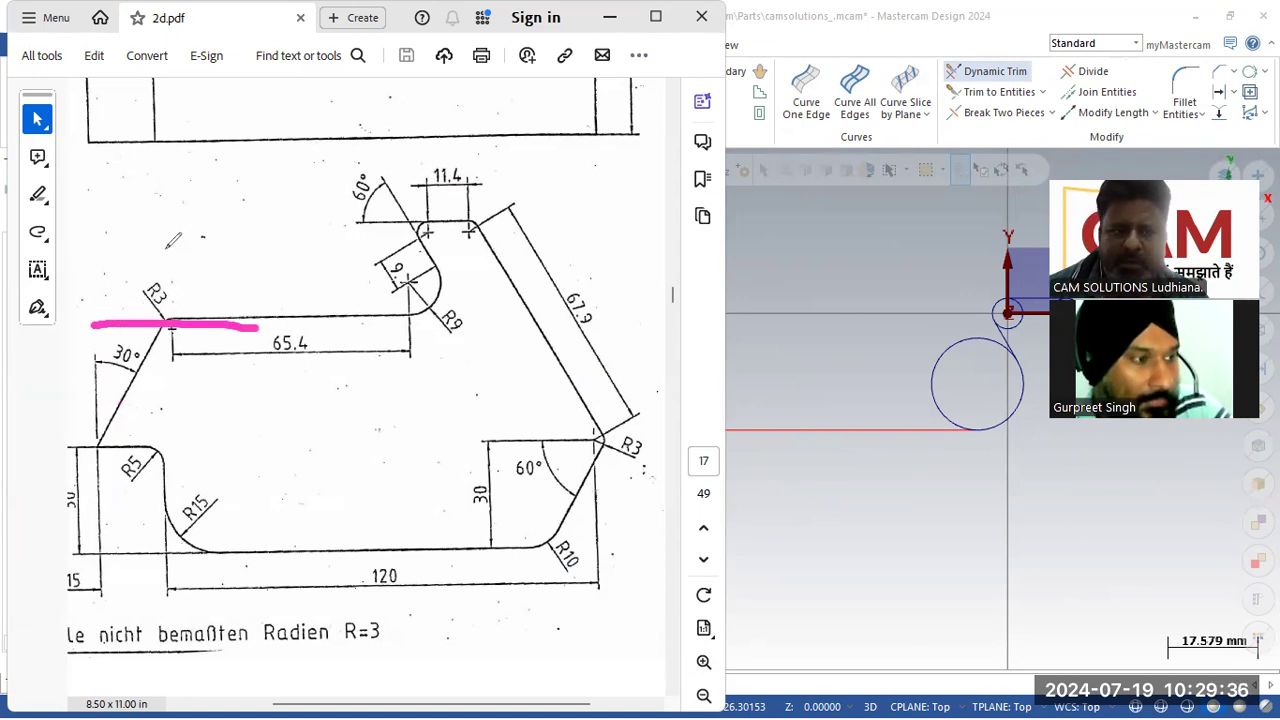
left_click_drag(163, 224, 168, 446)
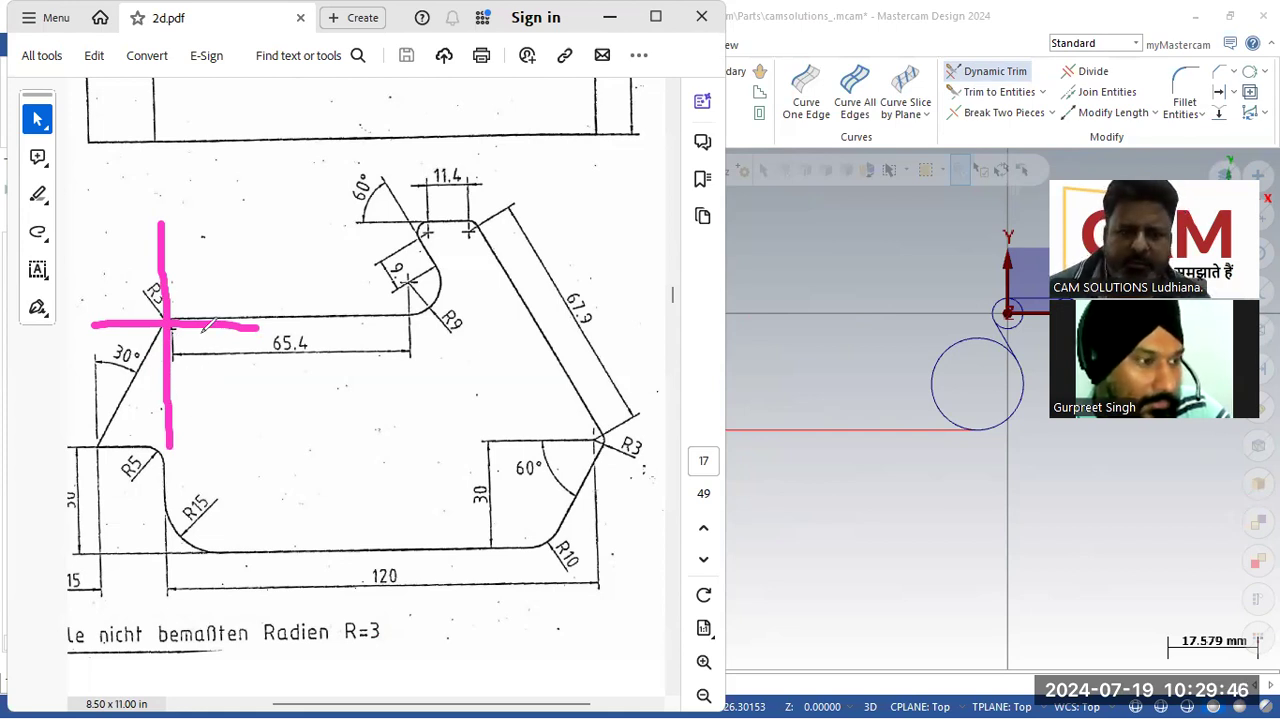
mouse_move(207, 318)
left_mouse_down()
mouse_move(196, 272)
mouse_move(166, 250)
mouse_move(118, 276)
mouse_move(110, 320)
mouse_move(134, 363)
left_mouse_up()
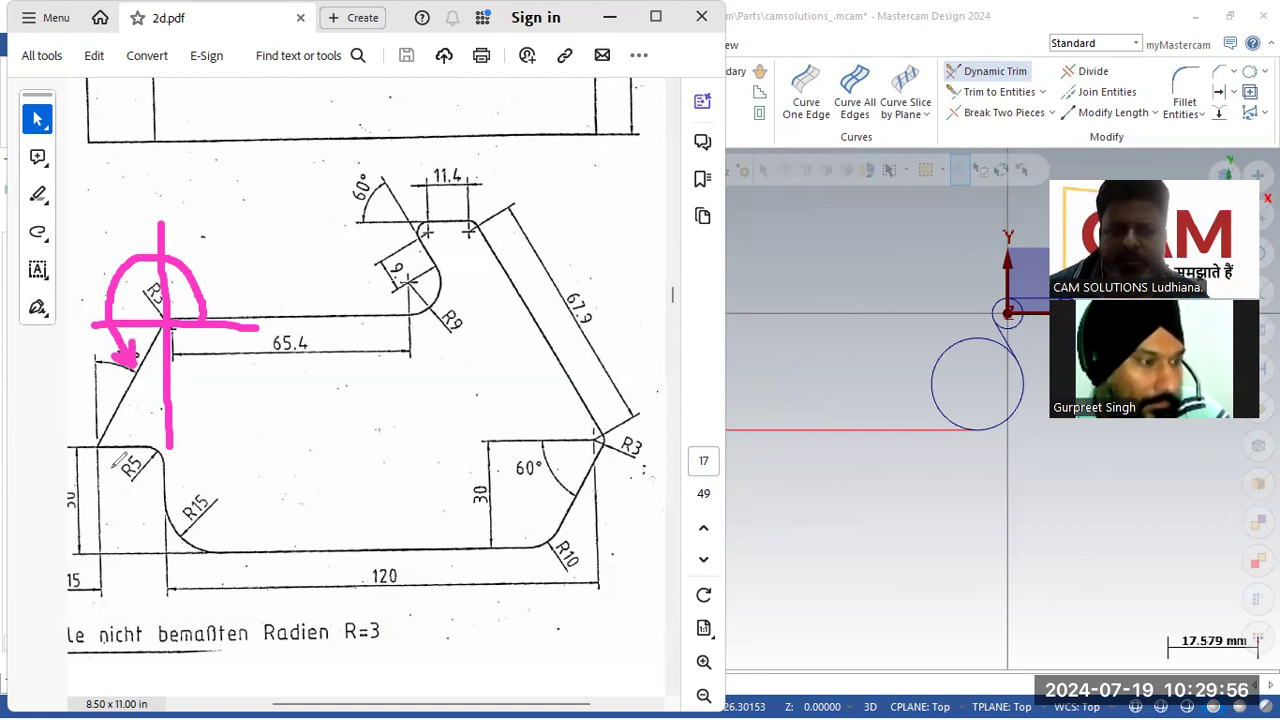
Step: Ink horizontal, vertical and diagonal reference lines through the R3 corner above the 30° edge
left_click_drag(63, 322, 272, 322)
left_click_drag(164, 206, 172, 457)
left_click_drag(102, 430, 238, 204)
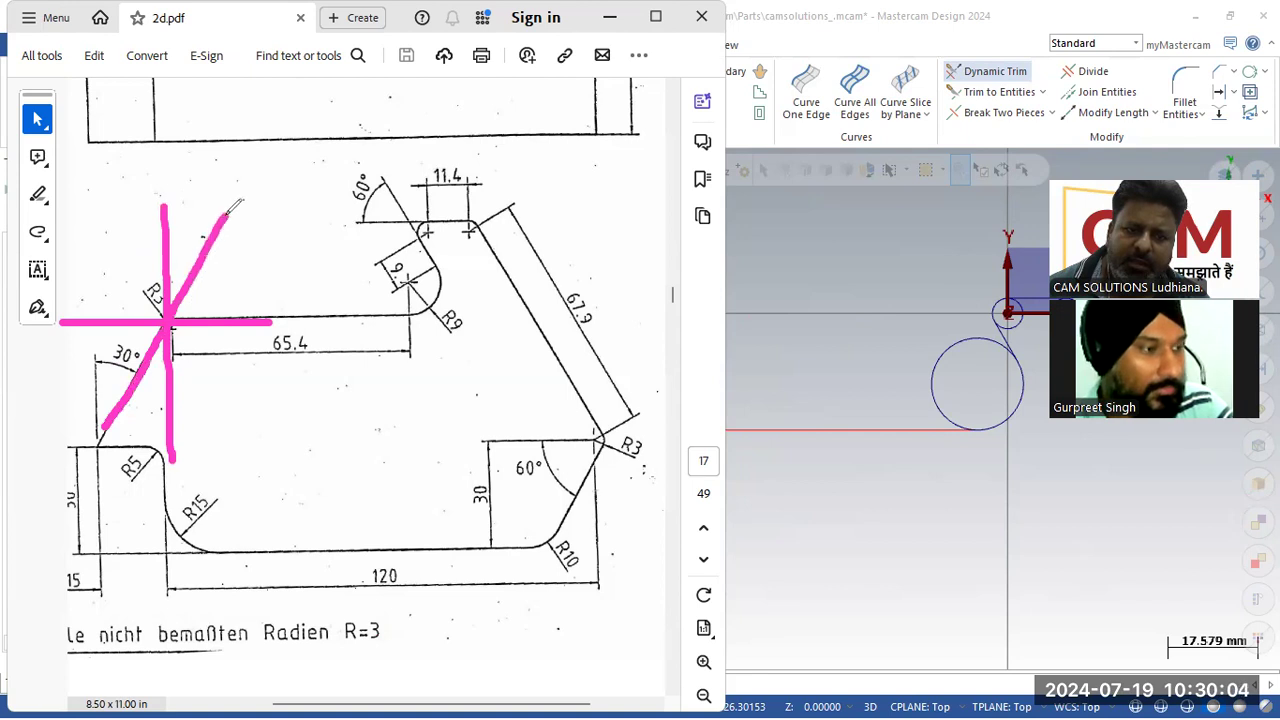
Step: Ink a triangle and angle arc on the PDF showing how the 30° edge angle is measured
mouse_move(97, 442)
left_mouse_down()
mouse_move(103, 316)
mouse_move(110, 420)
mouse_move(170, 316)
mouse_move(104, 318)
left_mouse_up()
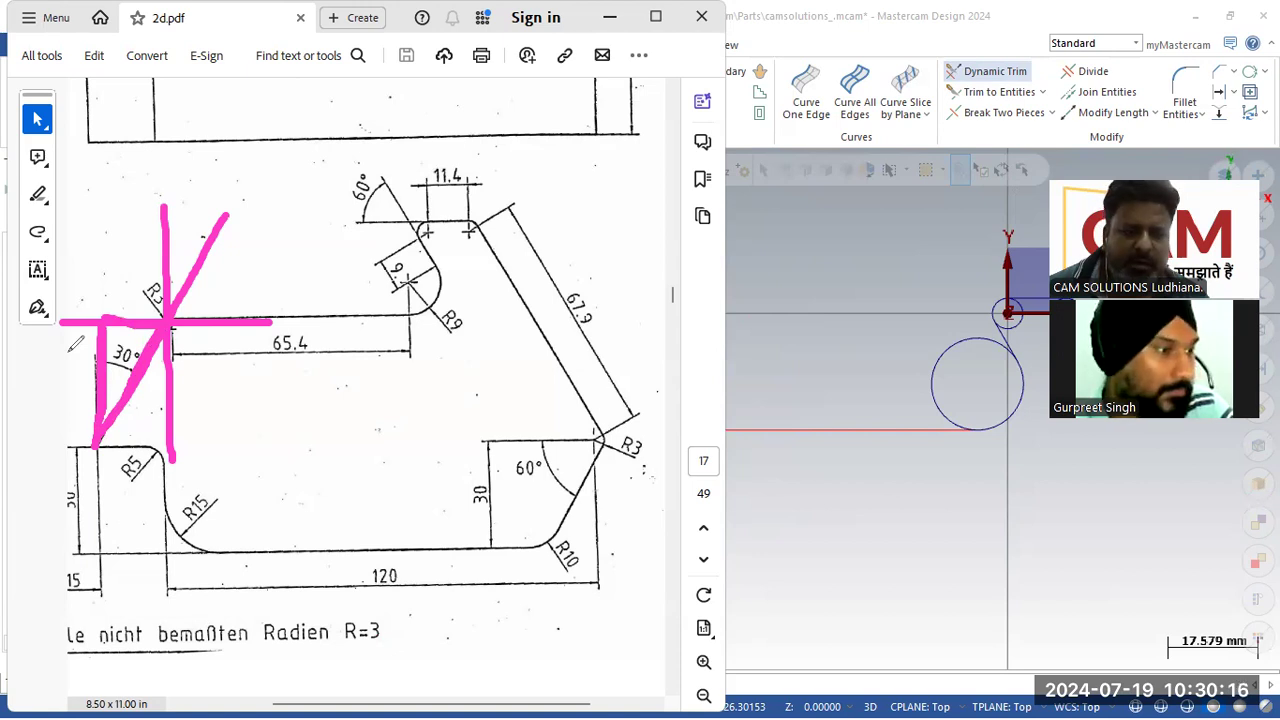
mouse_move(104, 318)
left_mouse_down()
mouse_move(94, 446)
mouse_move(168, 322)
mouse_move(100, 320)
mouse_move(105, 343)
left_mouse_up()
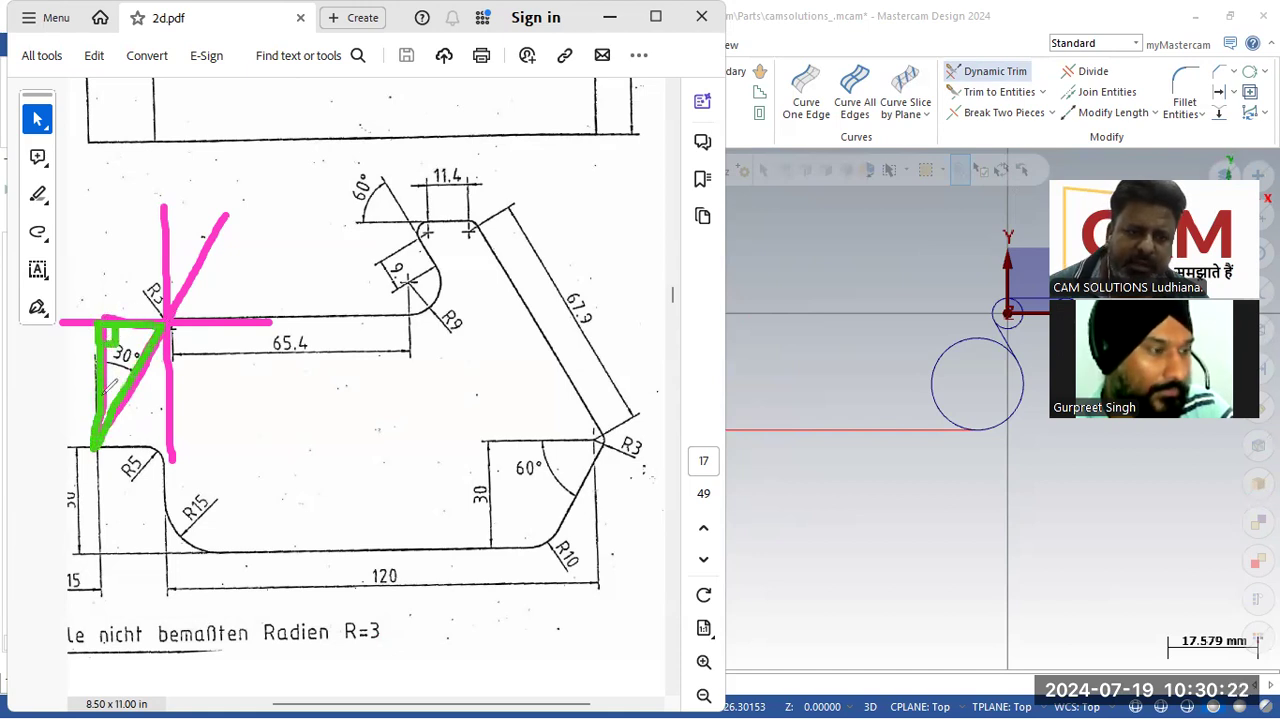
left_click_drag(104, 395, 113, 402)
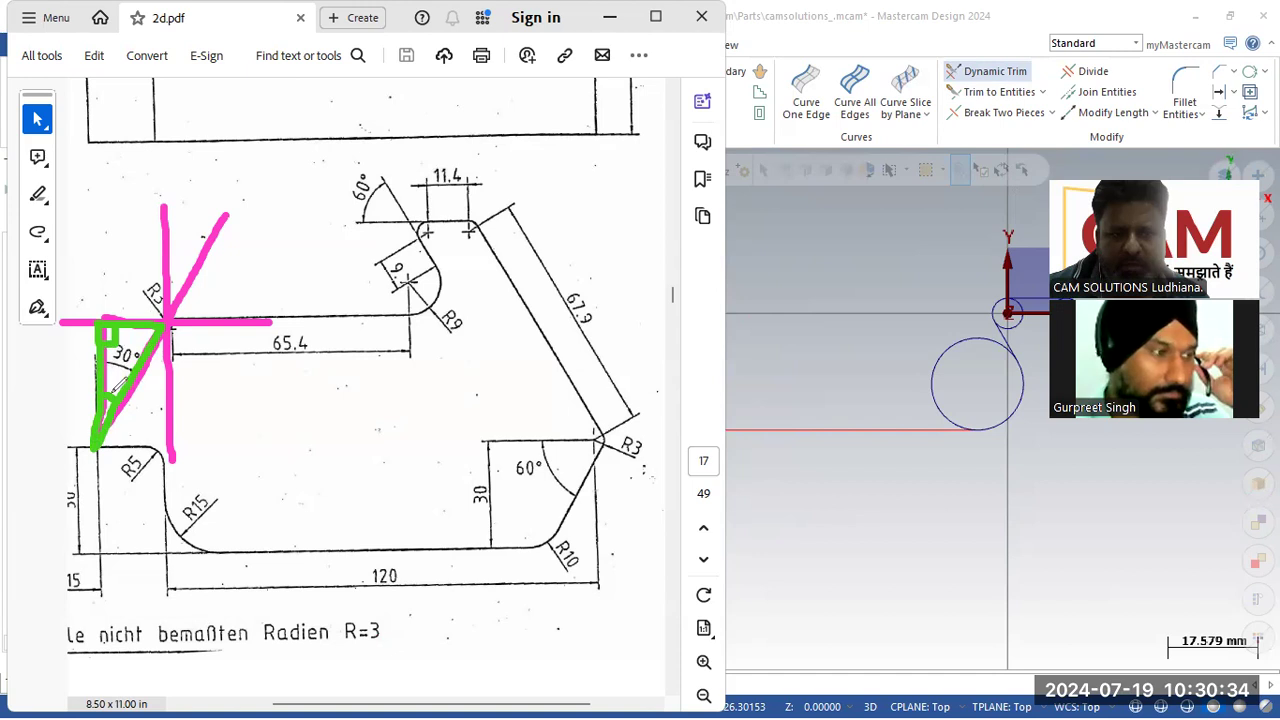
left_click_drag(142, 330, 158, 348)
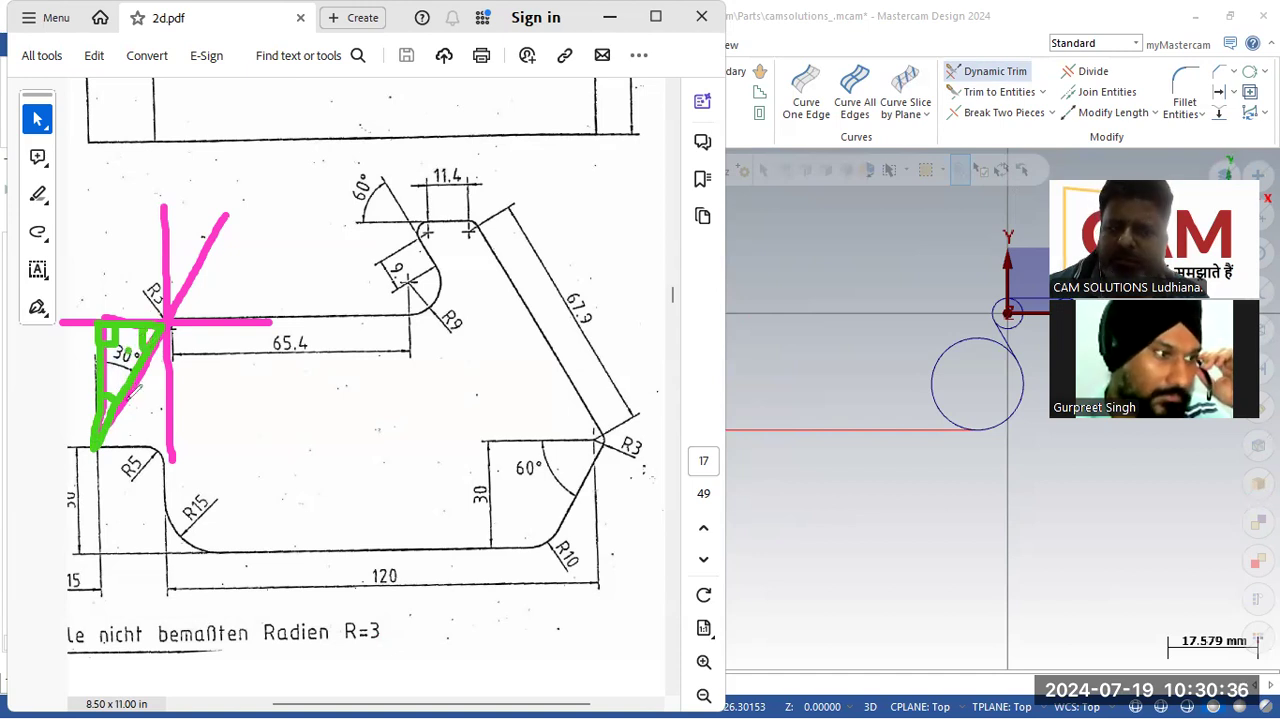
mouse_move(228, 310)
left_mouse_down()
mouse_move(205, 255)
mouse_move(140, 258)
mouse_move(124, 318)
mouse_move(135, 345)
left_mouse_up()
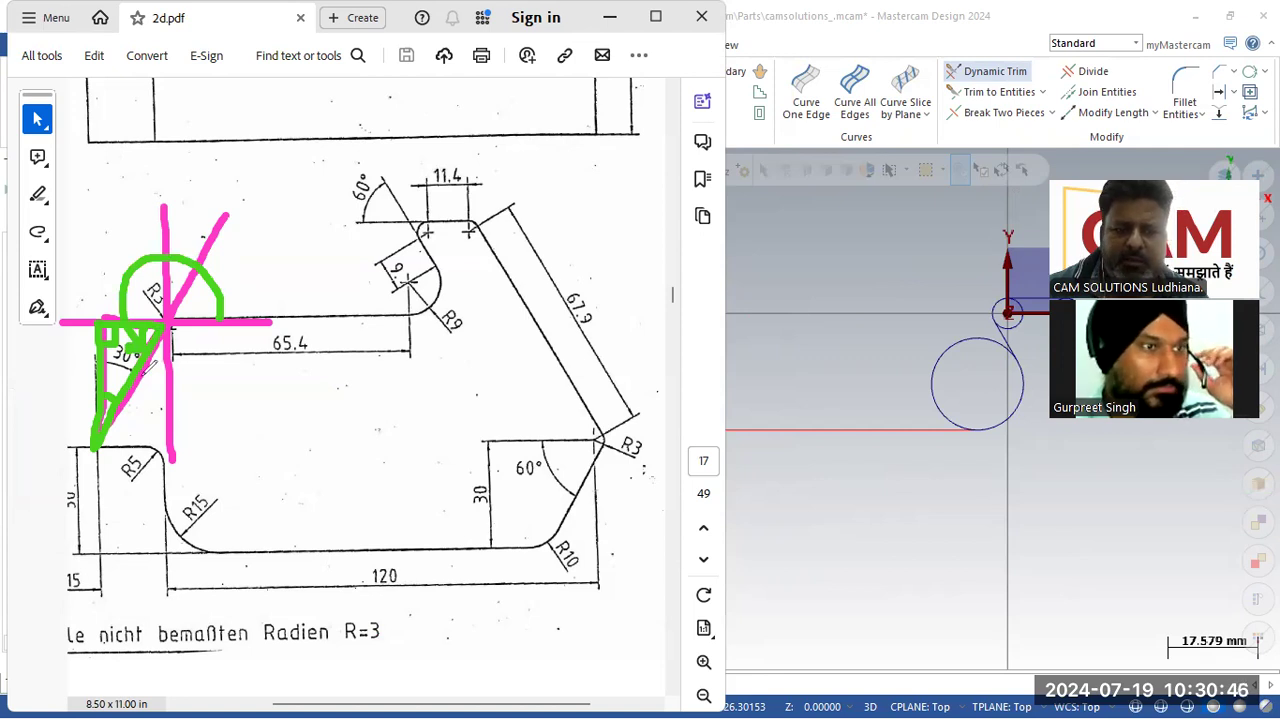
left_click(785, 244)
left_click(135, 95)
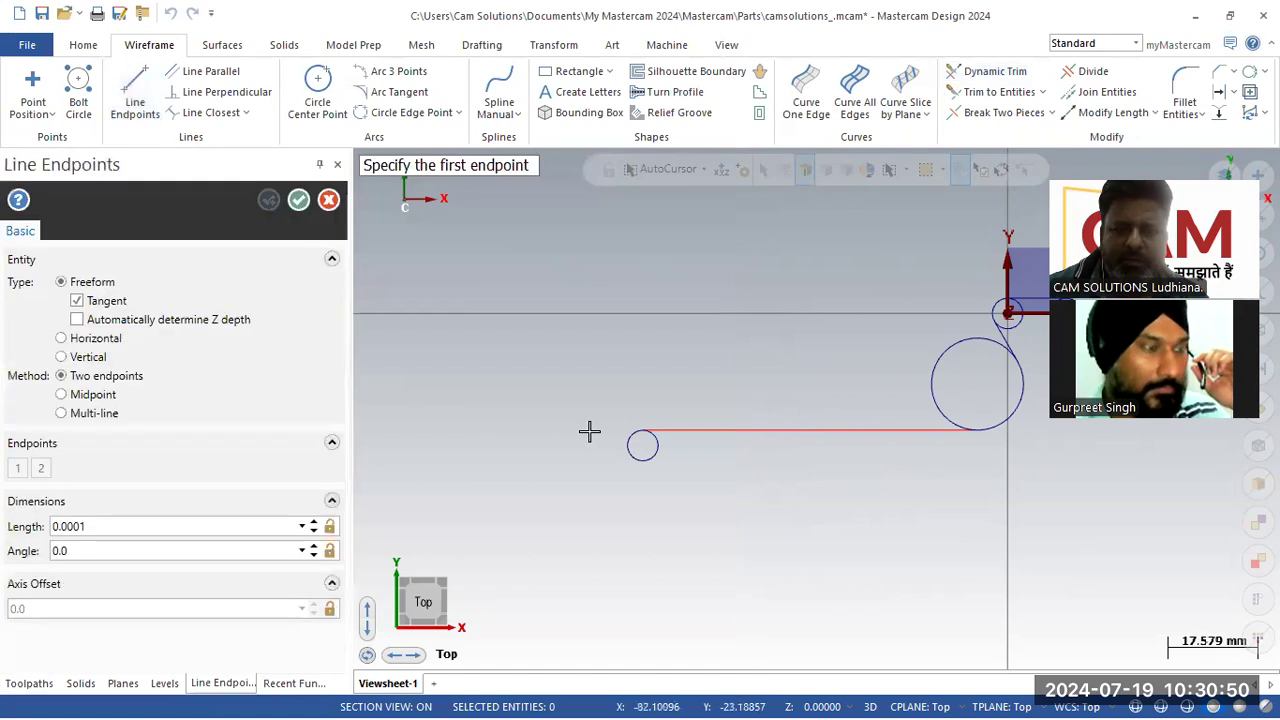
left_click(628, 440)
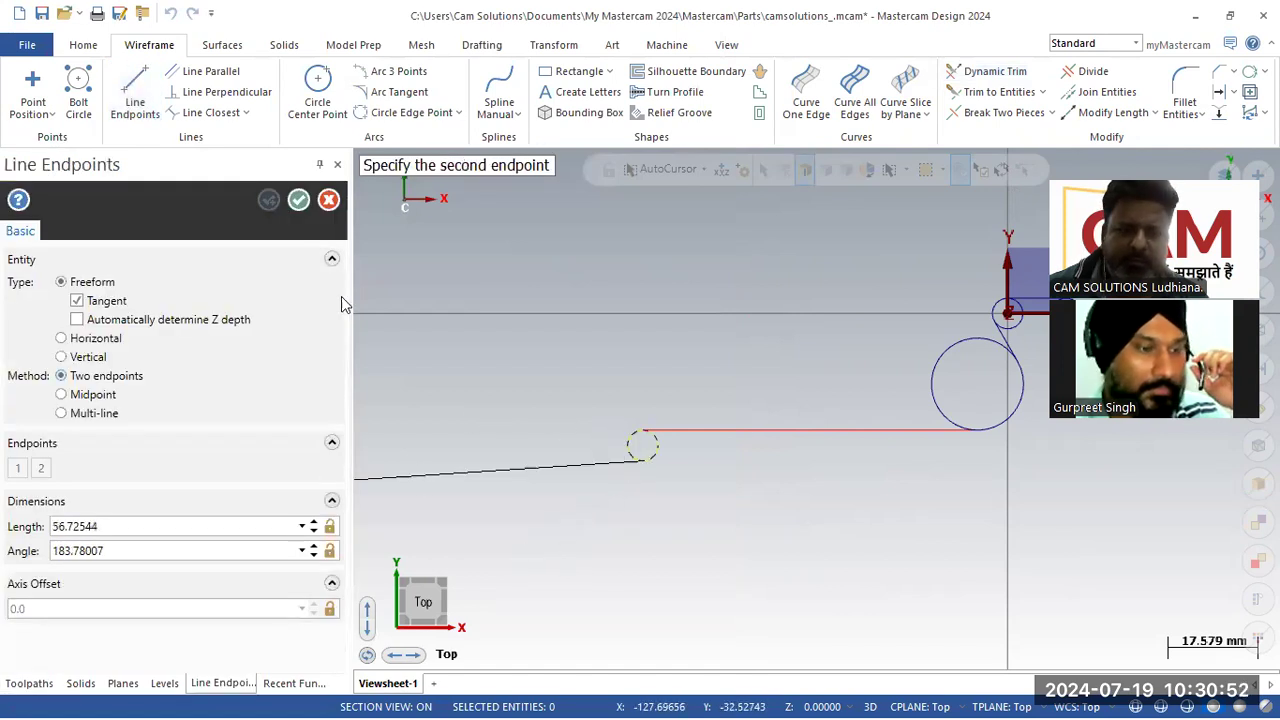
left_click(328, 199)
Step: Start a line tangent to the 3 mm circle, heading down-left, and set its angle to 180+60 (240°)
left_click(135, 95)
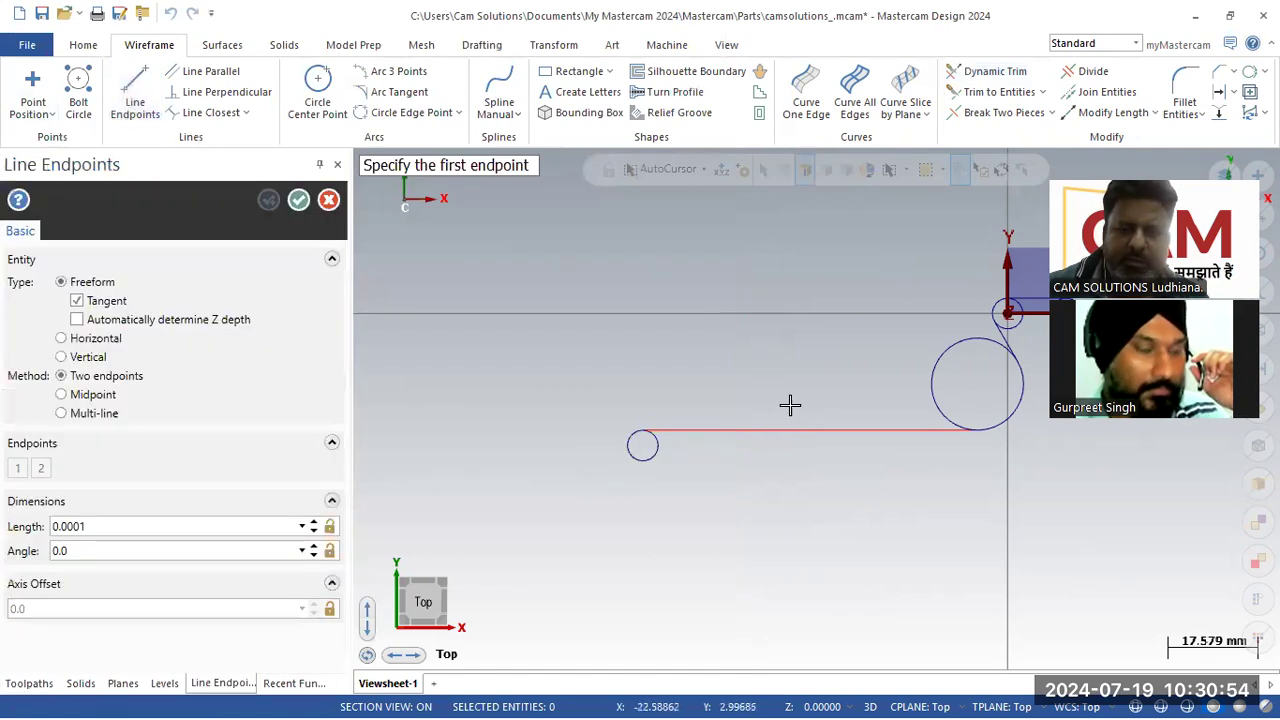
scroll(791, 406, "down", 3)
scroll(611, 549, "up", 6)
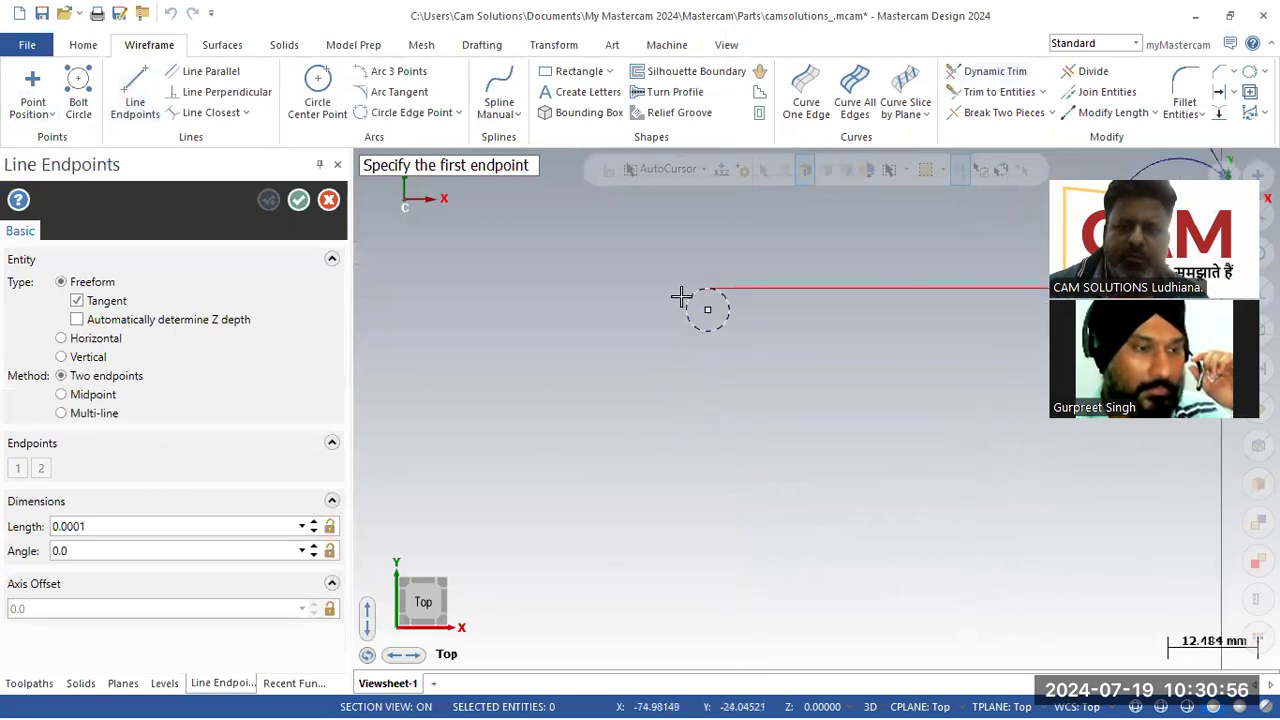
left_click(681, 298)
left_click(539, 549)
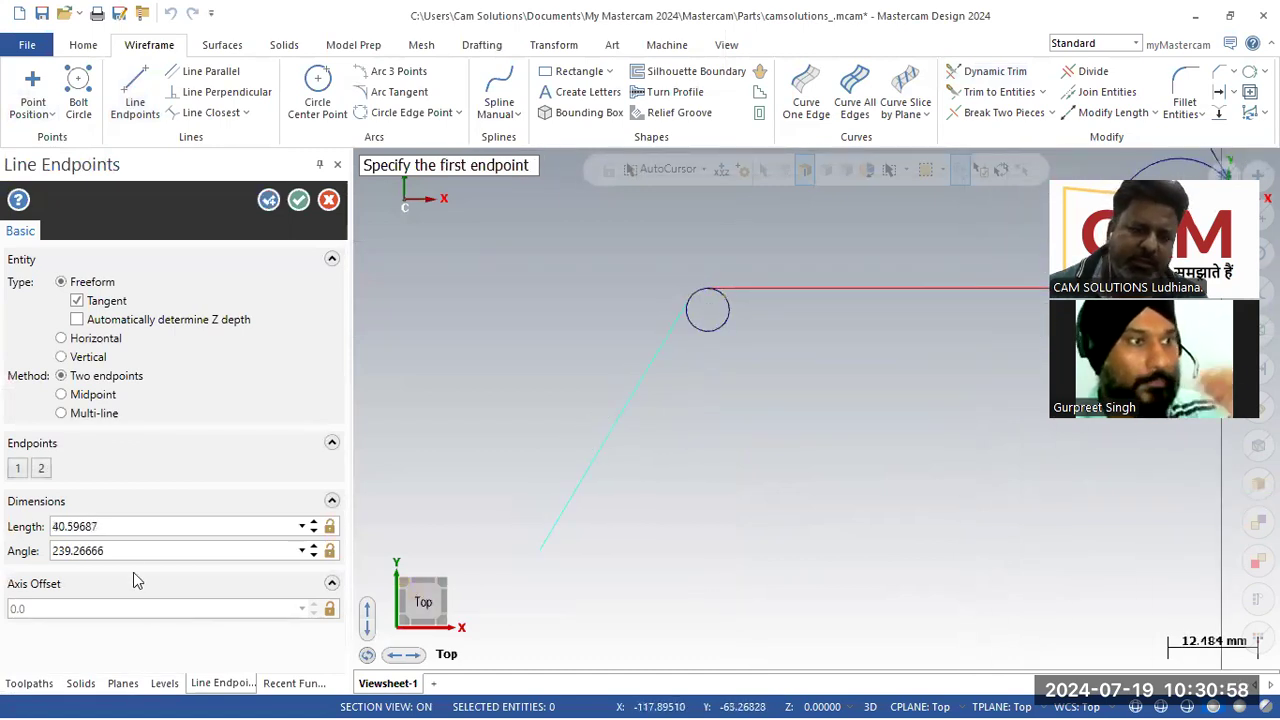
left_click(133, 551)
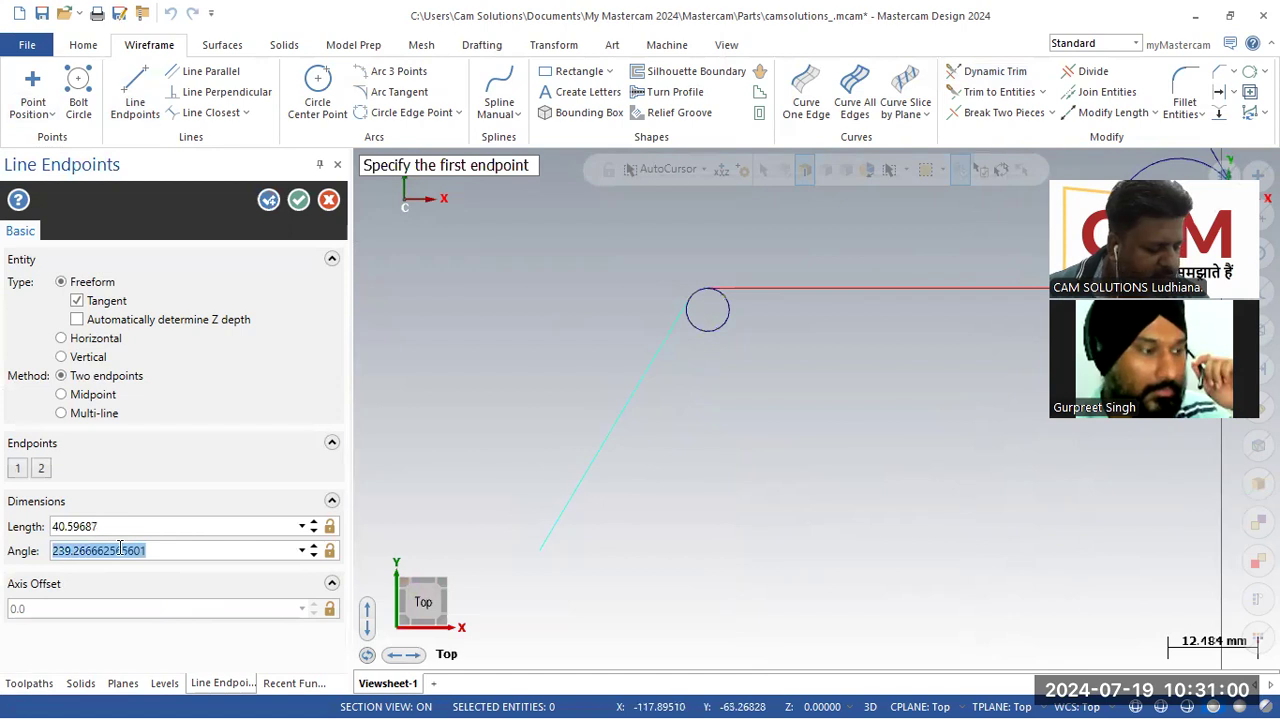
type("180+")
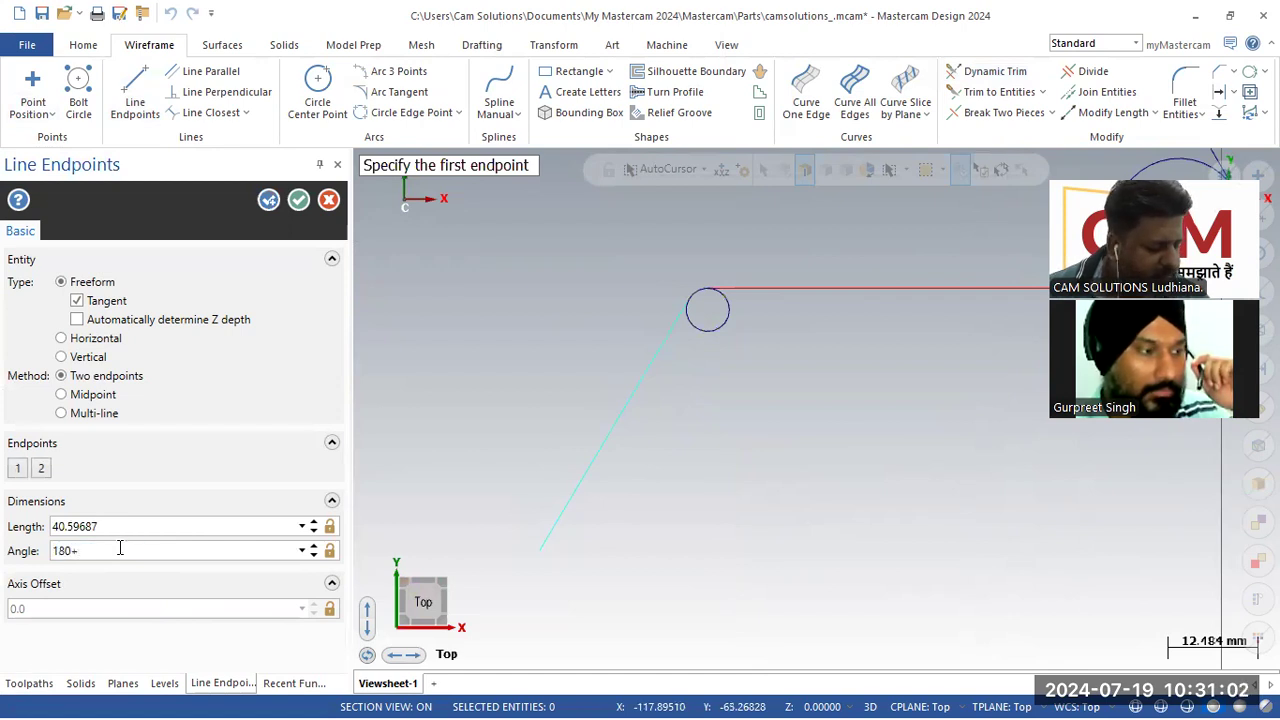
key("Return")
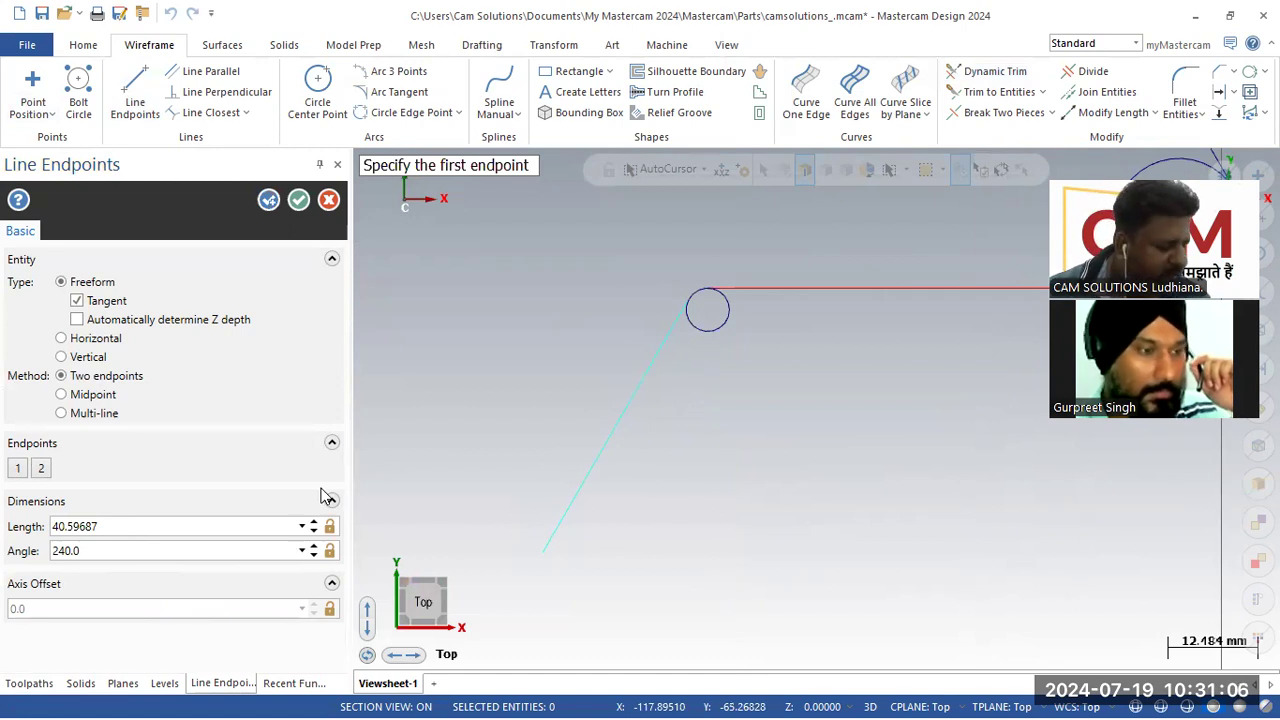
key("alt+Tab")
key("alt+Tab")
key("Tab")
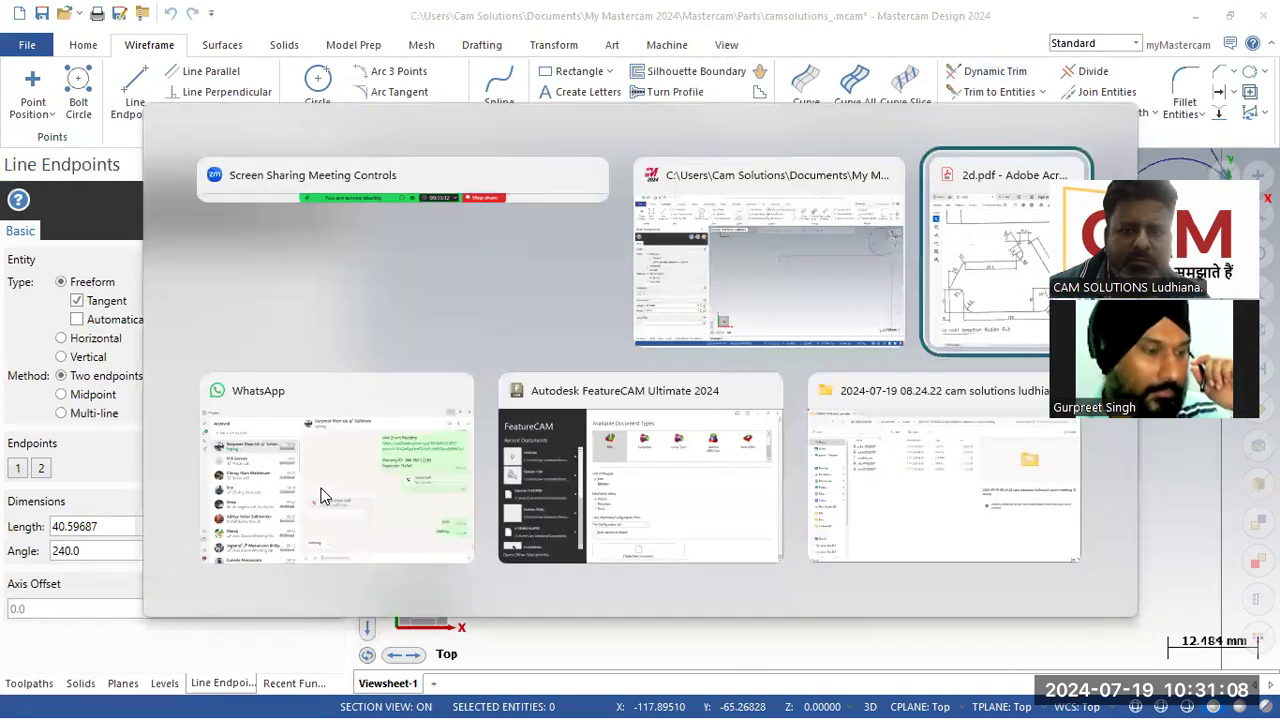
key("alt+Tab")
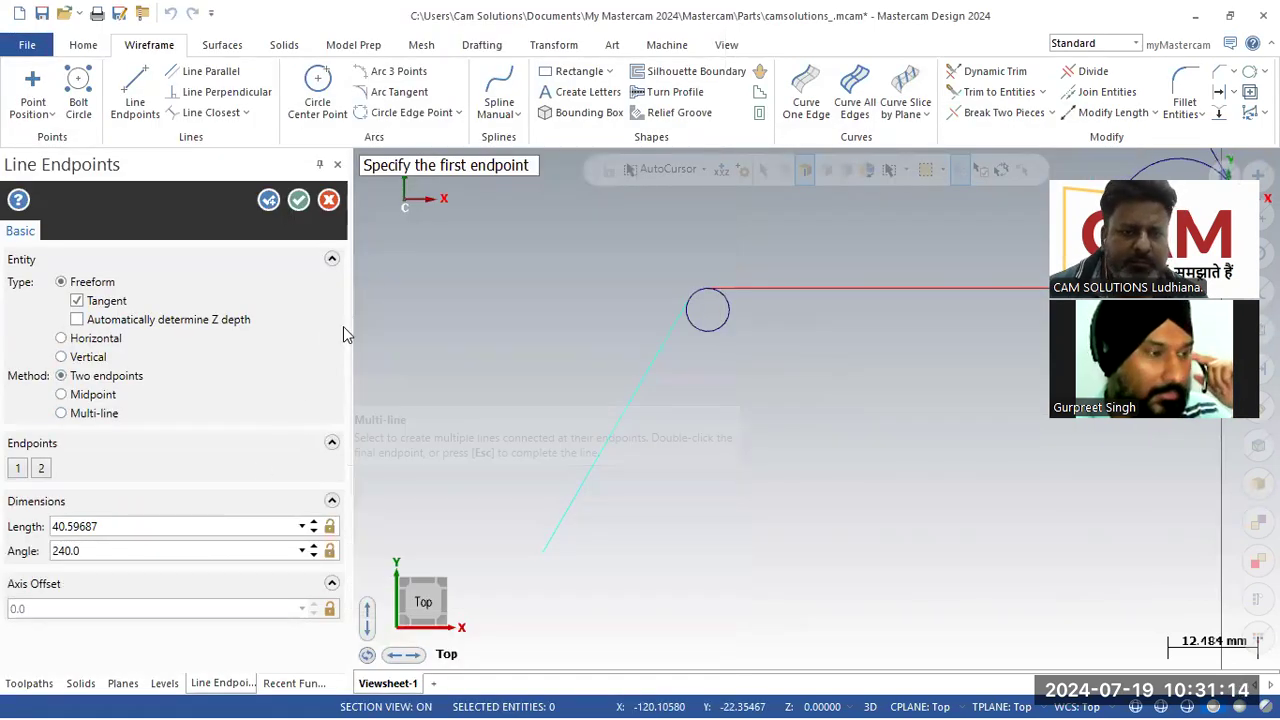
Step: Set the tangent line's length to 60 mm and finish the line
left_click(232, 523)
type("60.0")
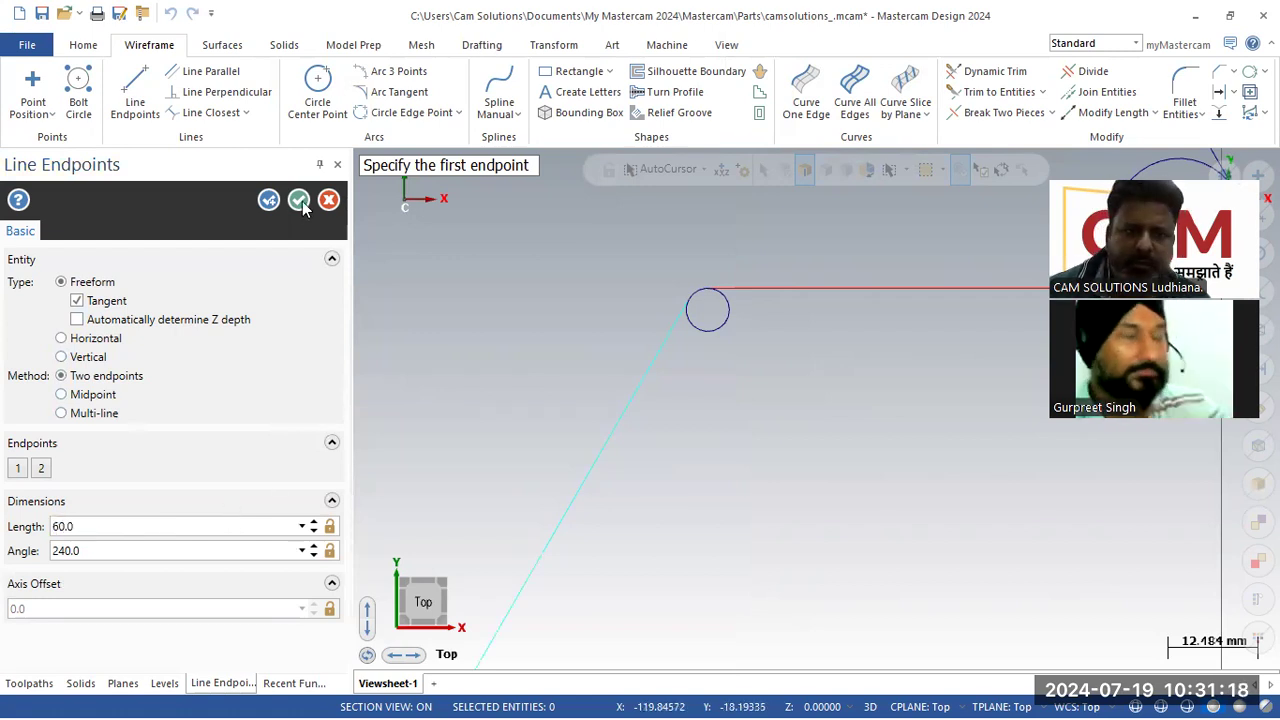
key("Return")
Step: Compare the drawn profile with the reference PDF's 67.9 mm slanted edge and return to Mastercam
scroll(446, 277, "down", 4)
scroll(564, 400, "down", 2)
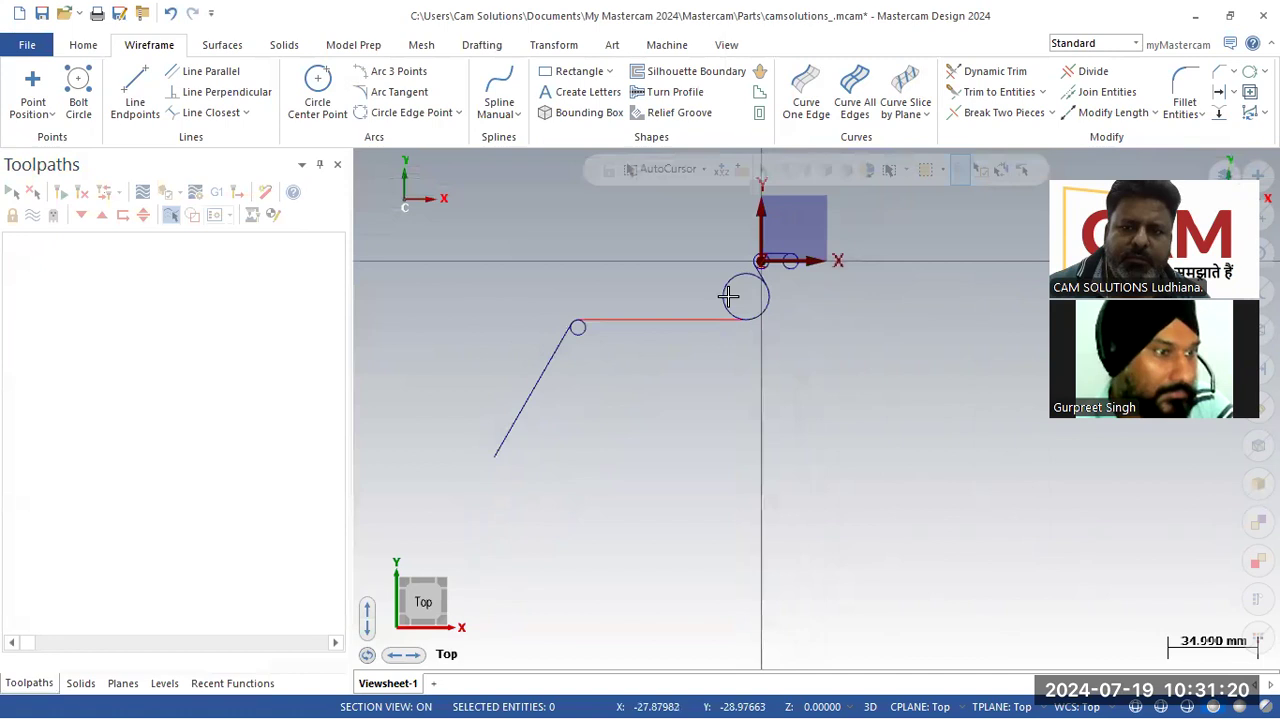
scroll(780, 275, "up", 2)
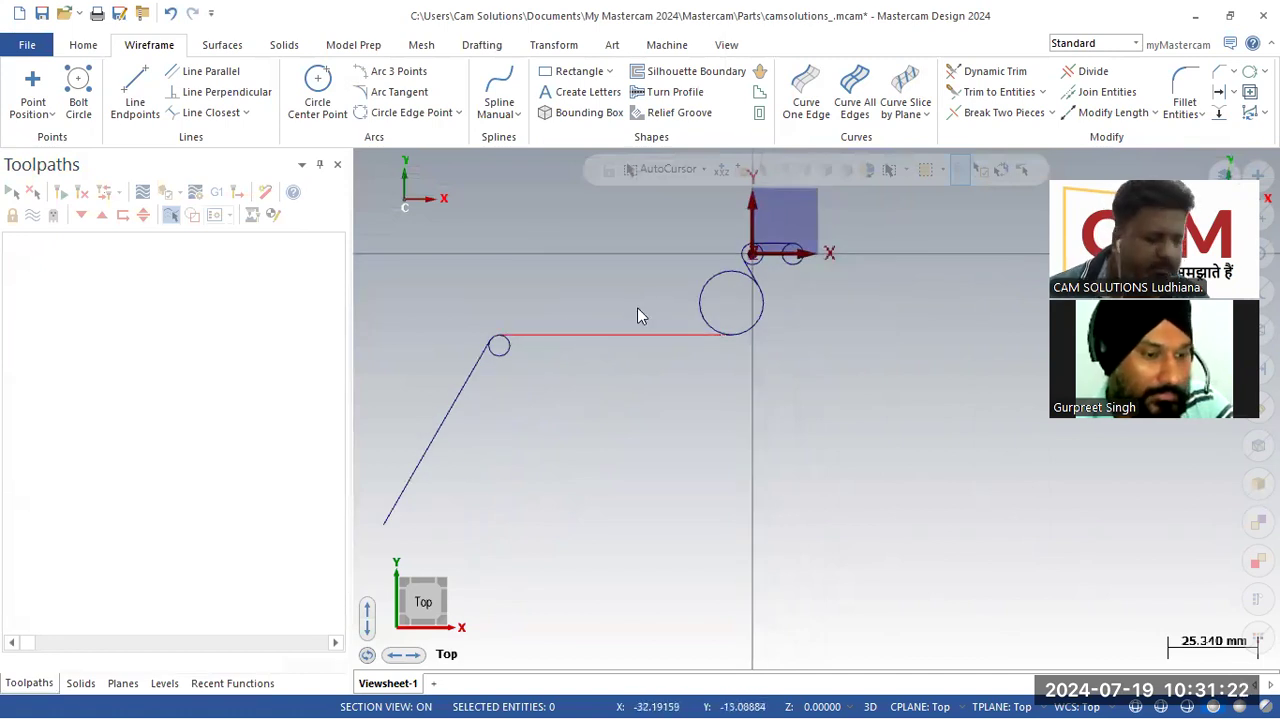
key("alt+Tab")
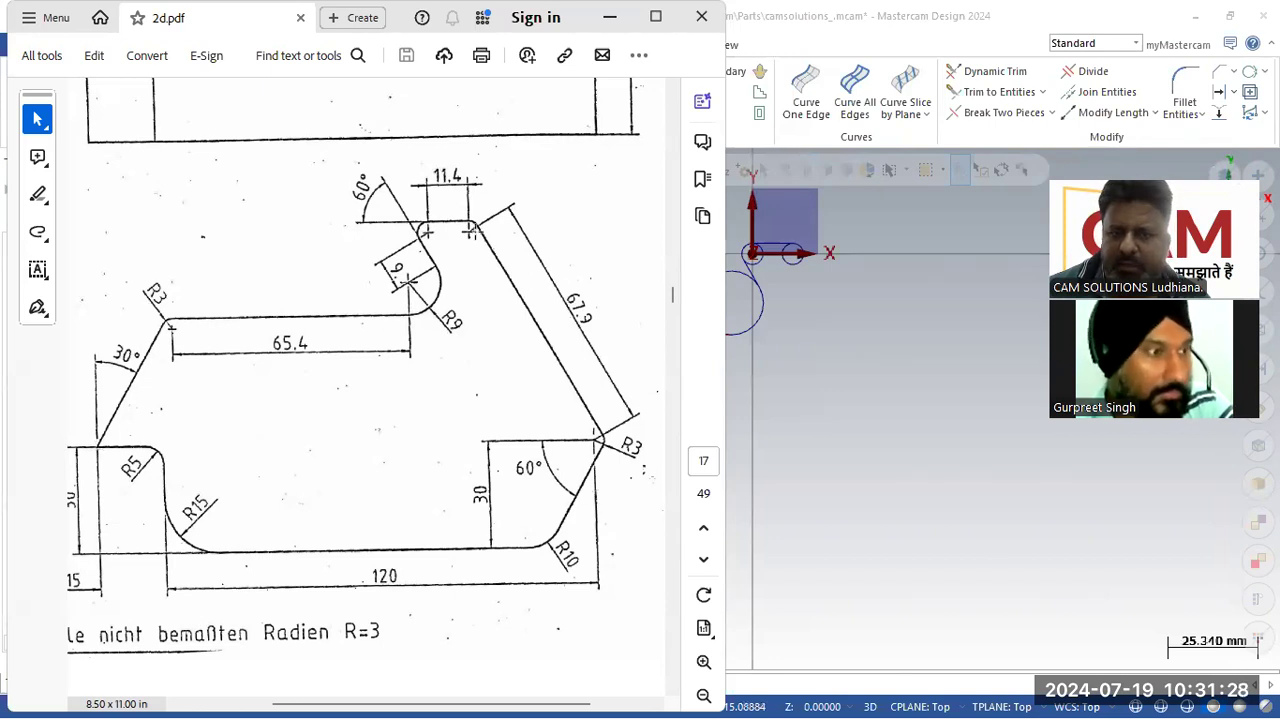
key("alt+Tab")
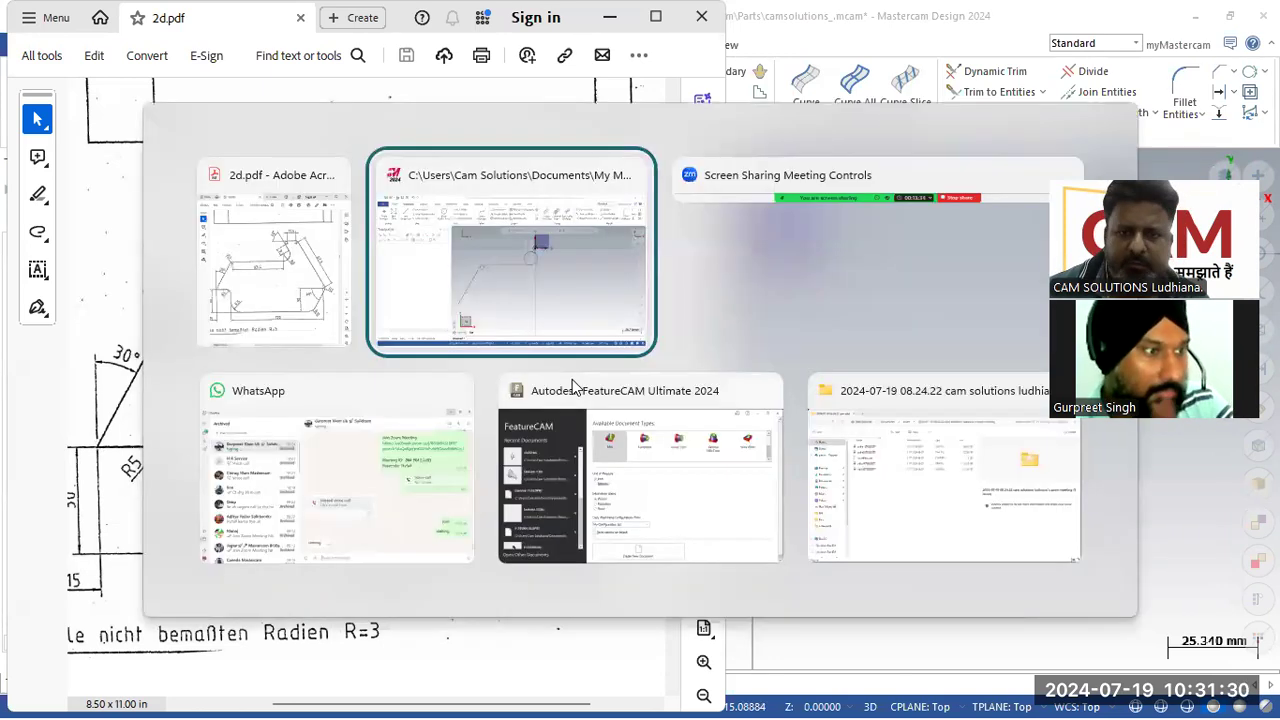
key("alt+Tab")
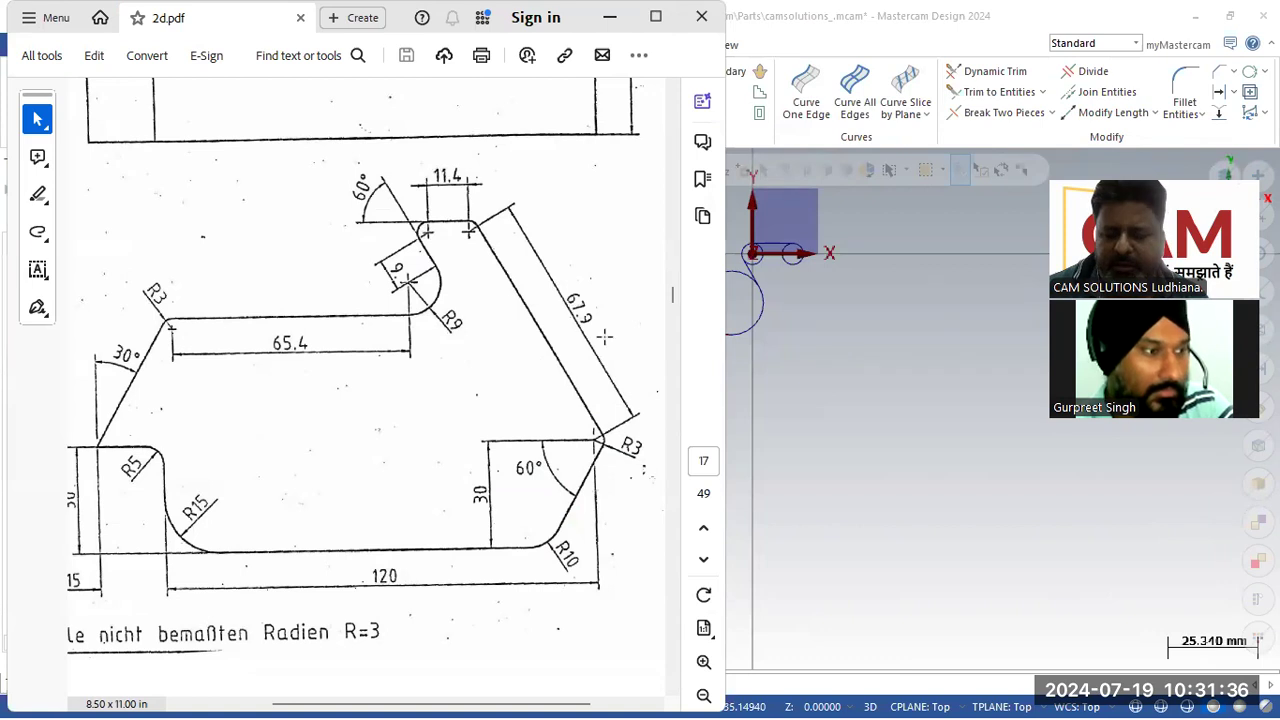
left_click(781, 340)
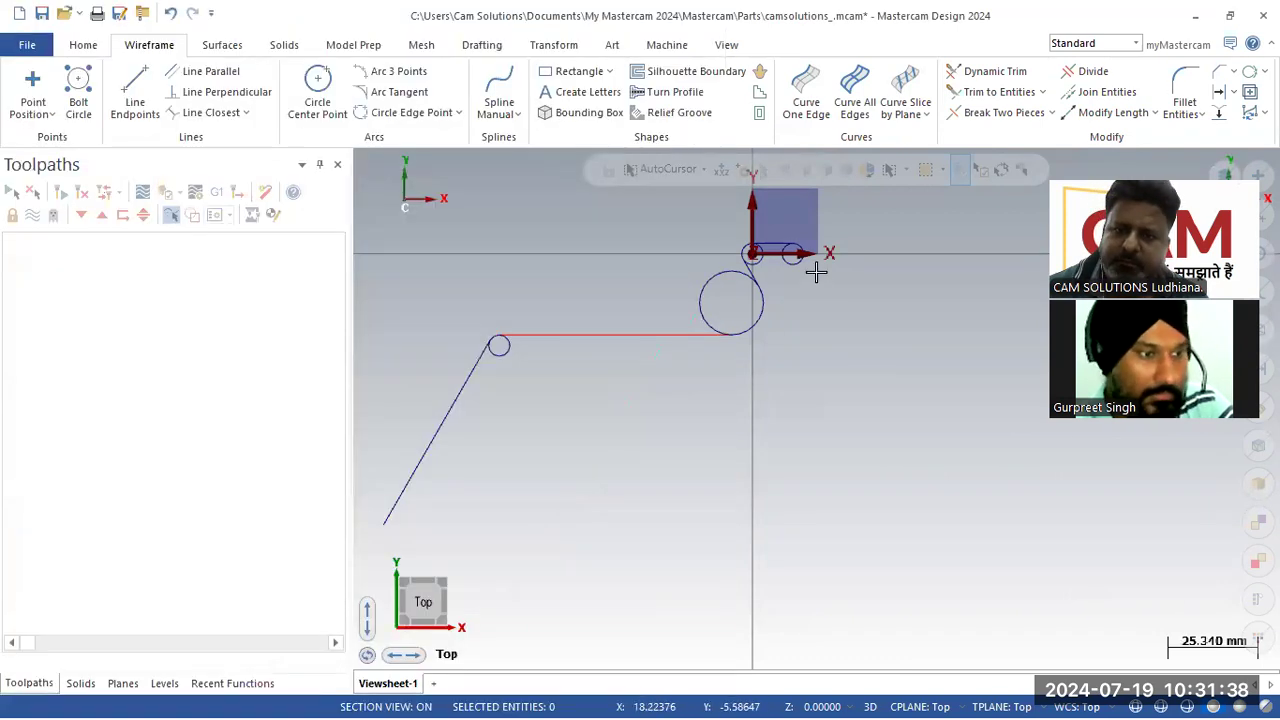
Step: Draw a line tangent to the small circle at the origin's right, heading down-right, with length 67.9 mm and angle 300°
scroll(817, 271, "up", 4)
left_click(134, 100)
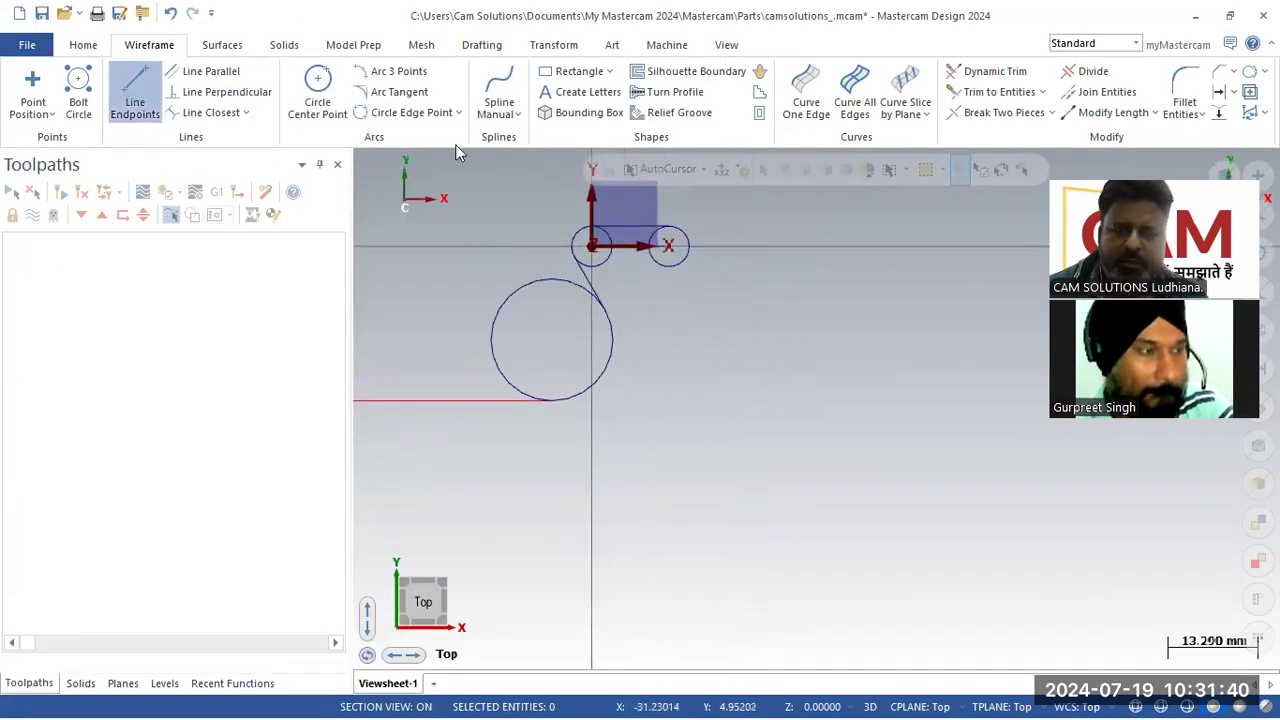
scroll(737, 232, "up", 1)
left_click(681, 234)
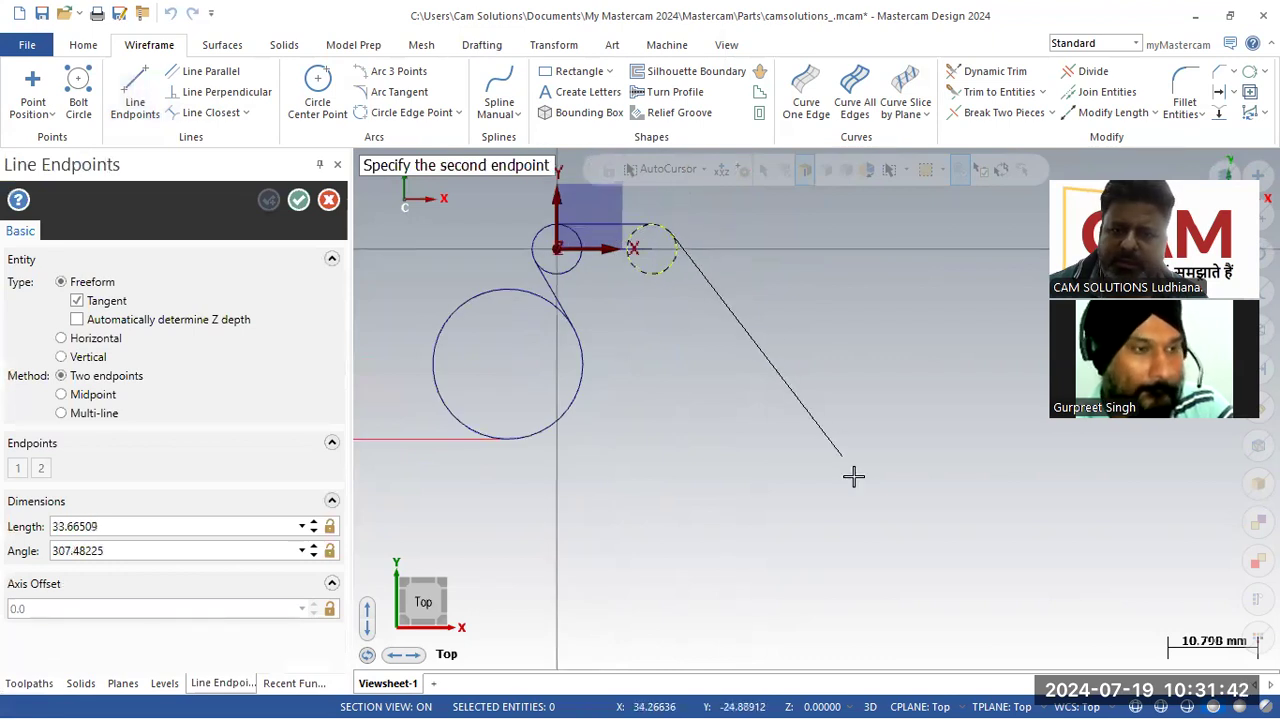
left_click(909, 563)
left_click(226, 530)
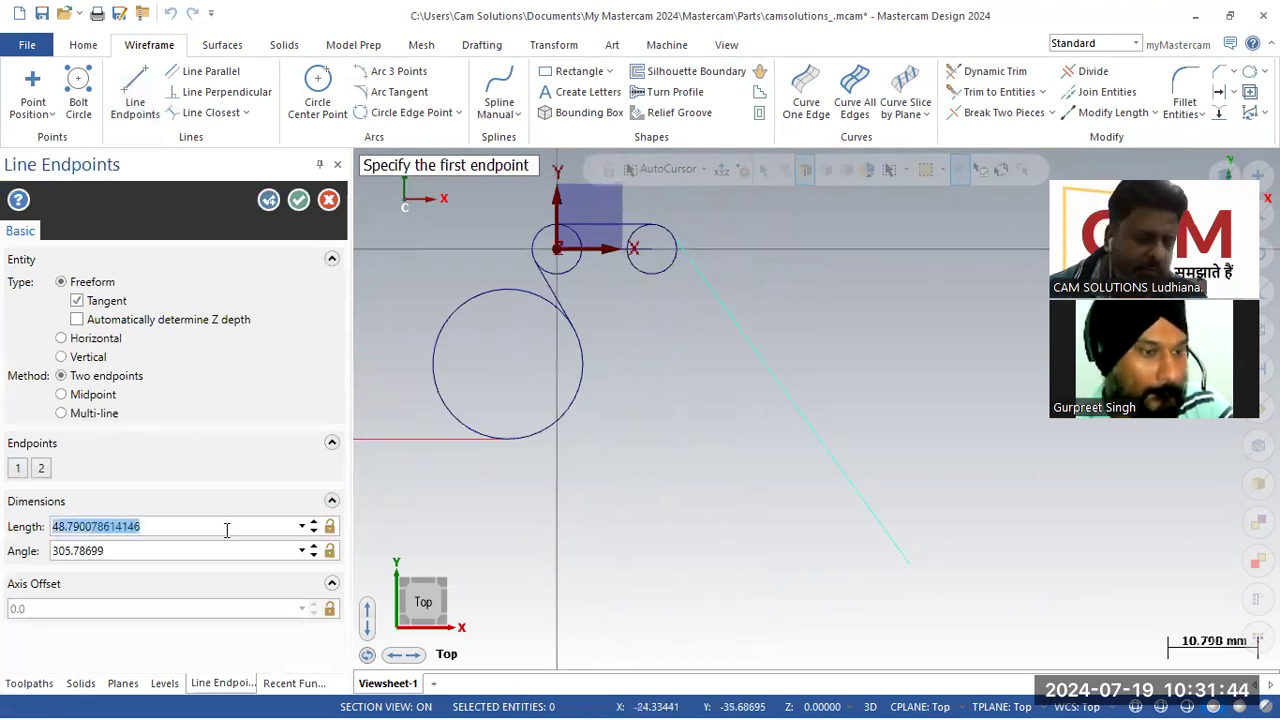
type("67.9")
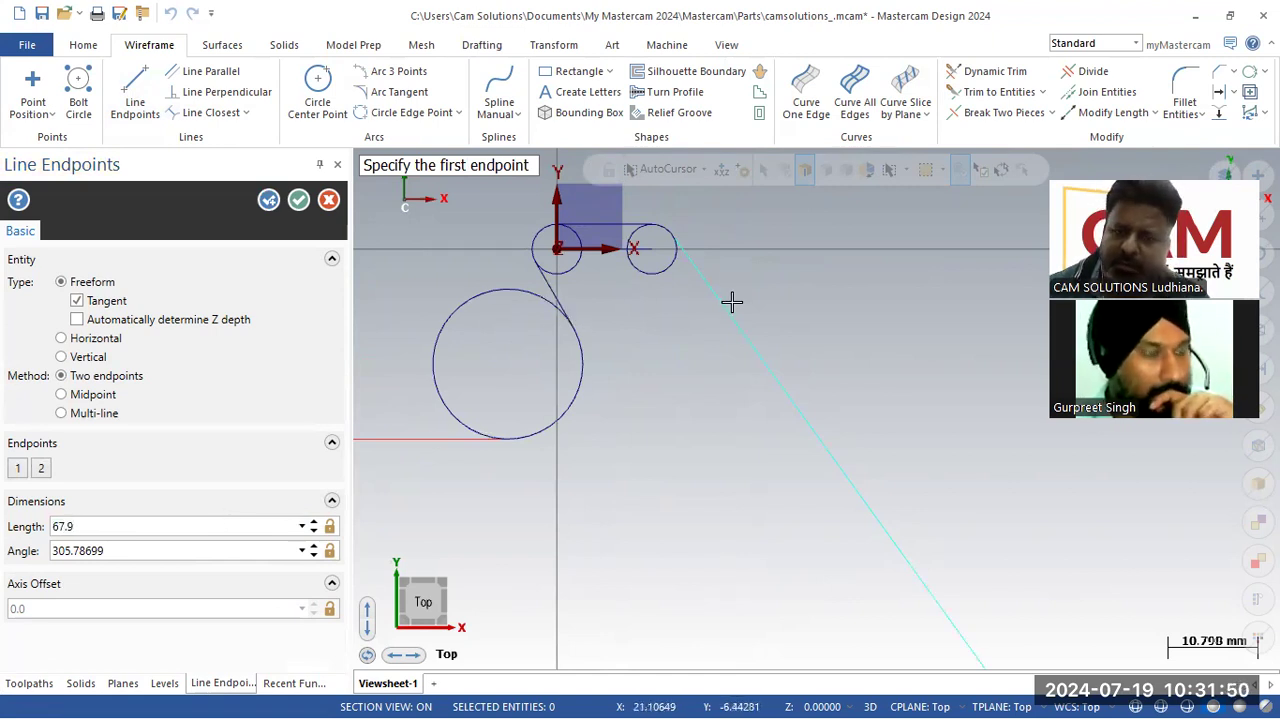
left_click(136, 552)
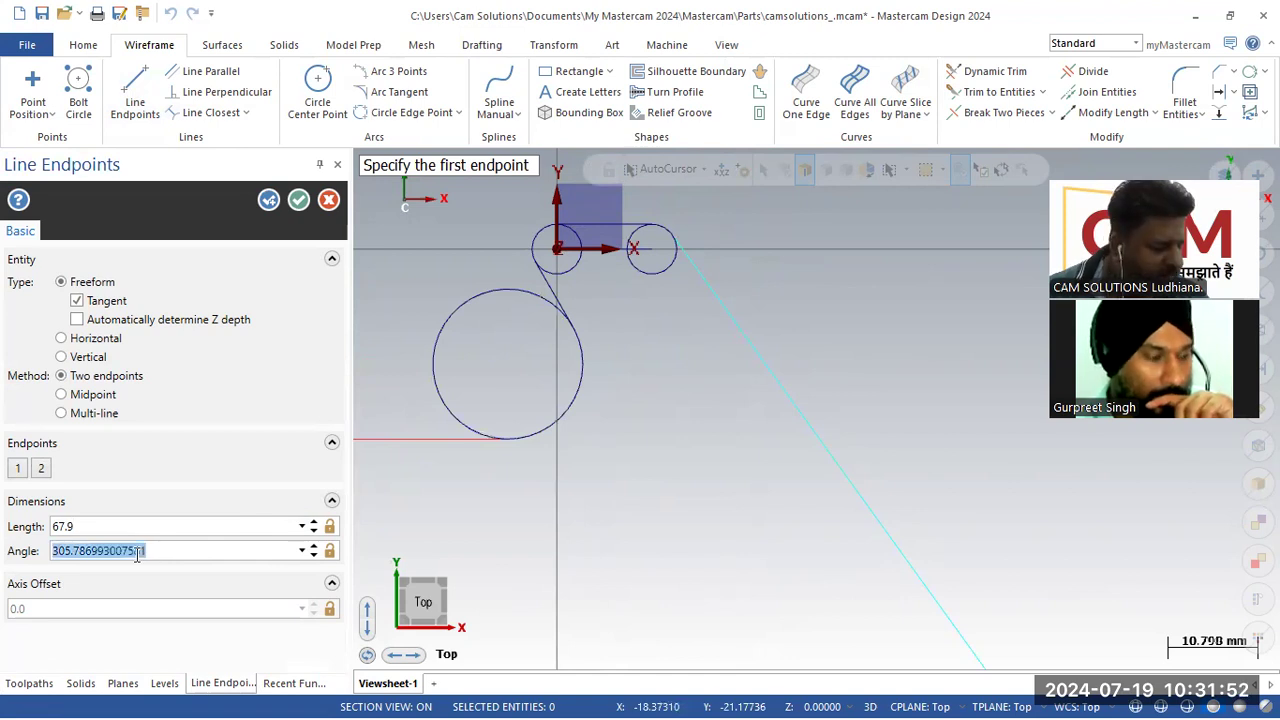
type("300")
key("Return")
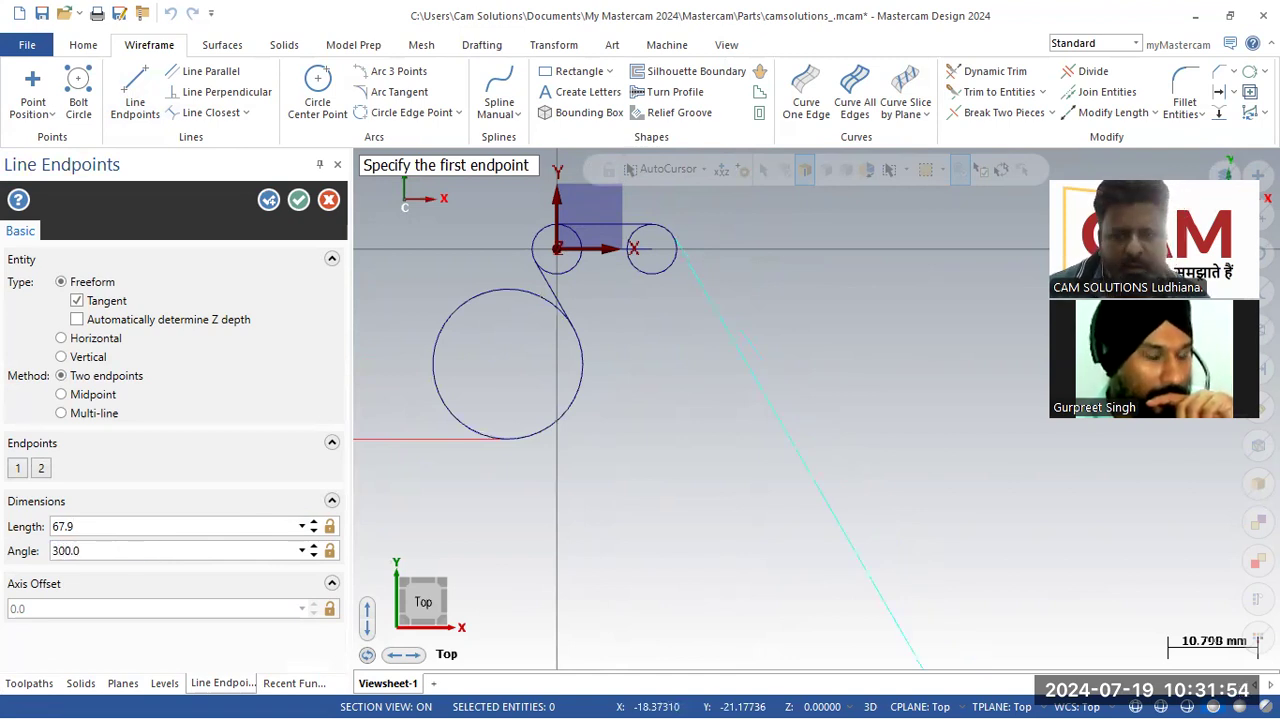
Step: Review the reference PDF's 67.9 mm slanted edge, then confirm the tangent line
scroll(577, 380, "down", 3)
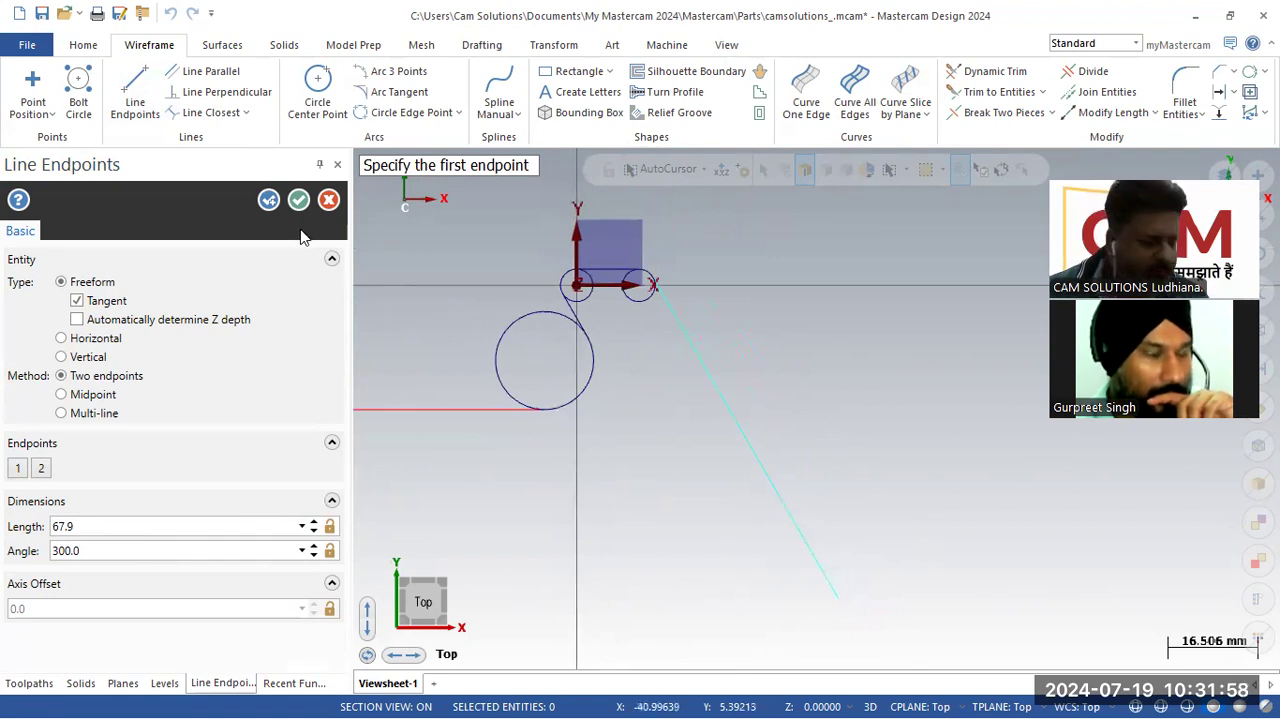
key("alt+Tab")
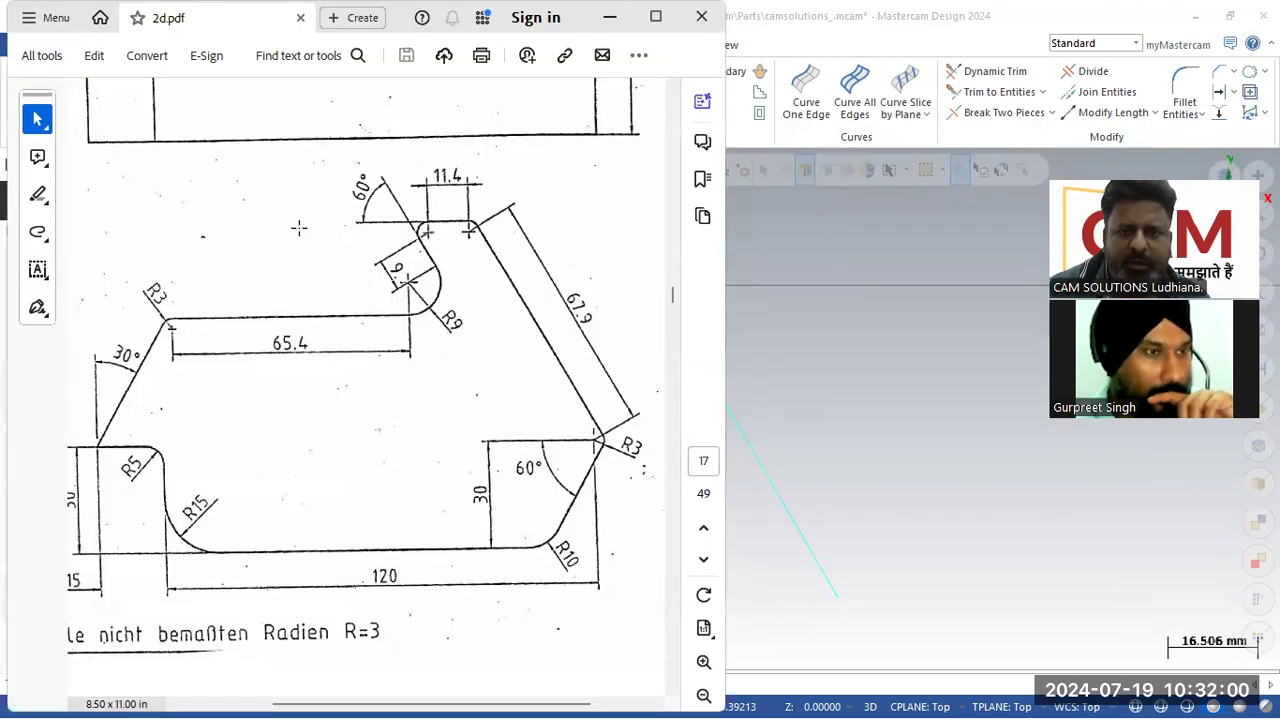
key("alt+Tab")
key("alt+Tab")
key("alt+Tab")
key("alt+Tab")
key("alt+Tab")
key("alt+Tab")
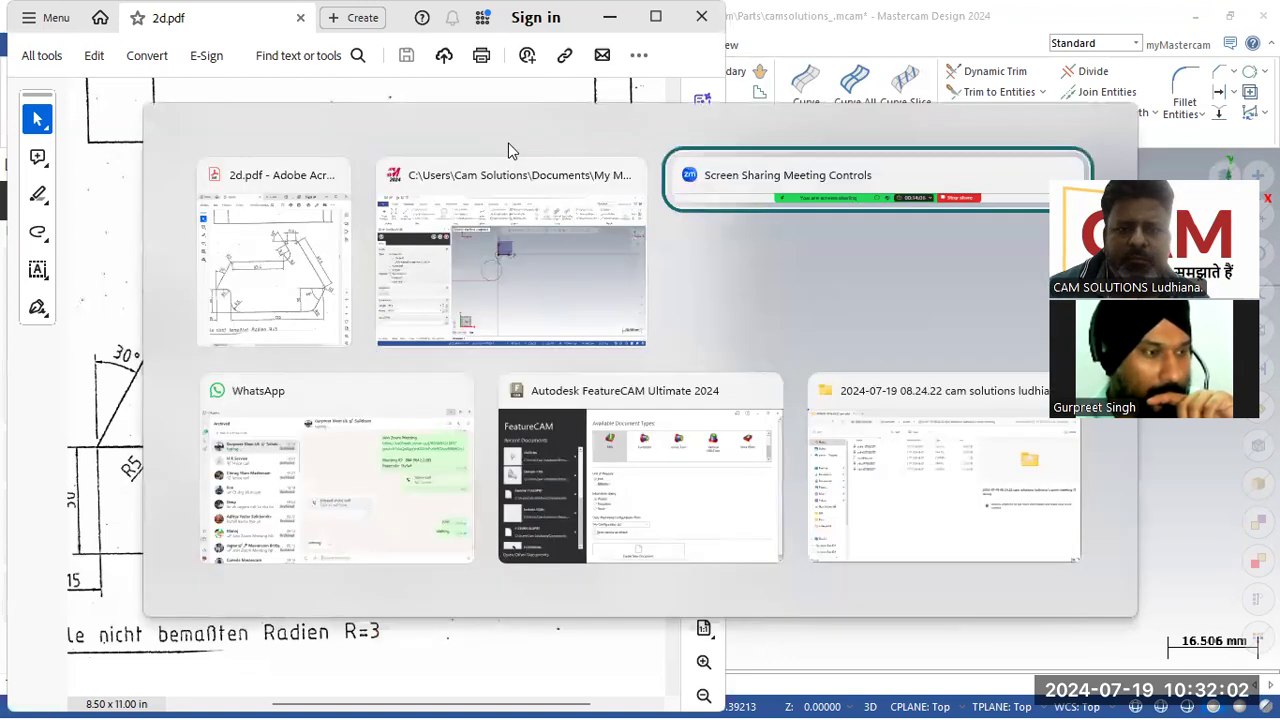
key("alt+Tab")
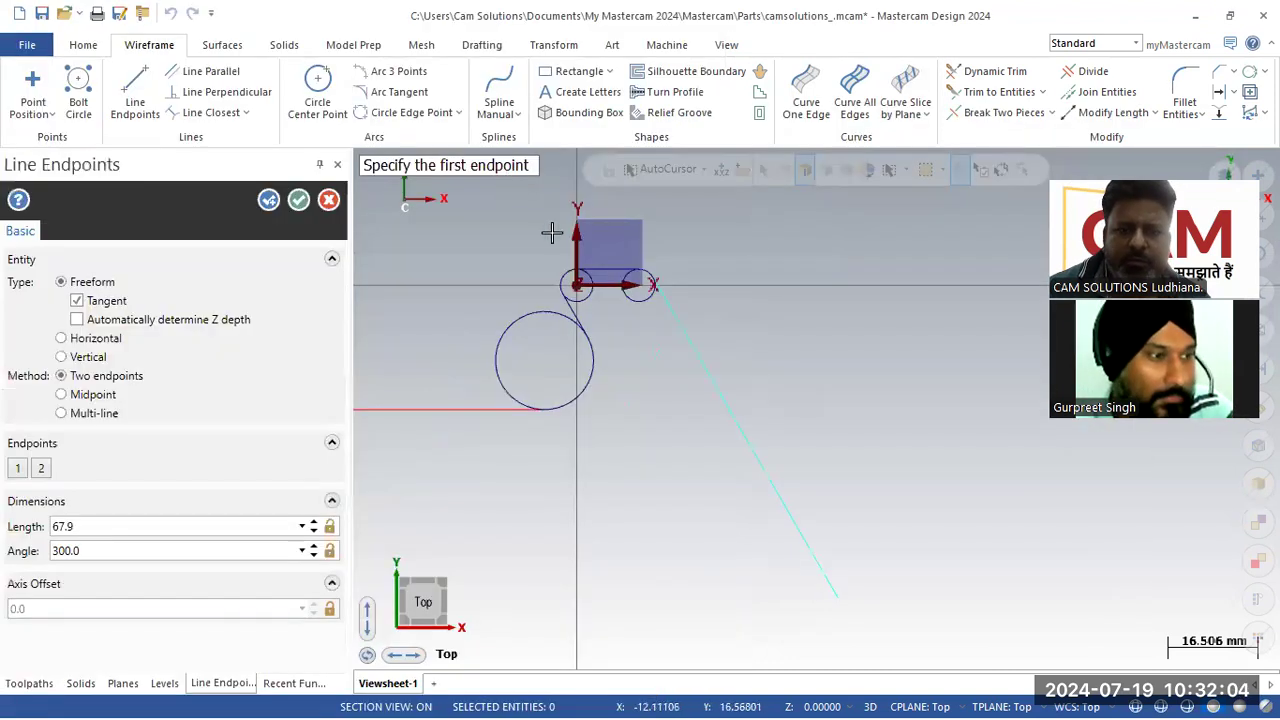
scroll(803, 541, "up", 1)
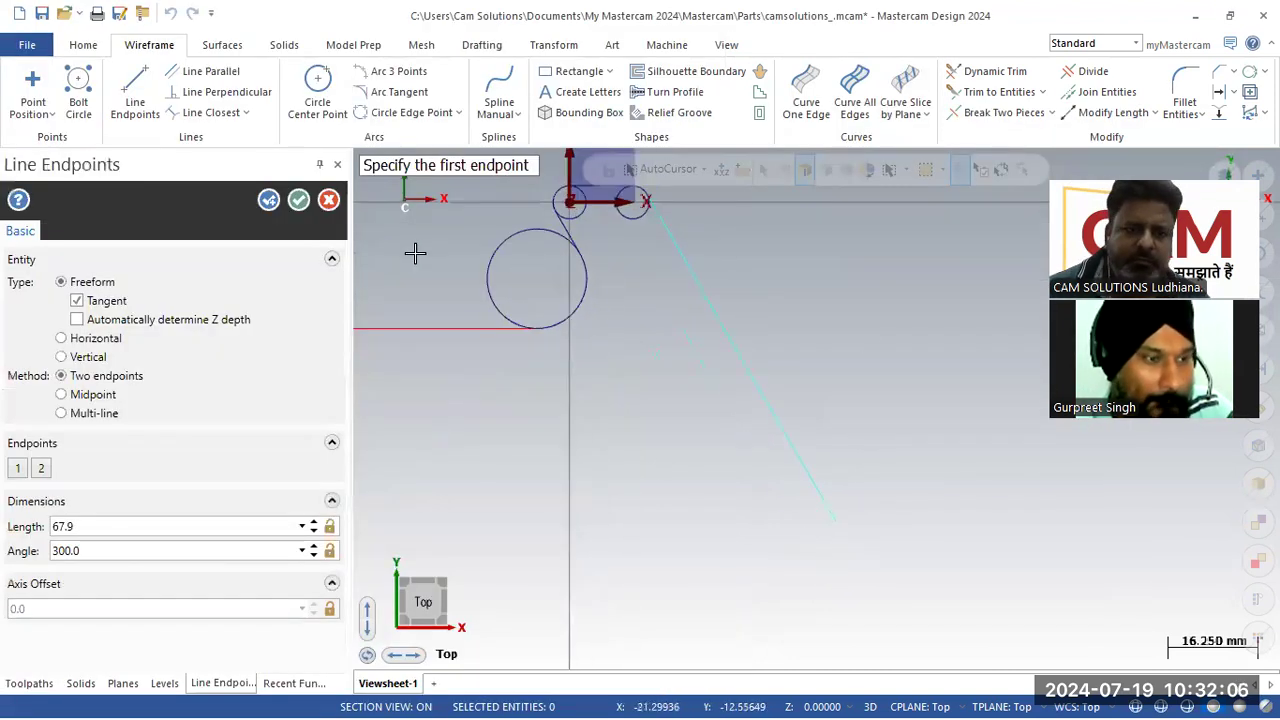
left_click(298, 200)
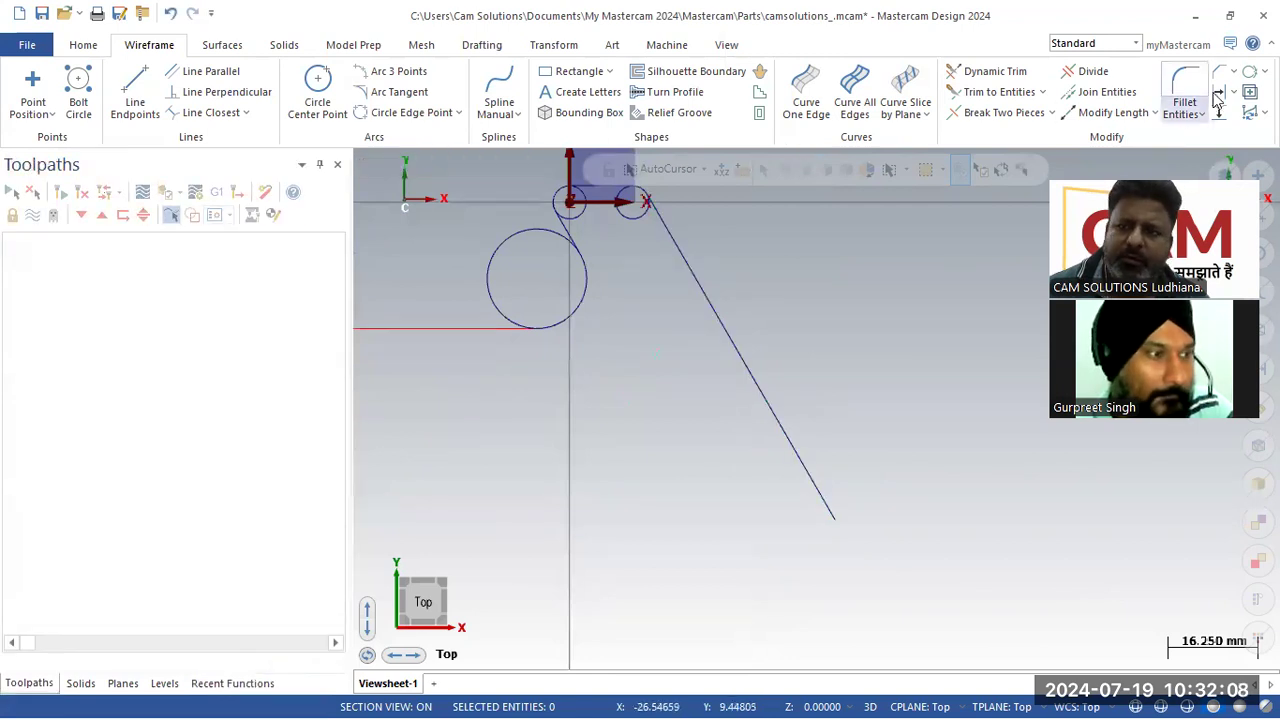
Step: Offset a copy of the slanted 67.9 mm line 3 mm to its inner side
left_click(1219, 72)
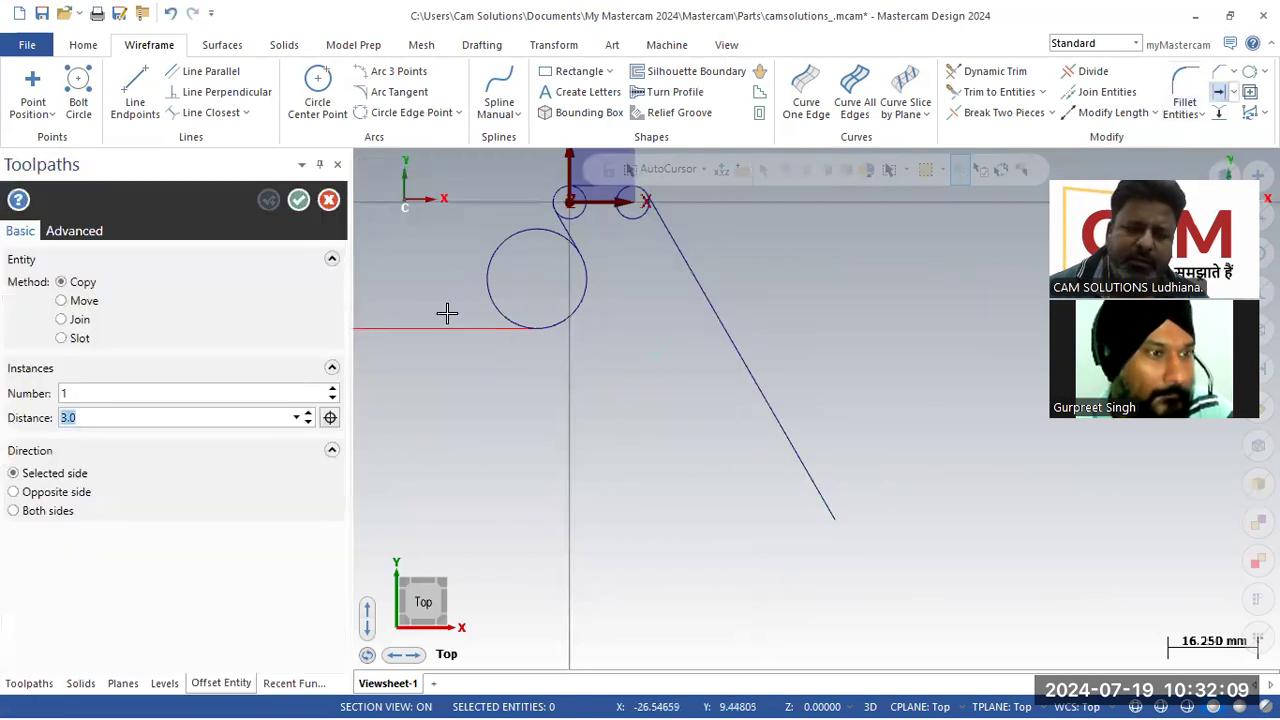
left_click(786, 420)
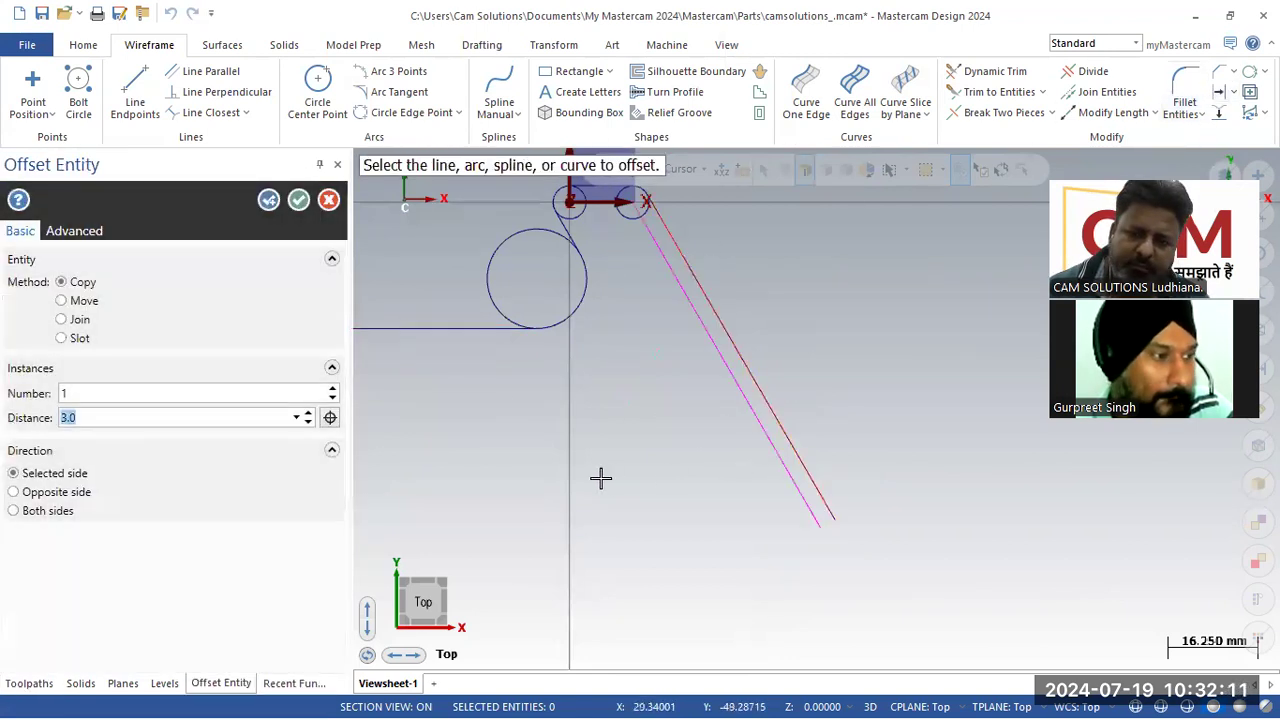
left_click(298, 200)
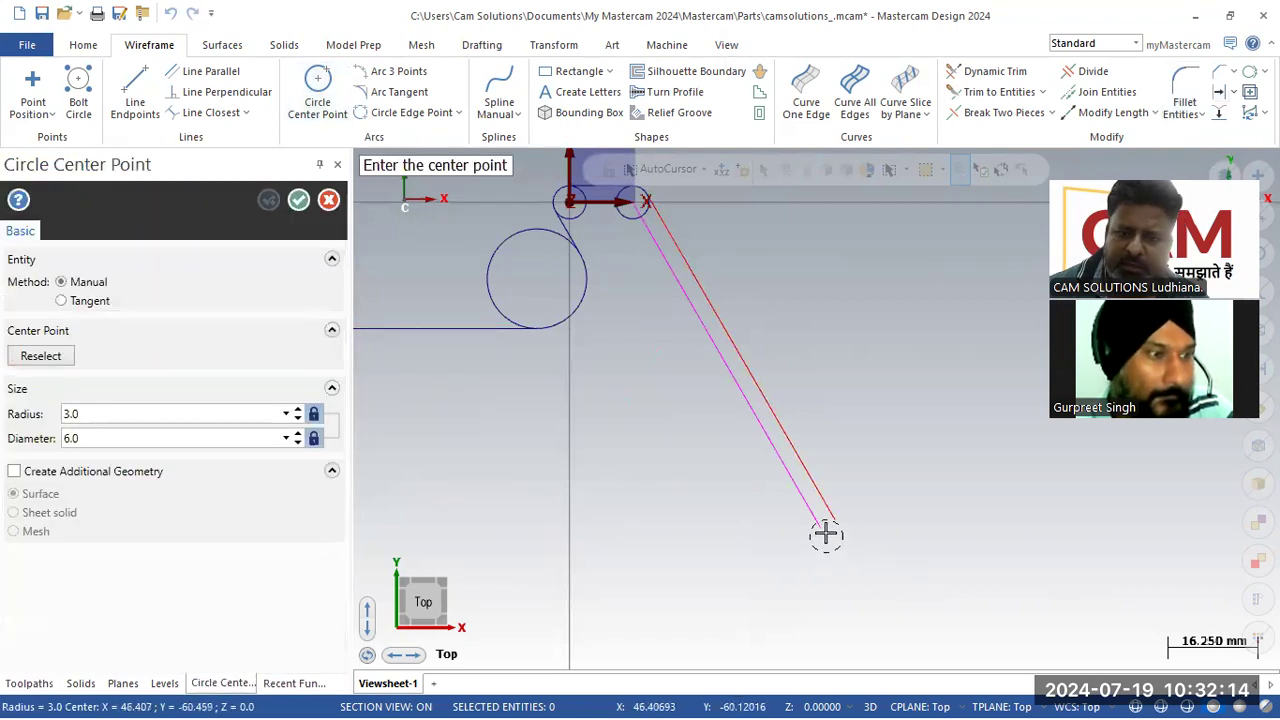
Step: Place a 3 mm radius circle at the offset line's lower end, then delete the offset construction line
left_click(820, 527)
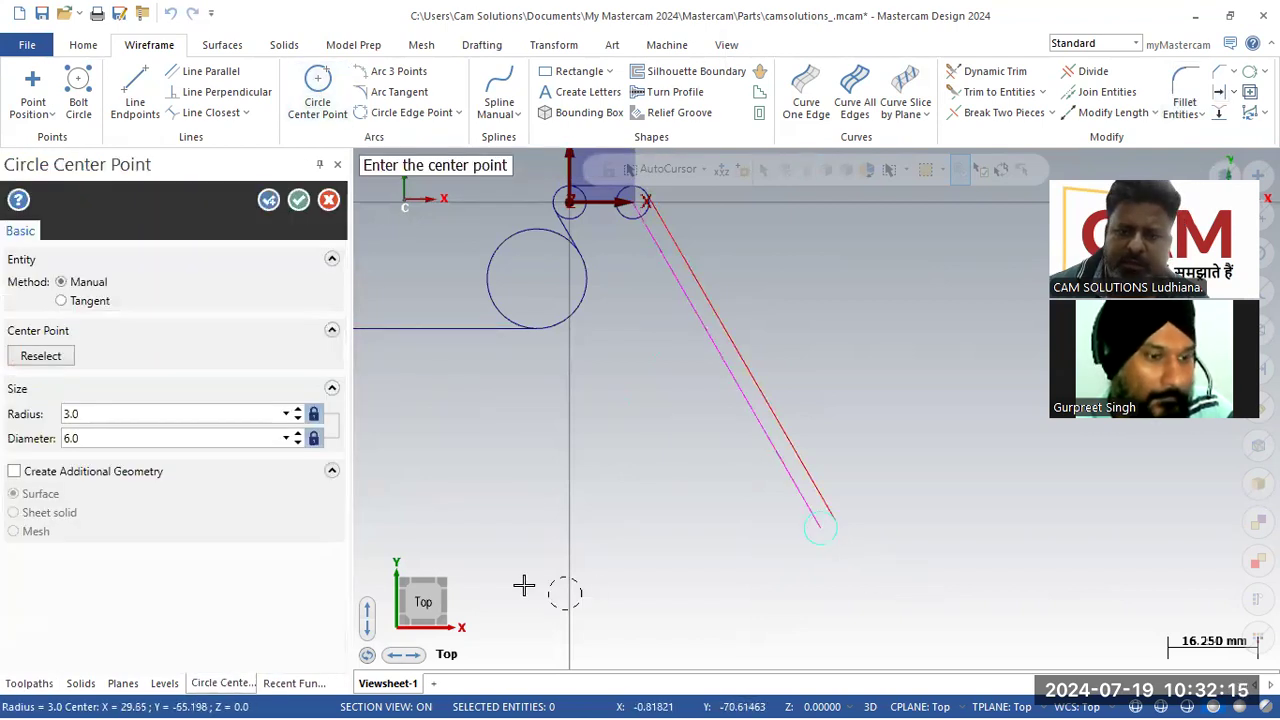
left_click(298, 200)
scroll(775, 572, "up", 1)
scroll(775, 572, "down", 1)
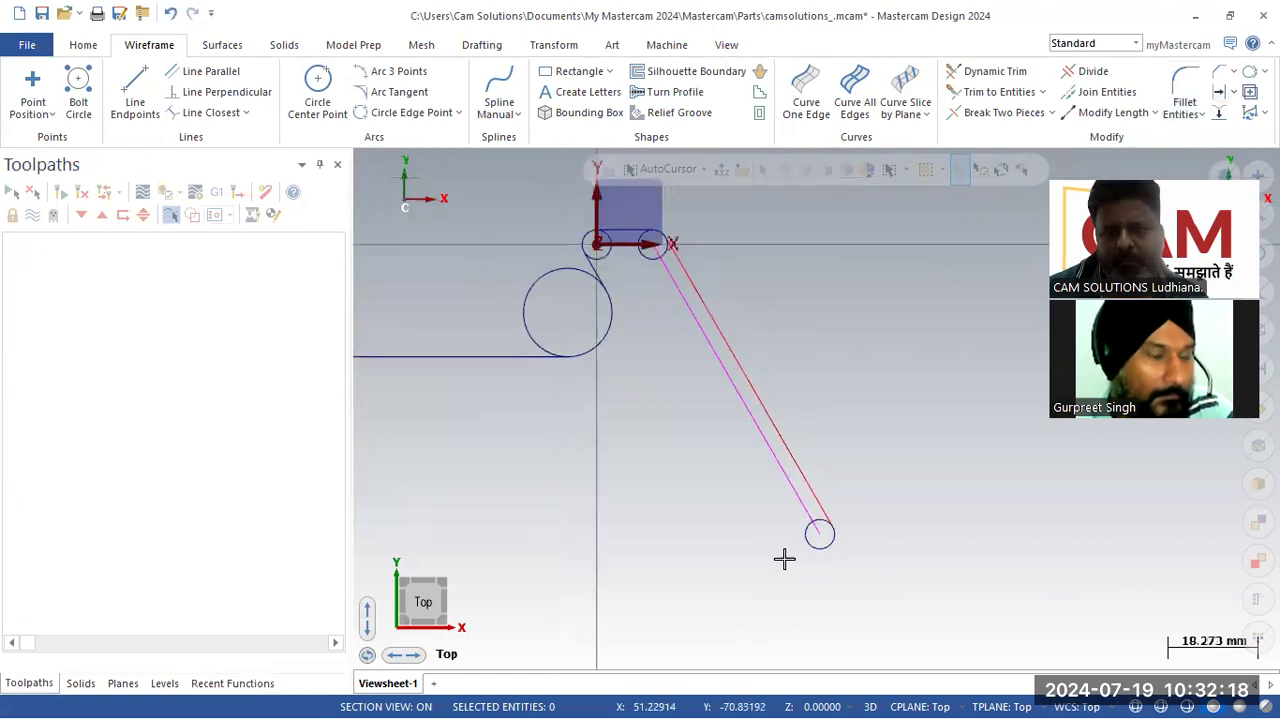
left_click(758, 452)
key("Delete")
Step: Ink horizontal and vertical reference lines and the 60° angle arc at the PDF's lower-right R3 corner
scroll(889, 389, "down", 3)
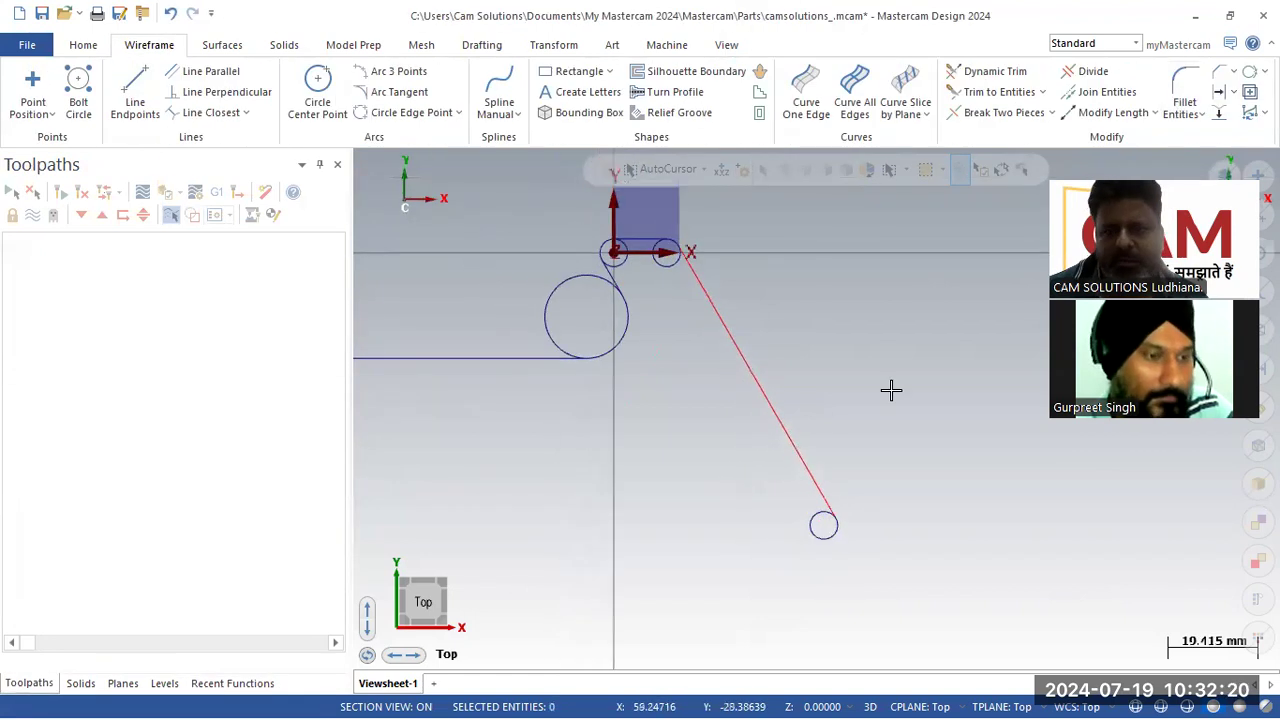
scroll(655, 493, "up", 1)
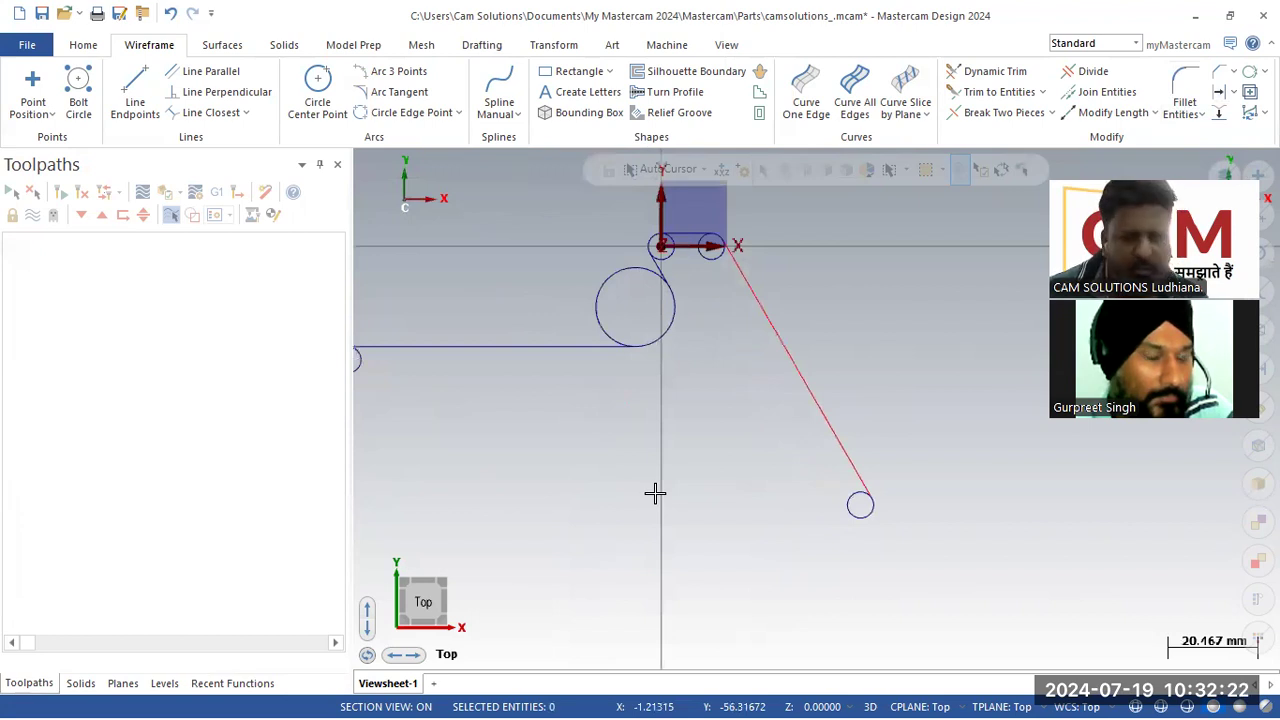
key("alt+Tab")
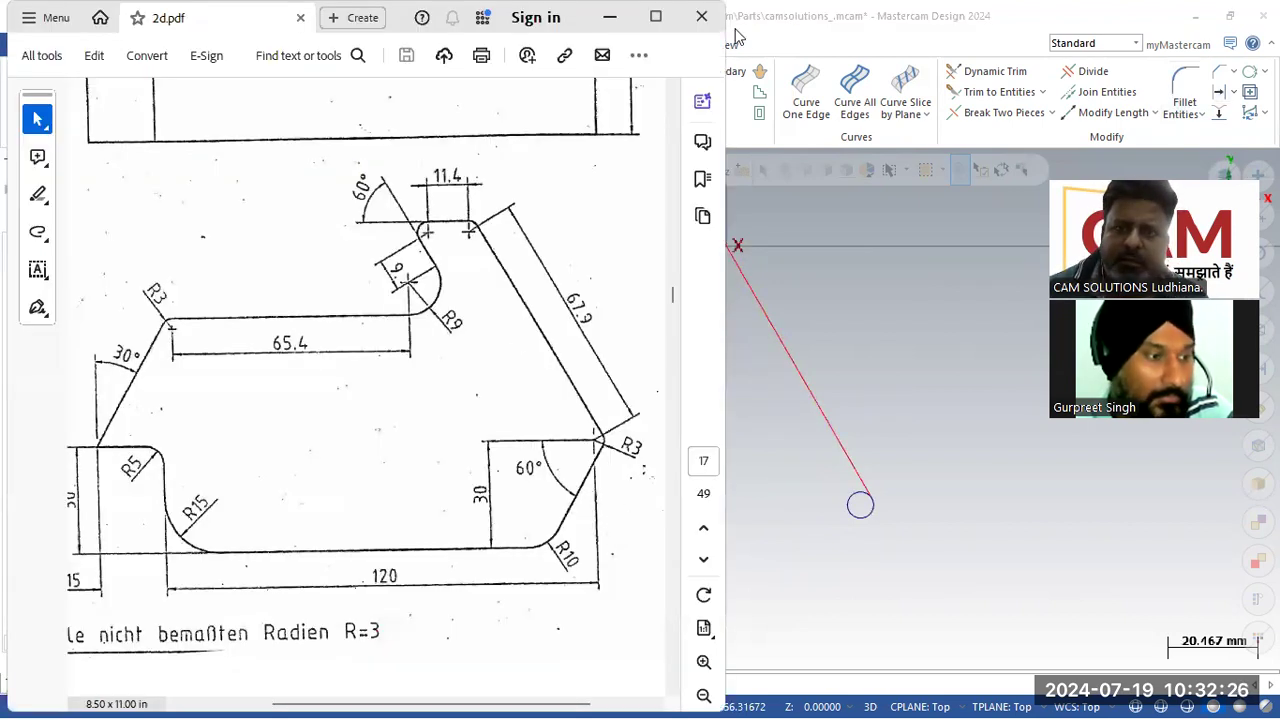
left_click_drag(505, 442, 664, 433)
left_click_drag(604, 297, 608, 598)
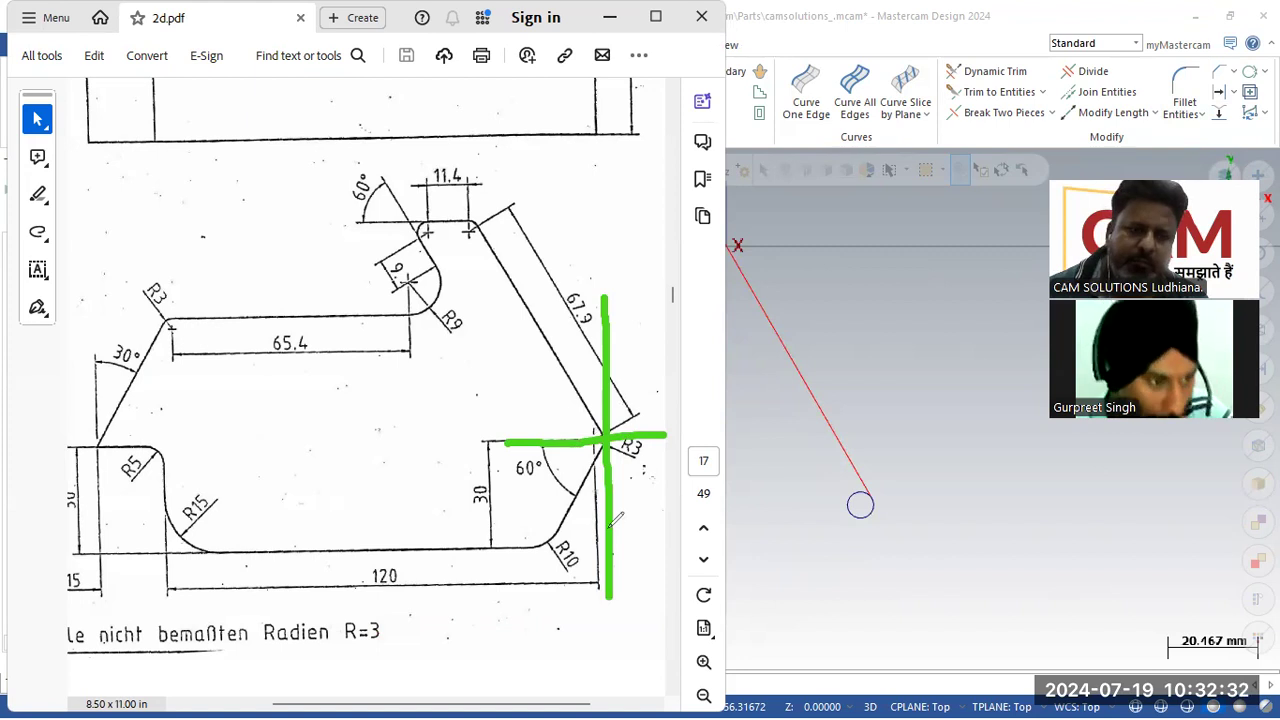
left_click_drag(606, 440, 537, 556)
left_click_drag(550, 452, 580, 492)
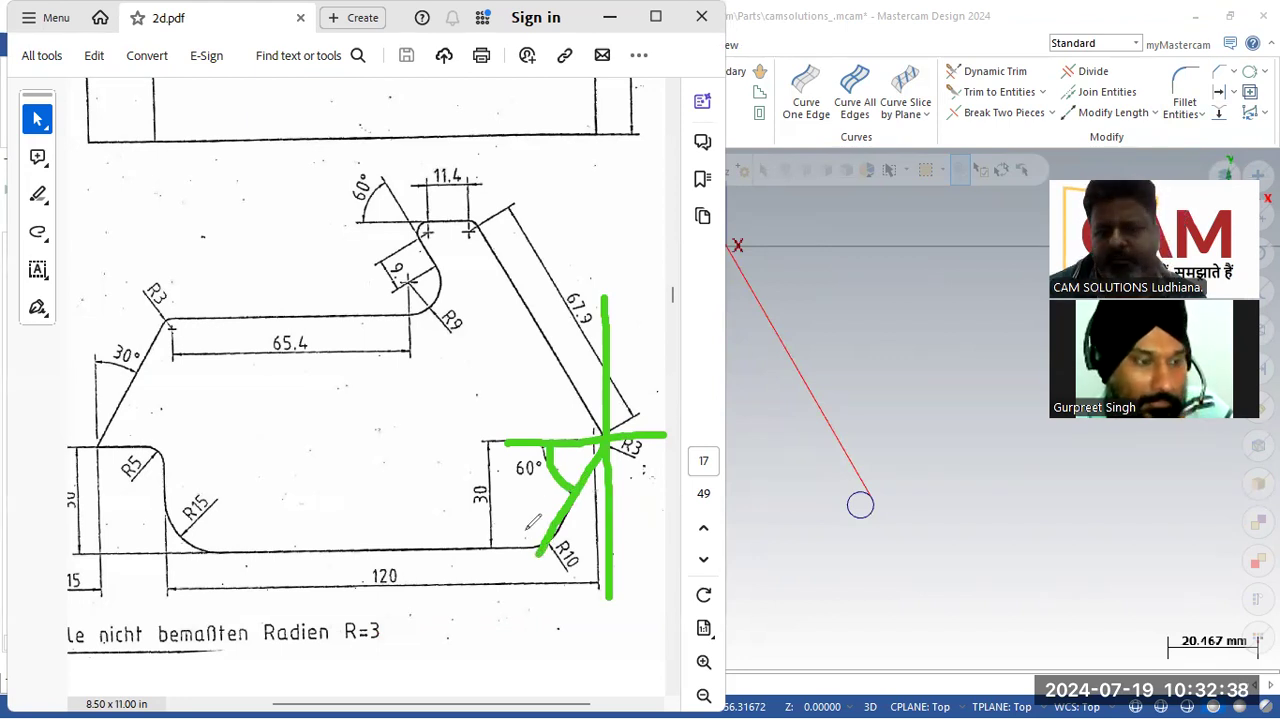
mouse_move(660, 420)
left_mouse_down()
mouse_move(645, 380)
mouse_move(612, 362)
mouse_move(552, 390)
mouse_move(551, 446)
mouse_move(573, 463)
left_mouse_up()
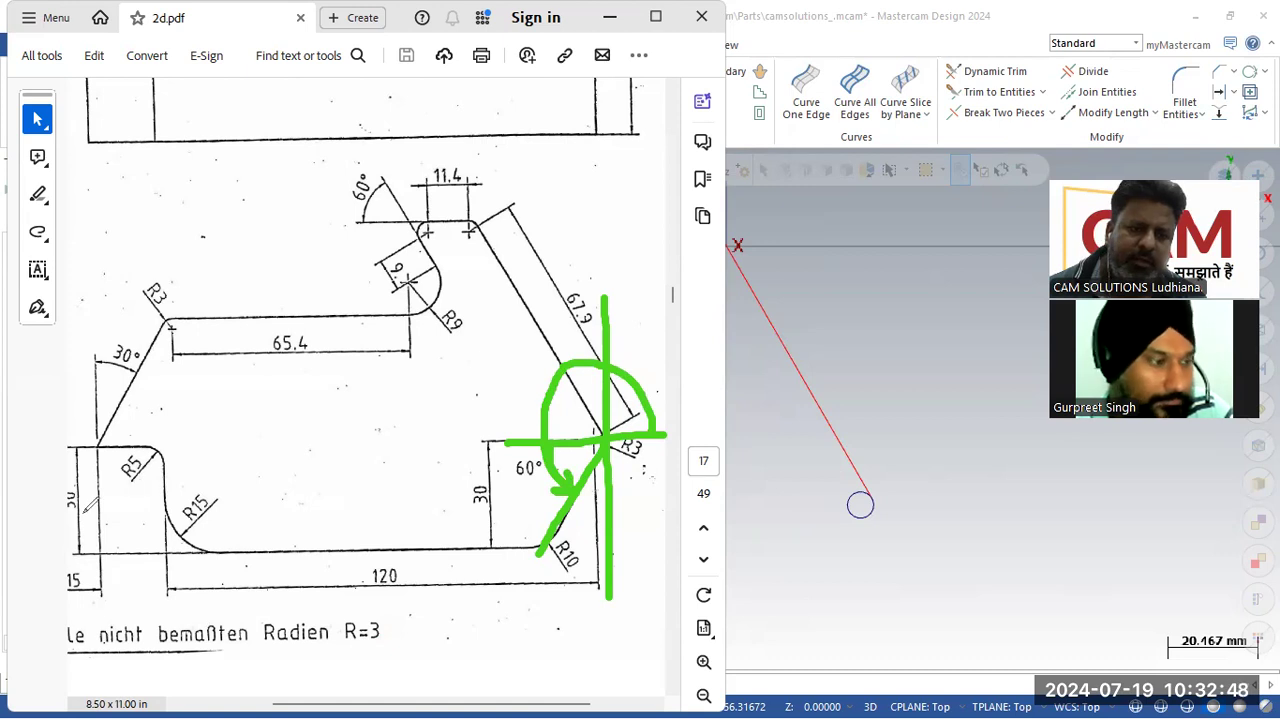
Step: Draw a line about 36 mm long tangent to the lower R3 circle, heading down-left at an angle of 180+60 (240°)
left_click(870, 543)
left_click(136, 100)
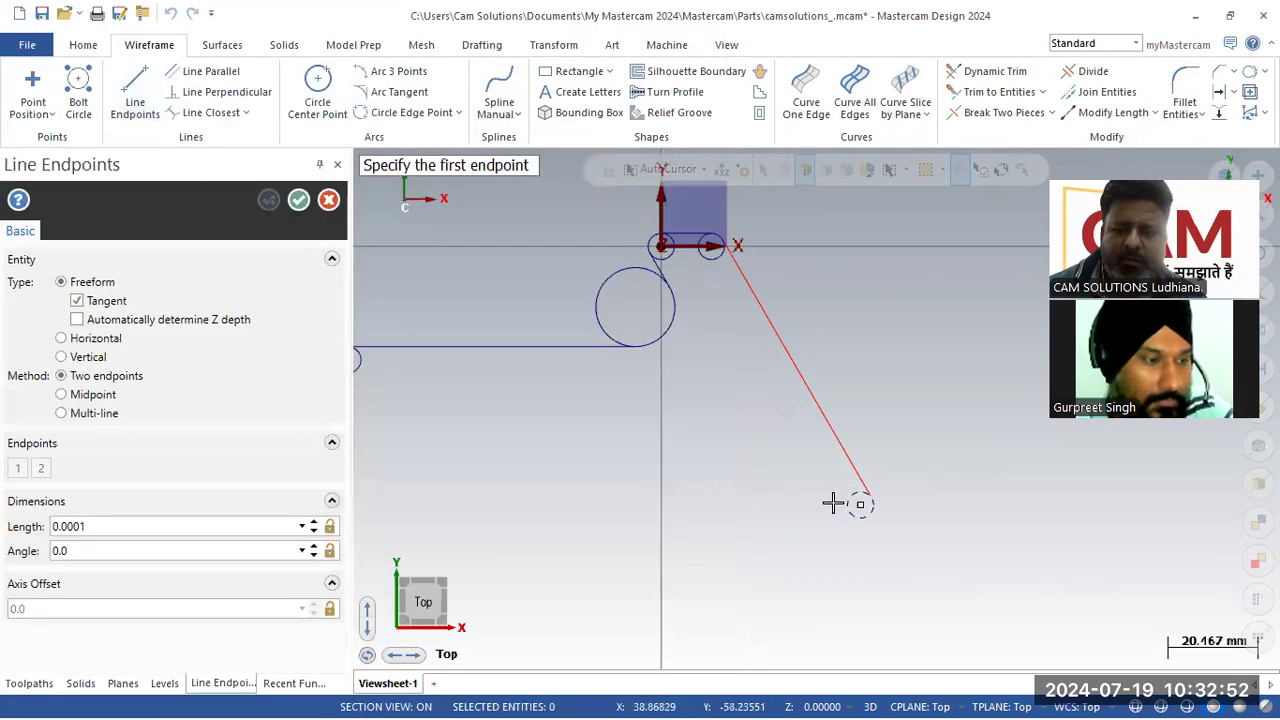
left_click(868, 524)
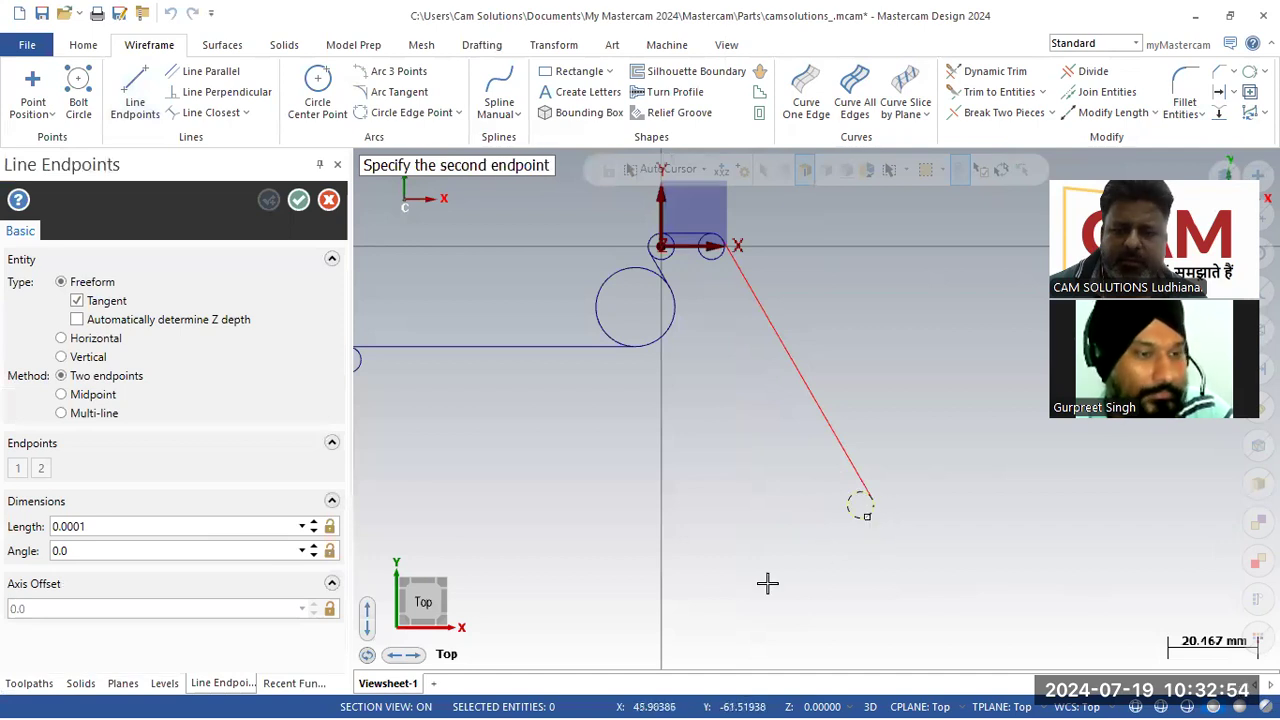
left_click(773, 637)
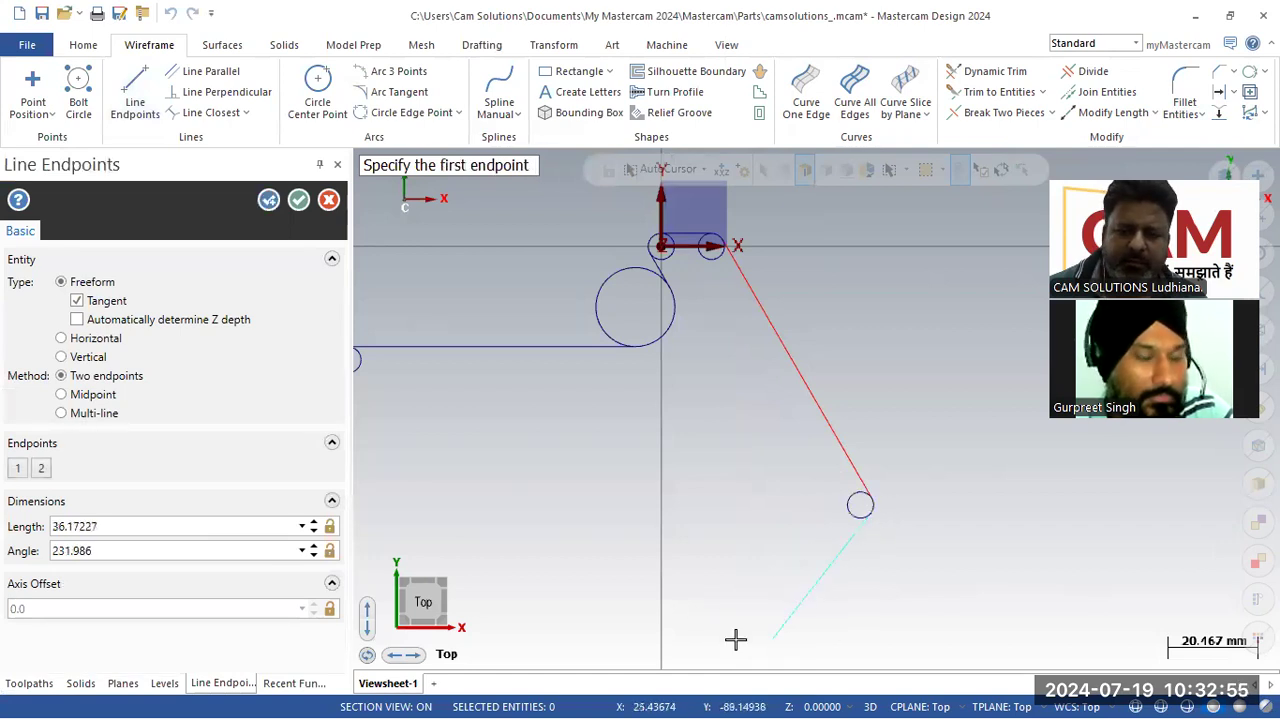
left_click(157, 550)
type("180+60")
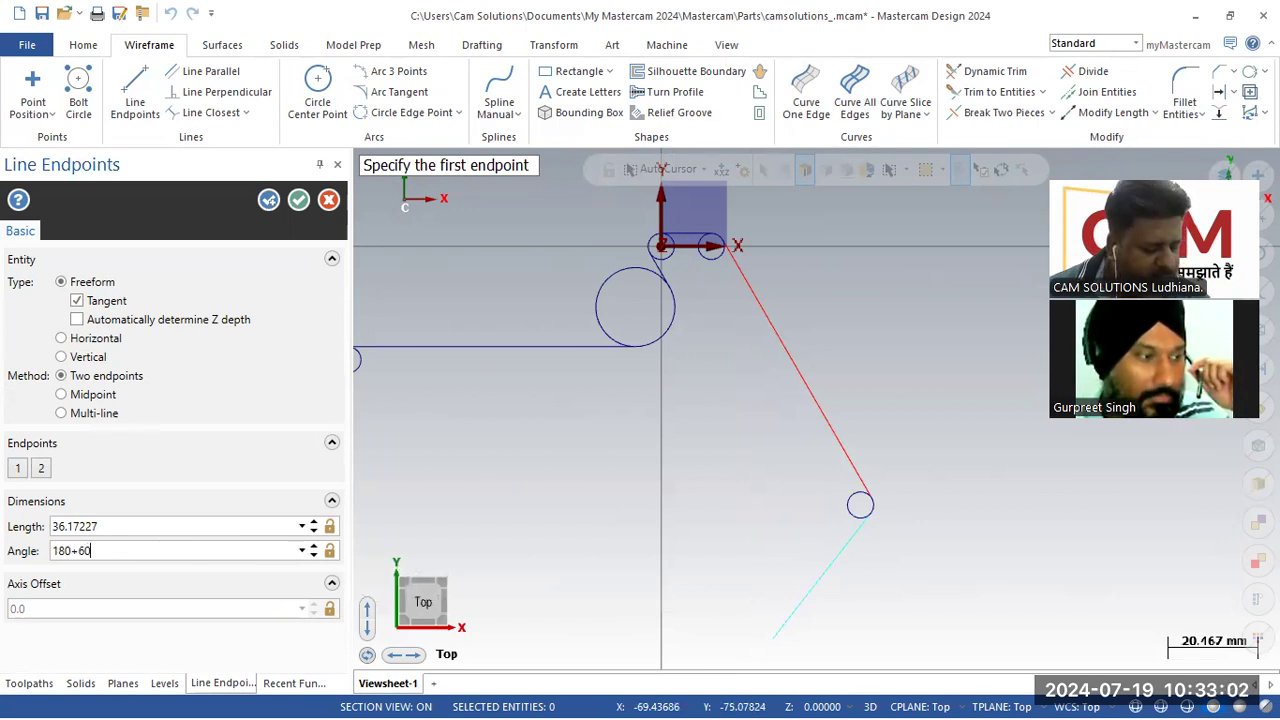
key("Return")
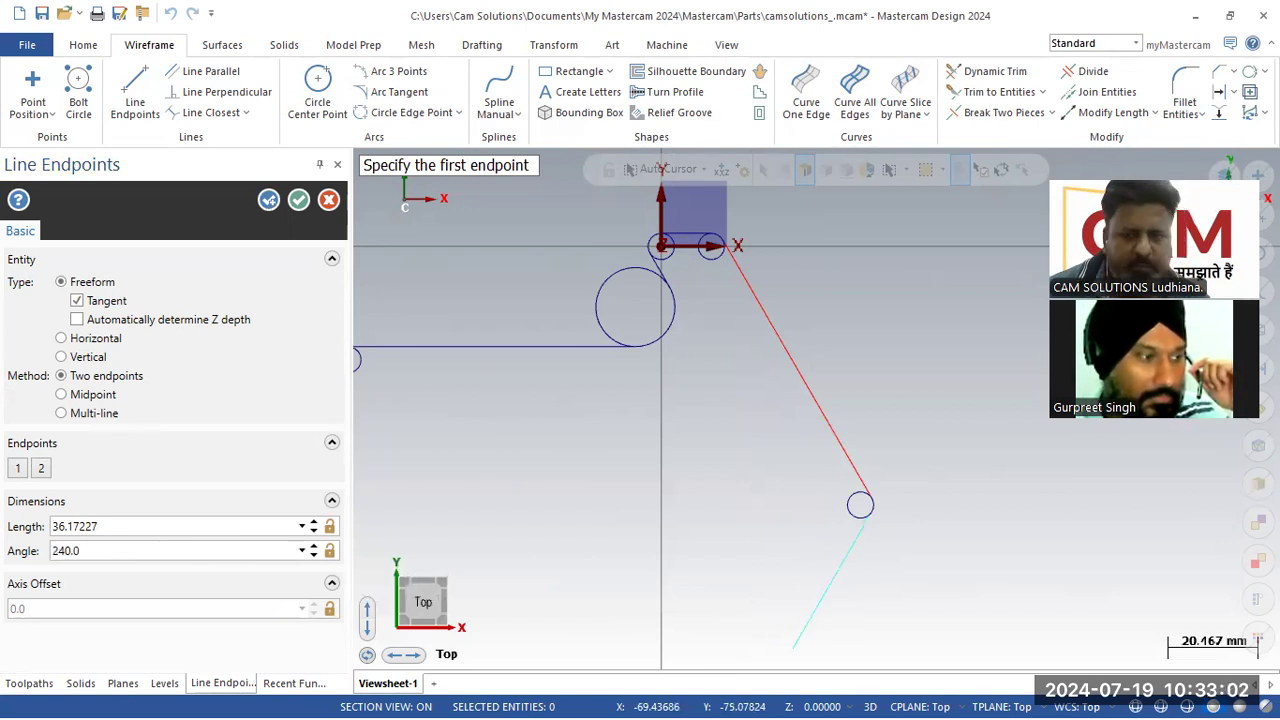
left_click(298, 199)
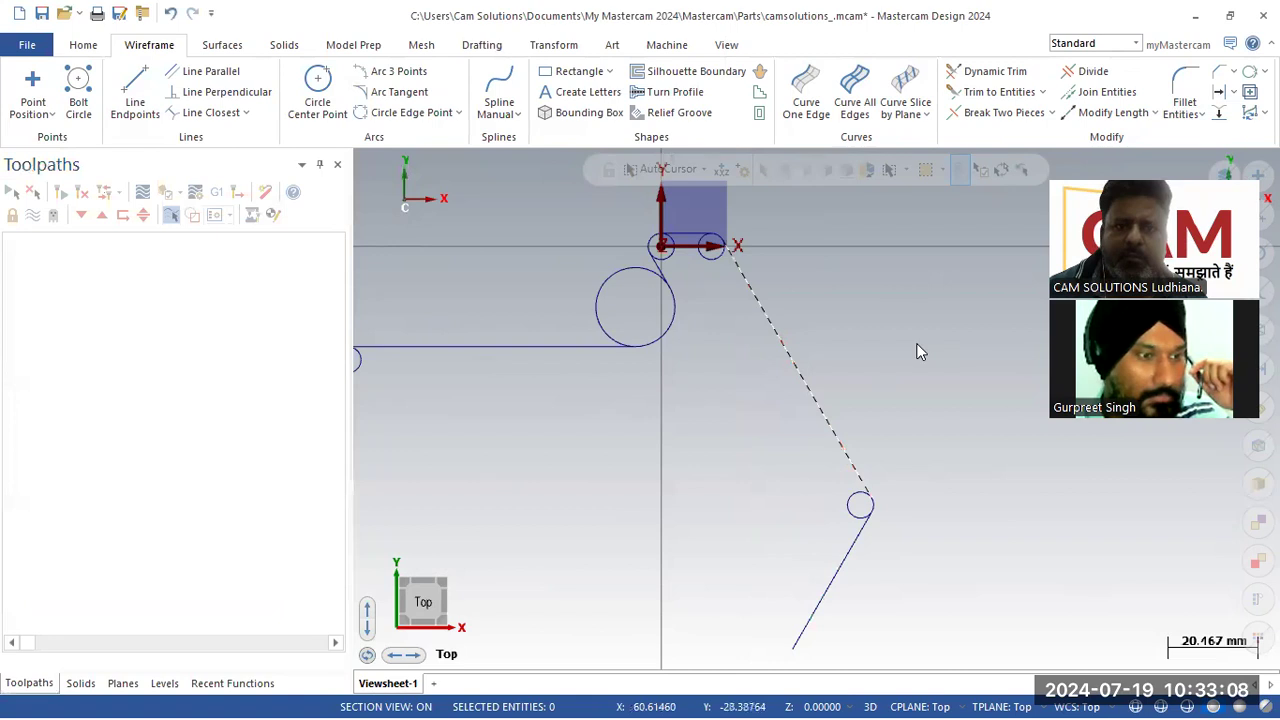
Step: Compare the drawn profile with the reference PDF drawing
scroll(920, 352, "down", 2)
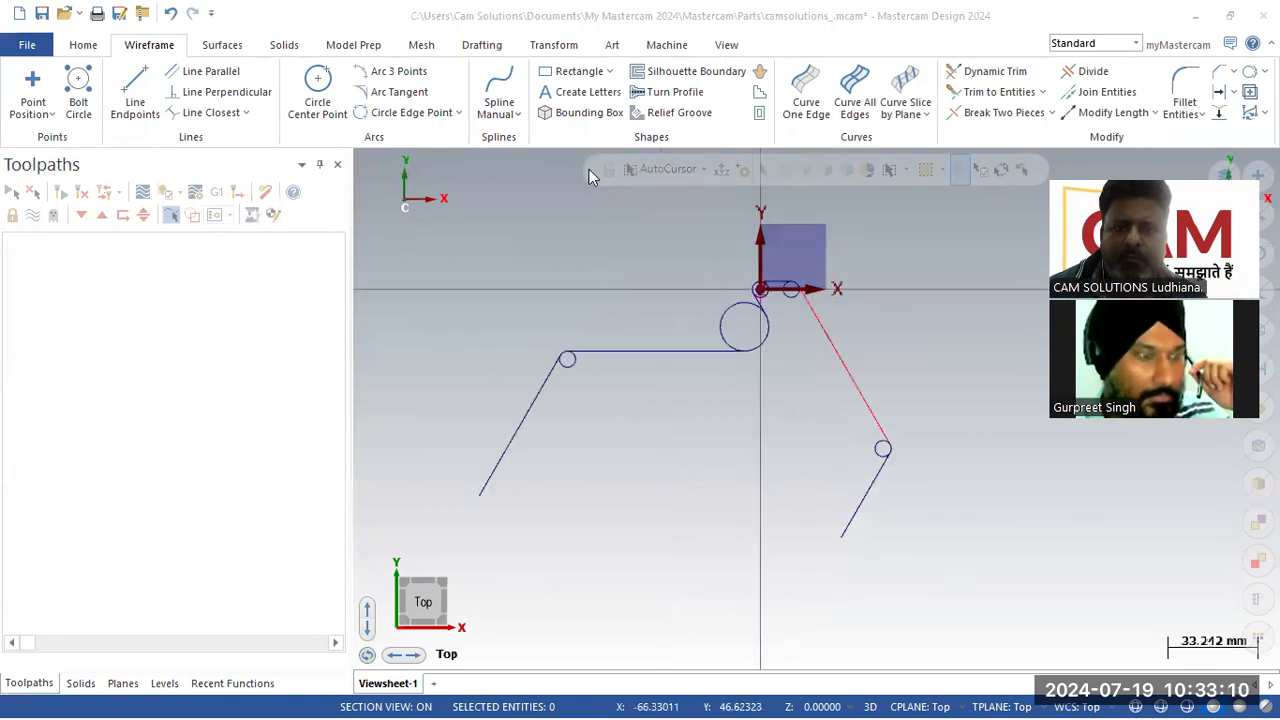
scroll(743, 551, "up", 1)
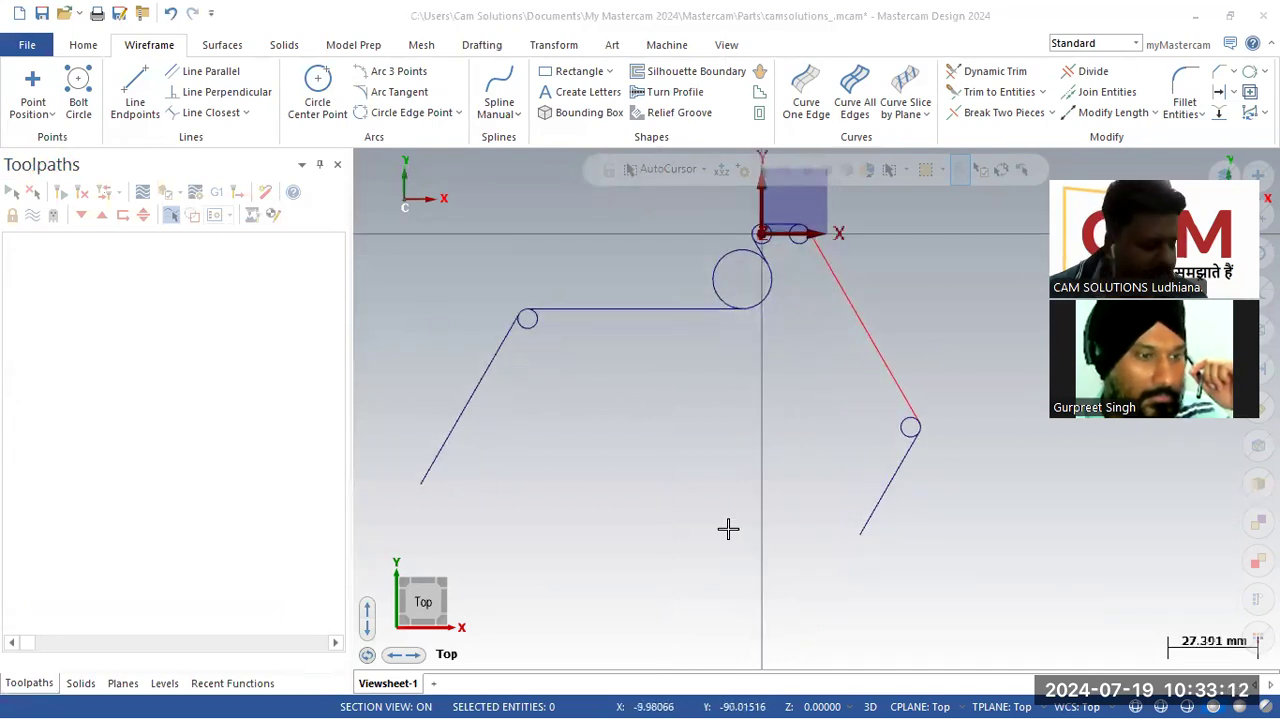
key("alt+Tab")
key("alt+Tab")
key("alt+Tab")
key("alt+Tab")
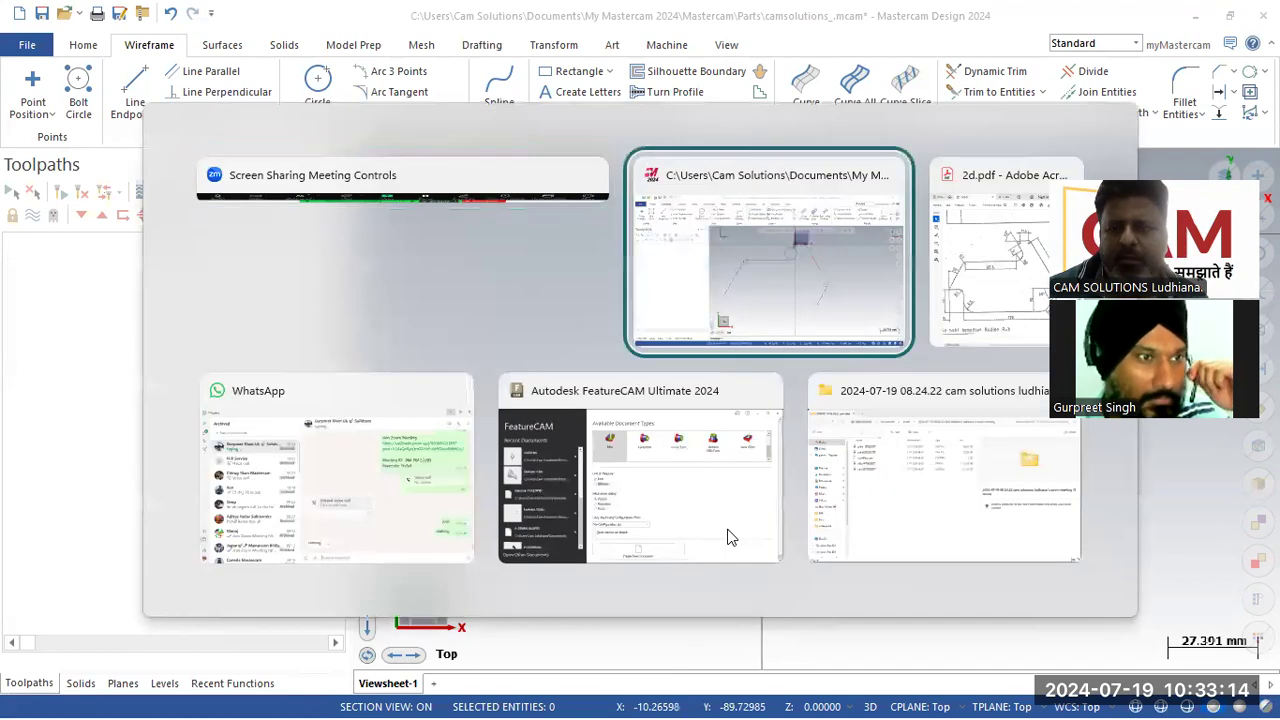
key("alt+Tab")
key("alt+Tab")
key("alt+Tab")
key("alt+Tab")
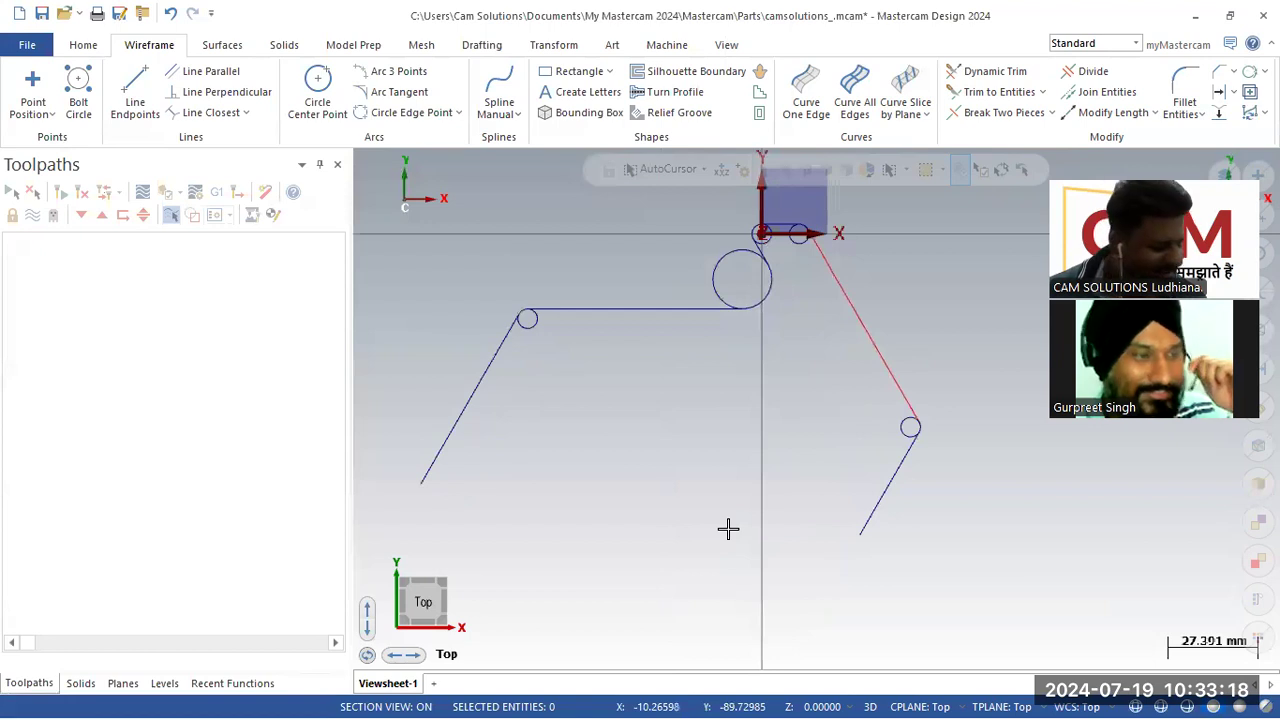
key("alt+Tab")
key("alt+Tab")
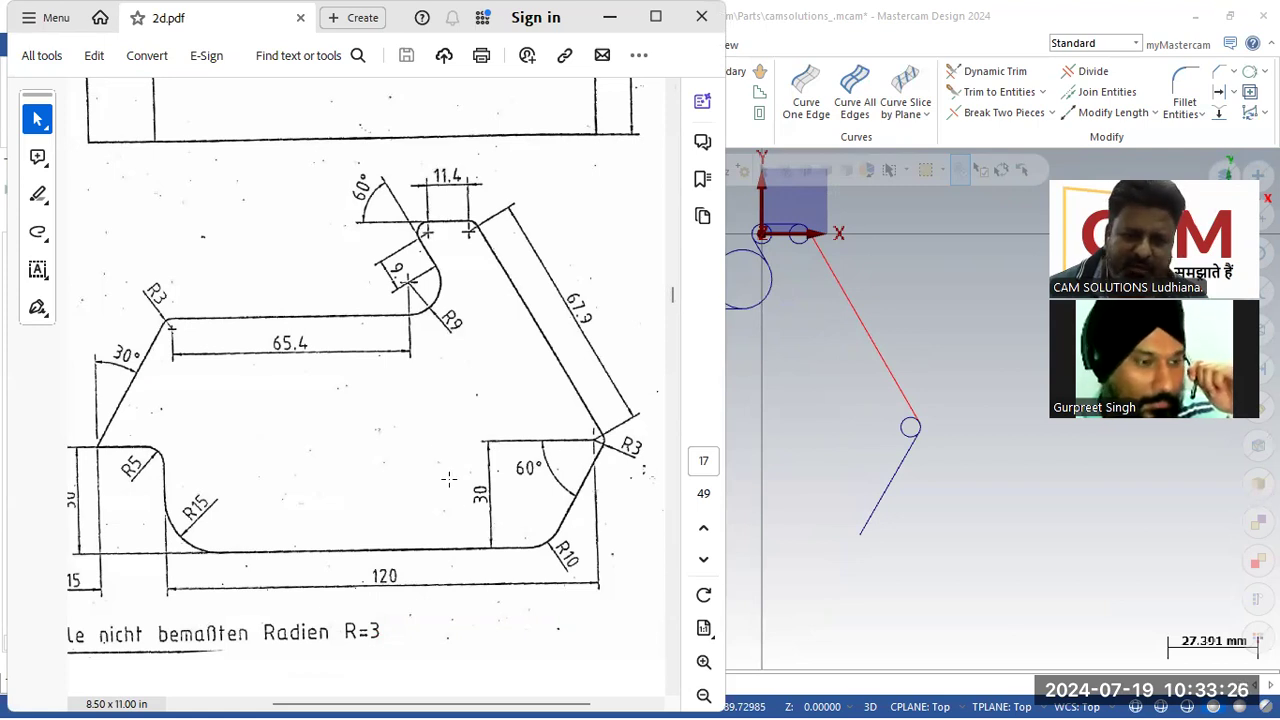
left_click(1006, 500)
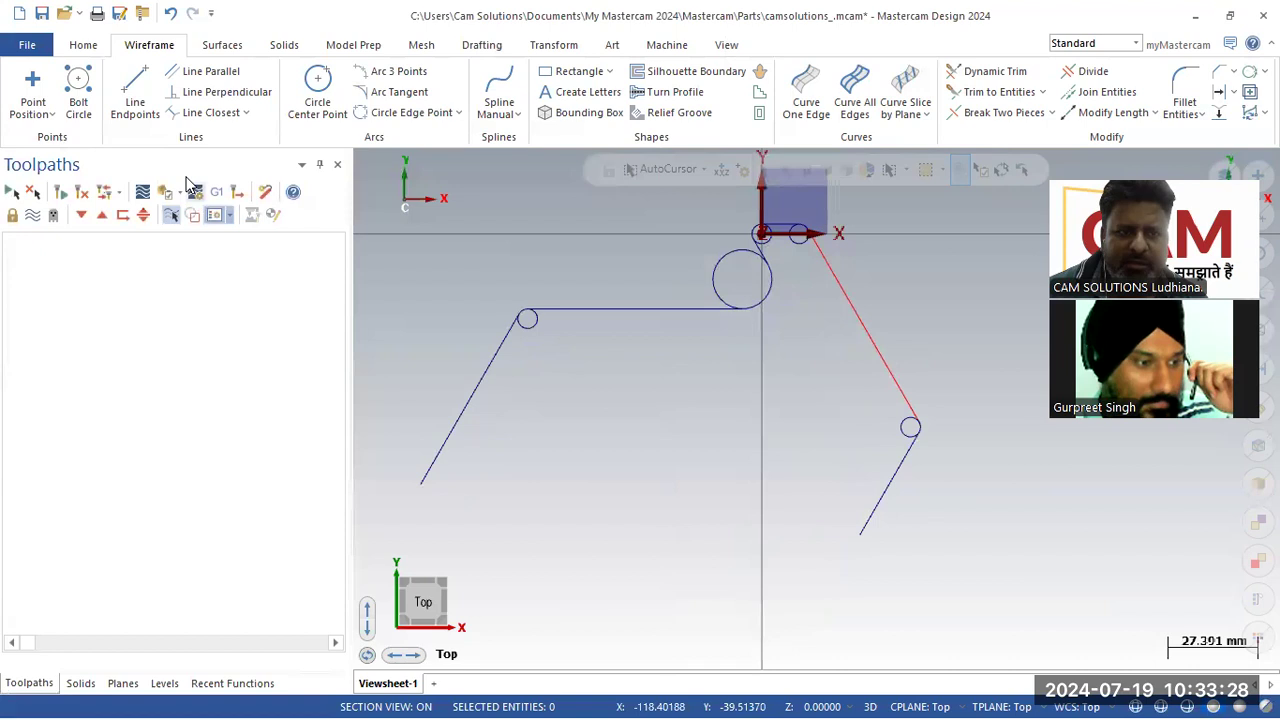
Step: Draw a horizontal line about 149 mm long leftward from the lower R3 circle at 180°
left_click(138, 92)
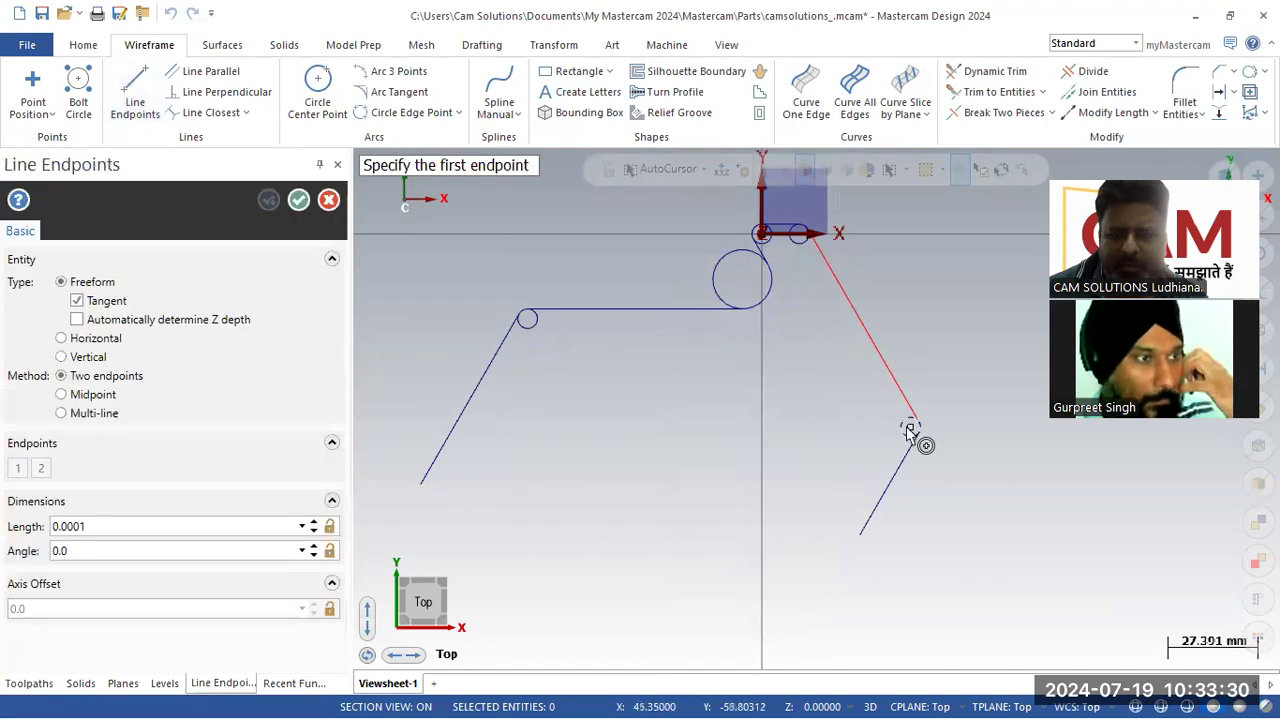
left_click(907, 427)
left_click(421, 427)
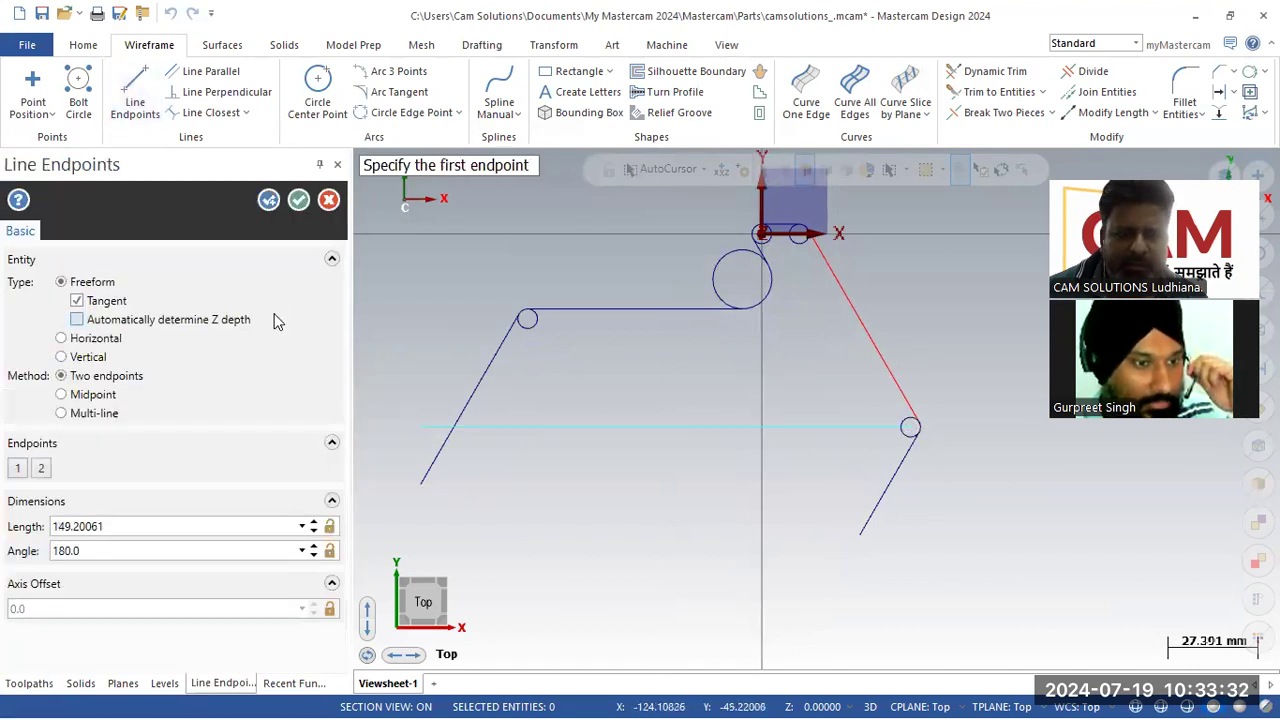
left_click(298, 200)
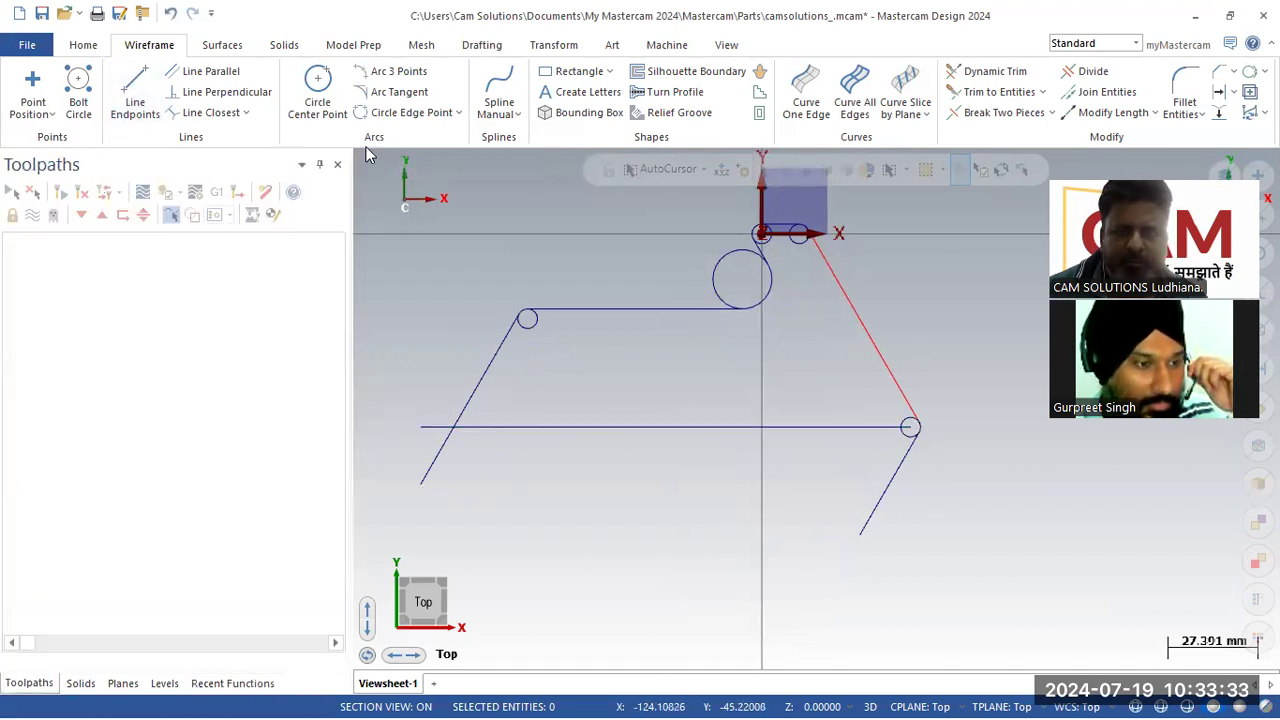
Step: Offset the new horizontal line 30 mm downward as a copy
left_click(1219, 95)
type("30")
left_click(754, 440)
left_click(658, 501)
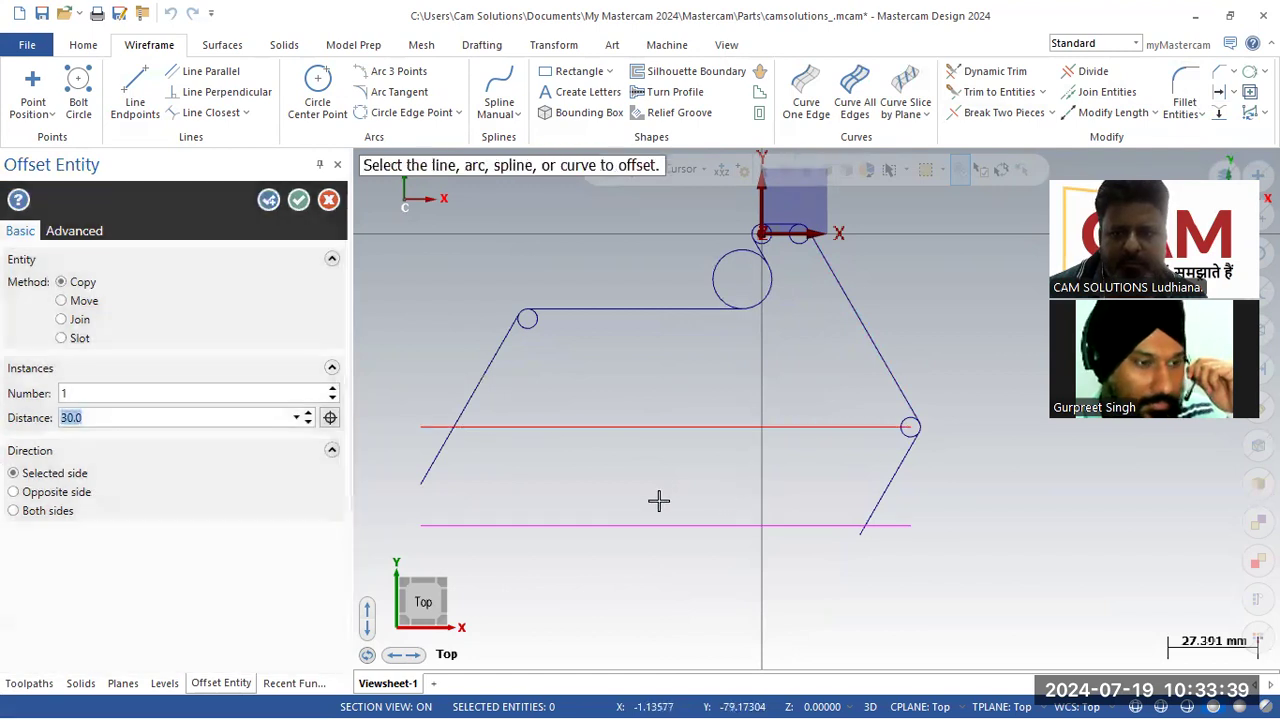
left_click(298, 200)
Step: Fillet the bottom offset line and the lower angled line with a 10 mm radius, after checking the reference PDF
key("alt+Tab")
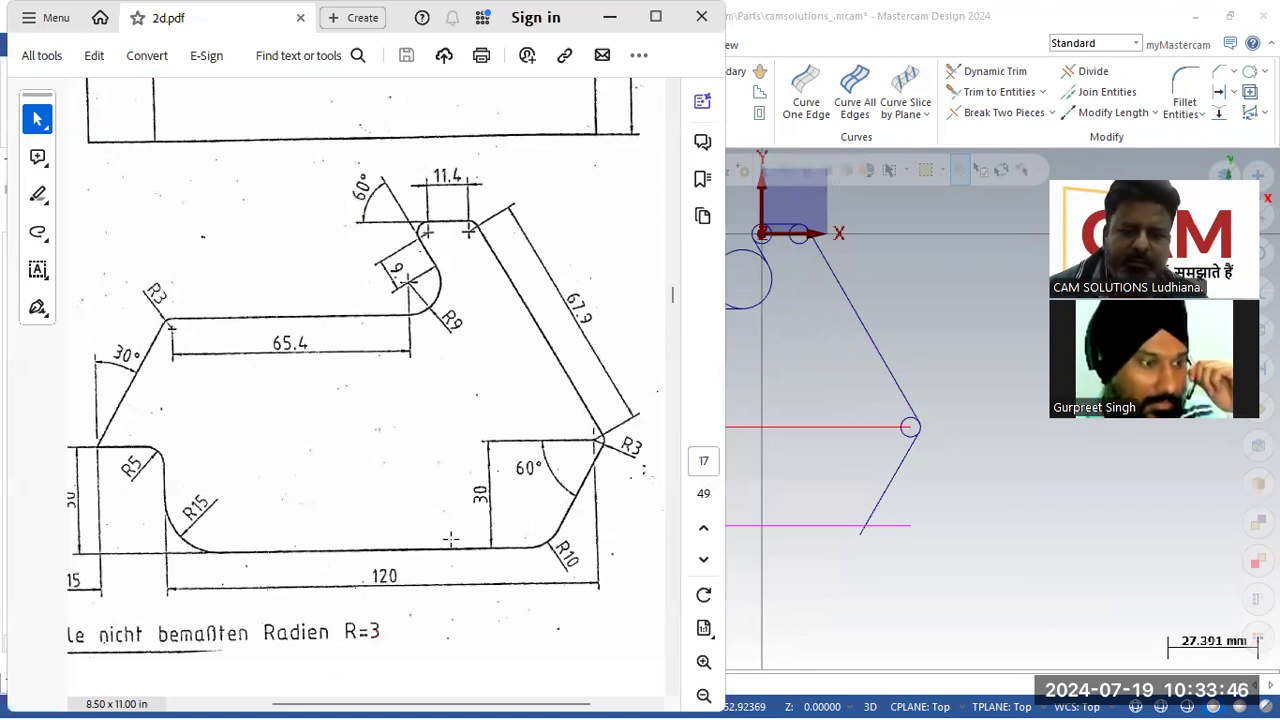
left_click(976, 537)
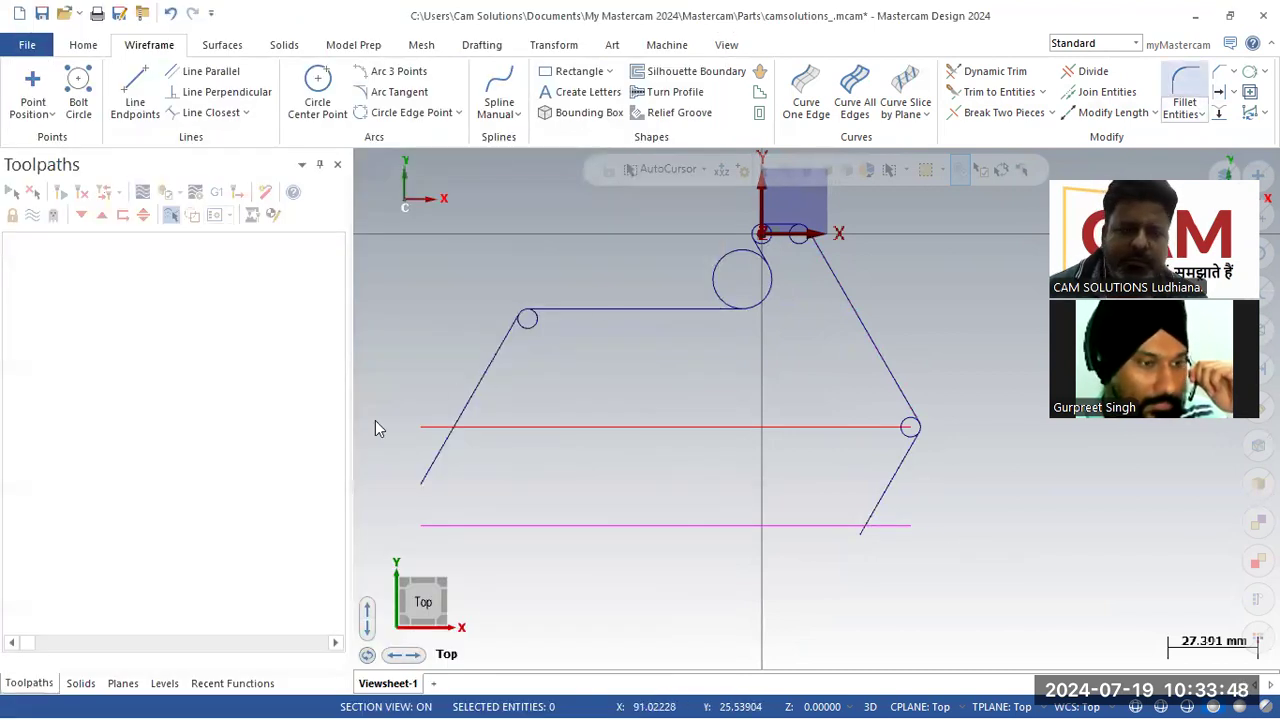
type("10")
key("Return")
left_click(820, 525)
left_click(877, 490)
left_click(298, 200)
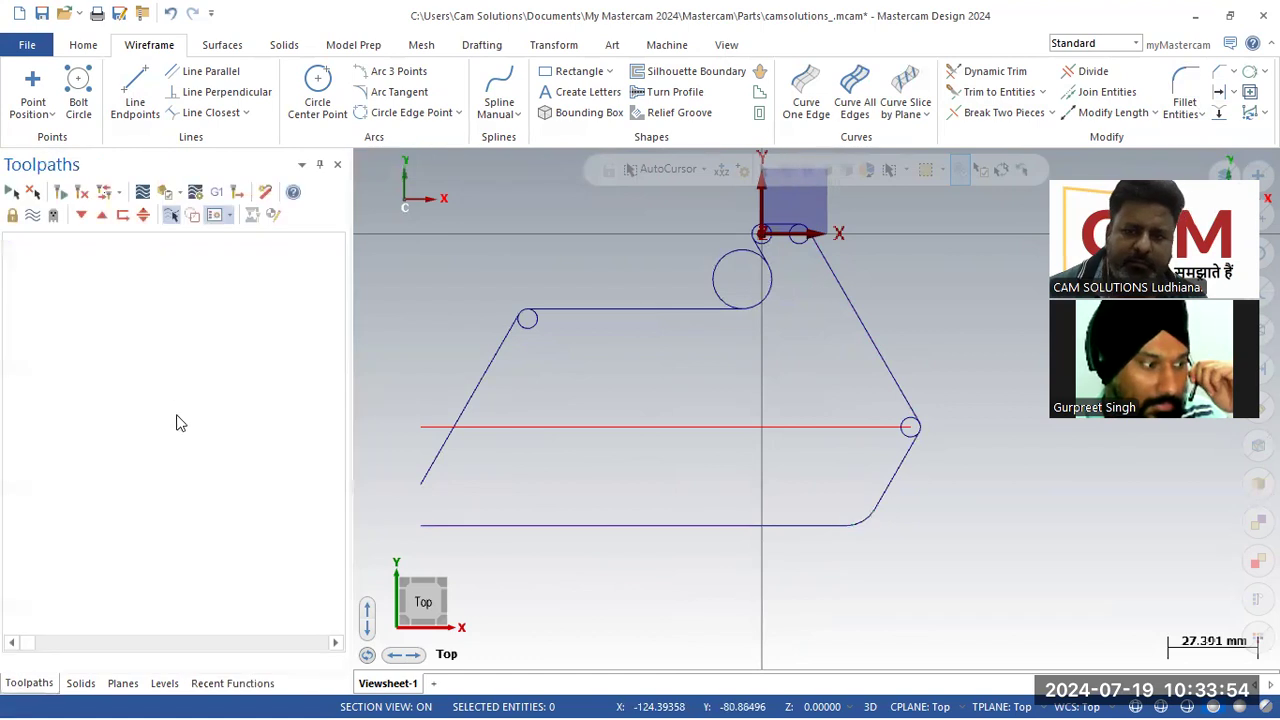
Step: Draw a vertical line about 43 mm long downward from the lower R3 circle at 270°
left_click(135, 92)
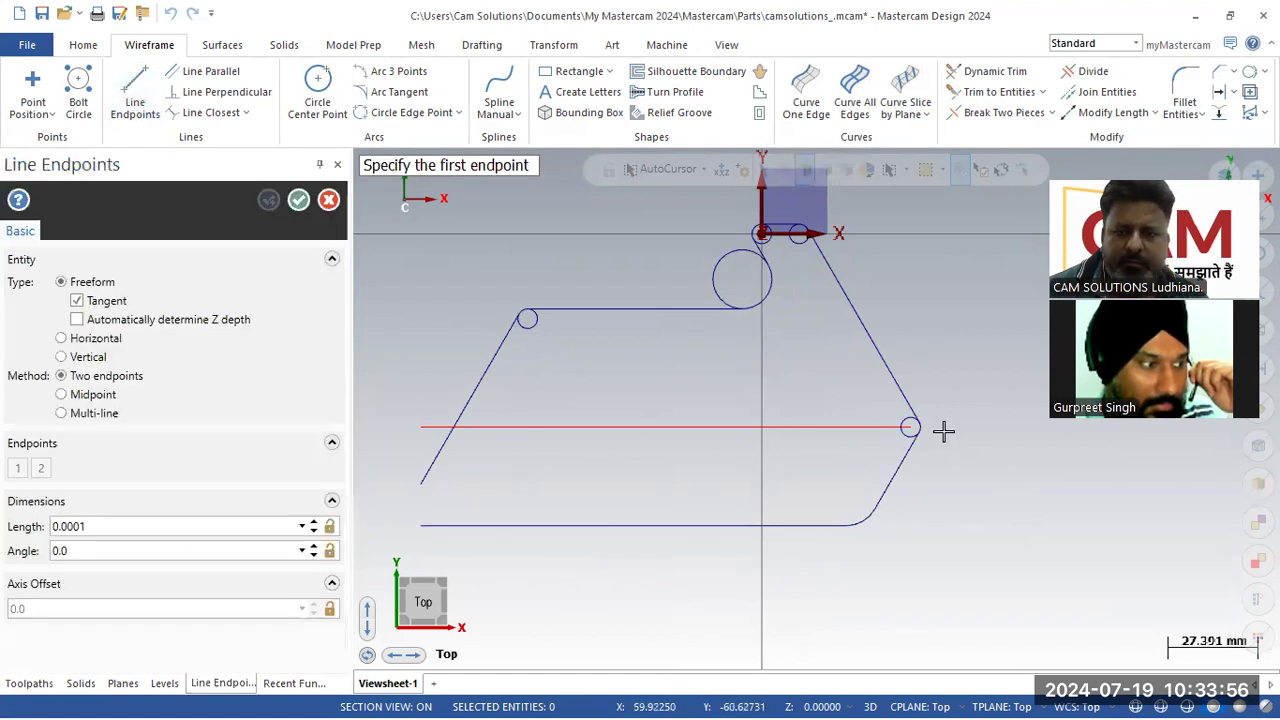
left_click(910, 427)
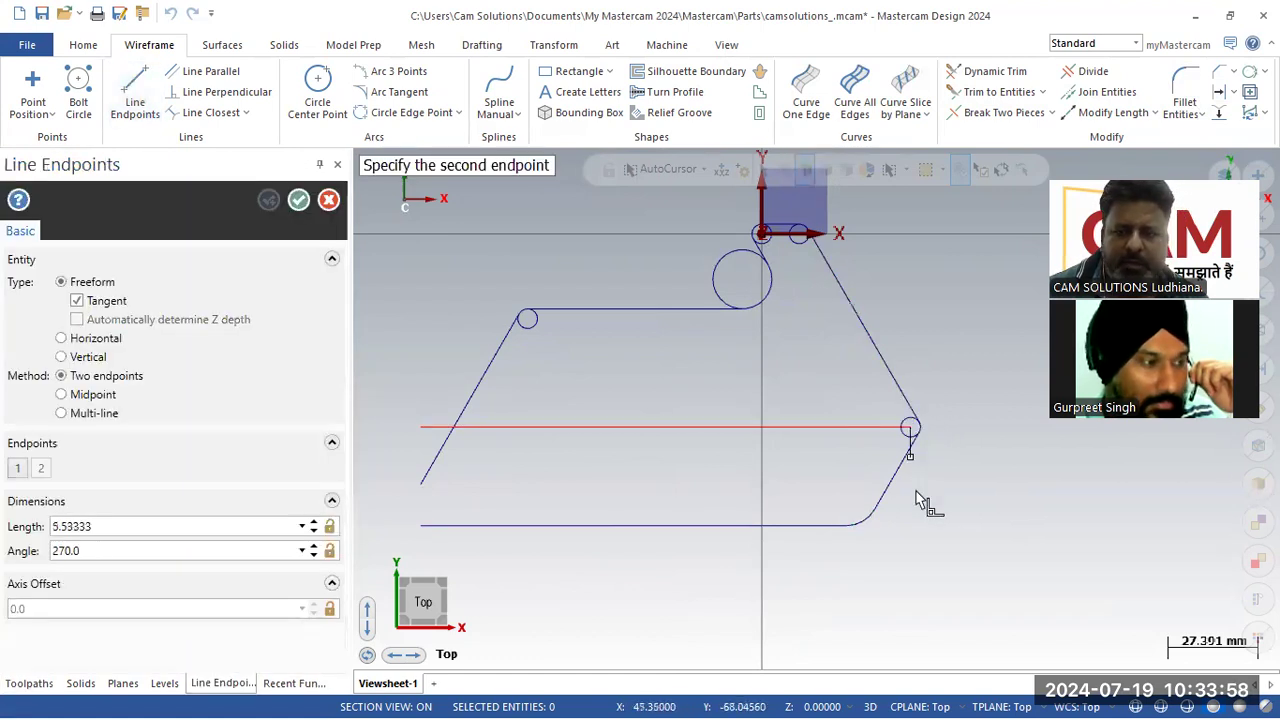
left_click(910, 580)
left_click(298, 200)
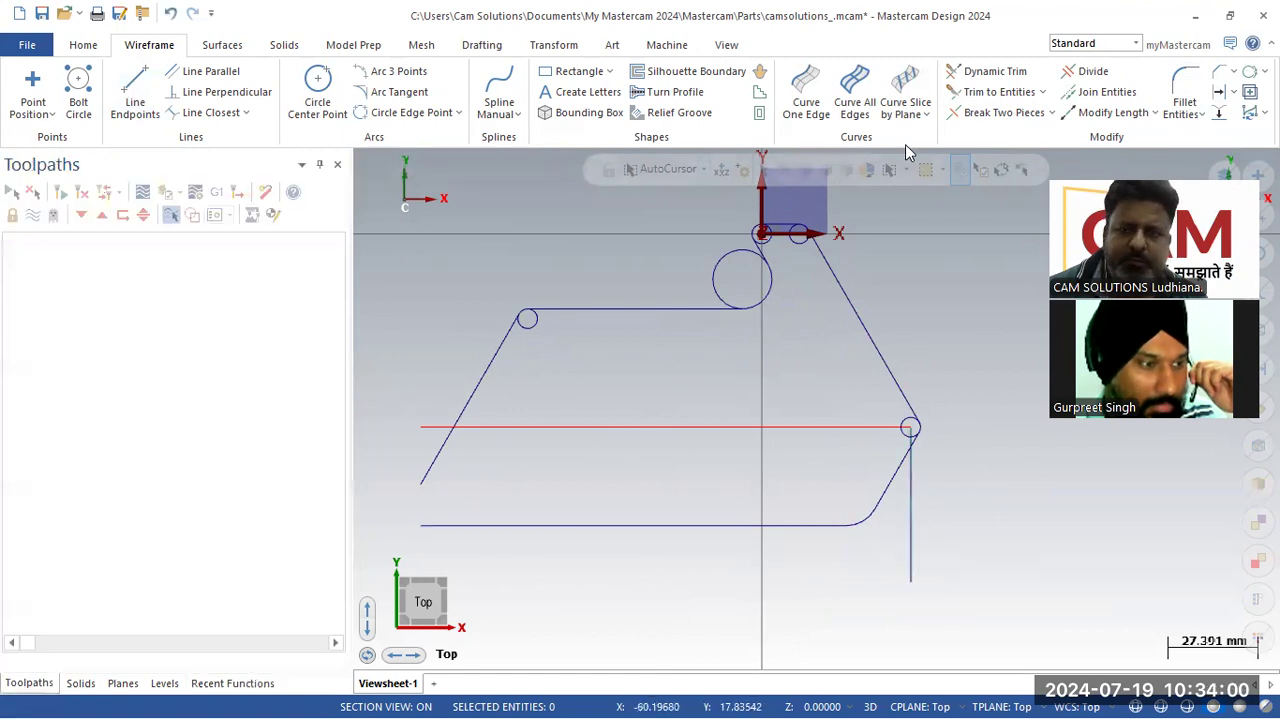
Step: Offset the vertical line 120 mm to the left as a copy
left_click(1221, 92)
type("120")
key("Return")
left_click(910, 574)
left_click(552, 521)
left_click(298, 199)
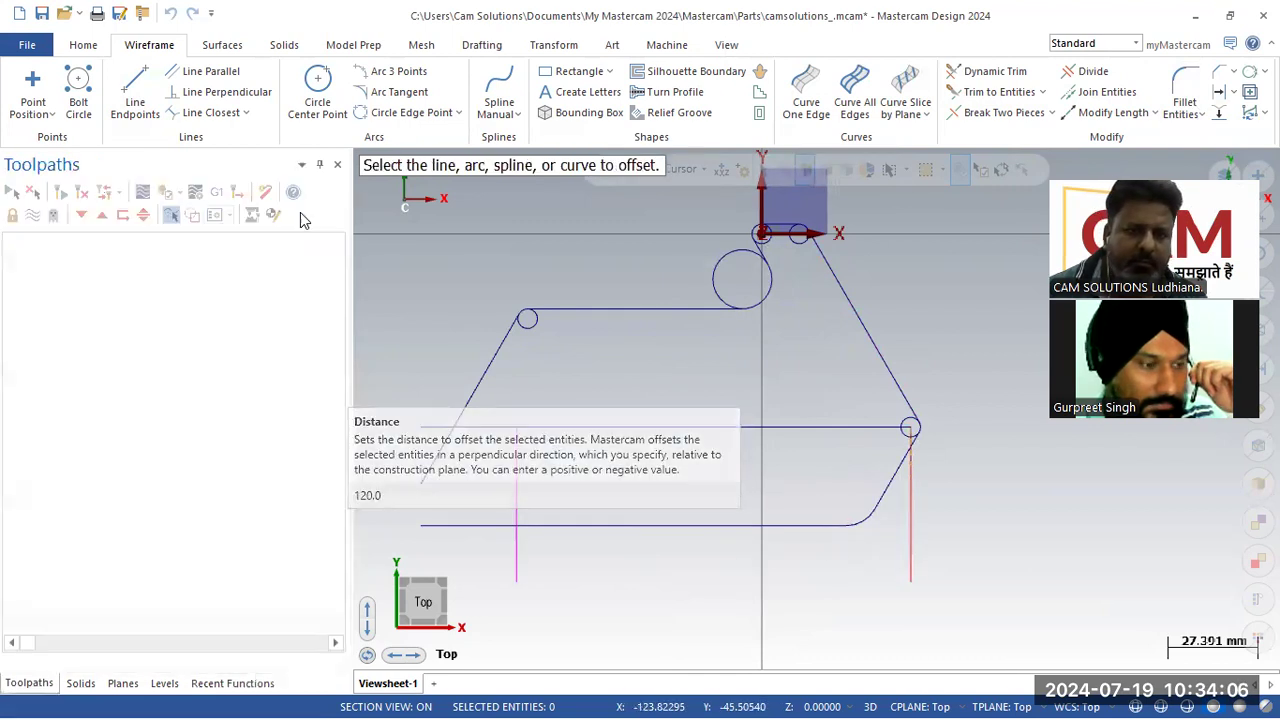
Step: Trim the overhanging ends of the horizontal, bottom and left angled lines to form the profile's left step
key("alt+Tab")
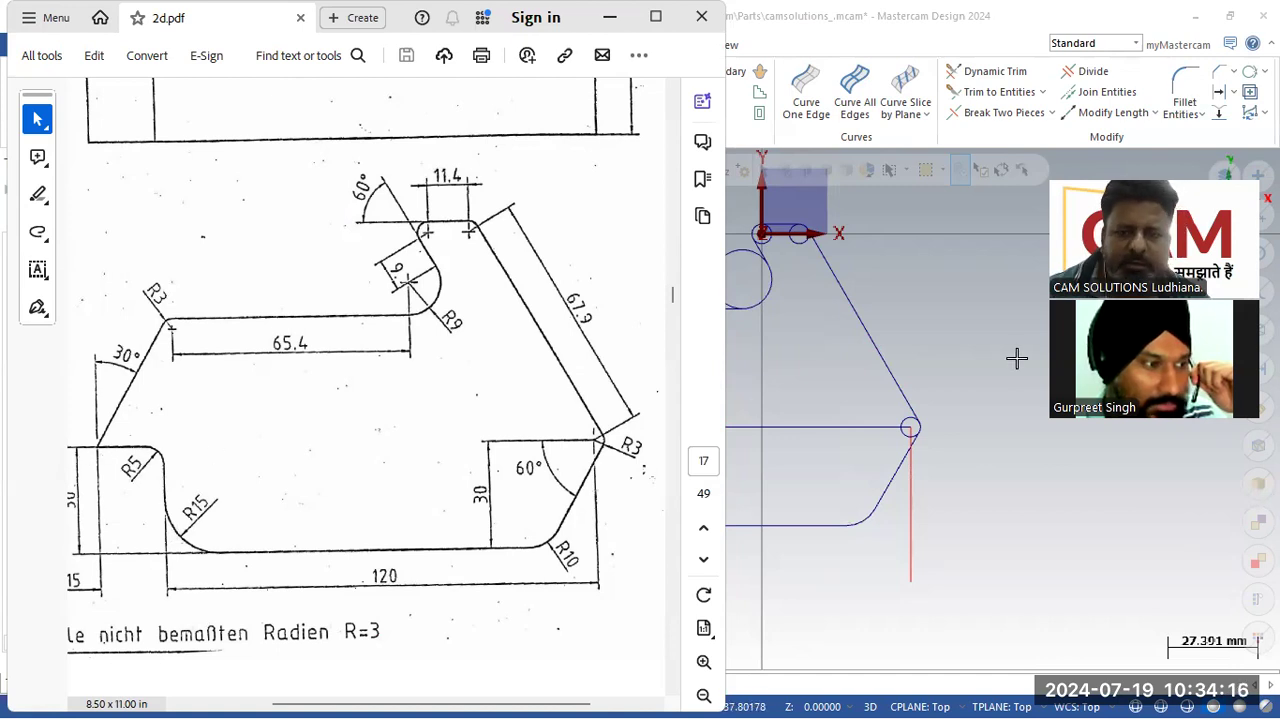
left_click(1014, 388)
left_click(431, 470)
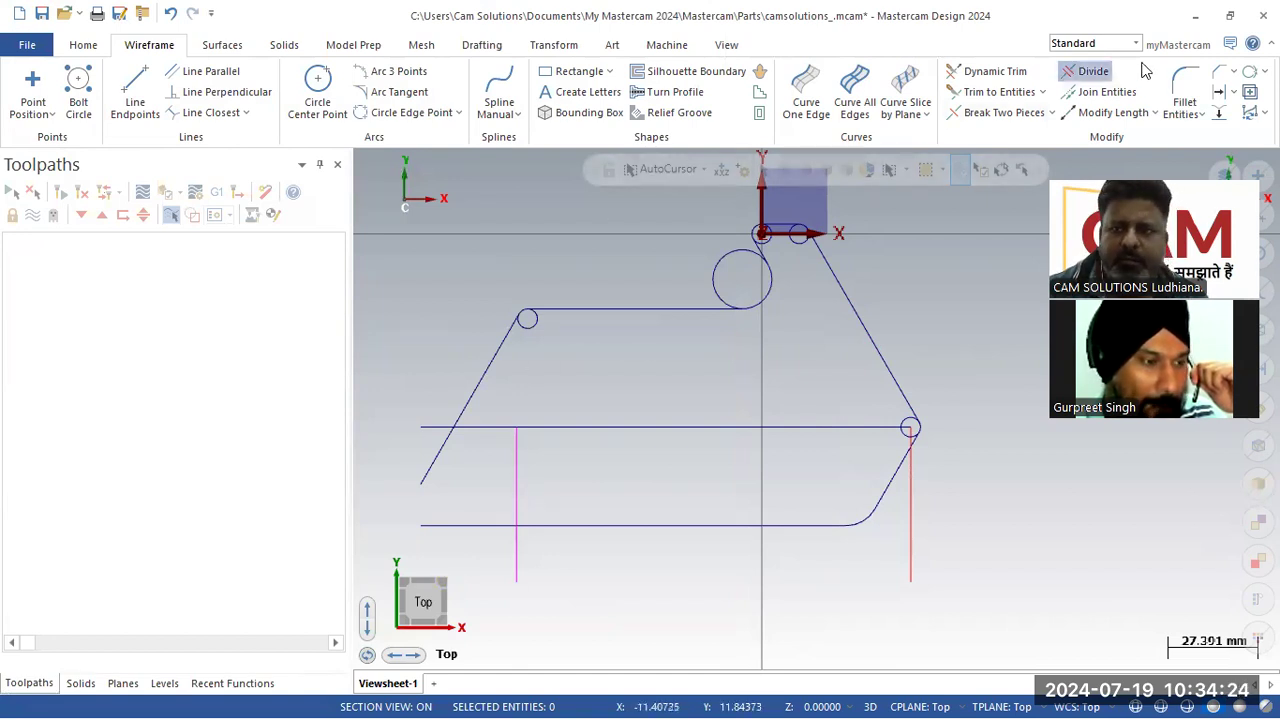
left_click(1090, 71)
left_click(446, 524)
left_click(429, 474)
left_click(430, 428)
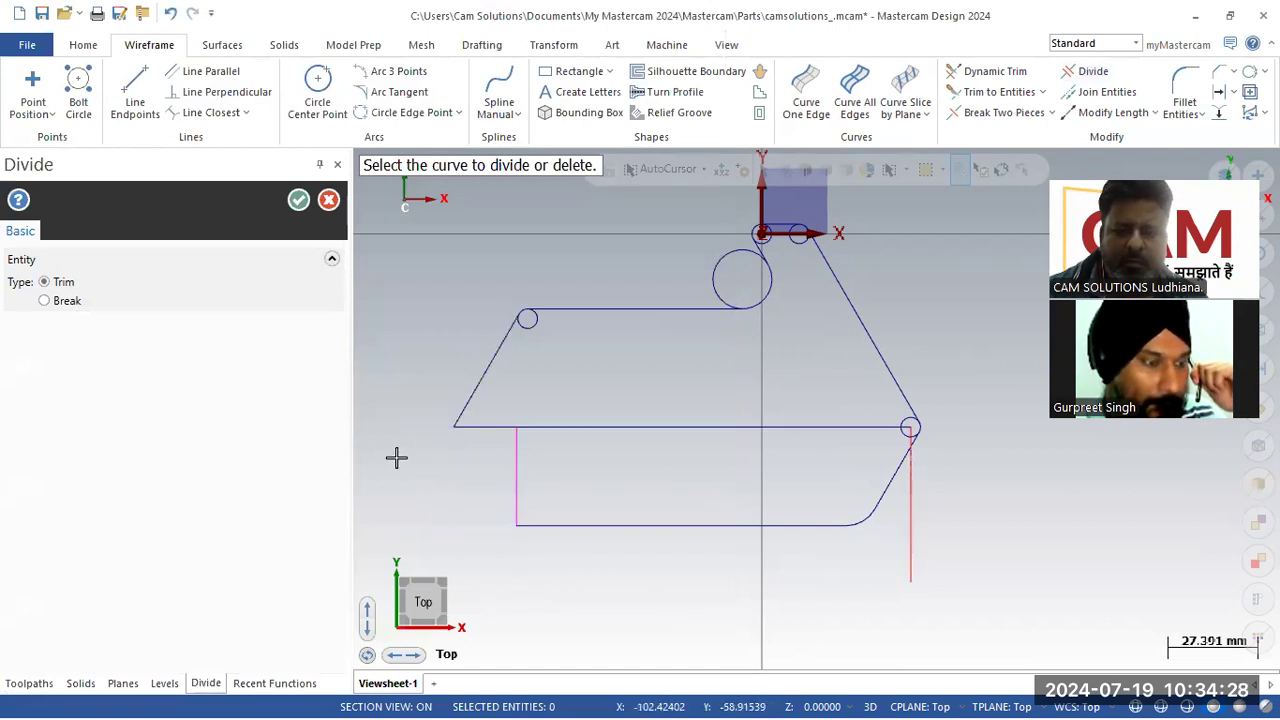
scroll(905, 428, "up", 2)
scroll(905, 428, "up", 1)
left_click(850, 429)
scroll(918, 436, "down", 2)
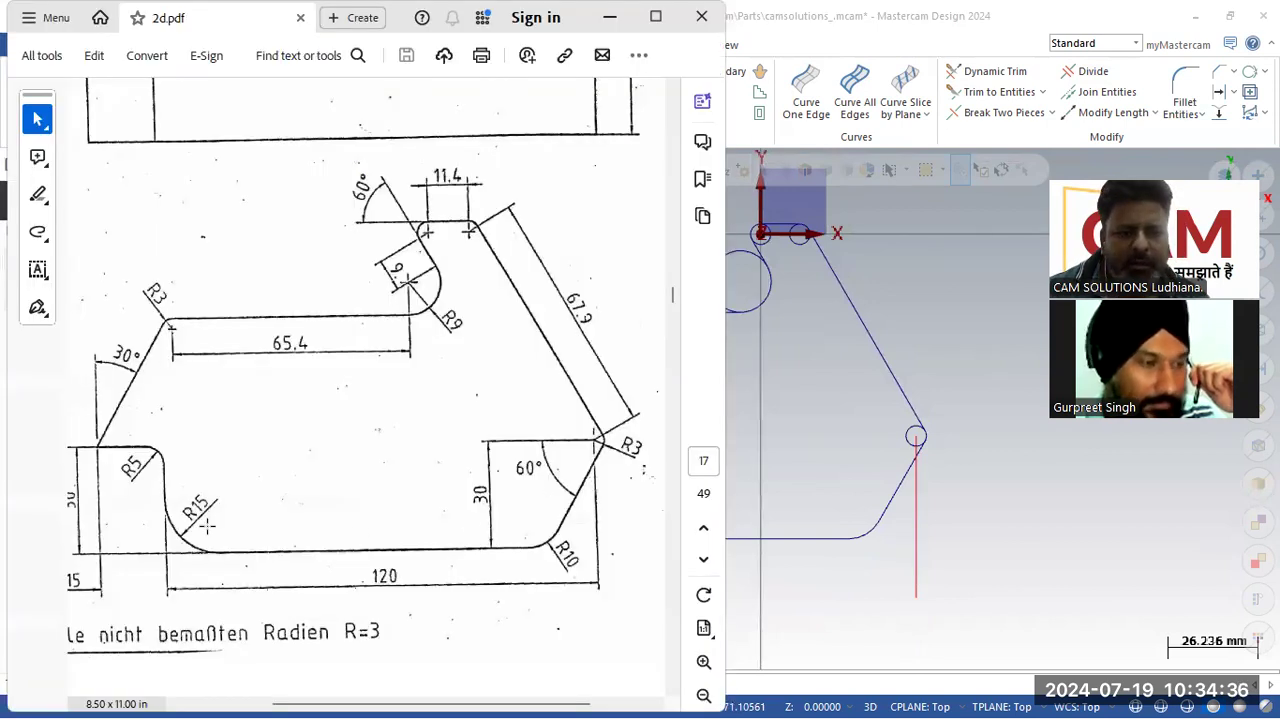
left_click(940, 510)
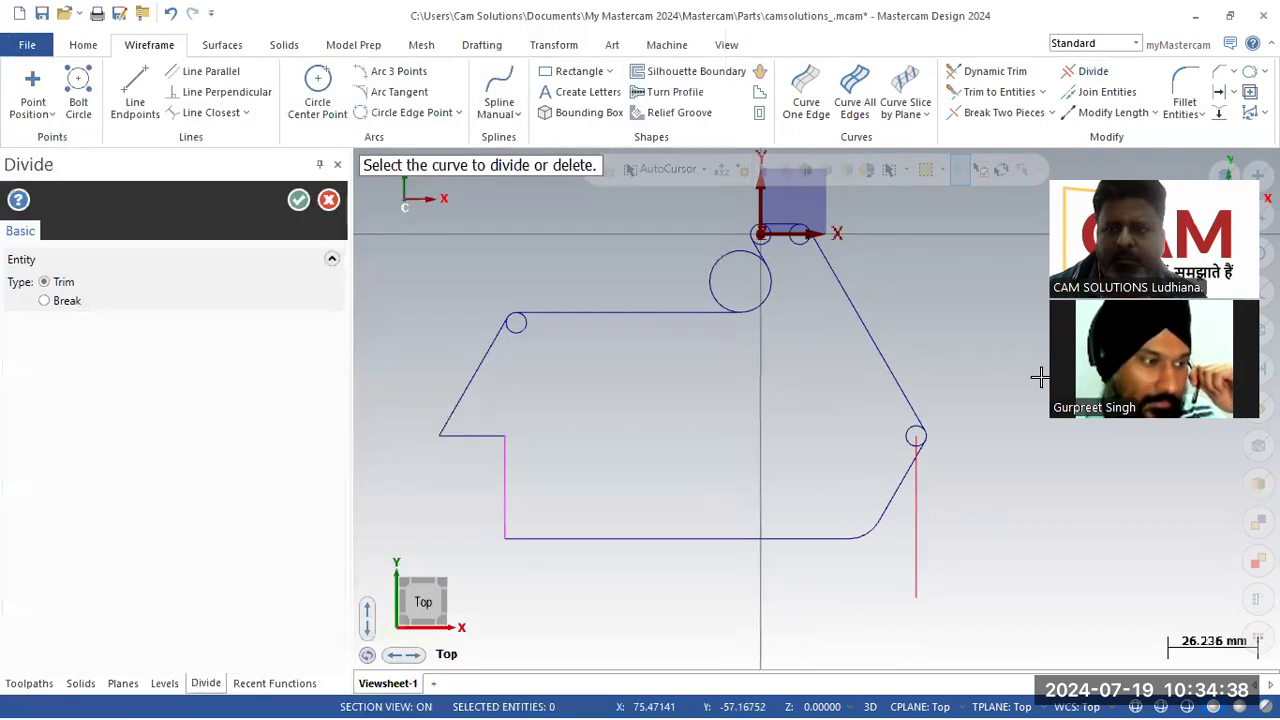
key("Escape")
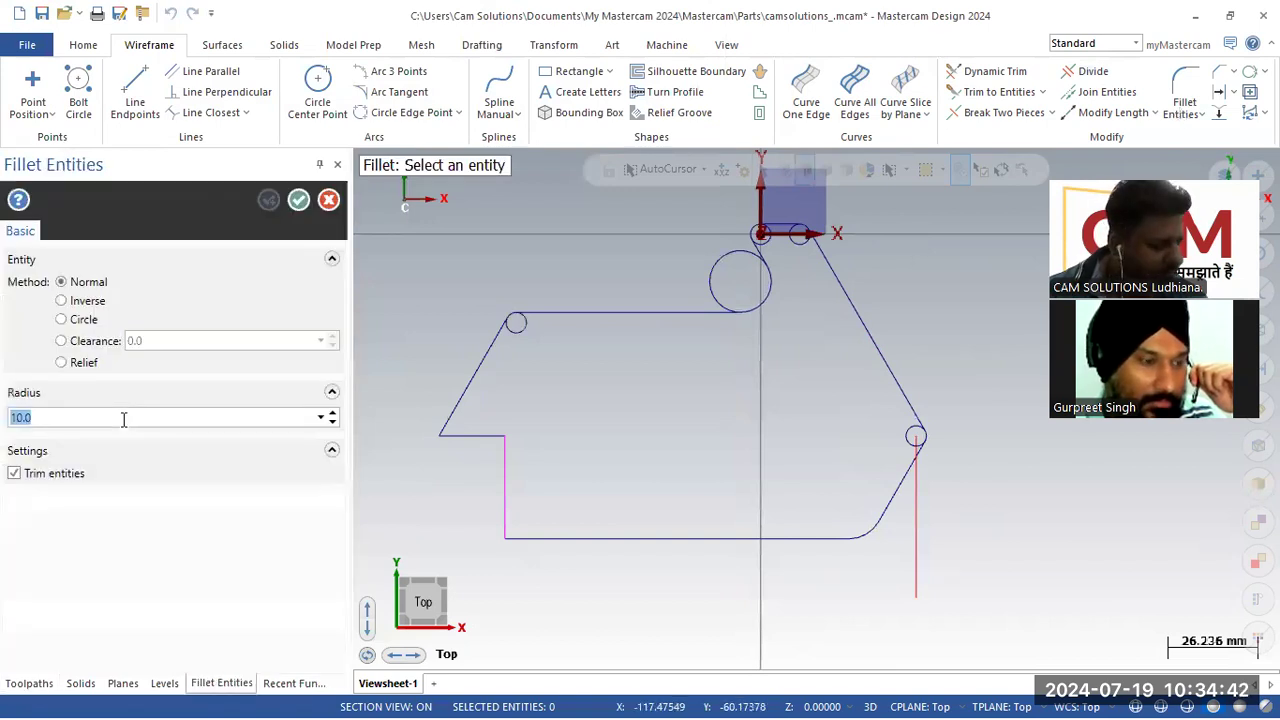
Step: Fillet the left vertical line and the bottom line with a 15 mm radius
key("Return")
left_click(505, 524)
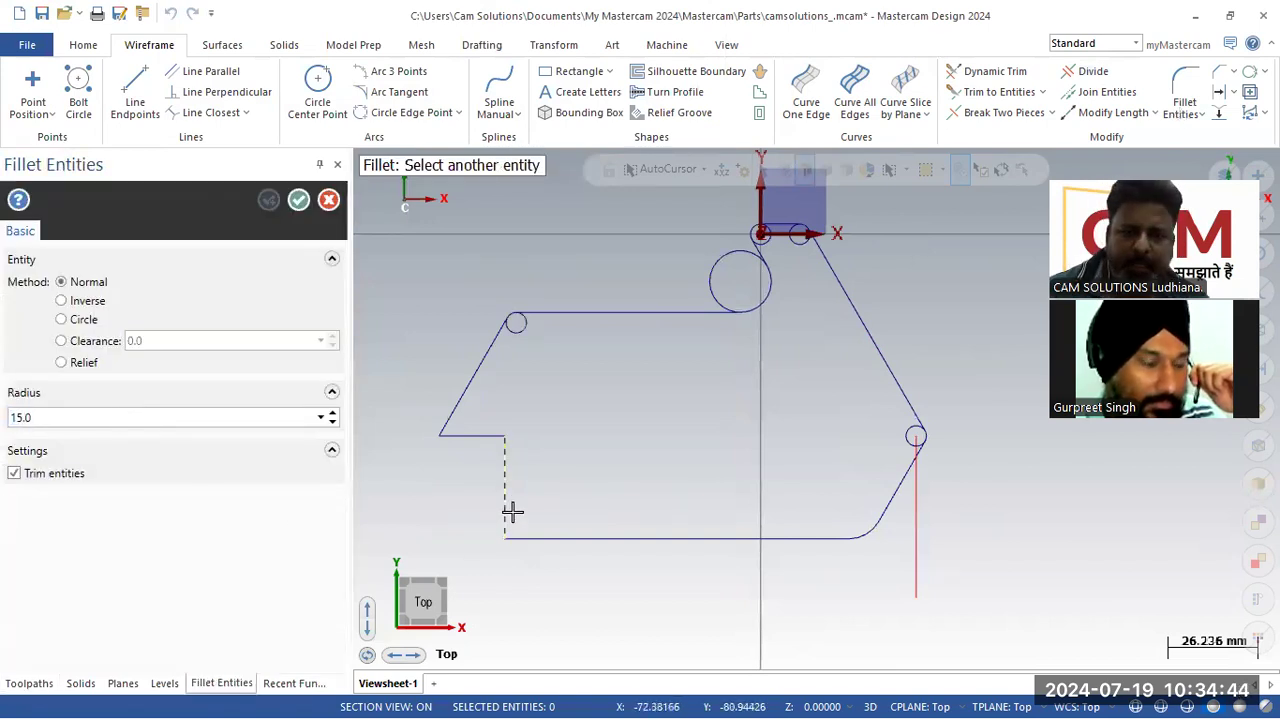
left_click(546, 537)
left_click(268, 200)
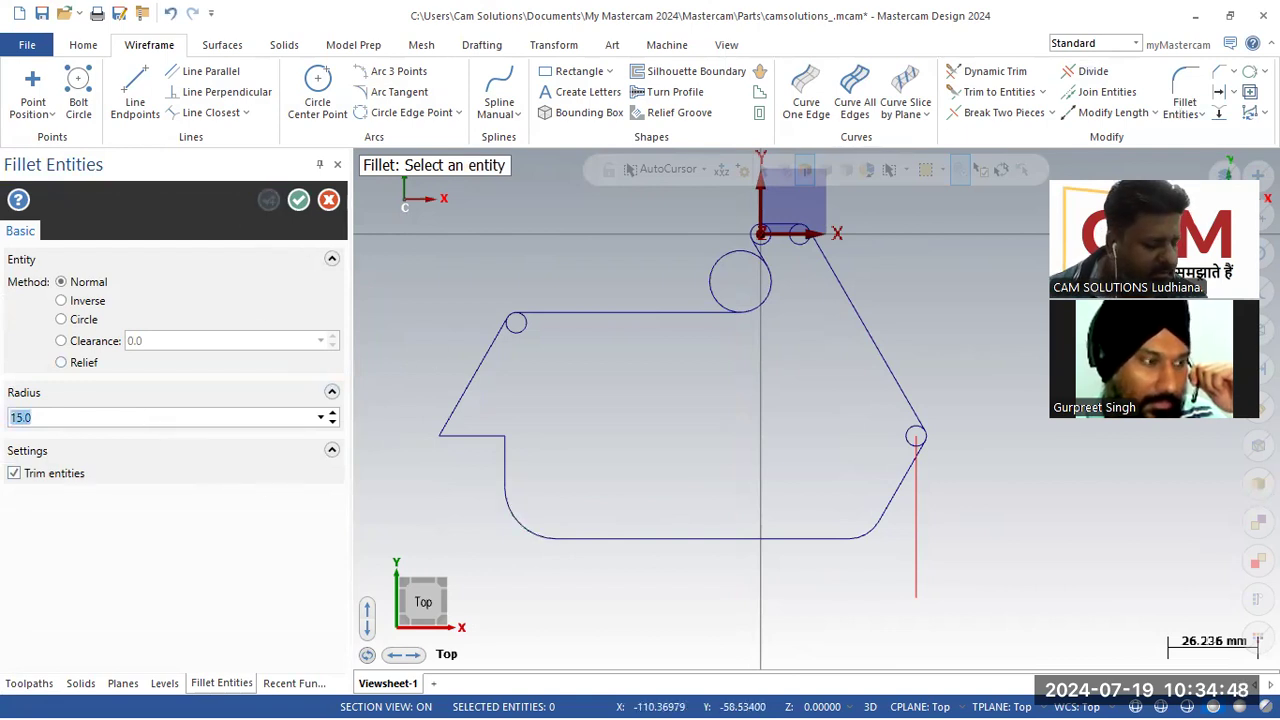
Step: Fillet the step corner between the left vertical line and the short horizontal line with a 5 mm radius
type("5")
key("Return")
left_click(505, 457)
left_click(478, 435)
left_click(298, 200)
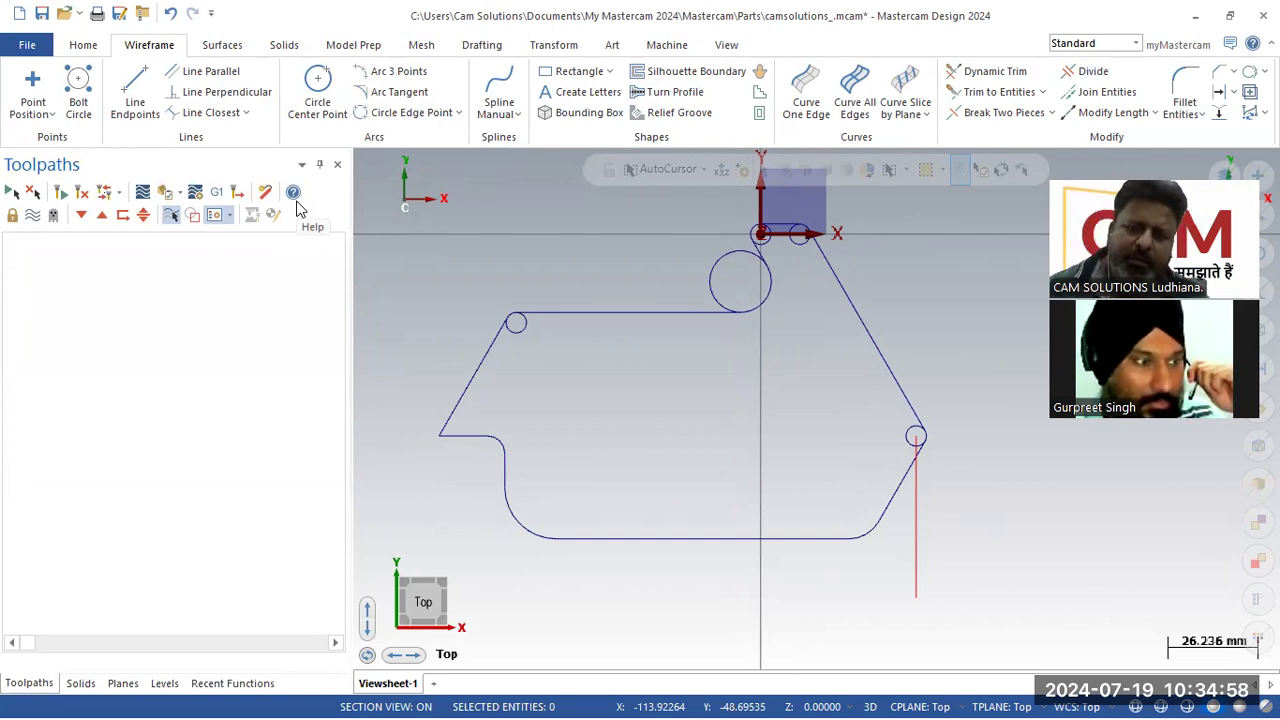
Step: Delete the right vertical construction line and the two R3 construction circles
left_click(917, 533)
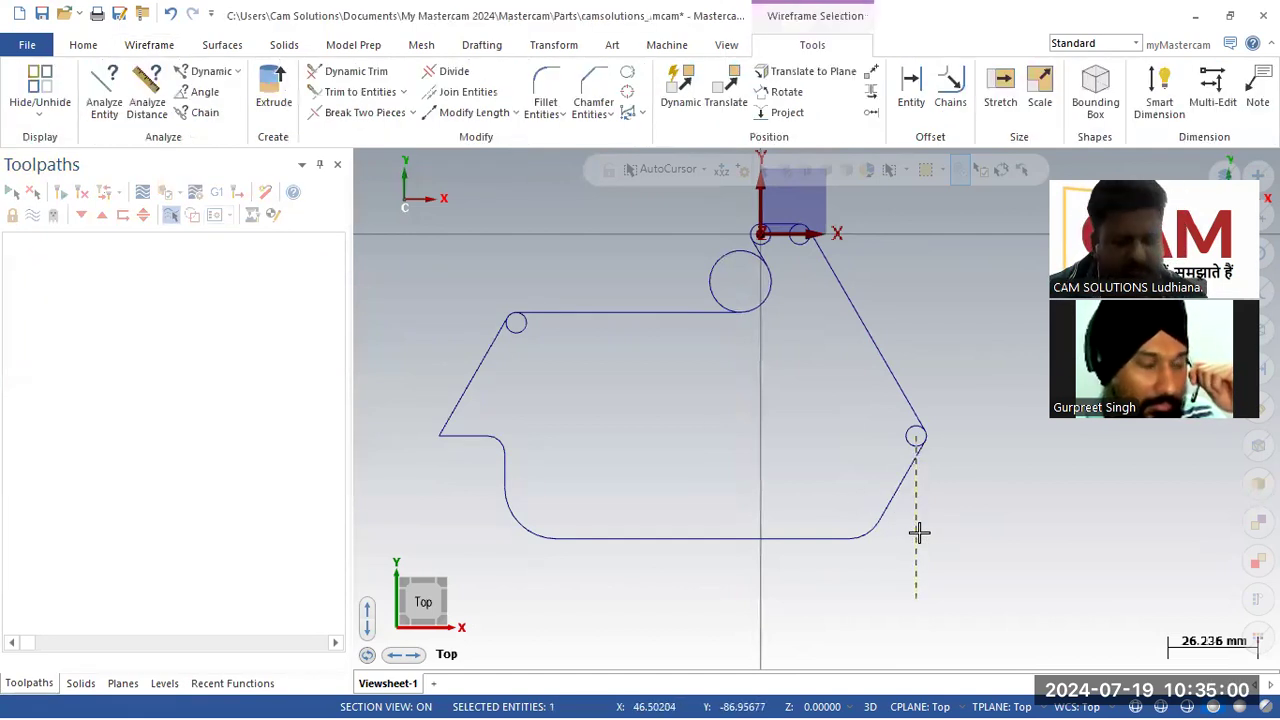
key("Delete")
left_click(907, 437)
left_click(522, 330)
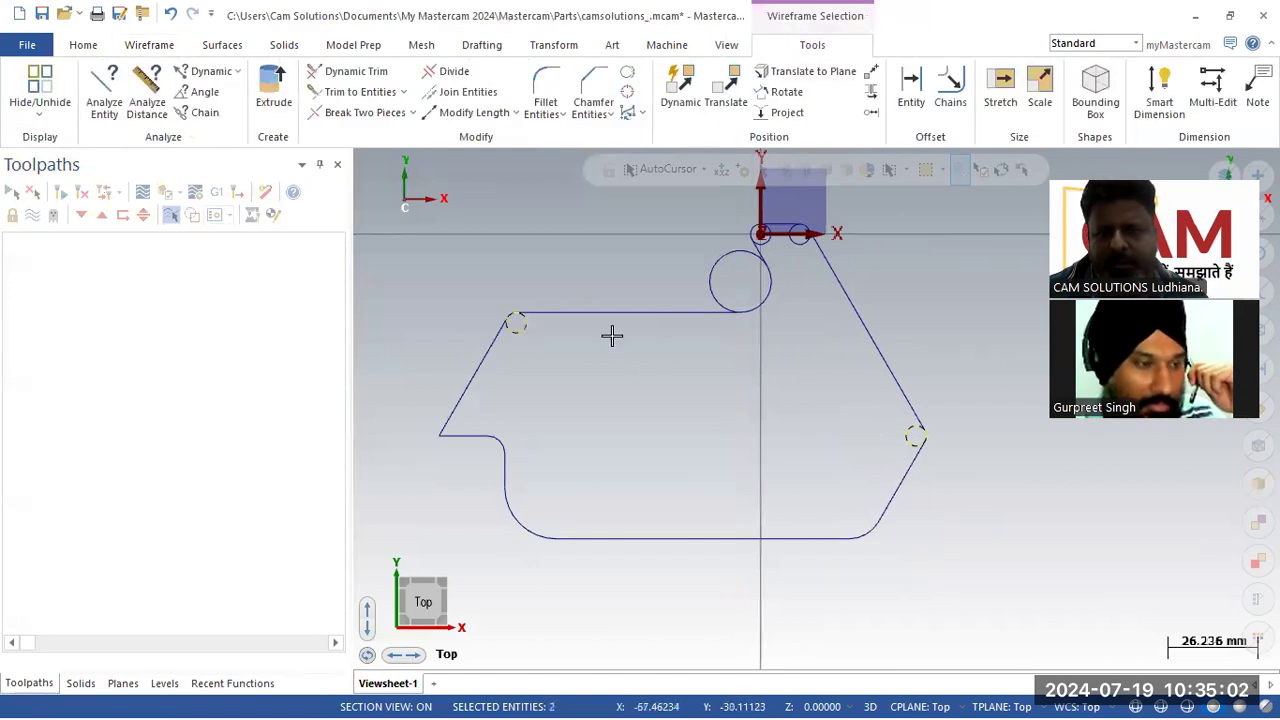
key("Delete")
Step: Delete the leftover construction circles and segments around the origin at the profile's top
scroll(782, 347, "down", 2)
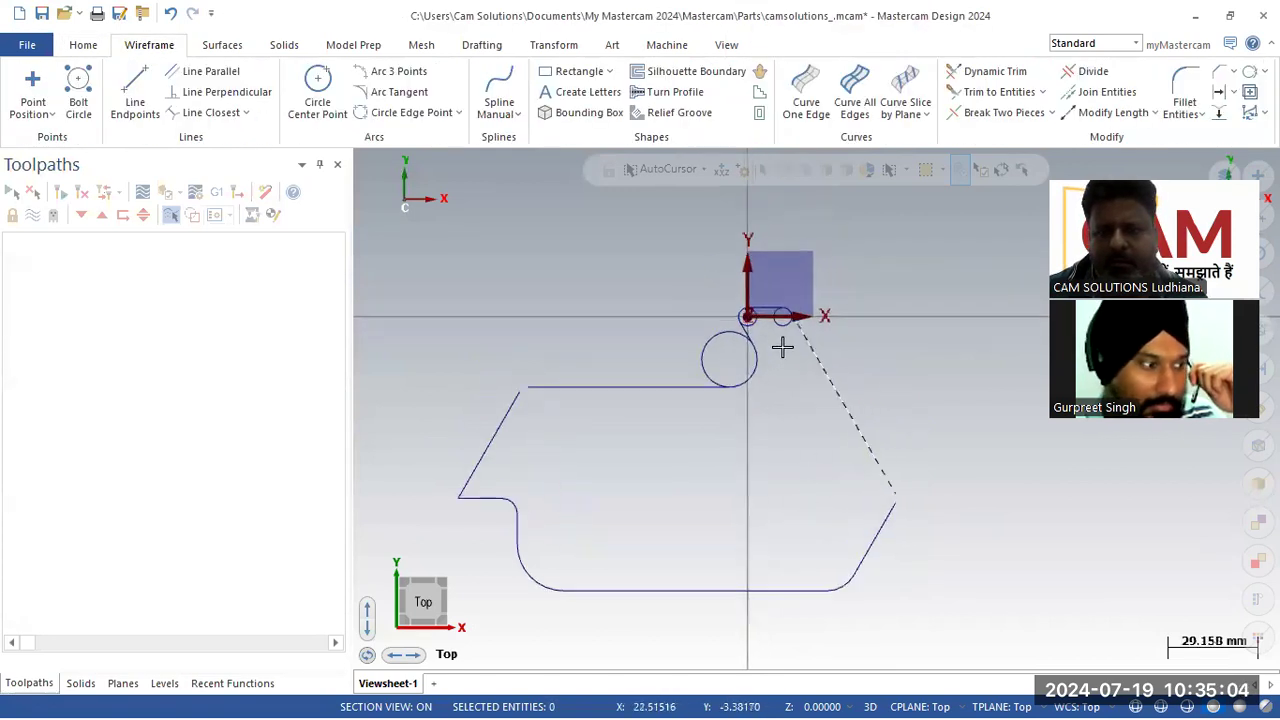
scroll(782, 347, "up", 3)
left_click(762, 320)
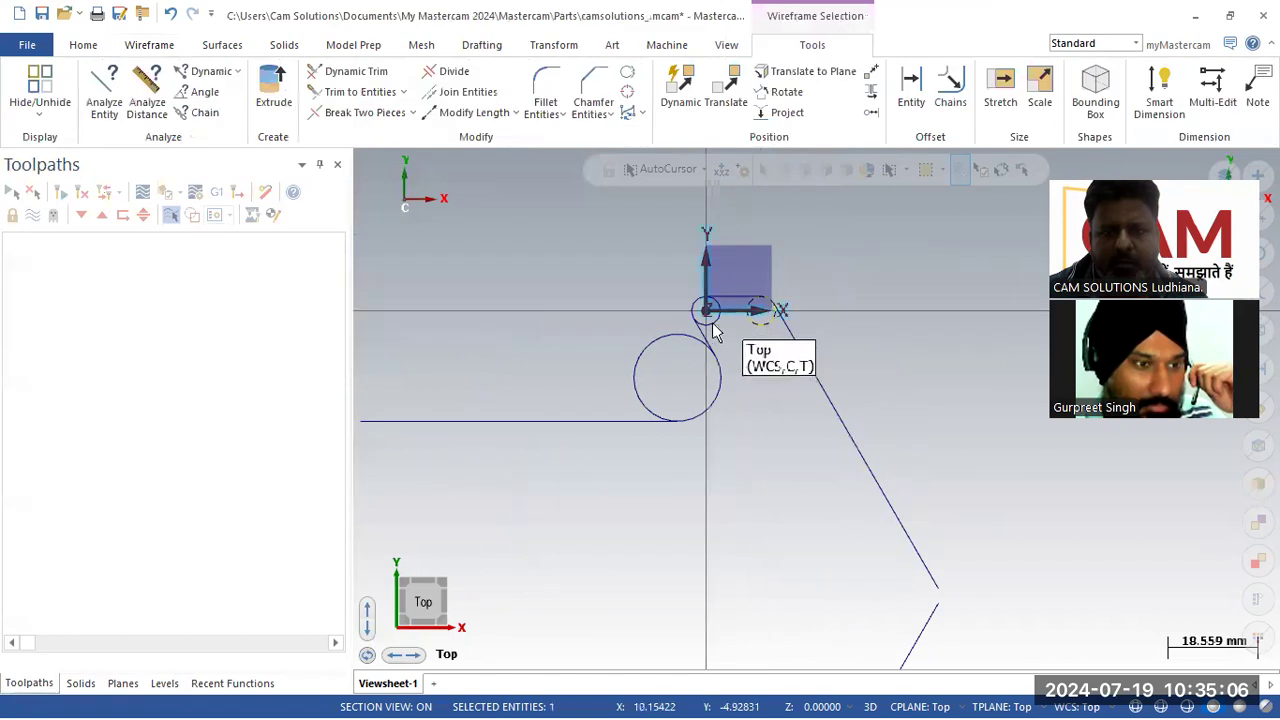
scroll(729, 325, "up", 3)
left_click(686, 351)
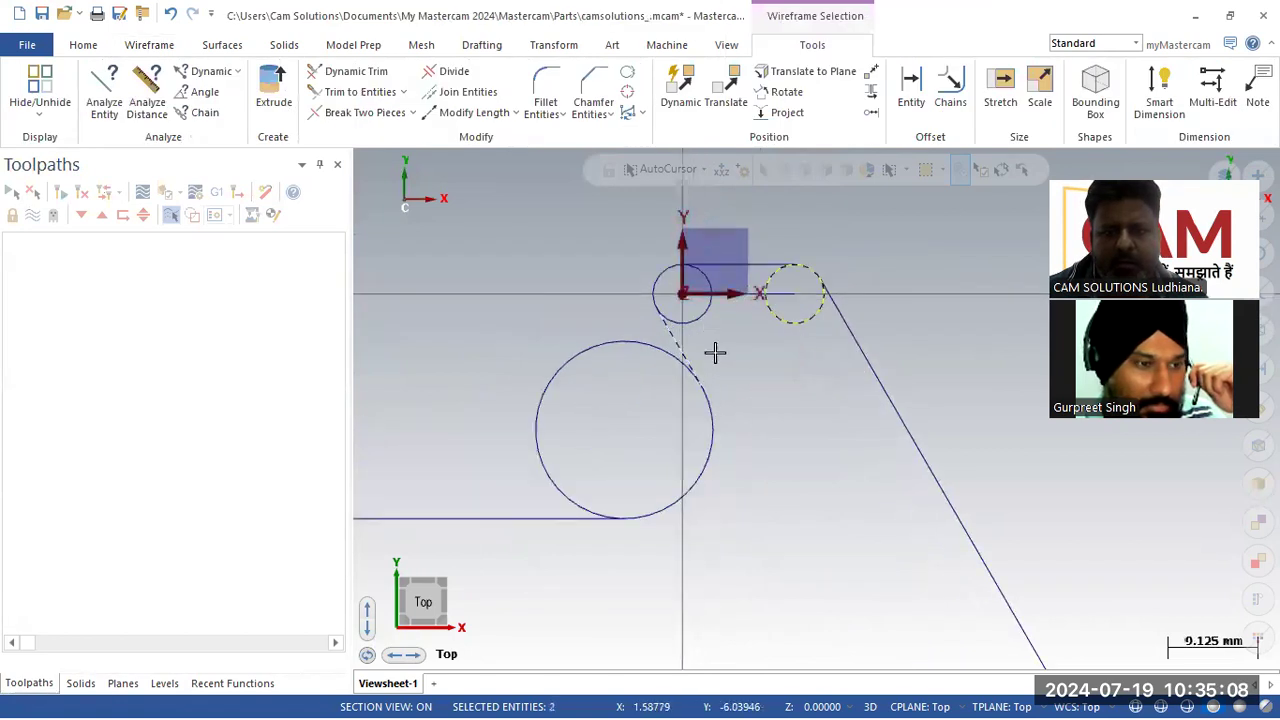
key("Delete")
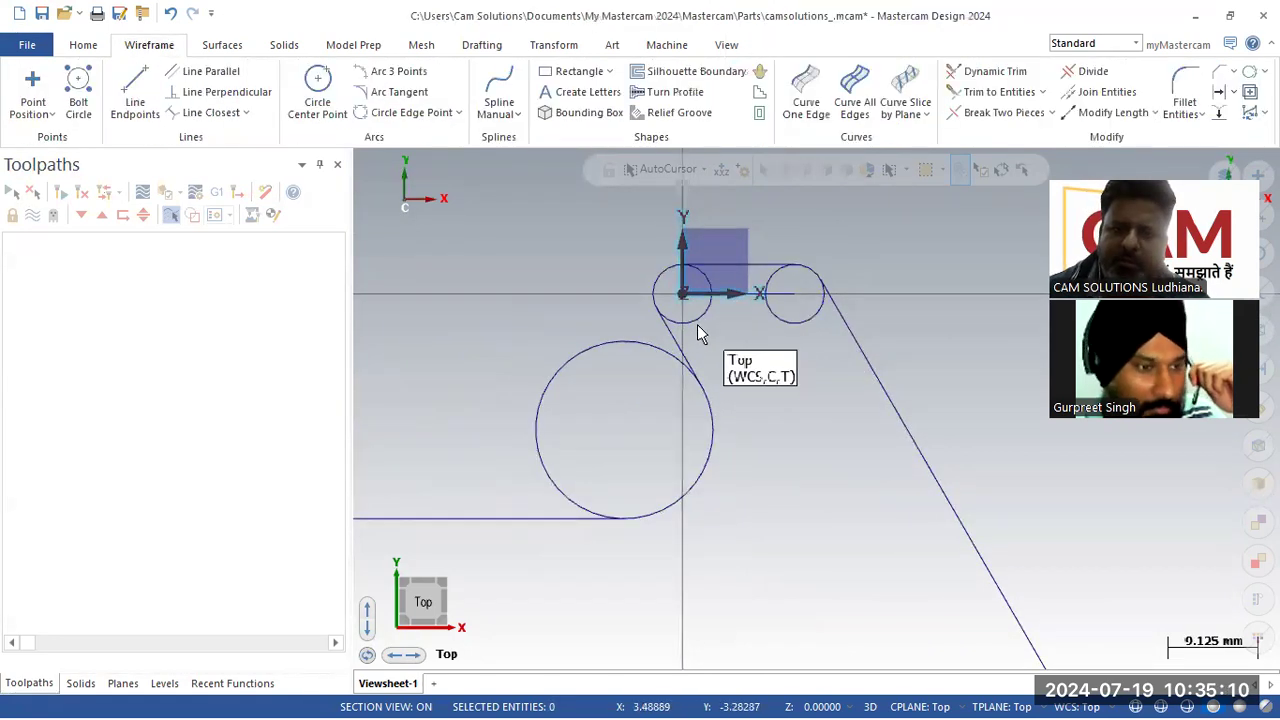
scroll(752, 322, "up", 3)
left_click(822, 322)
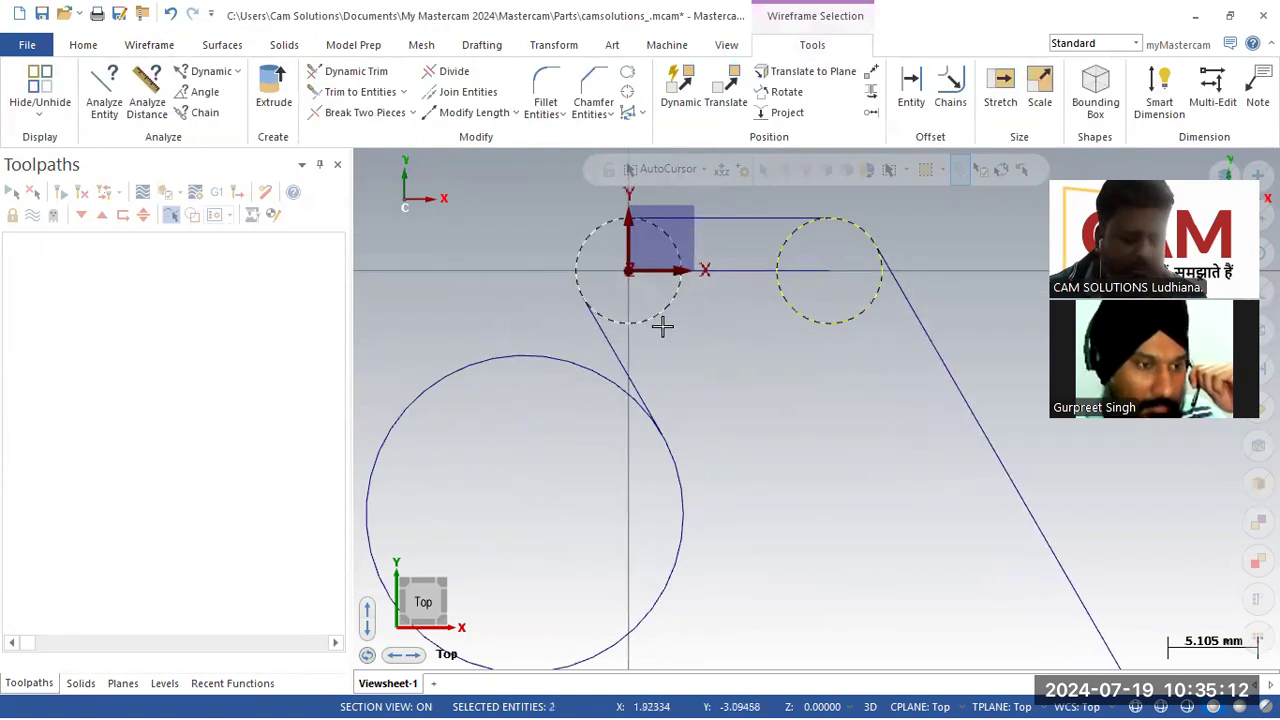
key("Delete")
Step: Trim the top horizontal line against both upper angled lines to close the top corners
scroll(806, 363, "down", 3)
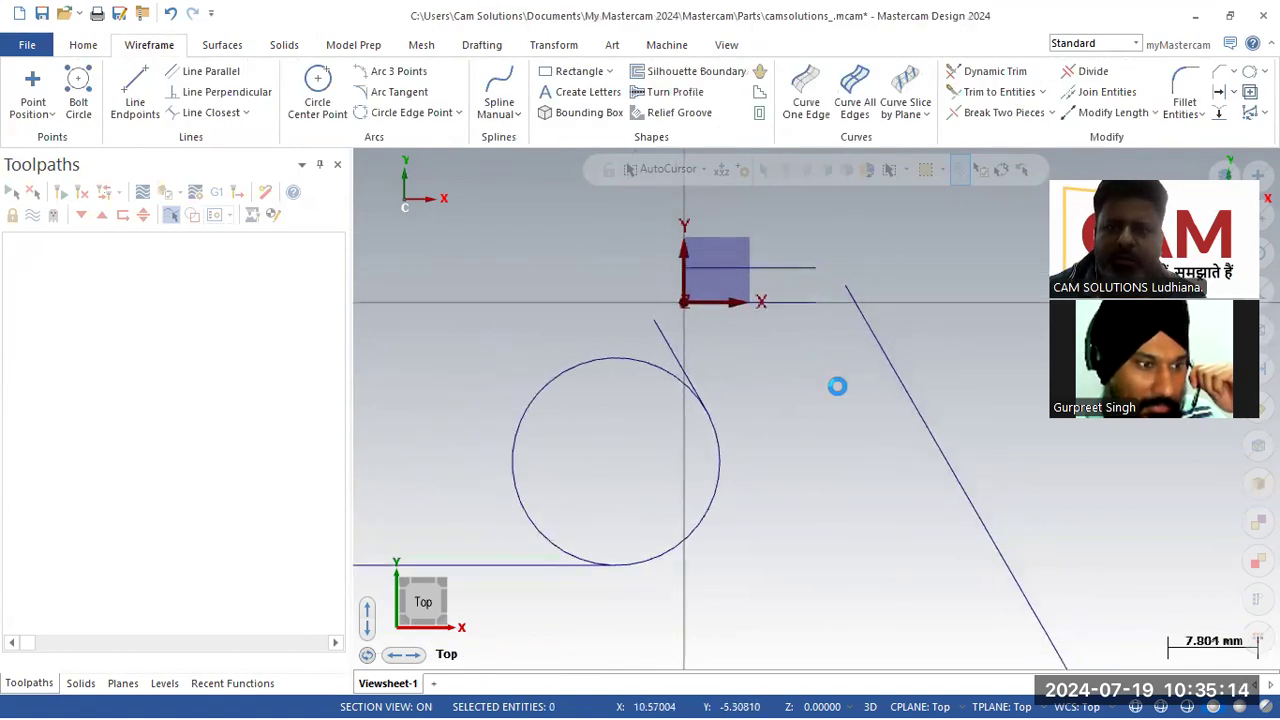
scroll(837, 386, "down", 1)
left_click(998, 92)
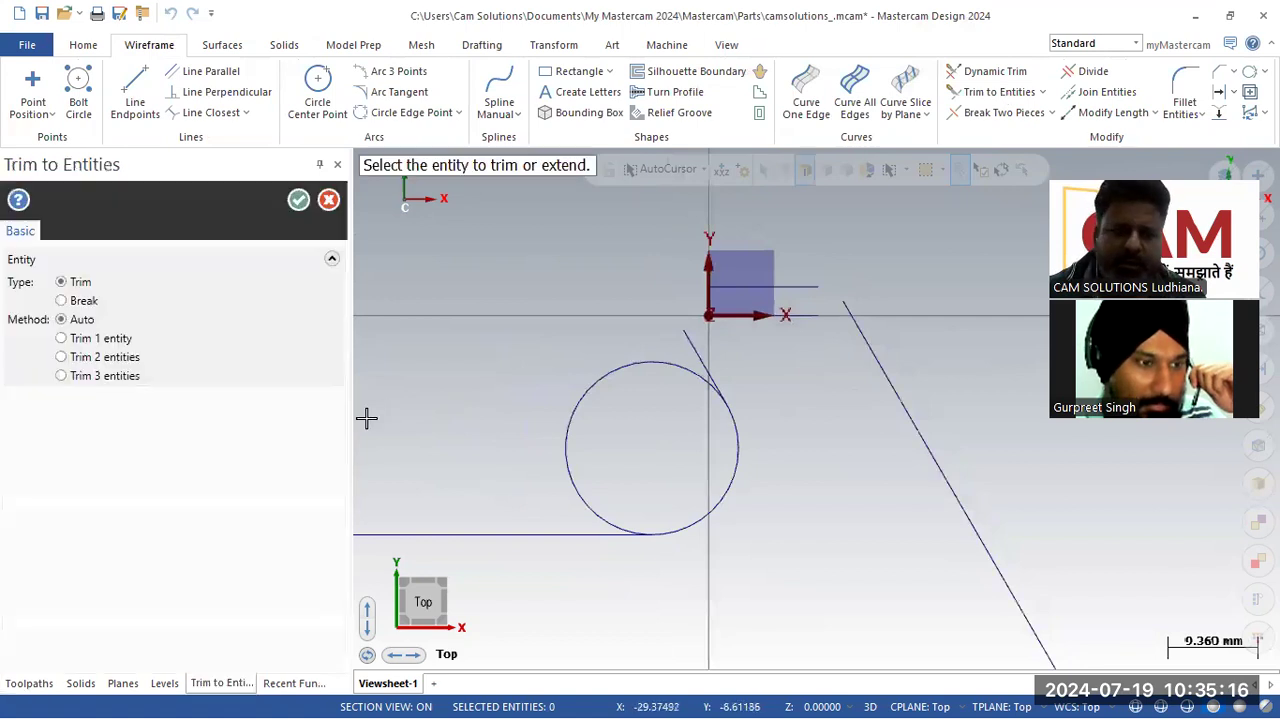
left_click(688, 343)
left_click(725, 288)
left_click(865, 331)
left_click(789, 287)
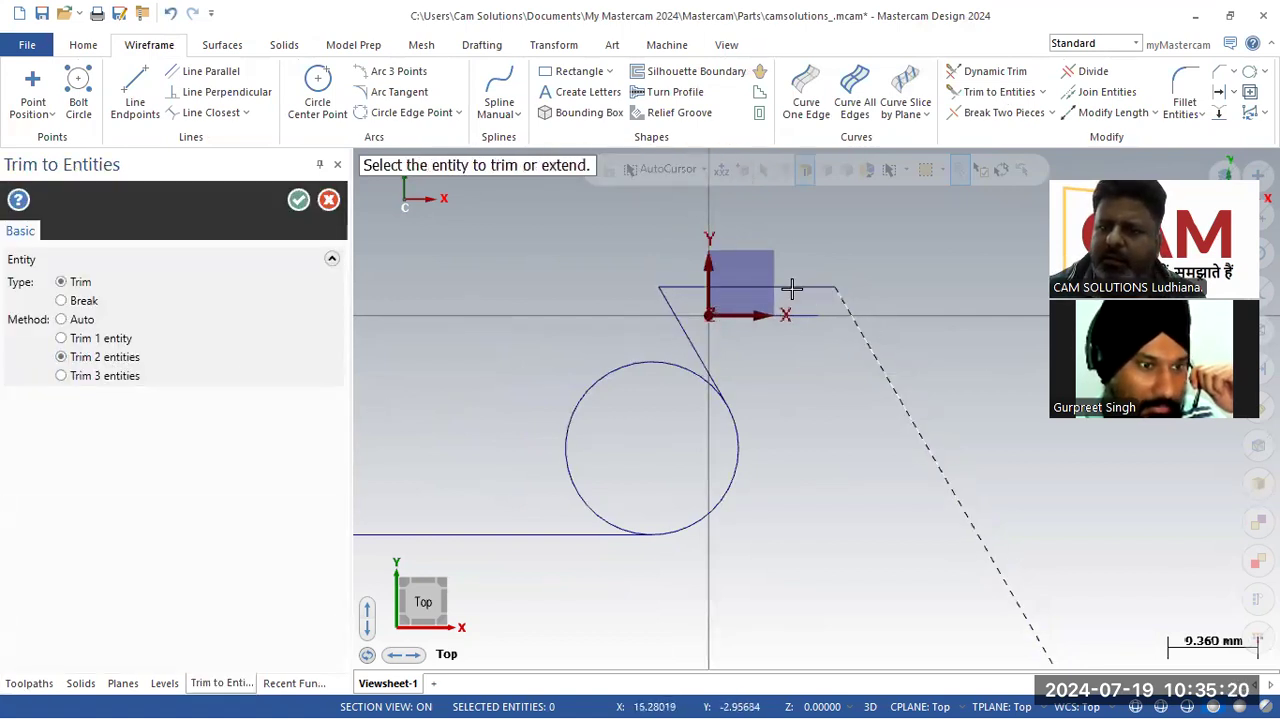
Step: Trim the left and right side line pairs to close the remaining side corners
scroll(873, 315, "down", 4)
scroll(888, 321, "down", 2)
left_click(549, 420)
left_click(585, 390)
left_click(966, 522)
left_click(953, 492)
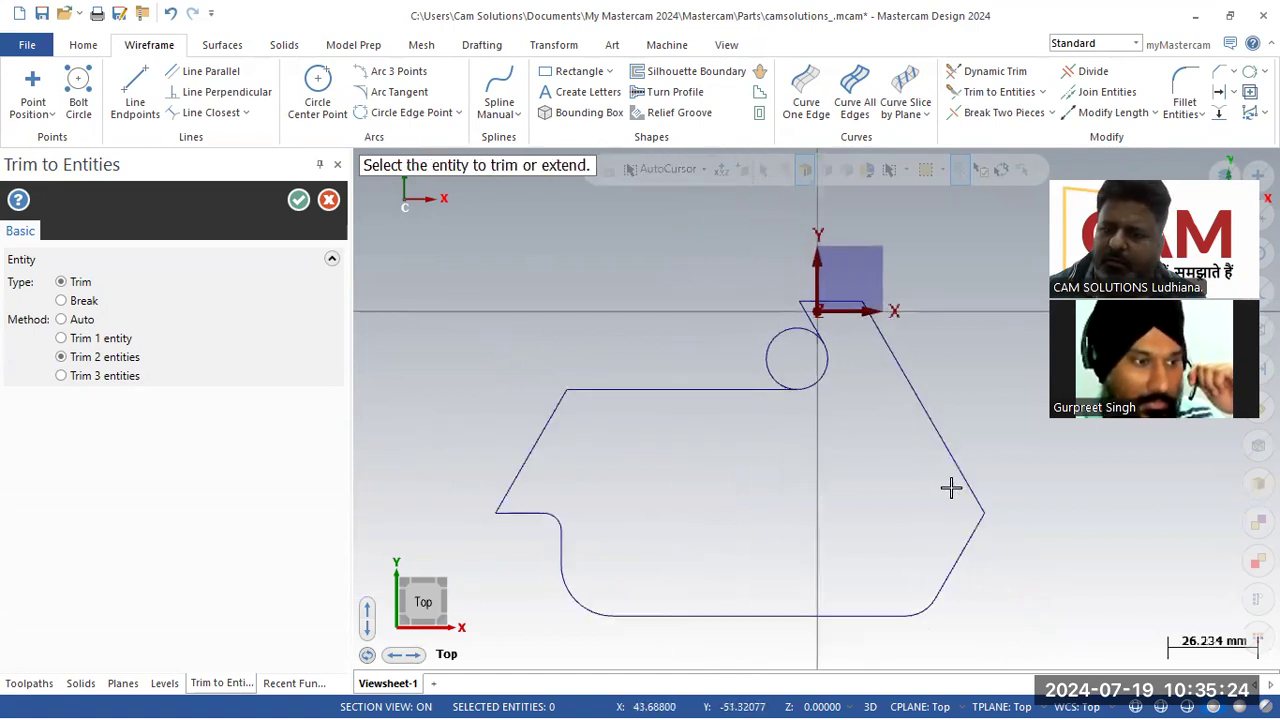
left_click(298, 200)
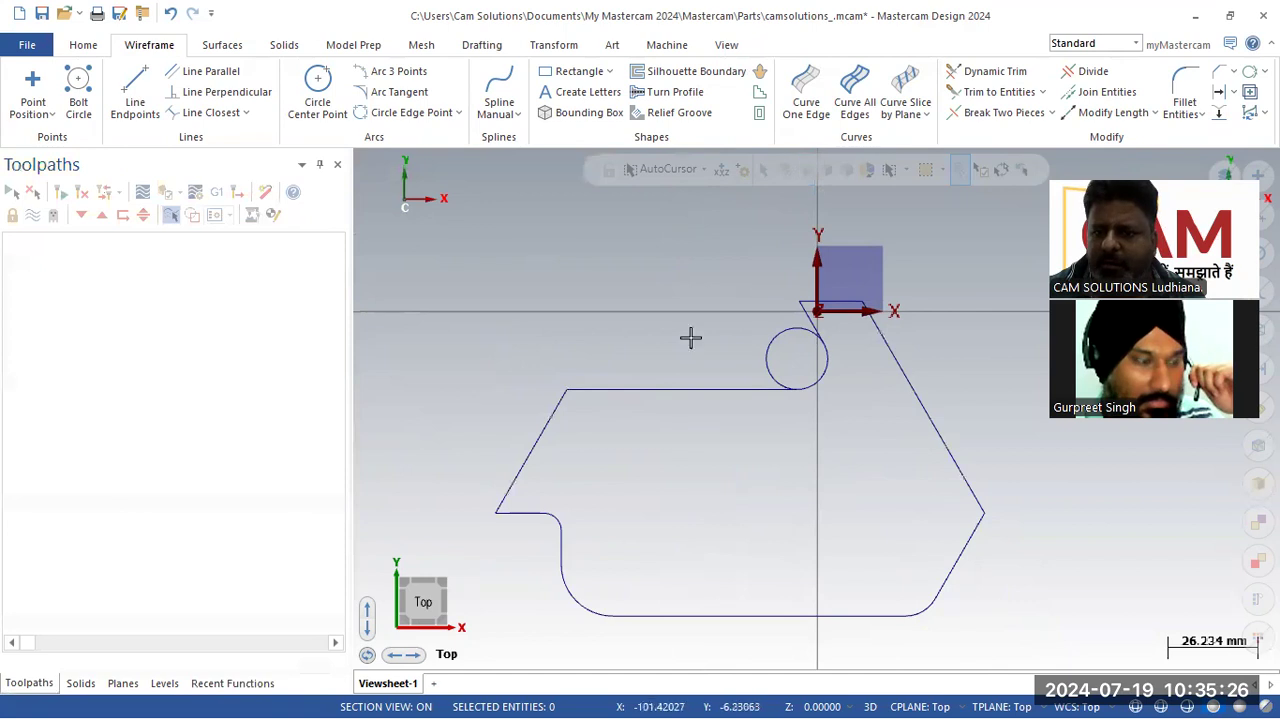
Step: Trim away the unused portion of the R9 circle to leave the fillet arc
left_click(1091, 71)
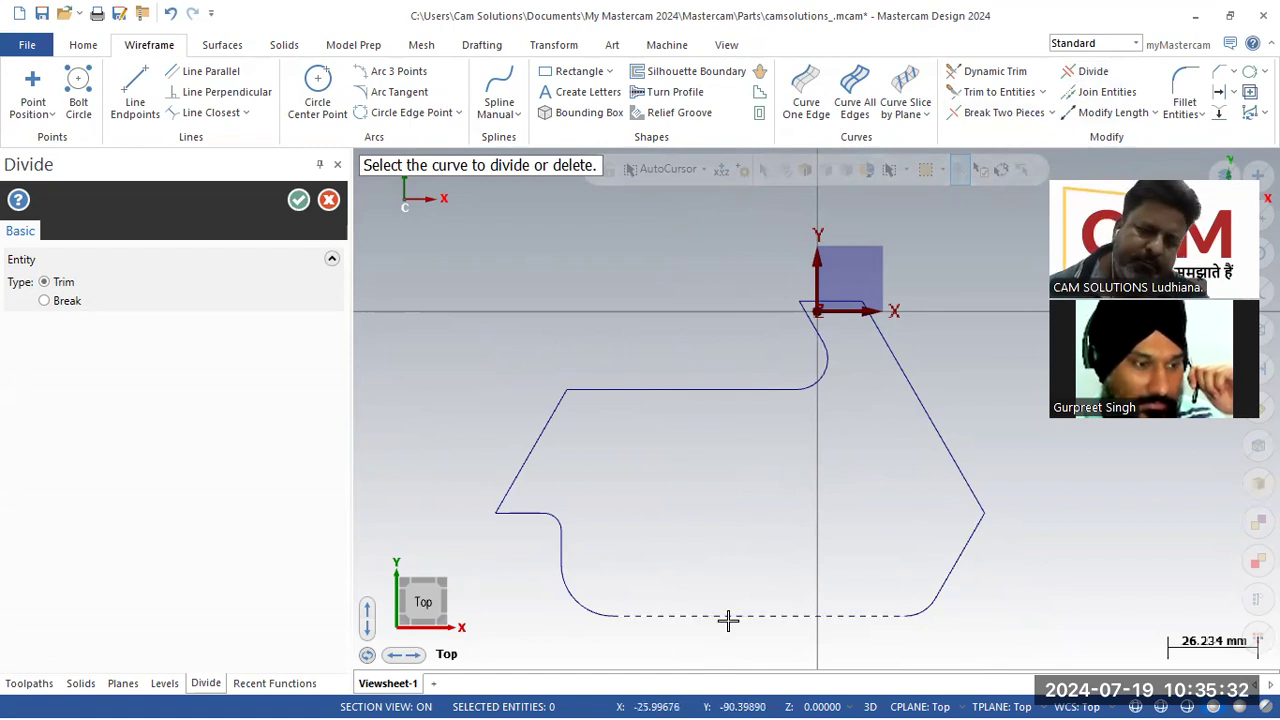
left_click(298, 200)
right_click(486, 303)
key("Escape")
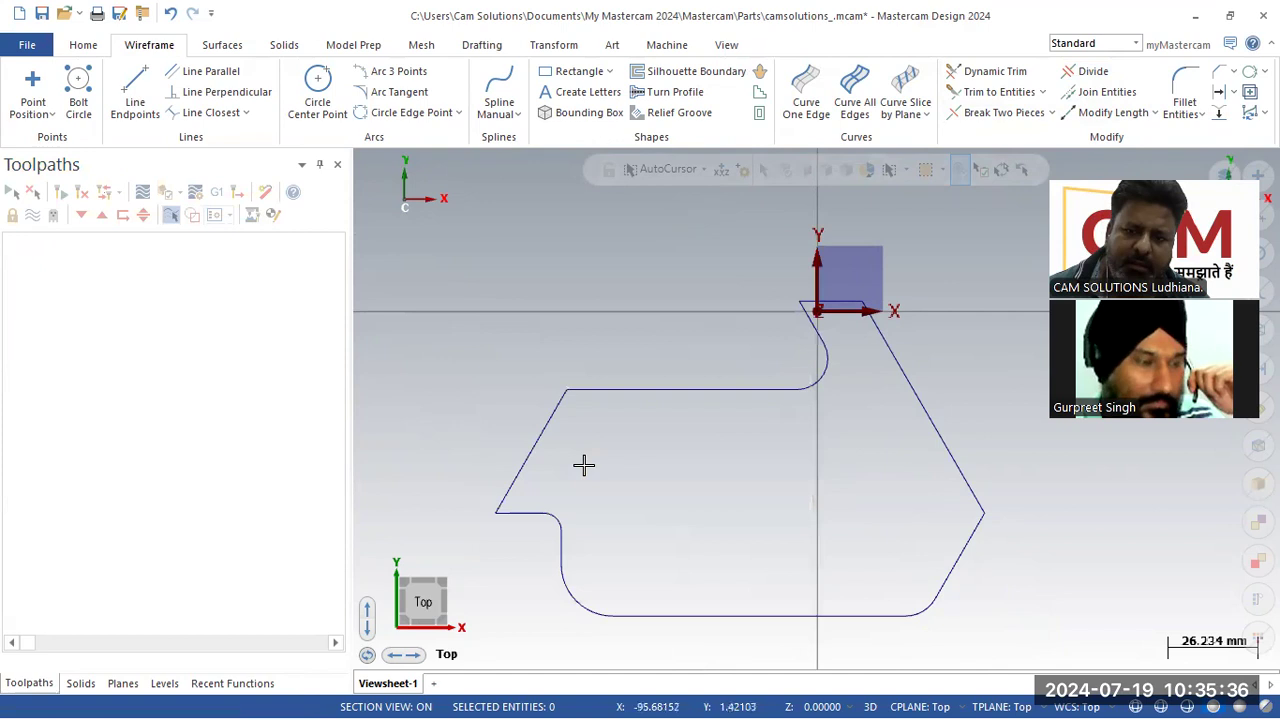
key("alt+7")
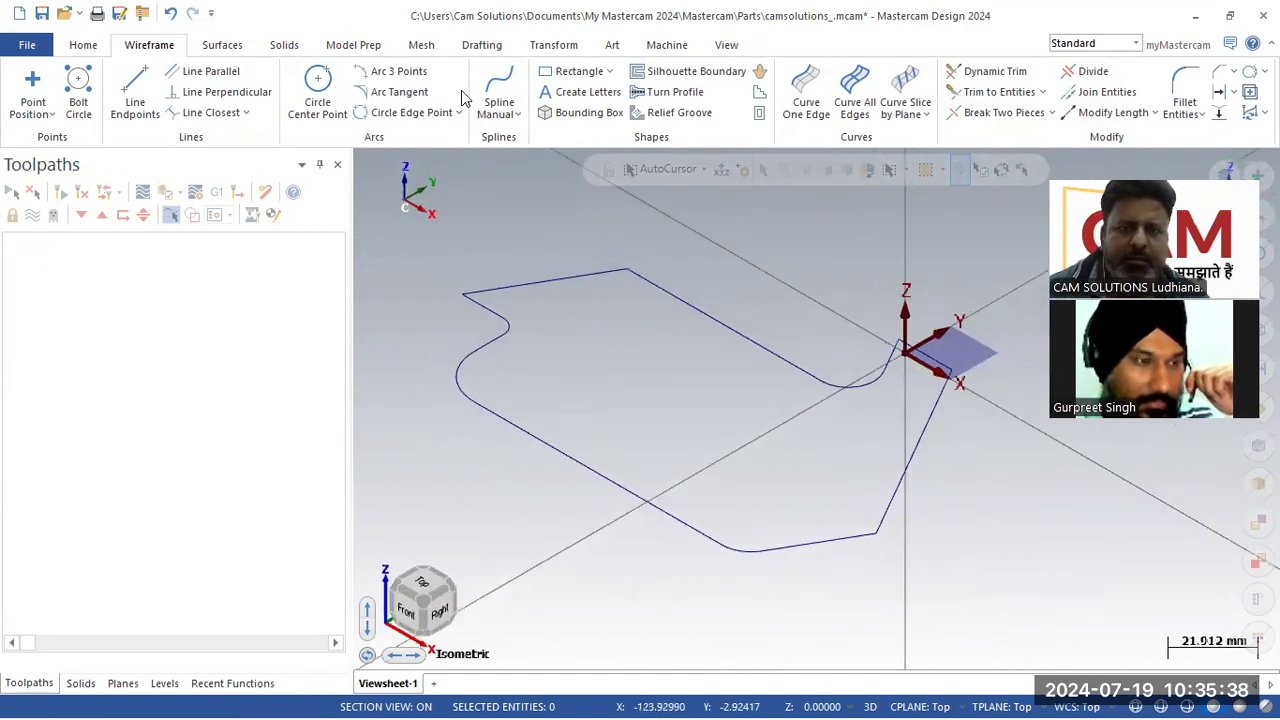
Step: Create a 2D Contour toolpath on the profile chain with compensation type set to Off
left_click(51, 118)
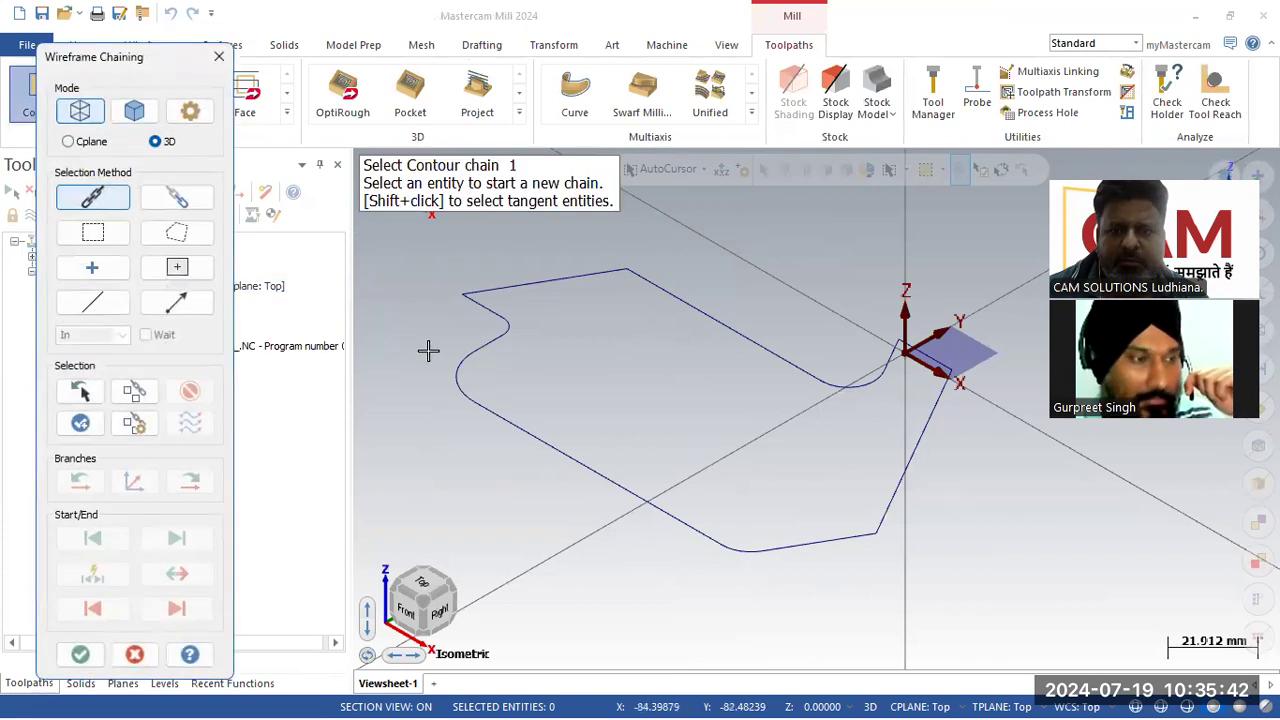
left_click(500, 290)
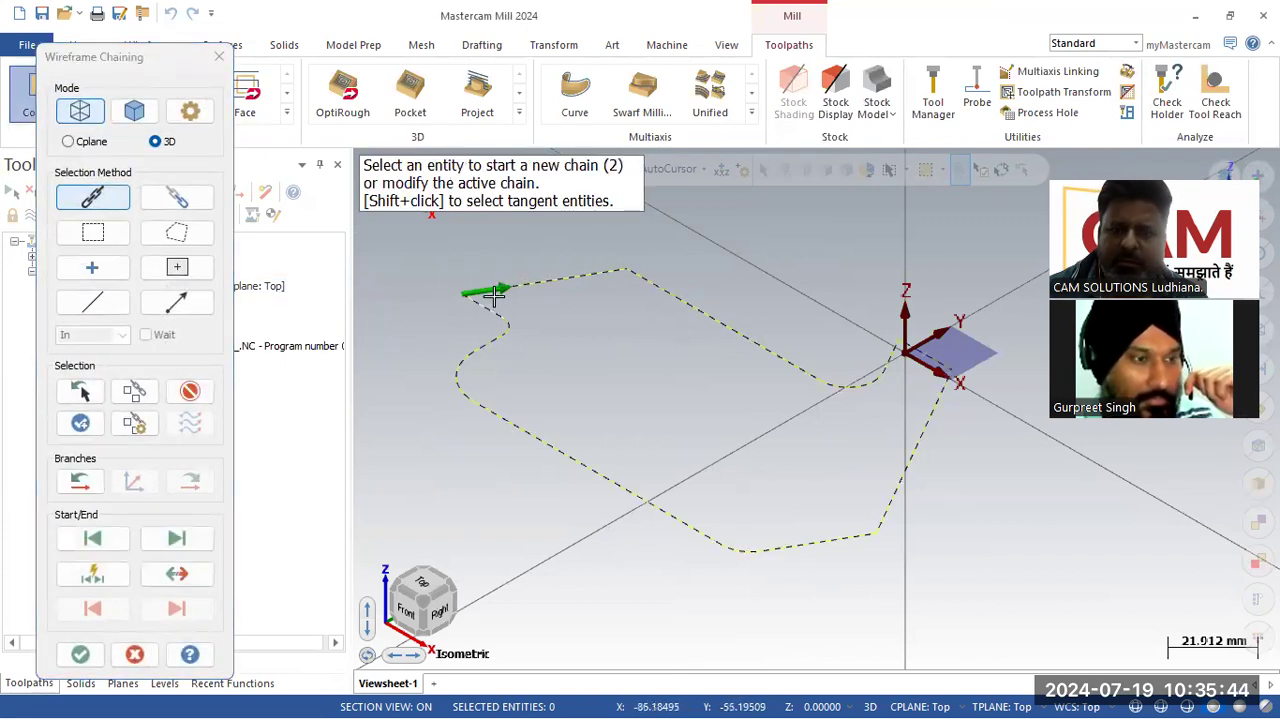
left_click(82, 655)
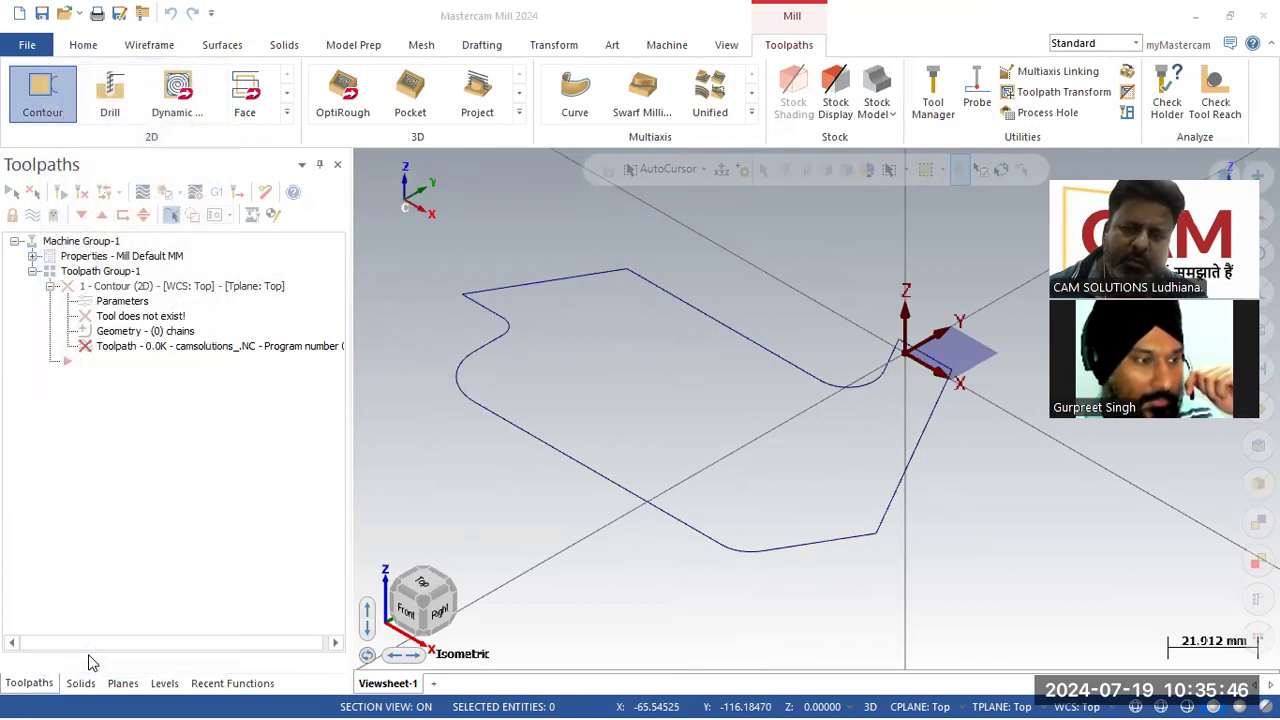
left_click(172, 149)
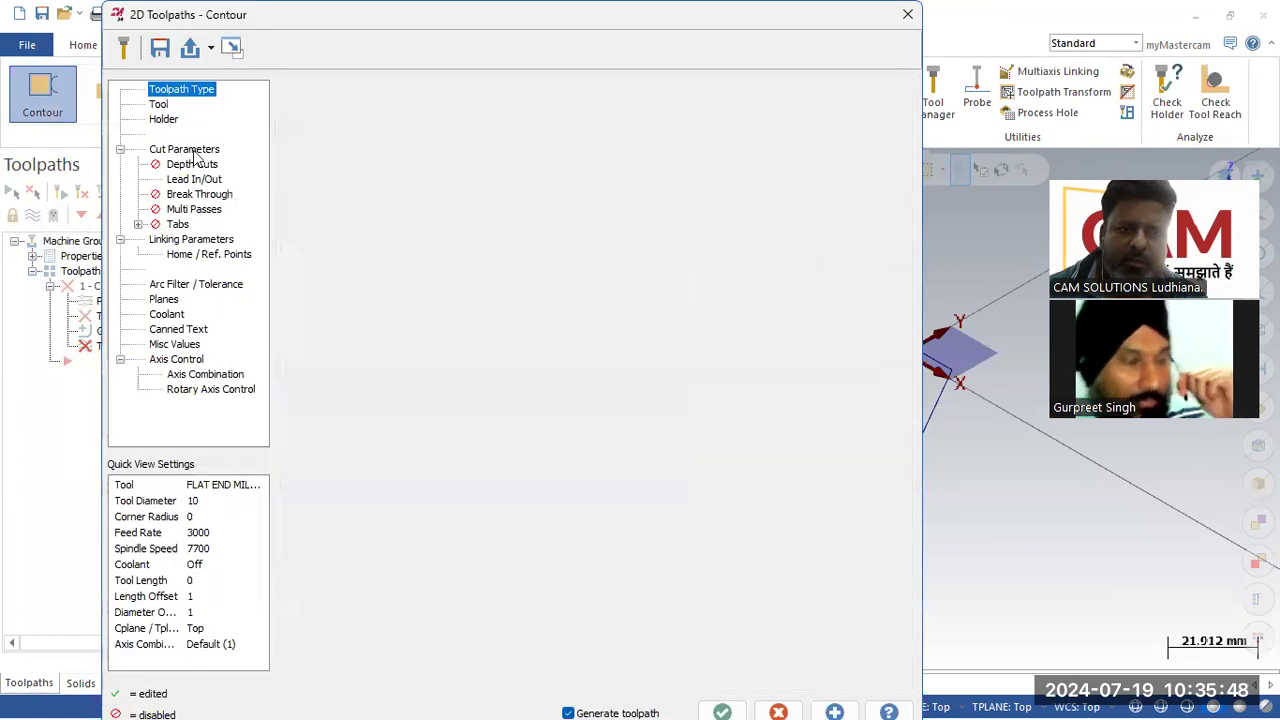
left_click(490, 124)
left_click(488, 221)
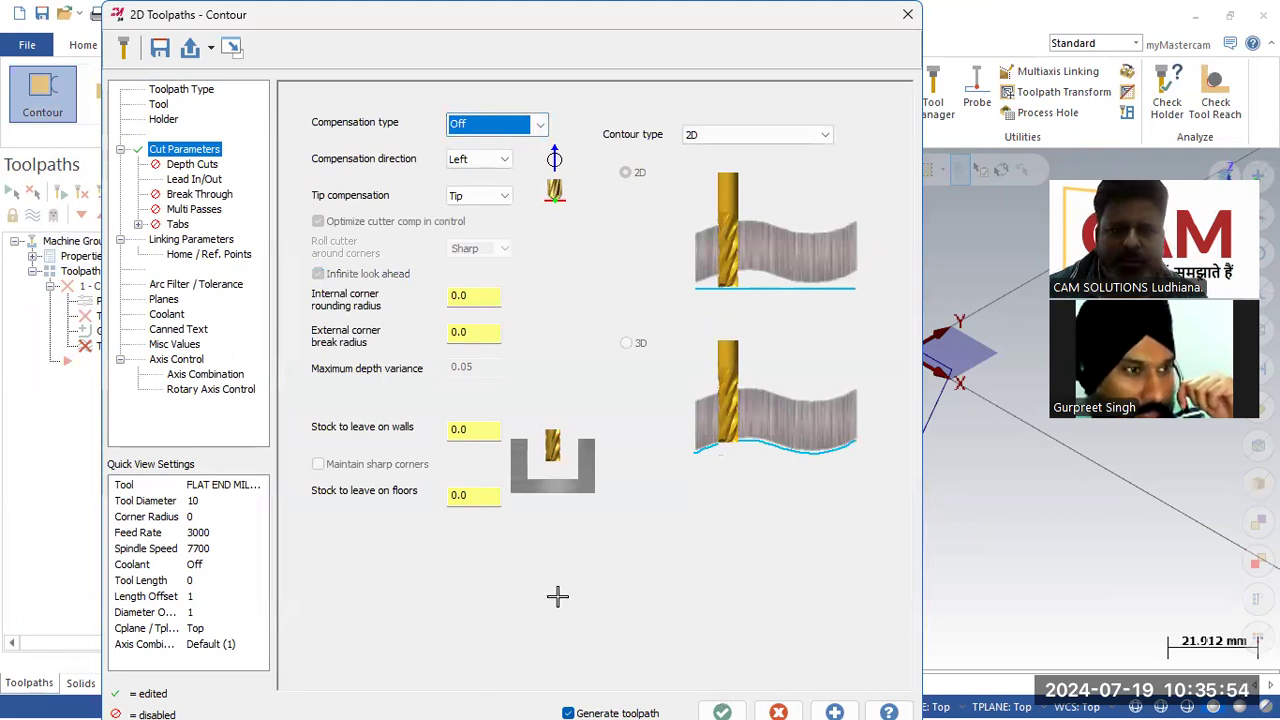
left_click(722, 712)
Step: Backplot the contour toolpath to review the tool motion along the profile
left_click(203, 348)
left_click(361, 160)
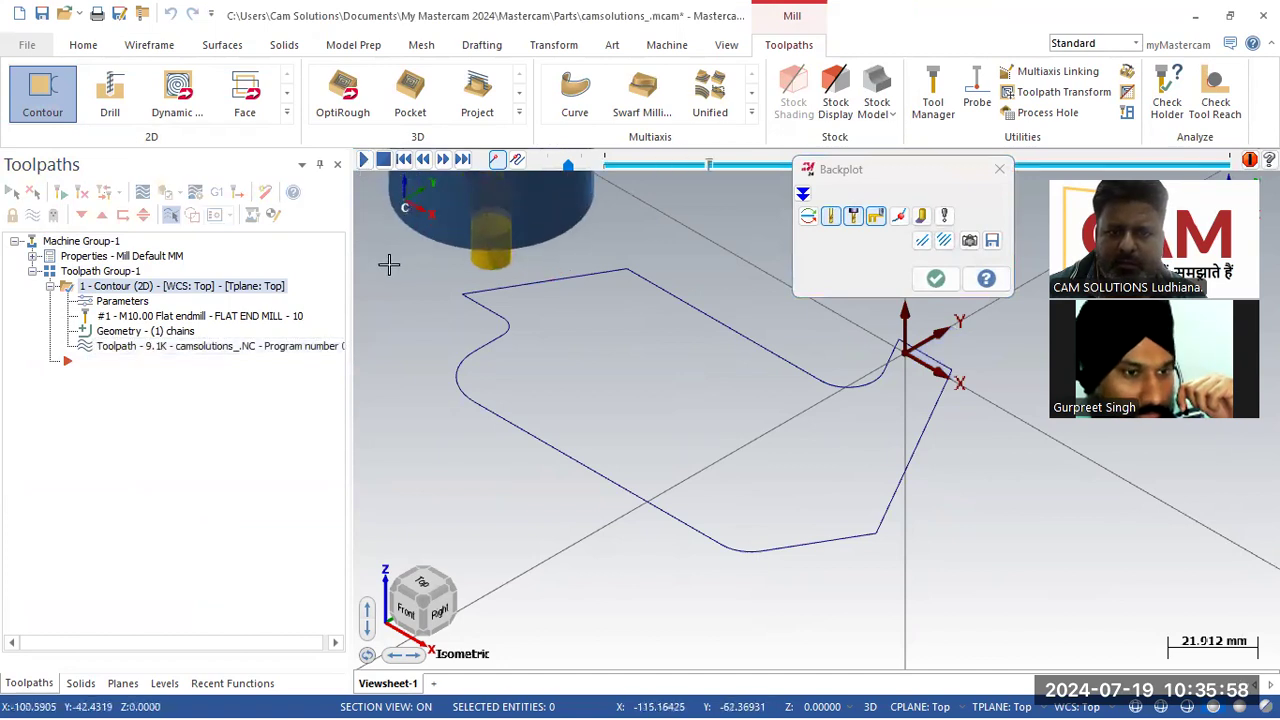
scroll(694, 343, "up", 3)
middle_click_drag(680, 340, 717, 349)
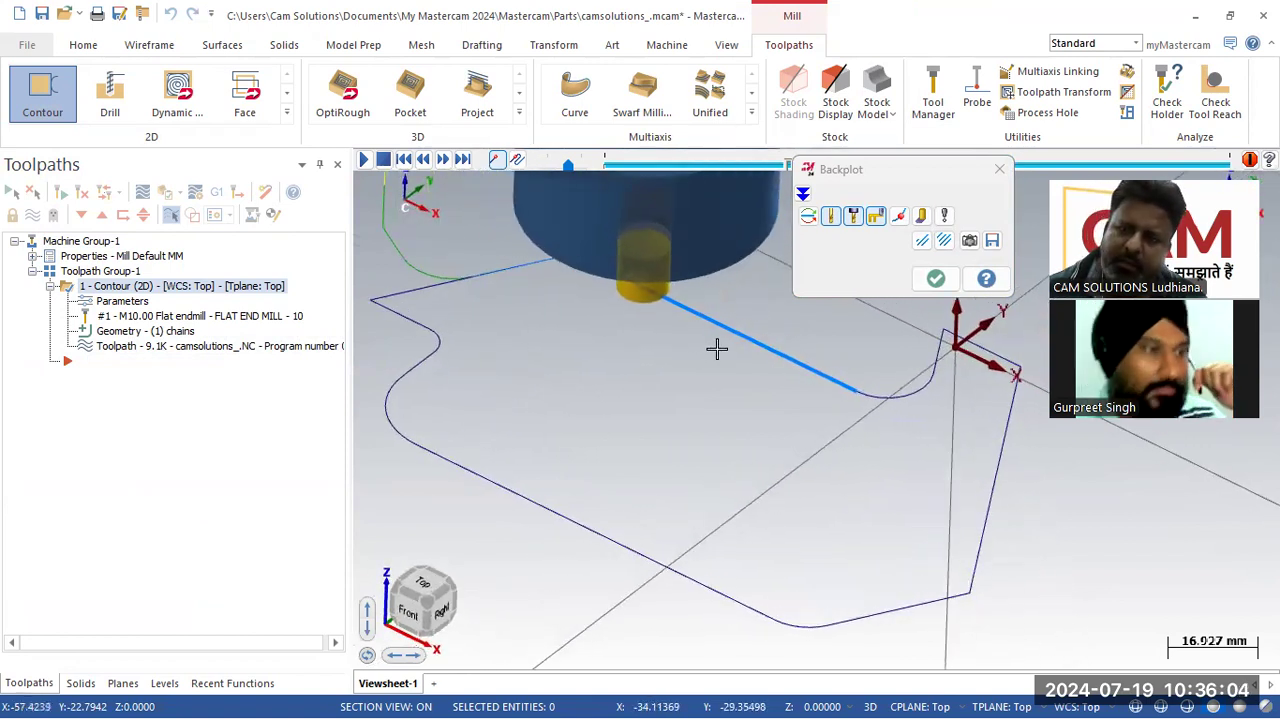
left_click(935, 278)
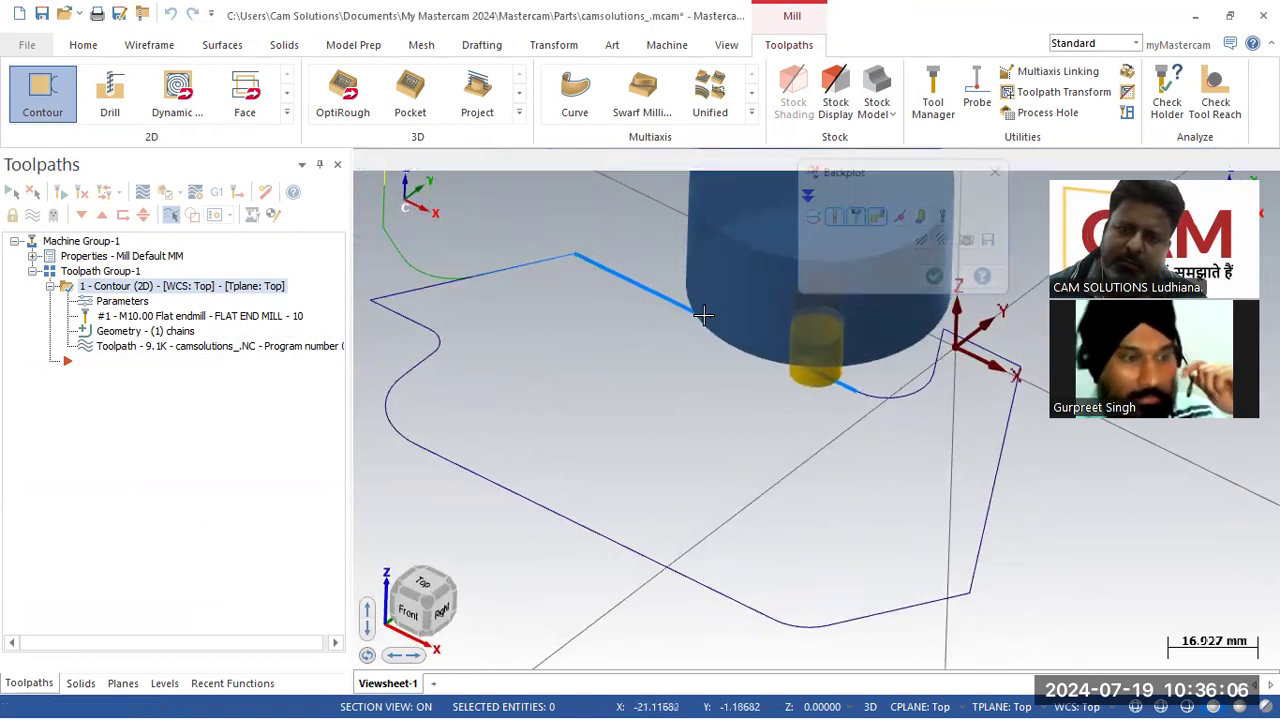
Step: Change the contour toolpath's tool to the 4 mm flat end mill from the tool library
left_click(122, 301)
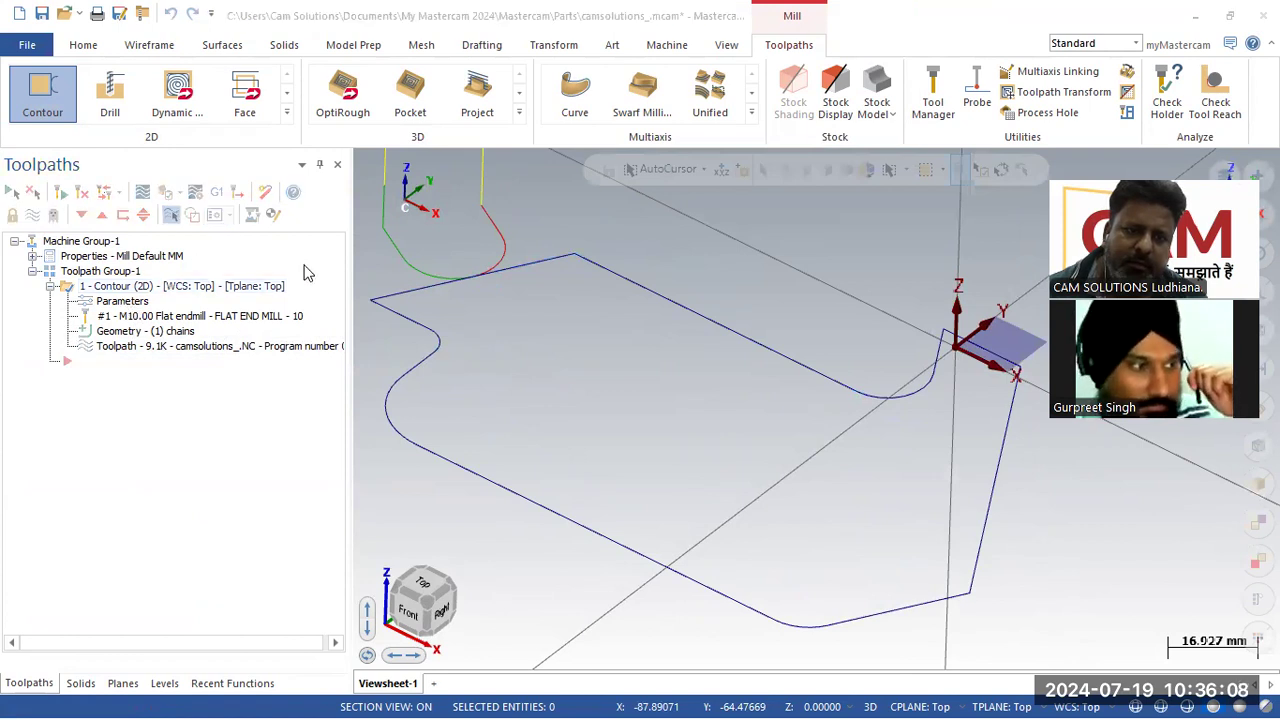
left_click(159, 105)
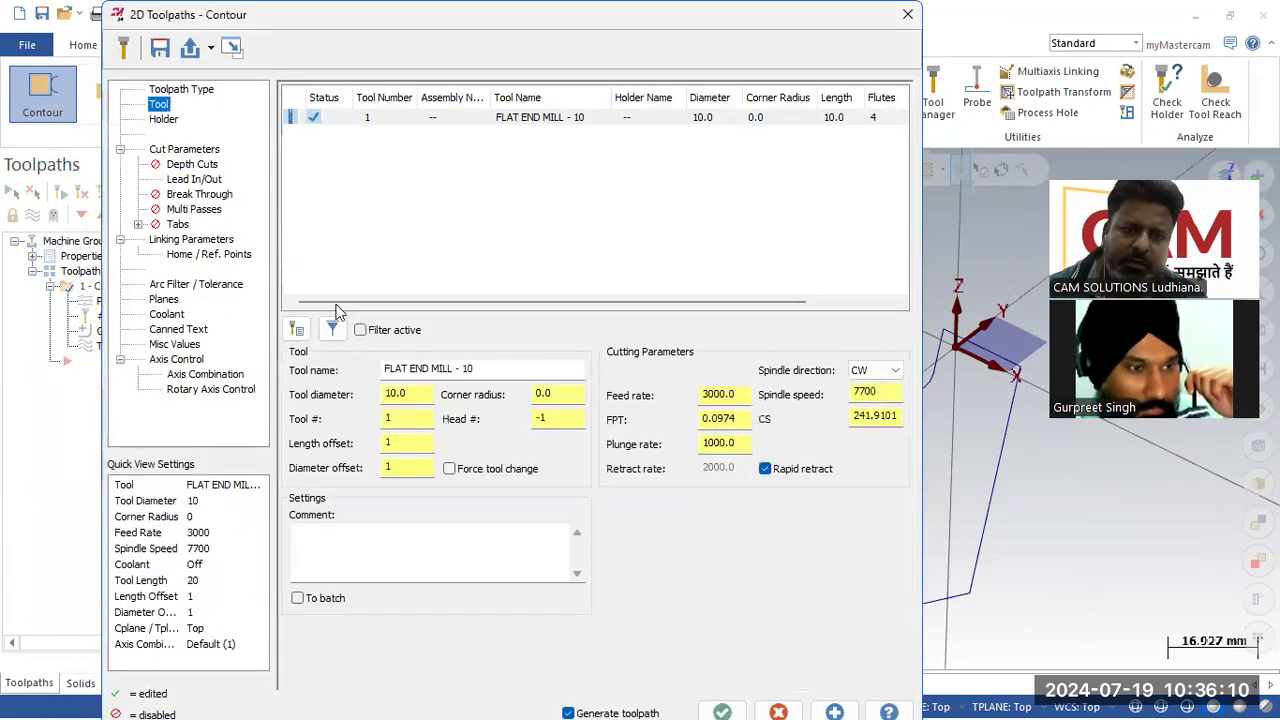
left_click(297, 329)
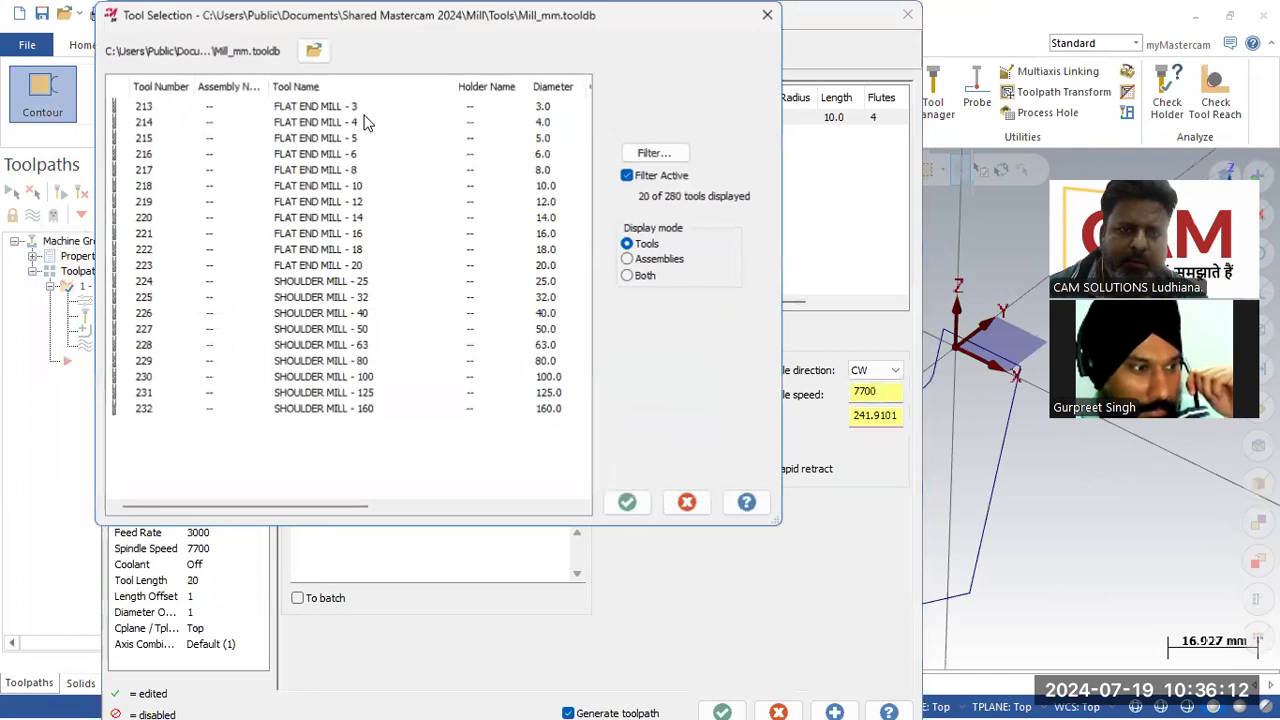
left_click(627, 502)
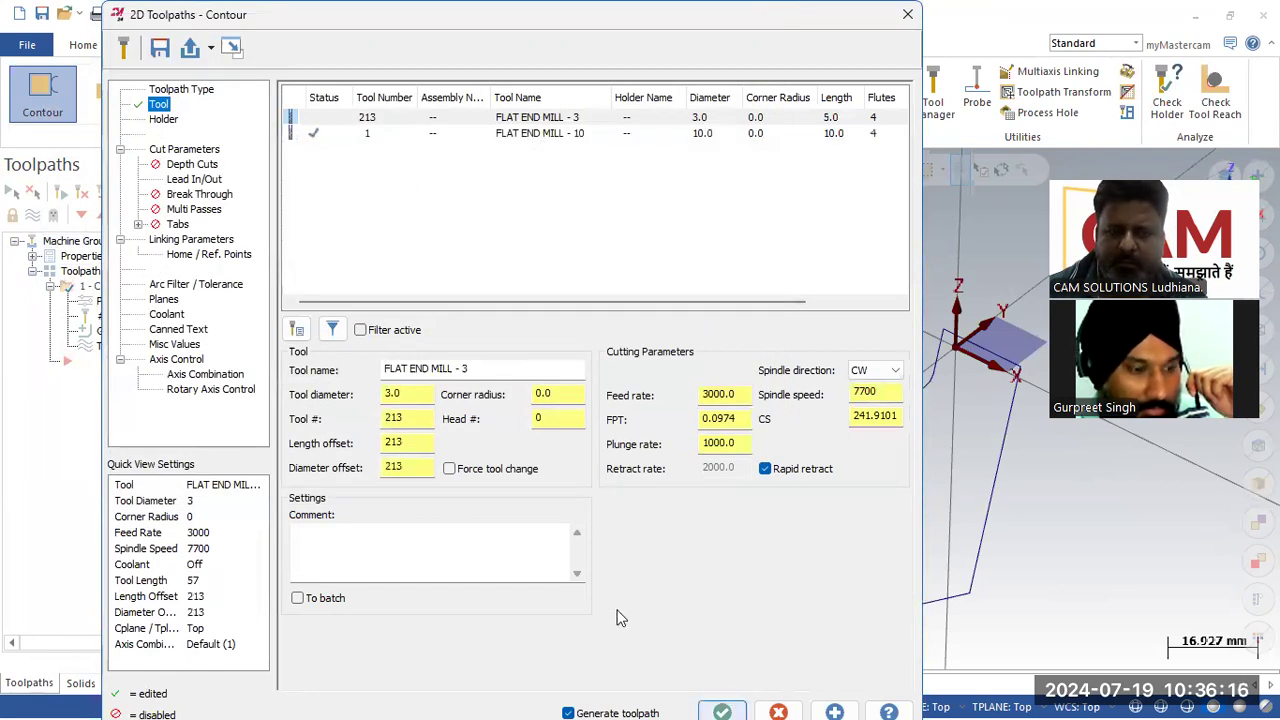
left_click(296, 331)
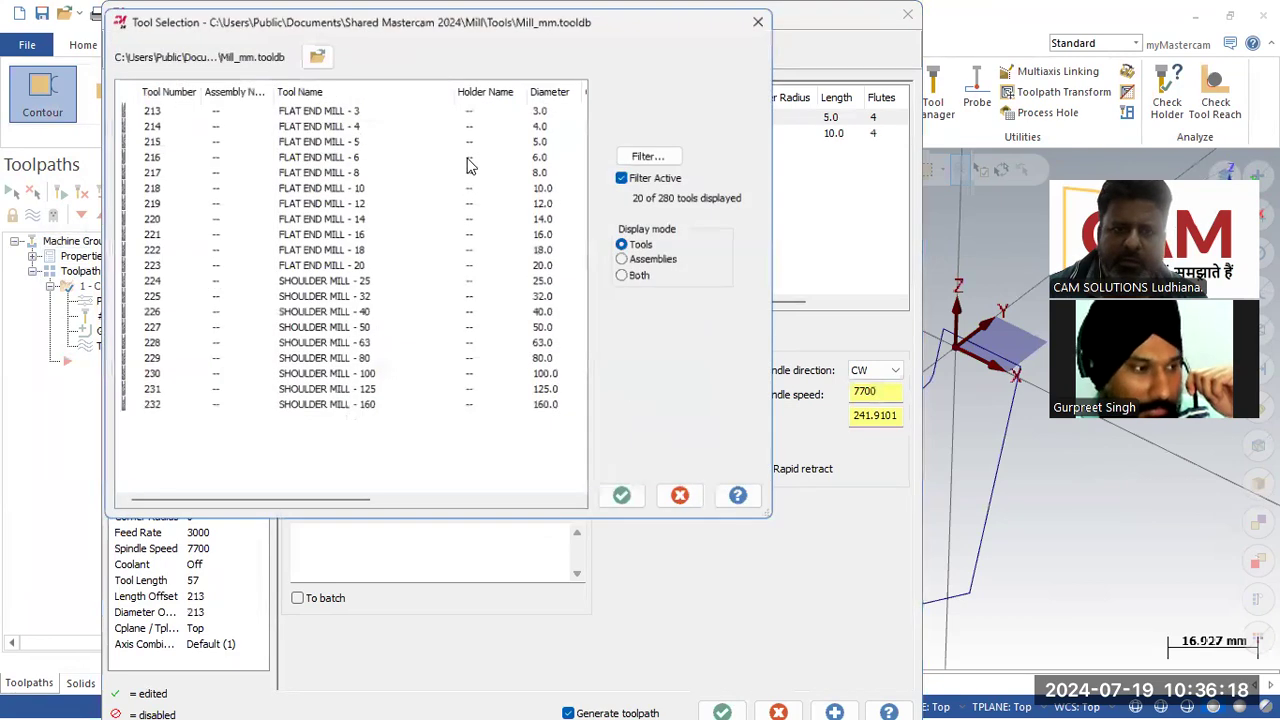
left_click(627, 502)
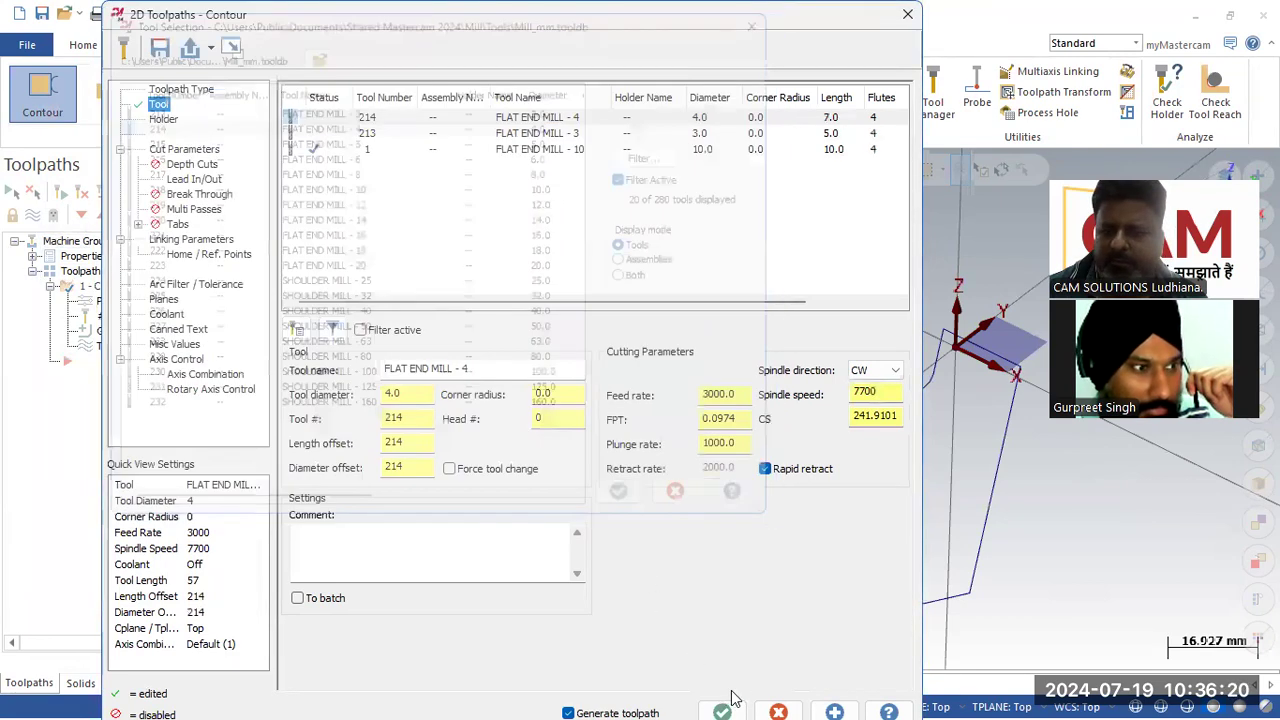
left_click(721, 711)
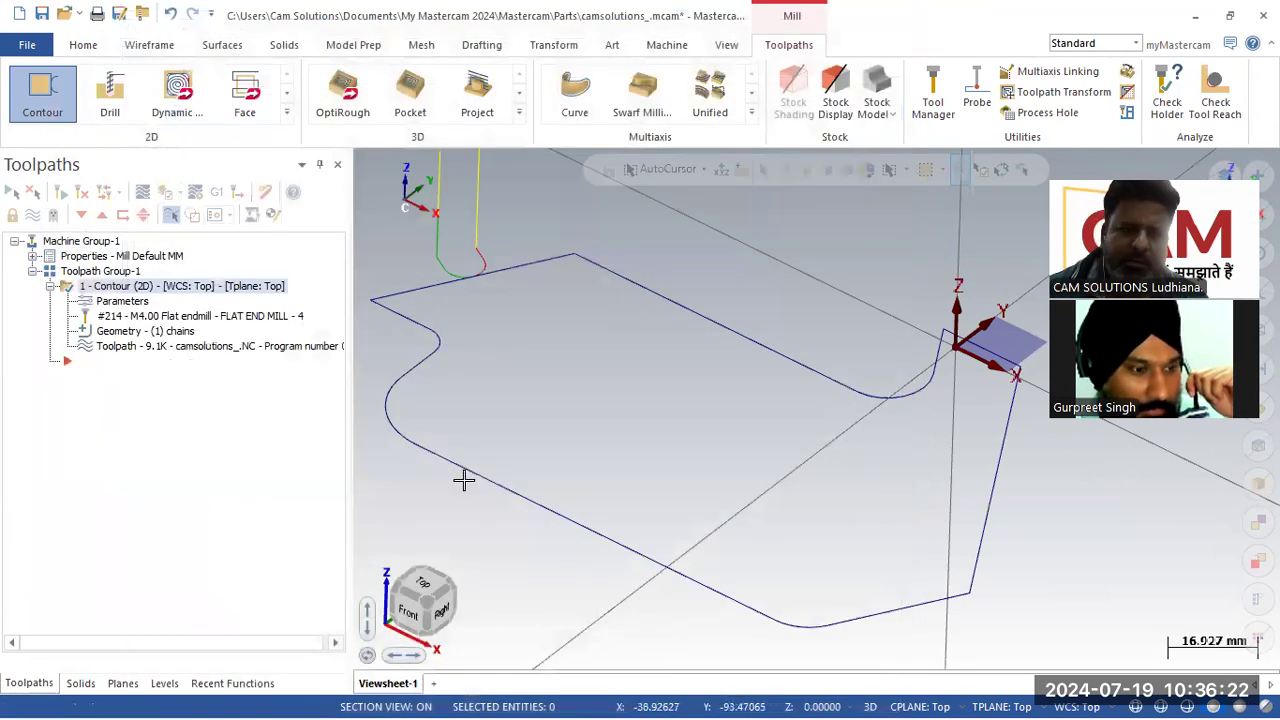
Step: Disable lead in/out moves on the contour toolpath
left_click(128, 301)
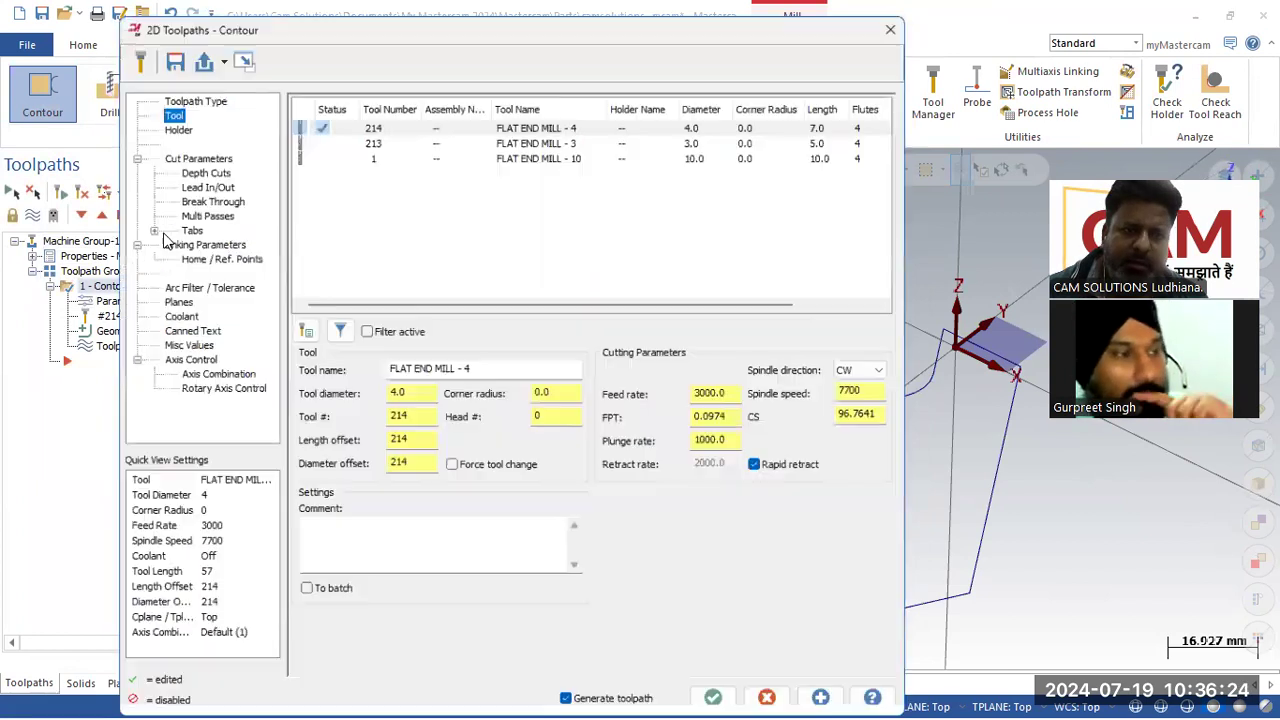
left_click(200, 179)
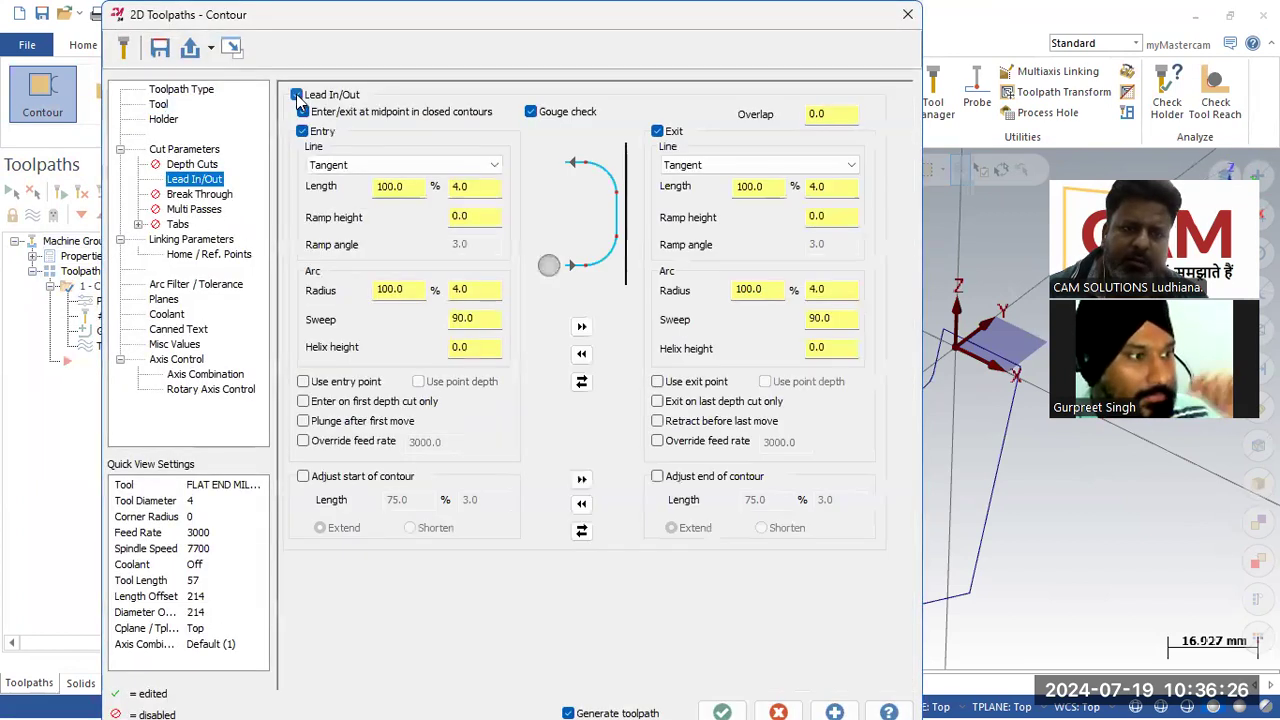
left_click(721, 710)
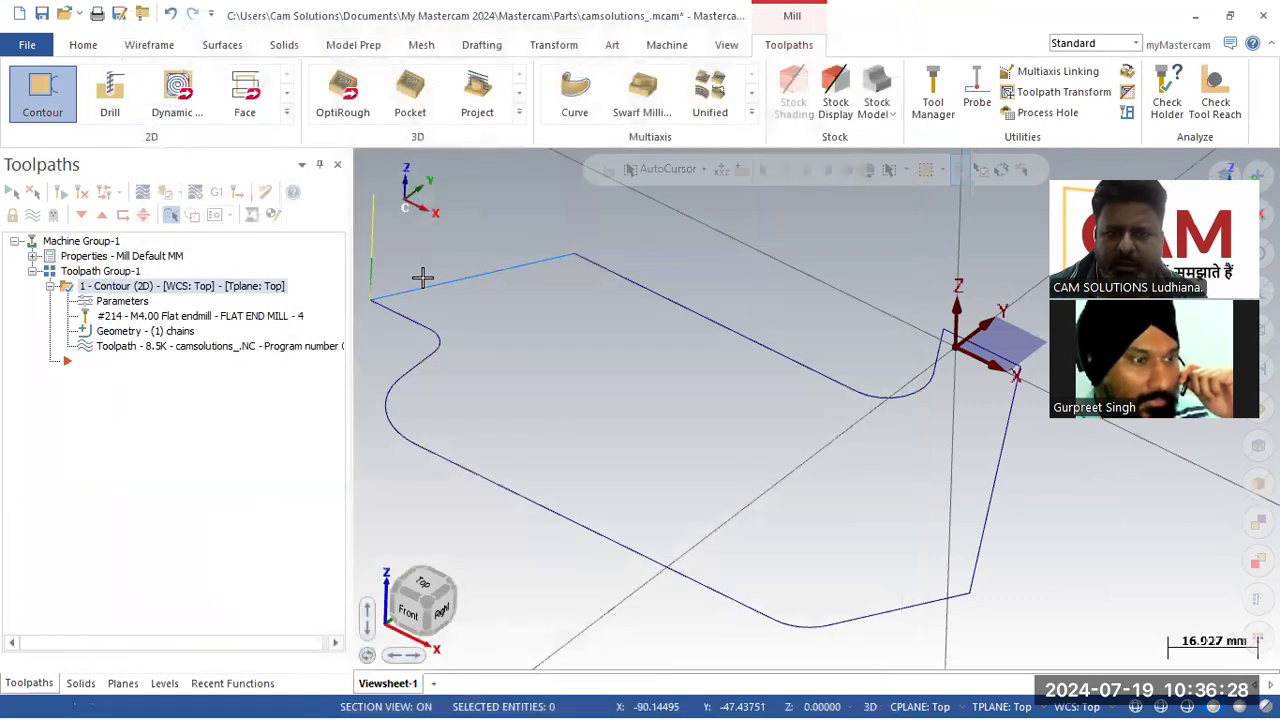
Step: Backplot the regenerated contour toolpath to review the tool motion
scroll(756, 422, "down", 1)
left_click(234, 348)
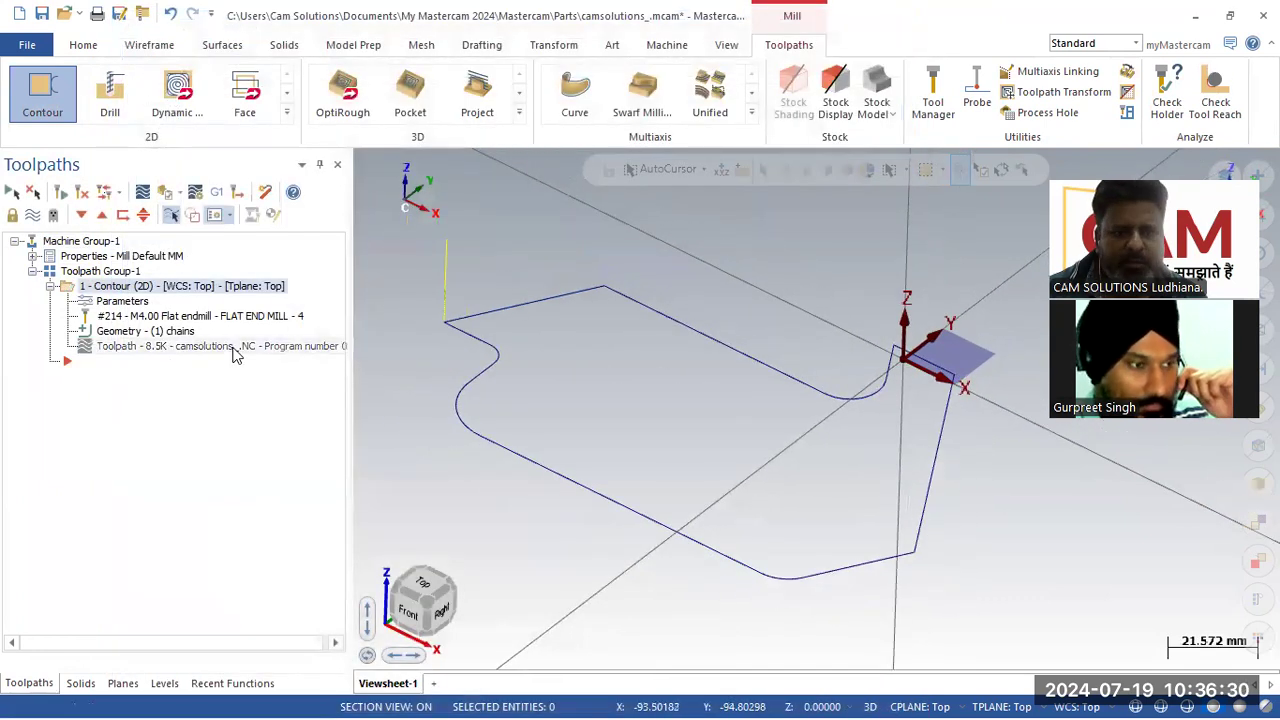
left_click(363, 160)
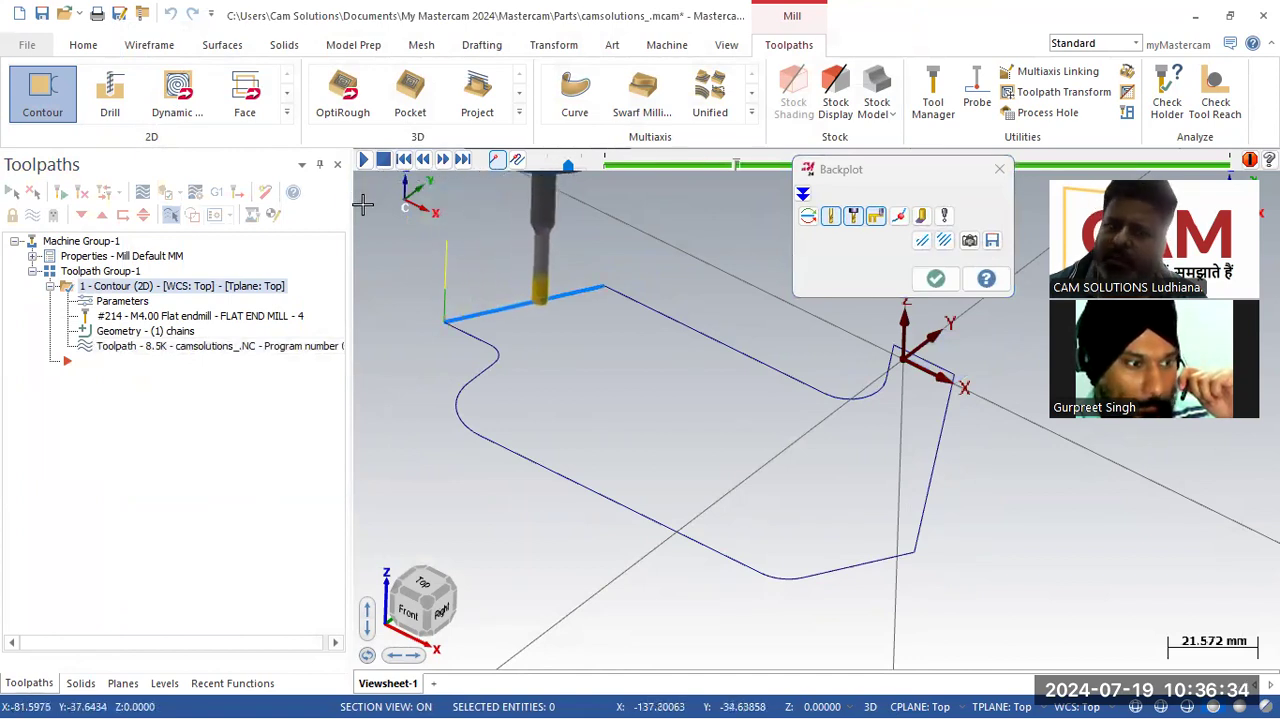
left_click(936, 280)
Step: Set the contour's compensation type to Computer with compensation direction Right
left_click(122, 302)
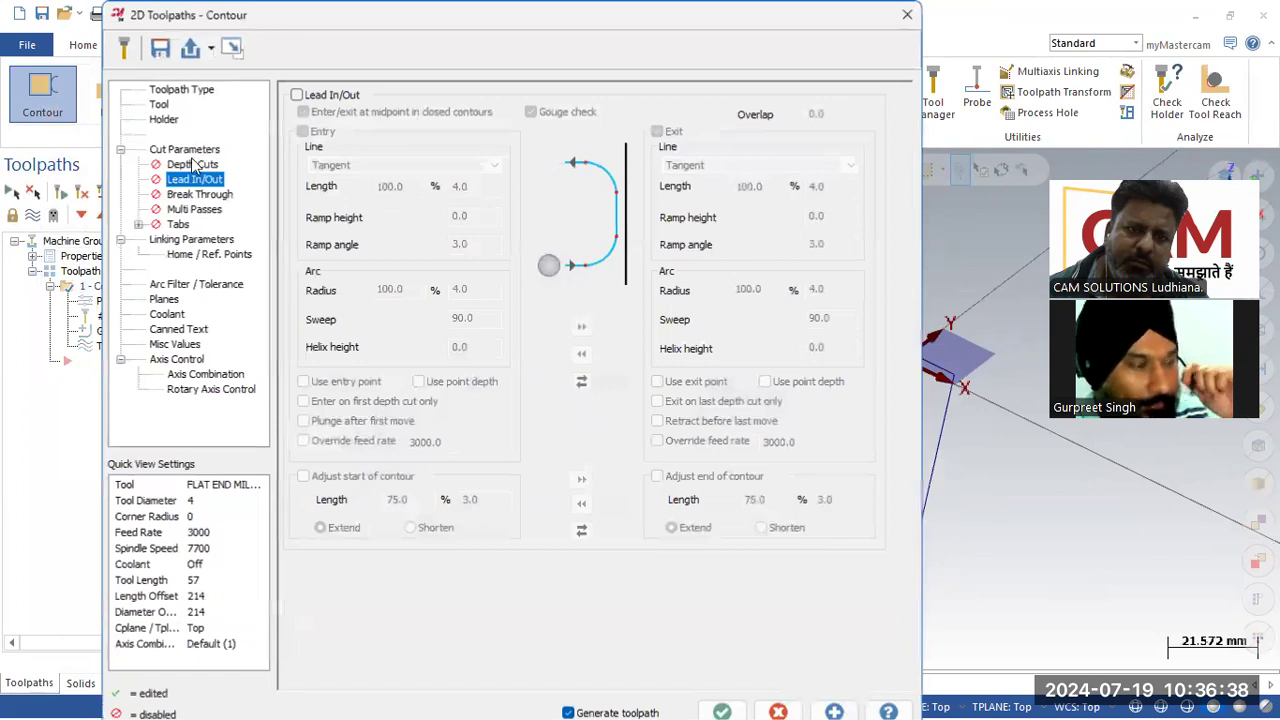
left_click(192, 164)
left_click(497, 123)
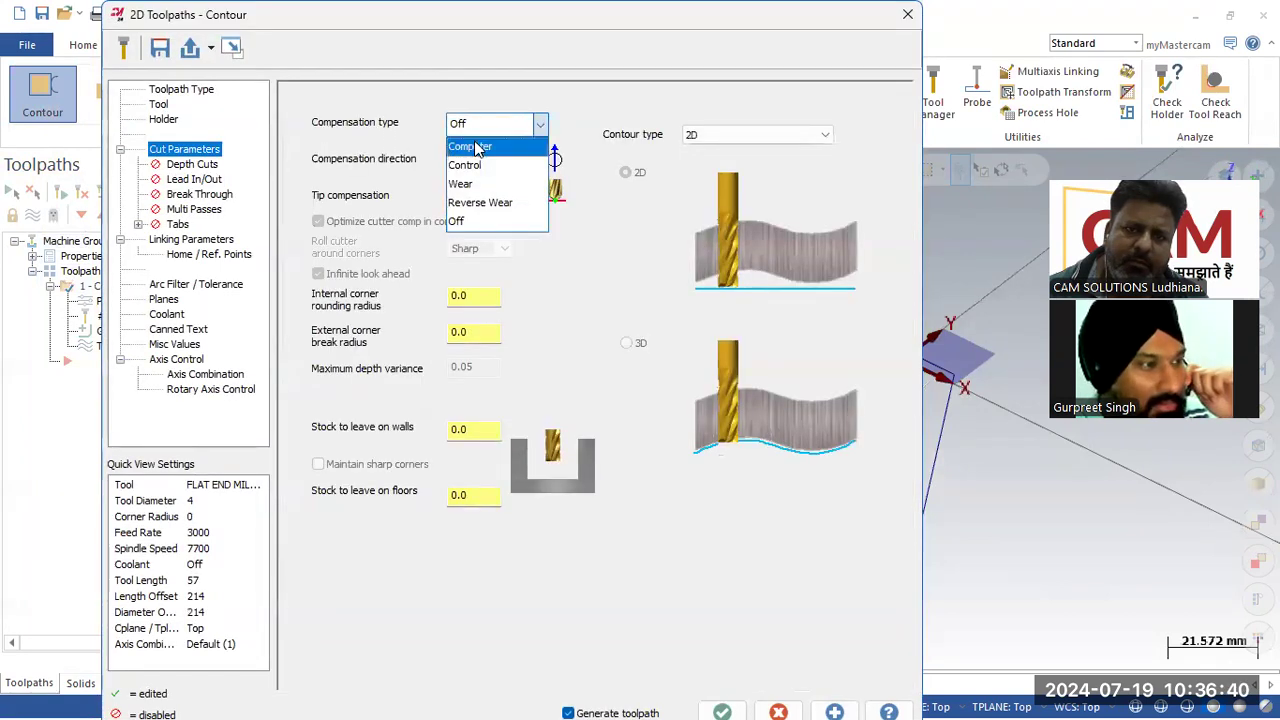
left_click(480, 146)
left_click(482, 168)
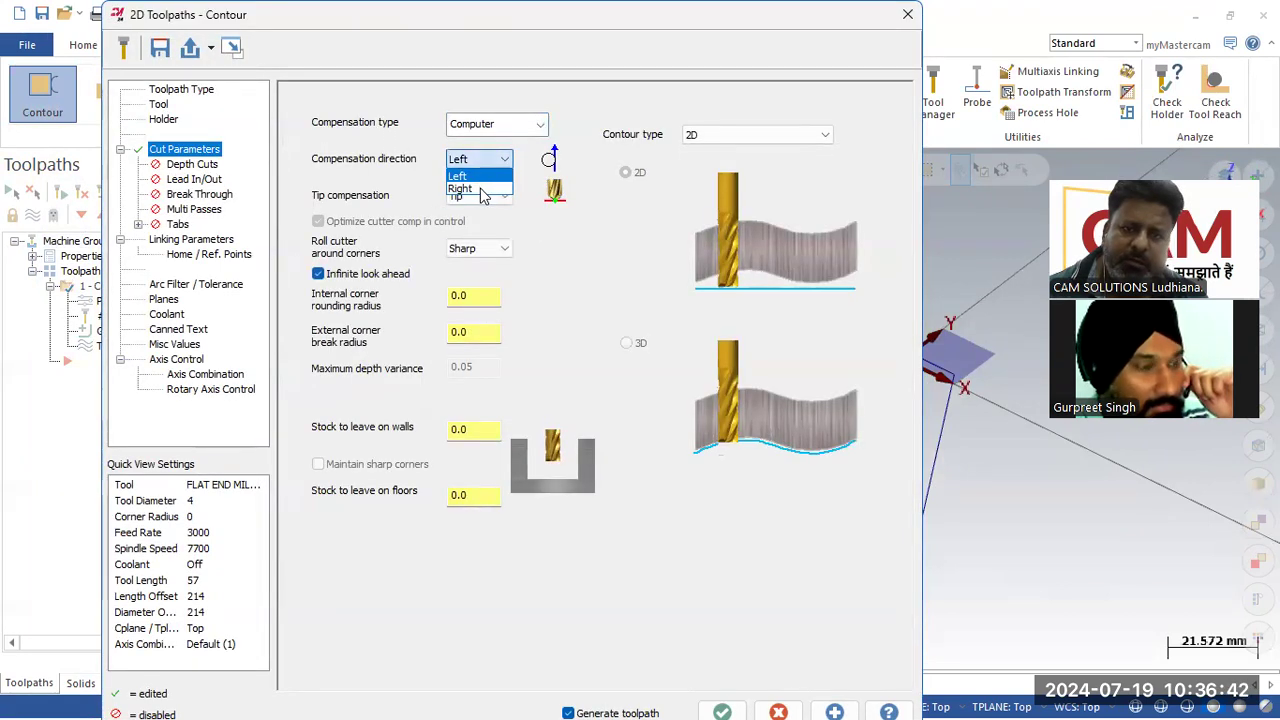
left_click(481, 189)
left_click(724, 705)
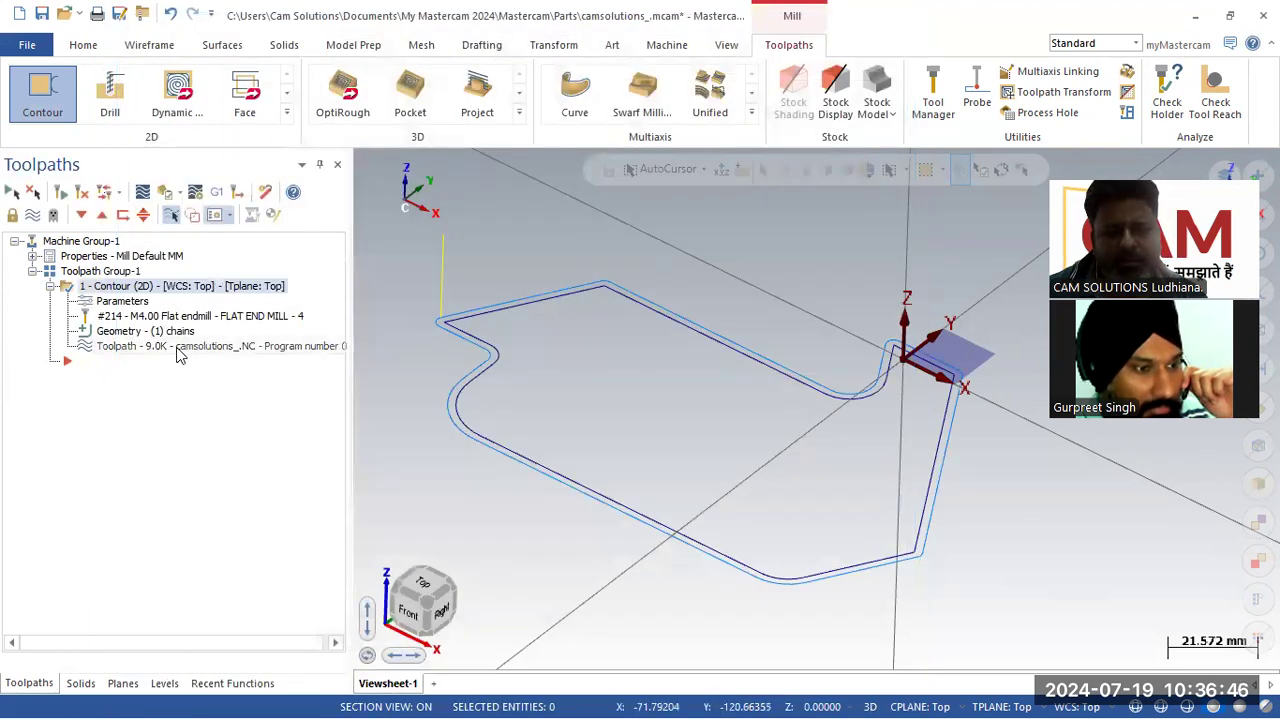
Step: Set compensation type back to Off and set internal corner rounding and external corner break radii to 3
left_click(143, 303)
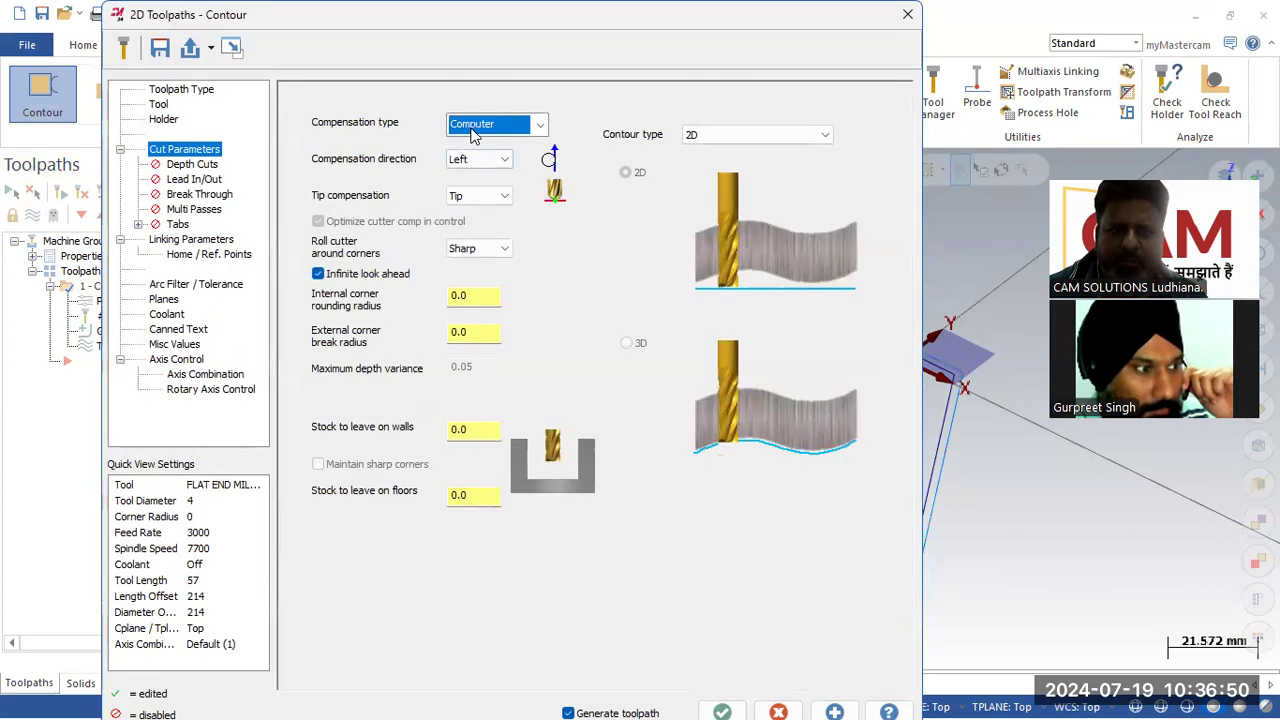
left_click(478, 128)
left_click(478, 221)
left_click(722, 710)
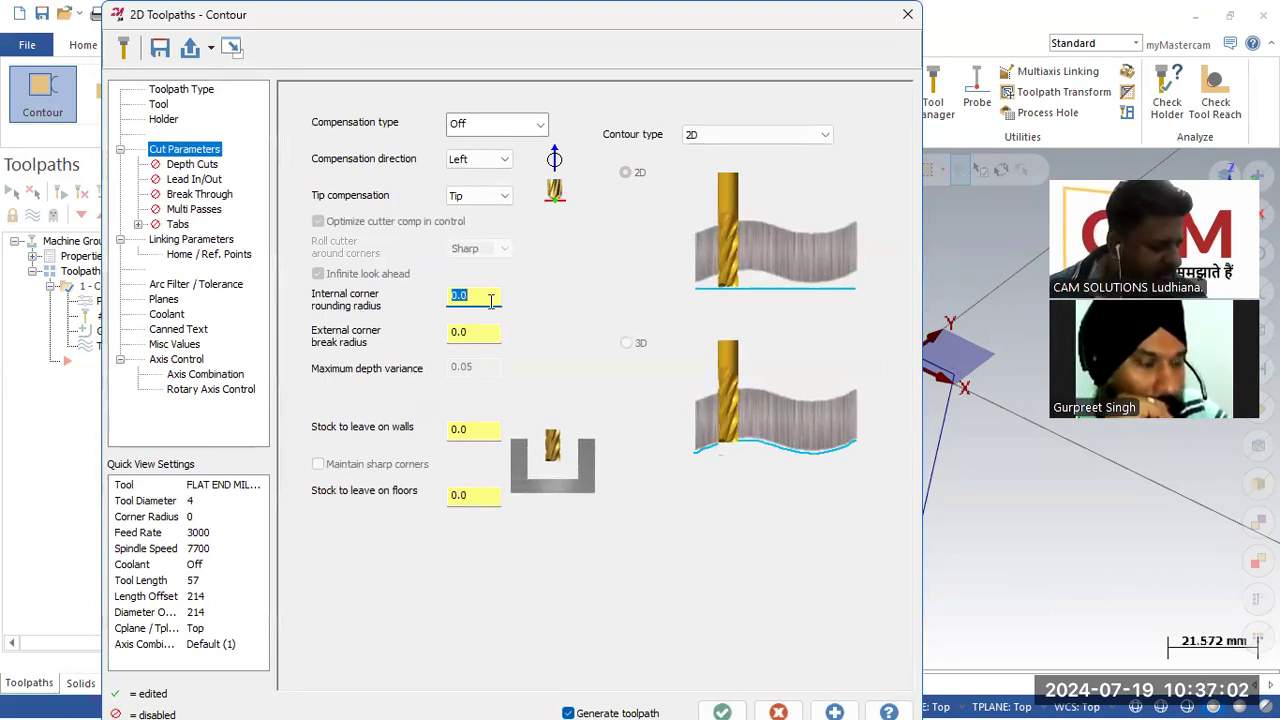
left_click(479, 329)
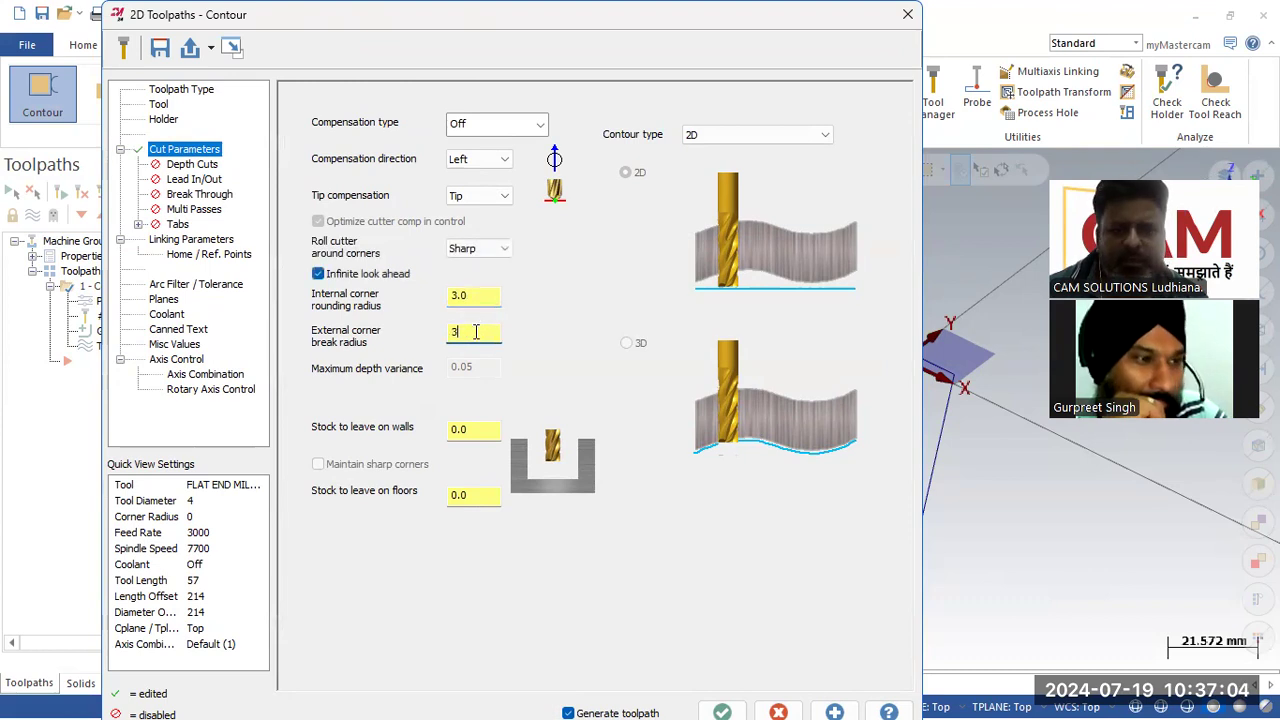
type("3")
left_click(722, 711)
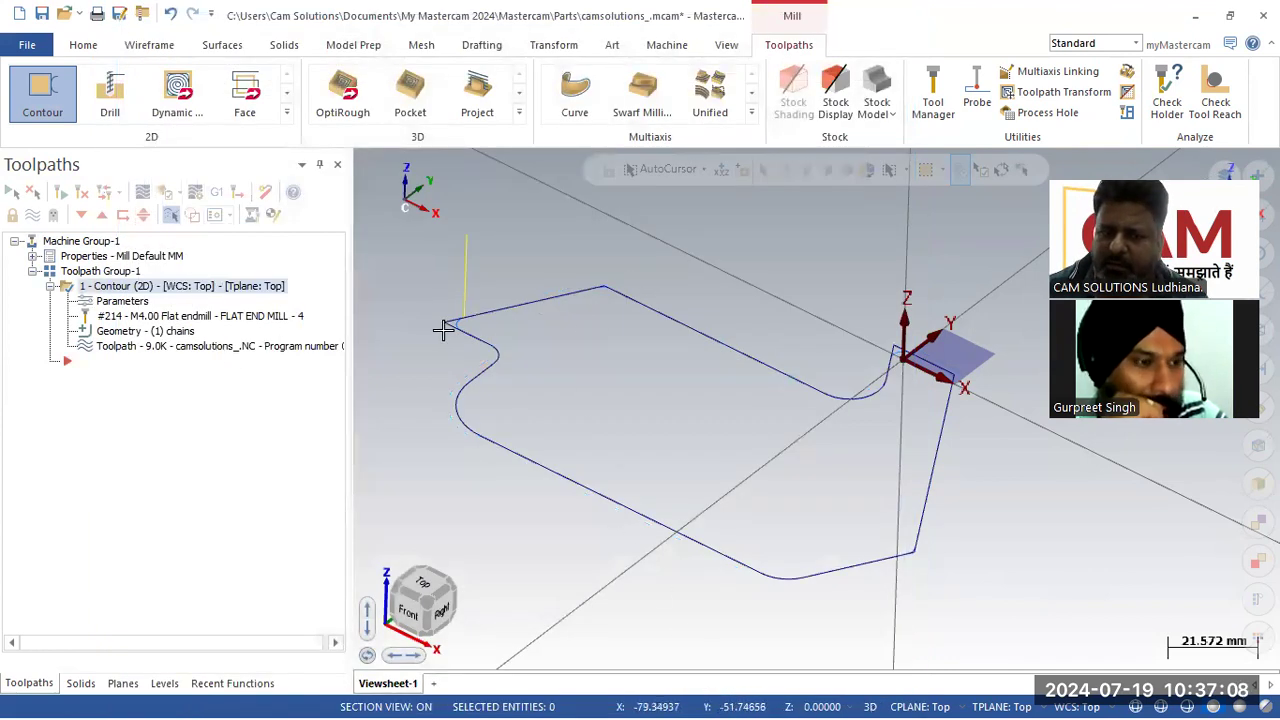
Step: Zoom in to examine the toolpath around the profile corners
scroll(442, 331, "up", 7)
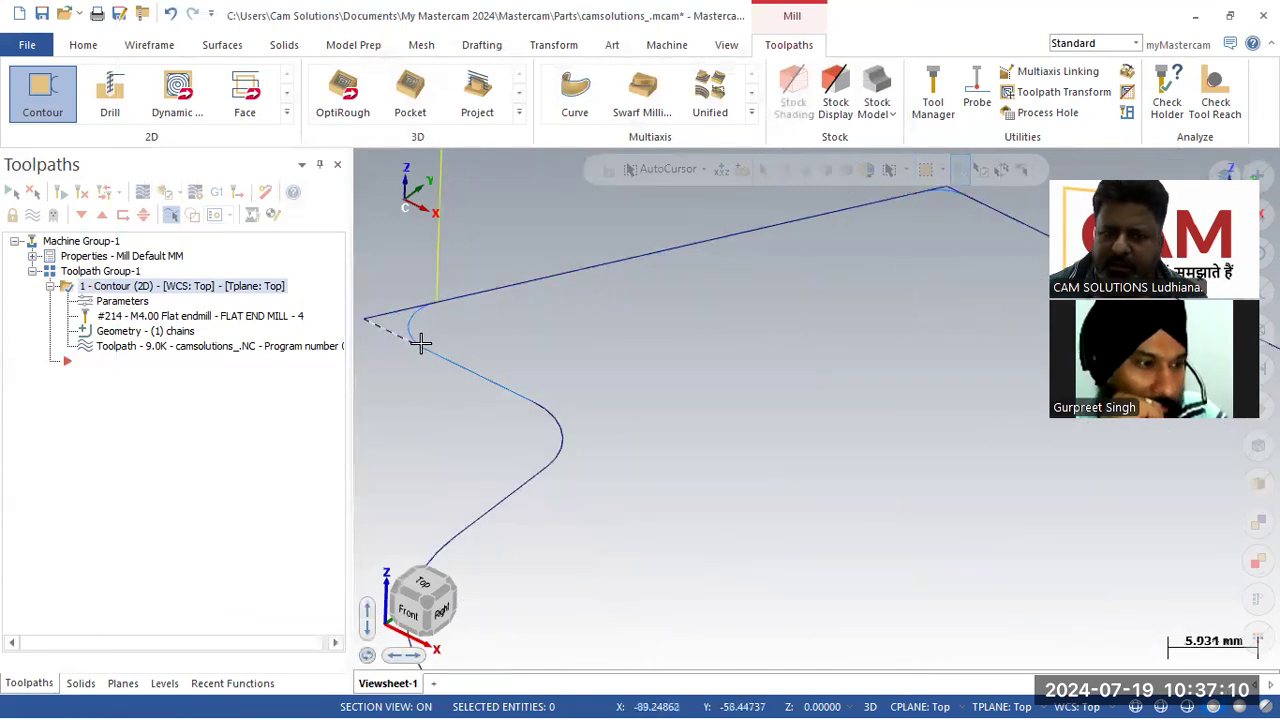
scroll(380, 360, "down", 1)
scroll(640, 320, "down", 1)
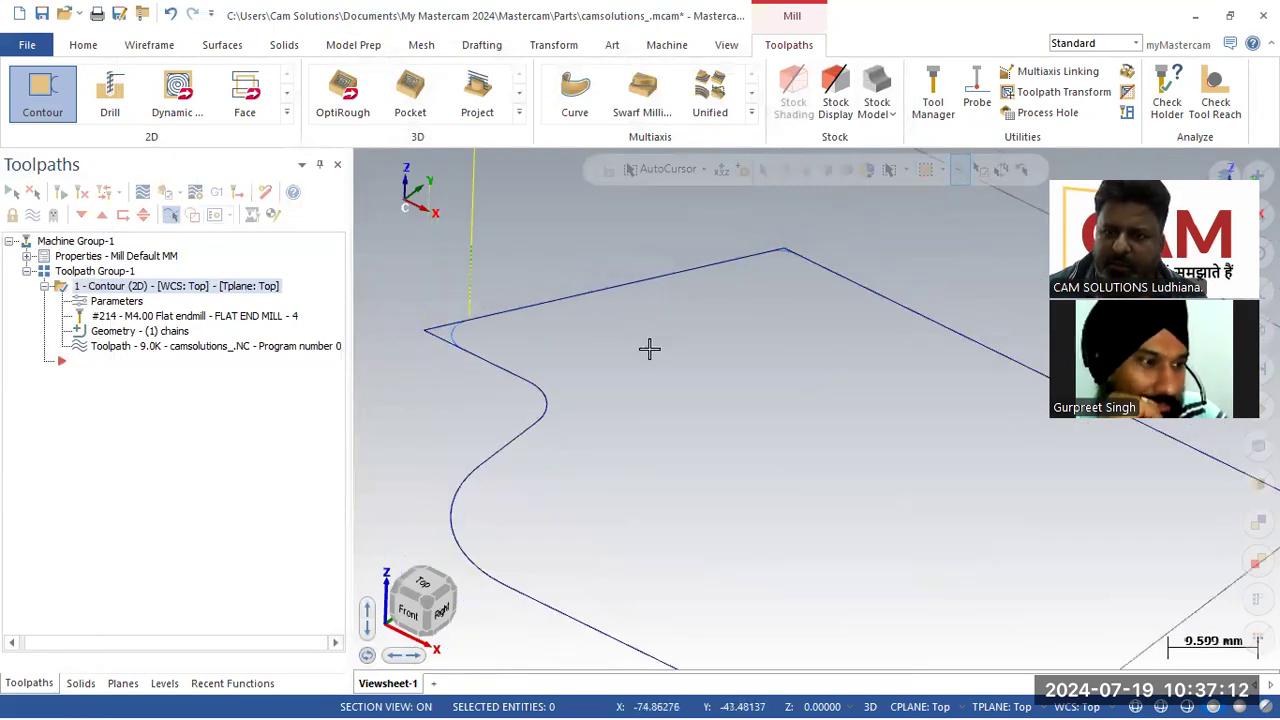
scroll(709, 409, "down", 1)
middle_click_drag(709, 409, 863, 636)
scroll(966, 597, "up", 6)
scroll(800, 580, "down", 6)
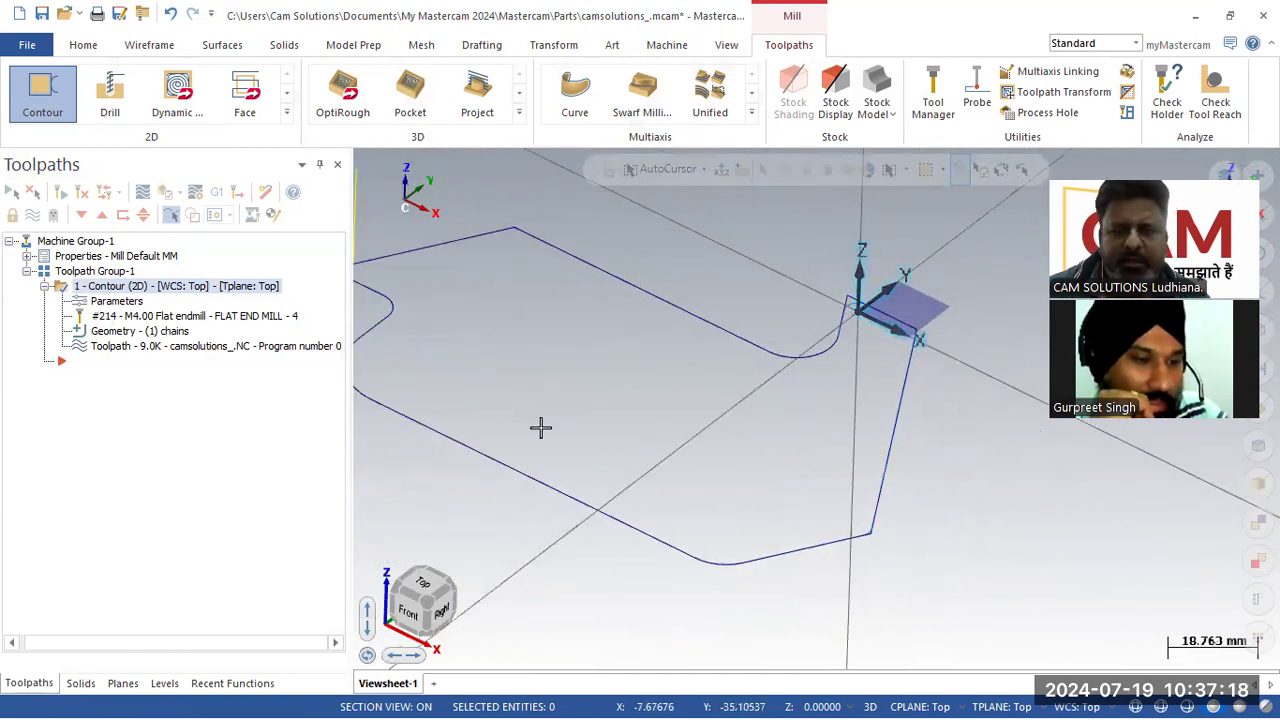
Step: Backplot the contour toolpath again to check the rounded corners
left_click(184, 351)
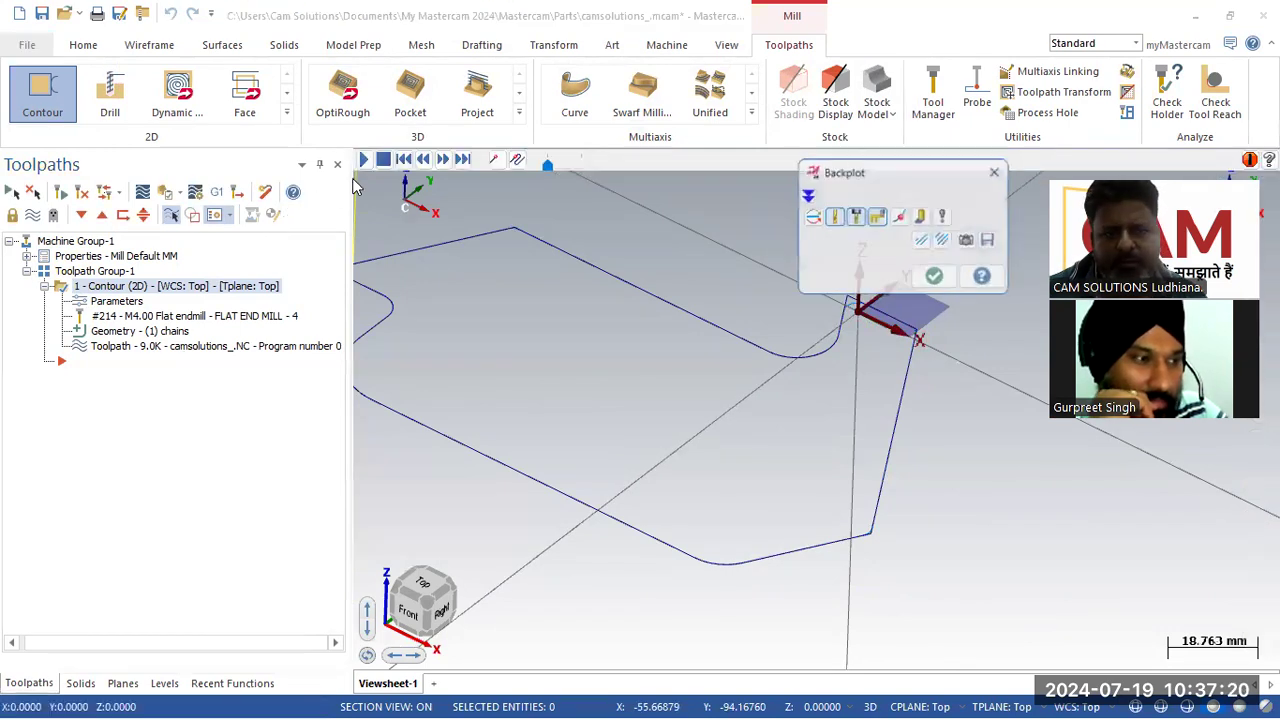
scroll(660, 505, "down", 1)
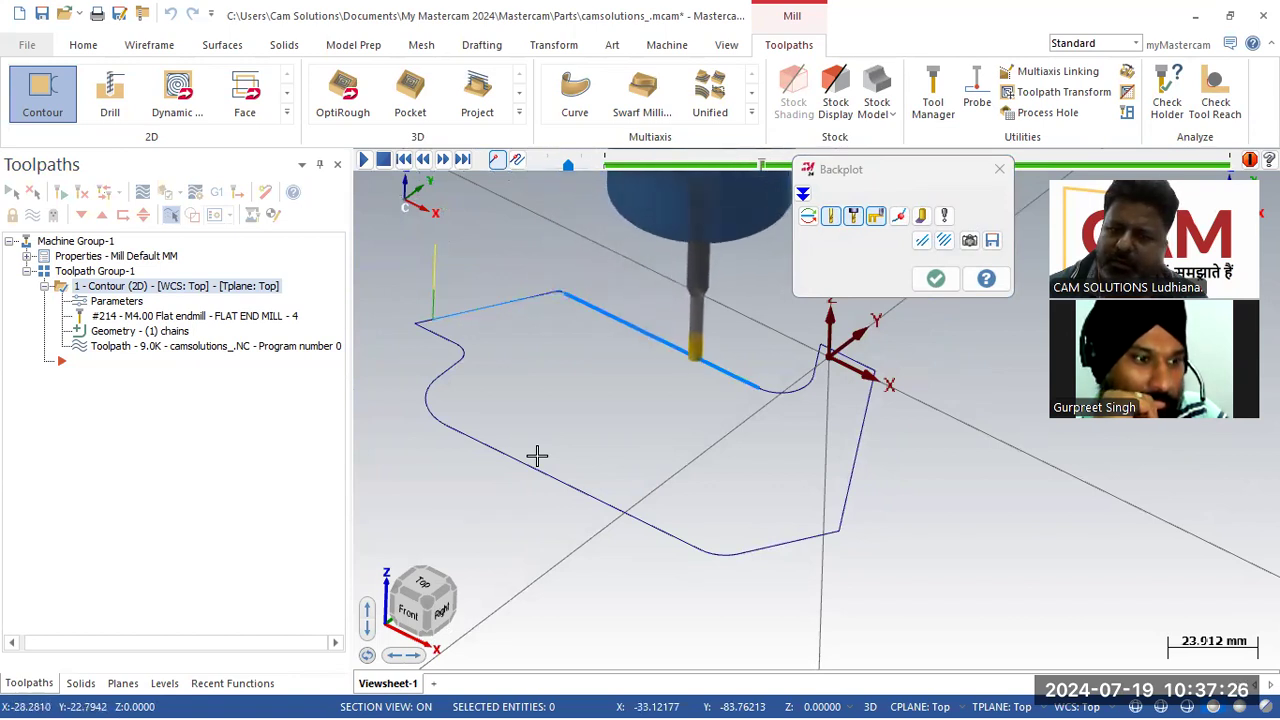
left_click(934, 277)
Step: Reopen the contour parameters and set the compensation type to Computer, then accept the toolpath
left_click(116, 308)
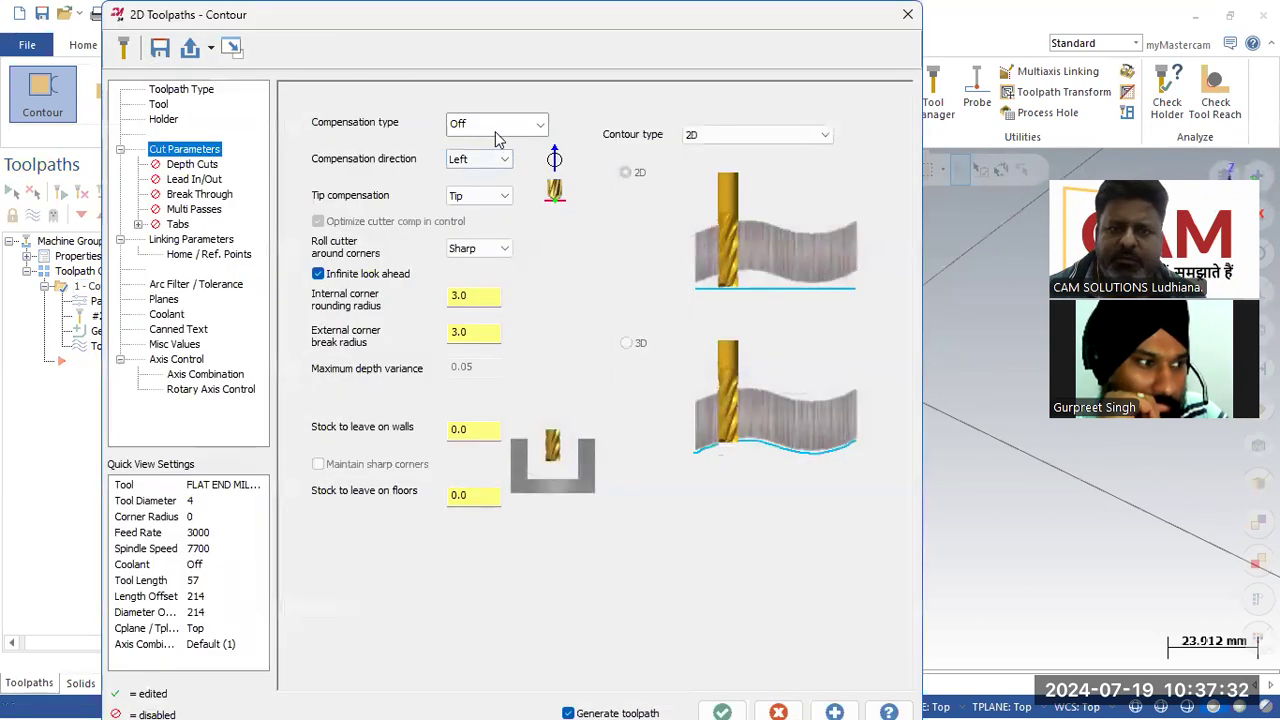
left_click(495, 124)
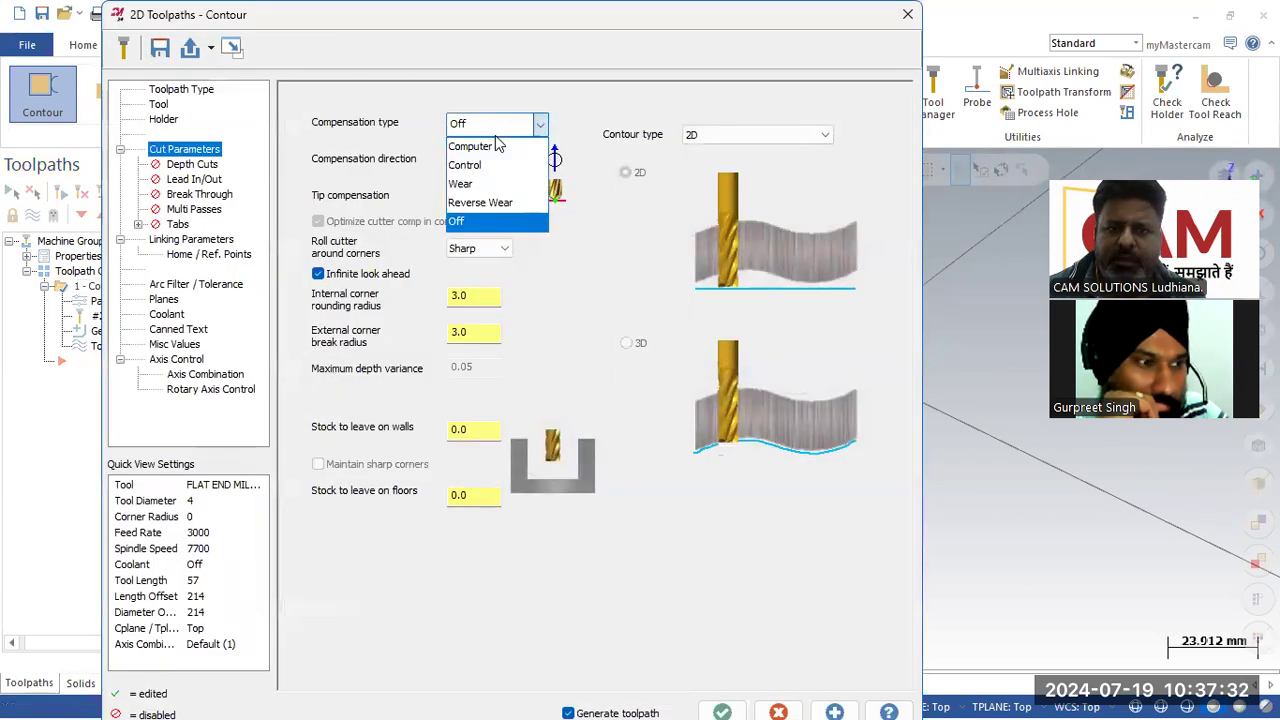
left_click(475, 139)
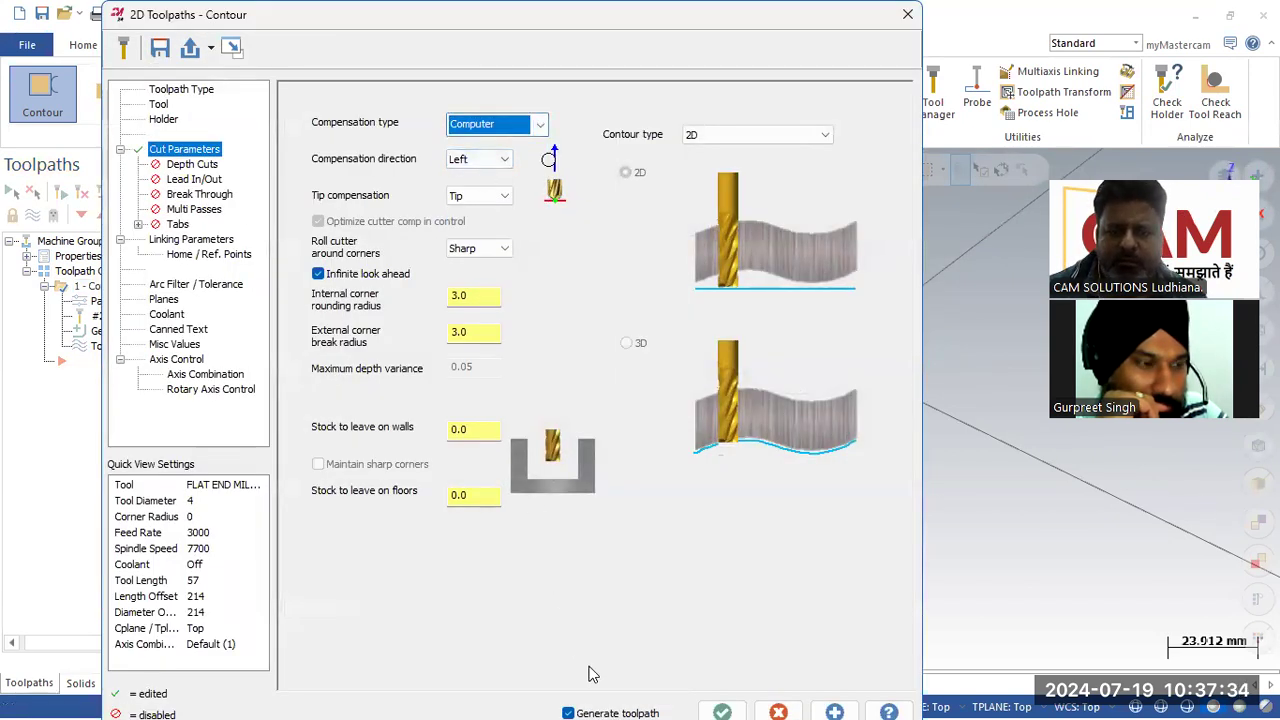
left_click(722, 712)
Step: Switch to the top view and zoom around the profile to examine the offset toolpath at its corners
scroll(606, 440, "up", 1)
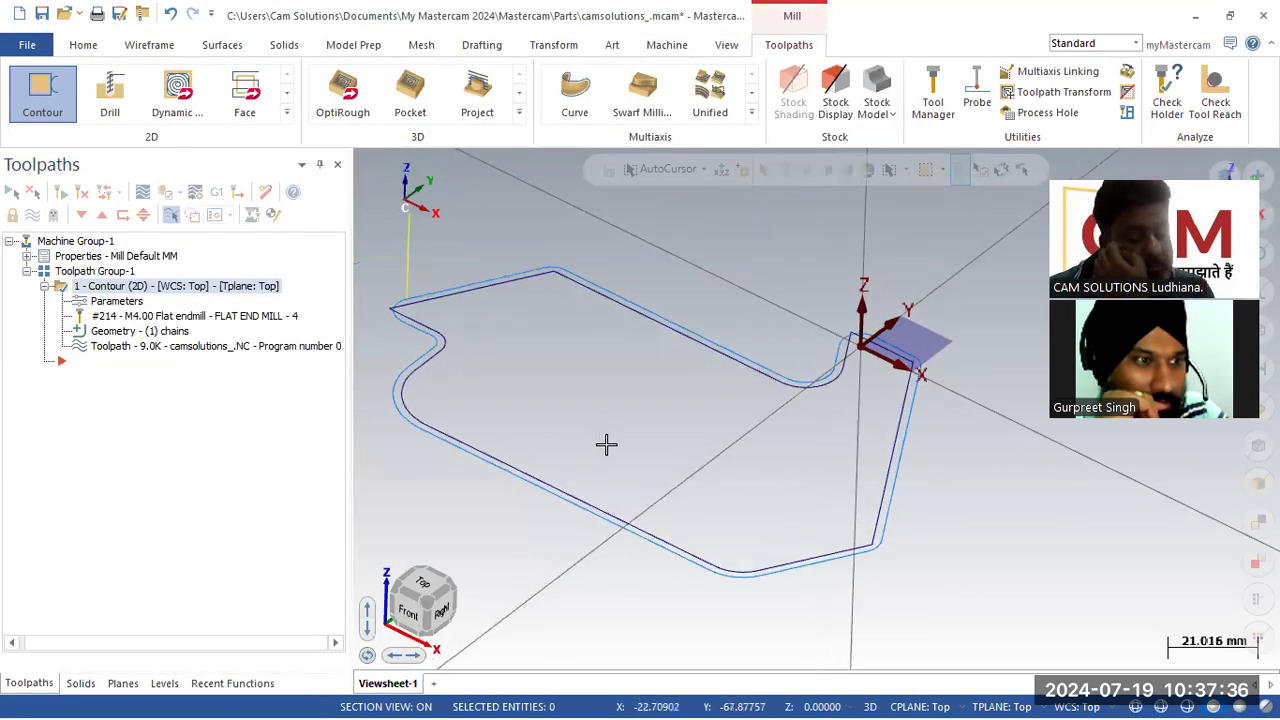
right_click(623, 437)
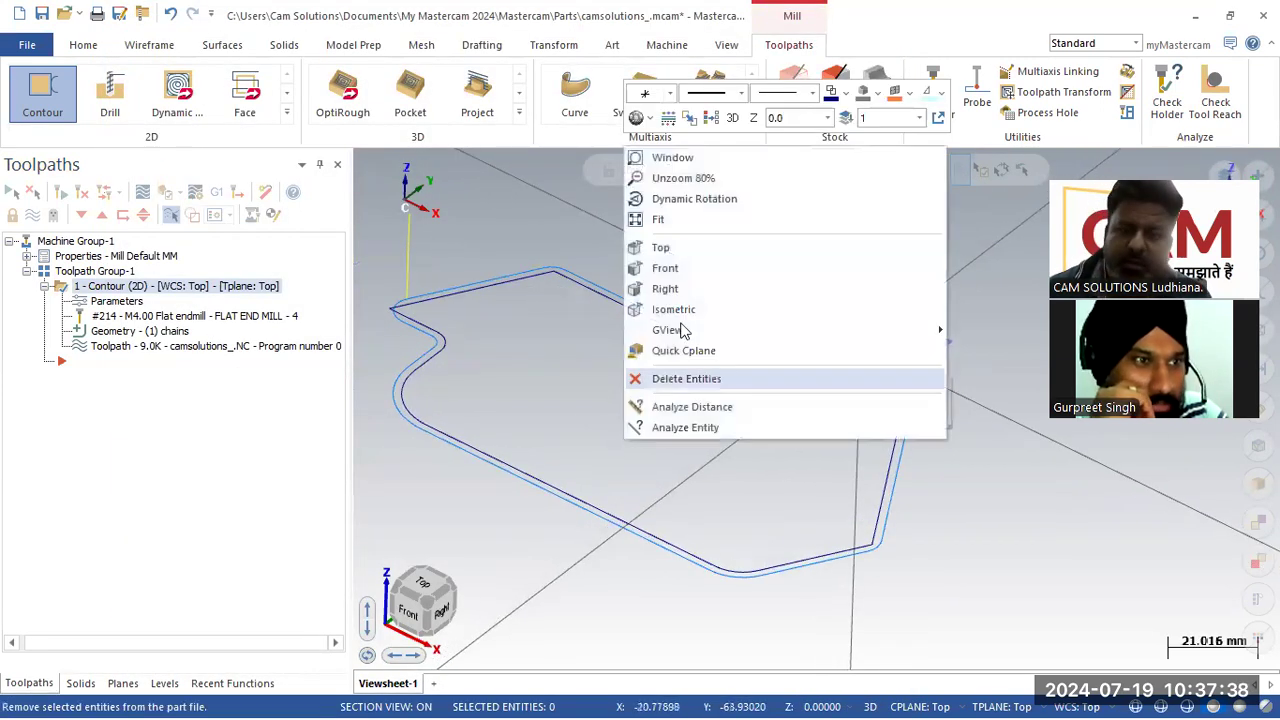
left_click(651, 249)
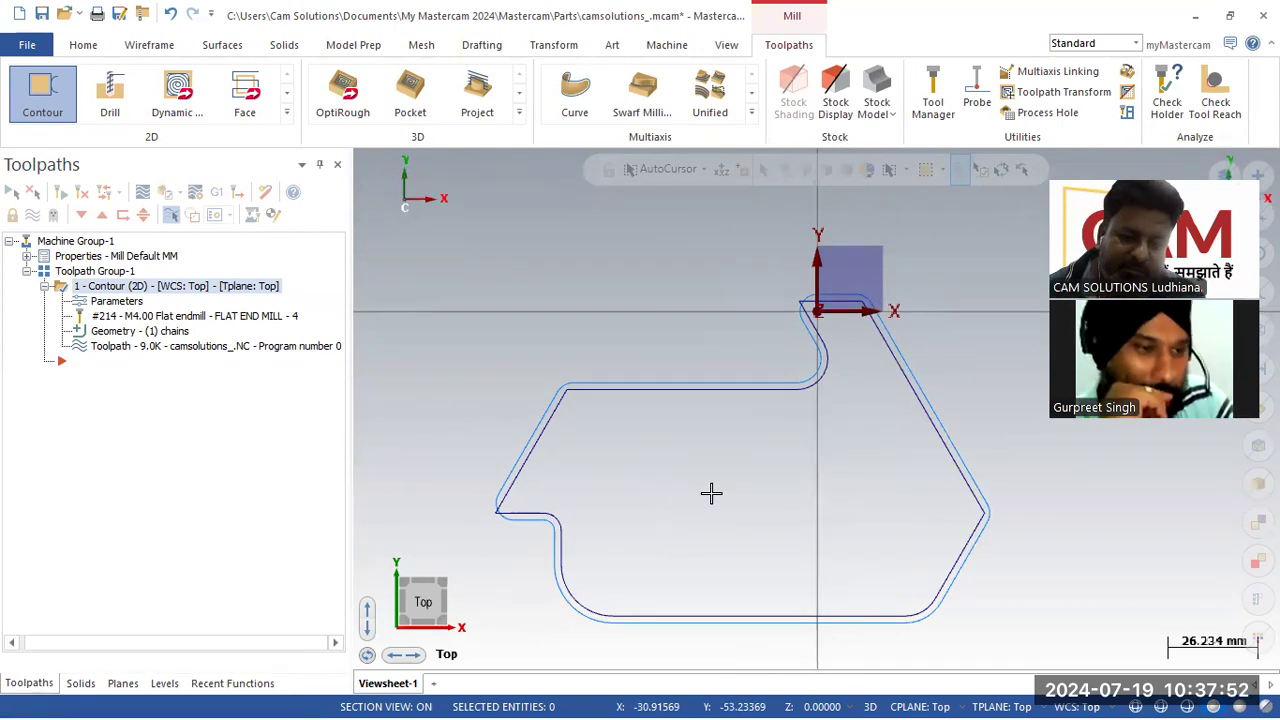
scroll(515, 512, "up", 5)
scroll(519, 513, "up", 1)
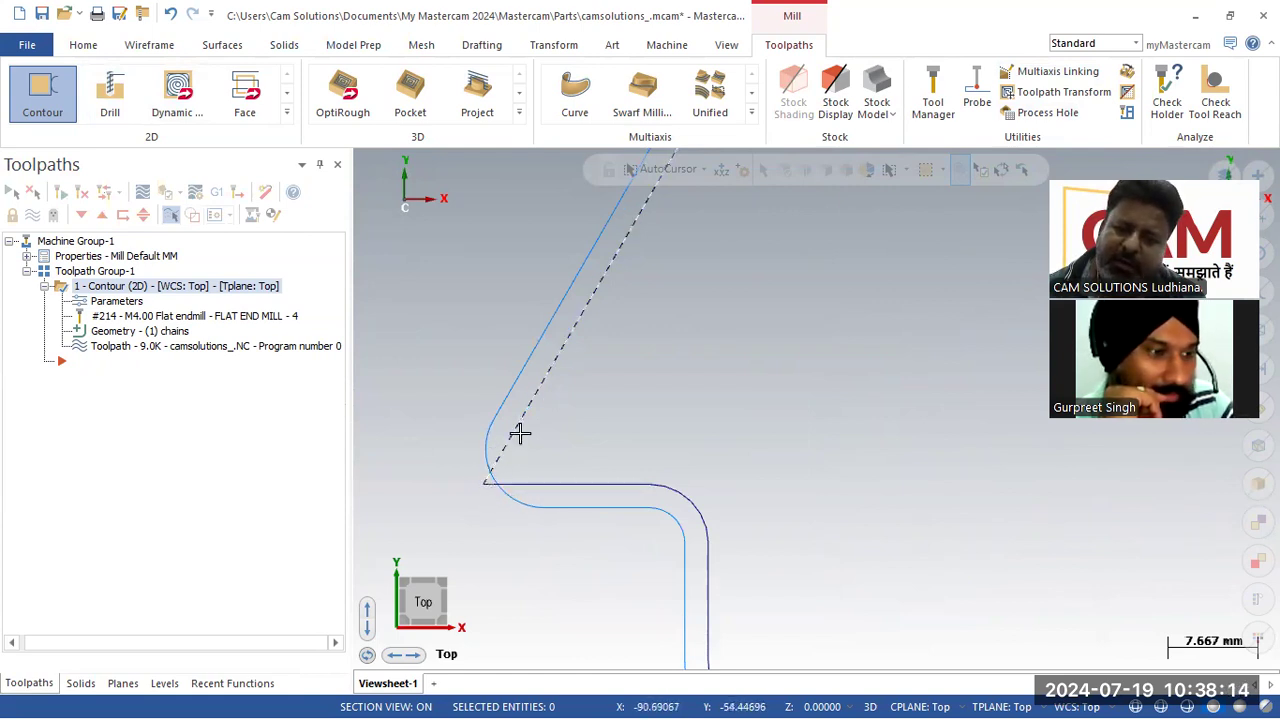
scroll(500, 563, "down", 2)
scroll(480, 500, "down", 2)
scroll(640, 357, "up", 1)
scroll(571, 366, "up", 3)
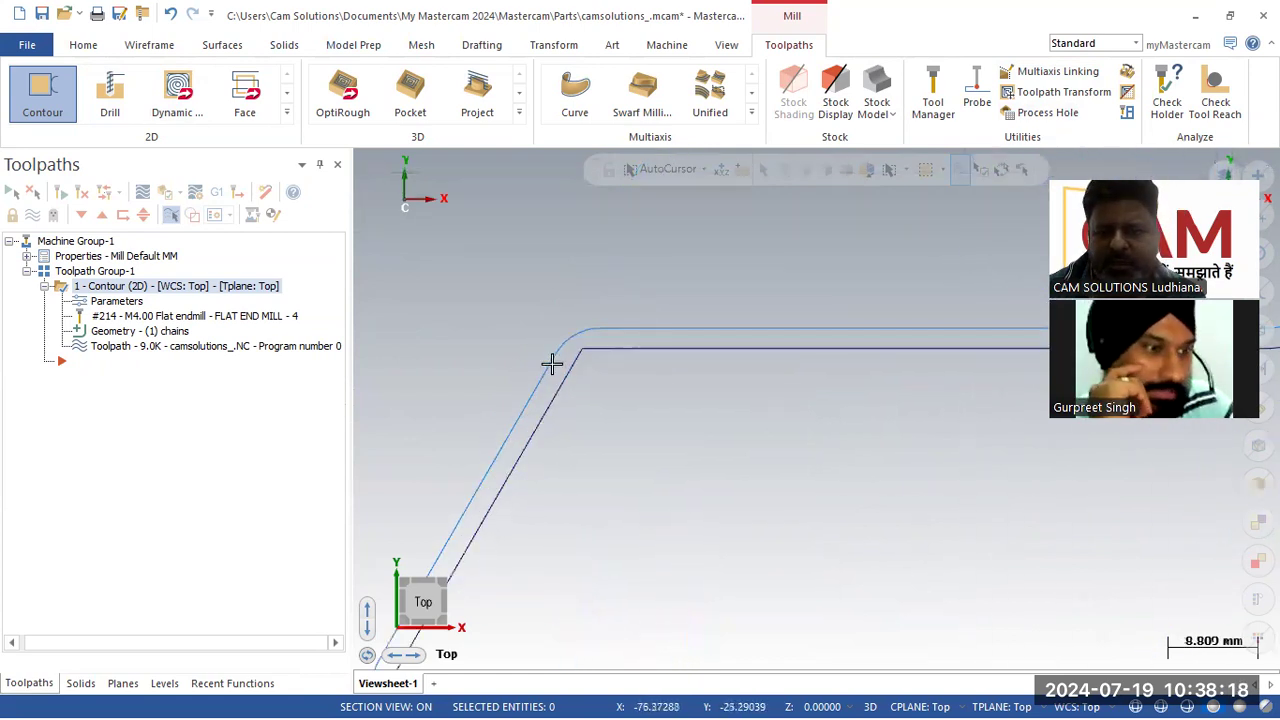
scroll(471, 394, "down", 2)
scroll(634, 357, "up", 1)
scroll(870, 318, "down", 2)
scroll(868, 300, "up", 1)
scroll(769, 304, "down", 2)
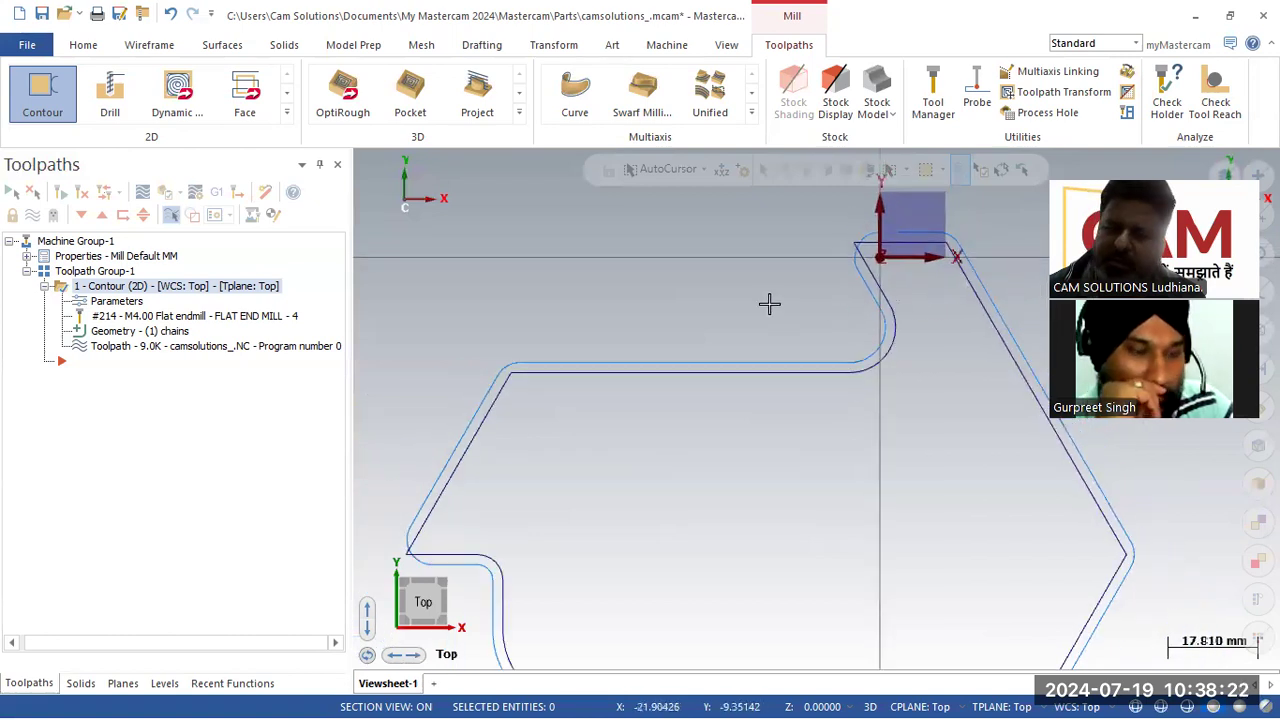
scroll(1014, 486, "down", 1)
scroll(1034, 494, "up", 1)
scroll(914, 391, "down", 2)
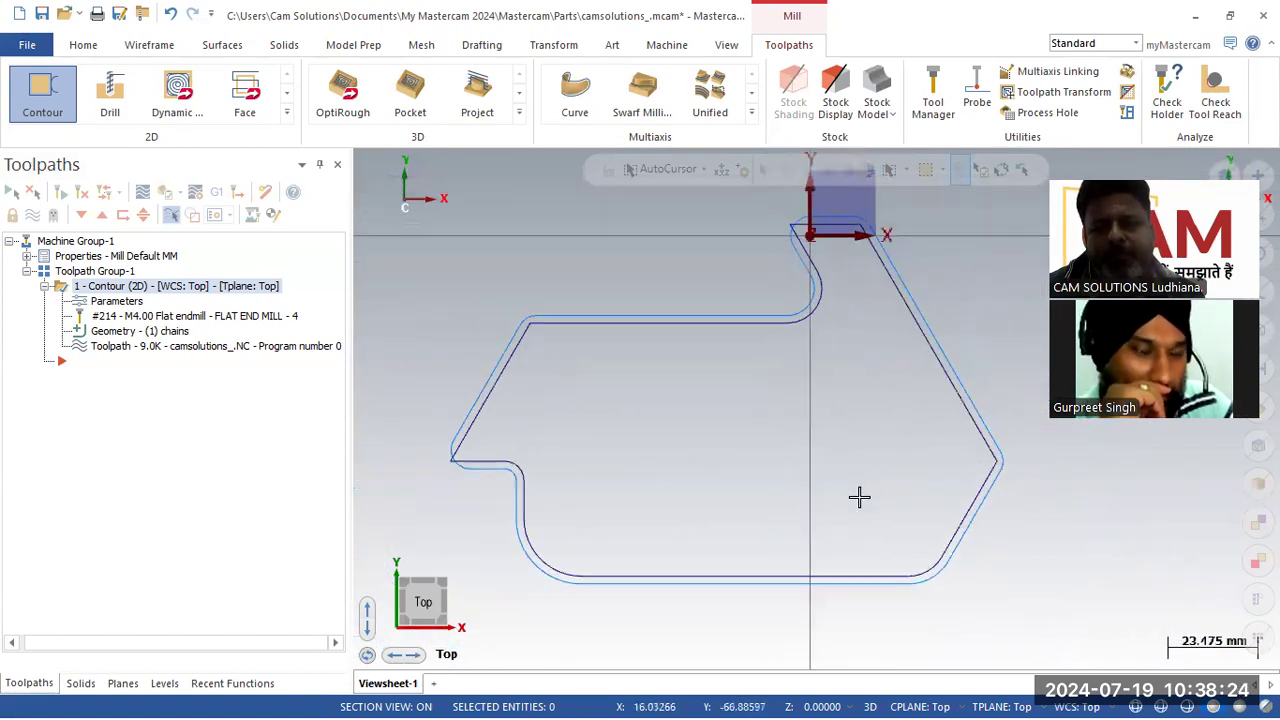
scroll(859, 497, "down", 1)
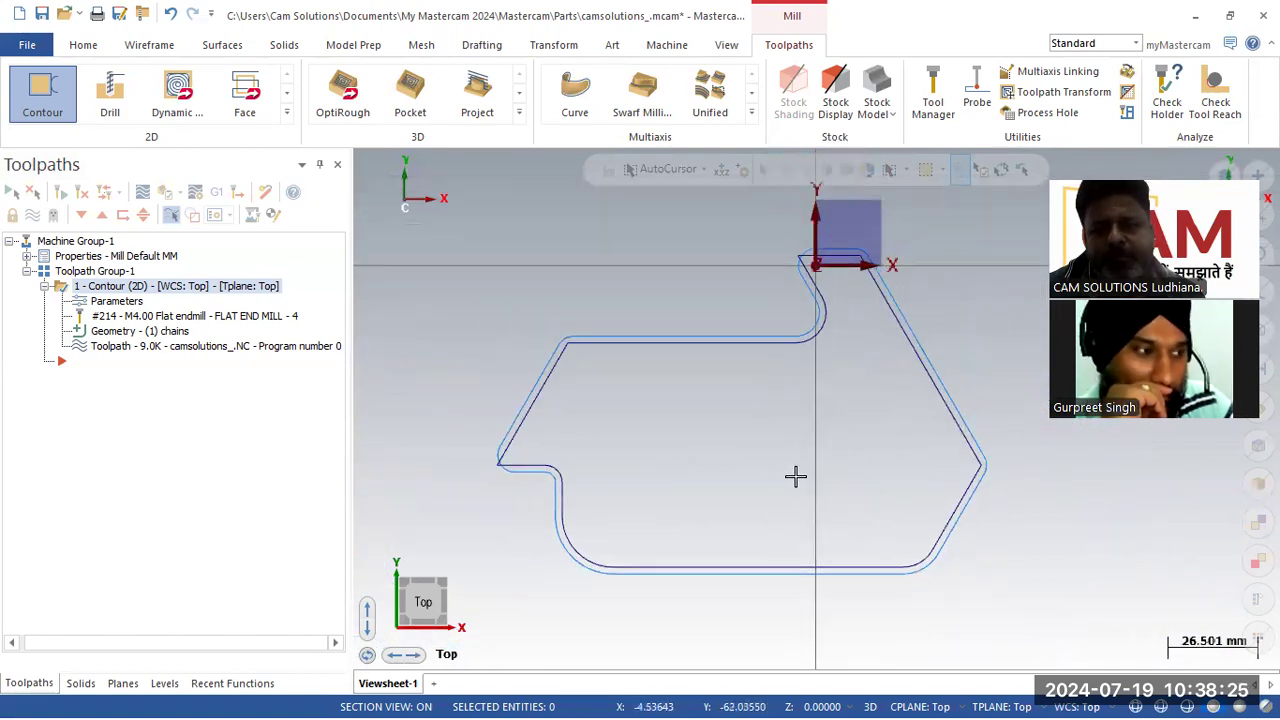
Step: Set the internal corner rounding and external corner break radii to 10 and regenerate the contour
left_click(104, 306)
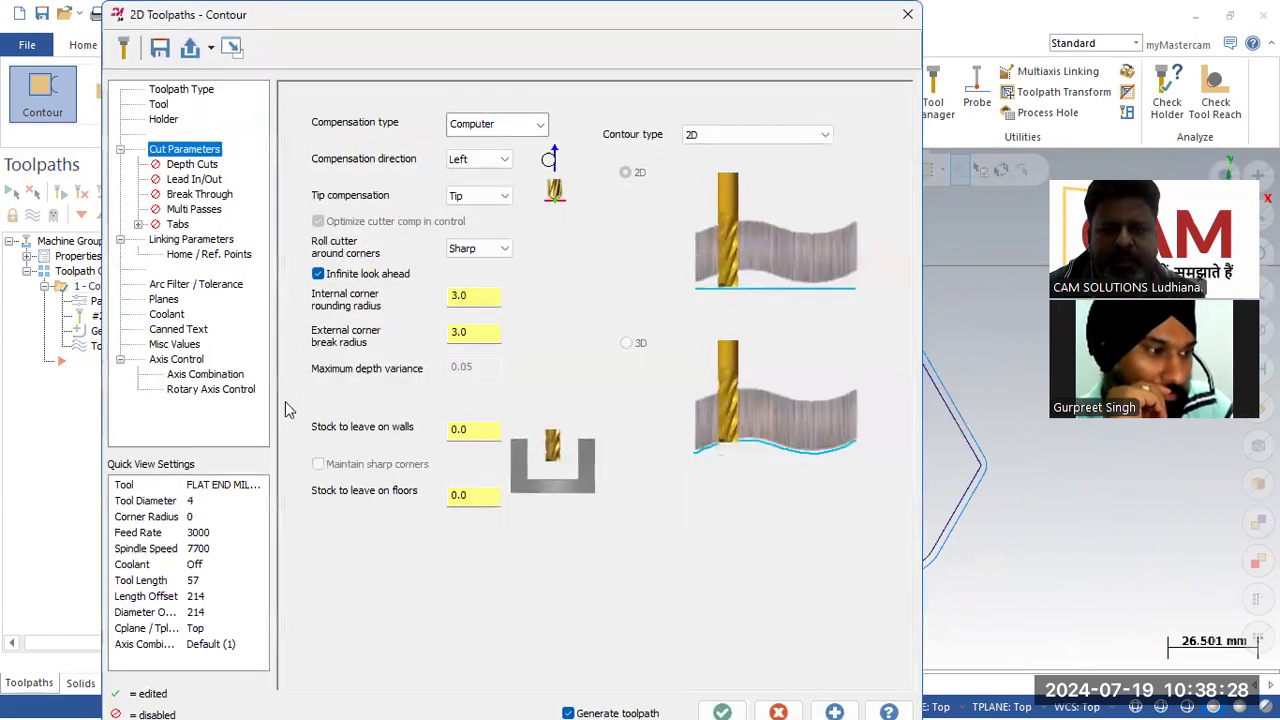
left_click(484, 297)
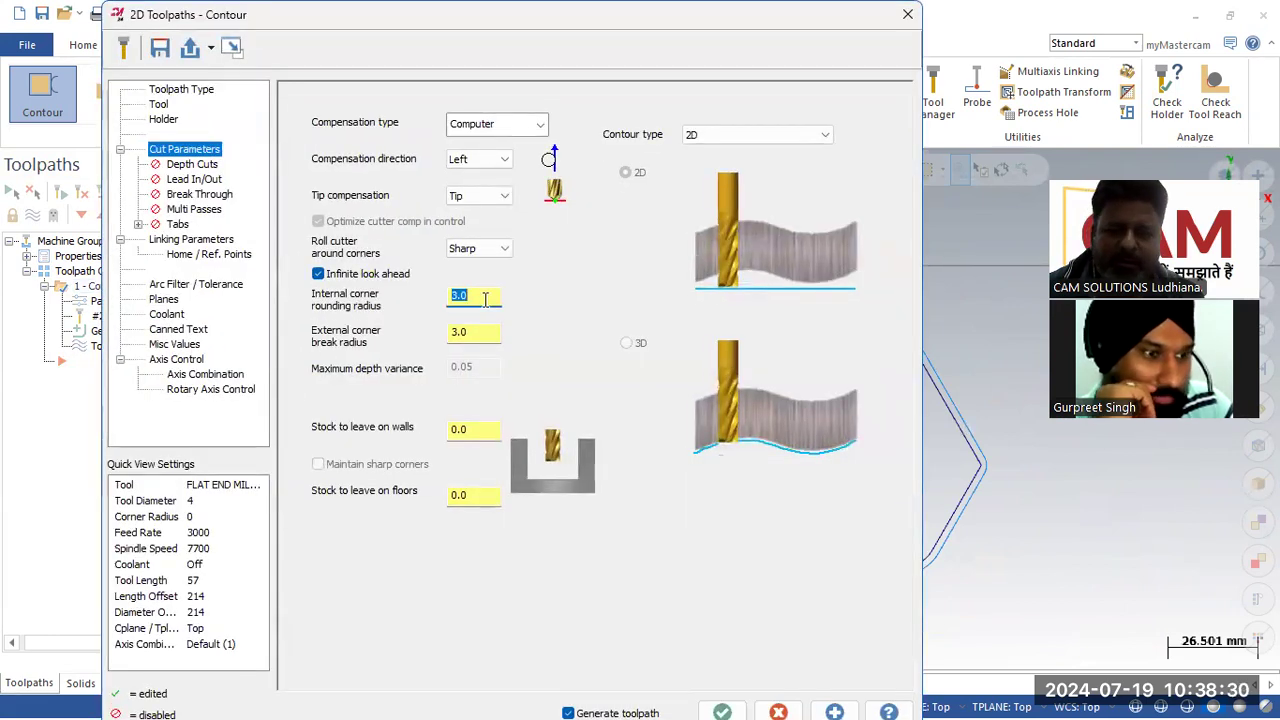
type("1")
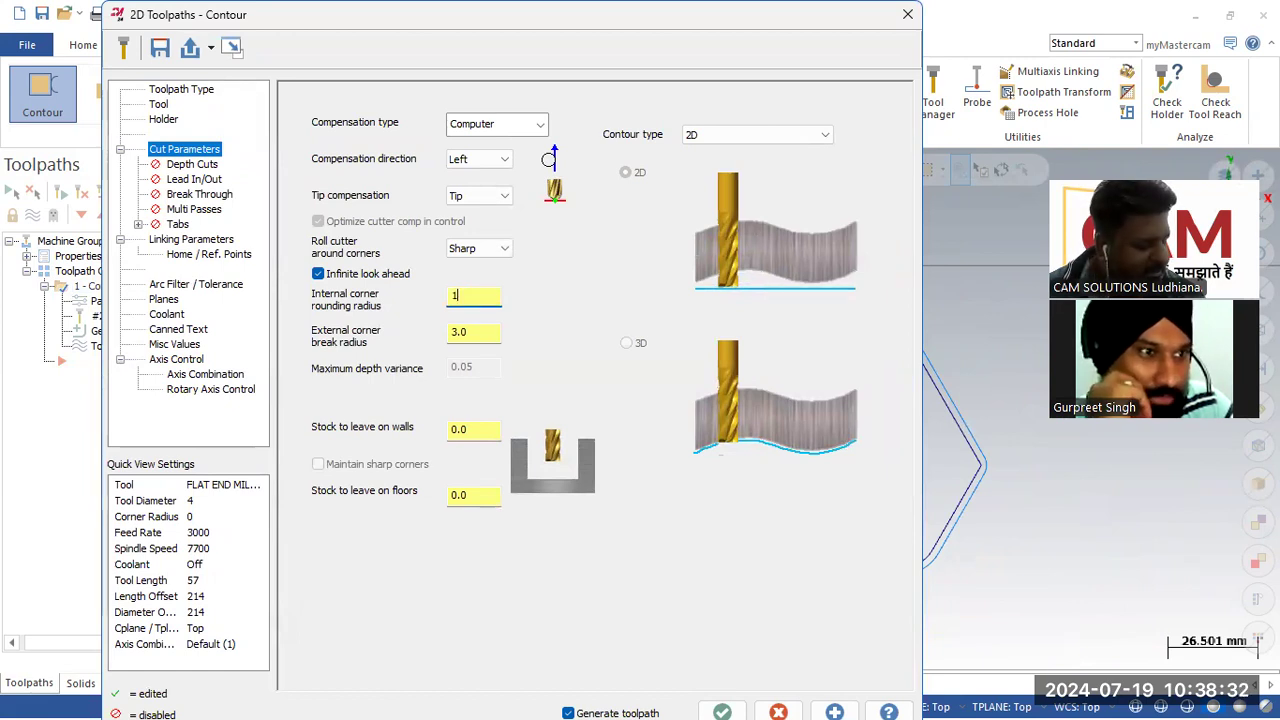
type("0")
left_click(476, 332)
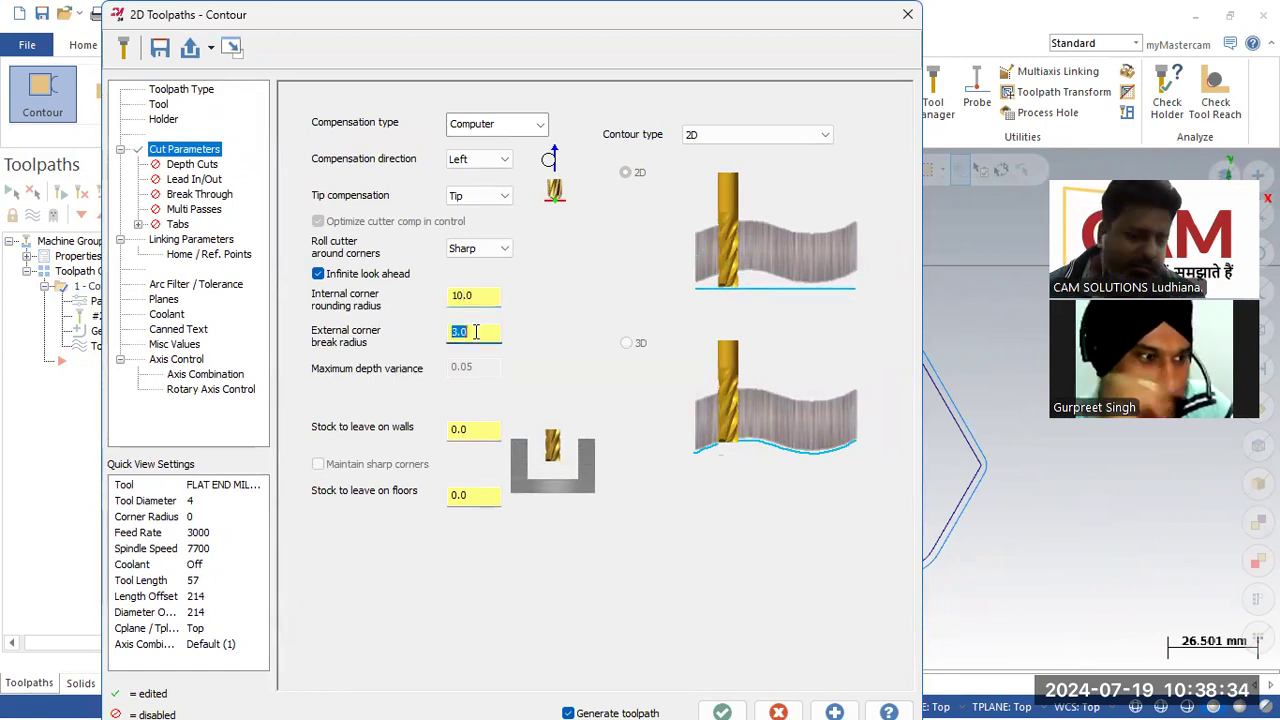
type("10")
left_click(730, 711)
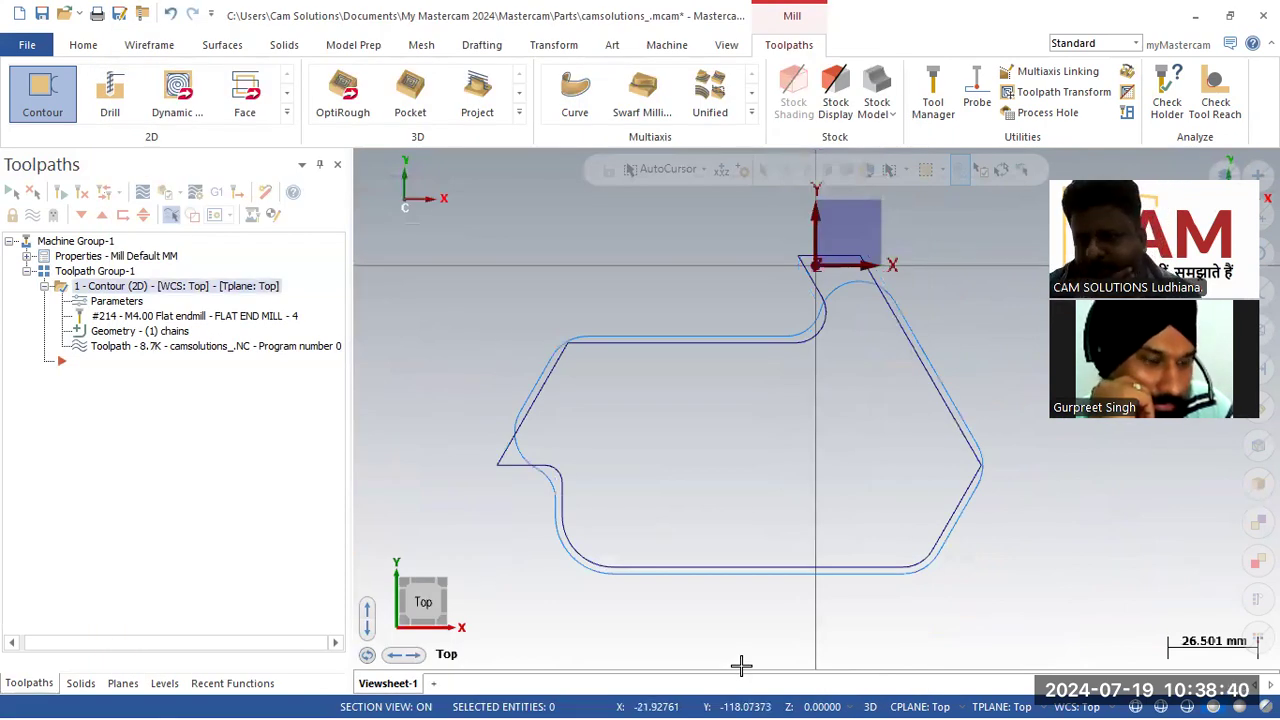
Step: Set the internal corner rounding and external corner break radii to 0 and regenerate the contour
left_click(125, 302)
double_click(484, 298)
type("0")
double_click(494, 331)
type("0")
left_click(724, 709)
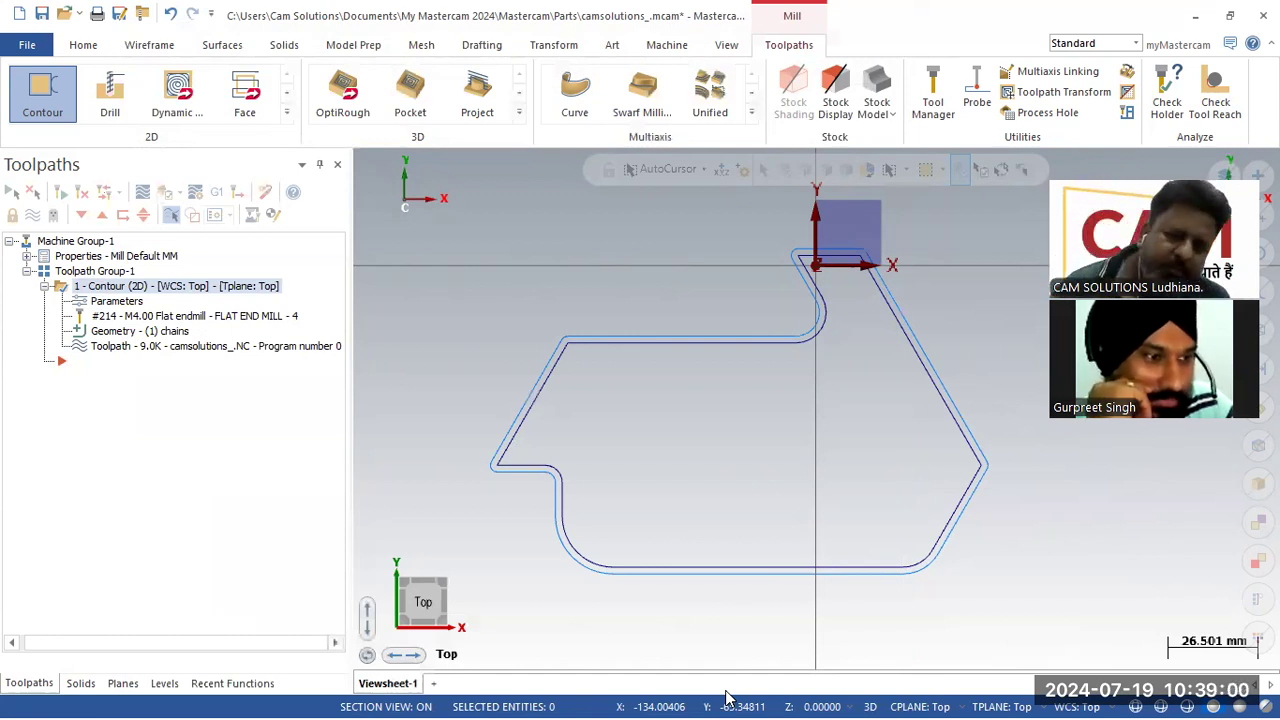
scroll(623, 480, "down", 2)
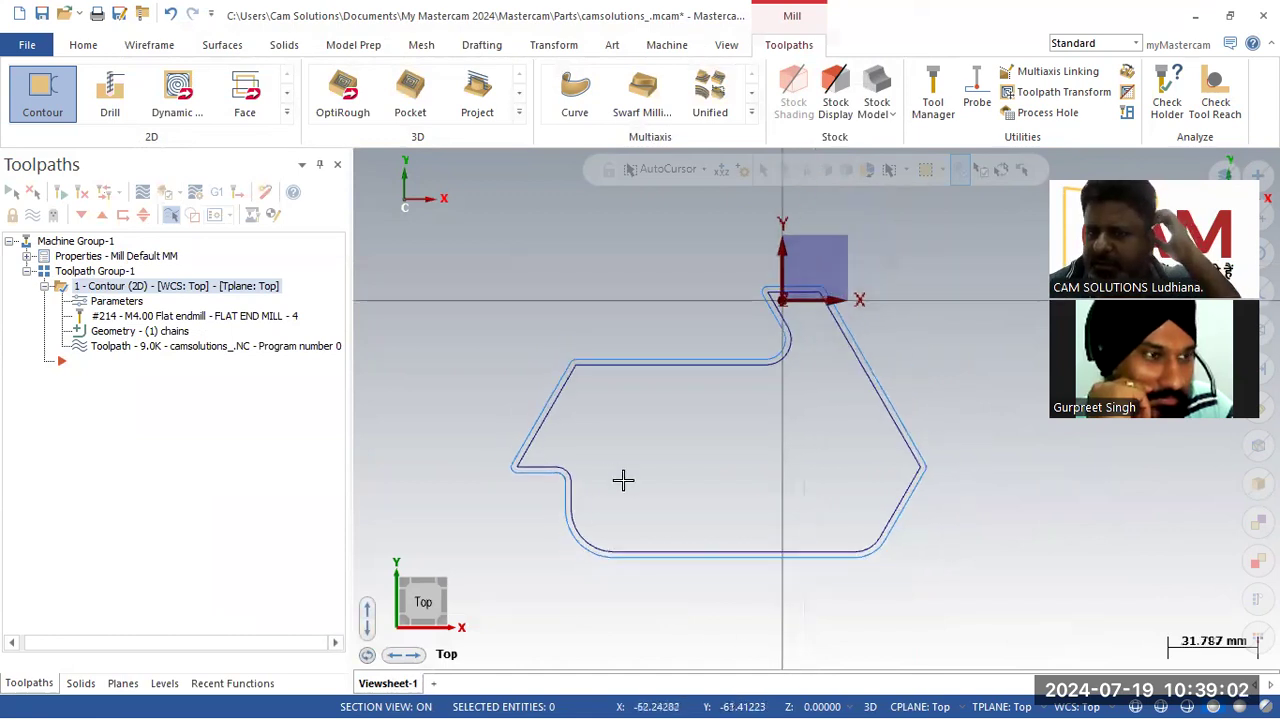
scroll(623, 480, "up", 1)
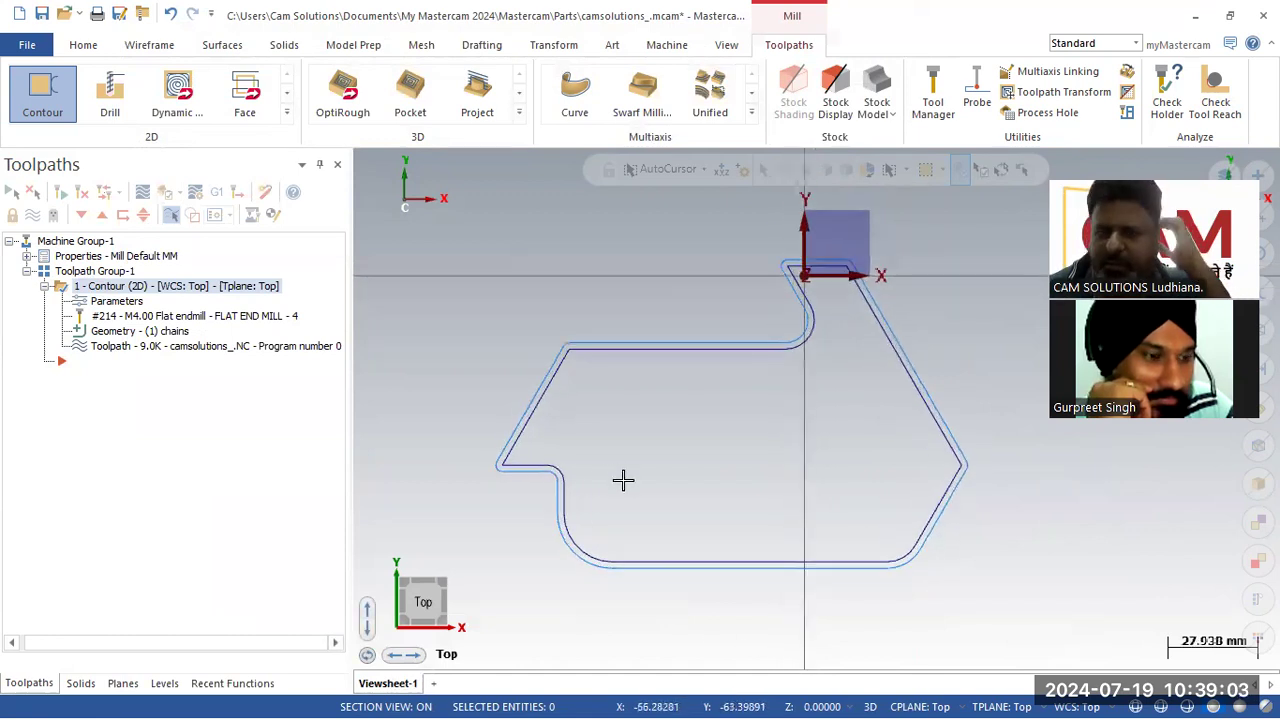
right_click(664, 403)
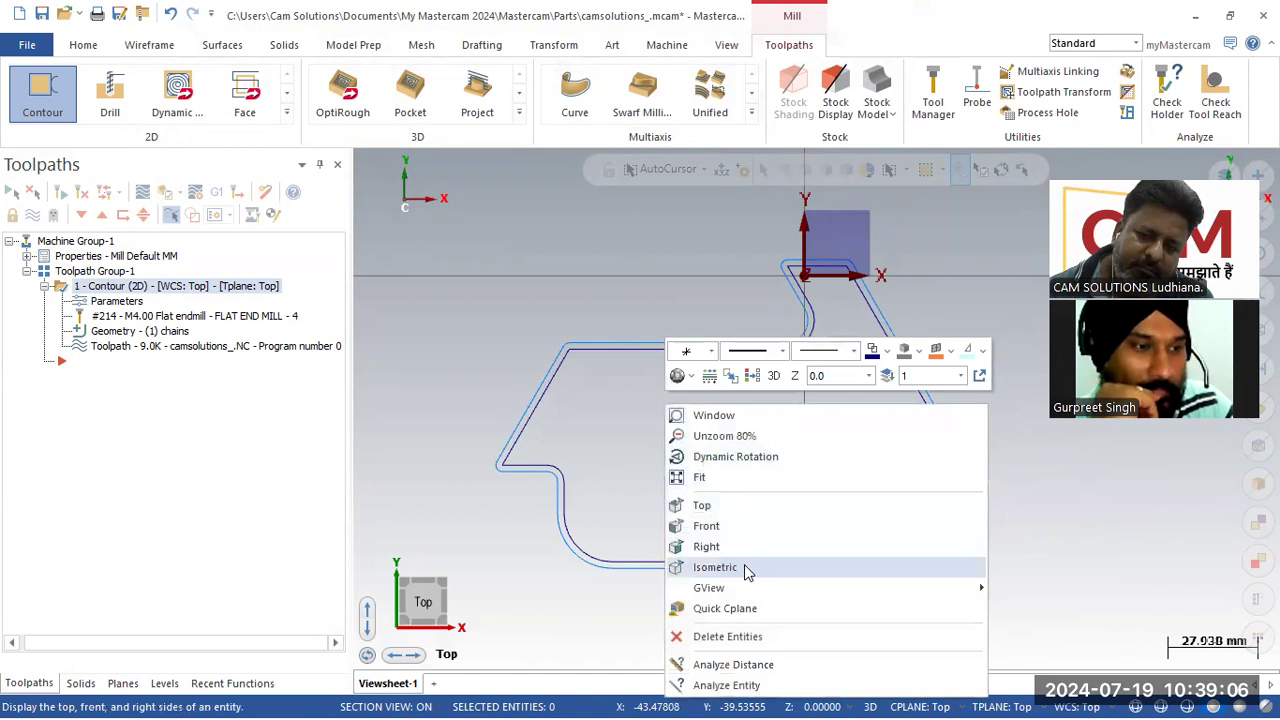
left_click(745, 566)
right_click(713, 452)
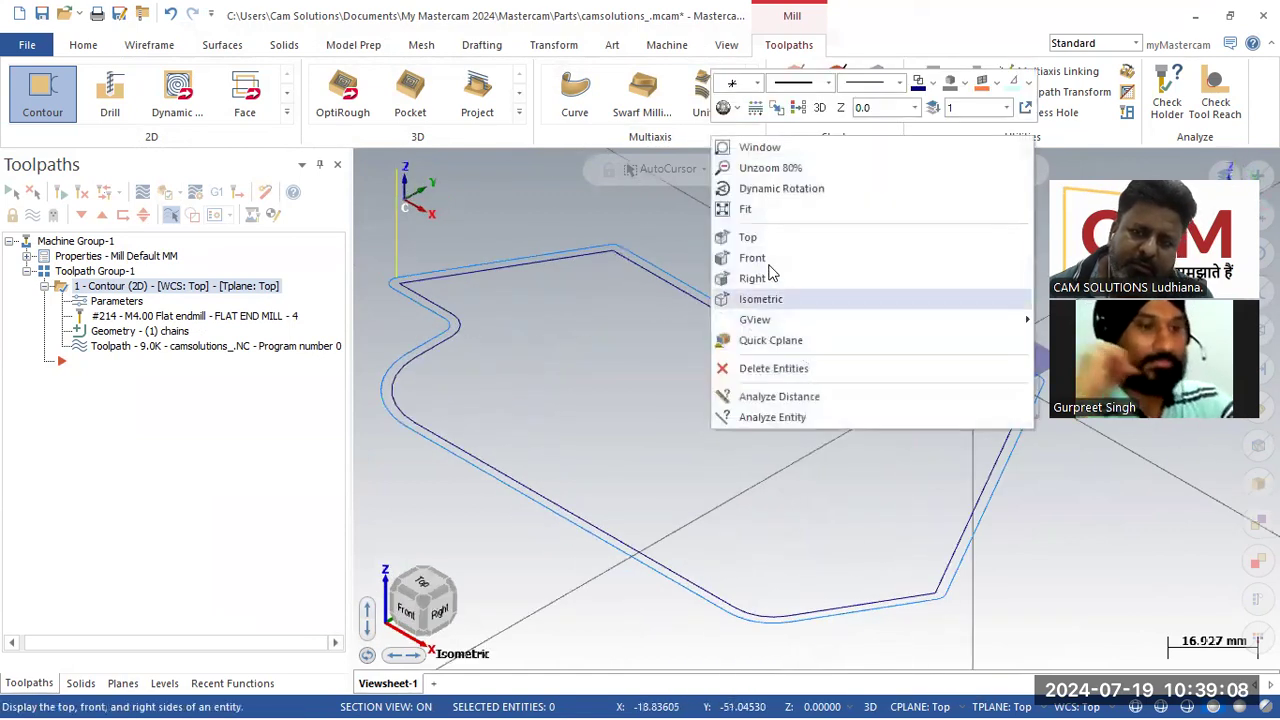
left_click(727, 297)
key("alt+1")
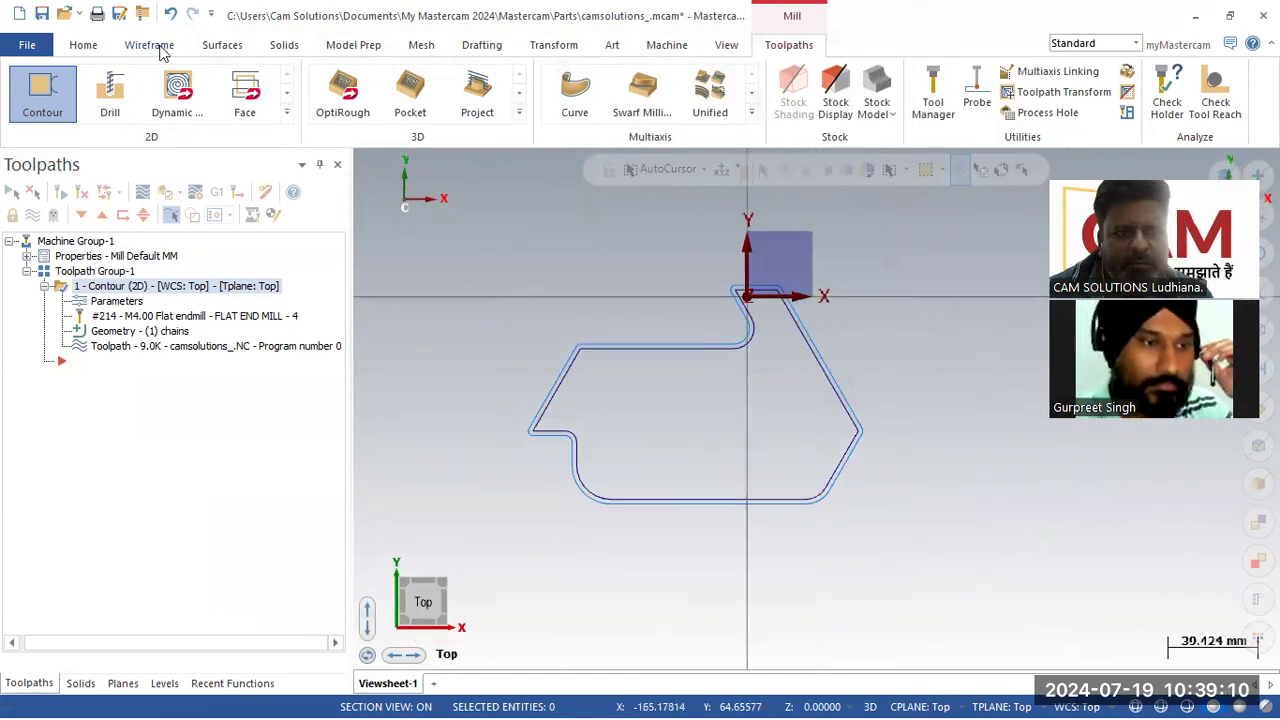
left_click(163, 46)
left_click(572, 71)
left_click(473, 247)
left_click(949, 549)
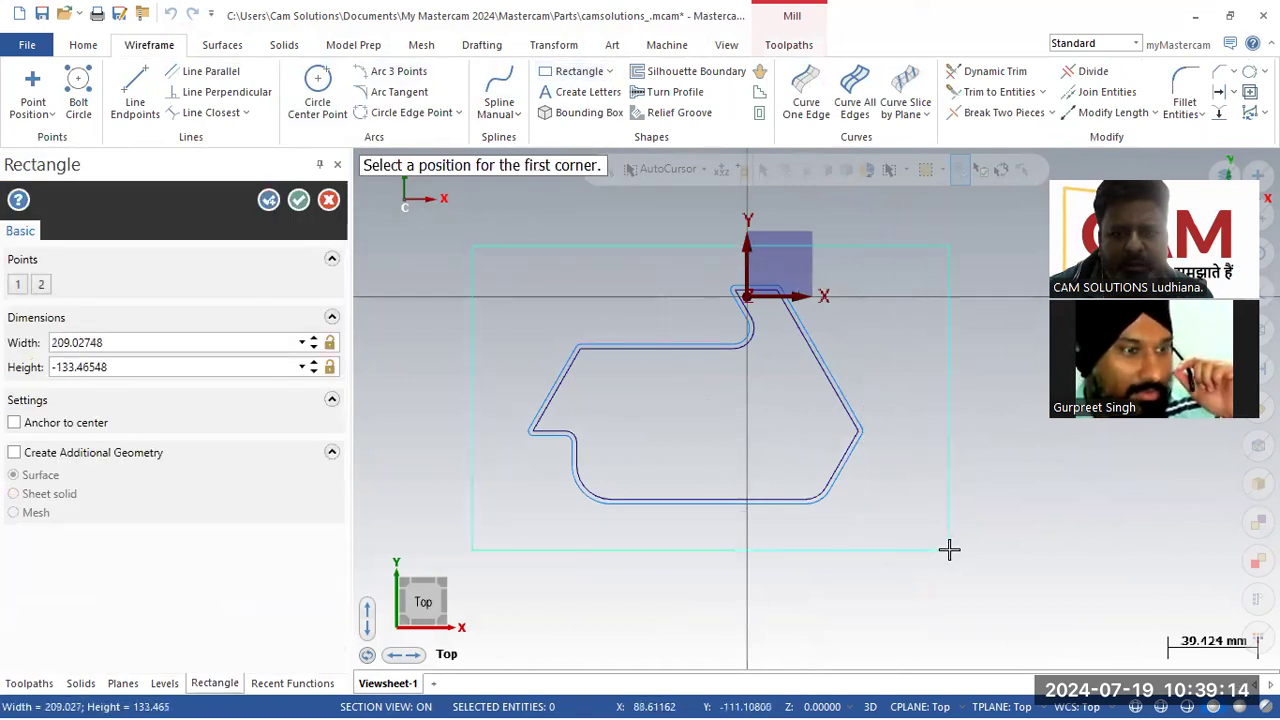
left_click(328, 200)
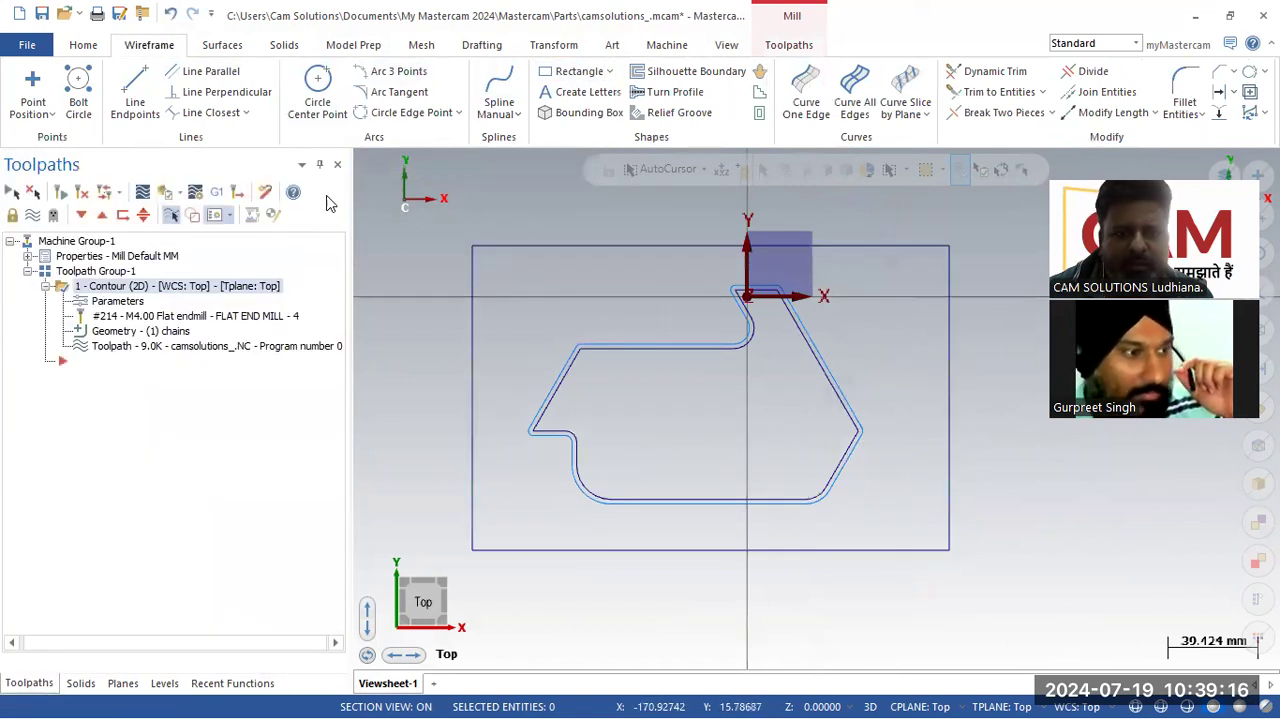
Step: Create a rectangular bounding box around the selected profile, setting its X and Y size to 150 mm
left_click(172, 14)
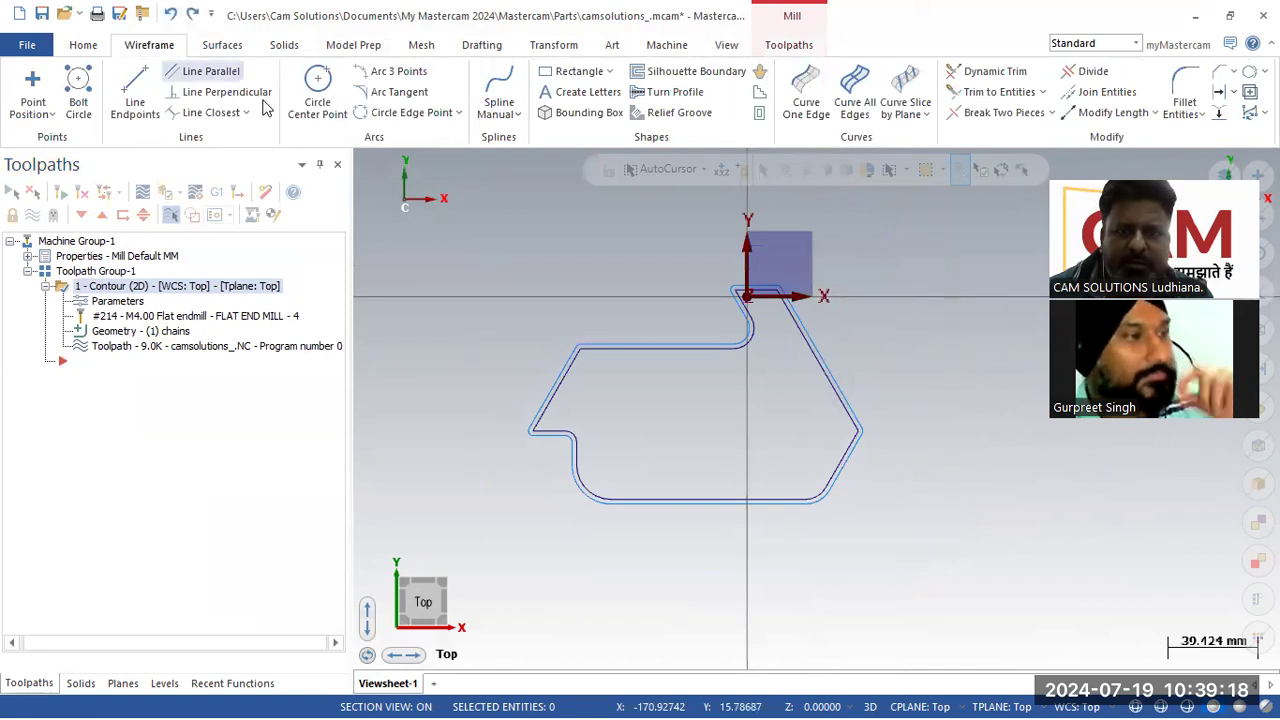
left_click(572, 118)
left_click_drag(484, 249, 957, 552)
left_click(745, 208)
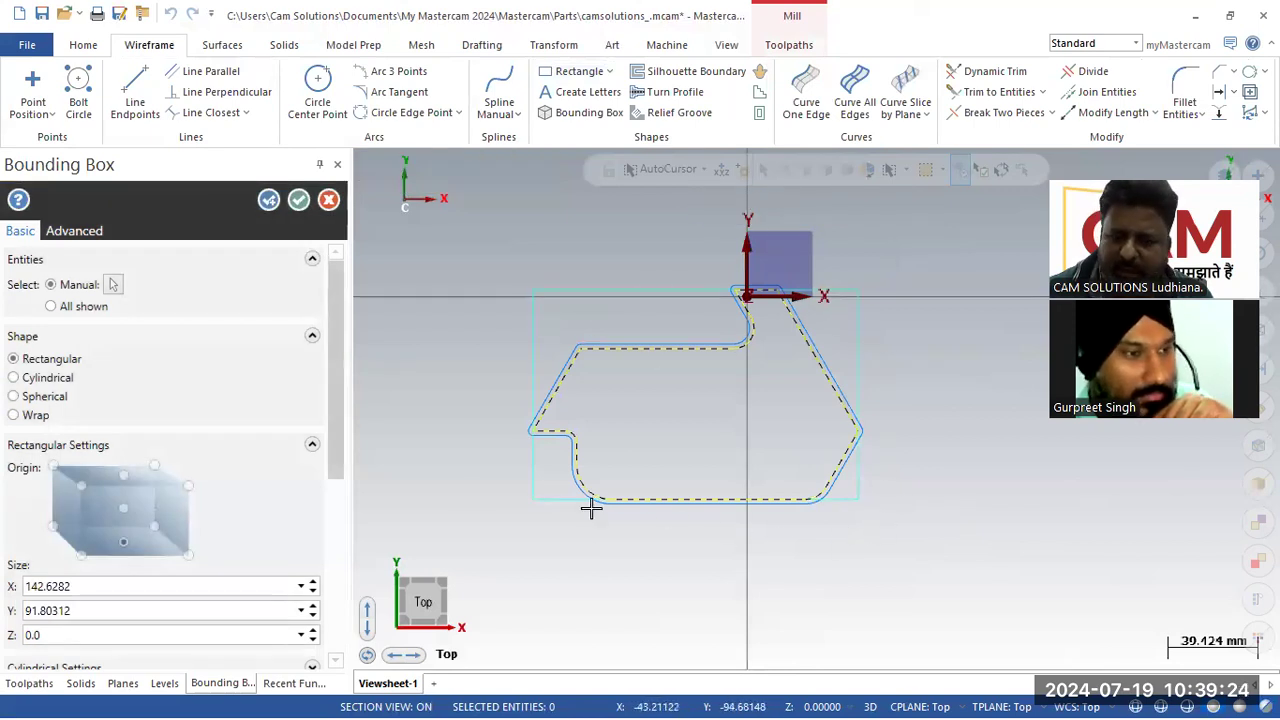
left_click(94, 591)
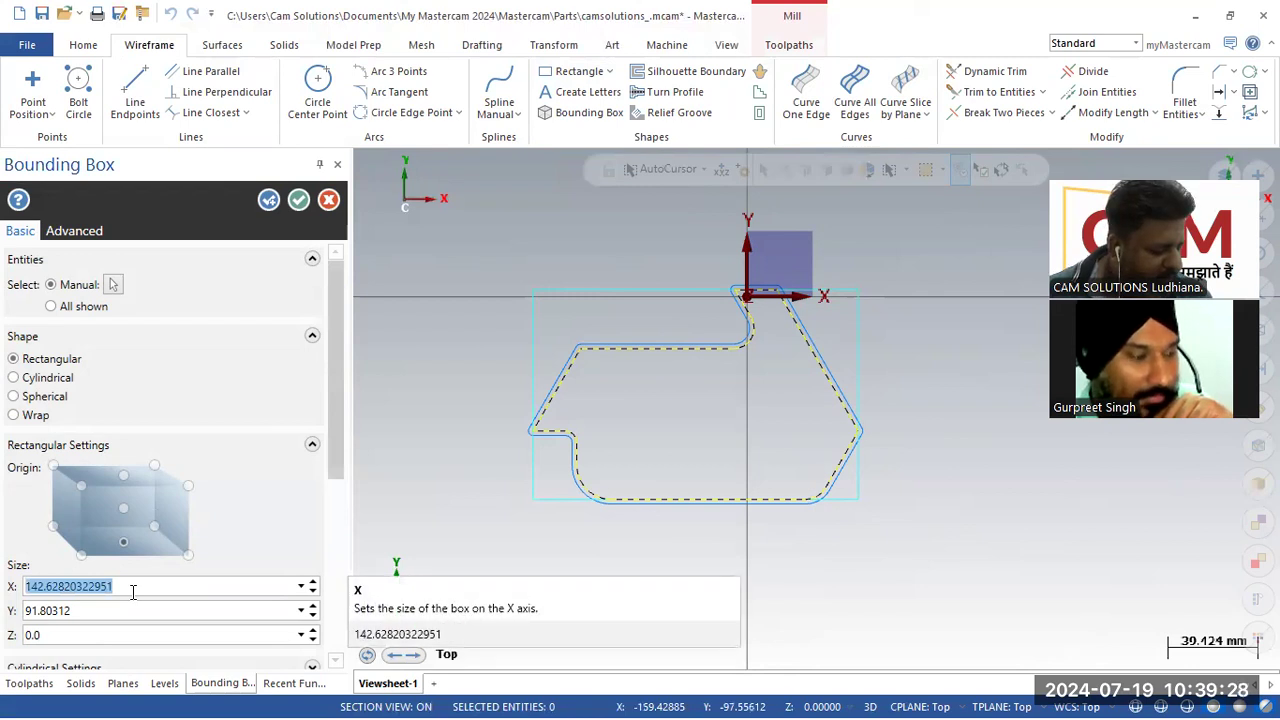
type("150")
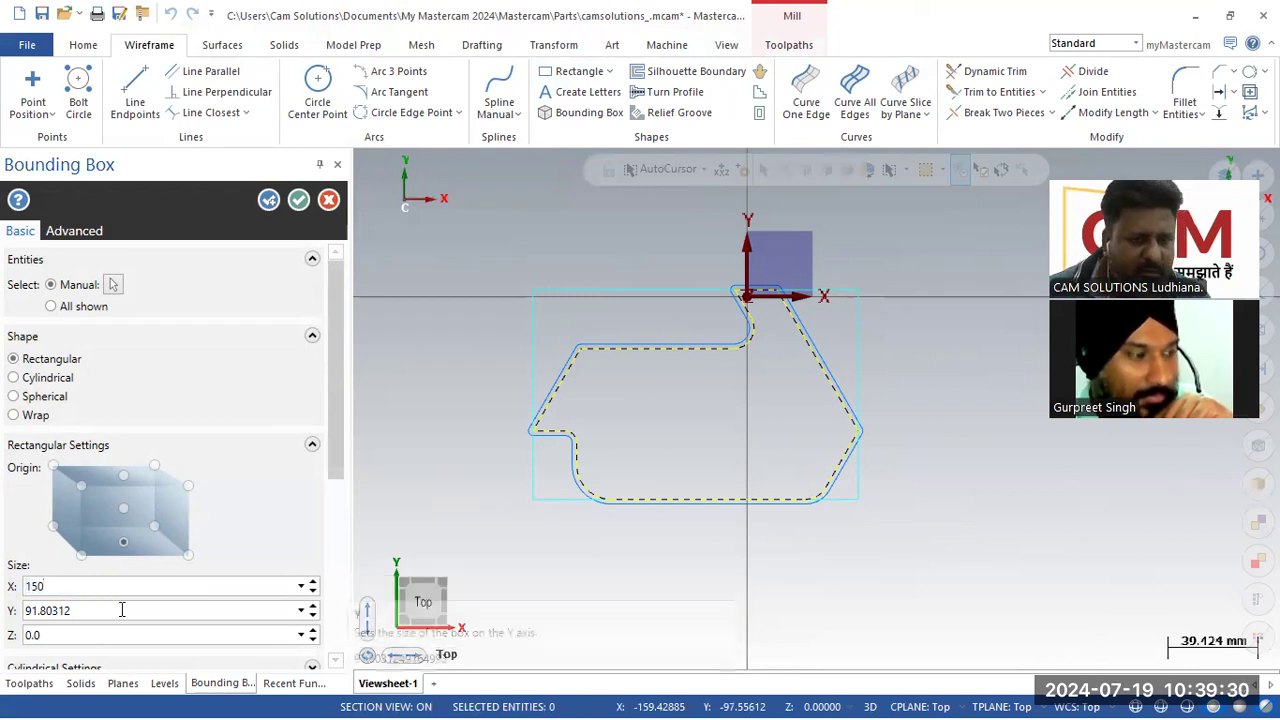
left_click(121, 610)
type("1")
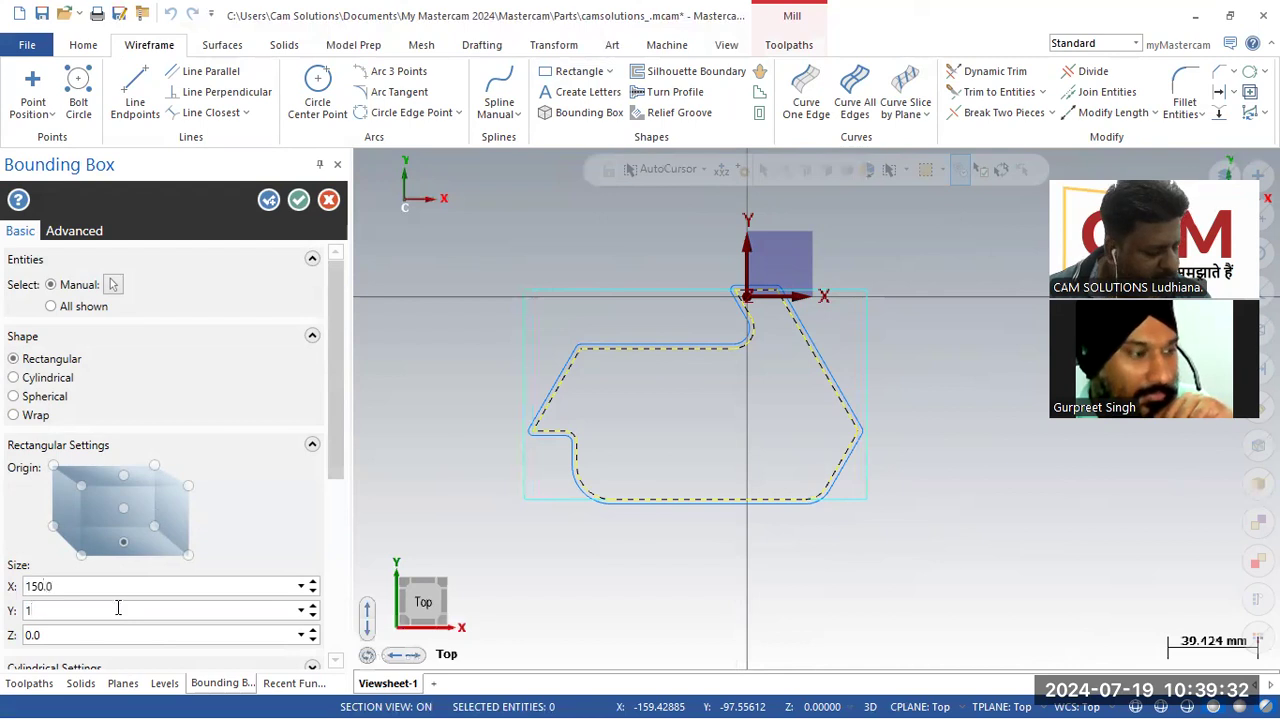
type("50")
key("Return")
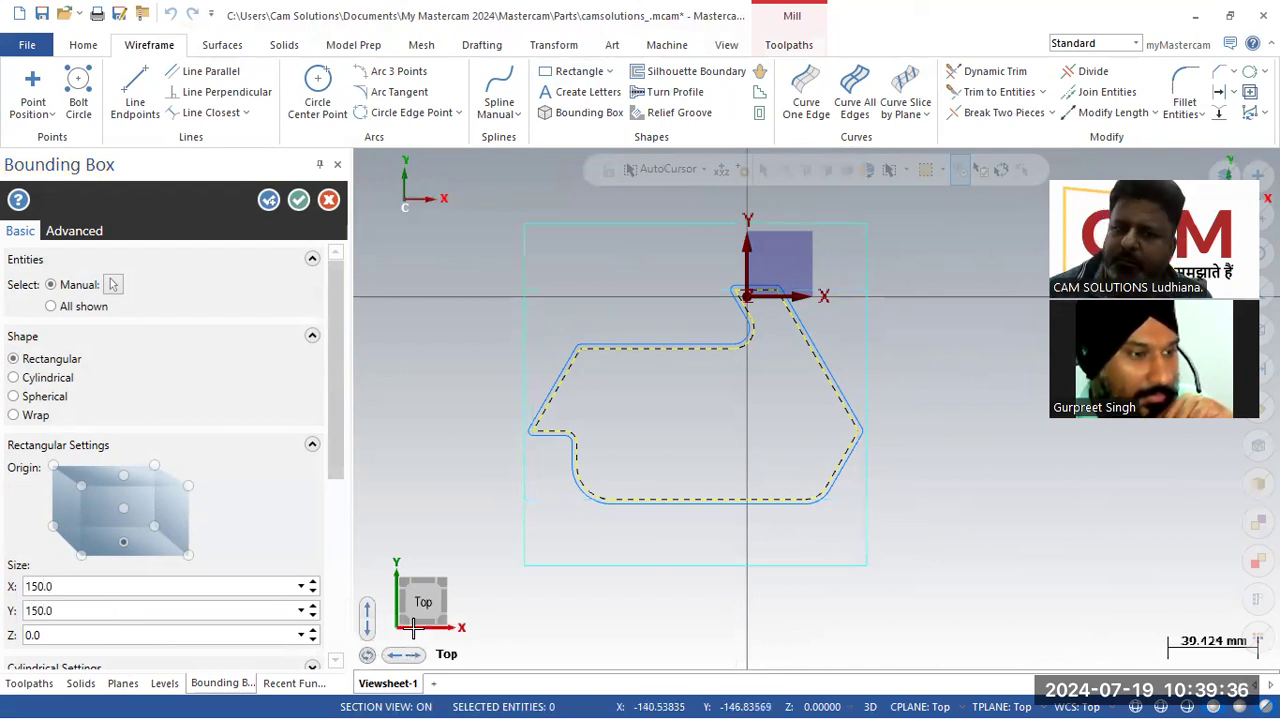
Step: Change the bounding box's X size to 200 mm and accept the box
left_click(72, 591)
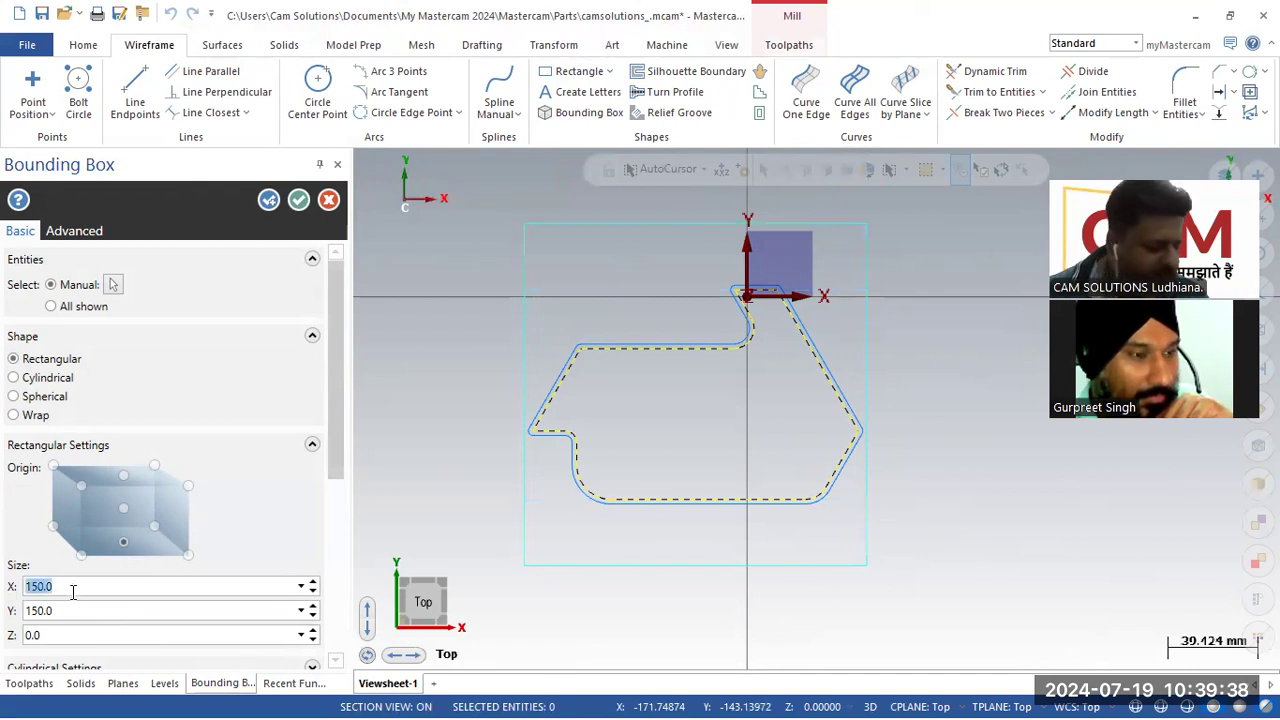
type("200")
key("Return")
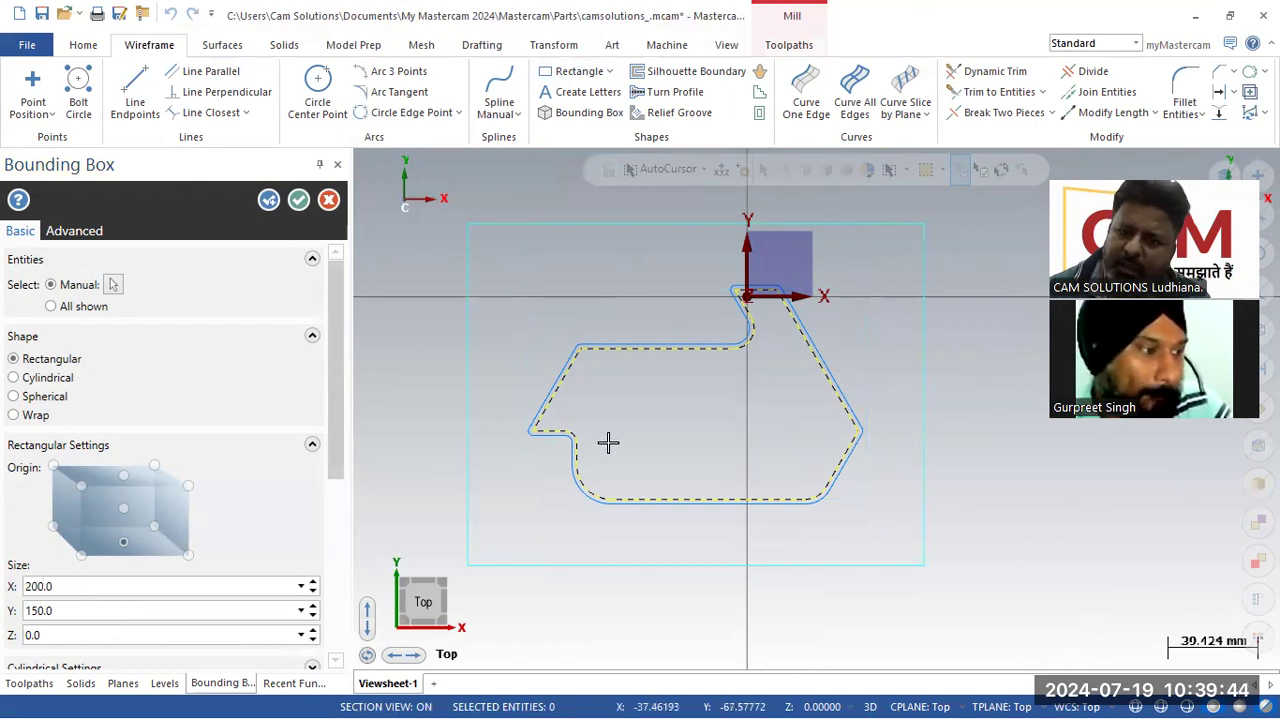
left_click(297, 201)
Step: Move all geometry to the origin, picking the bounding box's centre point as the point to translate from
middle_click_drag(566, 386, 509, 357)
scroll(726, 476, "down", 3)
scroll(520, 356, "up", 1)
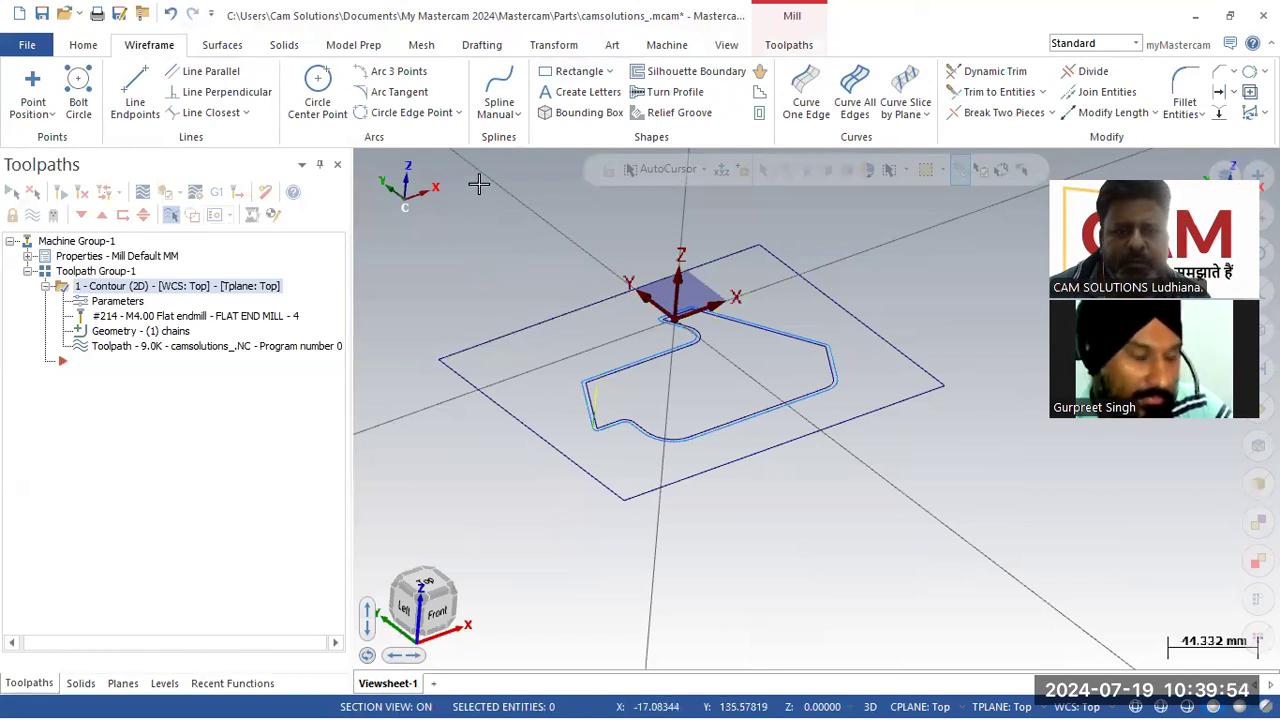
left_click(672, 47)
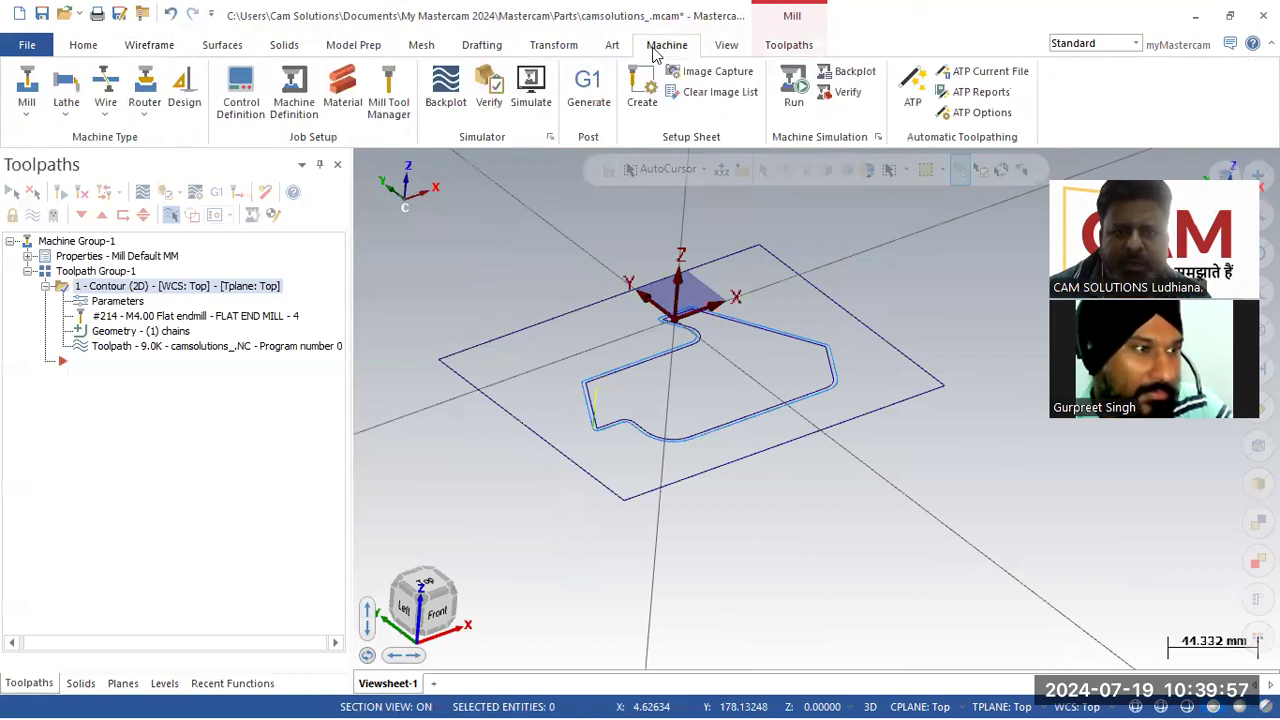
left_click(776, 47)
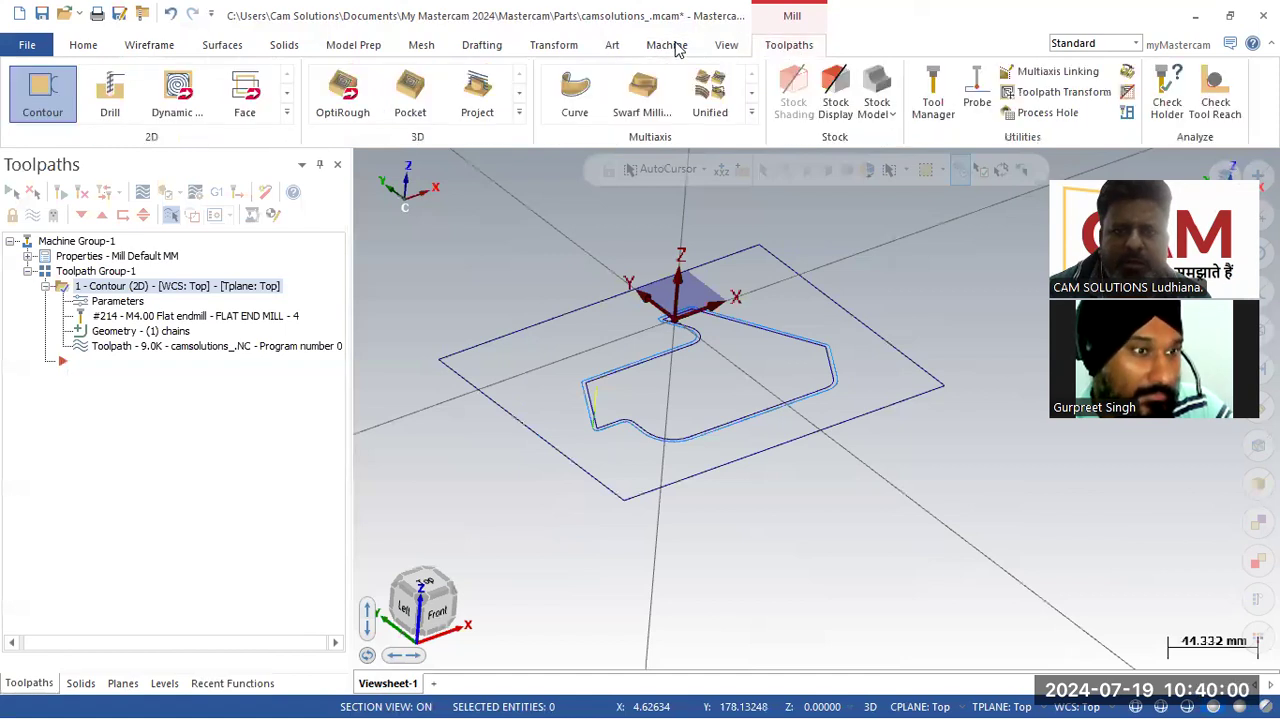
left_click(571, 47)
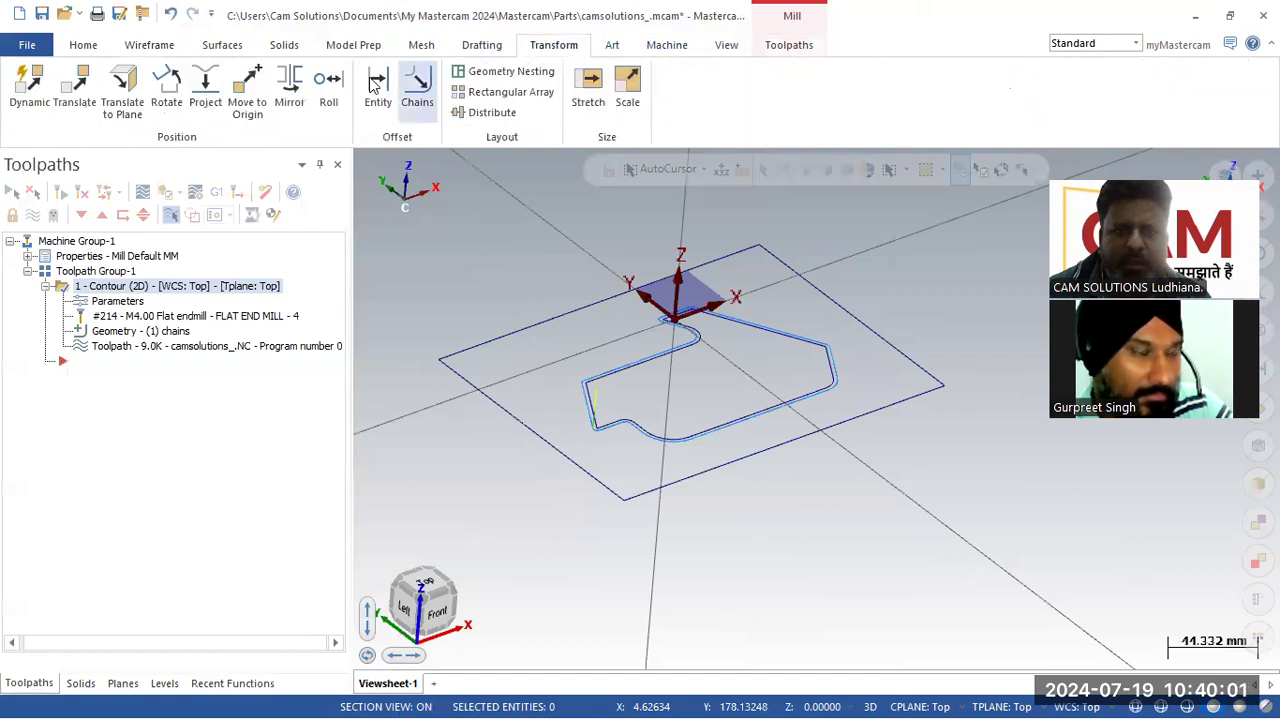
left_click(240, 117)
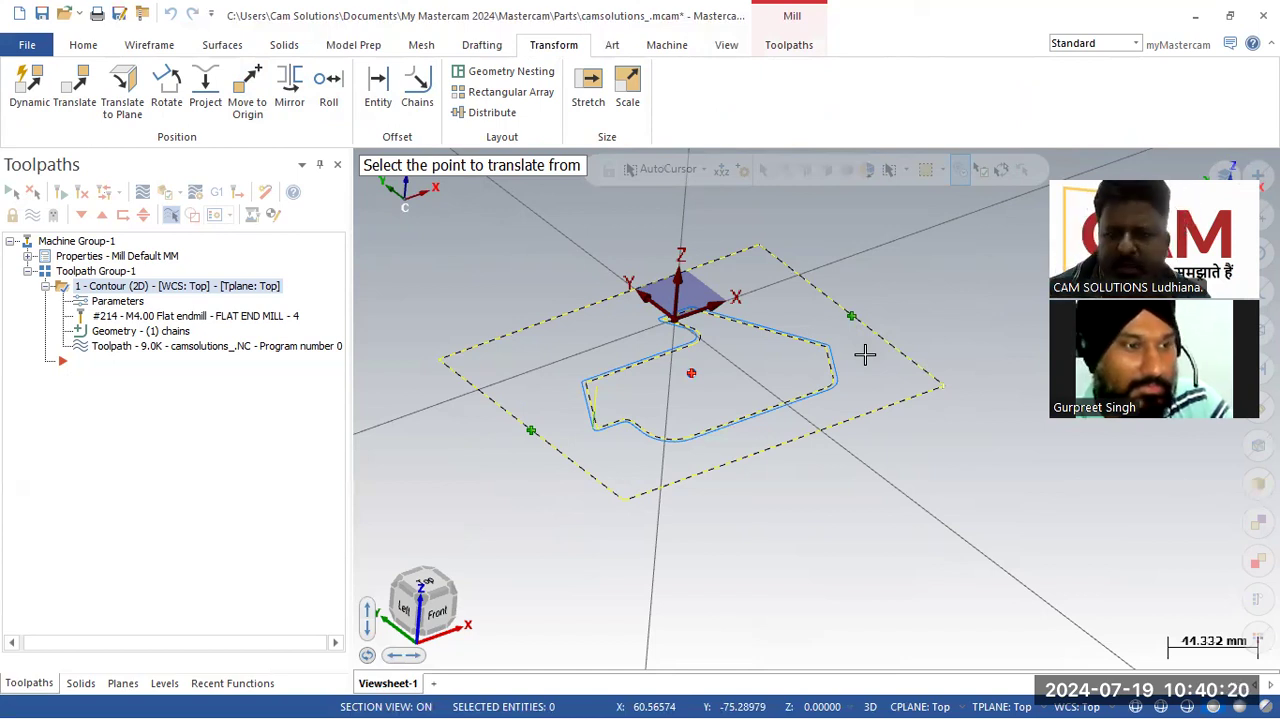
left_click(692, 376)
Step: Clear the transform result colours and regenerate the dirty contour toolpath
scroll(780, 508, "down", 5)
scroll(765, 330, "up", 4)
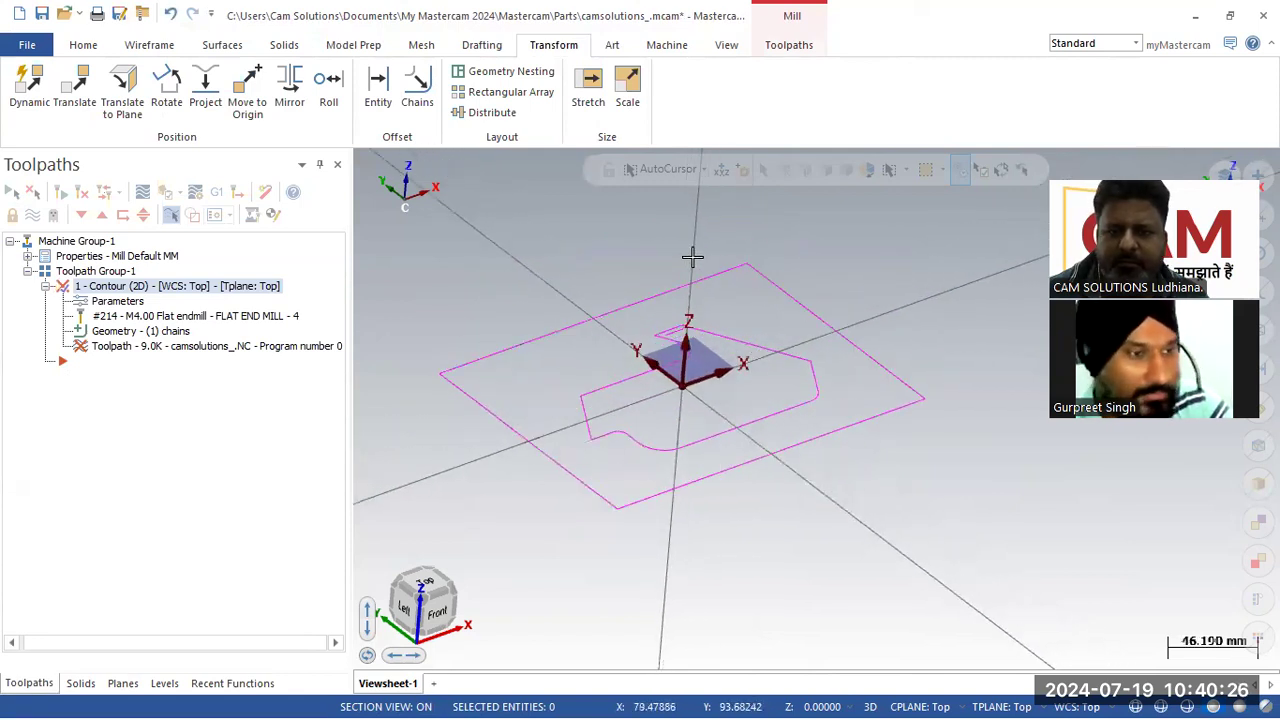
right_click(692, 258)
left_click(779, 234)
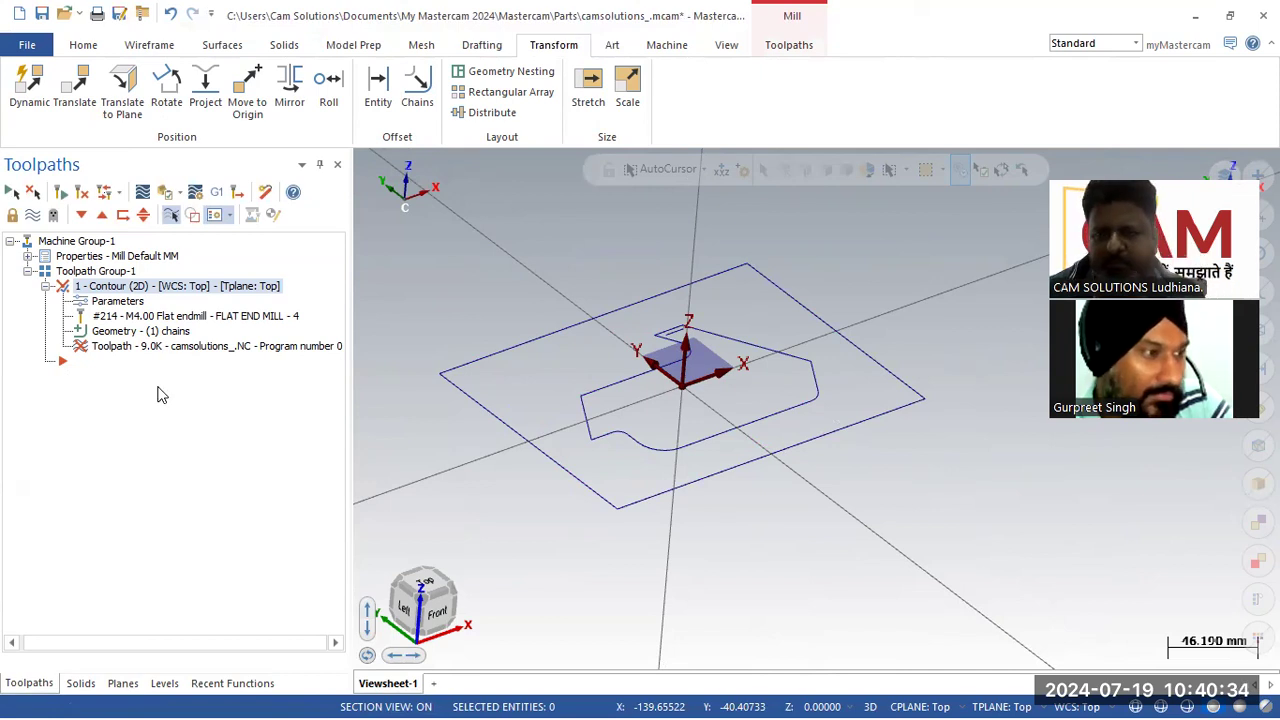
left_click(82, 194)
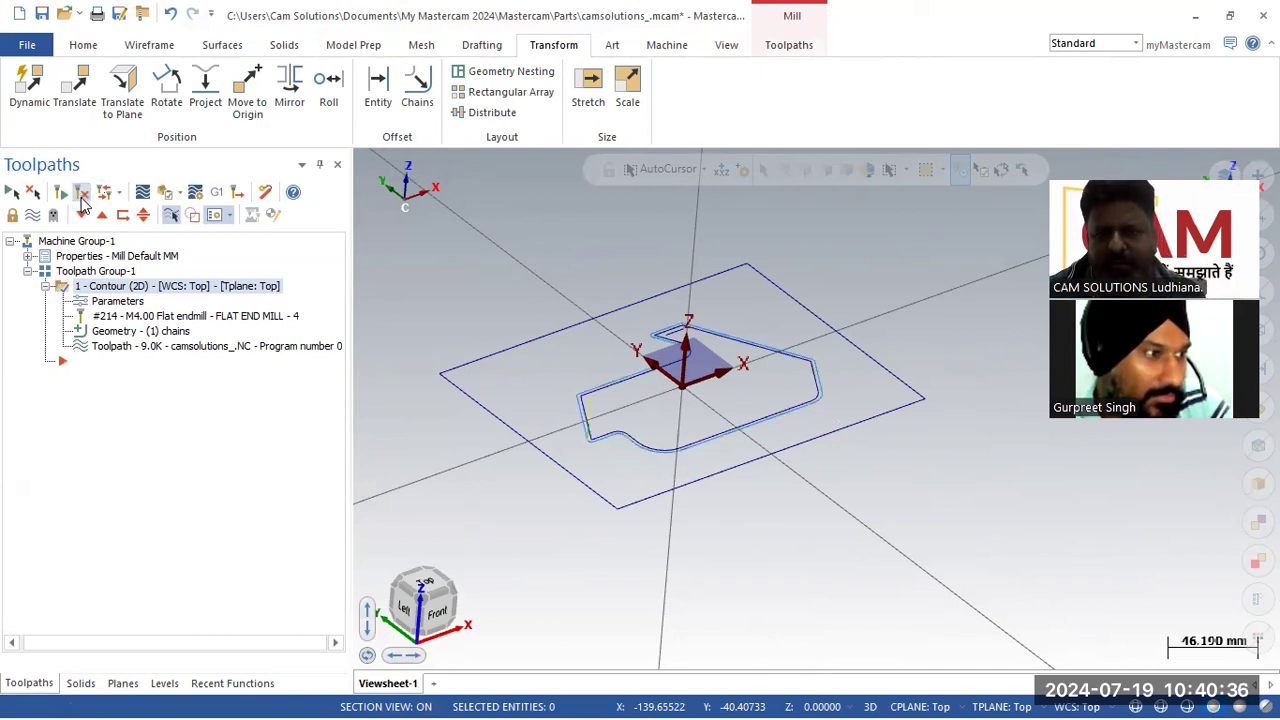
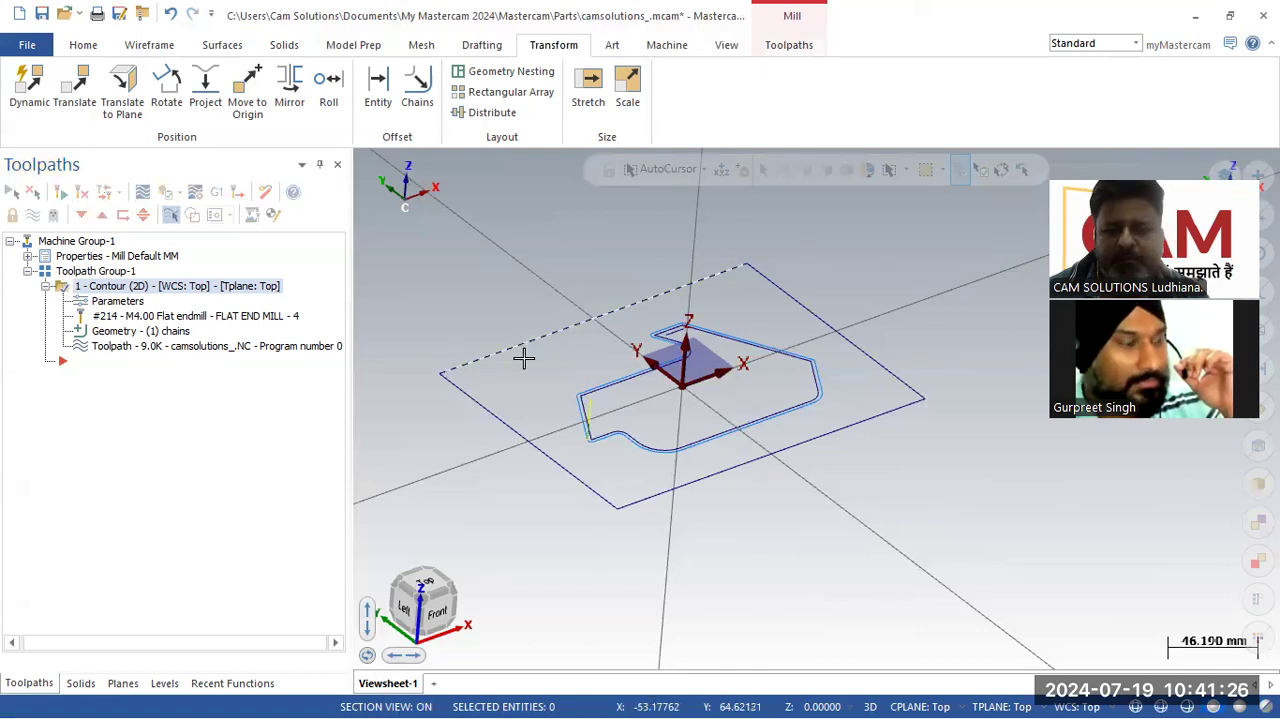
Step: Delete the stray short line inside the profile's upper notch
scroll(609, 434, "up", 1)
scroll(641, 420, "up", 2)
scroll(641, 420, "down", 2)
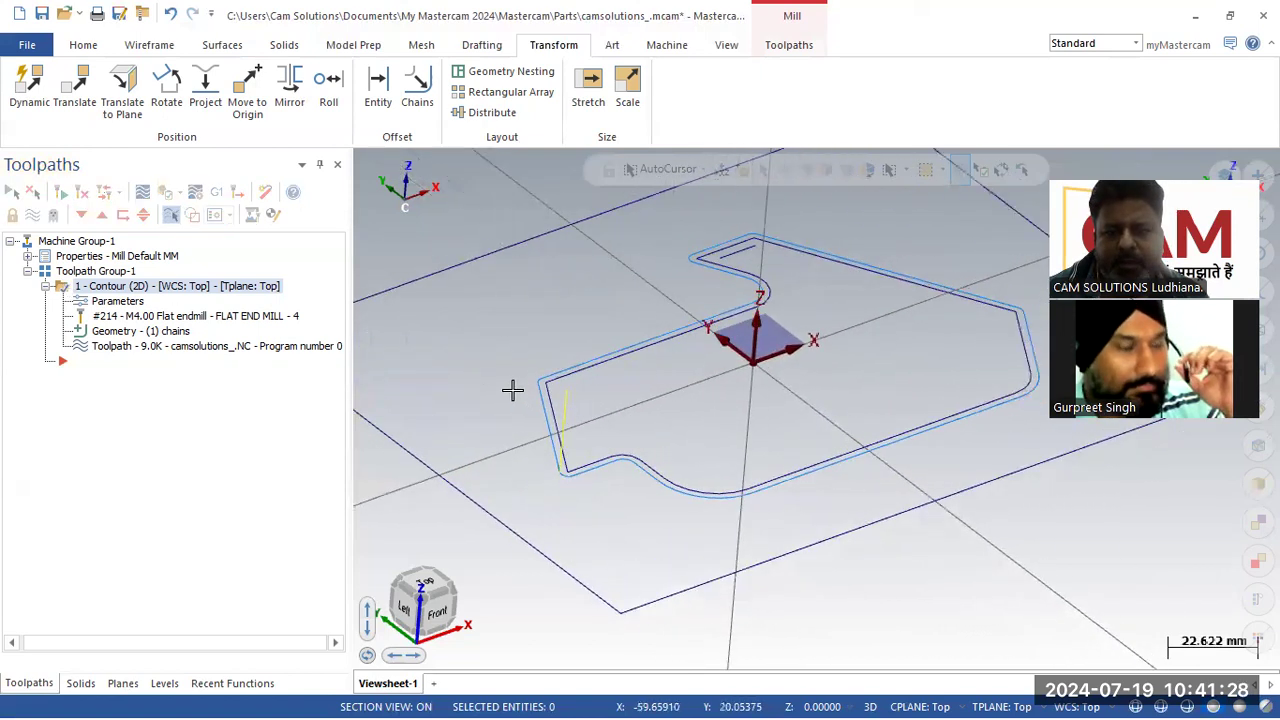
scroll(686, 371, "up", 2)
left_click(694, 272)
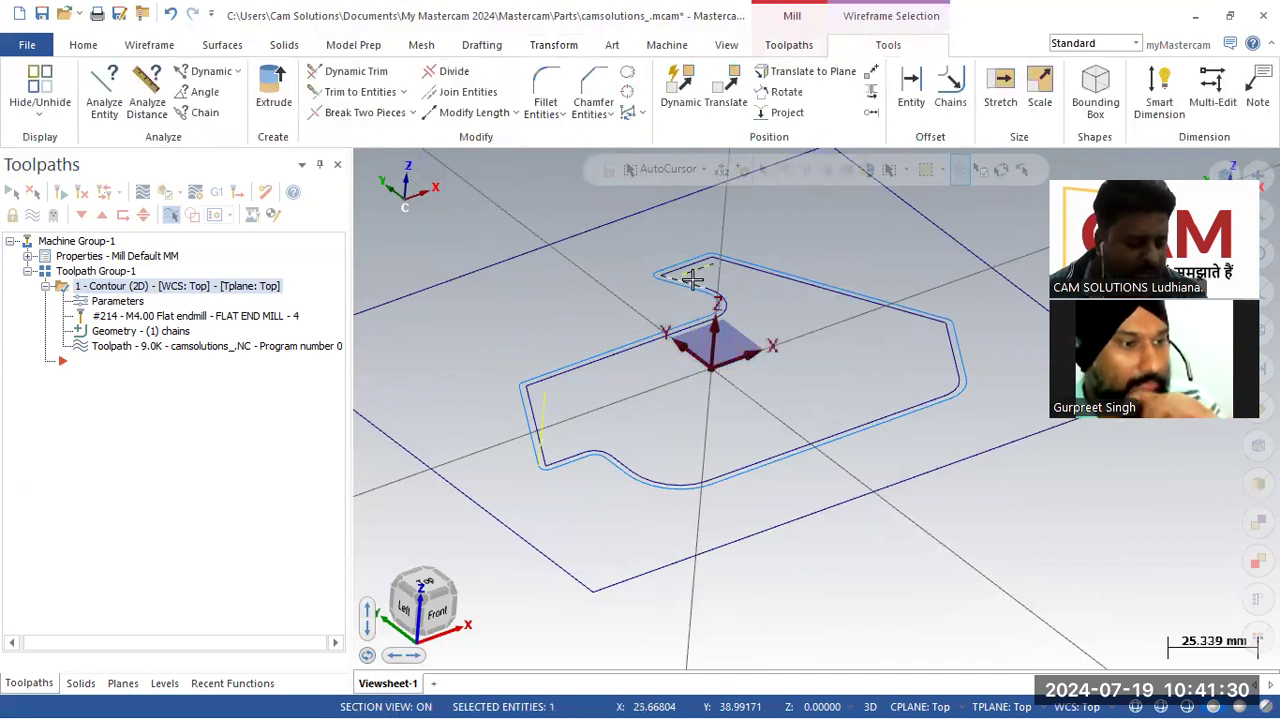
key("Delete")
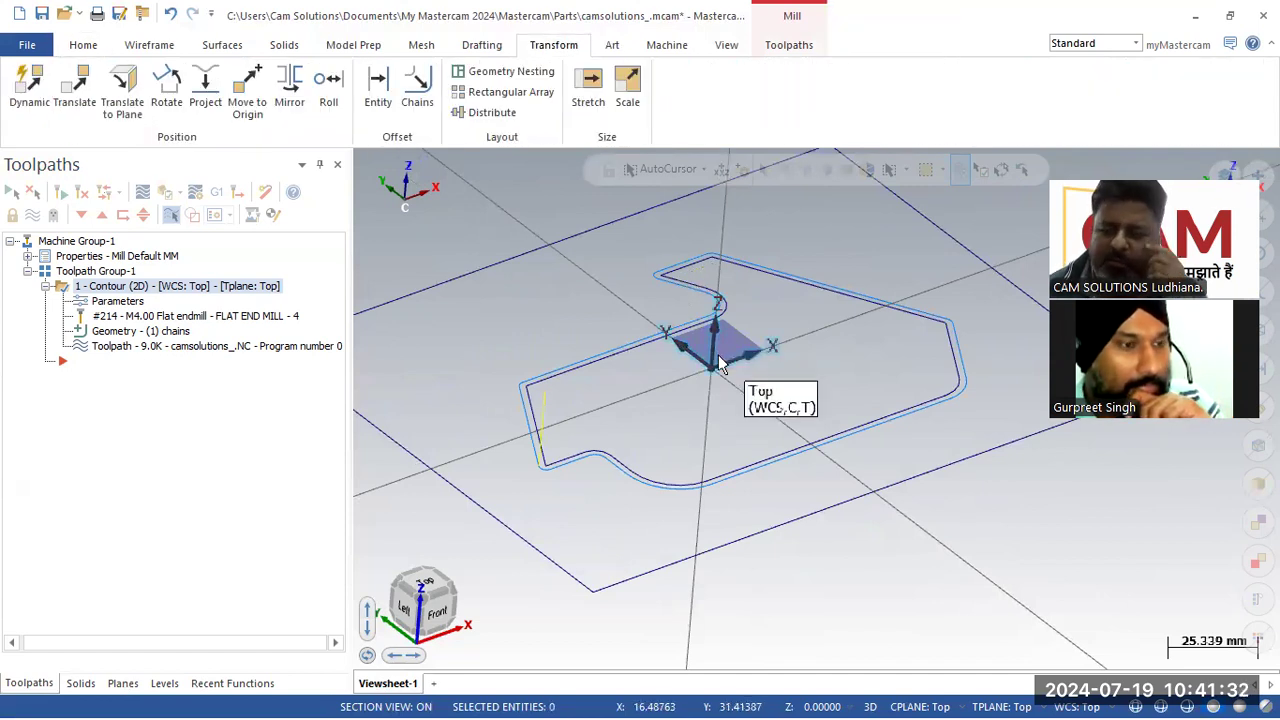
Step: Examine the centred profile and boundary in top and isometric views
scroll(630, 415, "down", 2)
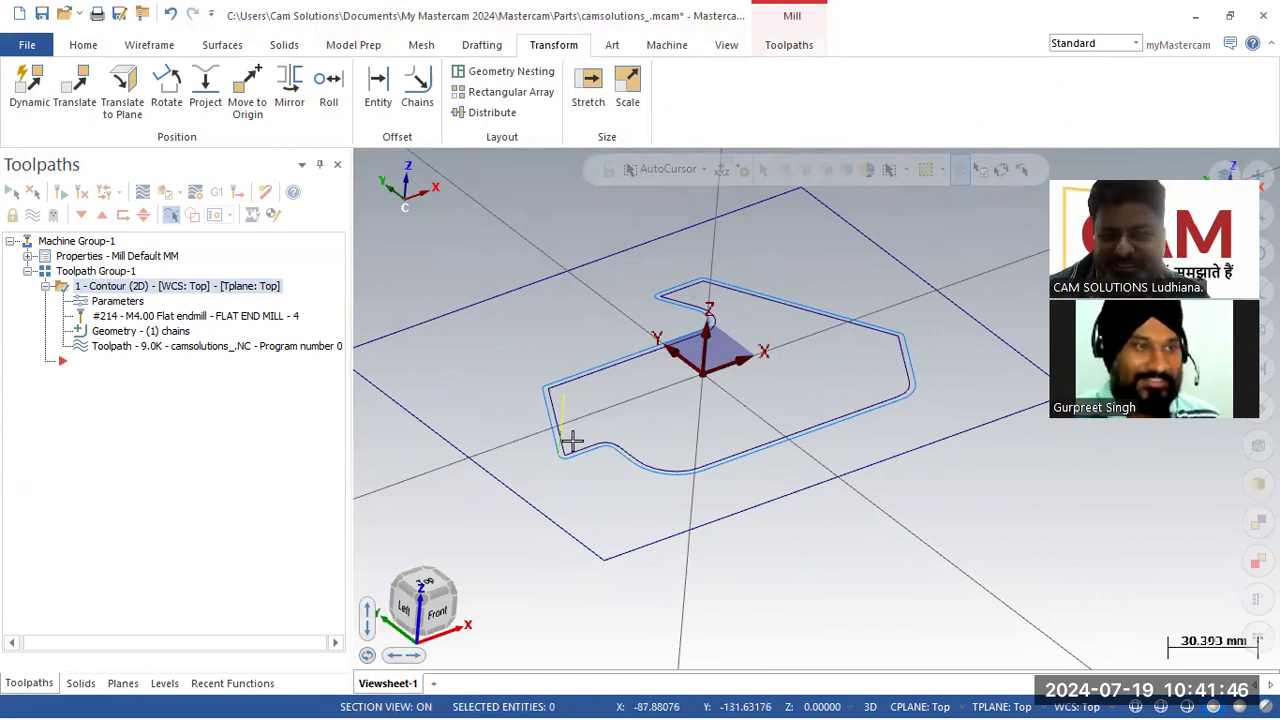
right_click(527, 311)
left_click(591, 409)
scroll(700, 270, "down", 2)
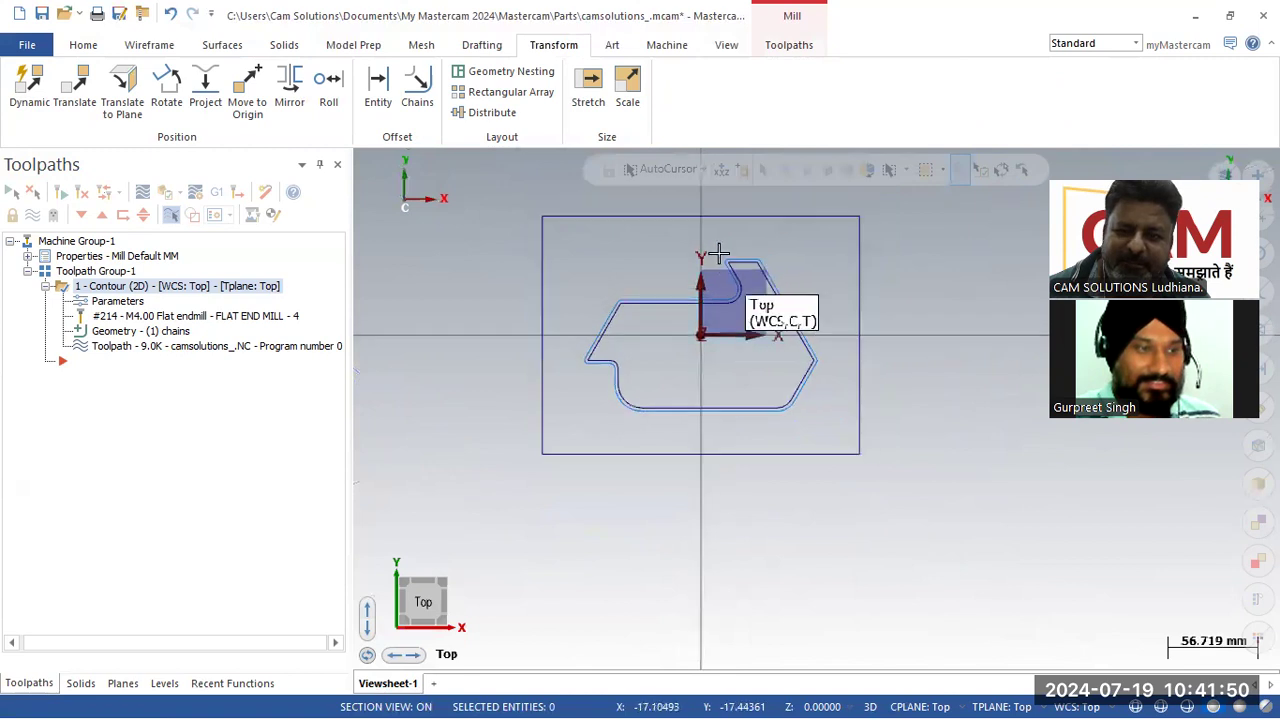
scroll(674, 229, "up", 1)
right_click(675, 230)
left_click(749, 394)
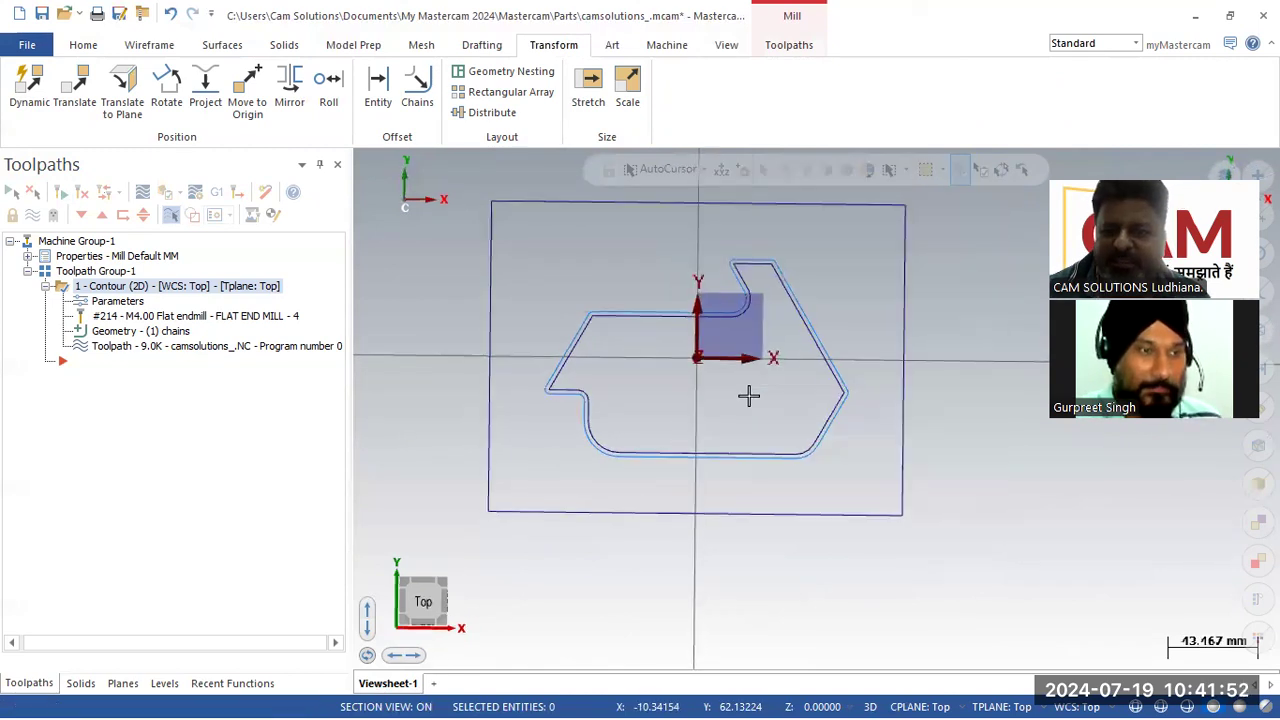
scroll(940, 250, "up", 2)
scroll(615, 419, "down", 4)
scroll(580, 375, "up", 3)
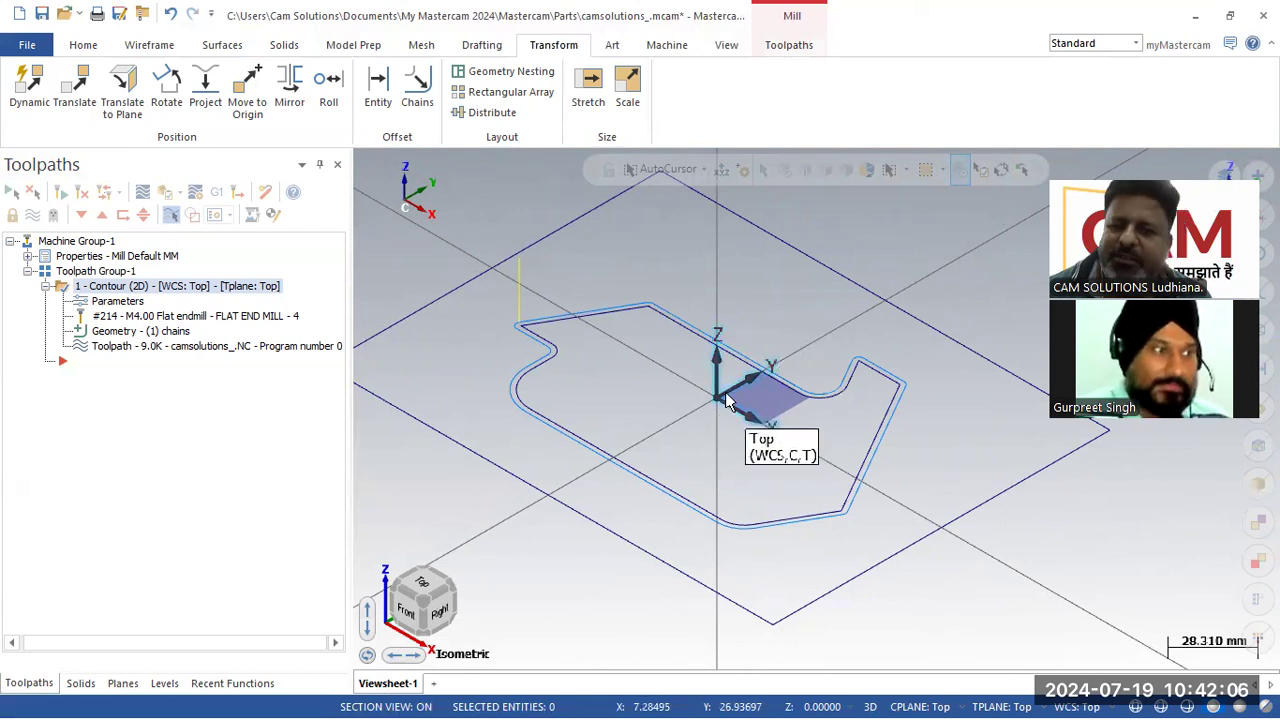
scroll(727, 400, "down", 2)
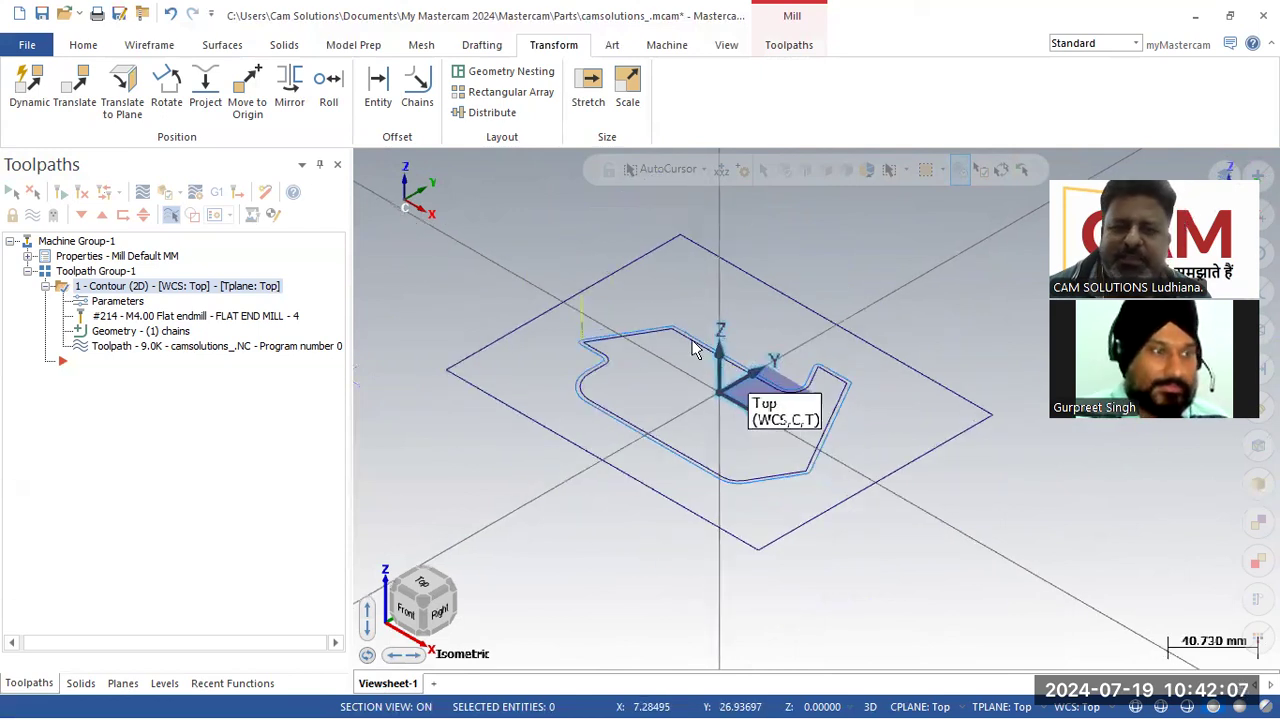
Step: Move all geometry to the origin, picking the bounding box's corner as the point to translate from
left_click(250, 108)
left_click(448, 372)
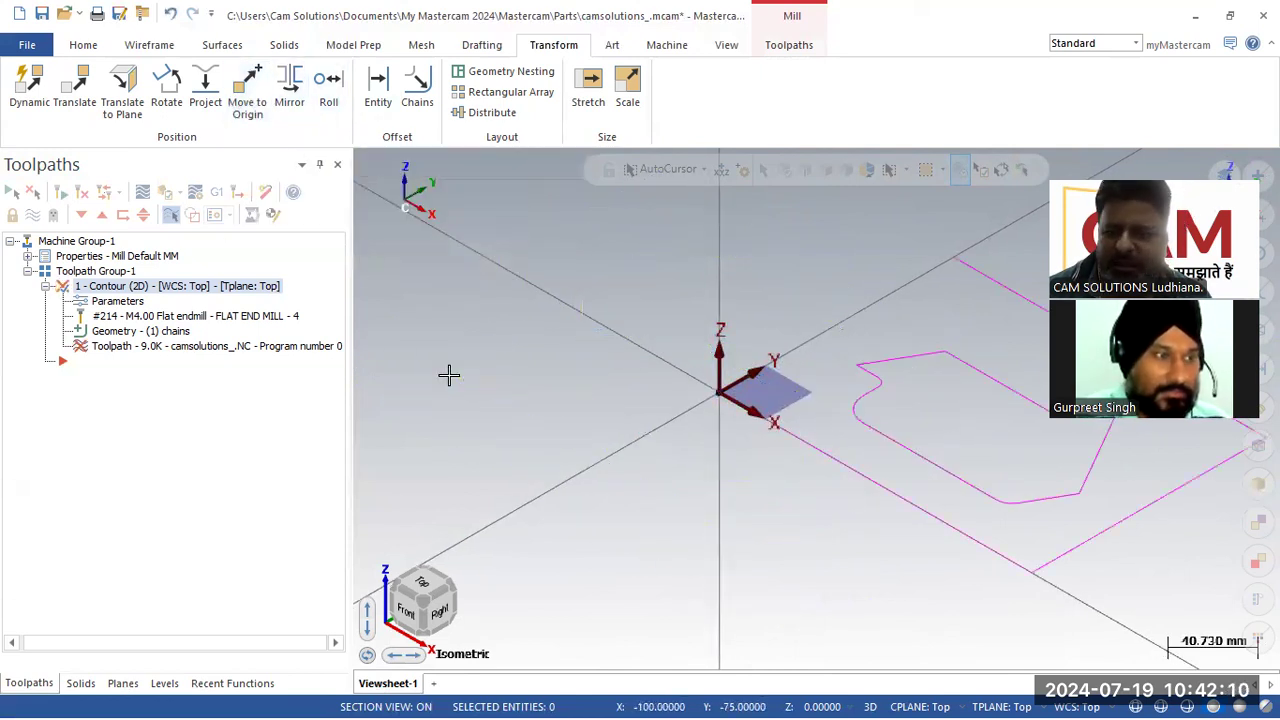
Step: Move all geometry back to the origin, picking the bounding box's centre point
scroll(448, 375, "down", 2)
left_click(248, 92)
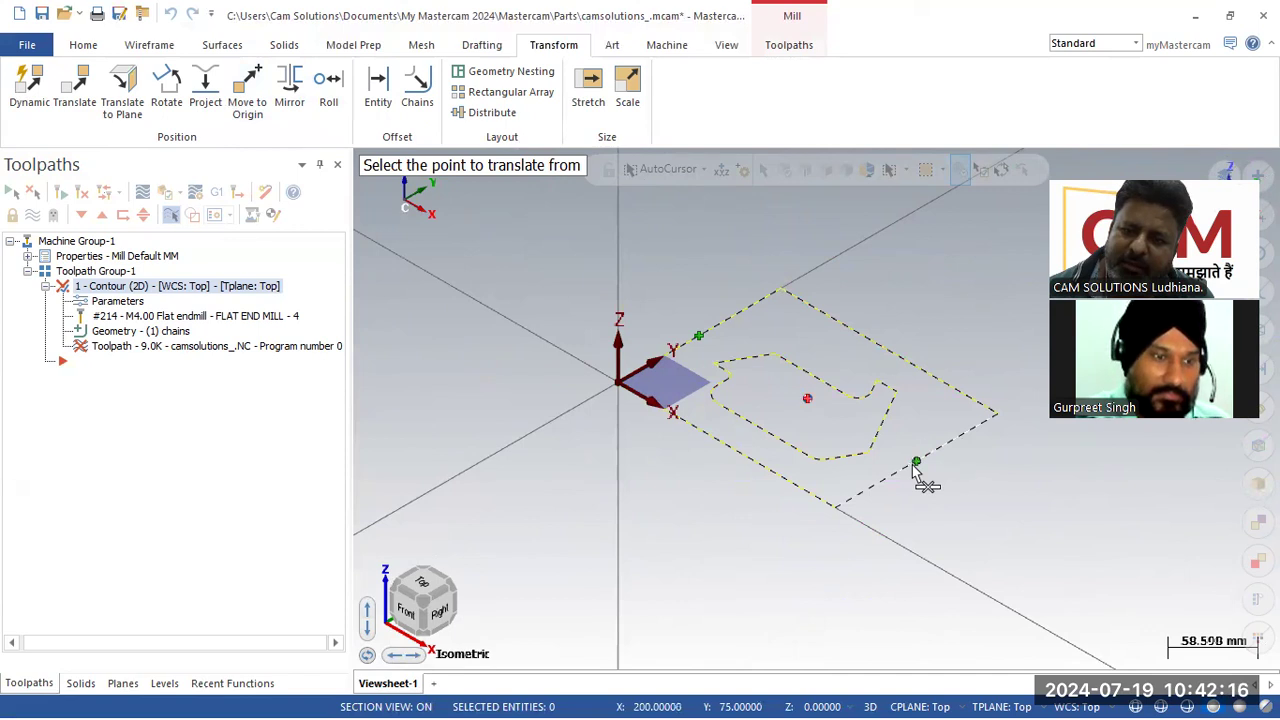
left_click(807, 399)
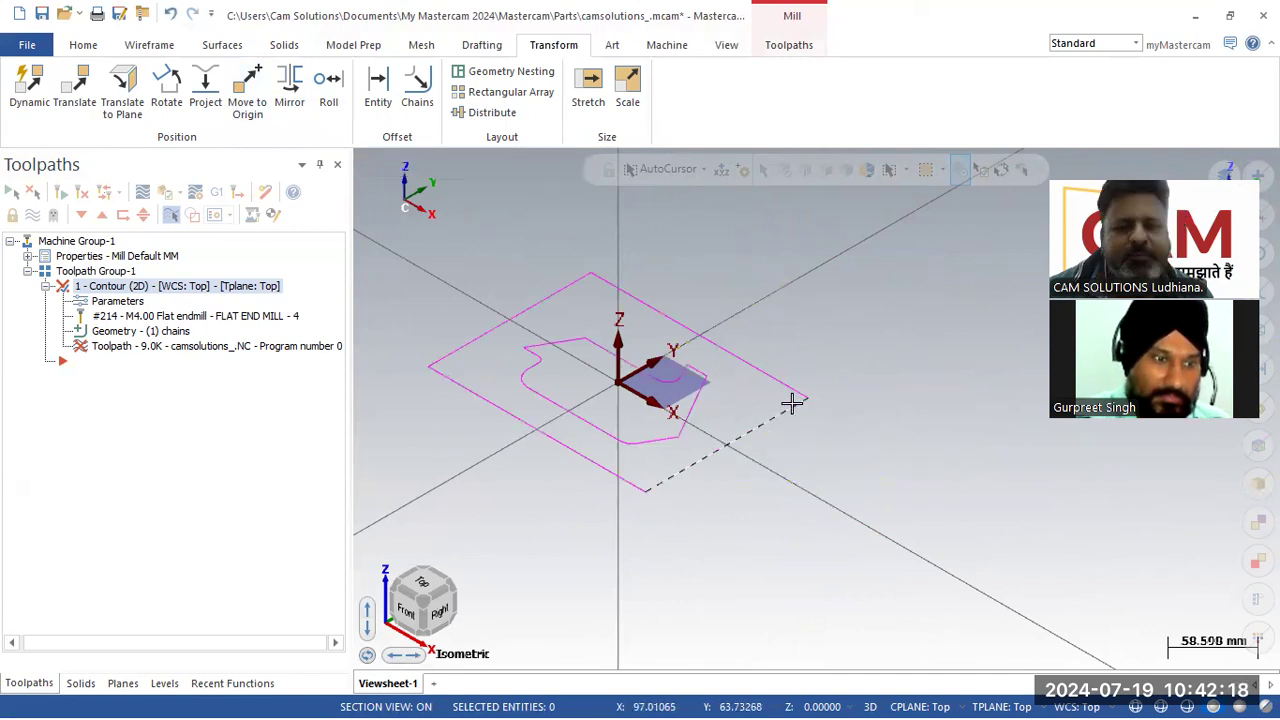
Step: Regenerate the invalidated contour toolpath
left_click(104, 192)
scroll(424, 350, "up", 1)
scroll(430, 330, "up", 2)
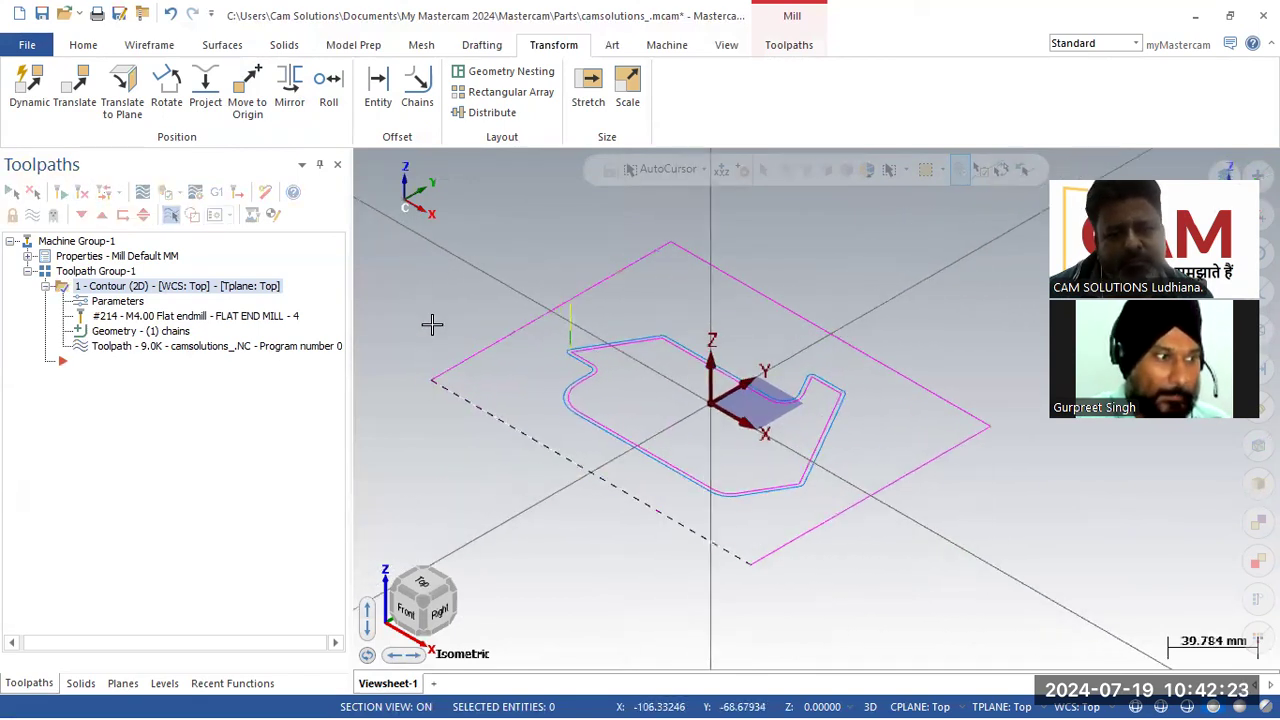
Step: Enable multi passes on the contour toolpath with 5 rough passes at 1.0 mm spacing
left_click(128, 304)
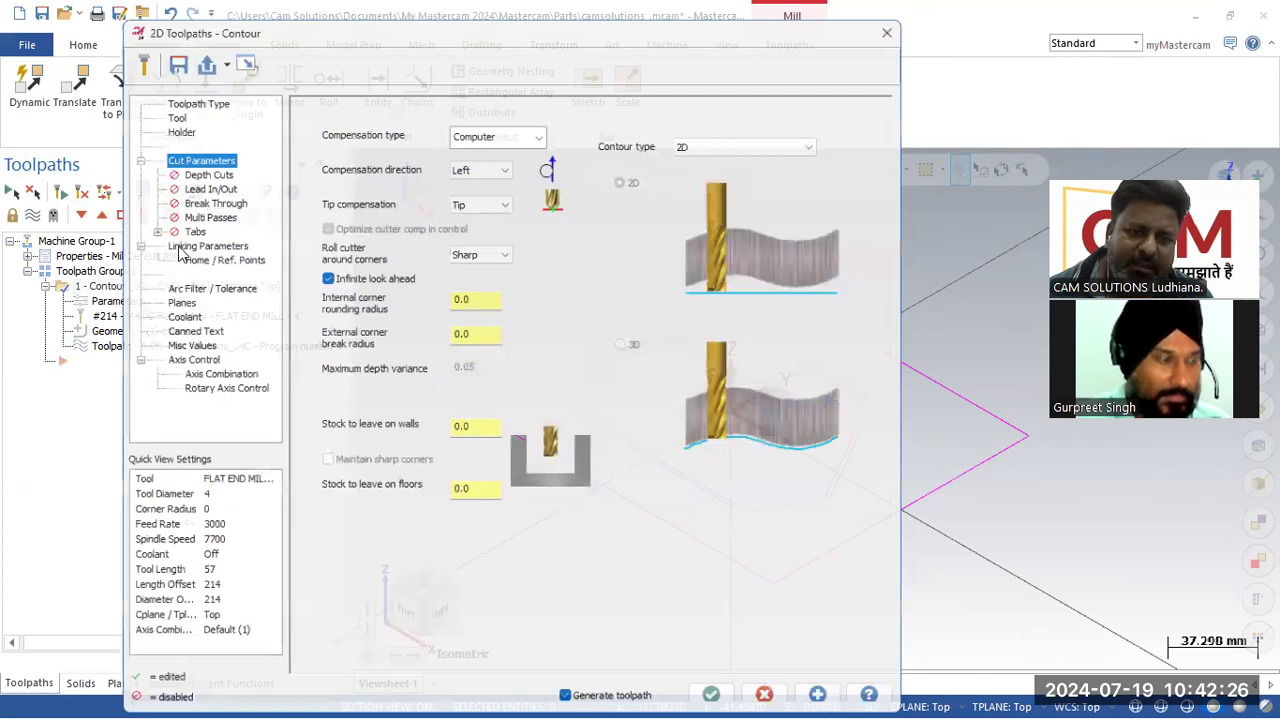
left_click(194, 209)
left_click(319, 97)
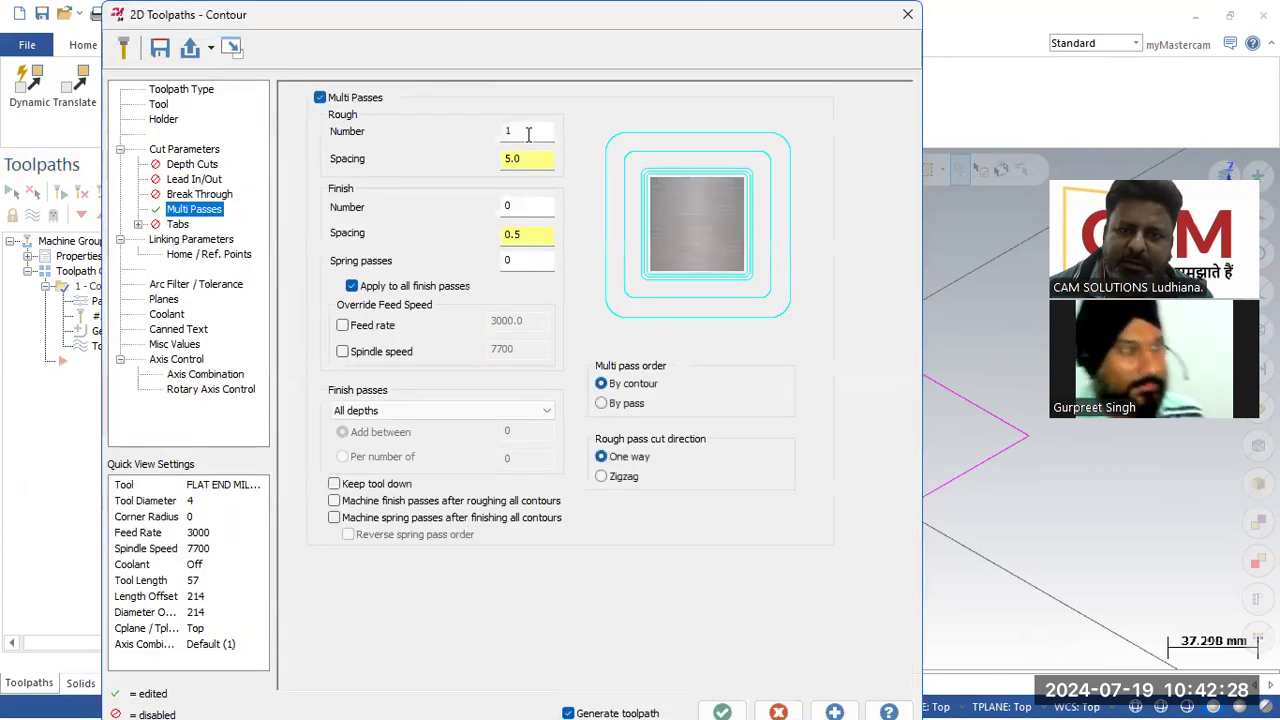
type("5")
key("Tab")
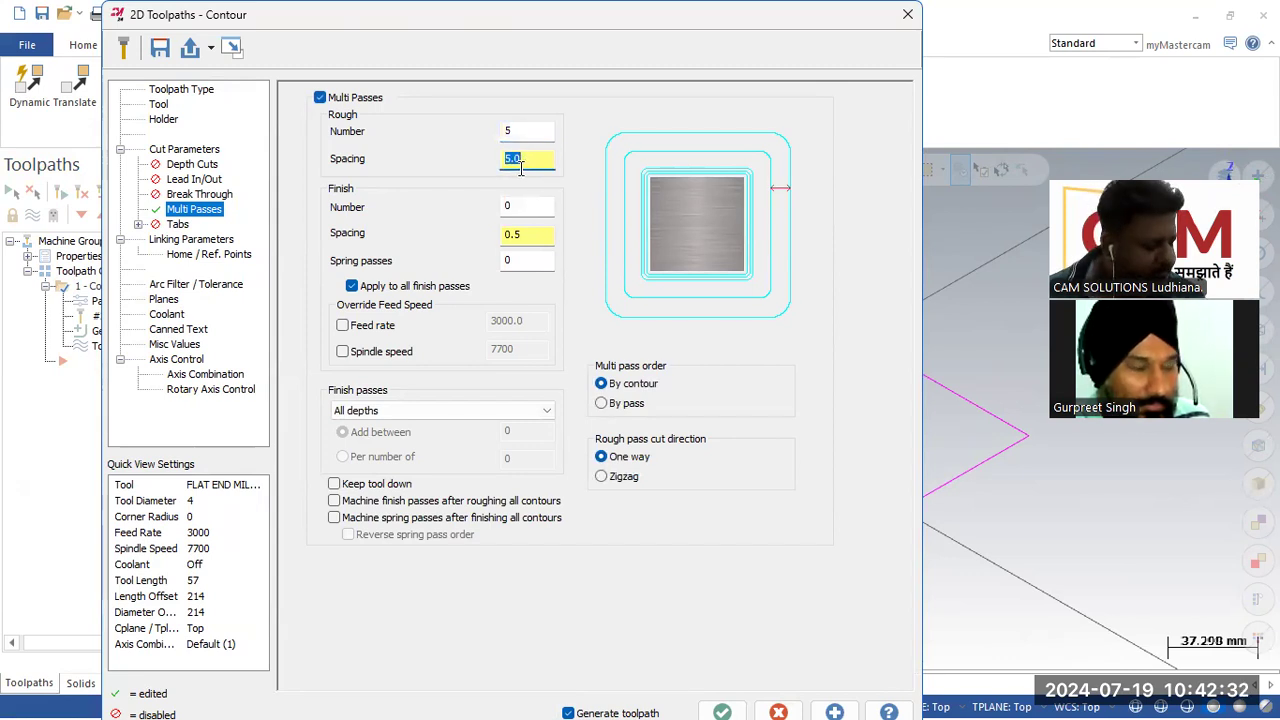
type("1")
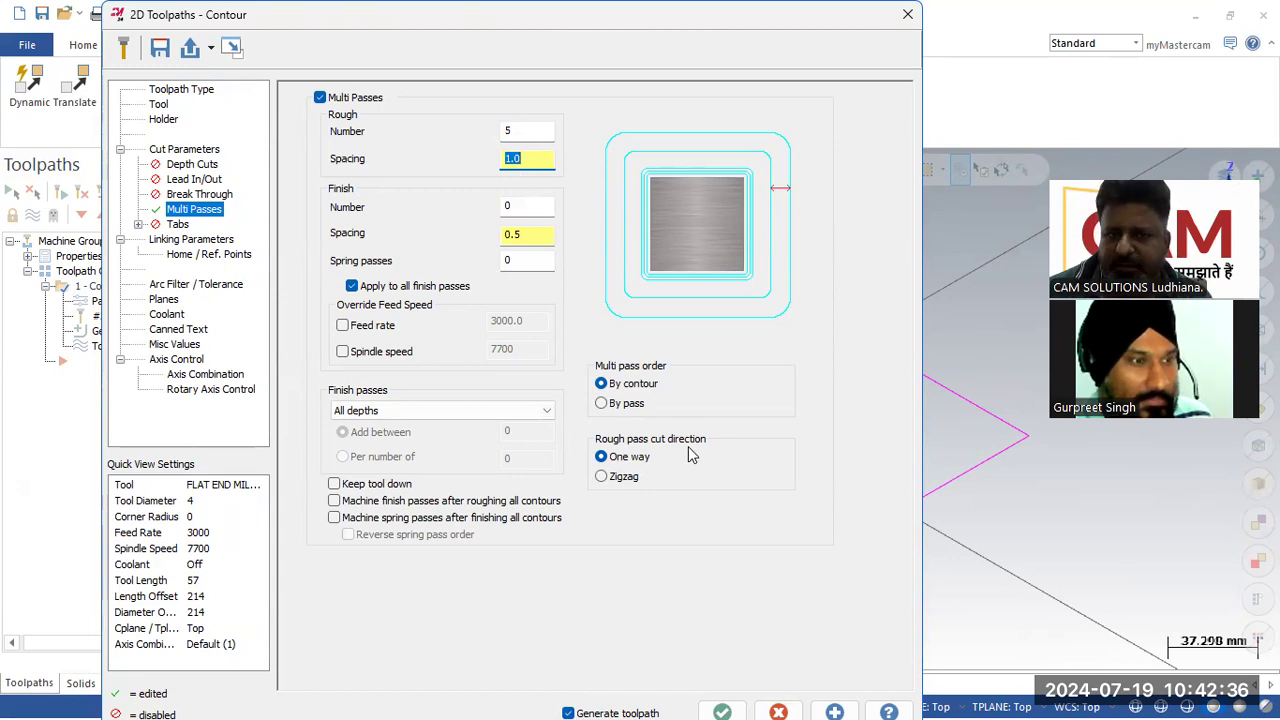
left_click(728, 704)
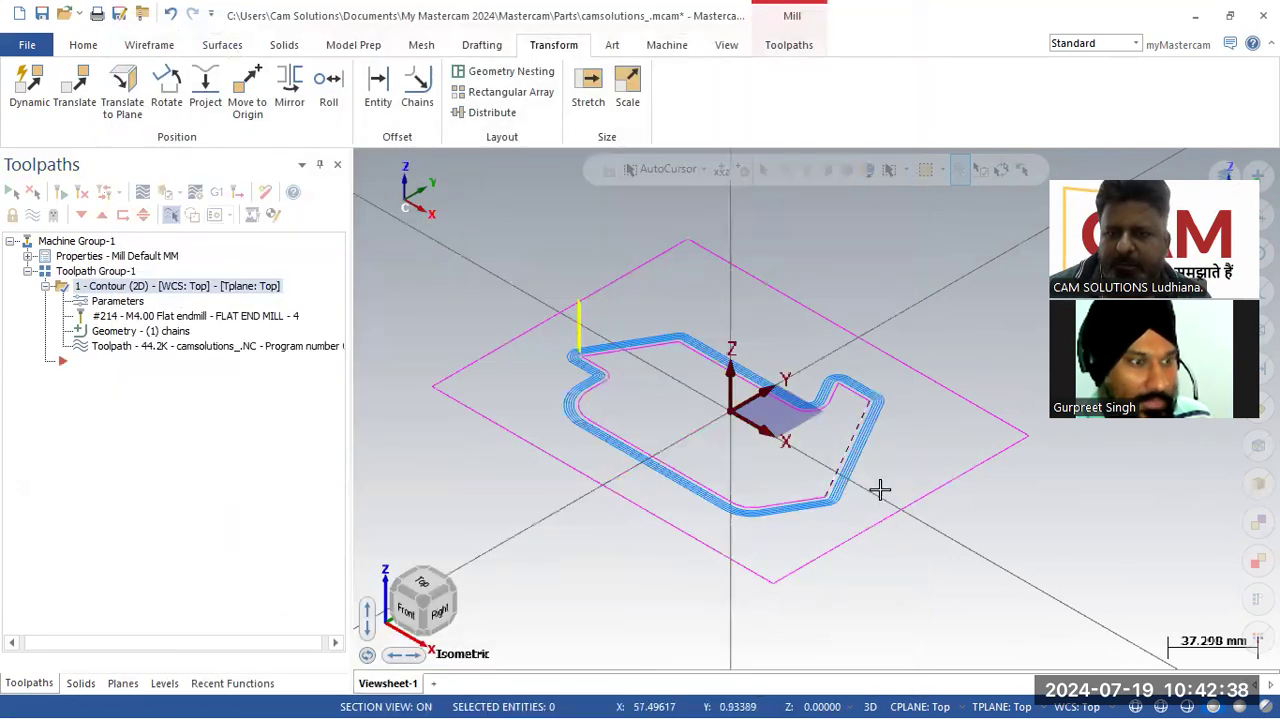
Step: Add 2 finish passes at 0.1 mm spacing to the contour's multi passes
scroll(720, 431, "up", 4)
right_click(668, 404)
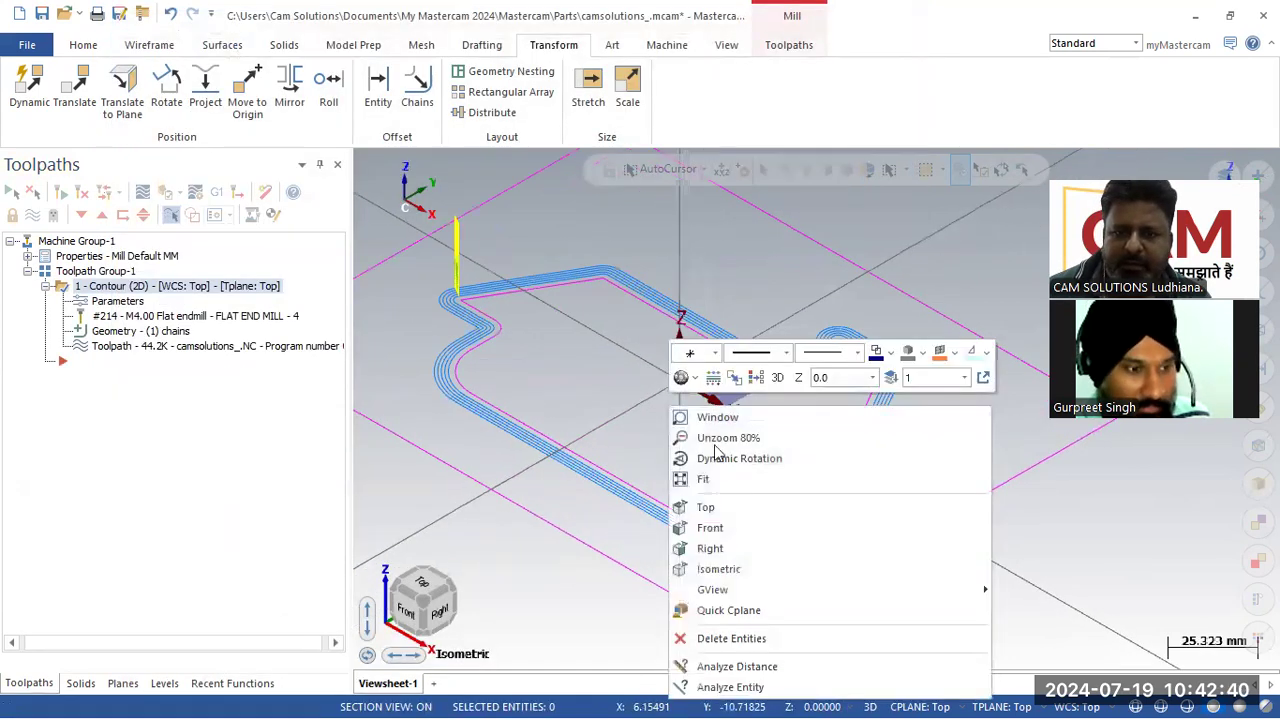
left_click(720, 508)
scroll(651, 402, "up", 2)
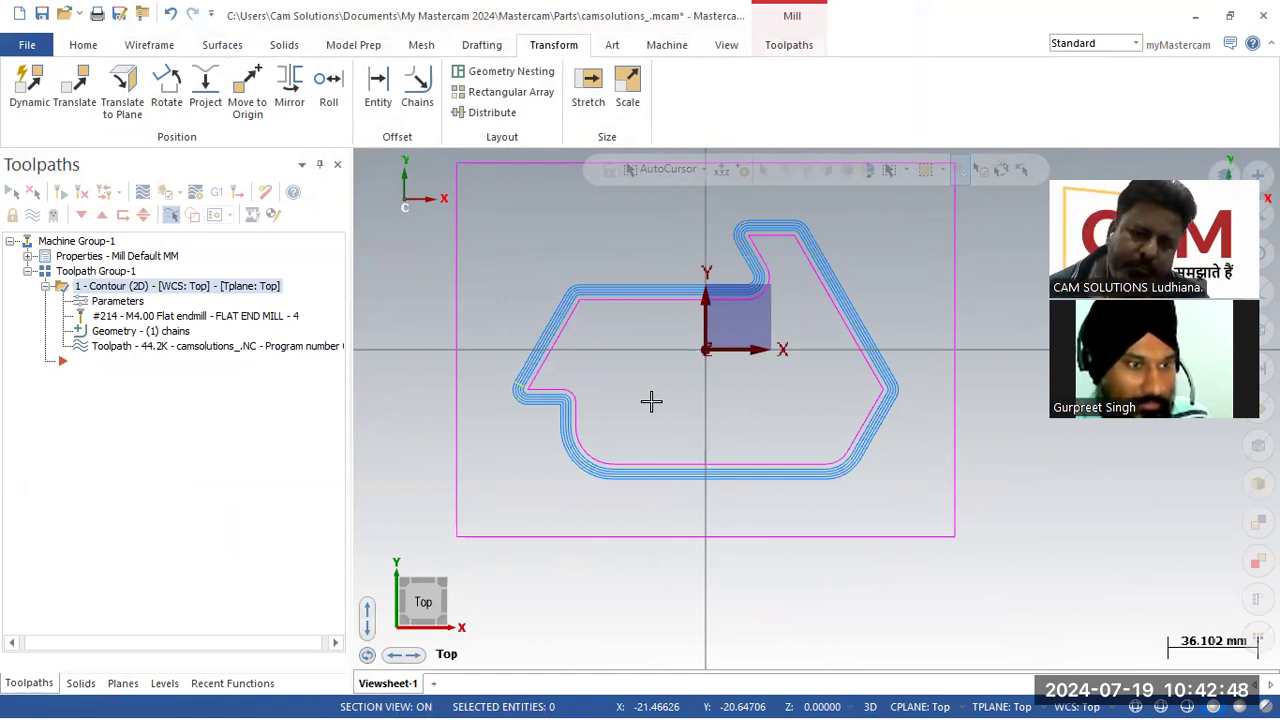
left_click(122, 304)
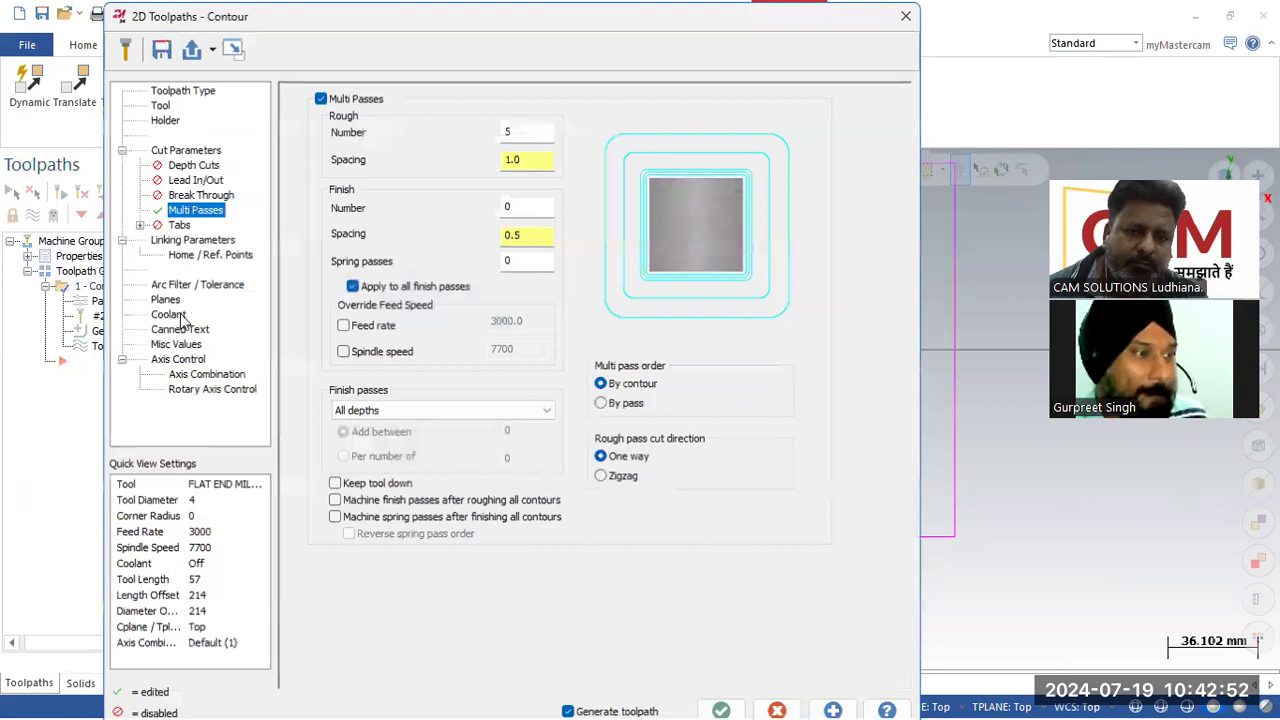
left_click(520, 207)
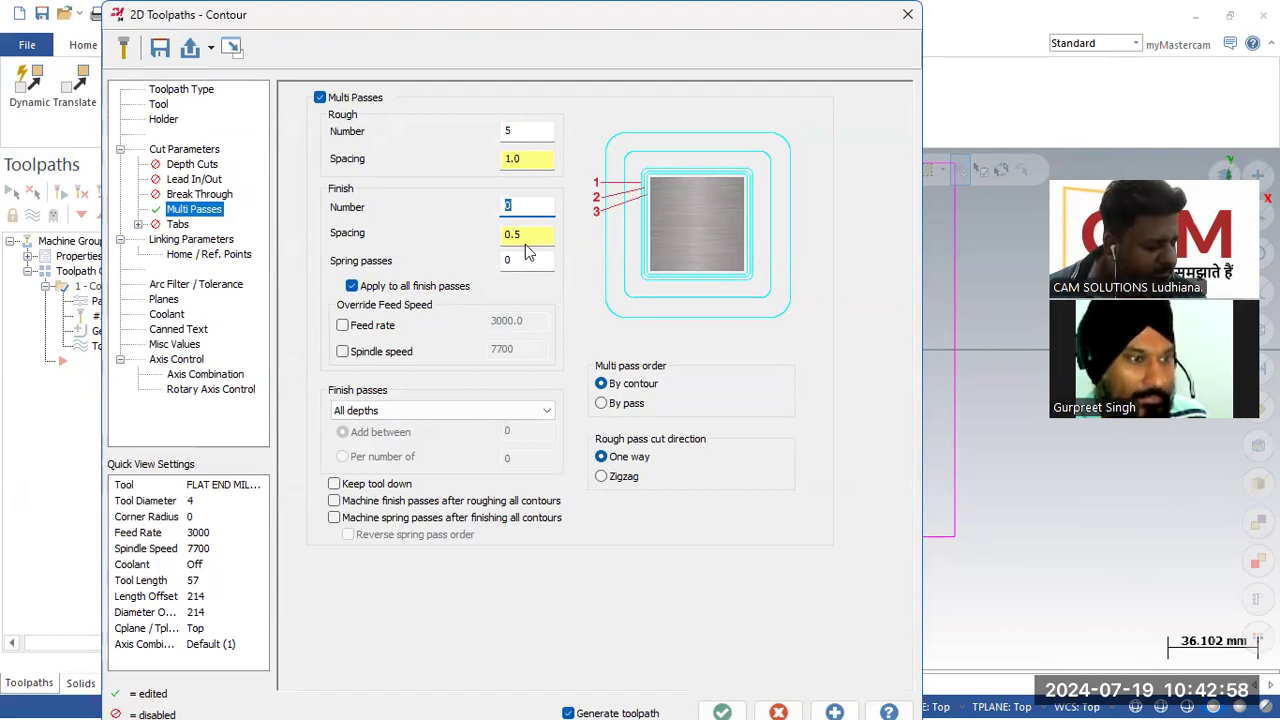
type("2")
key("Tab")
type(".")
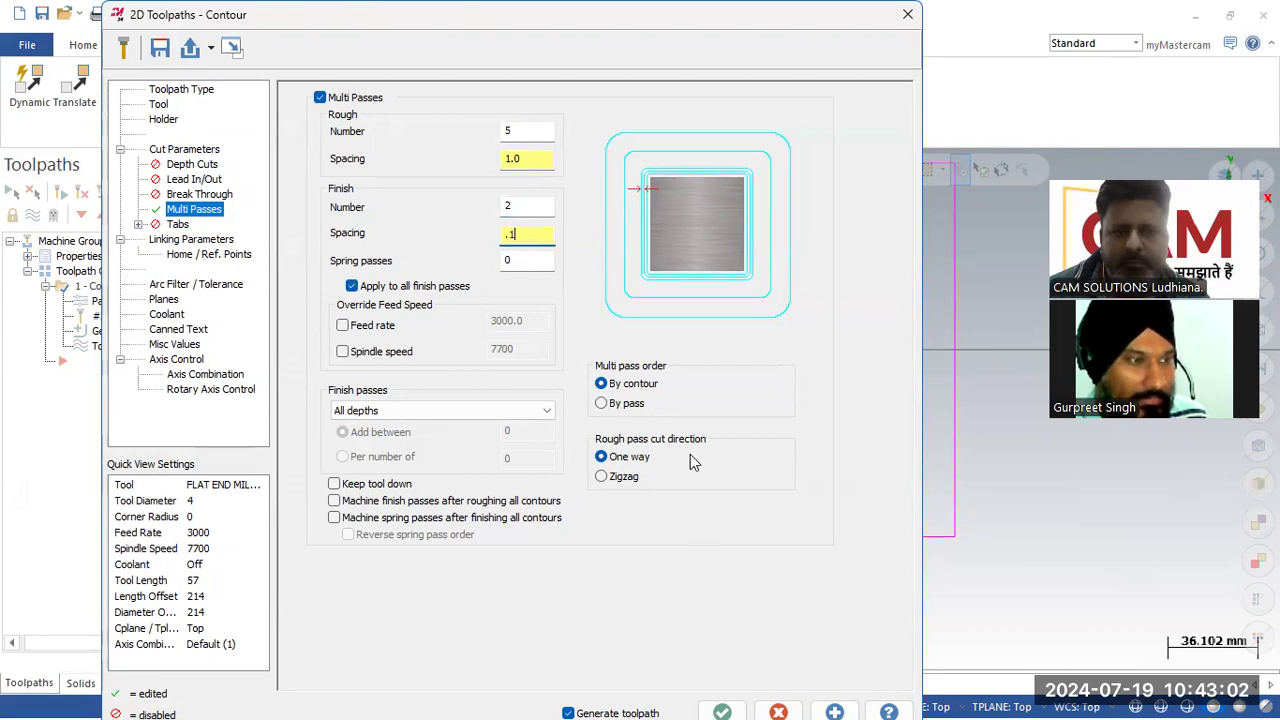
left_click(722, 712)
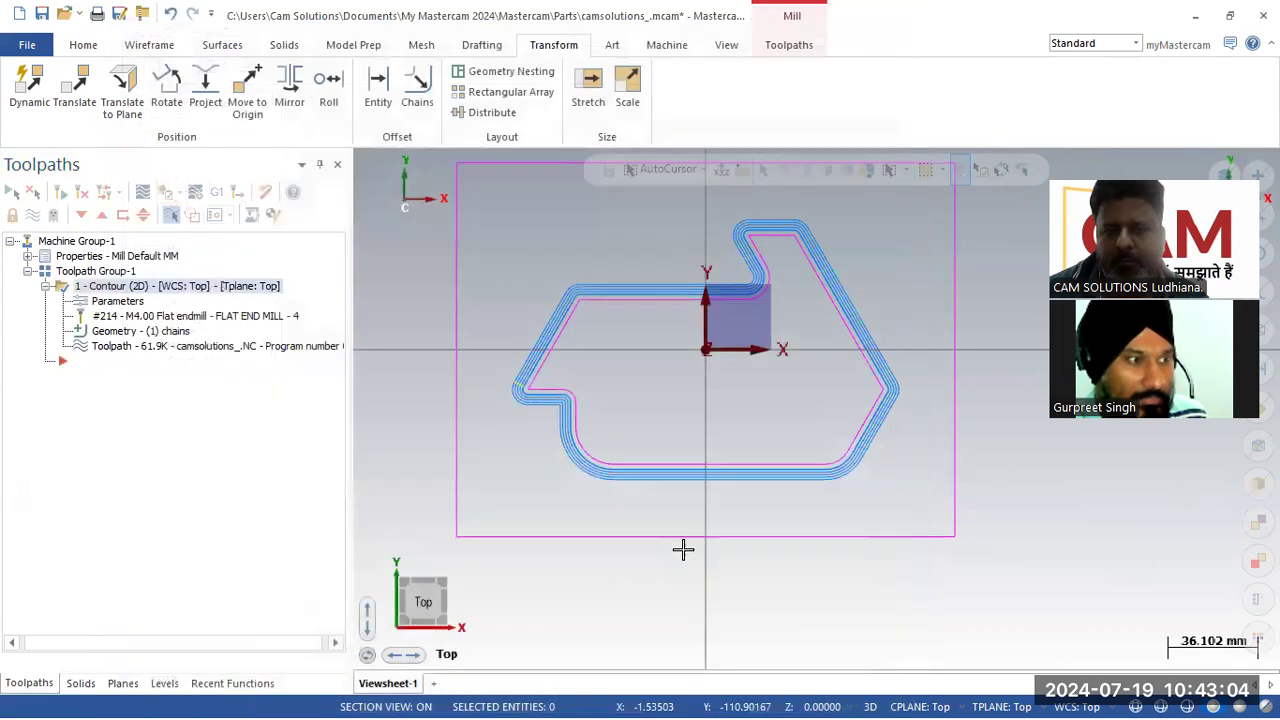
Step: Zoom in to inspect the spacing of the rough and finish passes along the profile
scroll(622, 287, "up", 10)
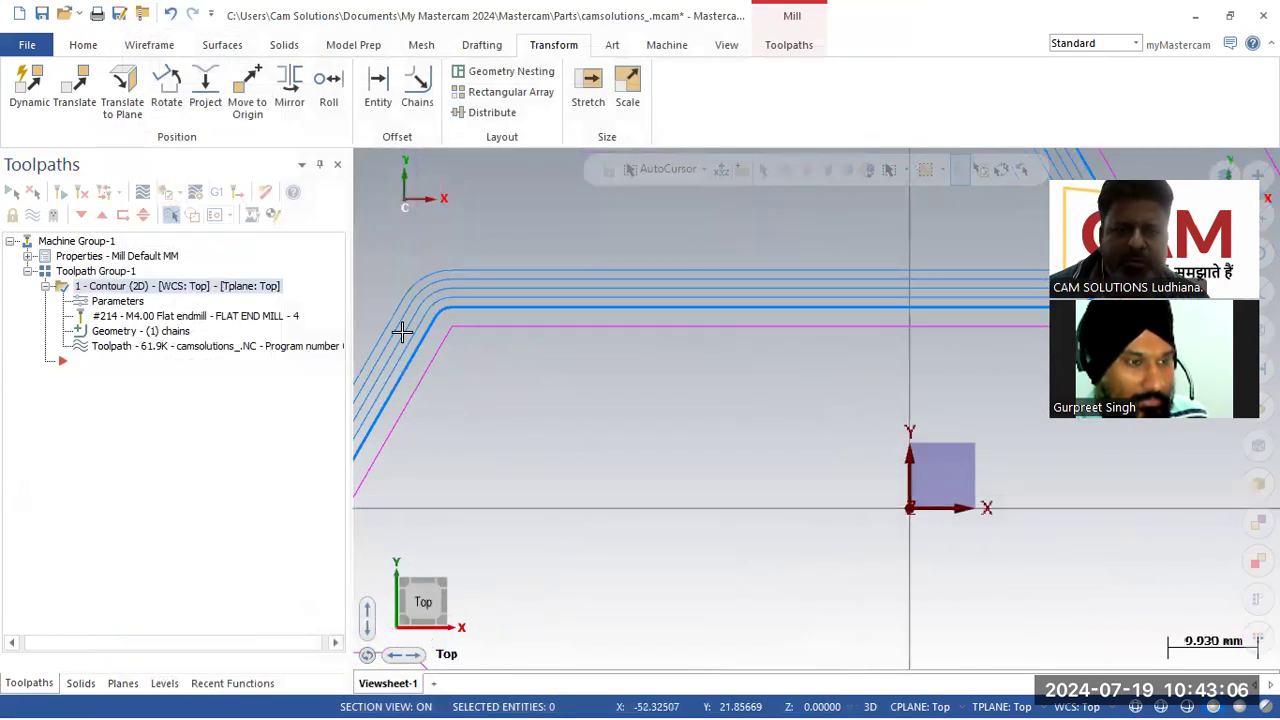
scroll(495, 318, "up", 6)
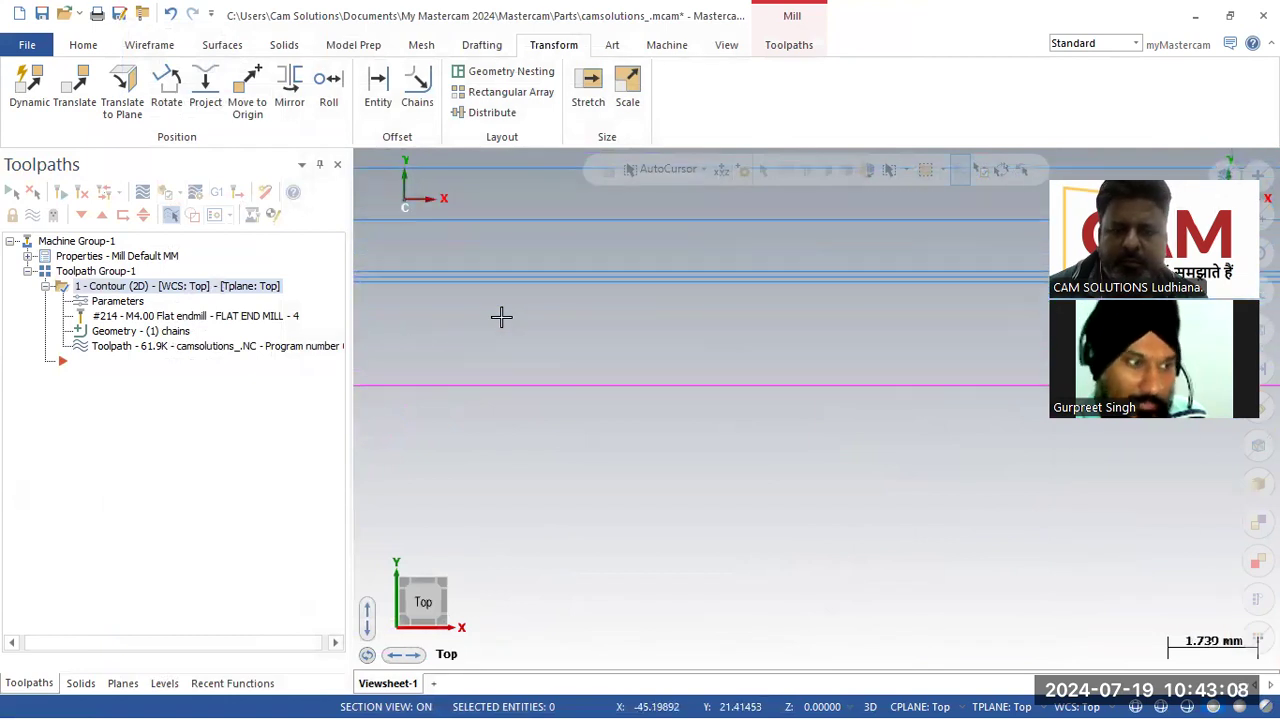
scroll(520, 290, "down", 3)
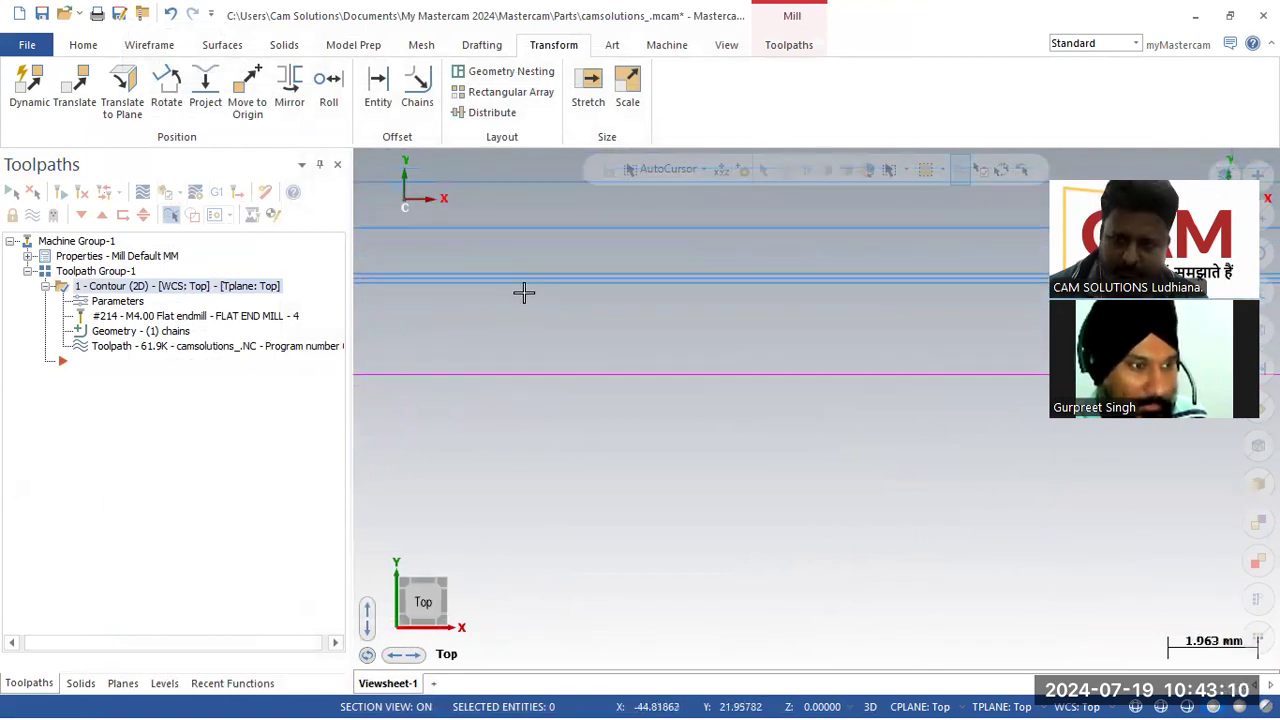
scroll(526, 297, "down", 1)
scroll(526, 297, "up", 5)
scroll(586, 399, "down", 2)
scroll(586, 399, "down", 2)
scroll(586, 291, "down", 2)
scroll(586, 291, "down", 9)
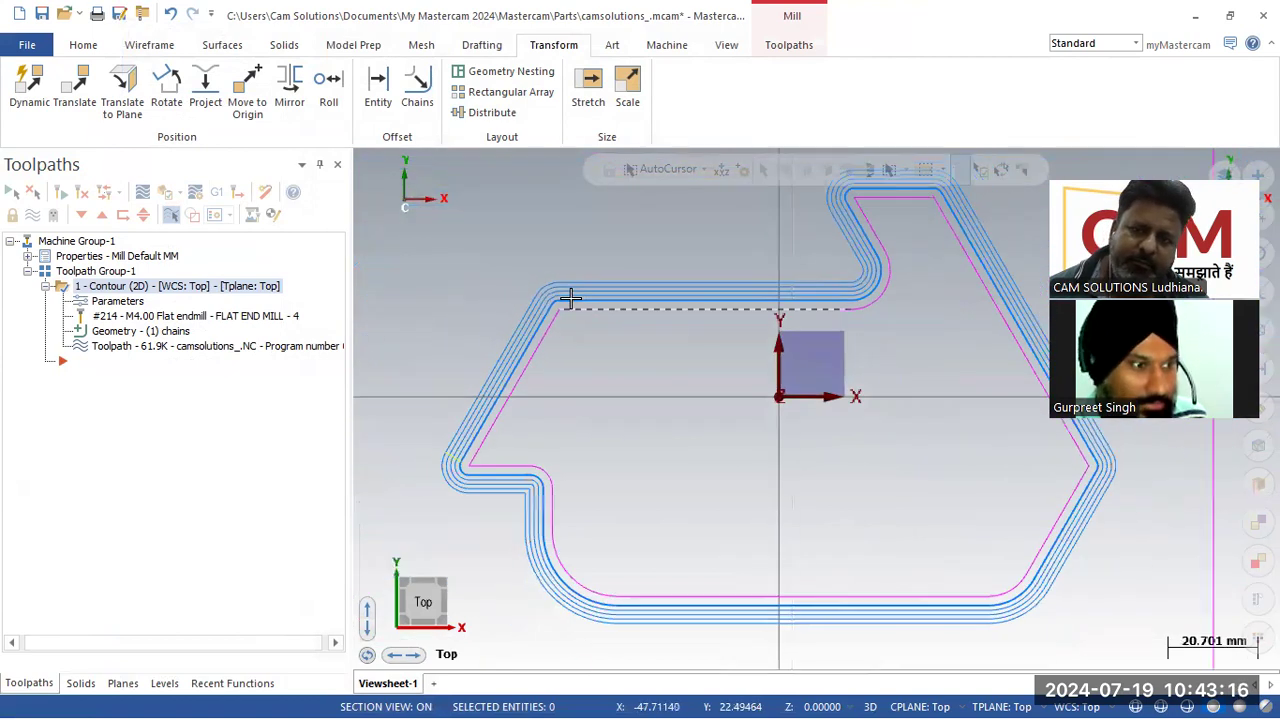
scroll(560, 303, "down", 2)
scroll(554, 300, "up", 1)
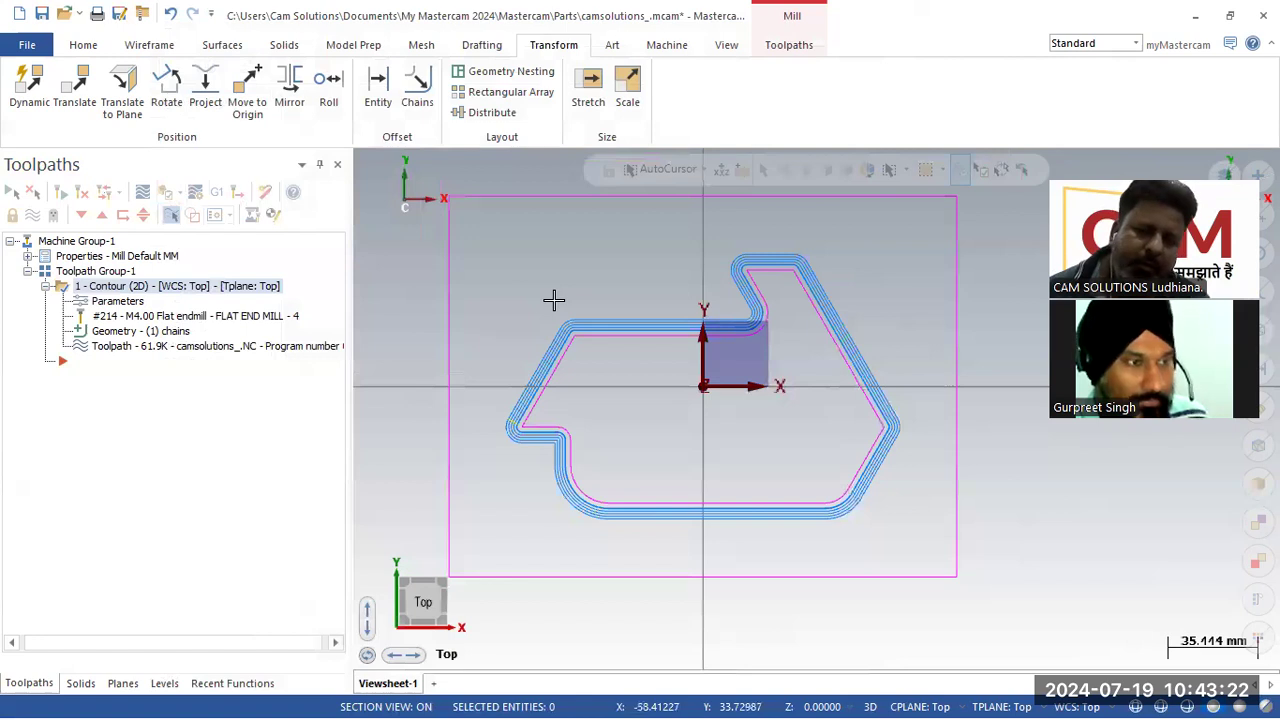
Step: Review the contour's chained geometry in the chain manager and close it unchanged
left_click(116, 331)
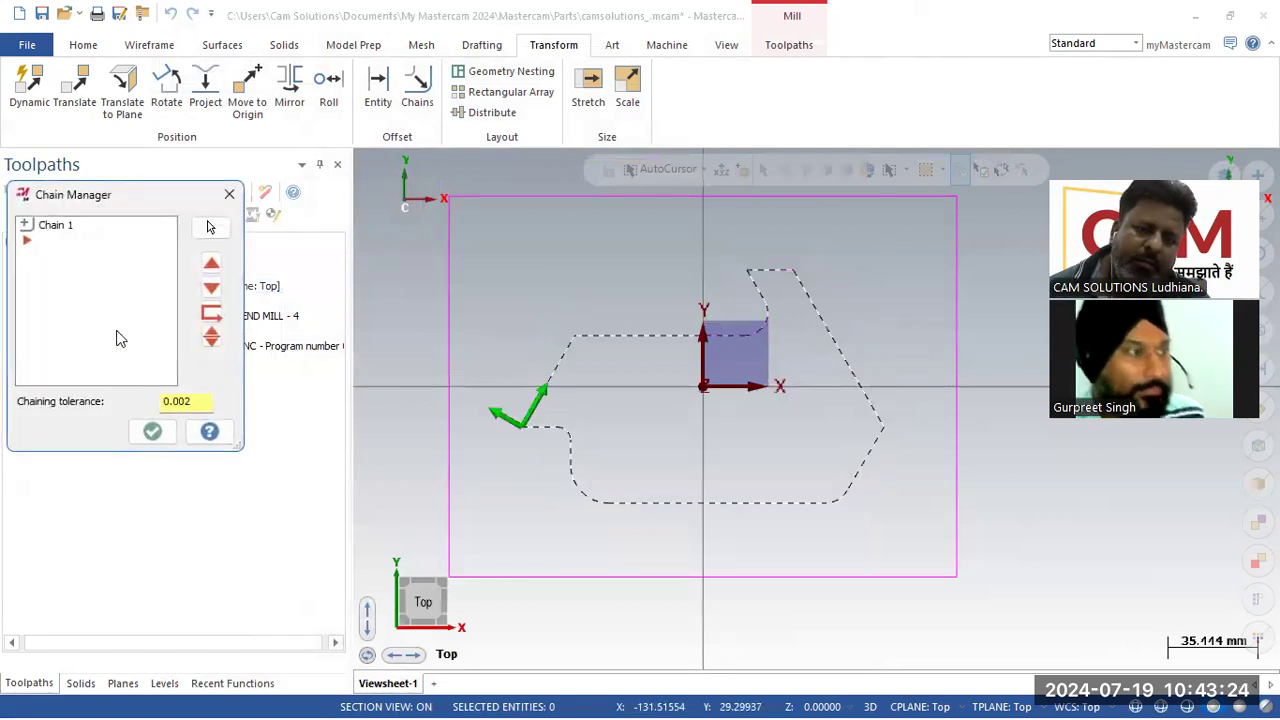
left_click(152, 431)
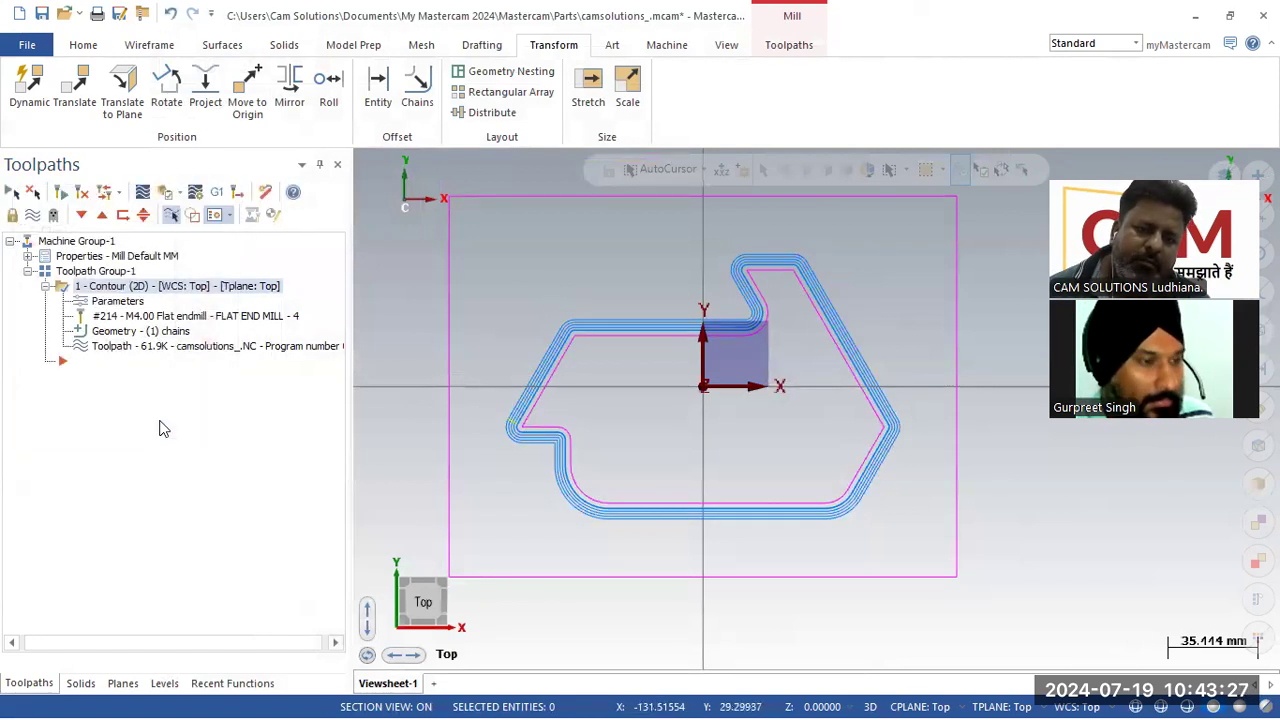
Step: Set the contour's cutting depth to -5 in the linking parameters
left_click(118, 303)
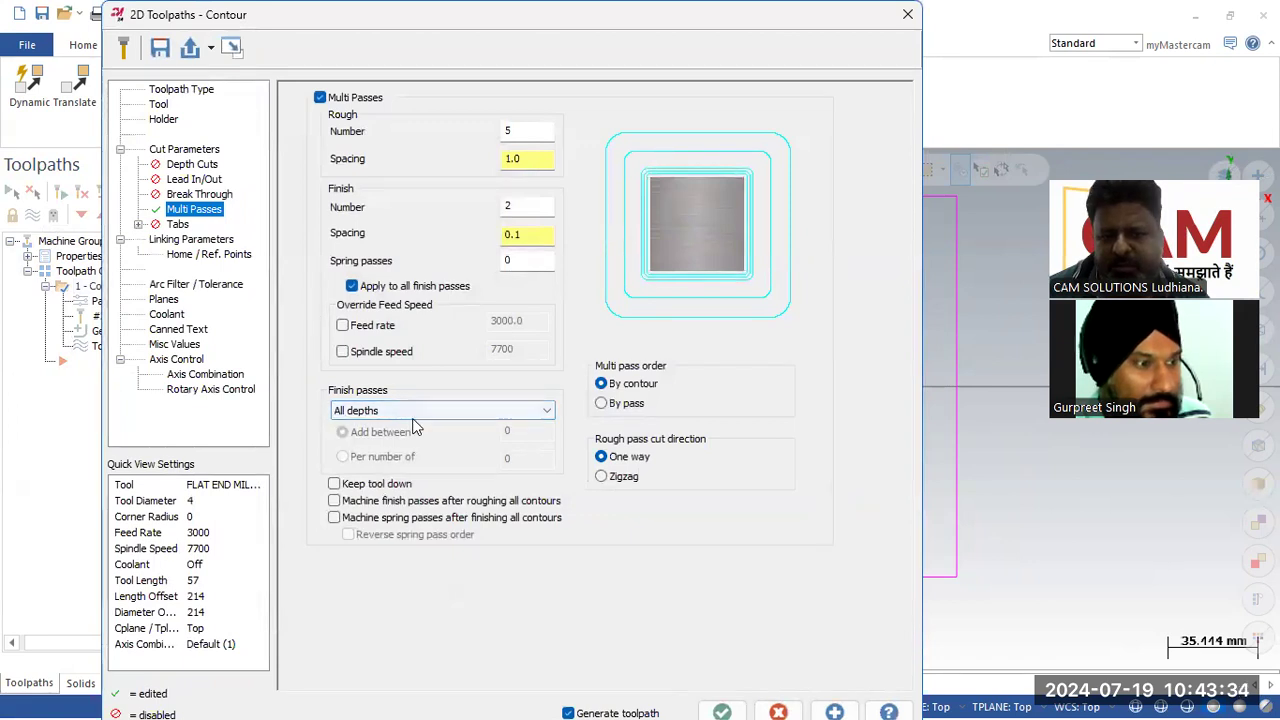
left_click(191, 239)
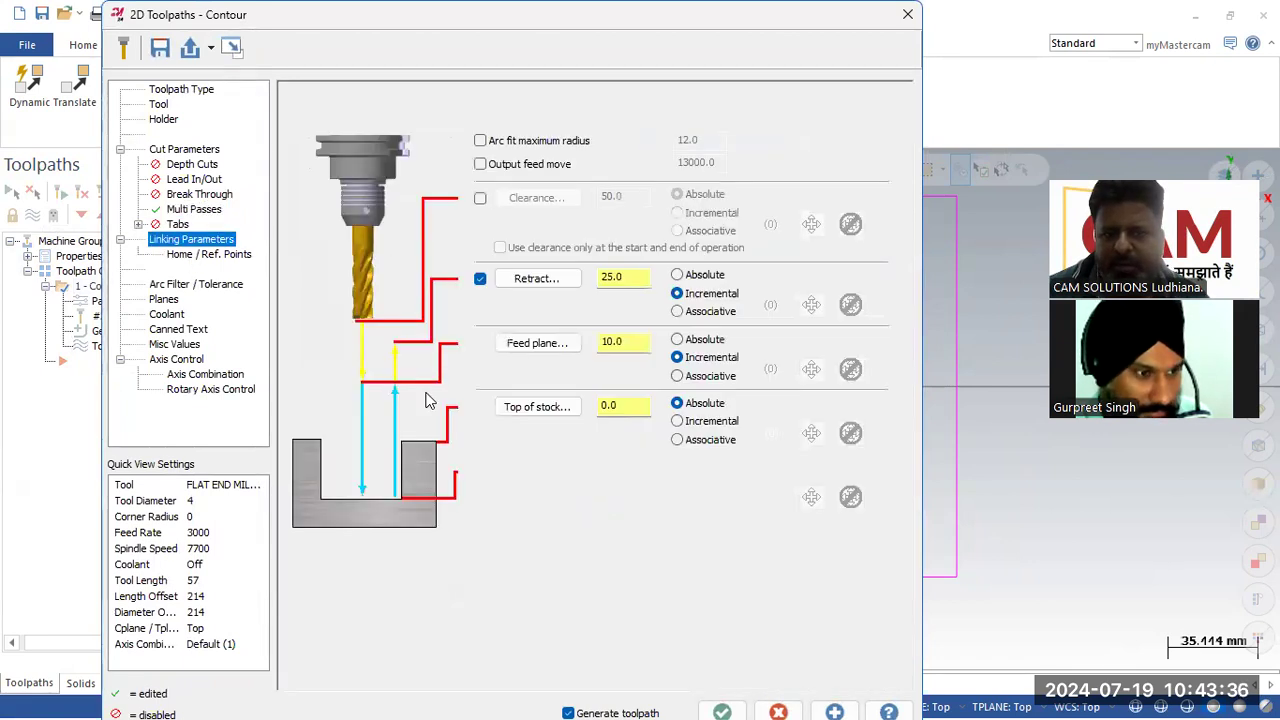
left_click(677, 467)
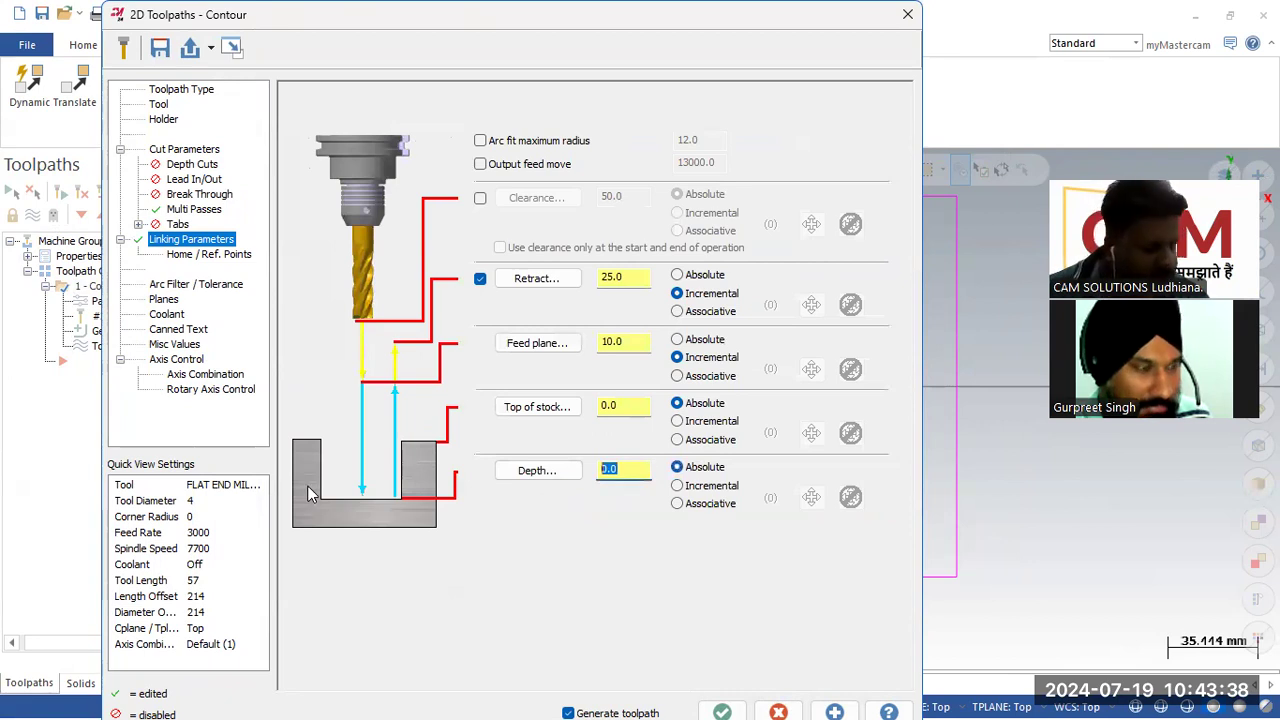
type("-5")
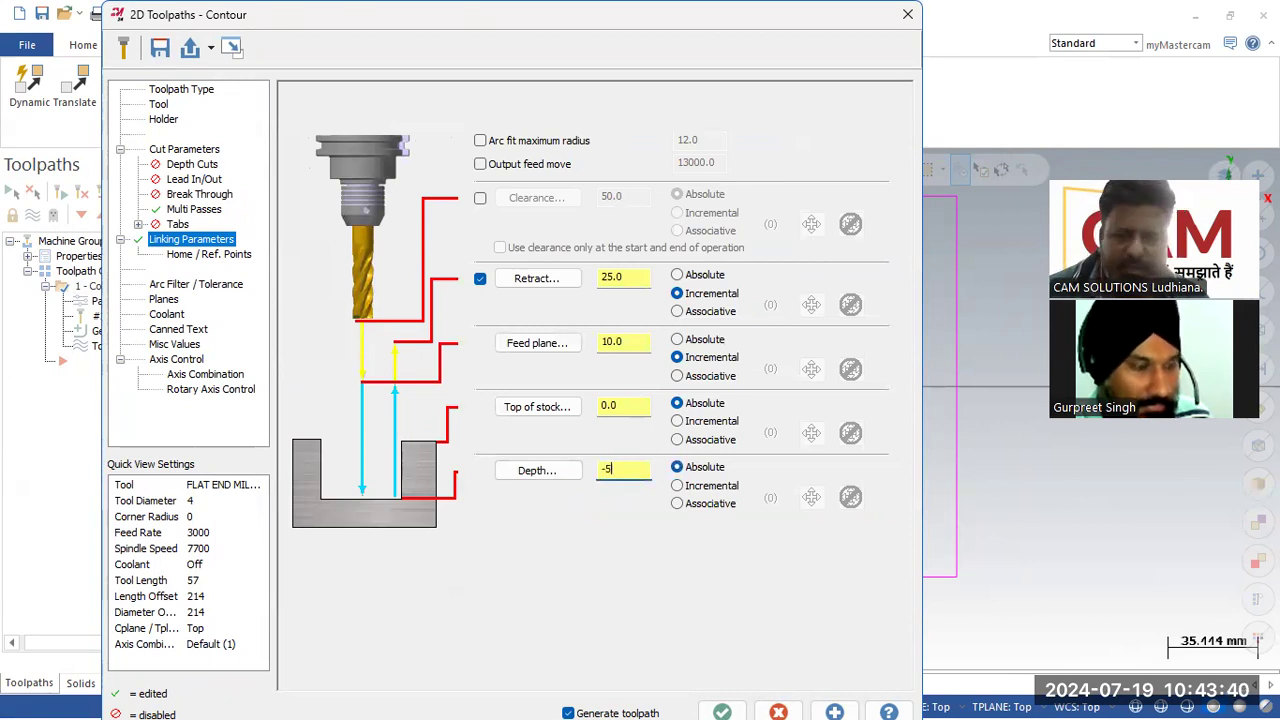
Step: Enable depth cuts with a maximum rough step of 1 and regenerate the contour toolpath
left_click(185, 152)
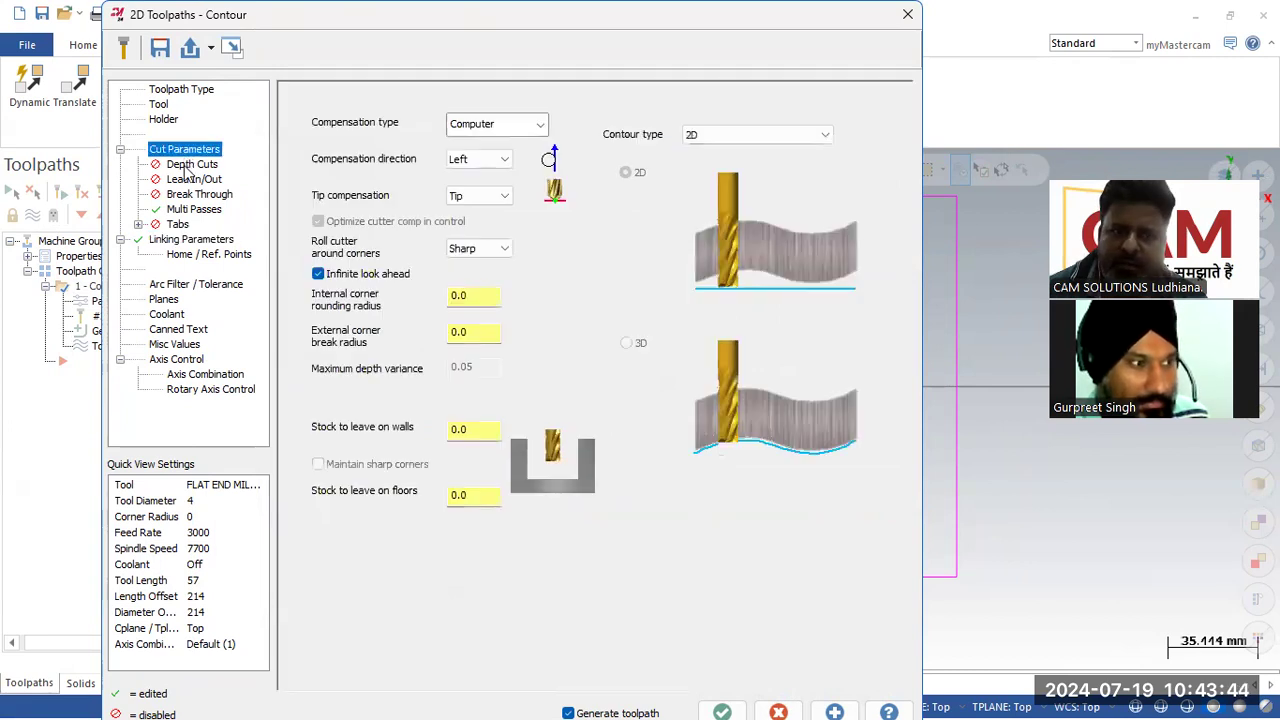
left_click(188, 165)
left_click(377, 150)
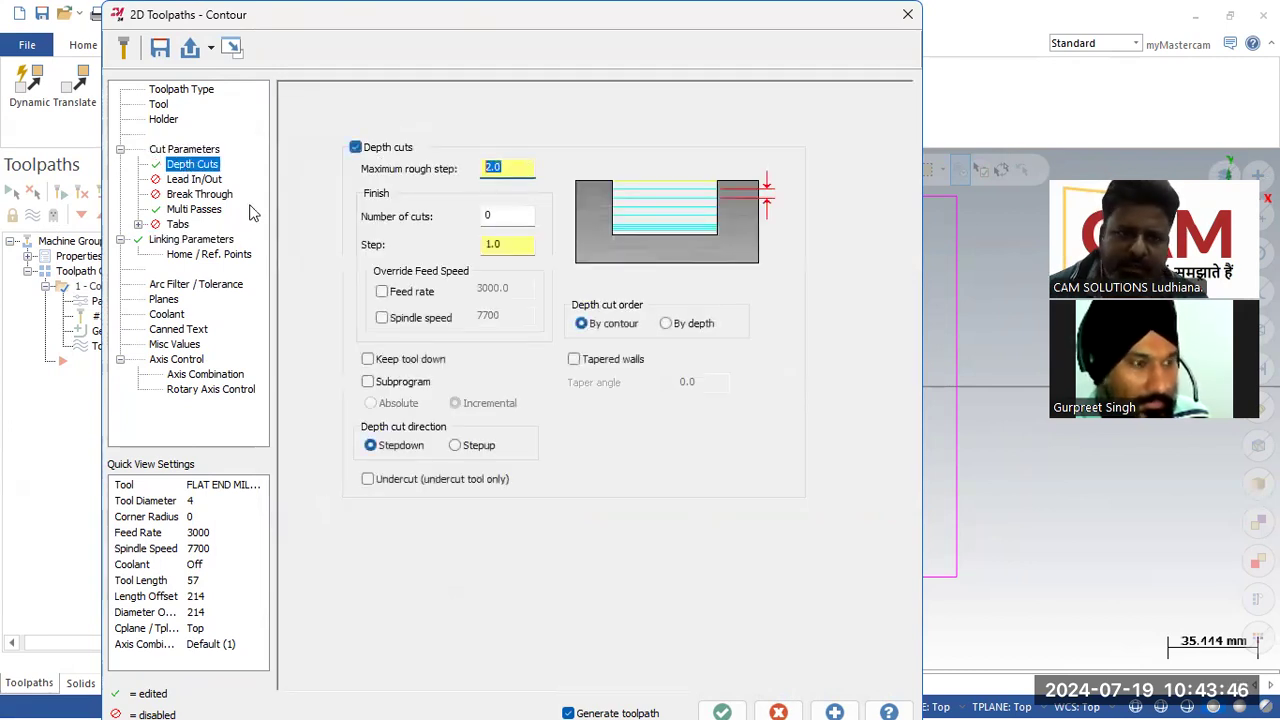
type("1")
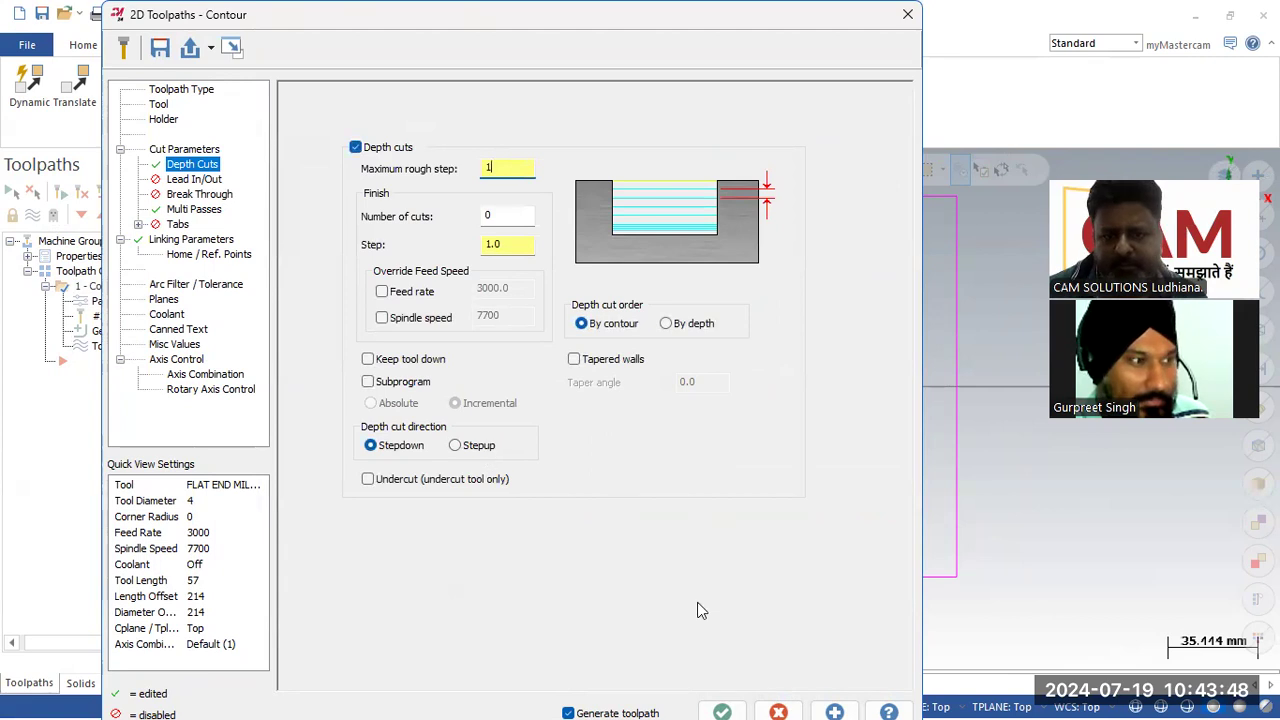
left_click(724, 708)
Step: Examine the stepped depth passes of the toolpath from the front and orbited views
middle_click_drag(674, 531, 677, 486)
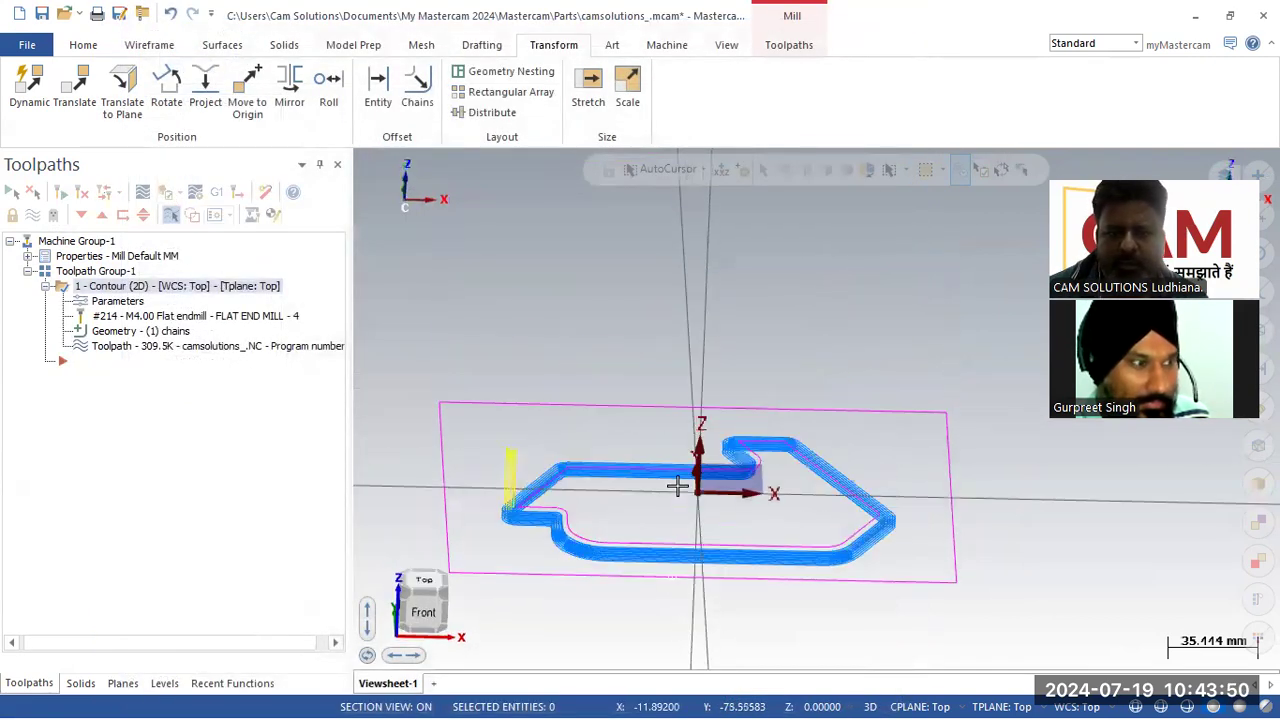
right_click(520, 393)
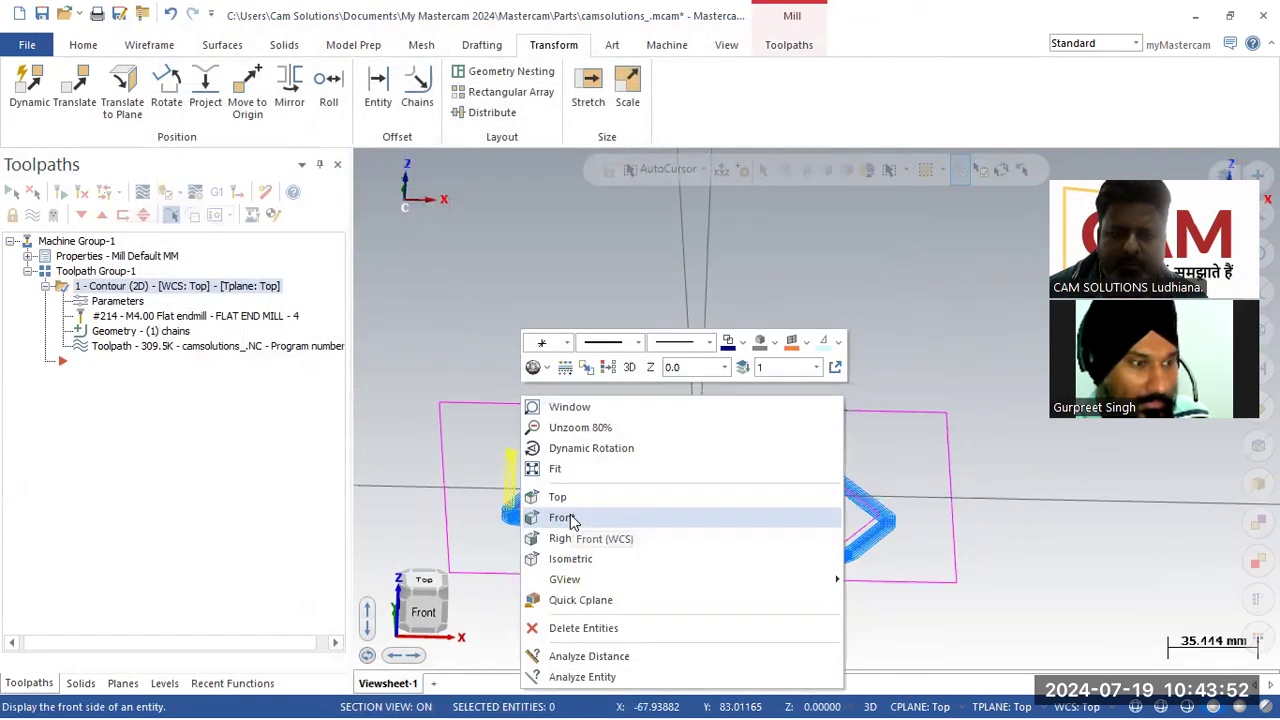
left_click(571, 514)
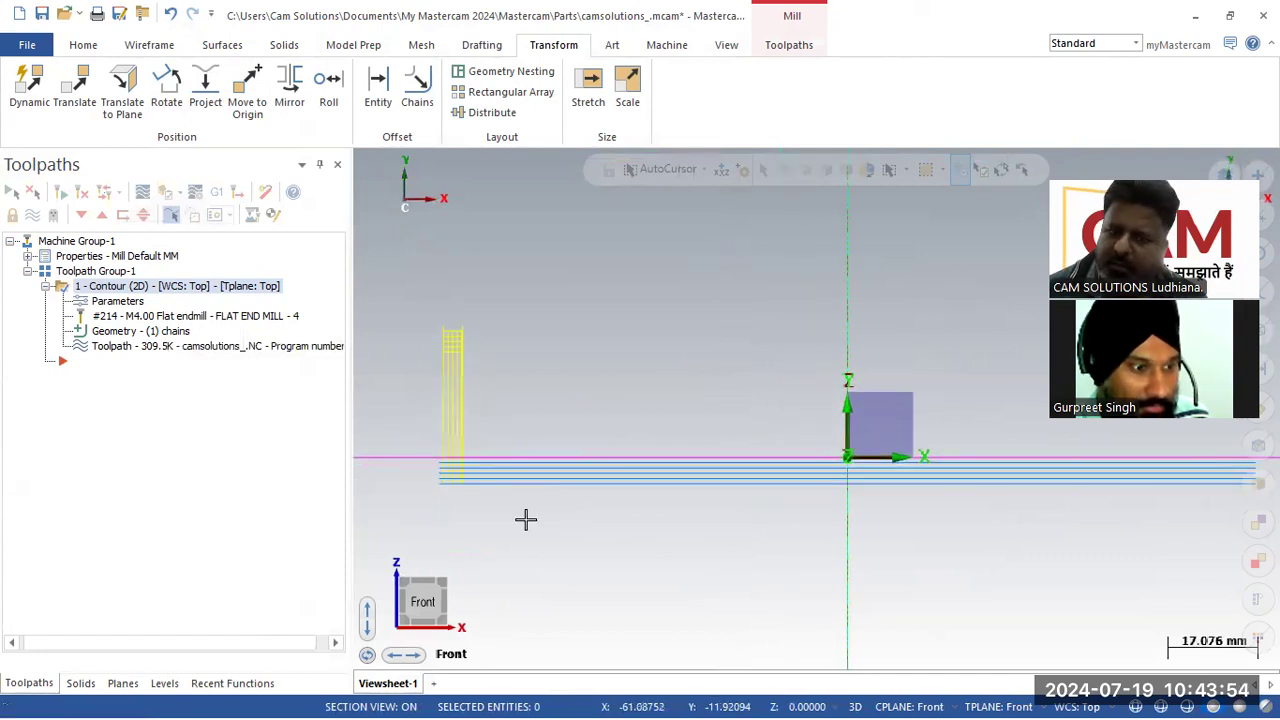
middle_click_drag(623, 366, 548, 442)
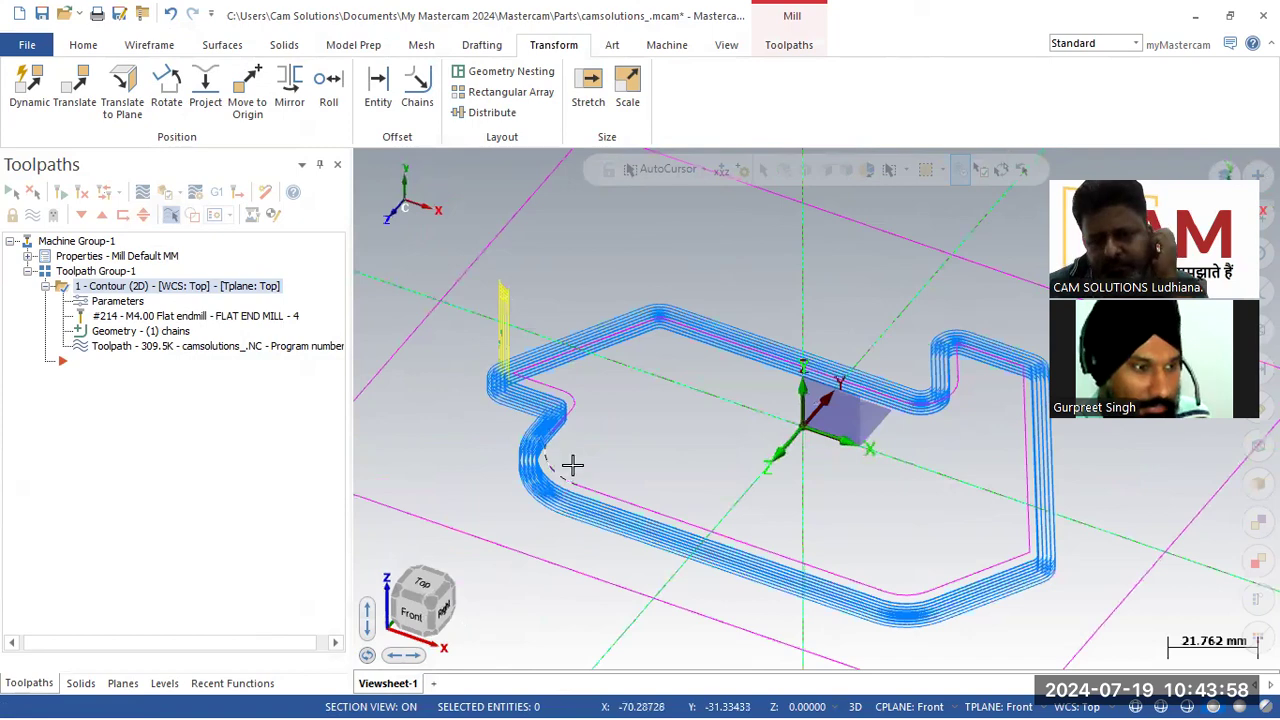
scroll(504, 464, "up", 2)
scroll(554, 441, "up", 8)
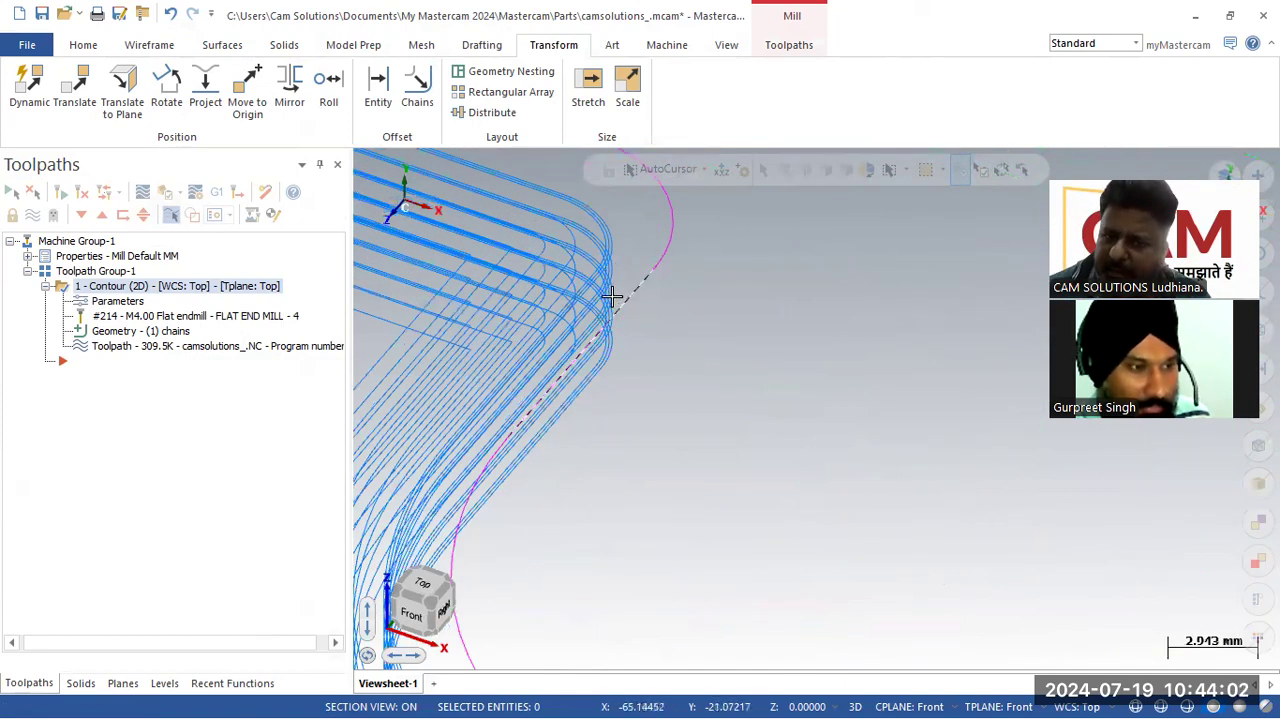
Step: Apply the finish passes at the final depth only and reduce the finish pass number to 1
left_click(119, 305)
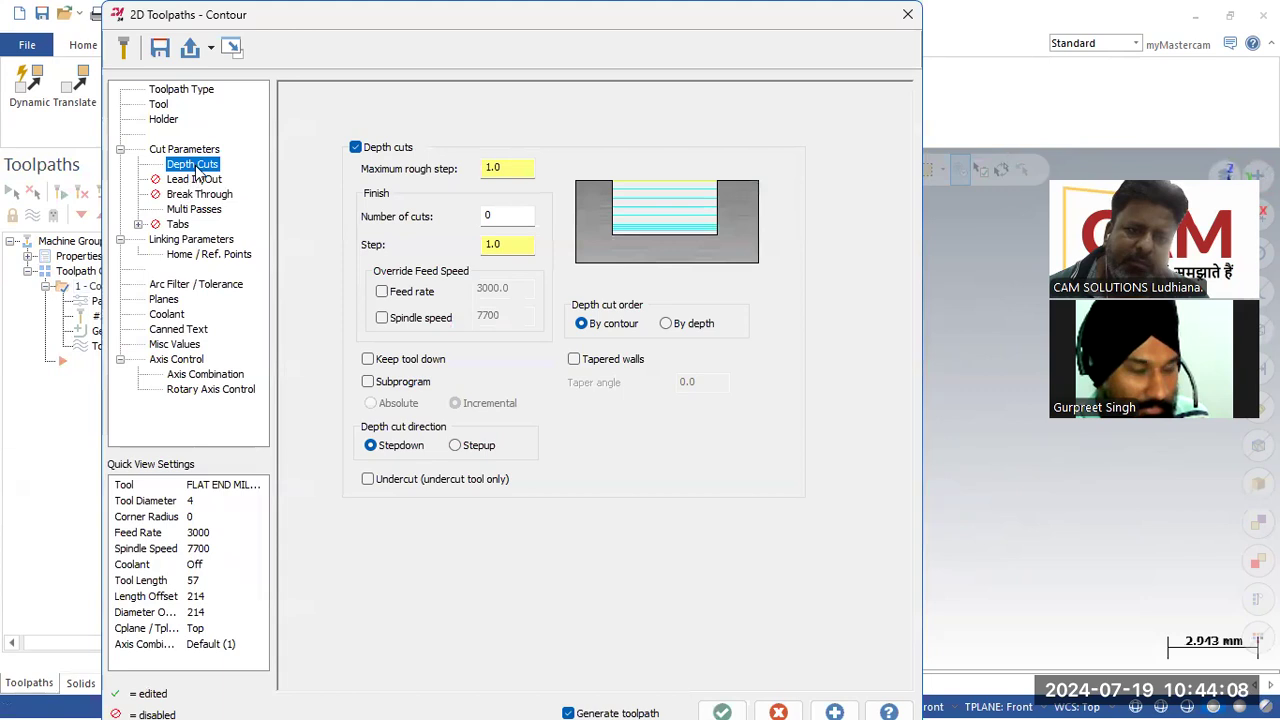
left_click(194, 210)
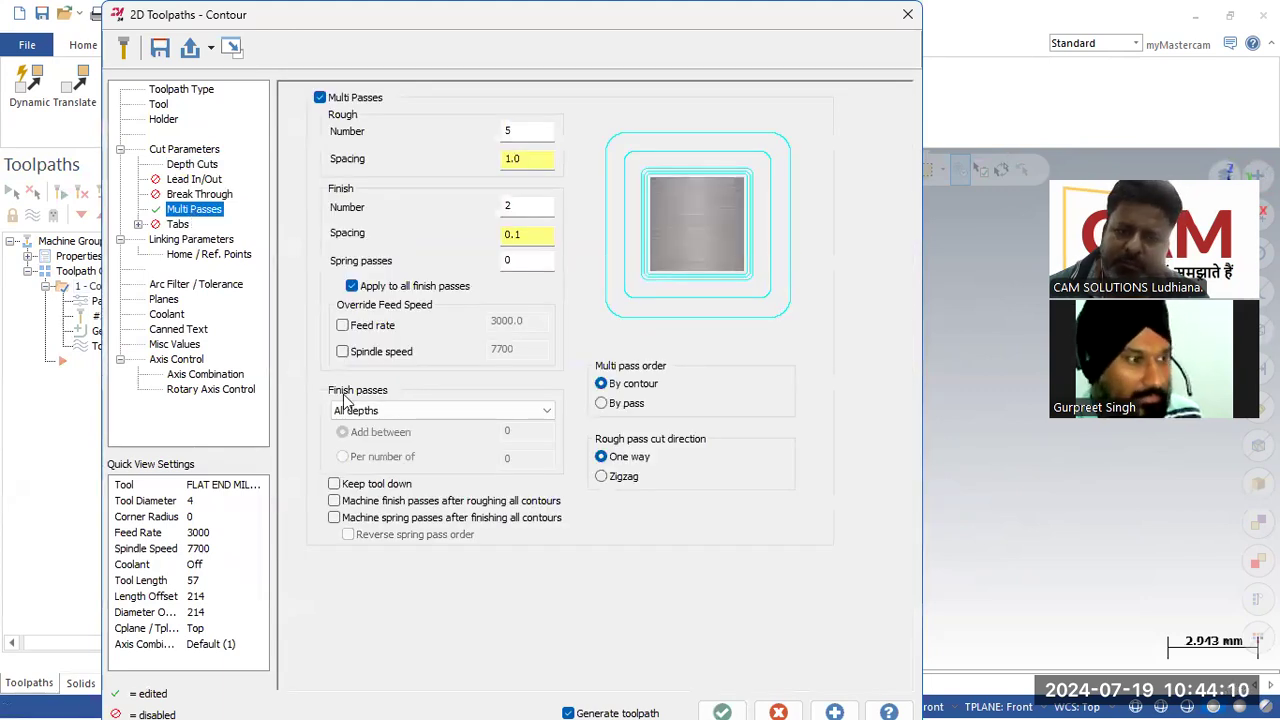
left_click(438, 415)
left_click(432, 436)
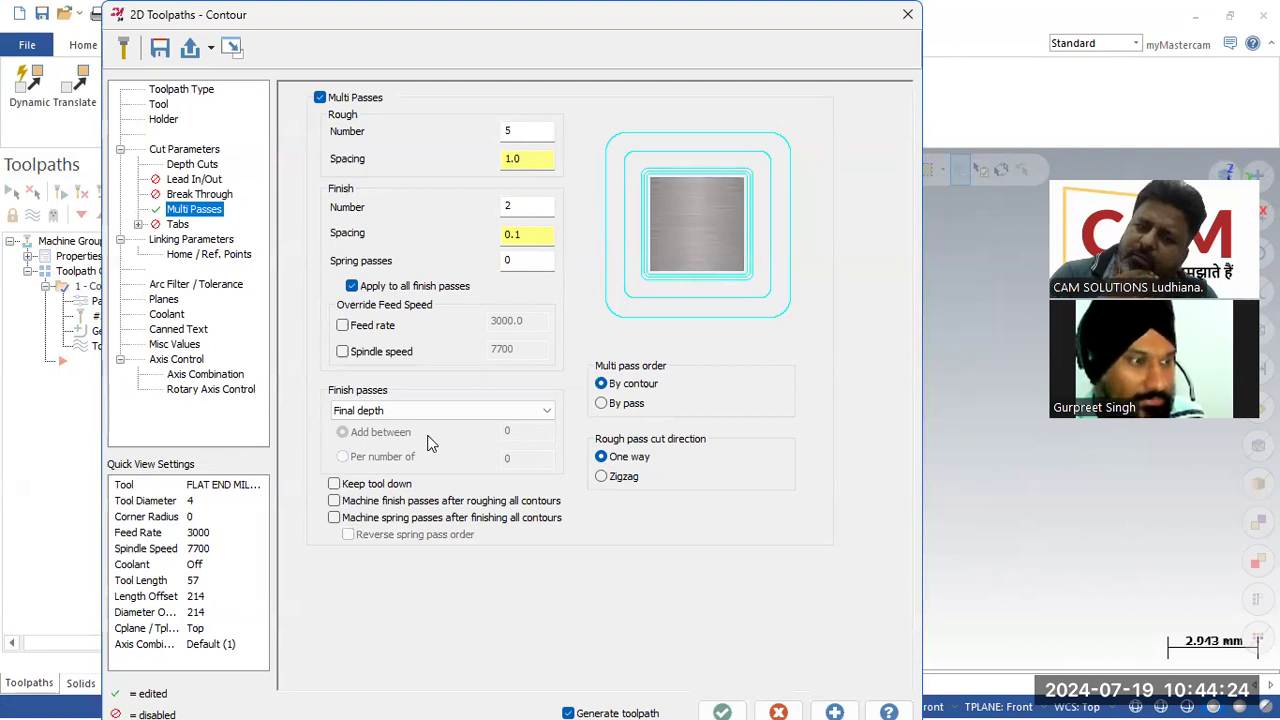
left_click_drag(517, 207, 424, 227)
type("1")
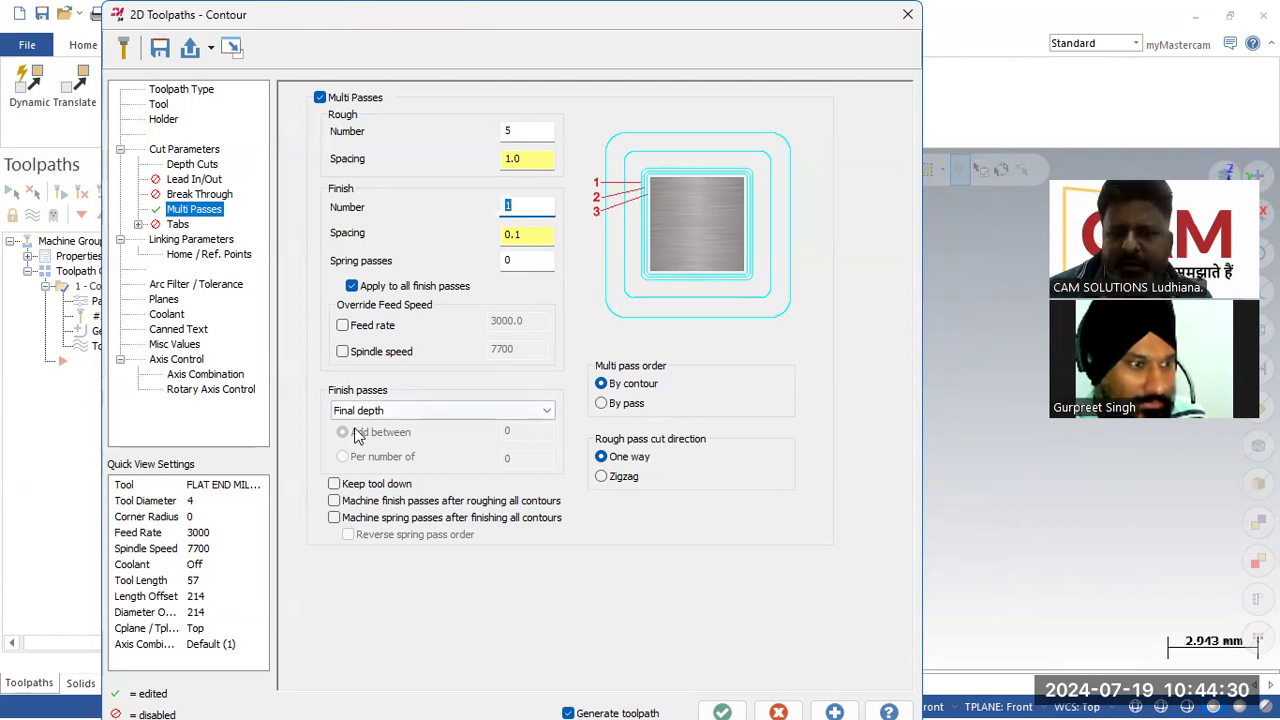
left_click(722, 711)
Step: Inspect the regenerated rough and finish passes around the profile's corners by orbiting and zooming
middle_click_drag(689, 449, 635, 349)
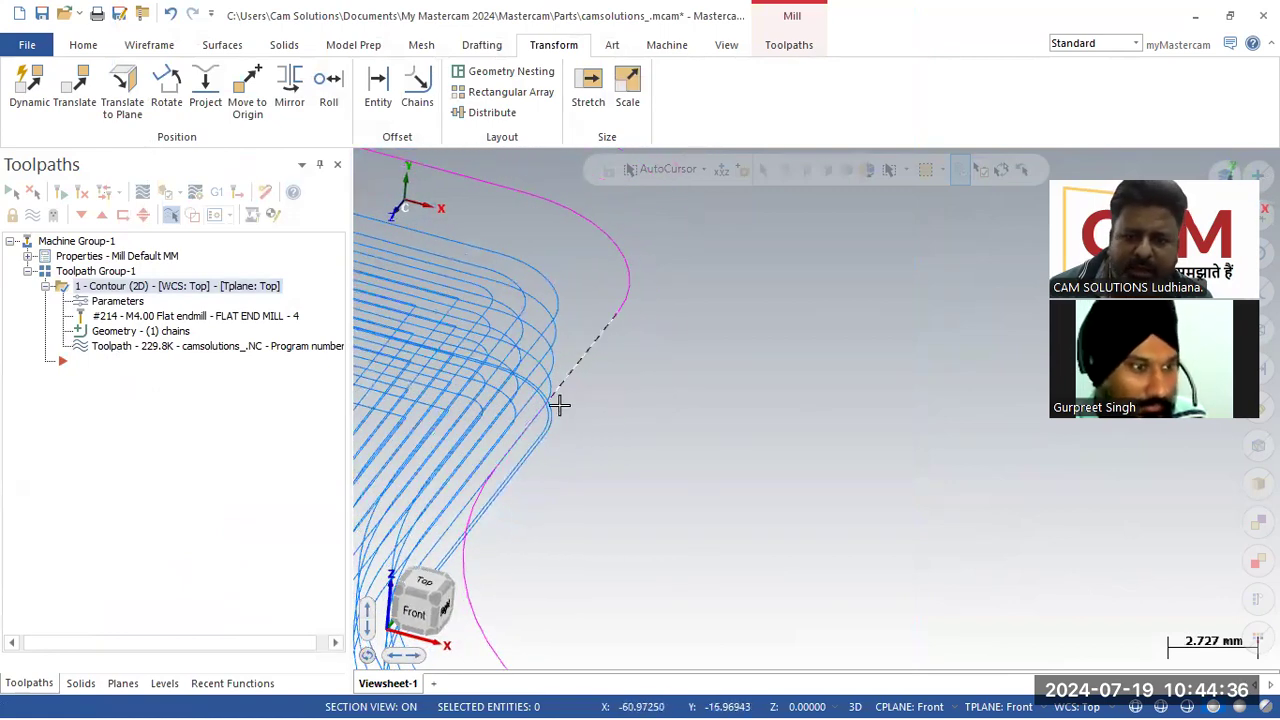
scroll(598, 408, "down", 2)
middle_click_drag(598, 408, 499, 441)
scroll(499, 441, "up", 8)
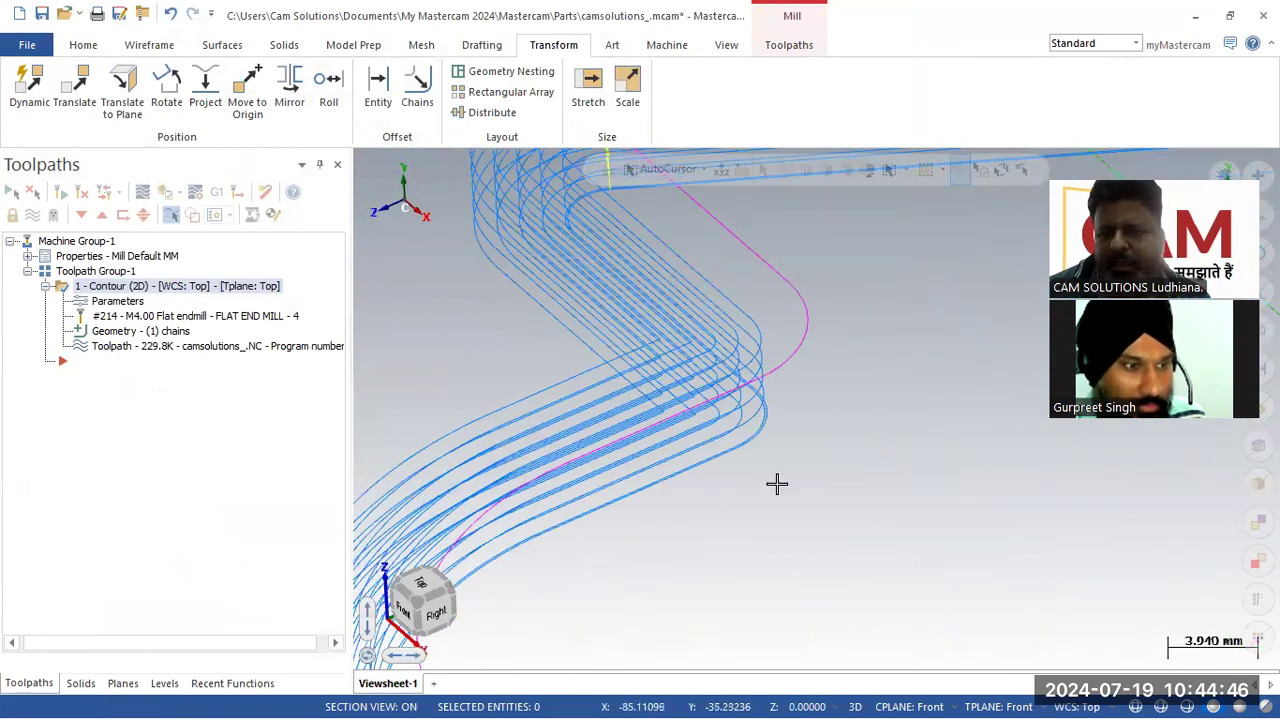
scroll(780, 420, "up", 1)
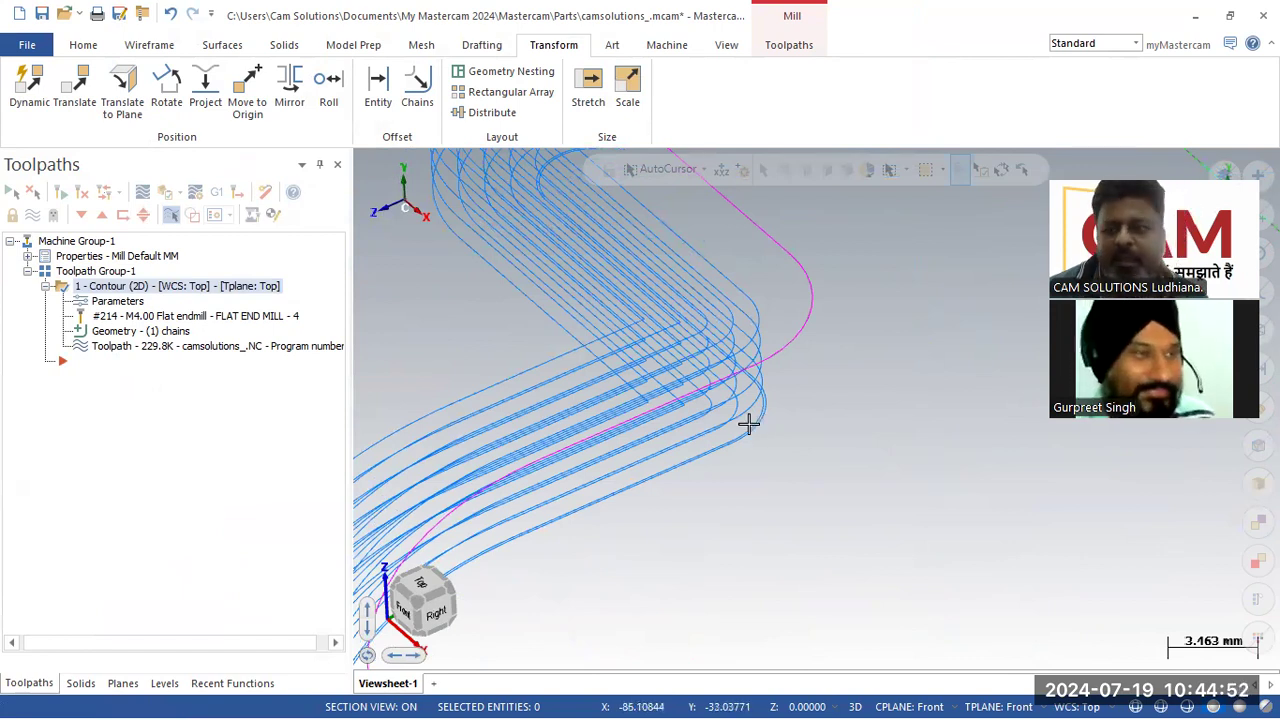
scroll(748, 425, "down", 5)
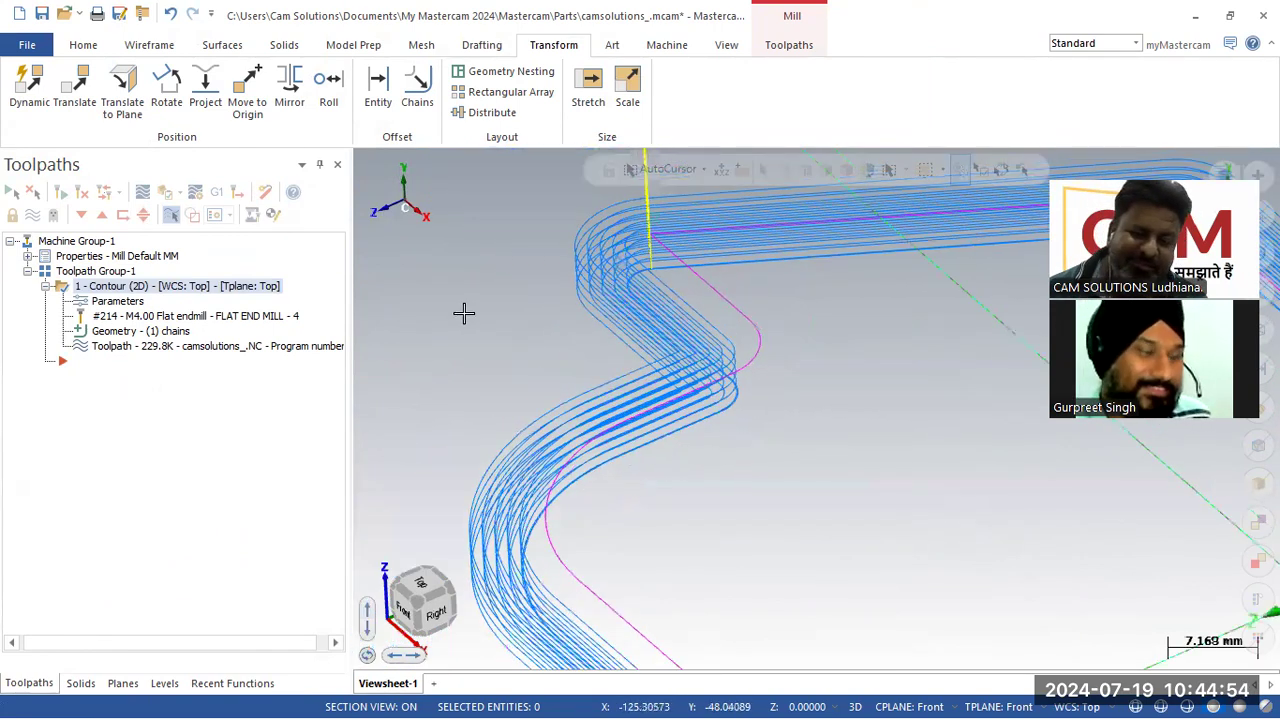
scroll(580, 391, "up", 5)
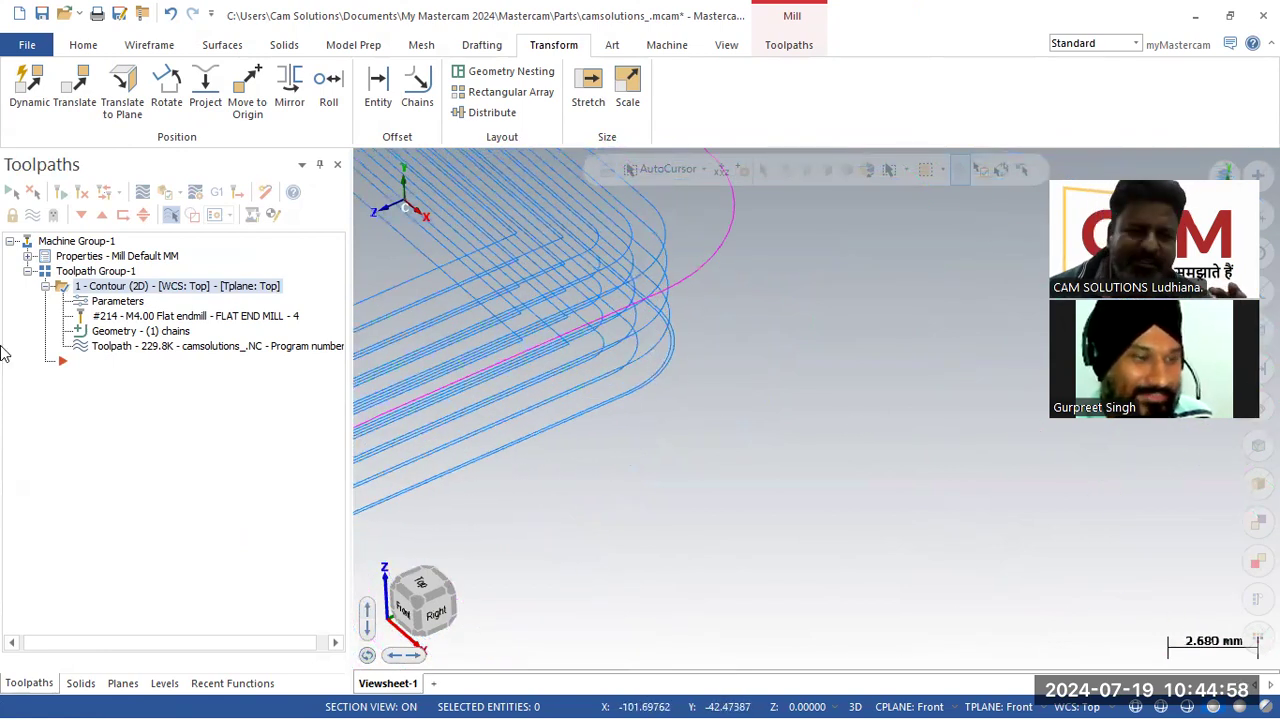
Step: Override the finish pass feed rate to 5000 and spindle speed to 10000, then regenerate the toolpath
left_click(118, 302)
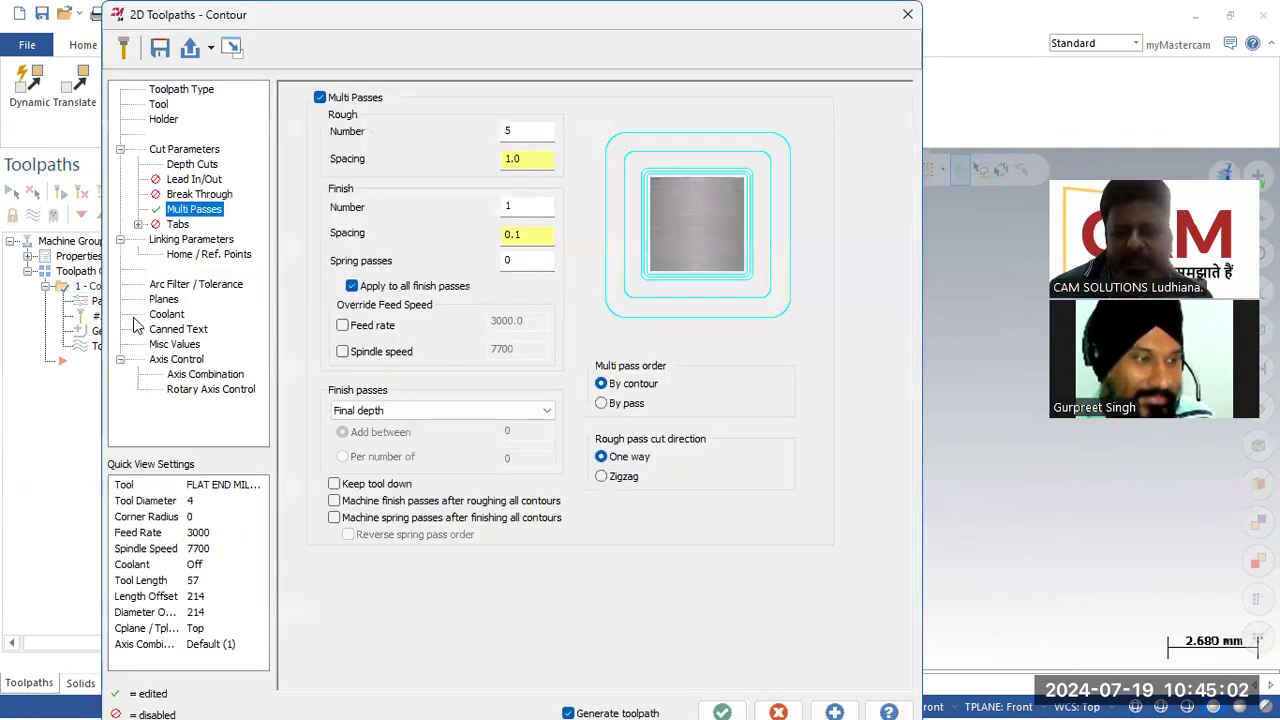
left_click(342, 325)
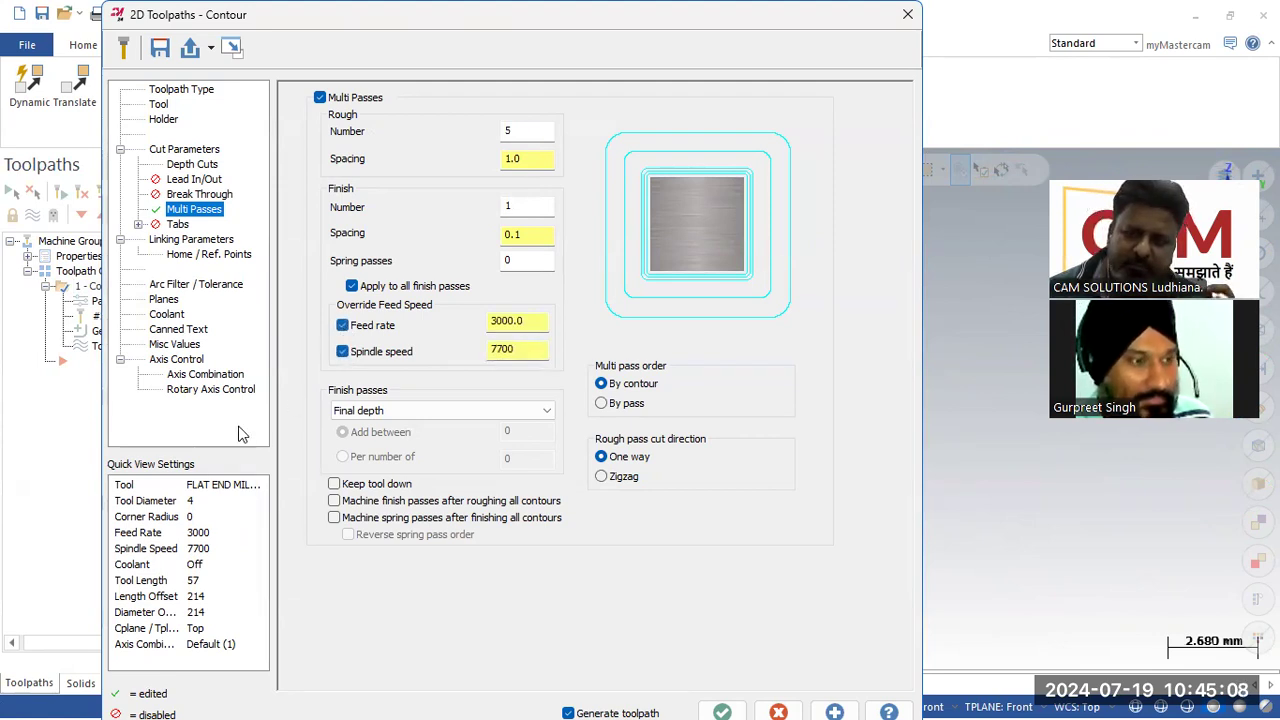
left_click(159, 105)
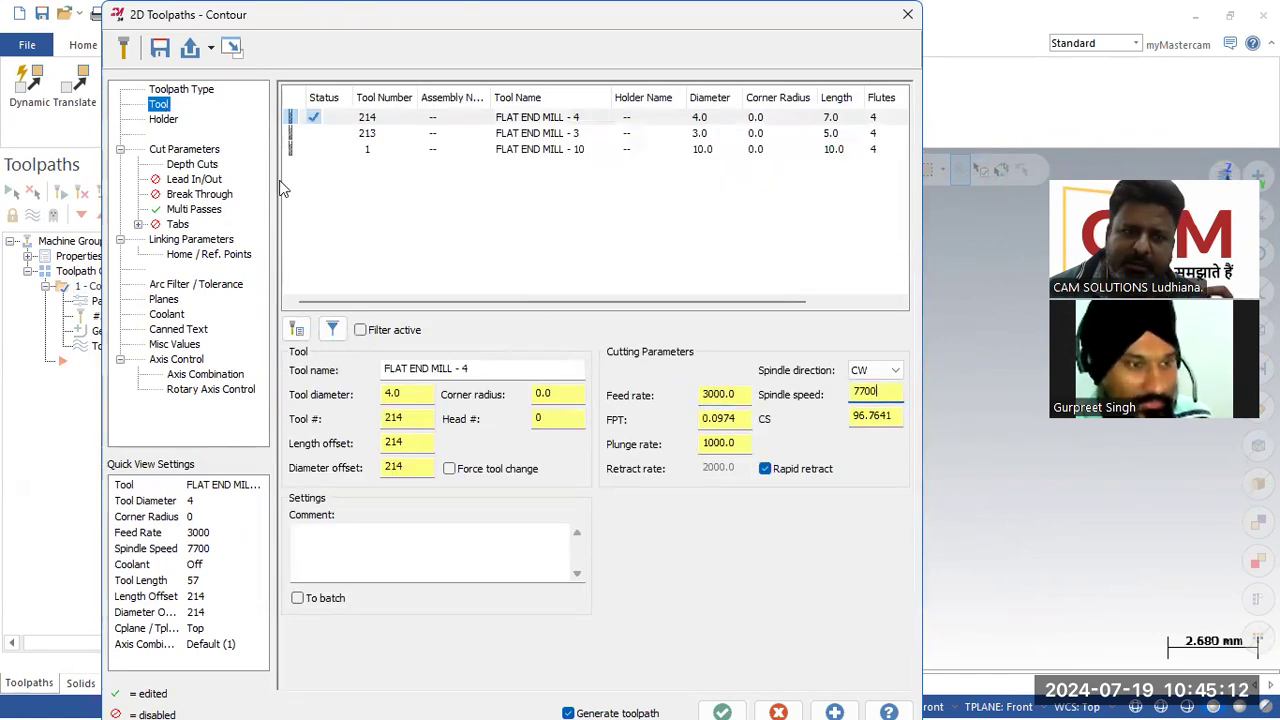
left_click(178, 209)
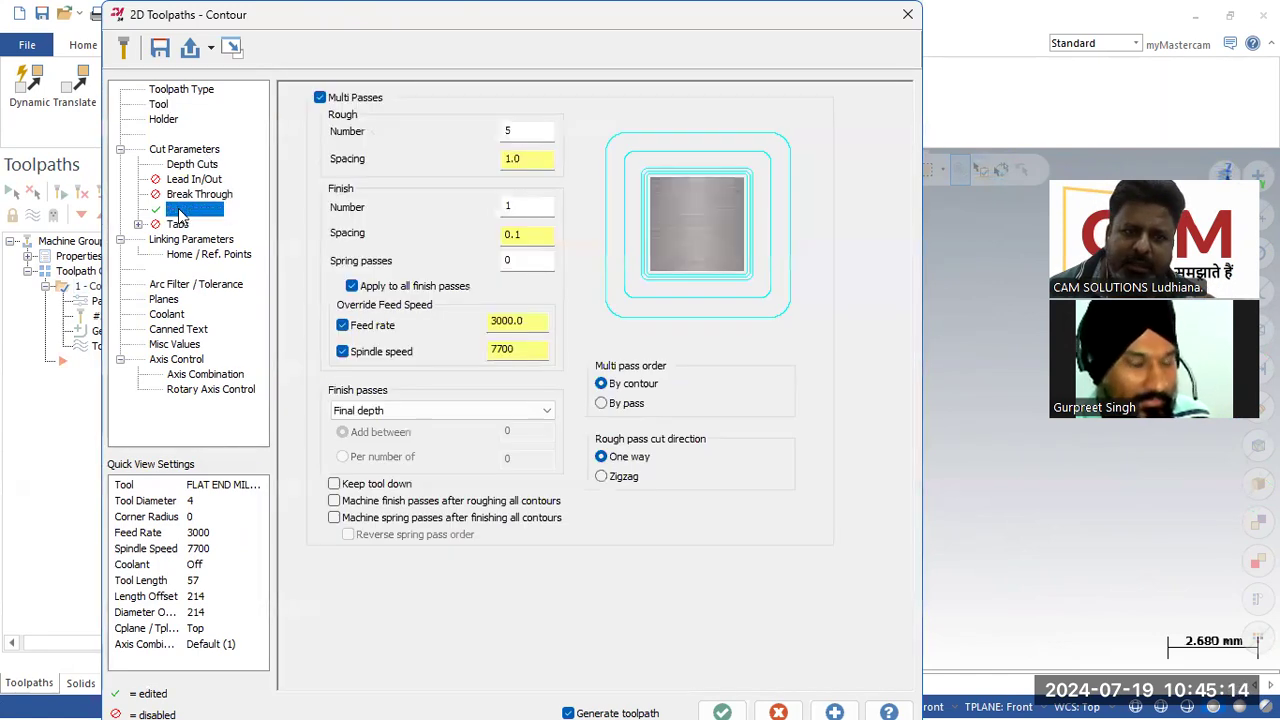
double_click(537, 319)
type("5")
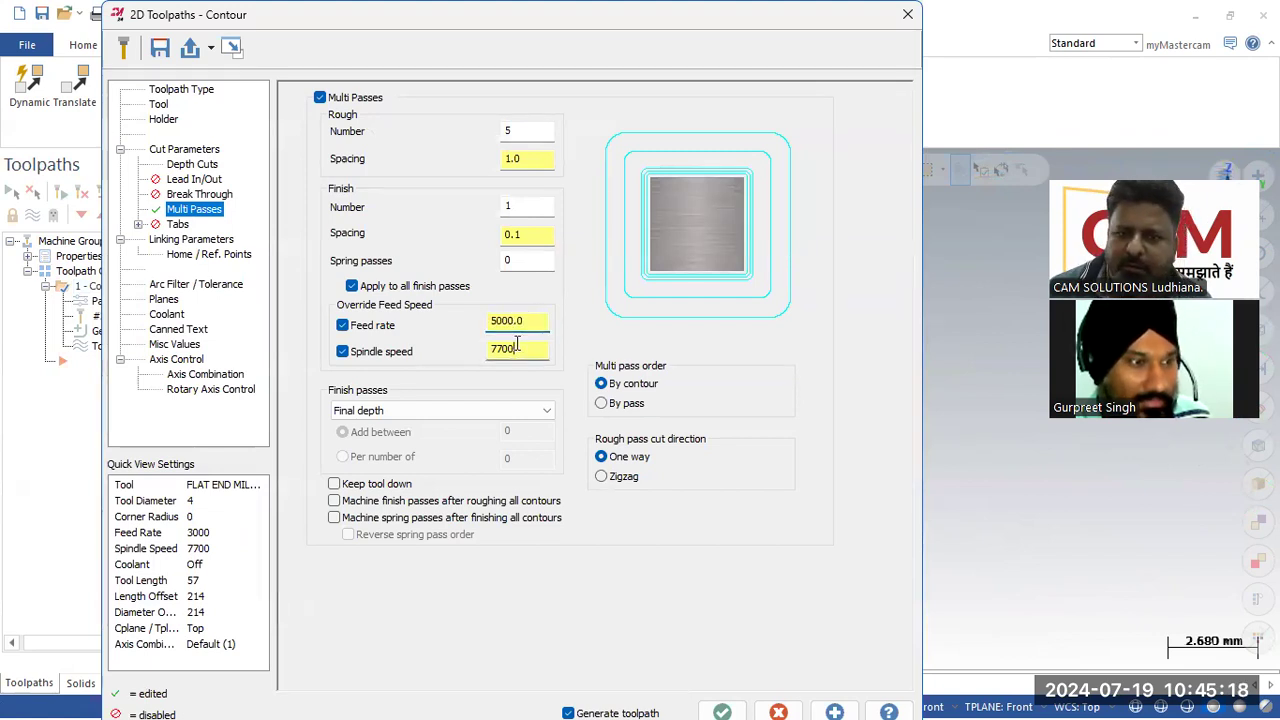
double_click(510, 348)
type("10000")
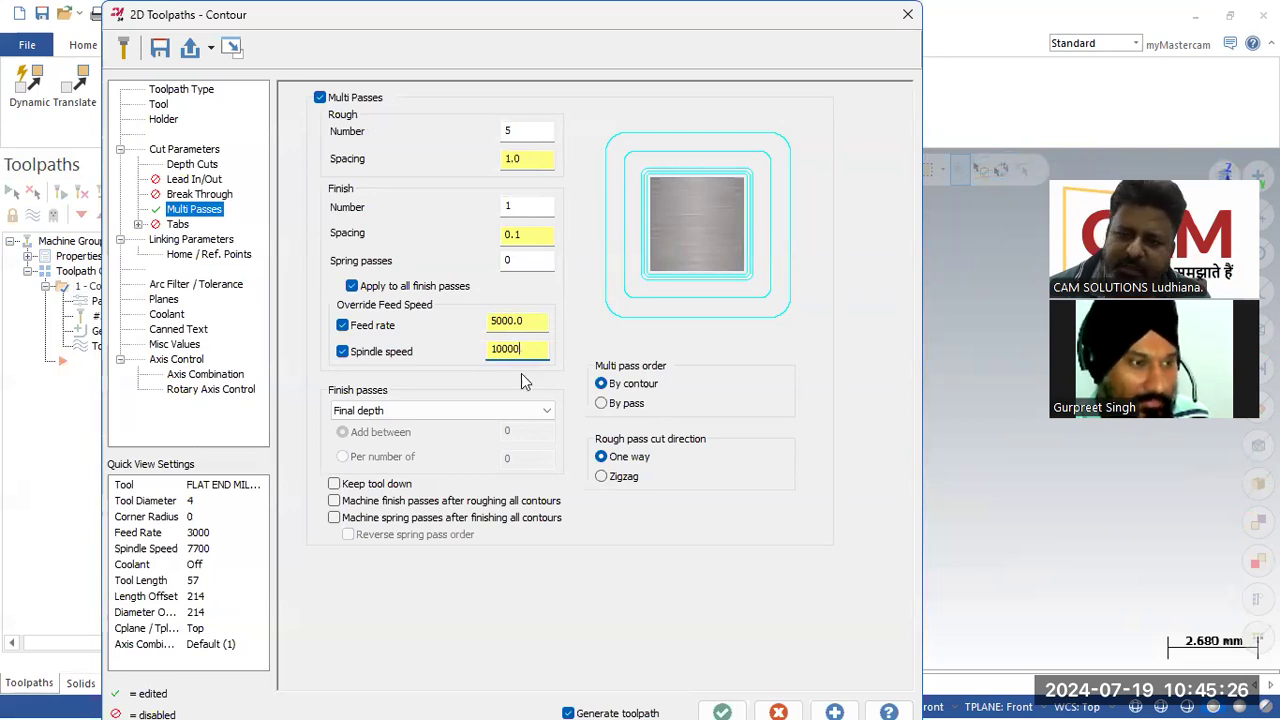
left_click(740, 700)
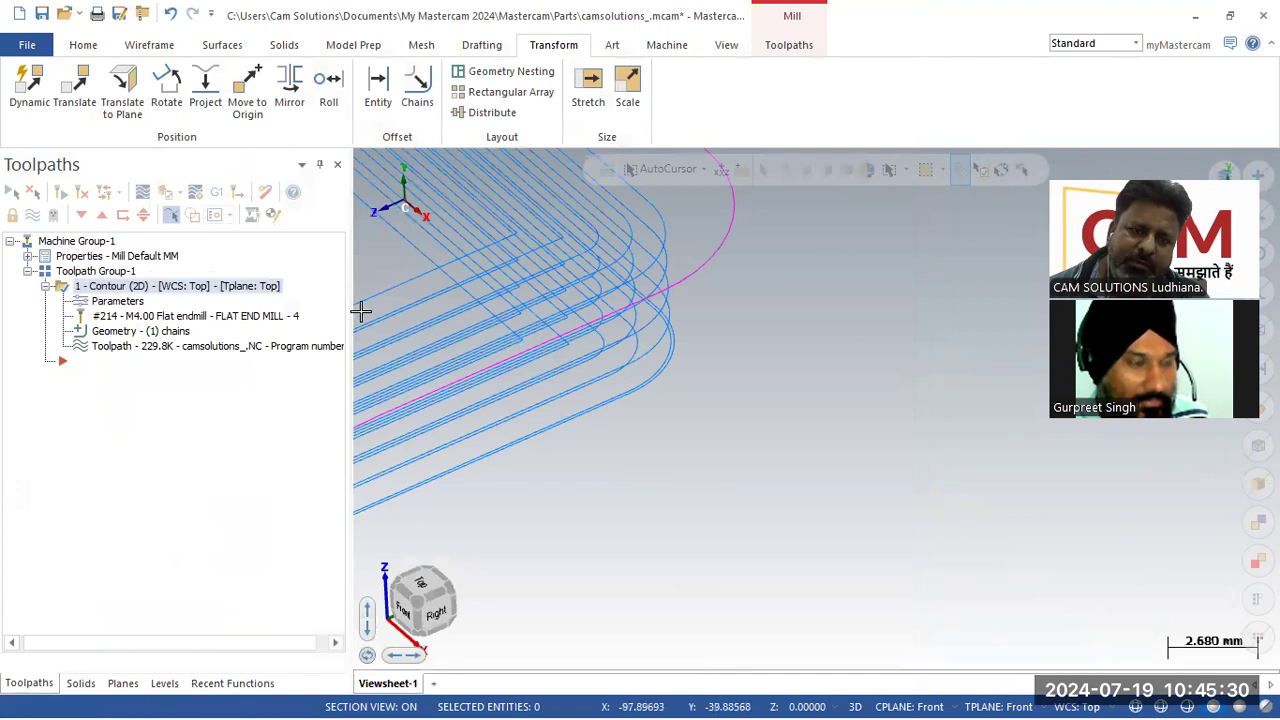
Step: Post the contour toolpath to an NC file named bb and review the generated code
left_click(216, 192)
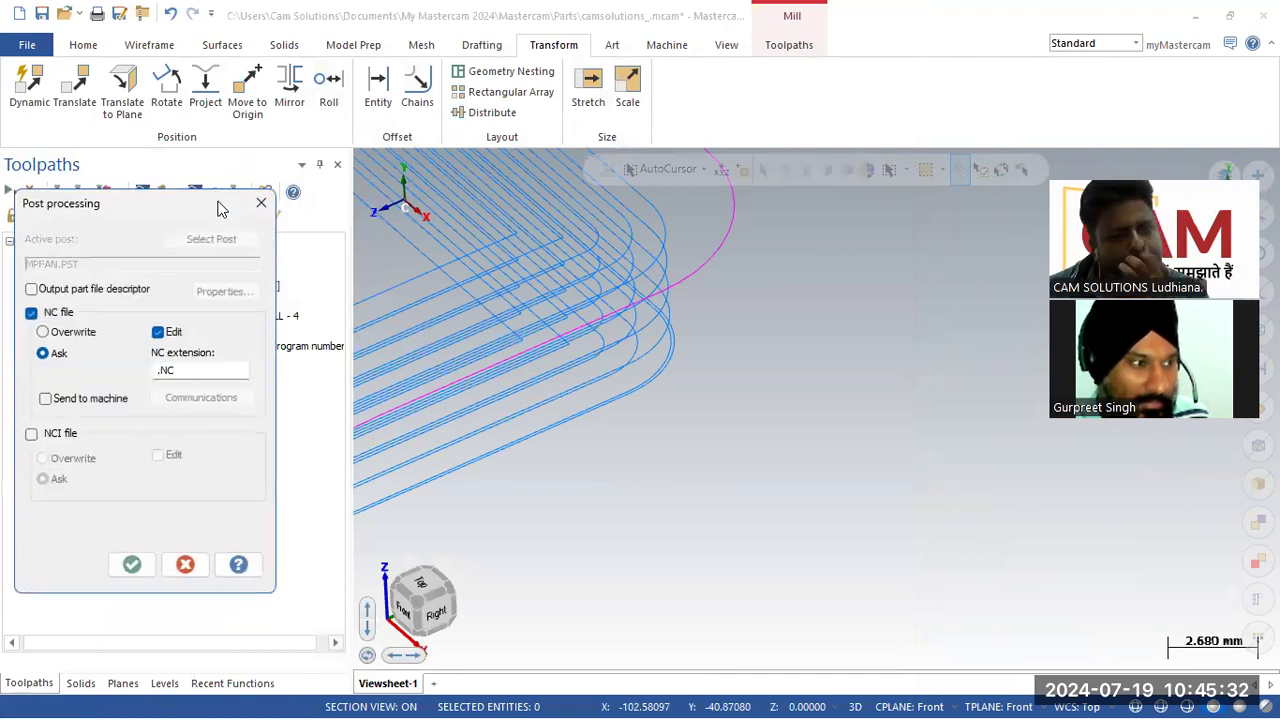
left_click(132, 564)
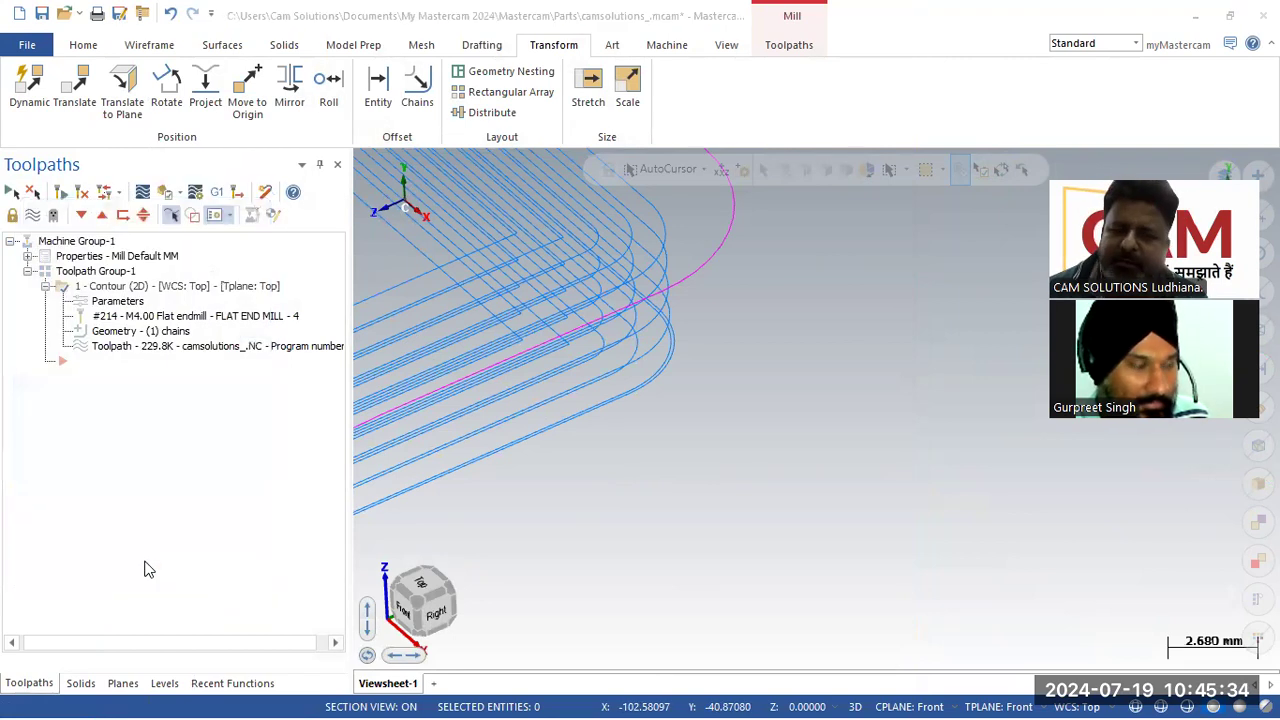
type("bb")
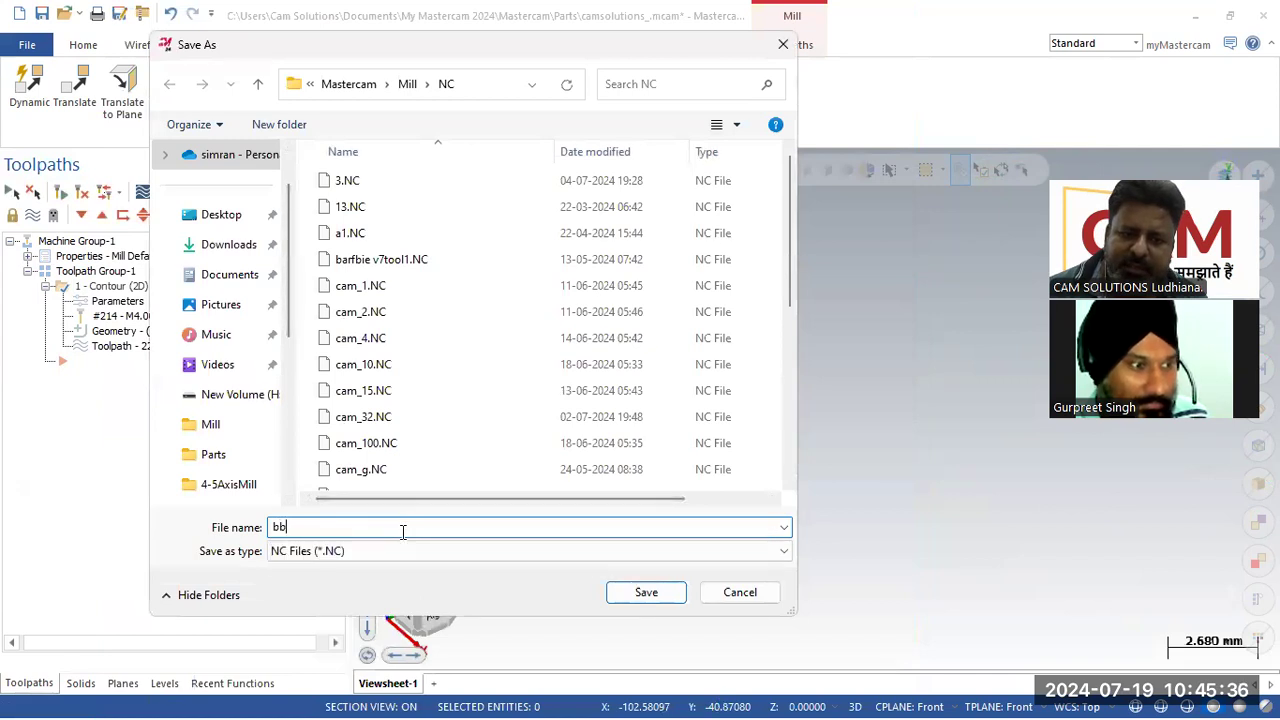
left_click(645, 591)
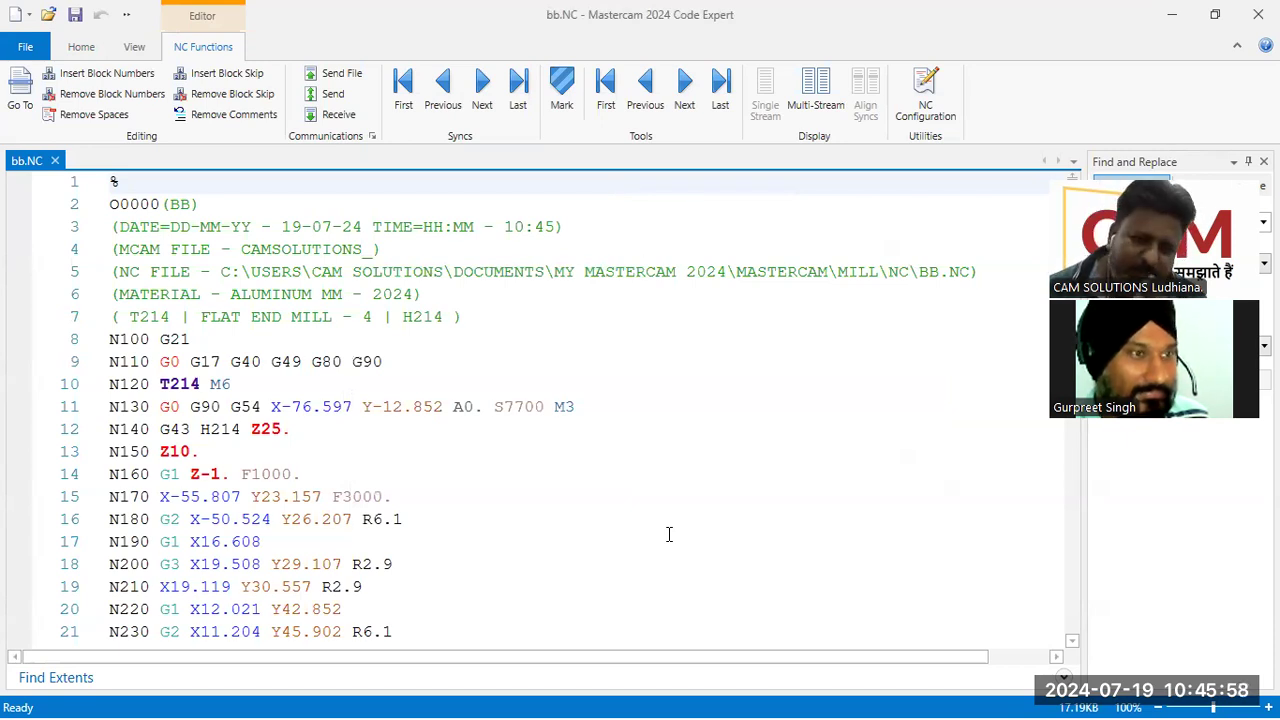
scroll(669, 534, "down", 4)
scroll(669, 531, "up", 4)
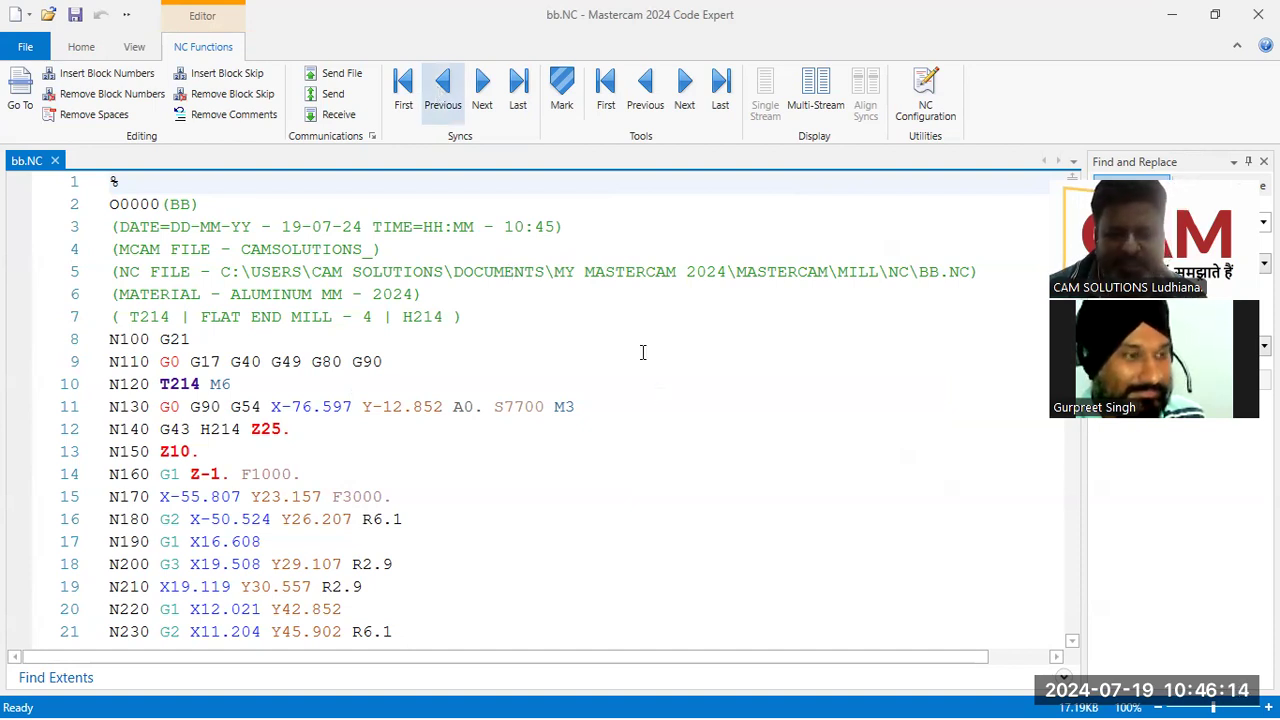
Step: Search the NC code for the letter s to locate the spindle speed commands
left_click(84, 47)
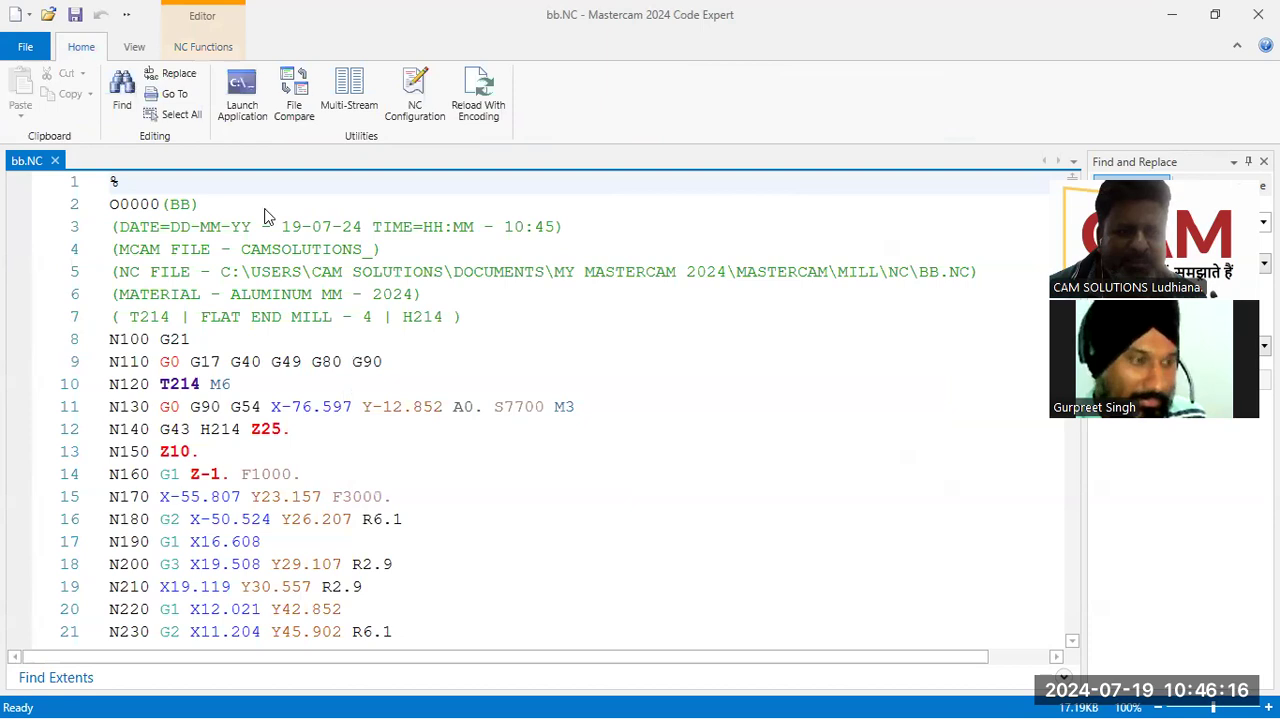
key("ctrl+f")
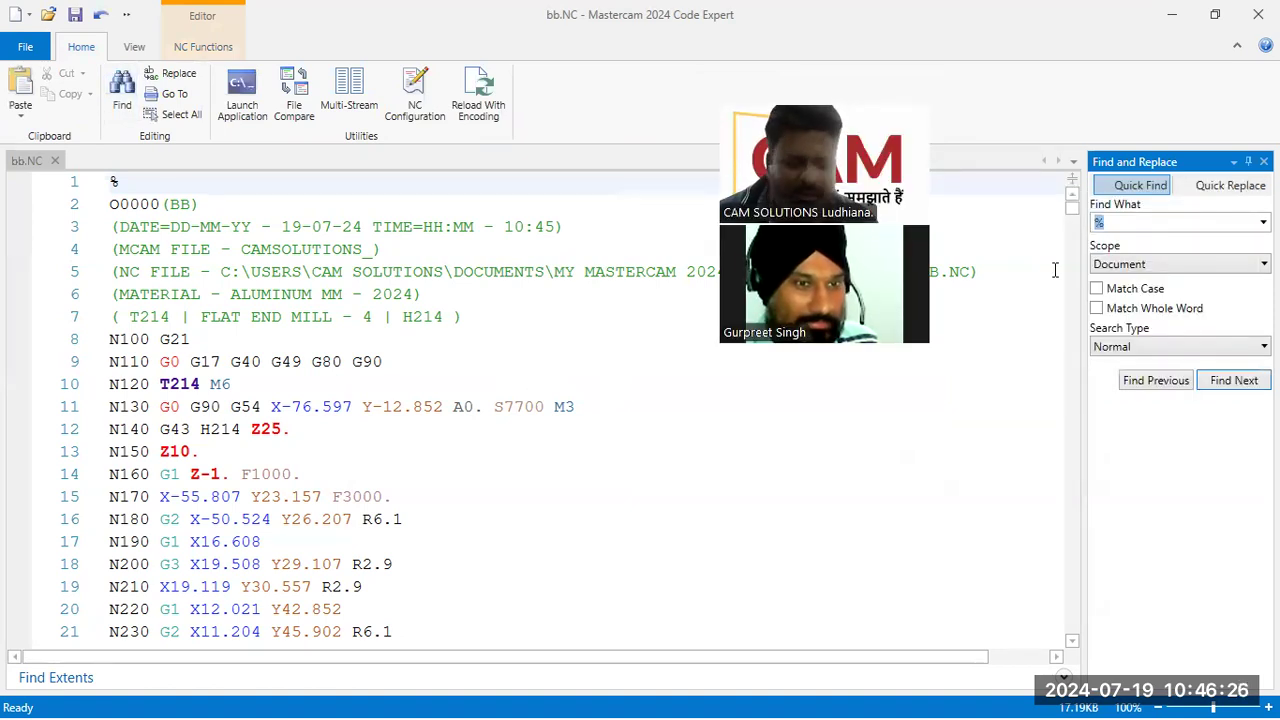
left_click(1234, 381)
left_click(1234, 380)
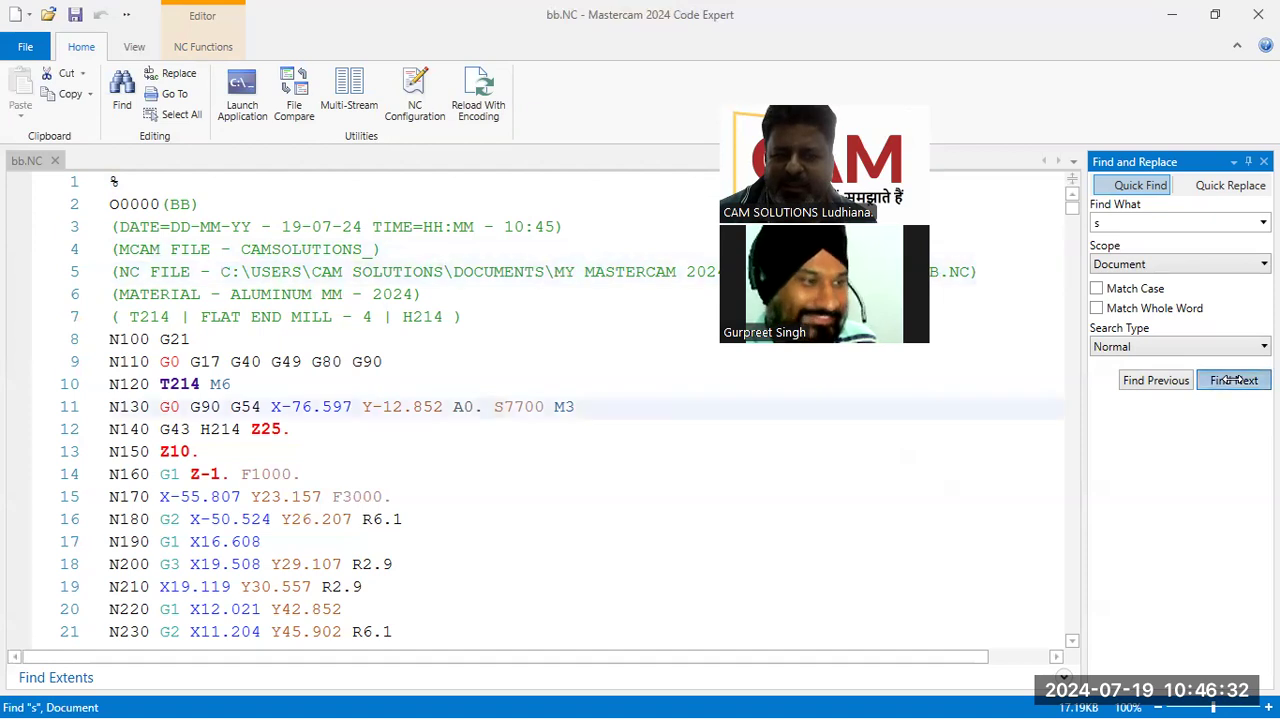
left_click(1234, 380)
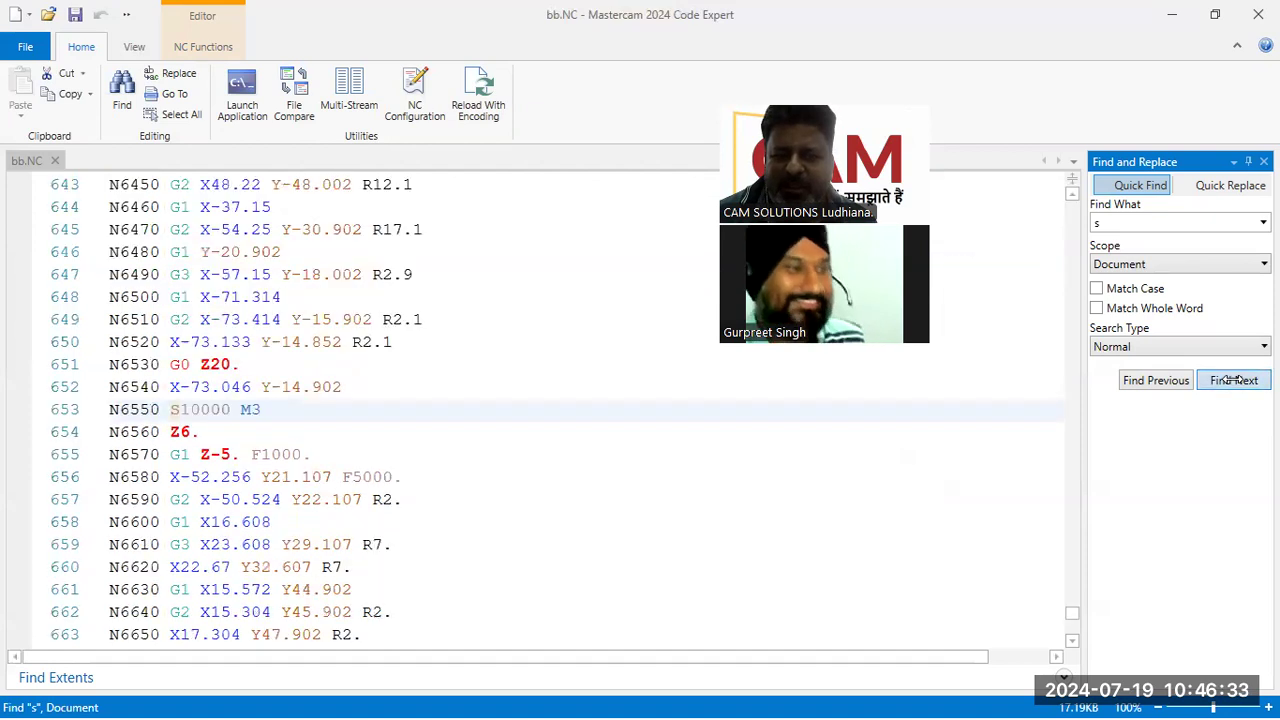
left_click(193, 418)
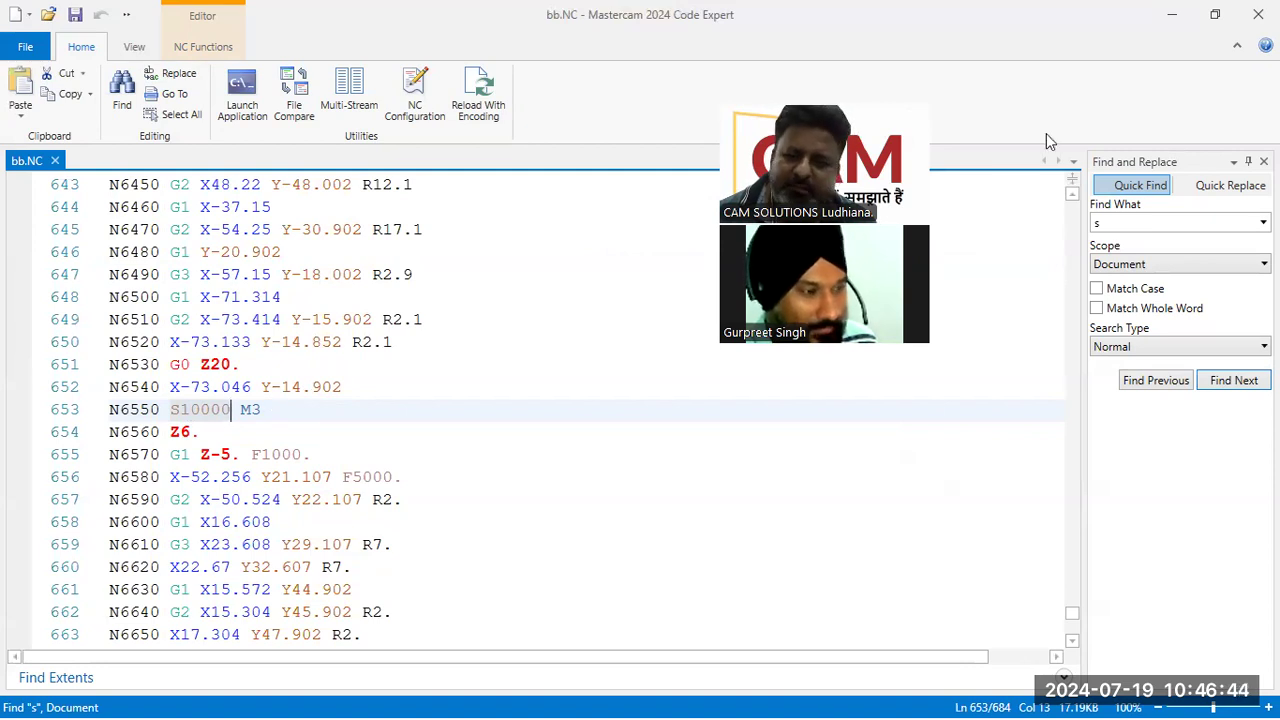
Step: Close the code editor and inspect the contour toolpath from the top view and an orbited angle
left_click(1258, 14)
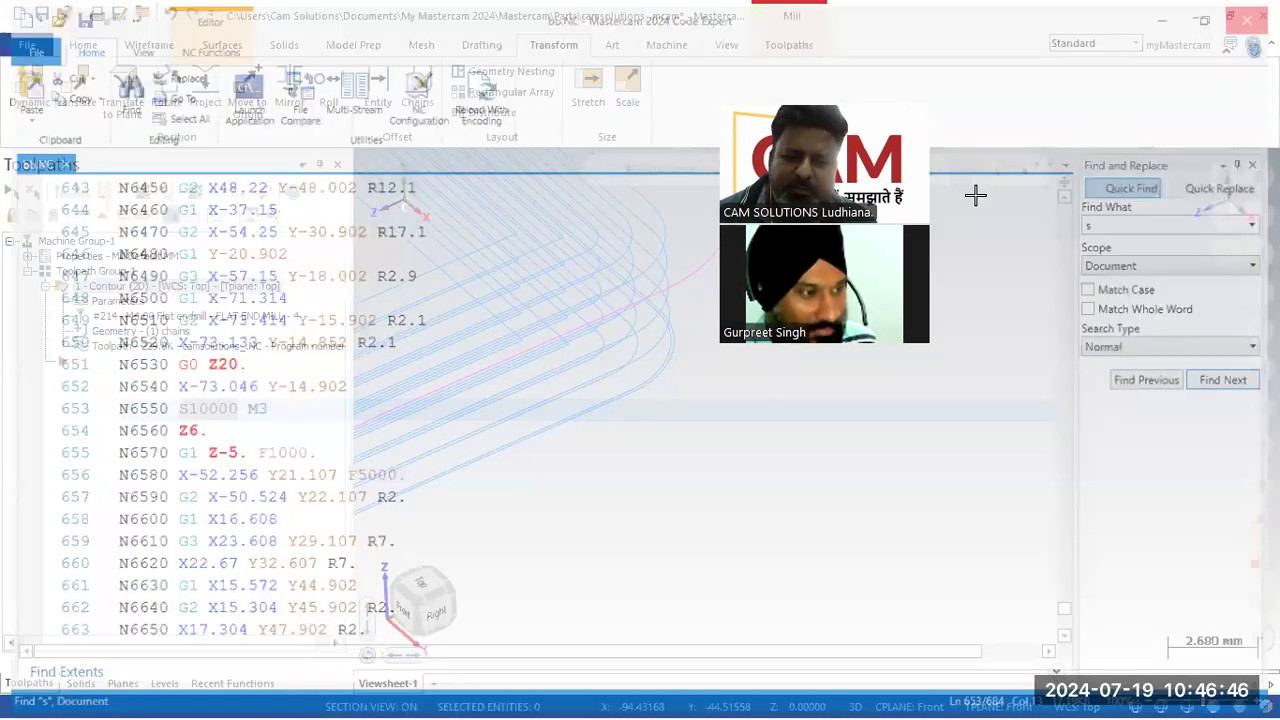
scroll(357, 341, "down", 12)
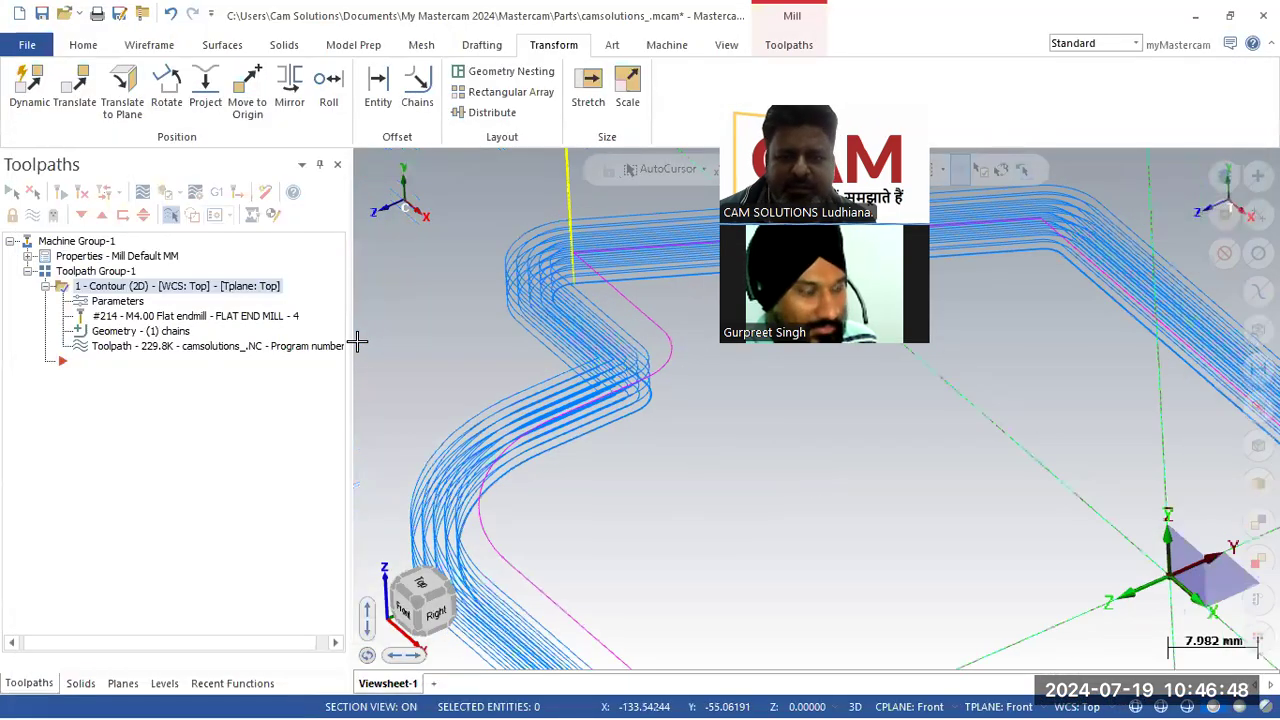
right_click(548, 275)
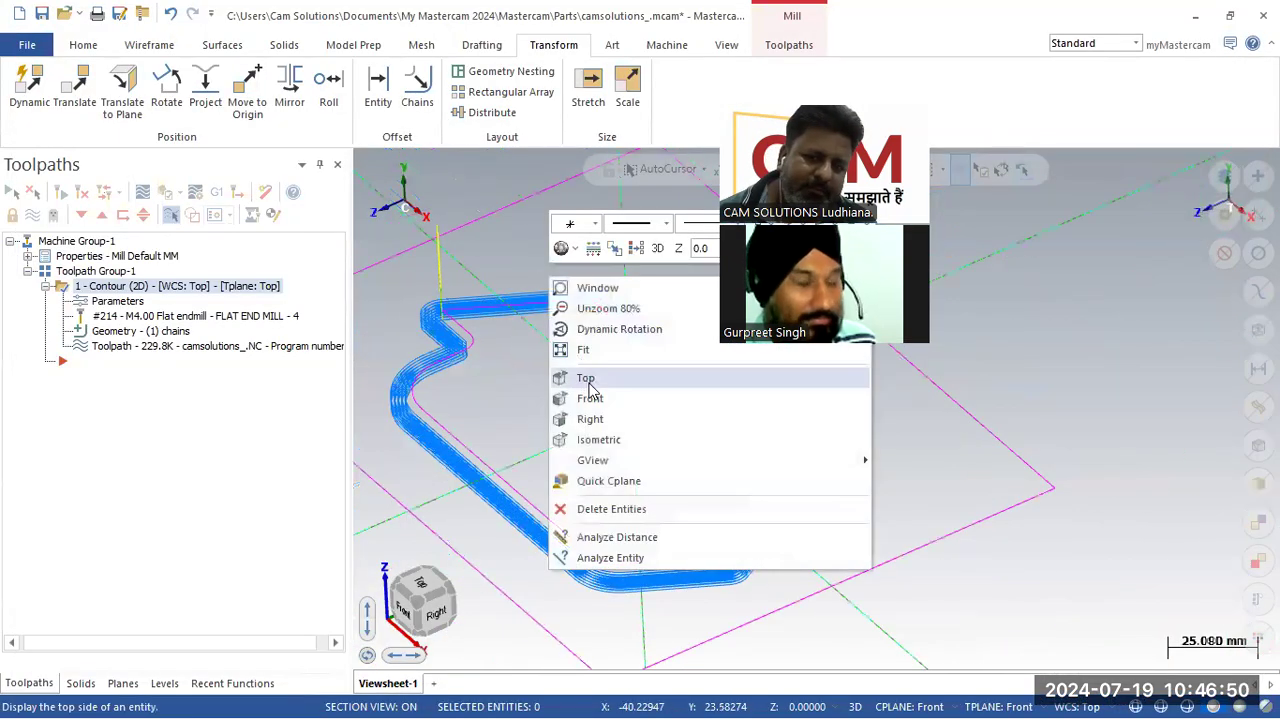
left_click(585, 375)
scroll(447, 315, "down", 1)
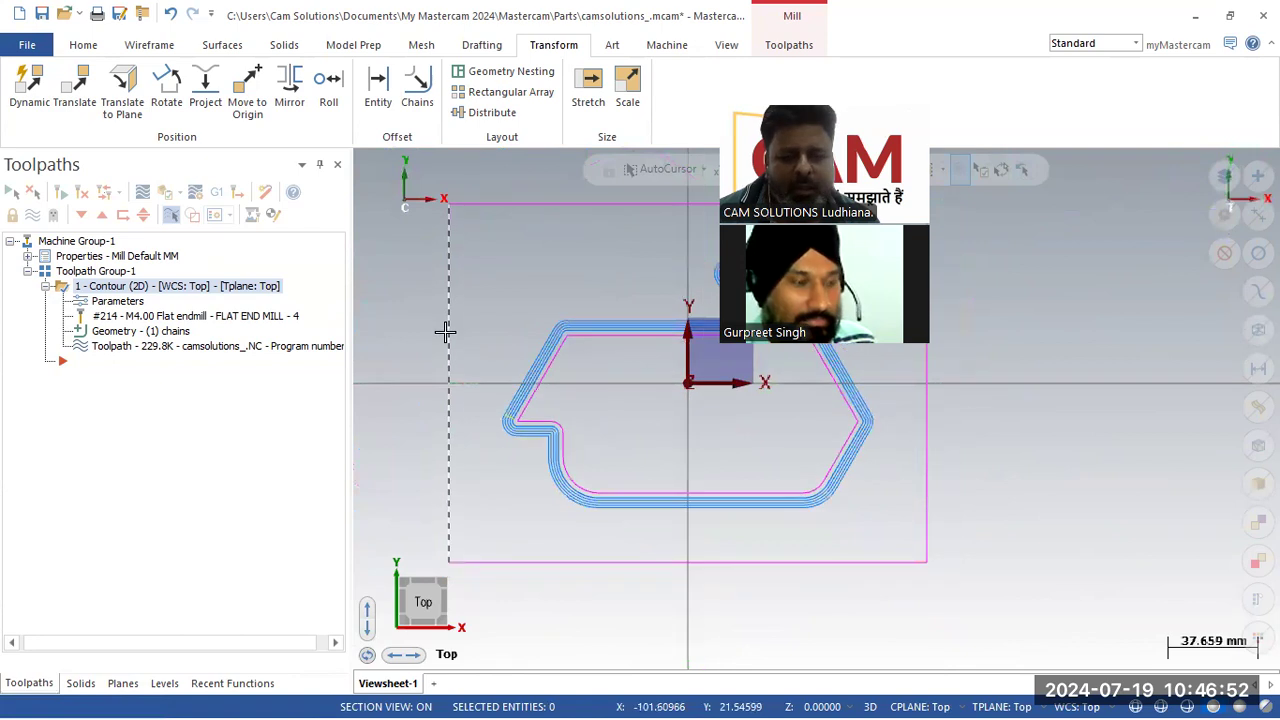
middle_click_drag(423, 337, 460, 318)
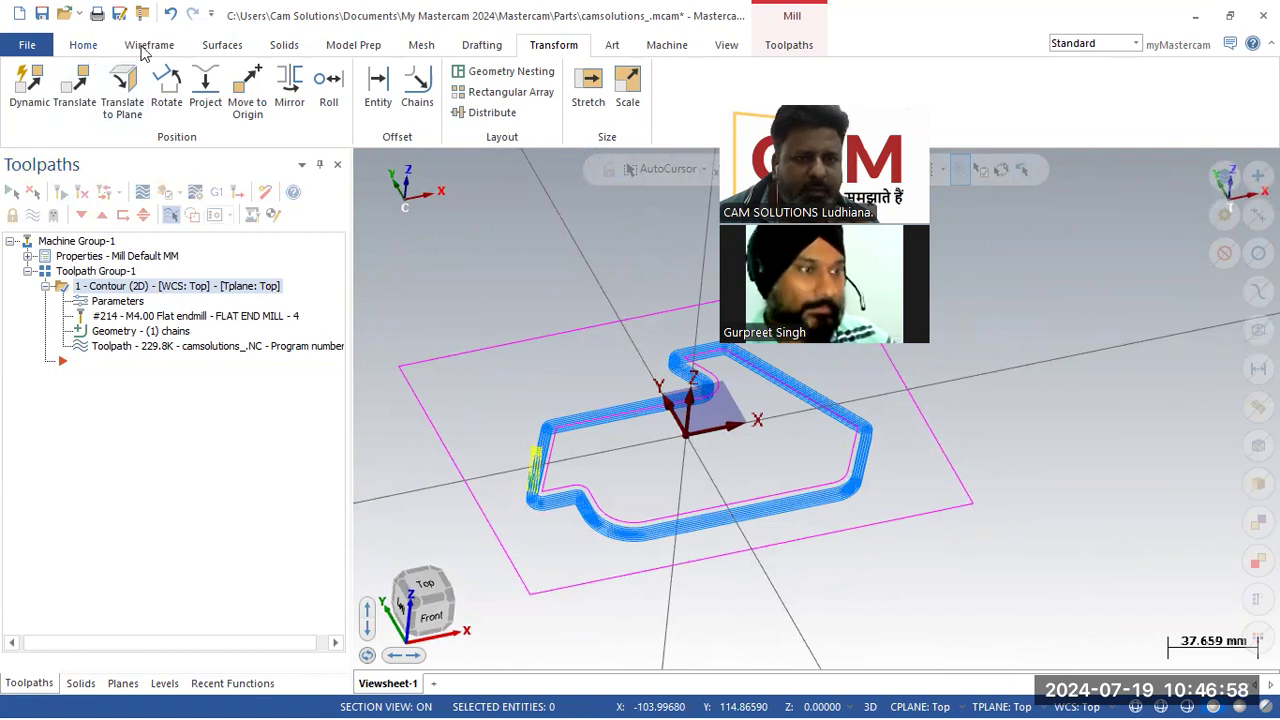
Step: Extrude the outer boundary and profile chains 50 mm into a new solid body, reversing the extrusion direction
left_click(284, 45)
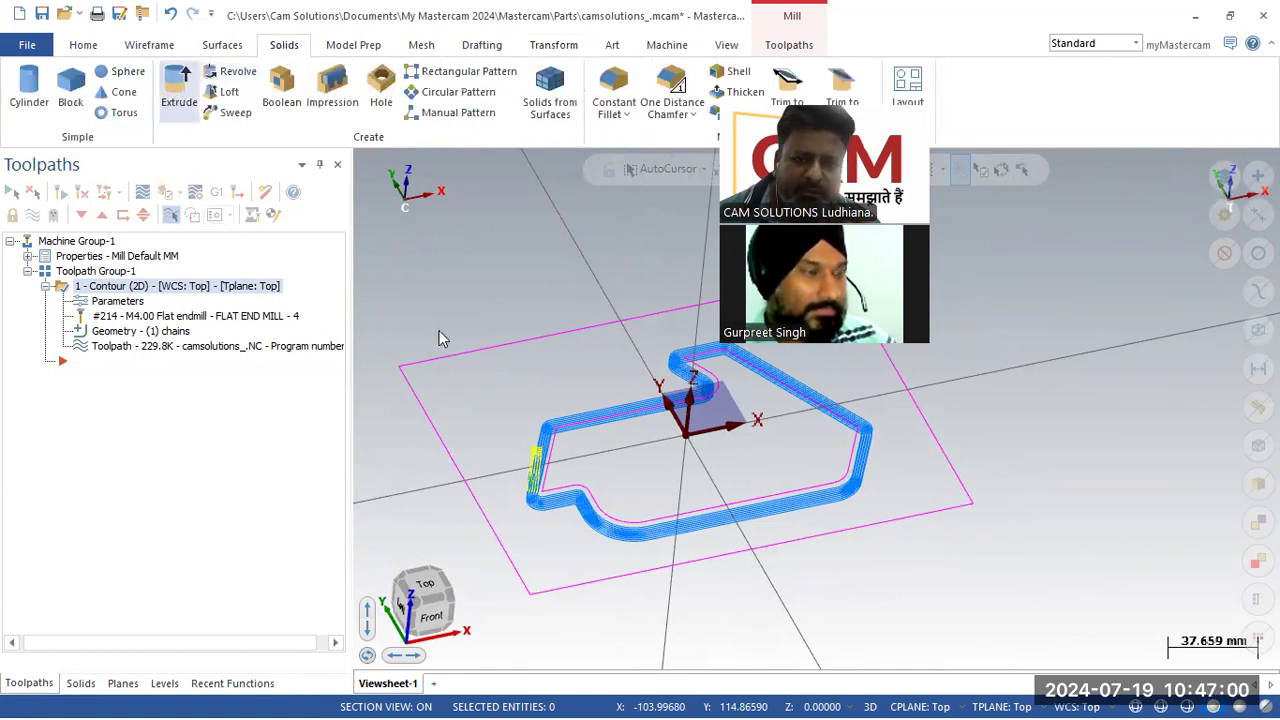
left_click(463, 353)
left_click(565, 428)
left_click(80, 654)
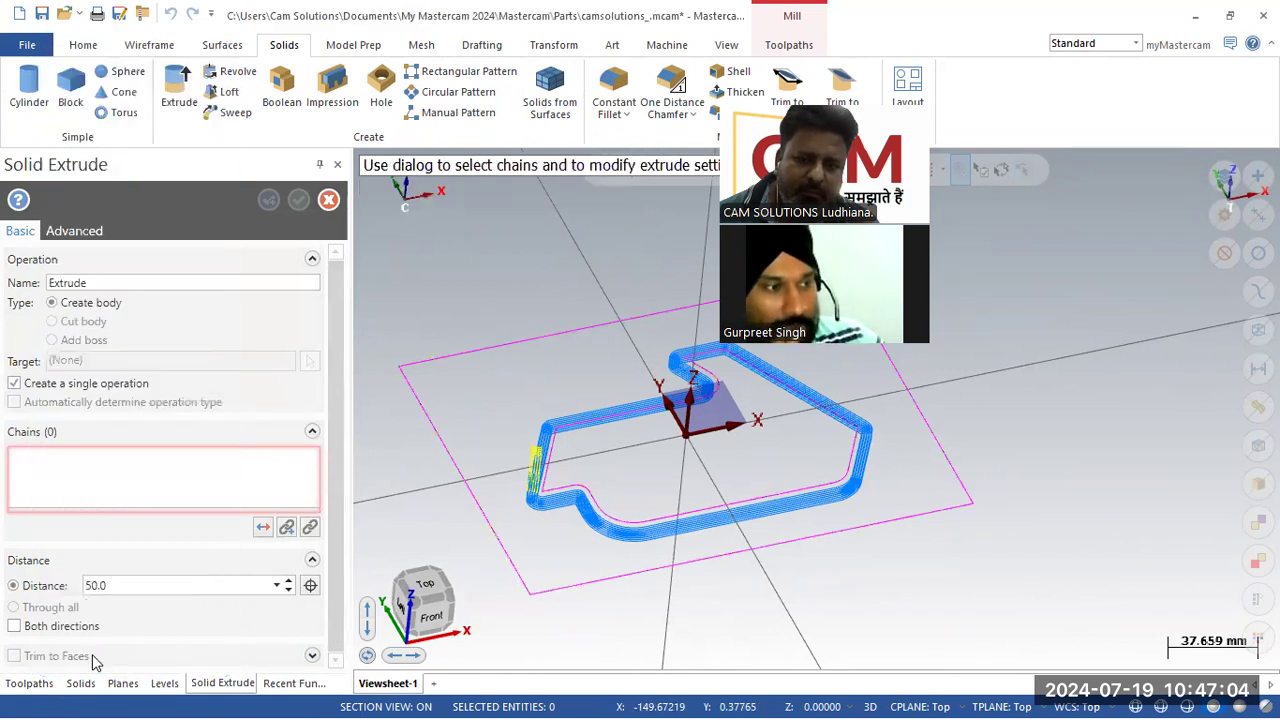
left_click(262, 529)
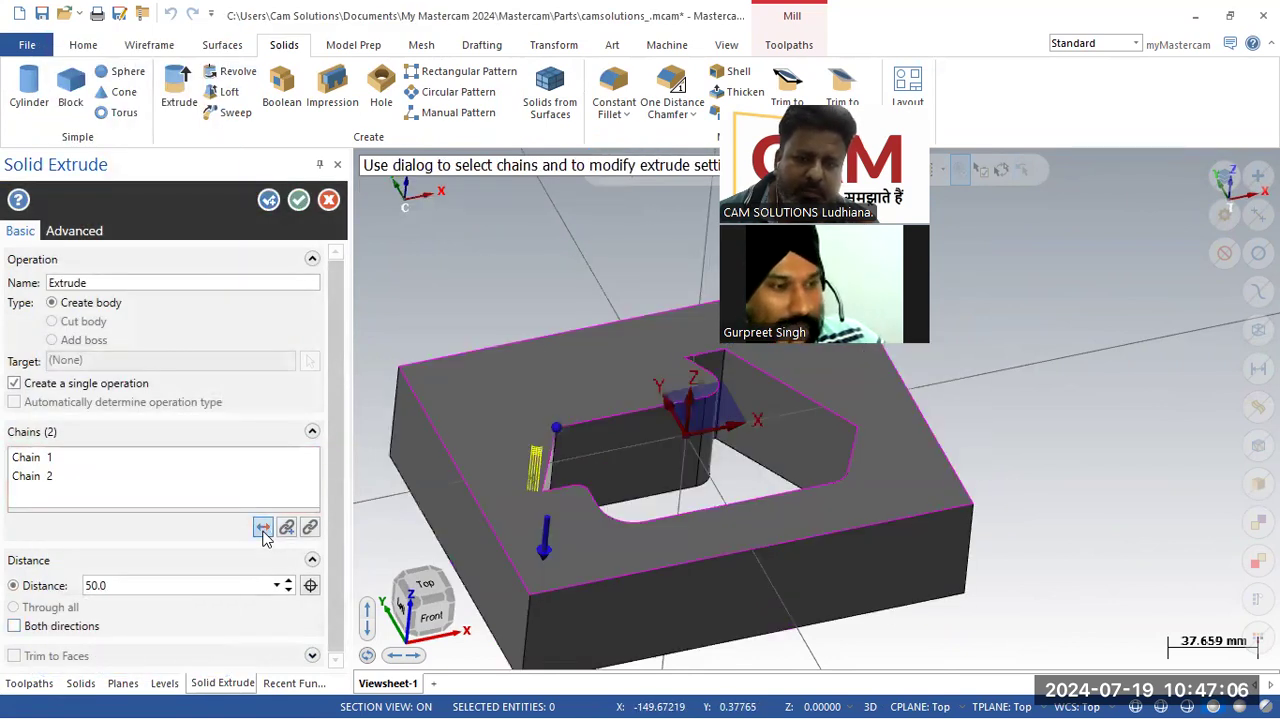
left_click(263, 529)
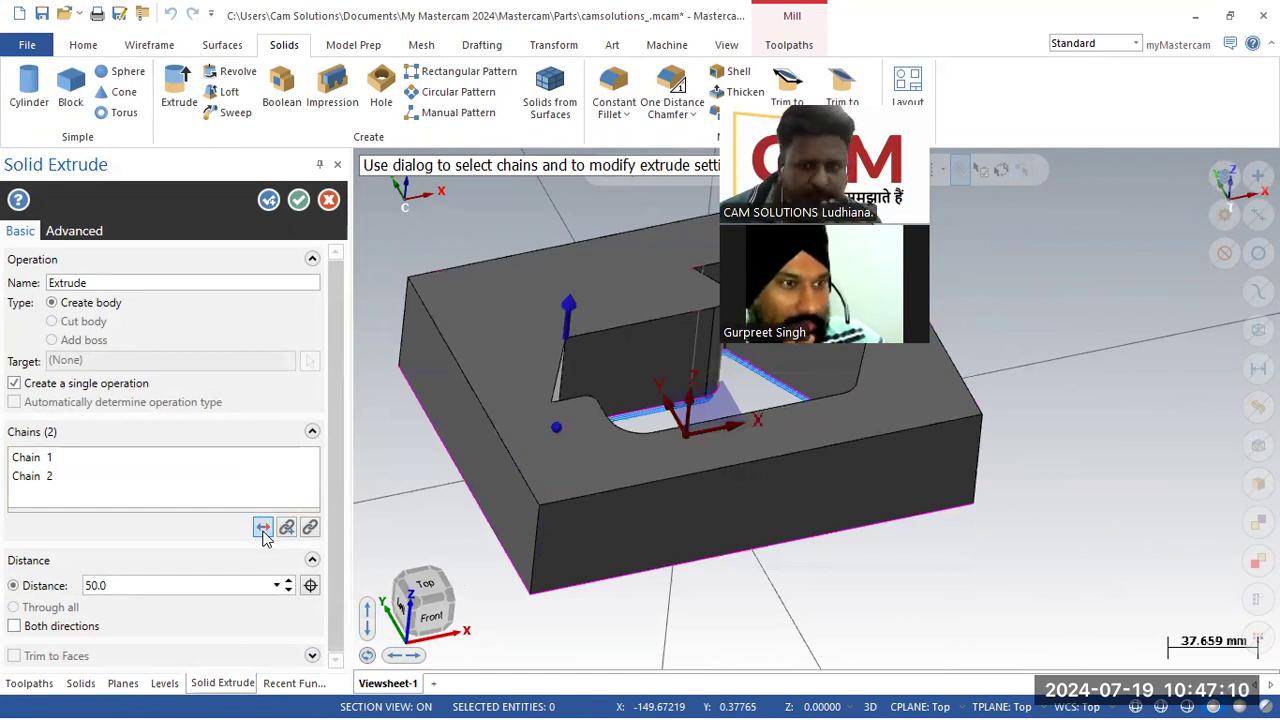
left_click(298, 199)
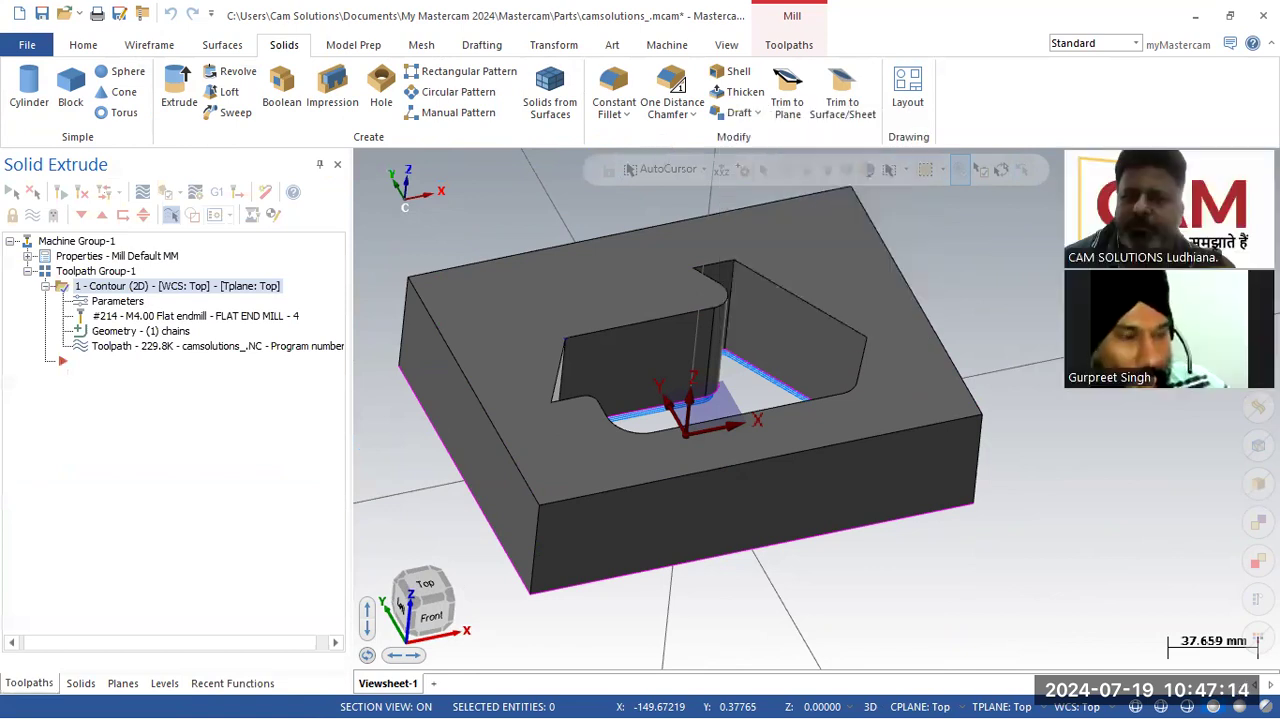
Step: Hide the toolpath display, start a new 2D Contour toolpath and chain the pocket and block top edges on the solid
middle_click_drag(943, 441, 998, 426)
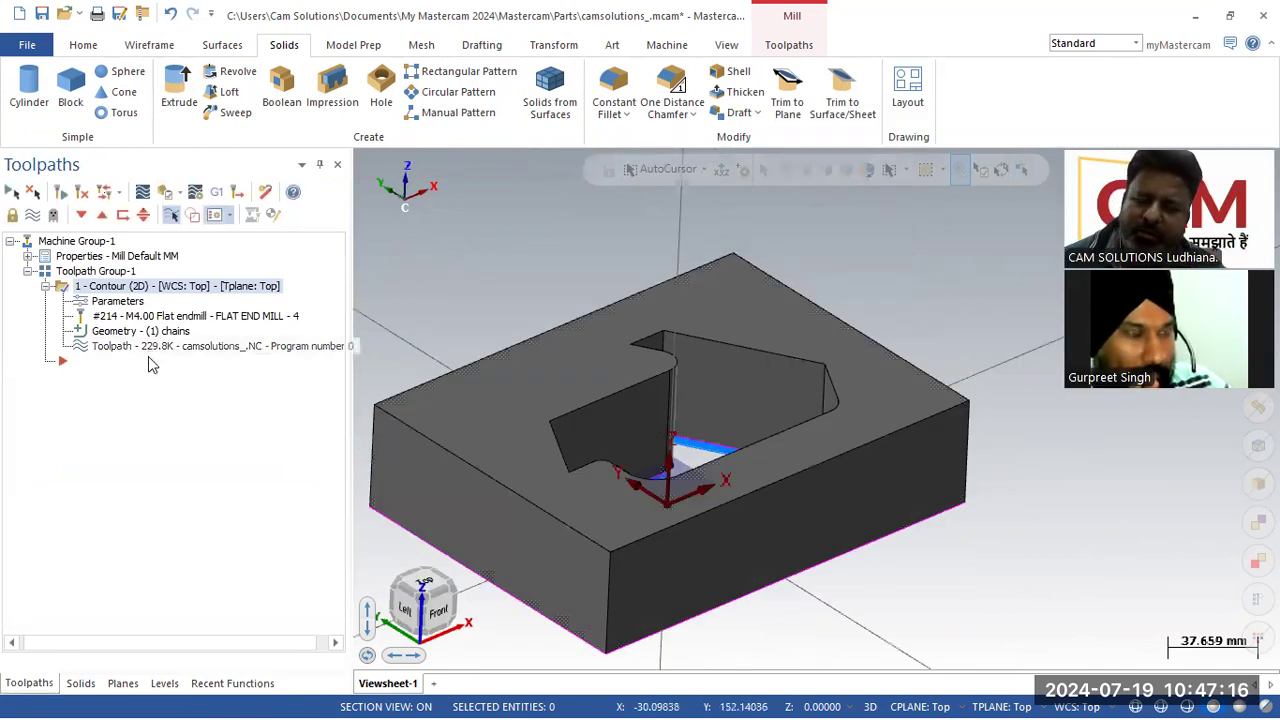
left_click(31, 216)
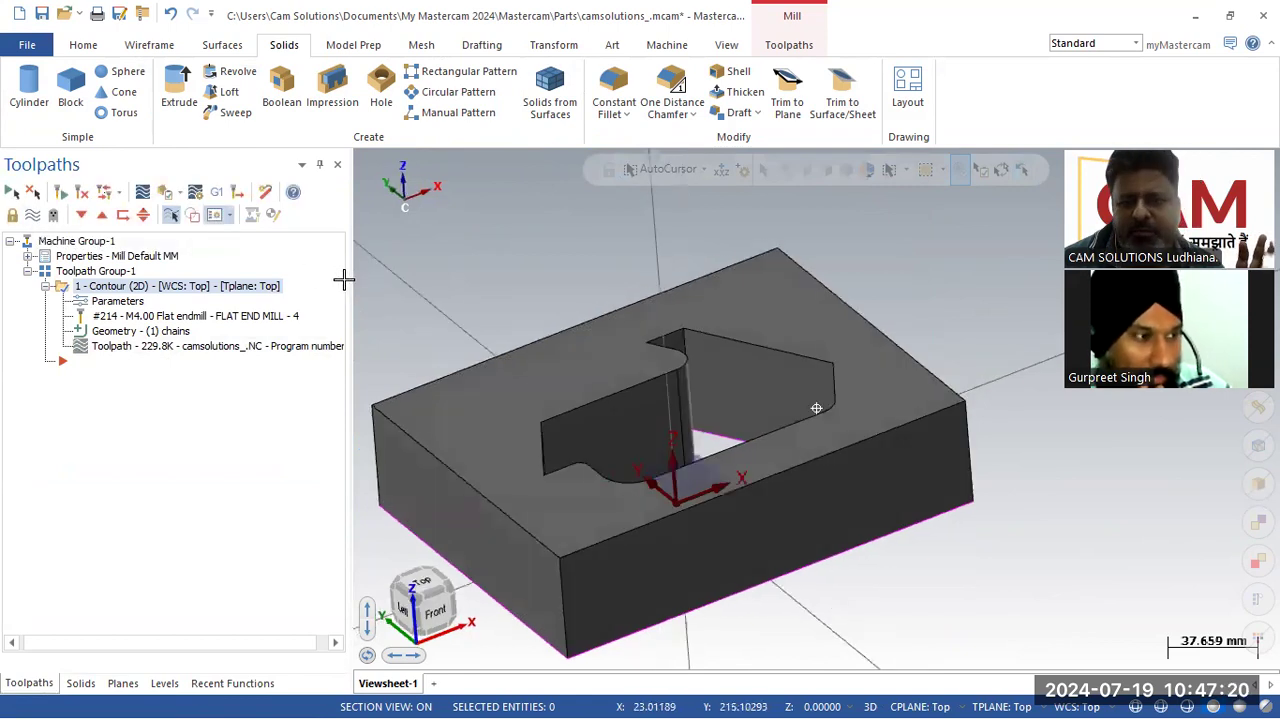
left_click(789, 44)
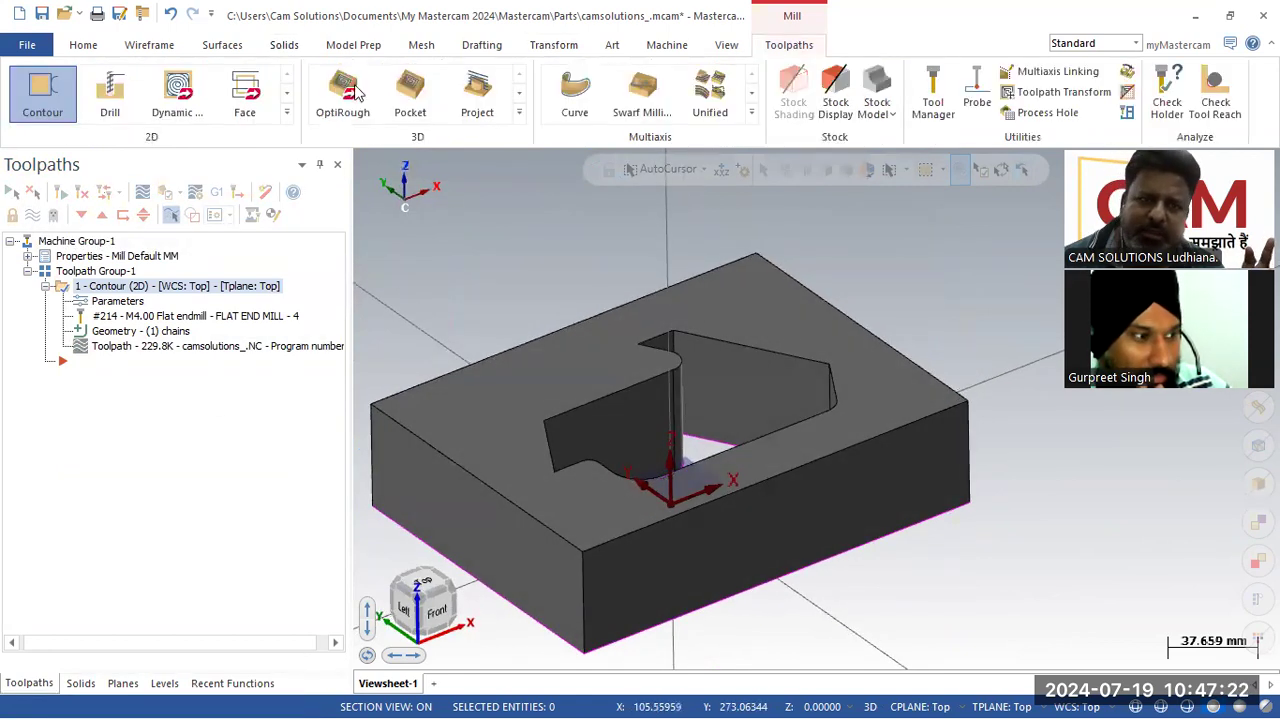
left_click(287, 116)
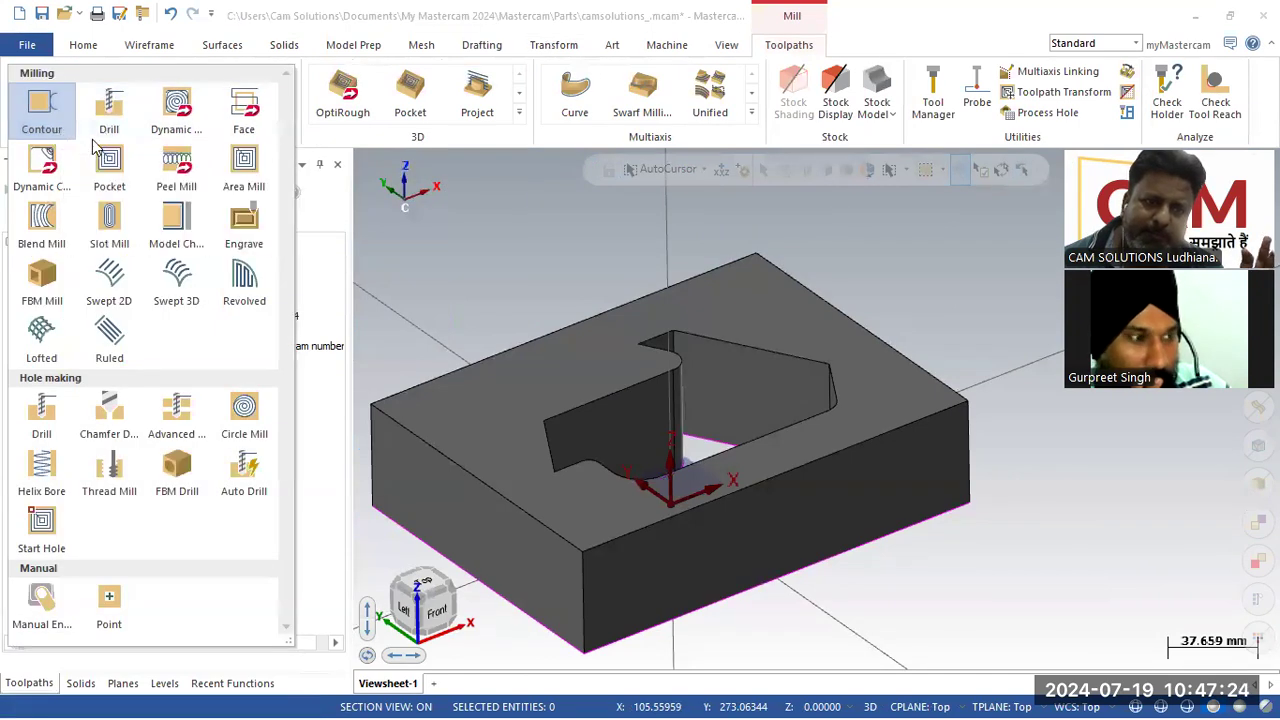
left_click(43, 108)
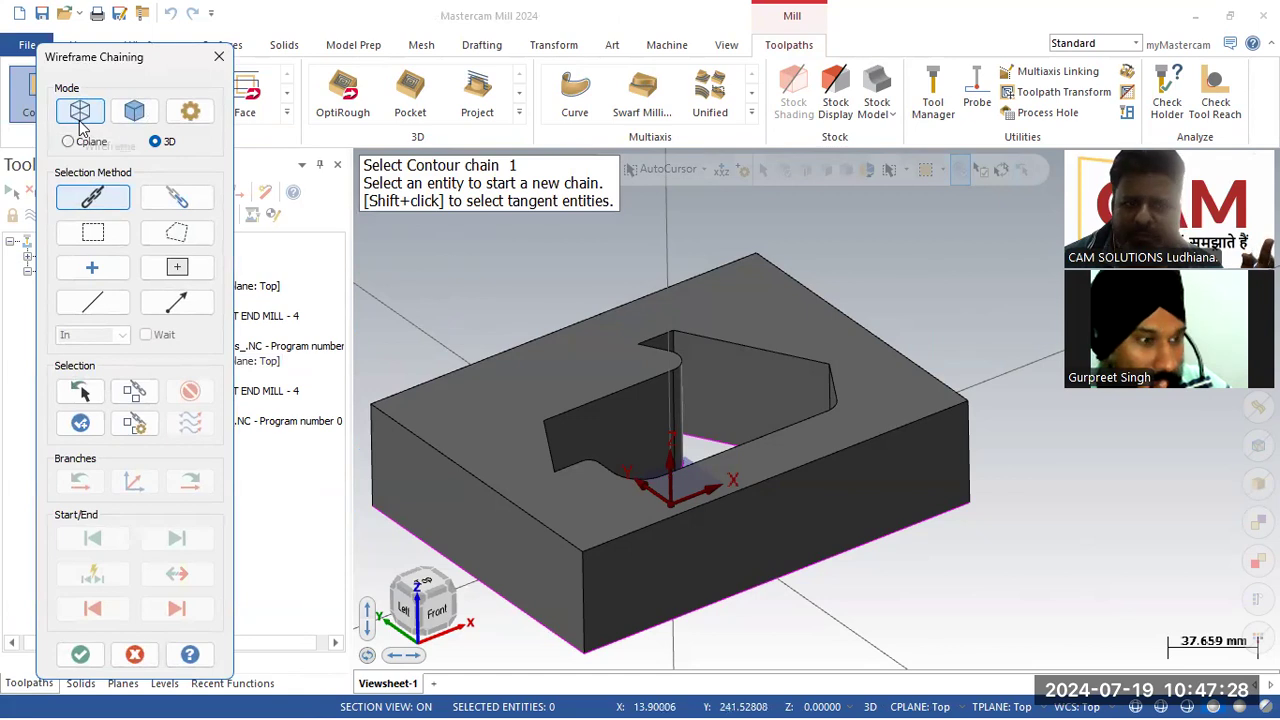
left_click(133, 113)
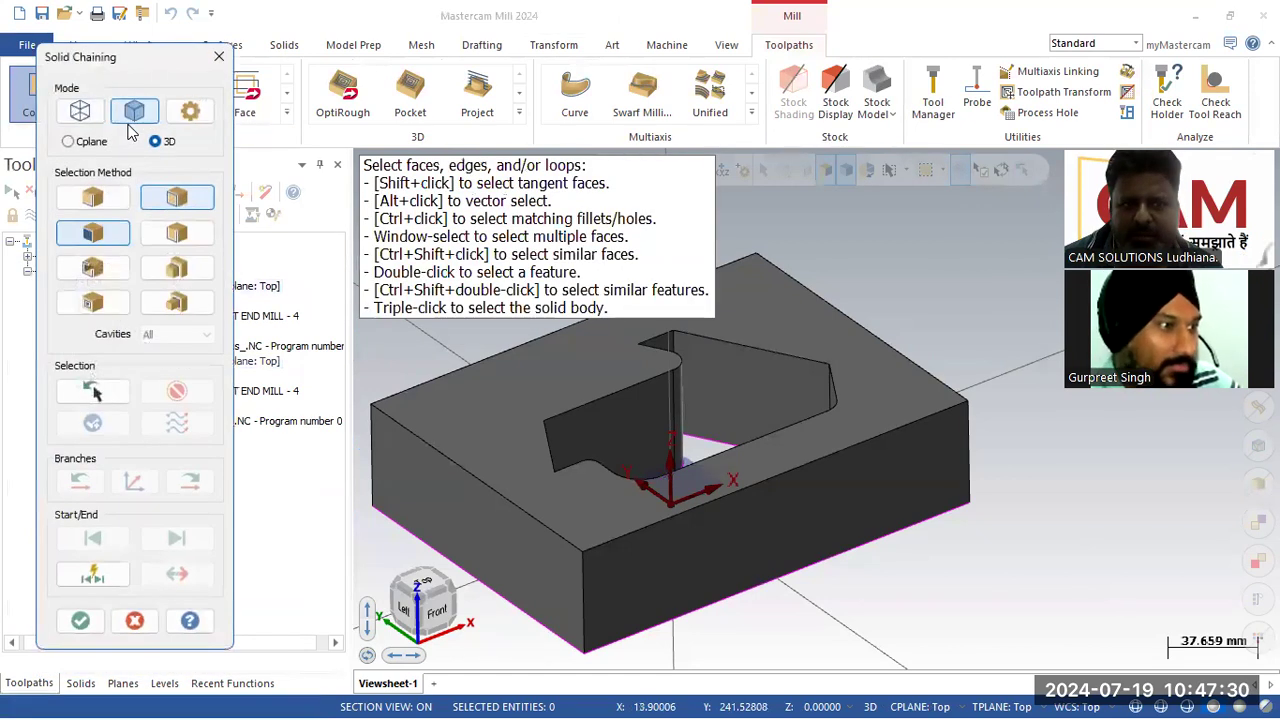
left_click(589, 400)
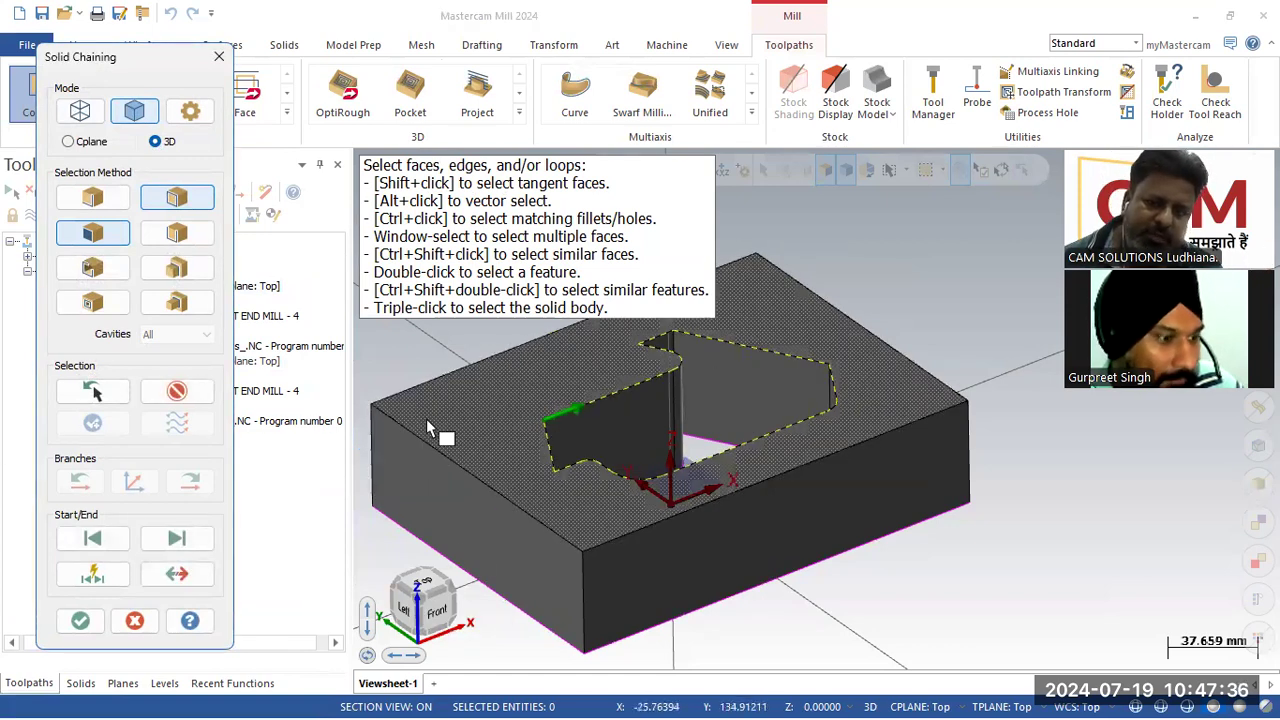
left_click(600, 541)
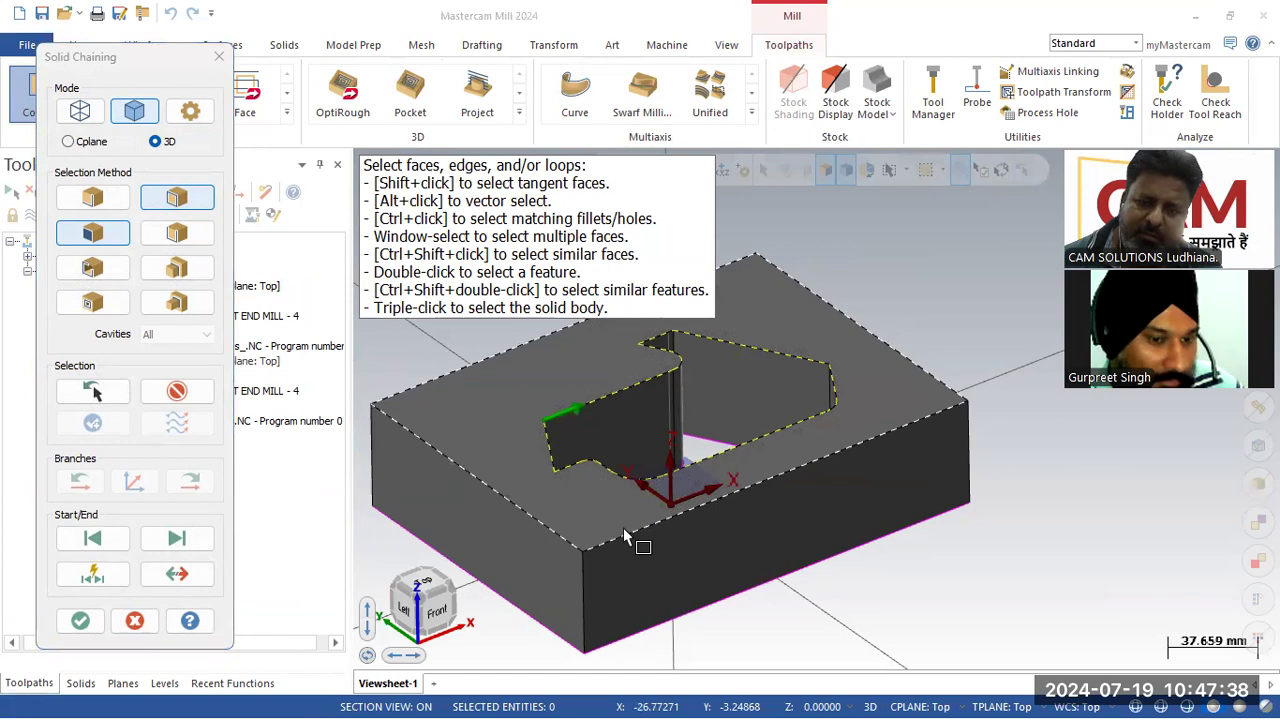
left_click(76, 622)
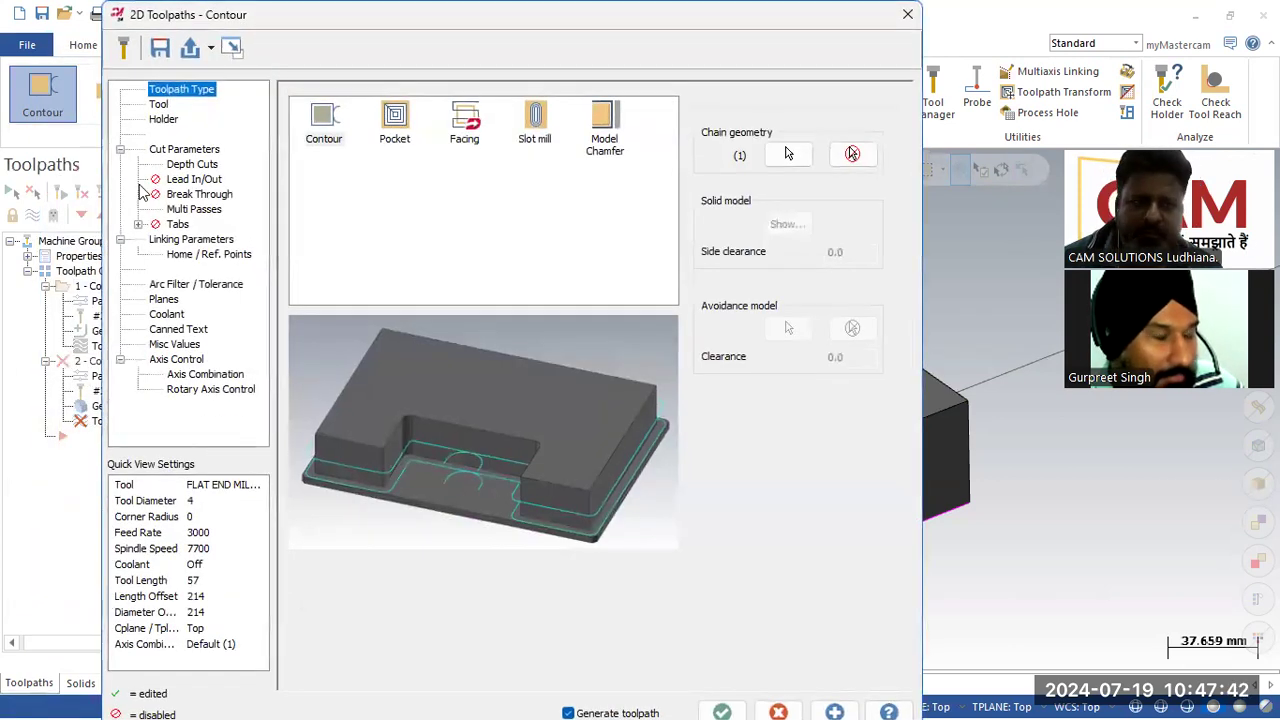
Step: Select the CHAMFER MILL 10/90DEG from the tool library, filtering the list to chamfer mills only
left_click(158, 105)
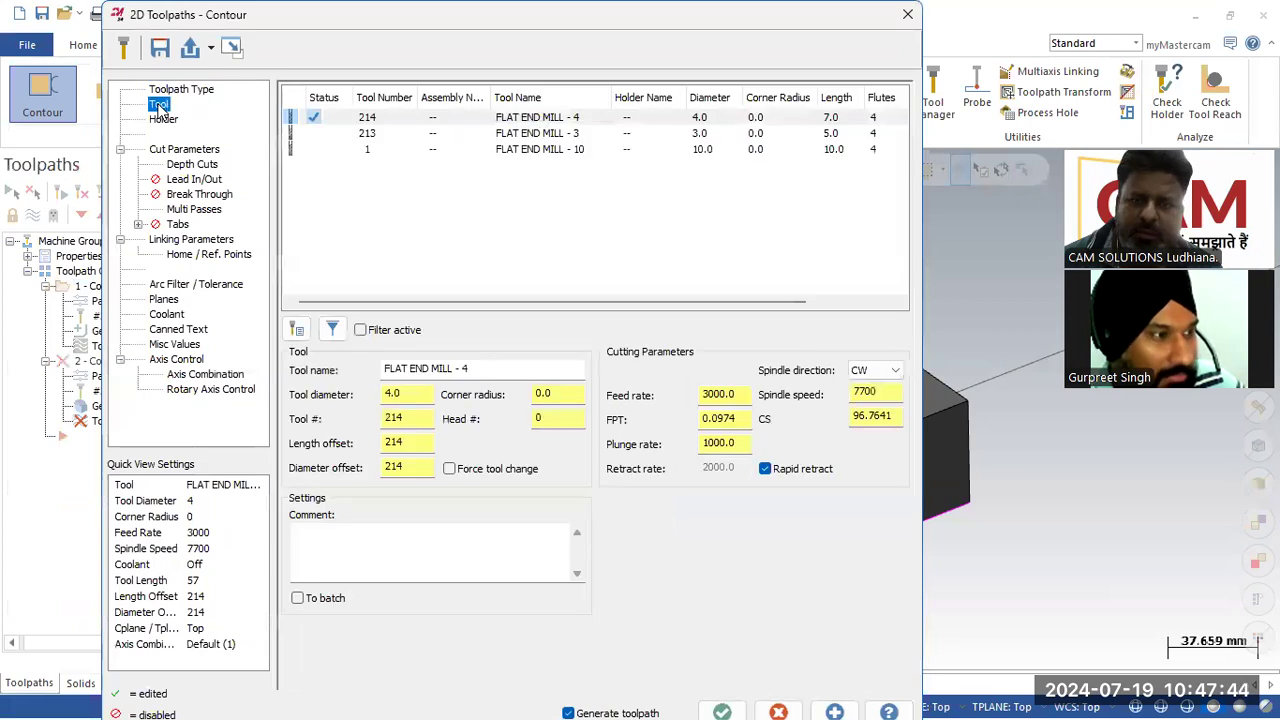
left_click(296, 338)
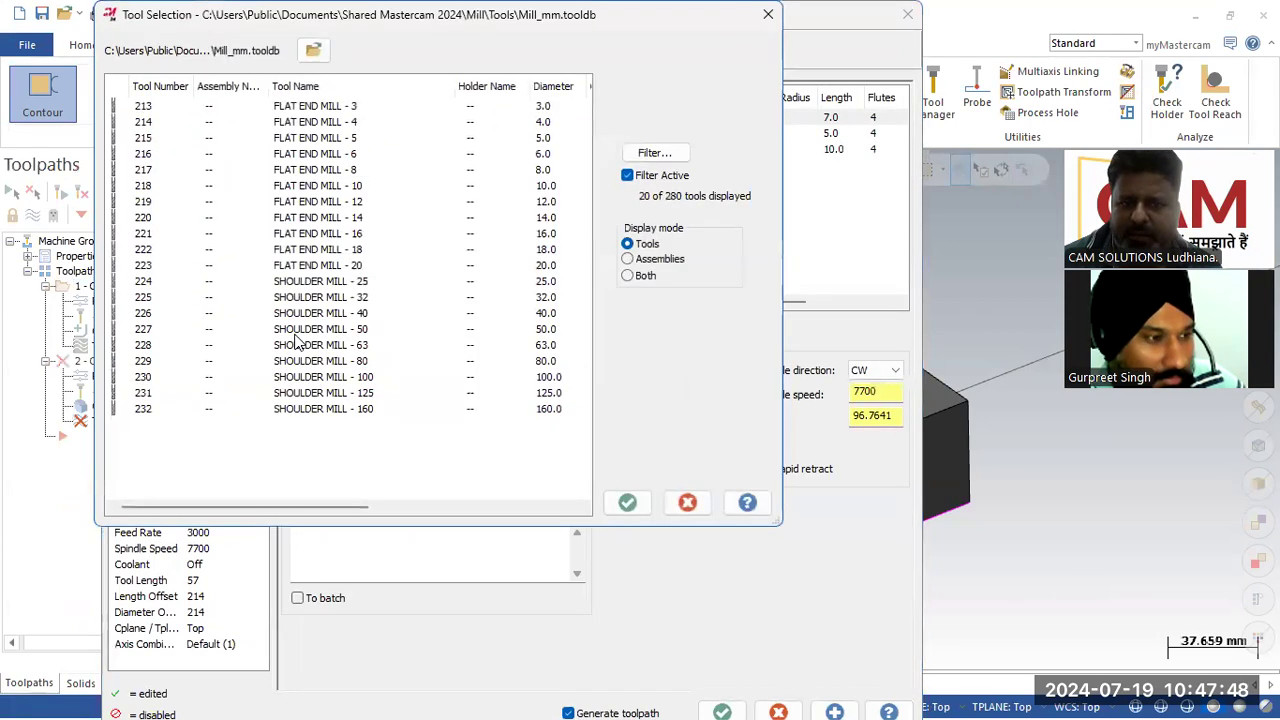
left_click(670, 158)
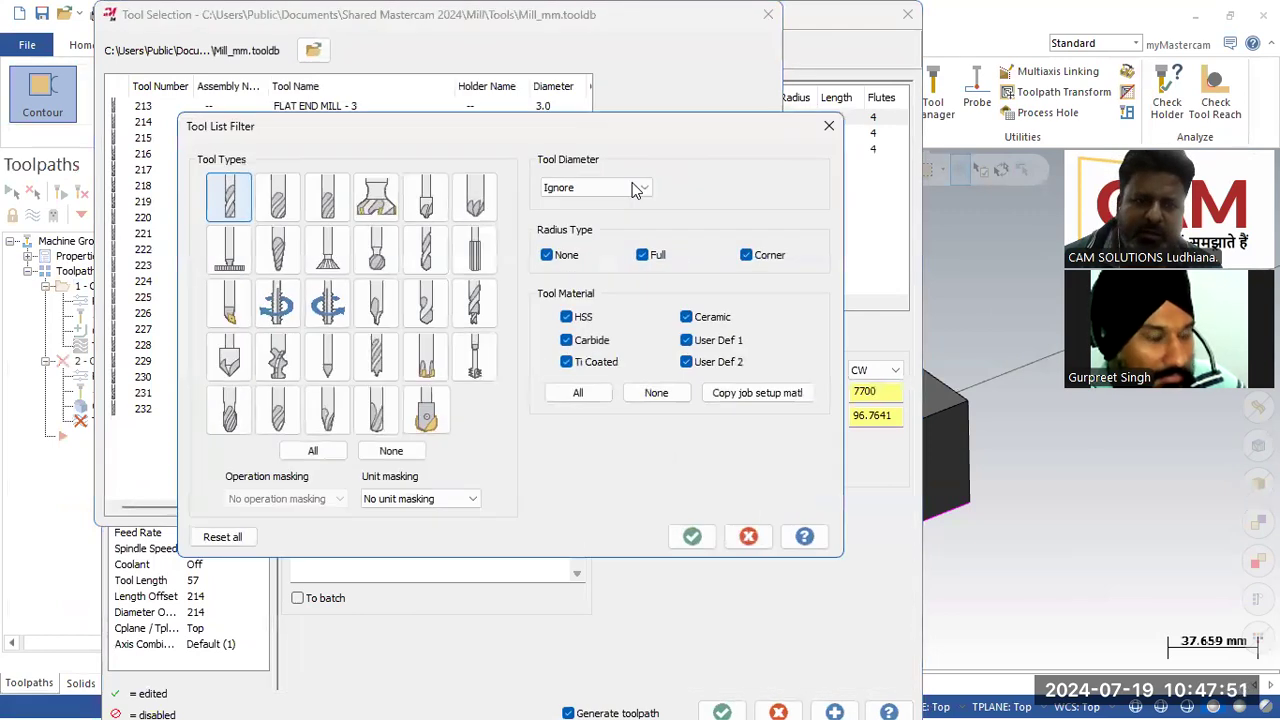
left_click(476, 203)
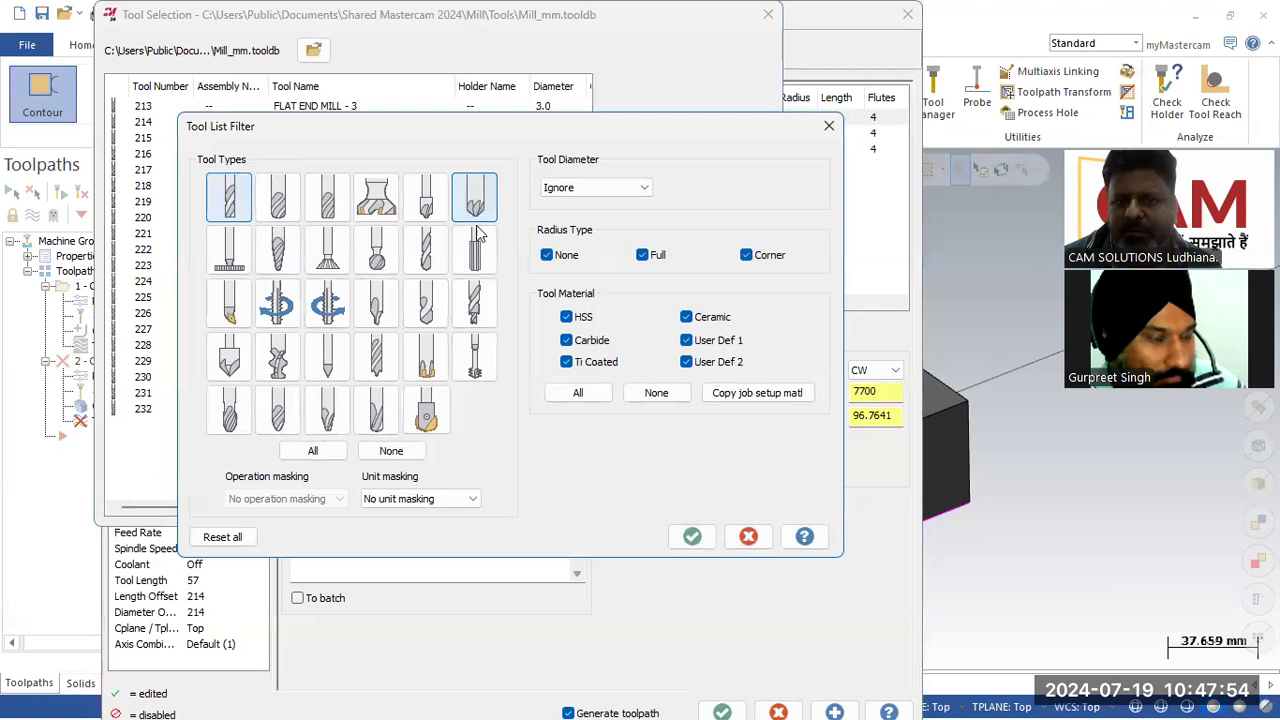
left_click(229, 197)
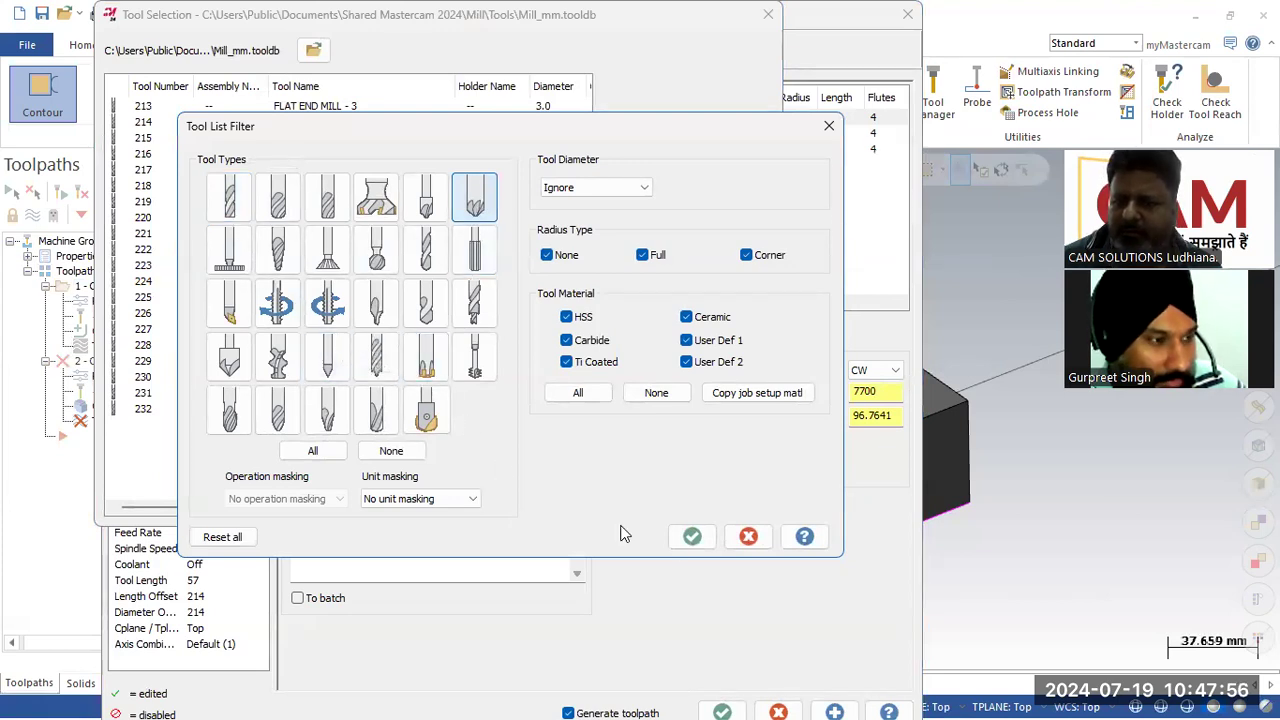
left_click(688, 536)
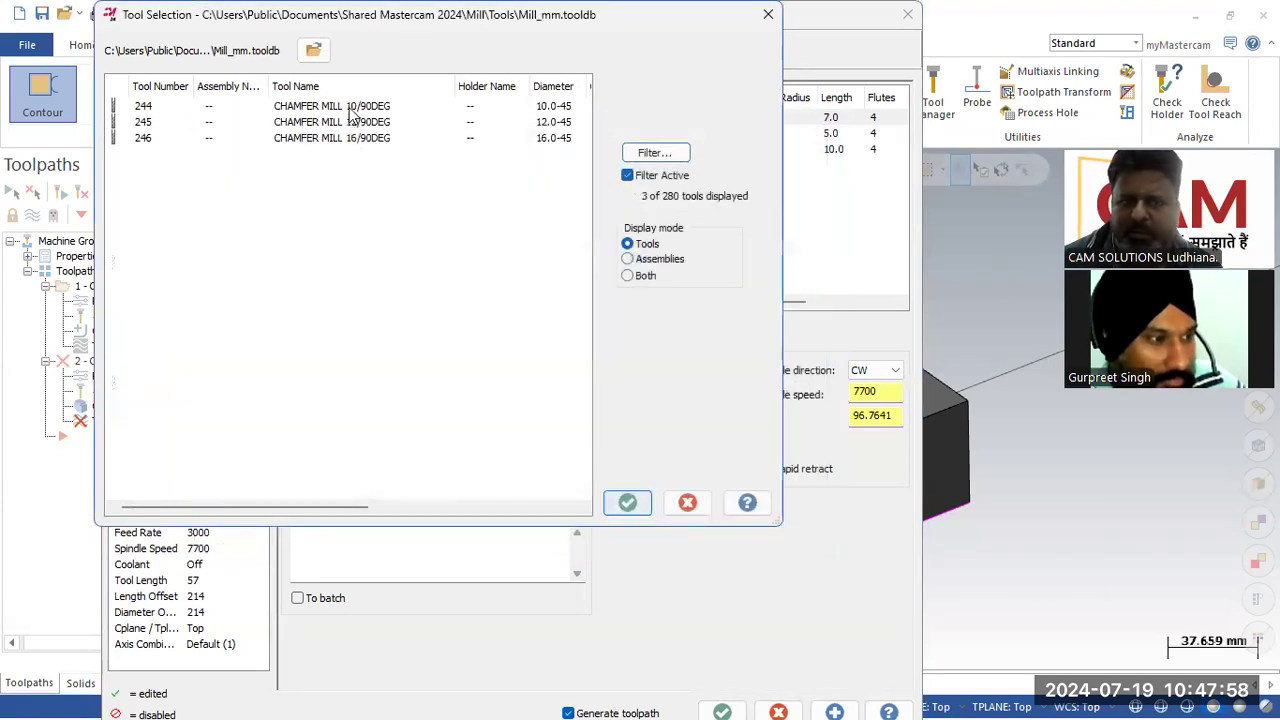
key("Down")
left_click(627, 502)
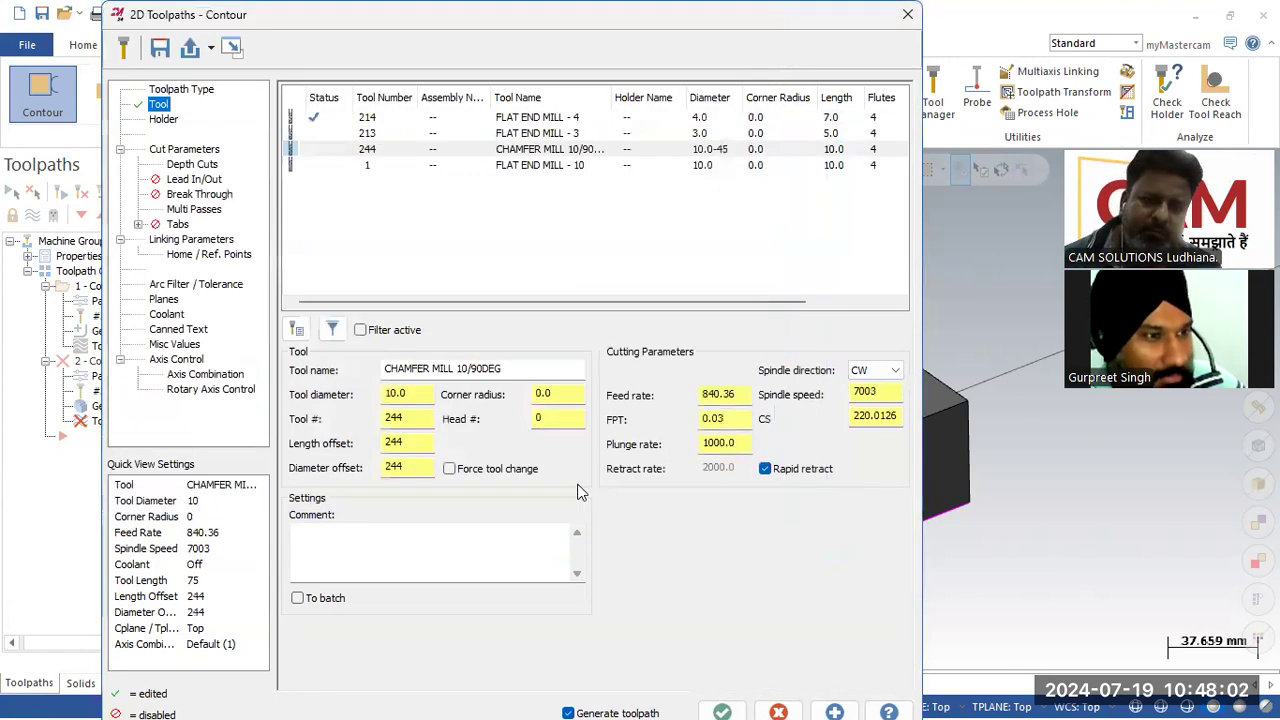
Step: Set the contour type to 2D chamfer with a chamfer width of 3.0 and bottom offset of 1.0
left_click(192, 155)
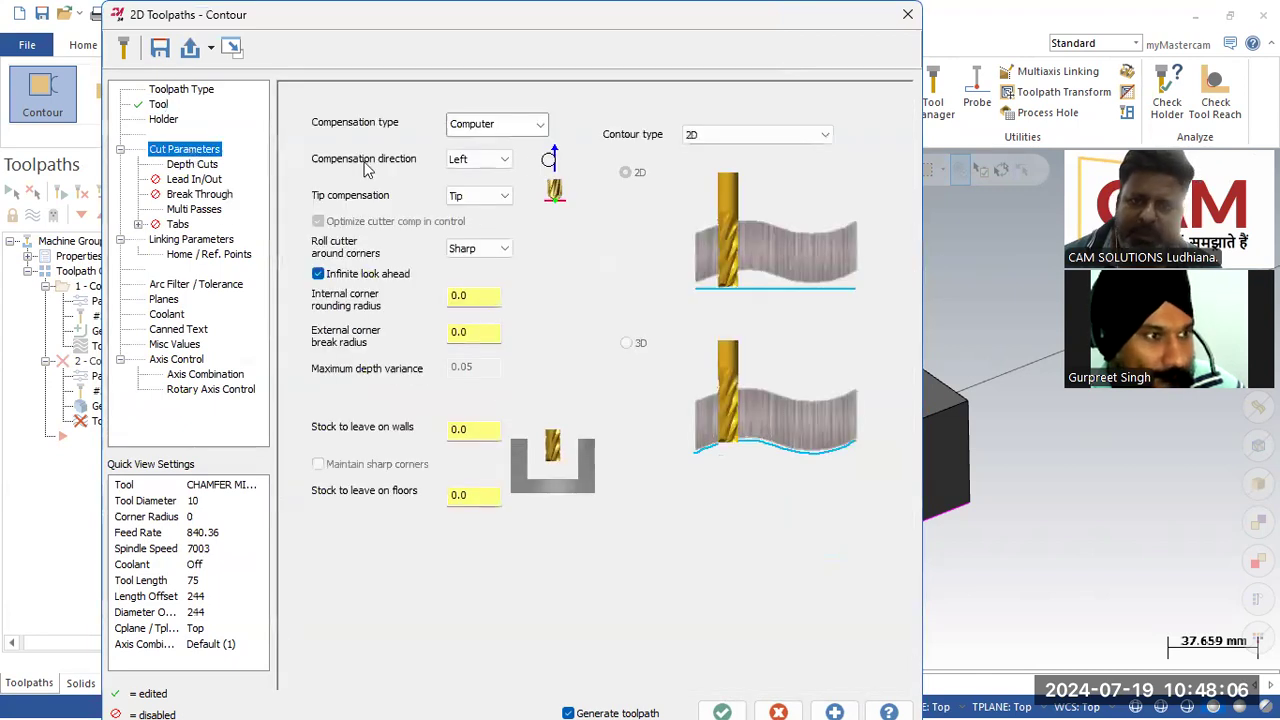
left_click(755, 140)
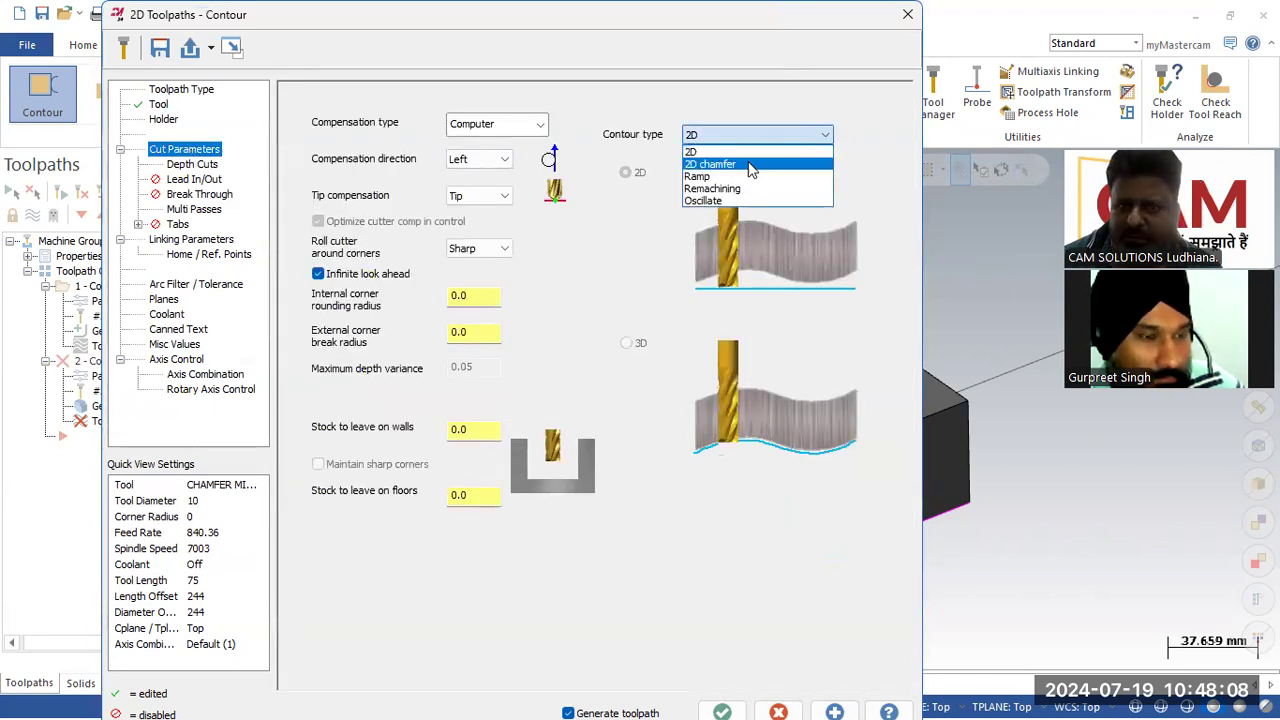
left_click(748, 162)
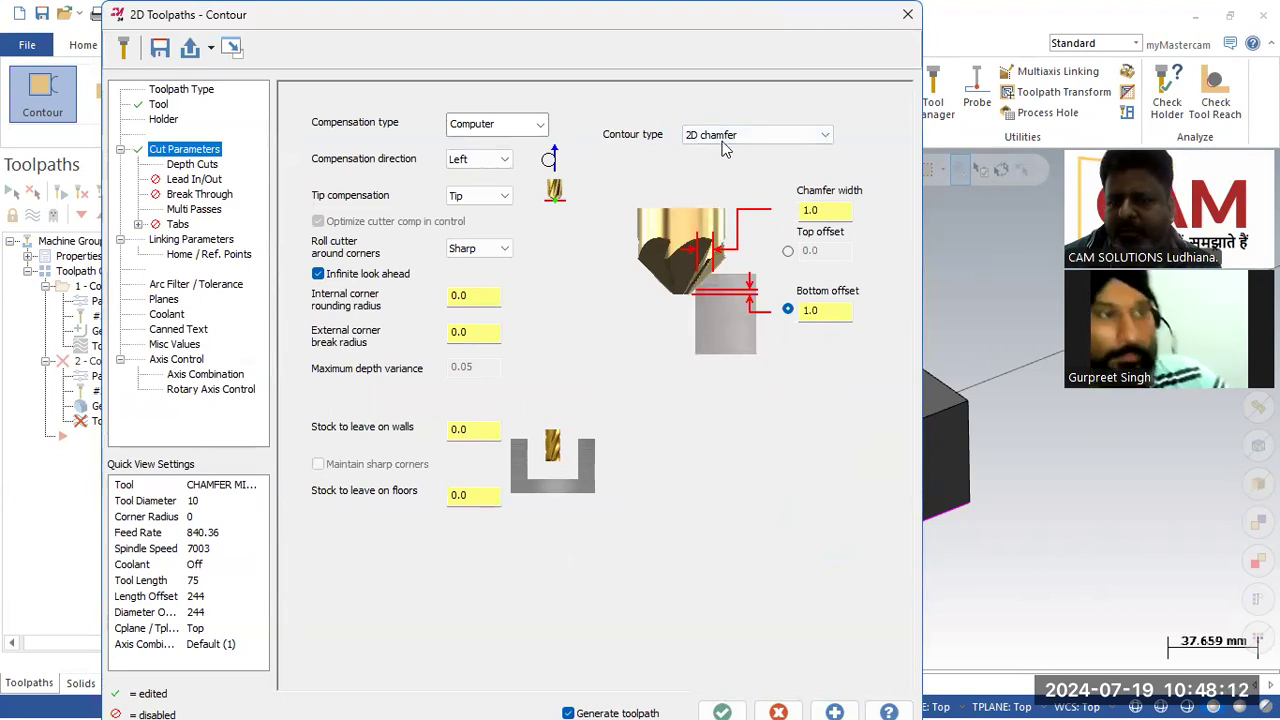
double_click(831, 210)
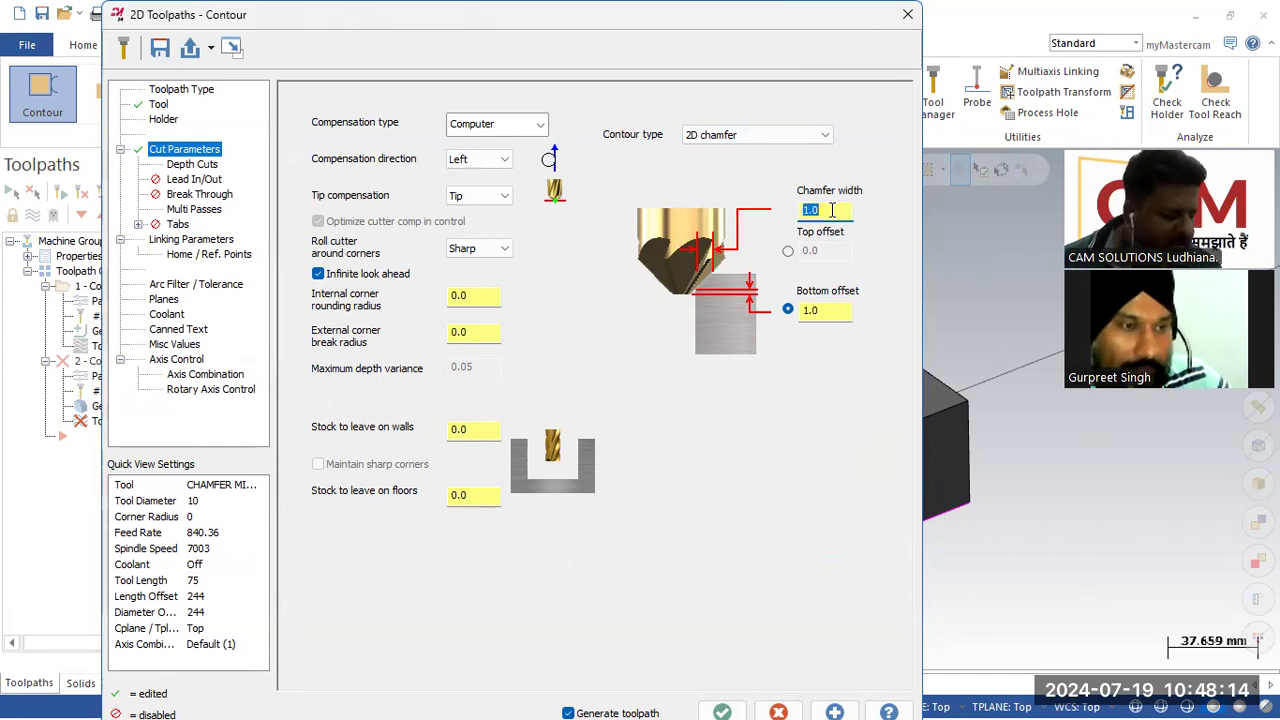
left_click(833, 311)
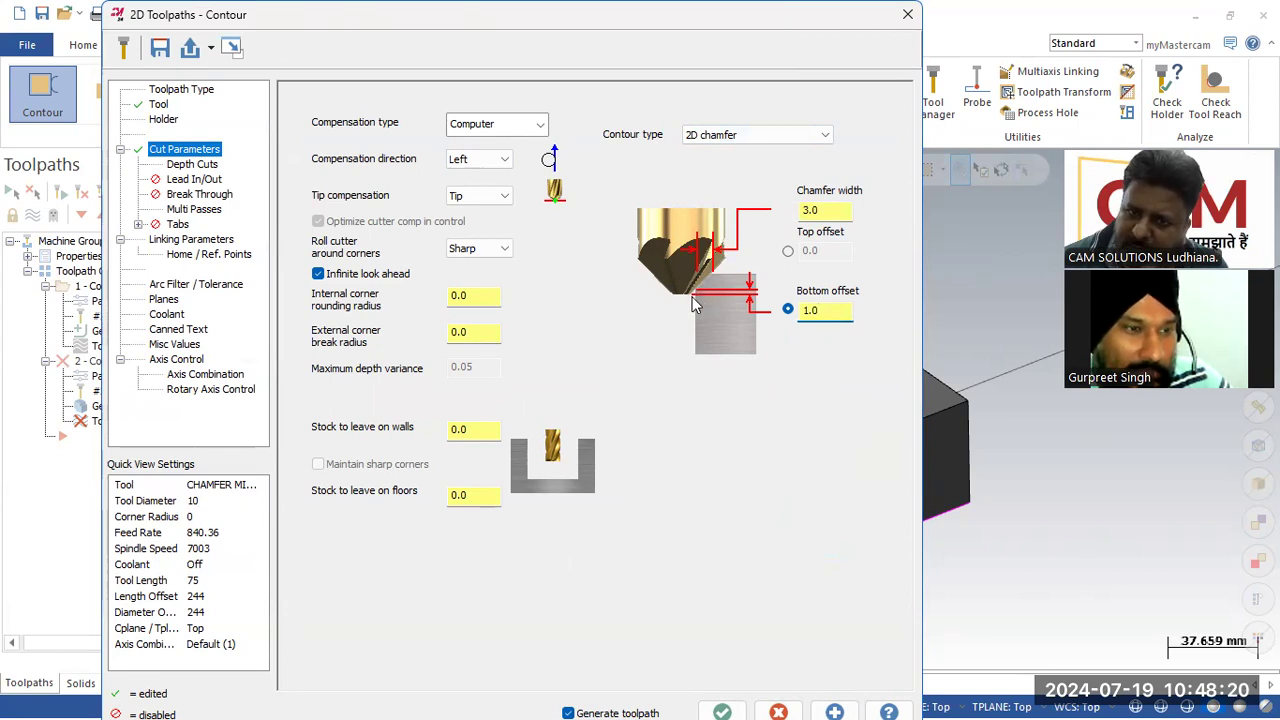
double_click(821, 312)
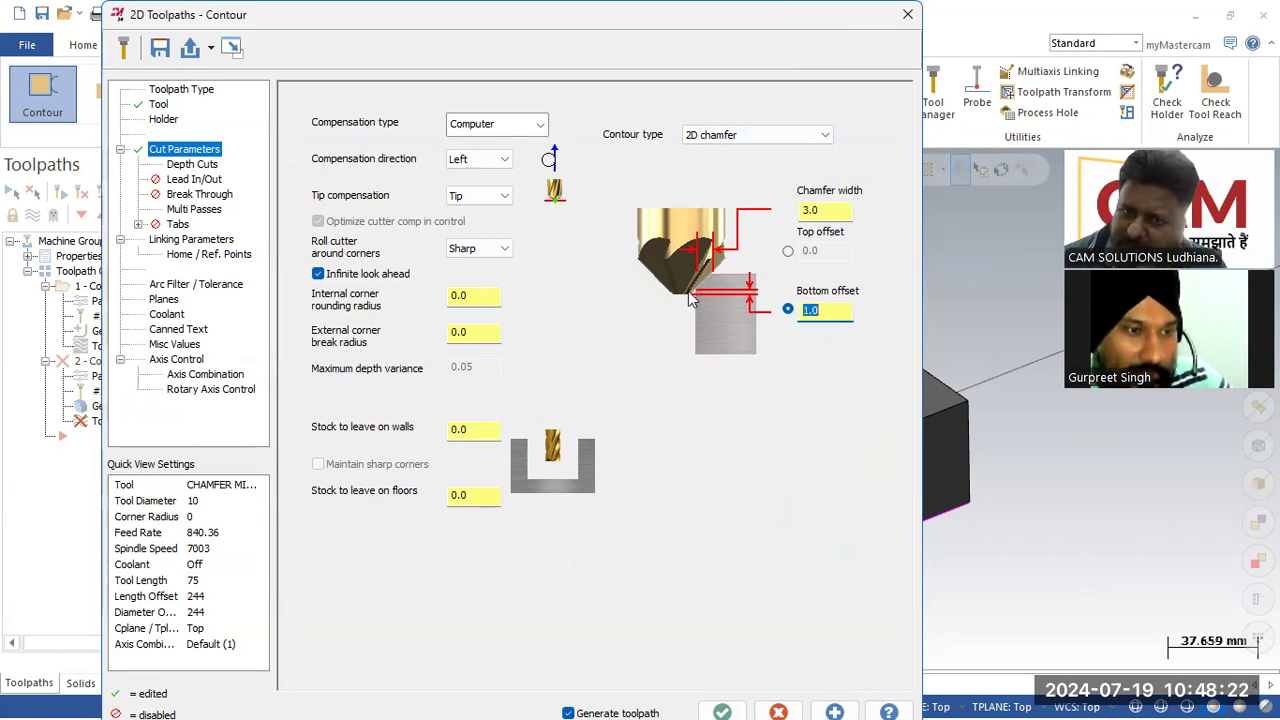
double_click(822, 210)
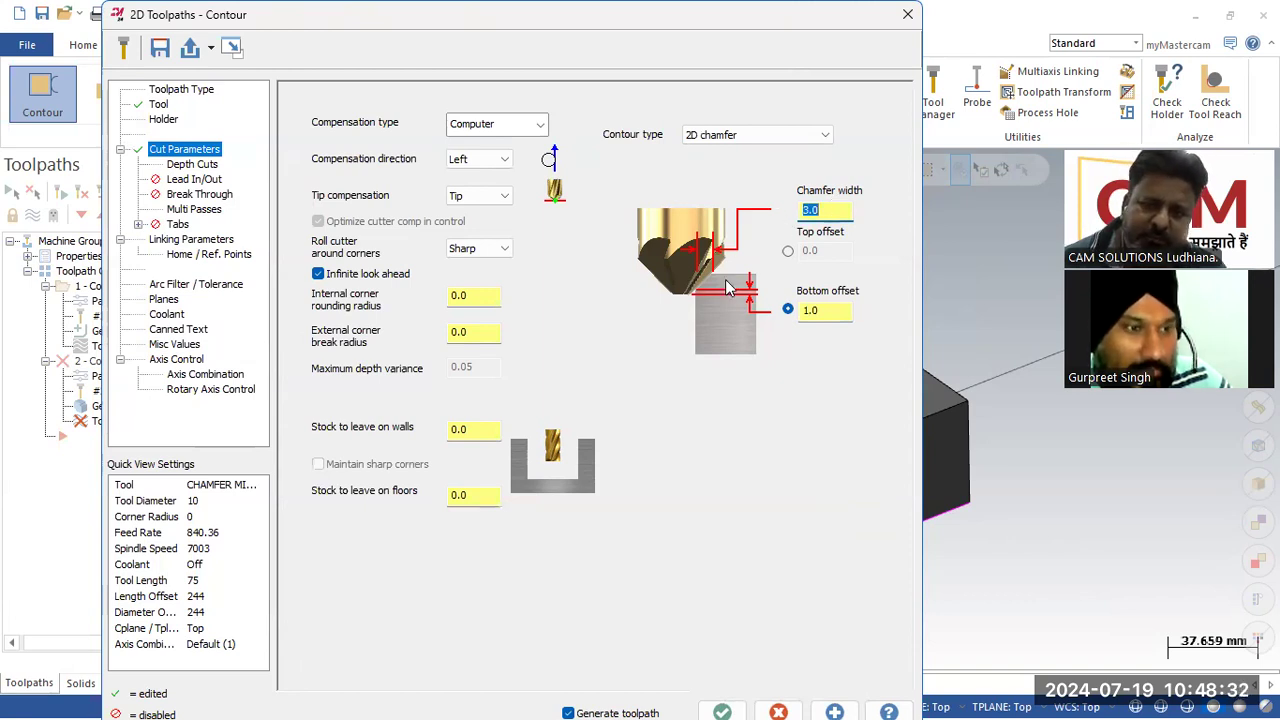
key("Tab")
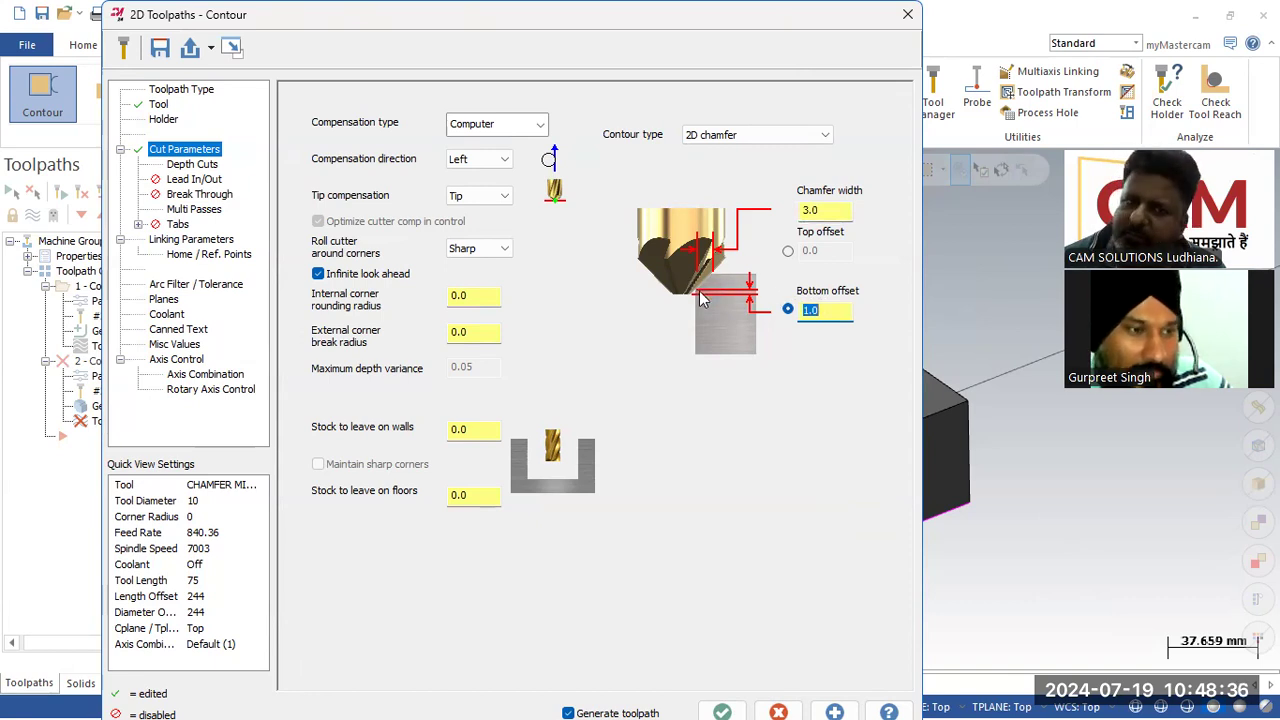
Step: Switch retract and feed plane heights to Absolute and set the feed plane to 60
left_click(185, 170)
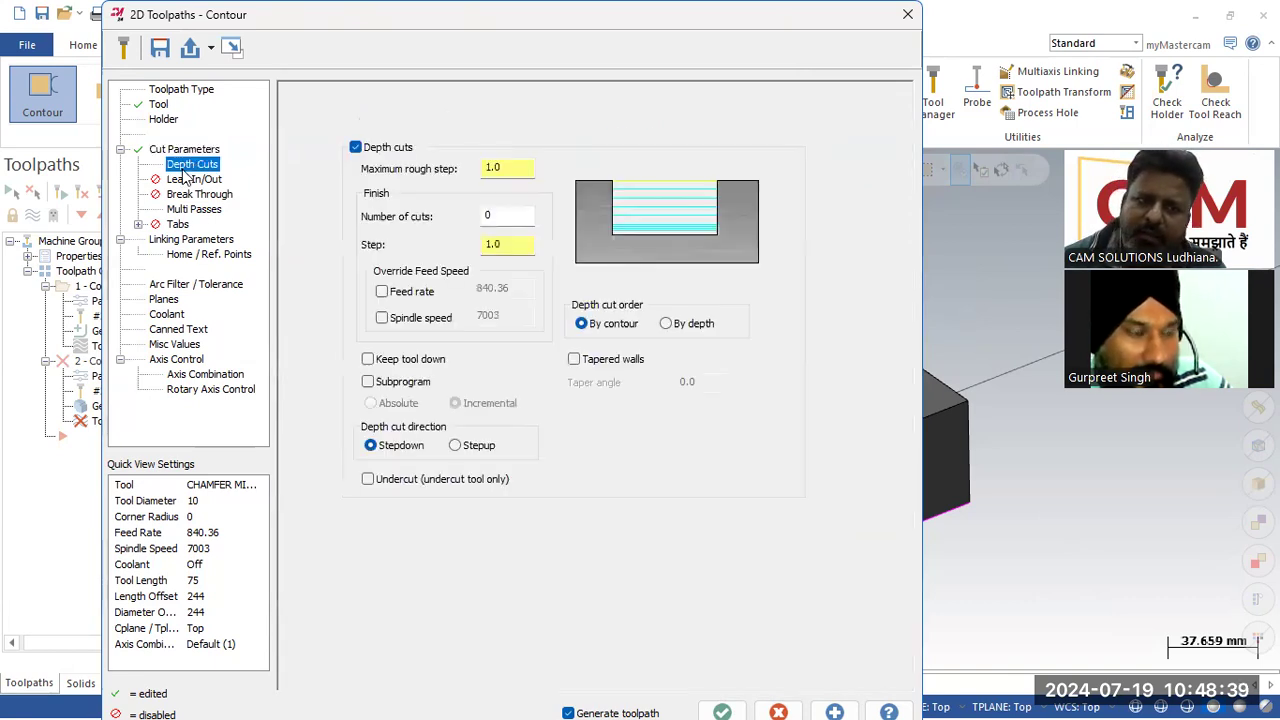
left_click(186, 240)
left_click(632, 469)
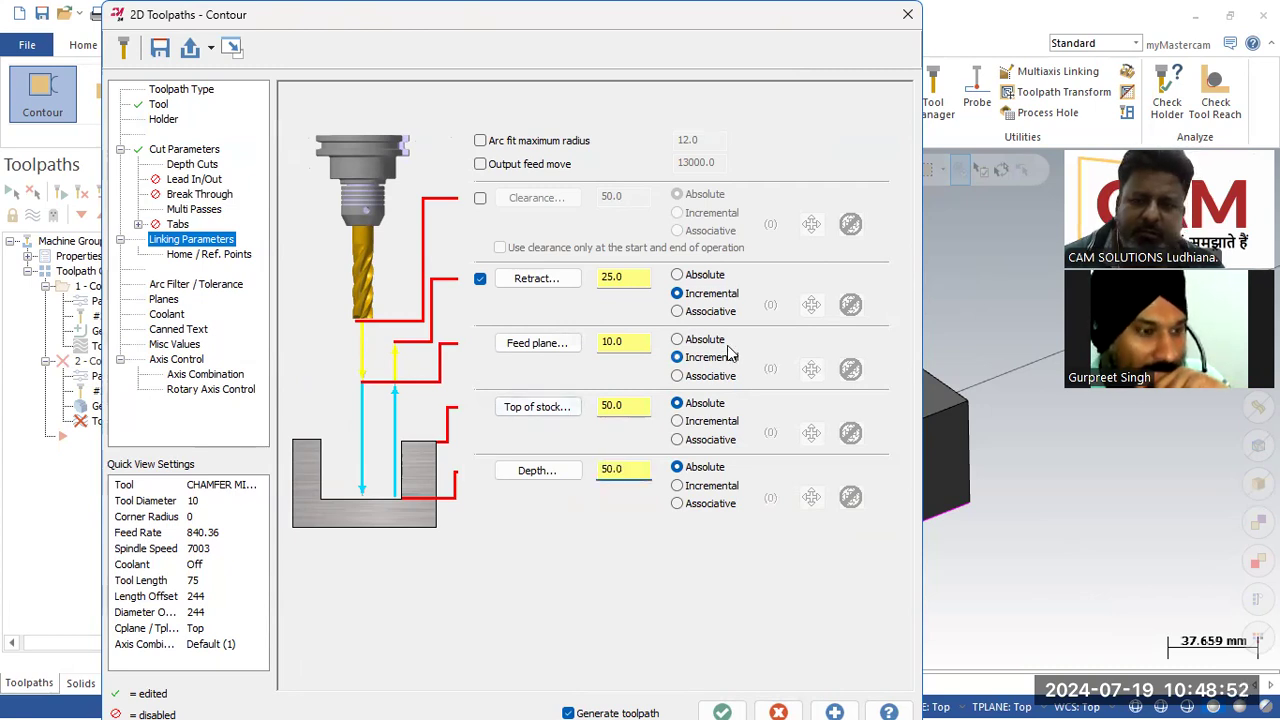
left_click(720, 278)
left_click(677, 339)
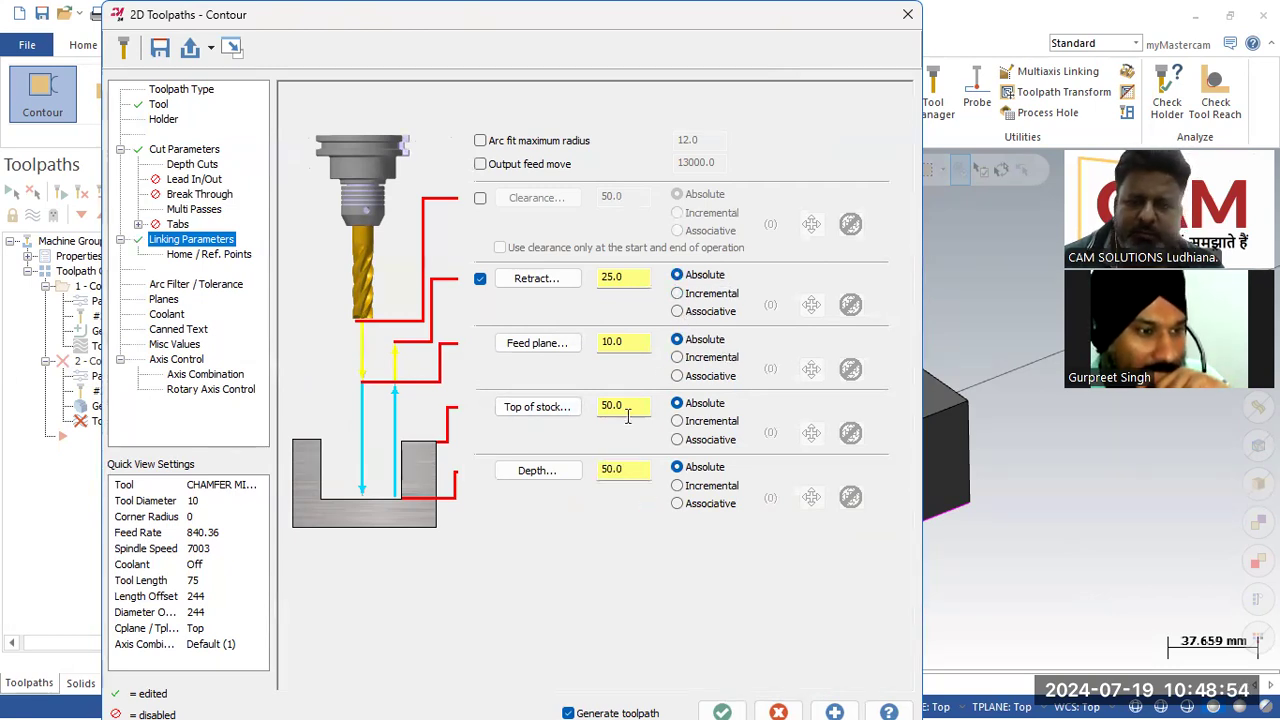
left_click(637, 468)
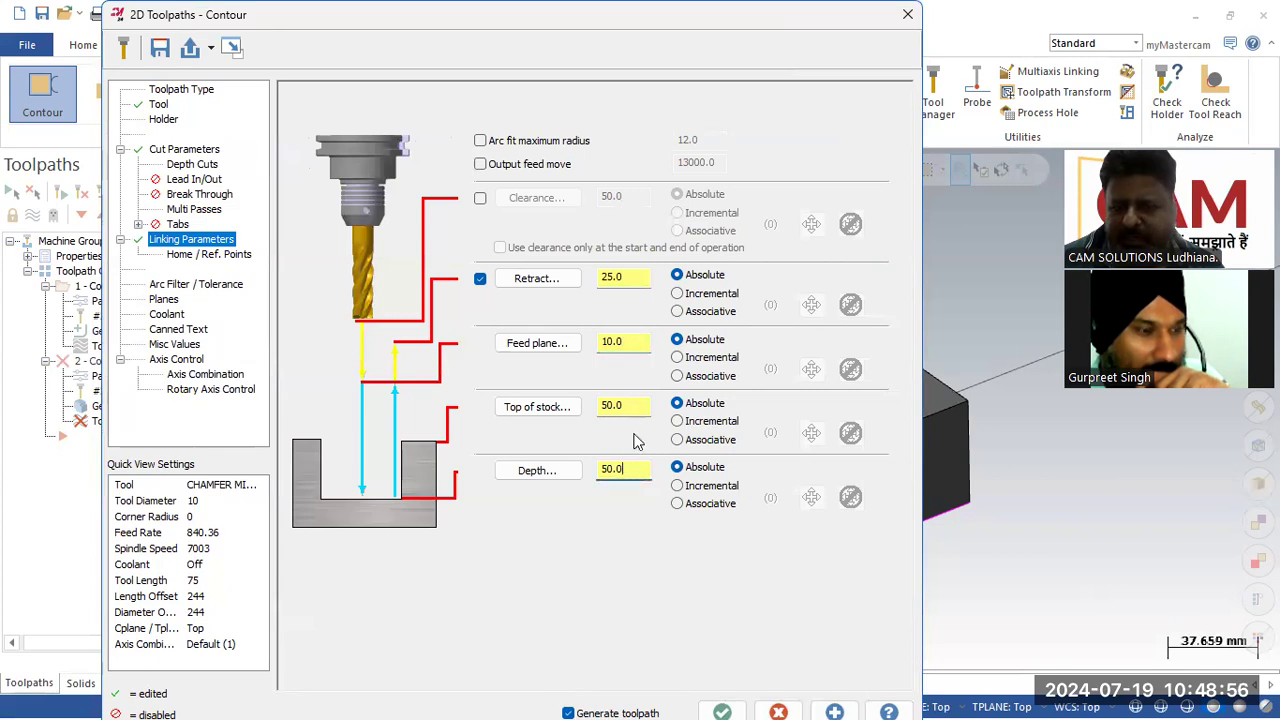
left_click_drag(633, 343, 519, 363)
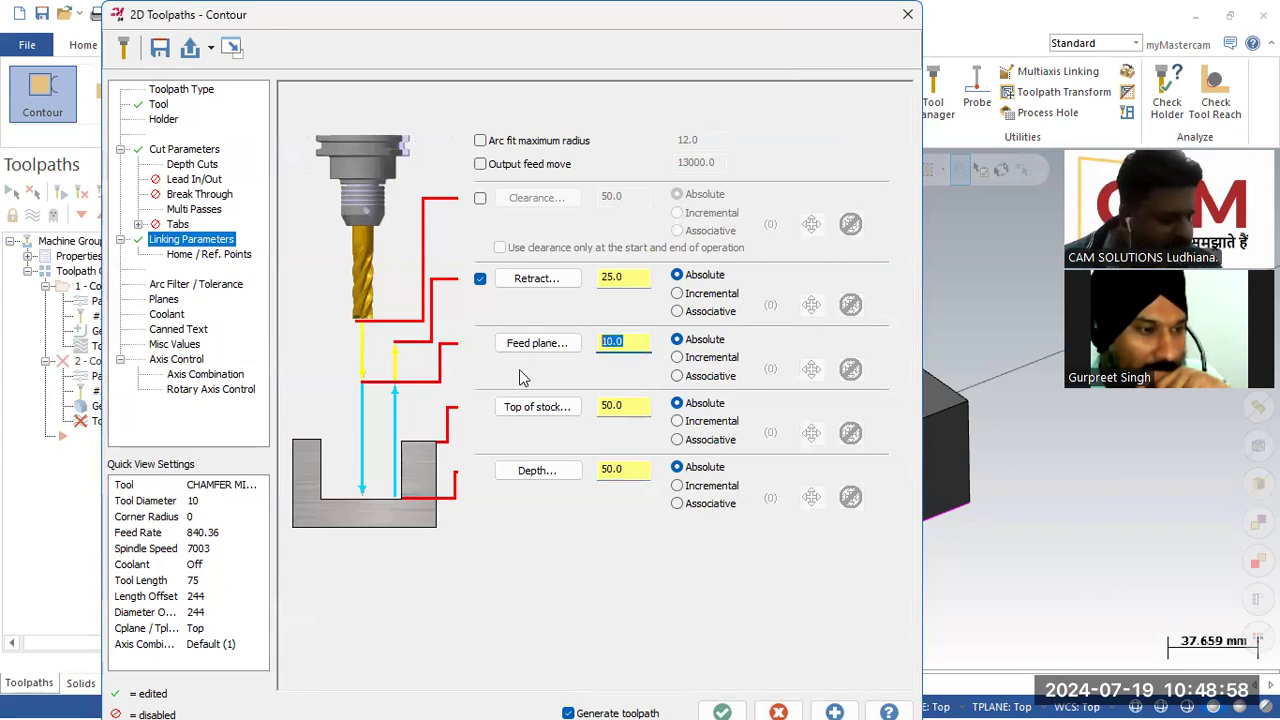
type("60")
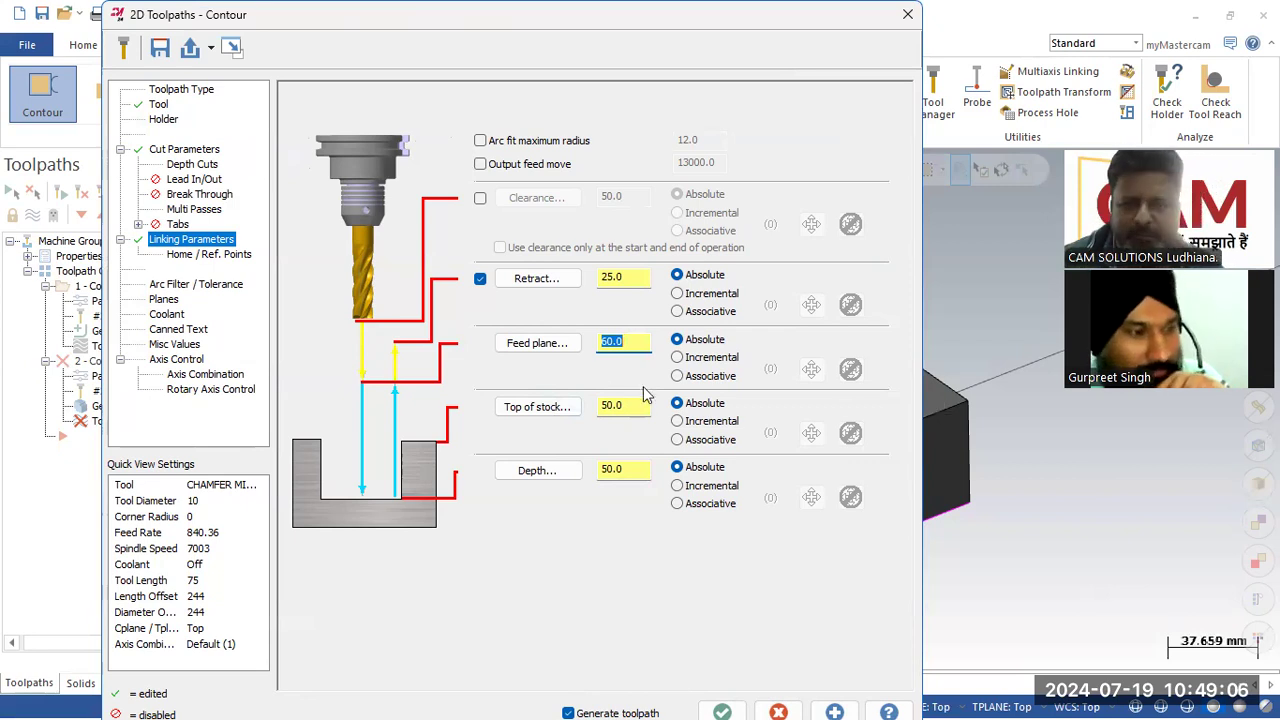
Step: Set the retract height to 70
double_click(614, 276)
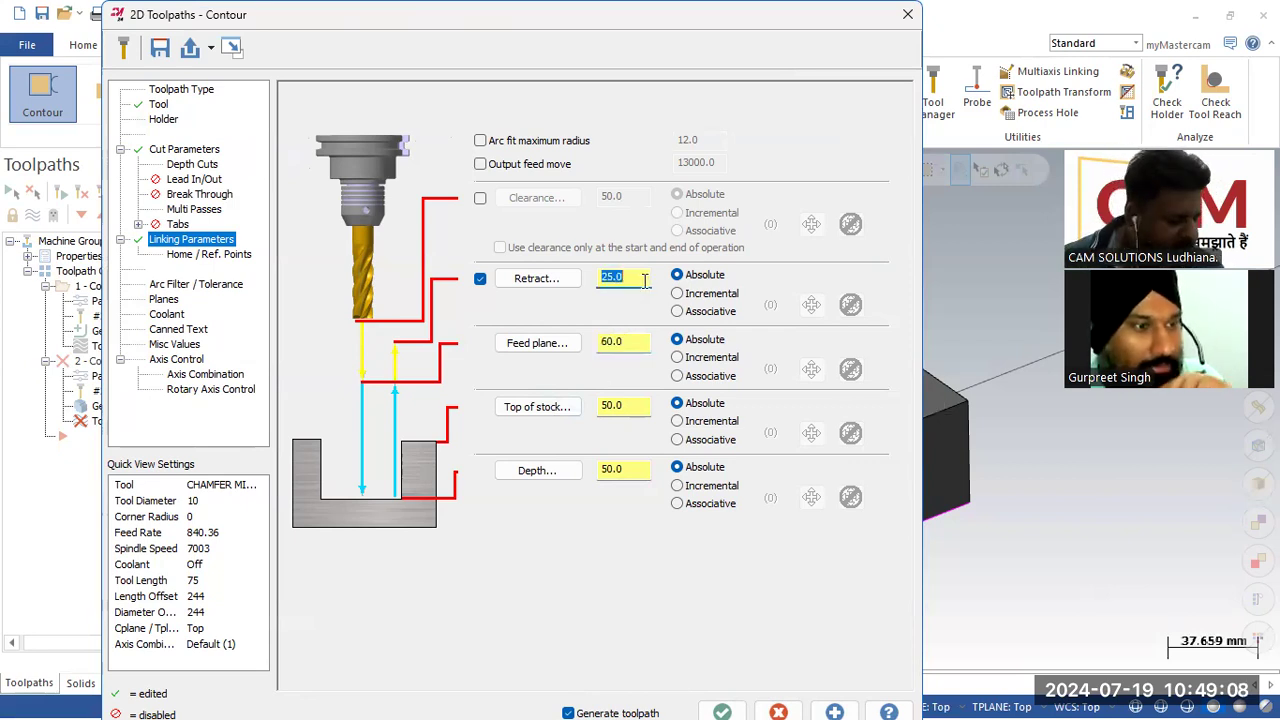
type("70")
key("Return")
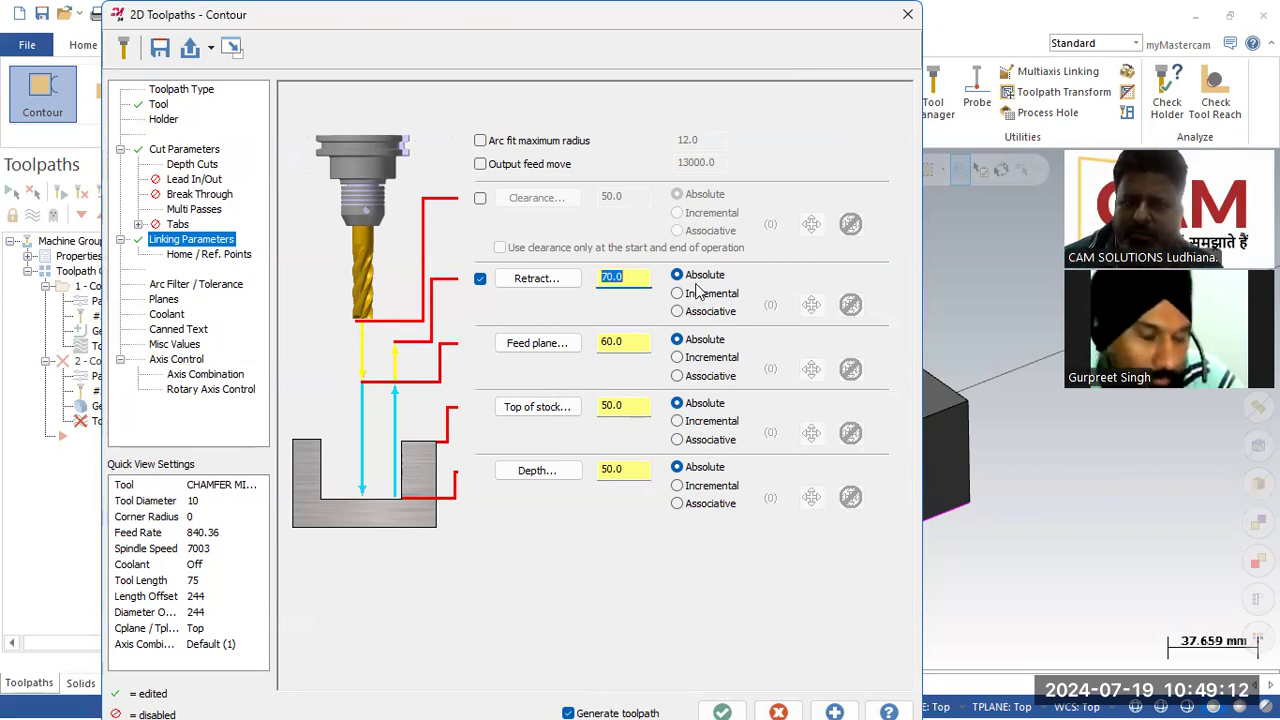
Step: Enable clearance at 100 absolute and accept the chamfer toolpath
left_click(481, 199)
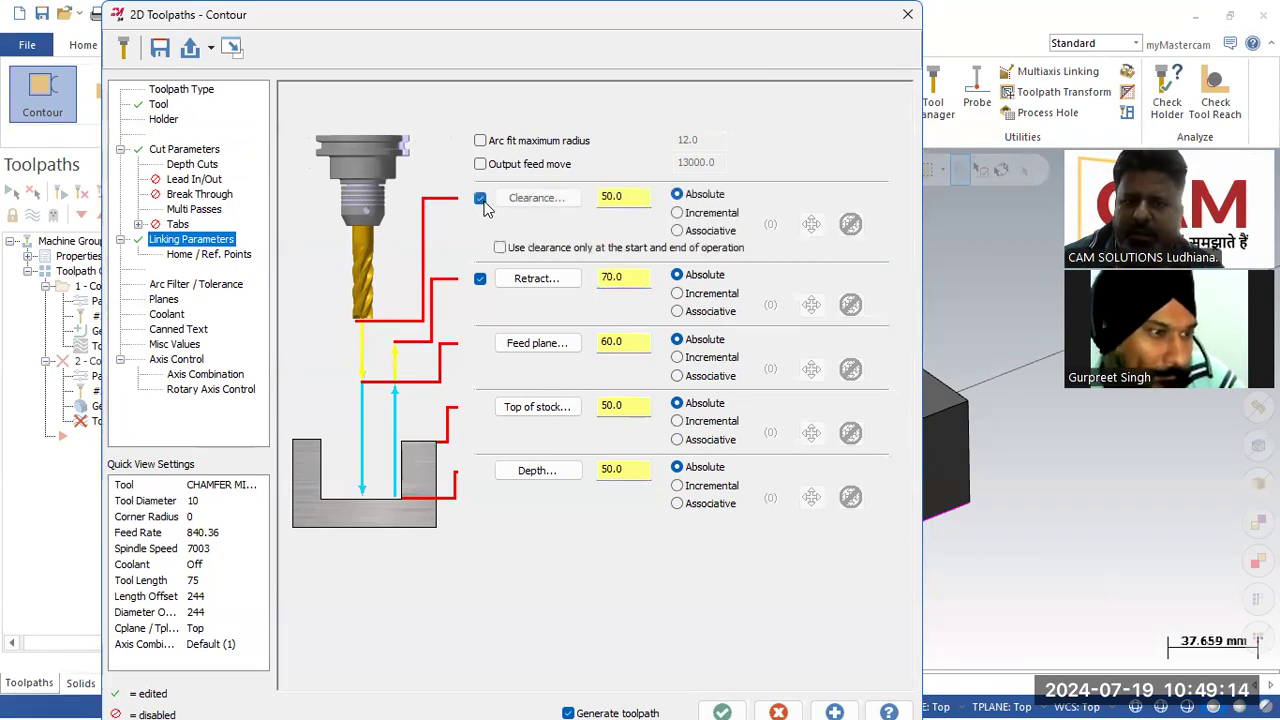
double_click(613, 196)
type("100")
key("Return")
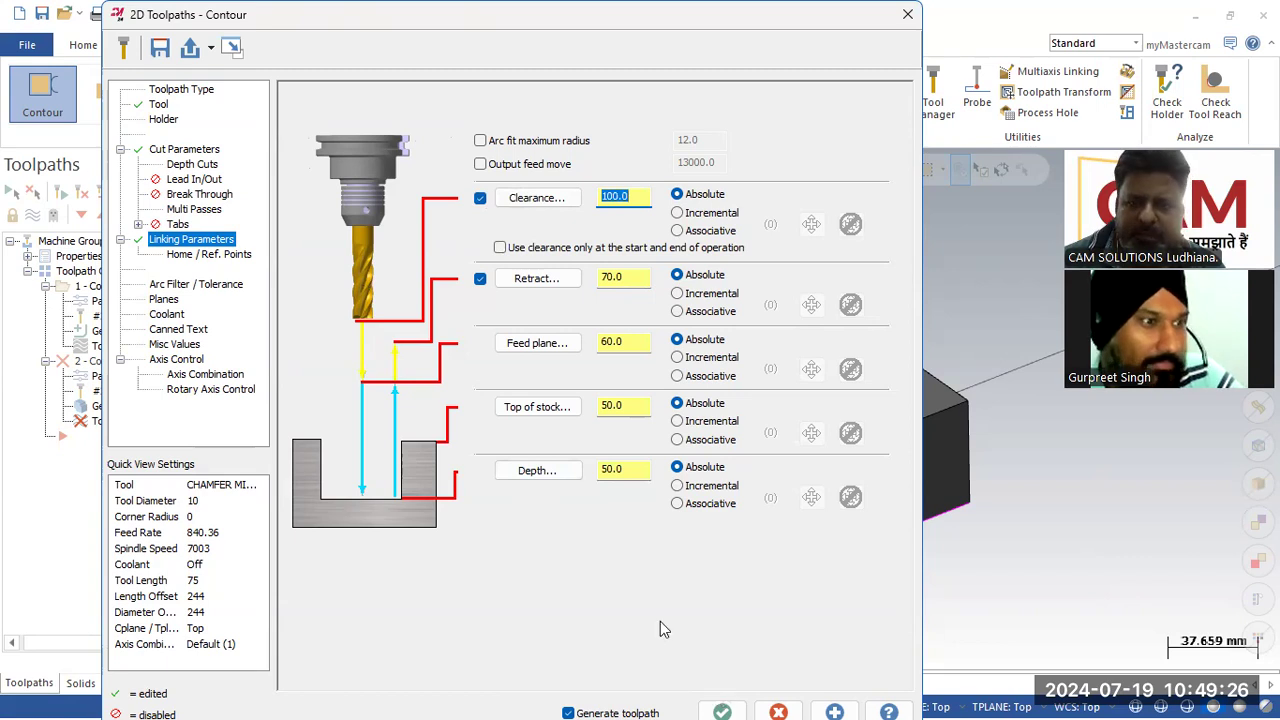
key("Return")
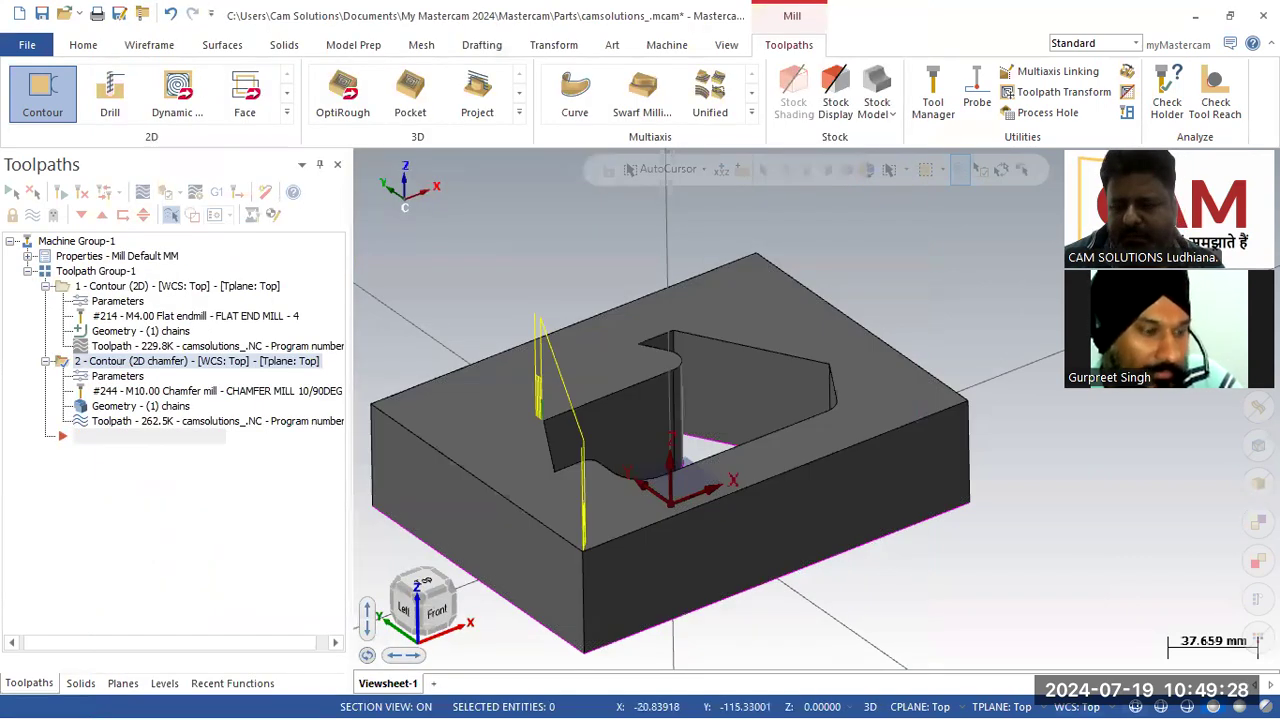
Step: Reopen the chamfer toolpath parameters, change the compensation direction to Right and regenerate
left_click(1135, 707)
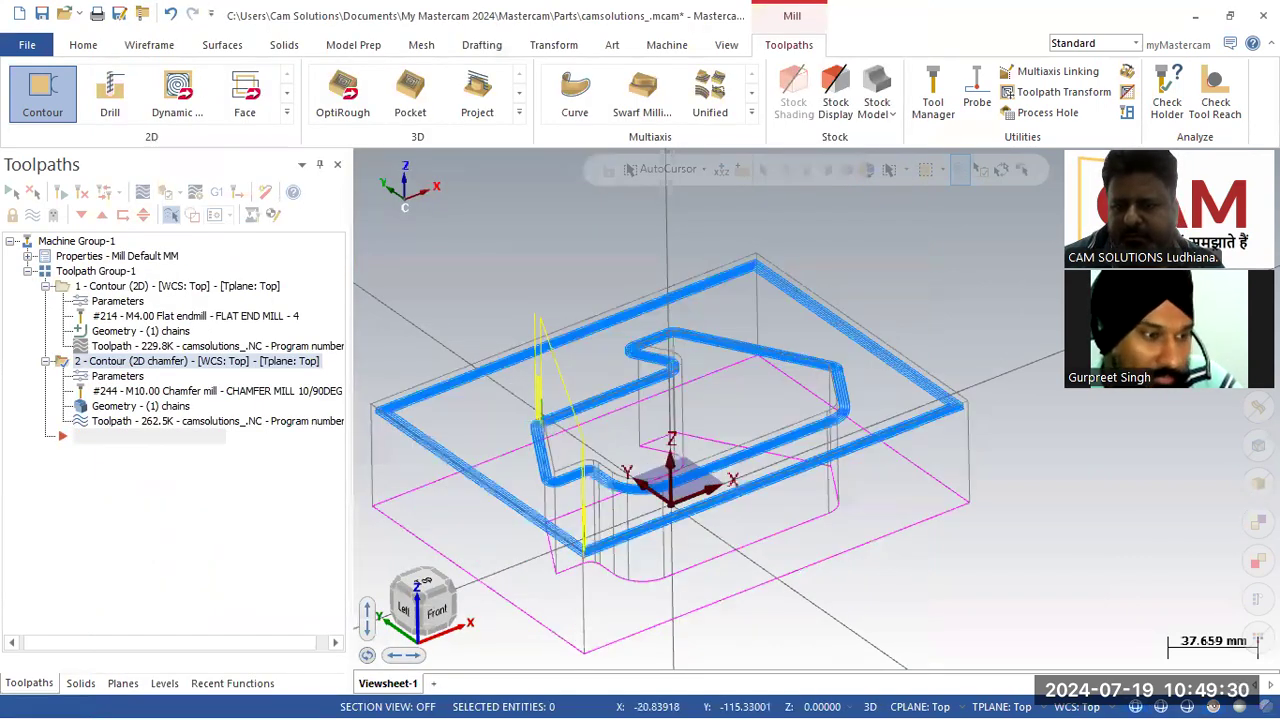
left_click(1213, 706)
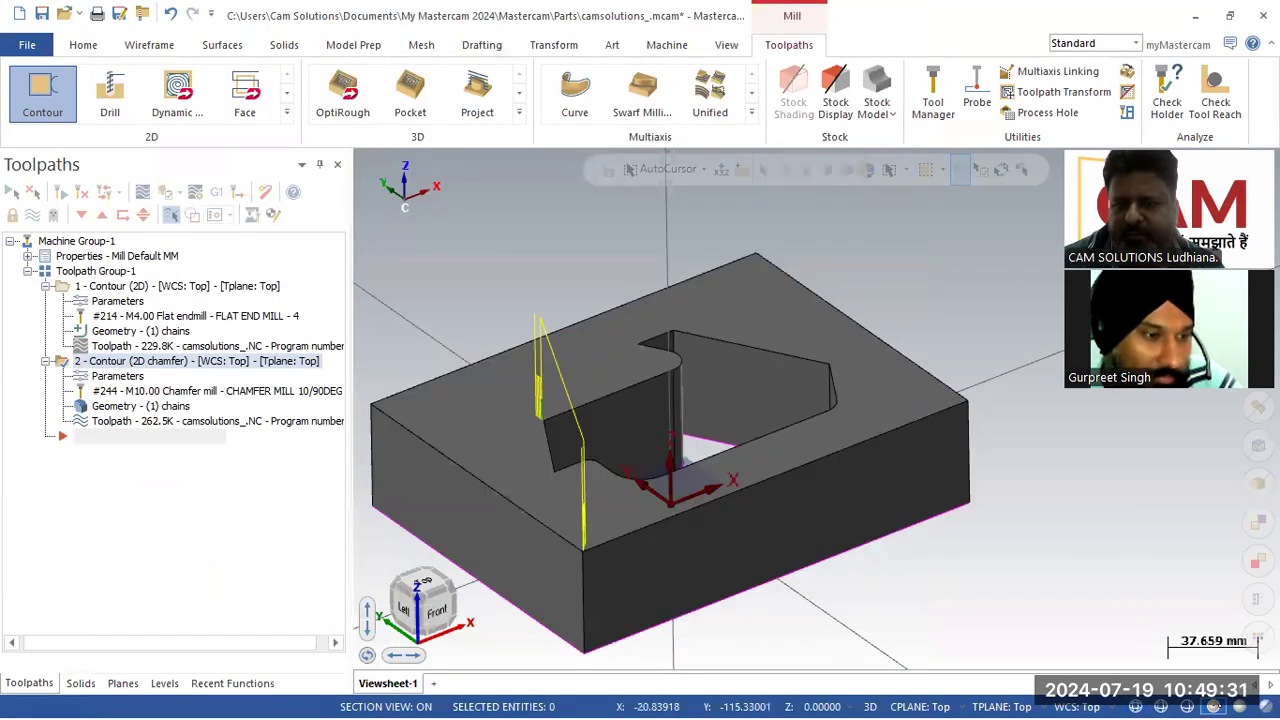
left_click(117, 376)
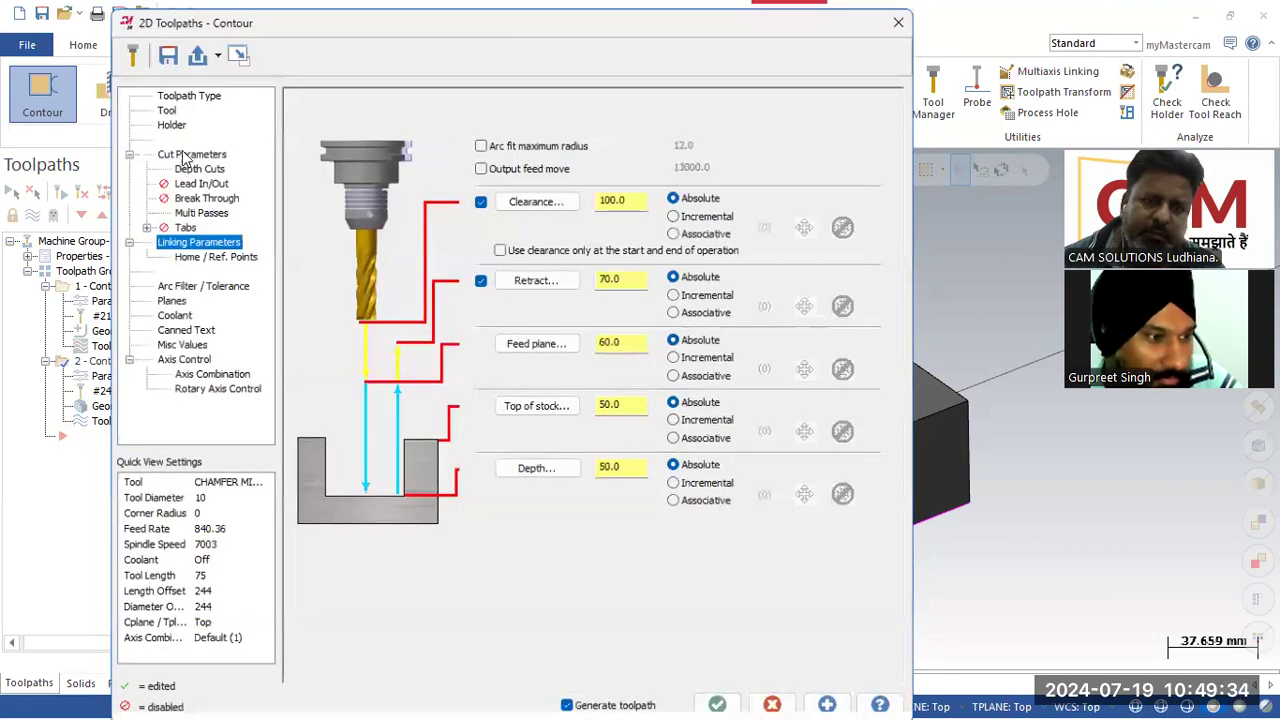
left_click(185, 156)
left_click(499, 160)
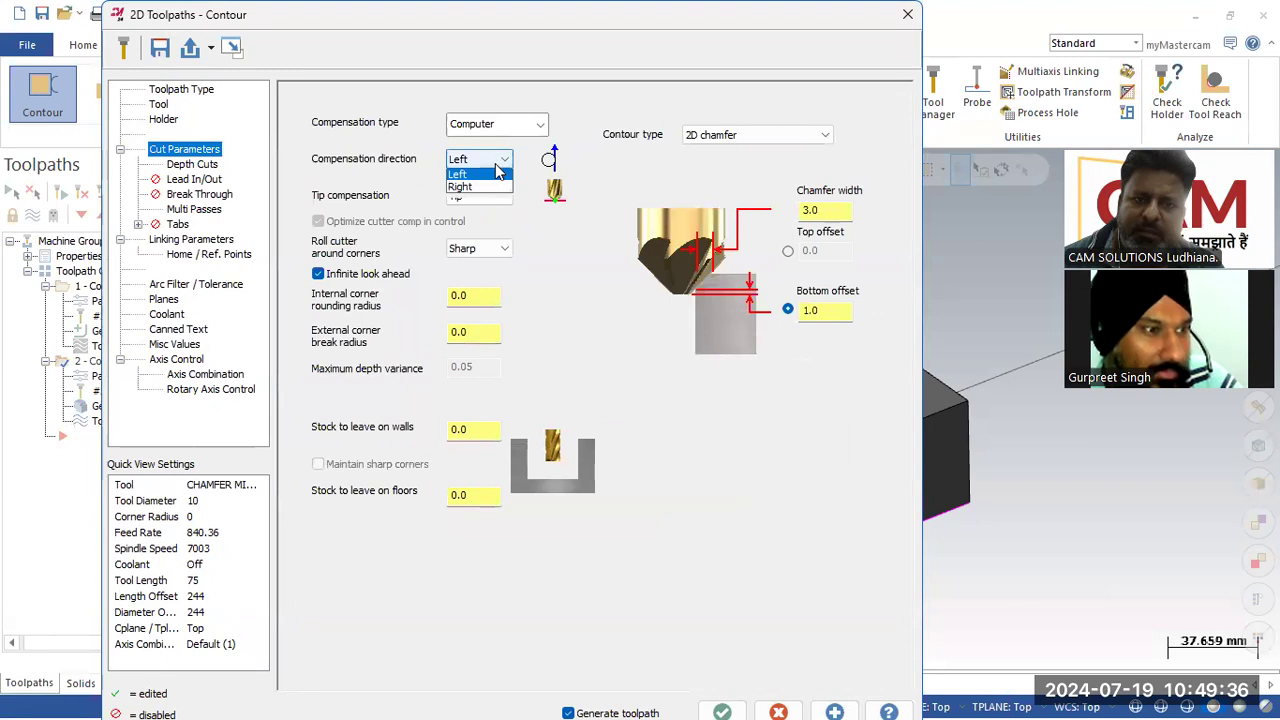
left_click(470, 190)
left_click(704, 700)
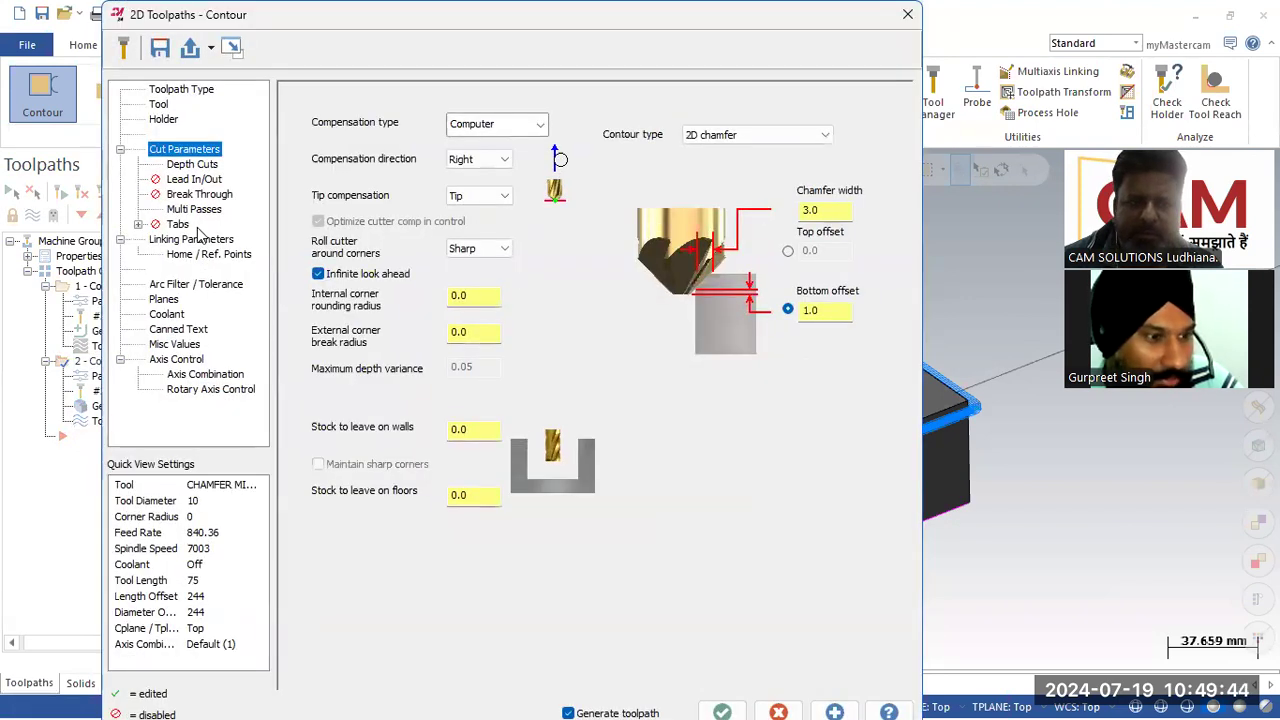
Step: Turn off Multi Passes for the chamfer toolpath and regenerate it
left_click(183, 199)
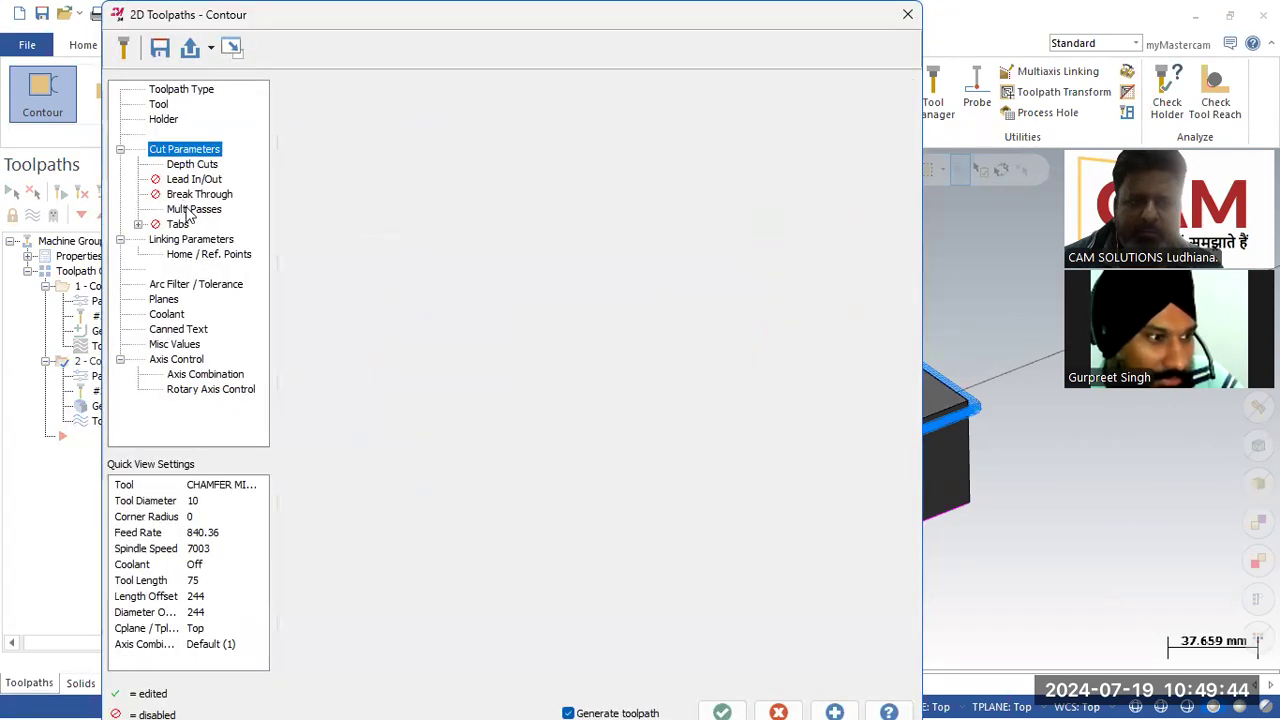
left_click(194, 209)
left_click(319, 97)
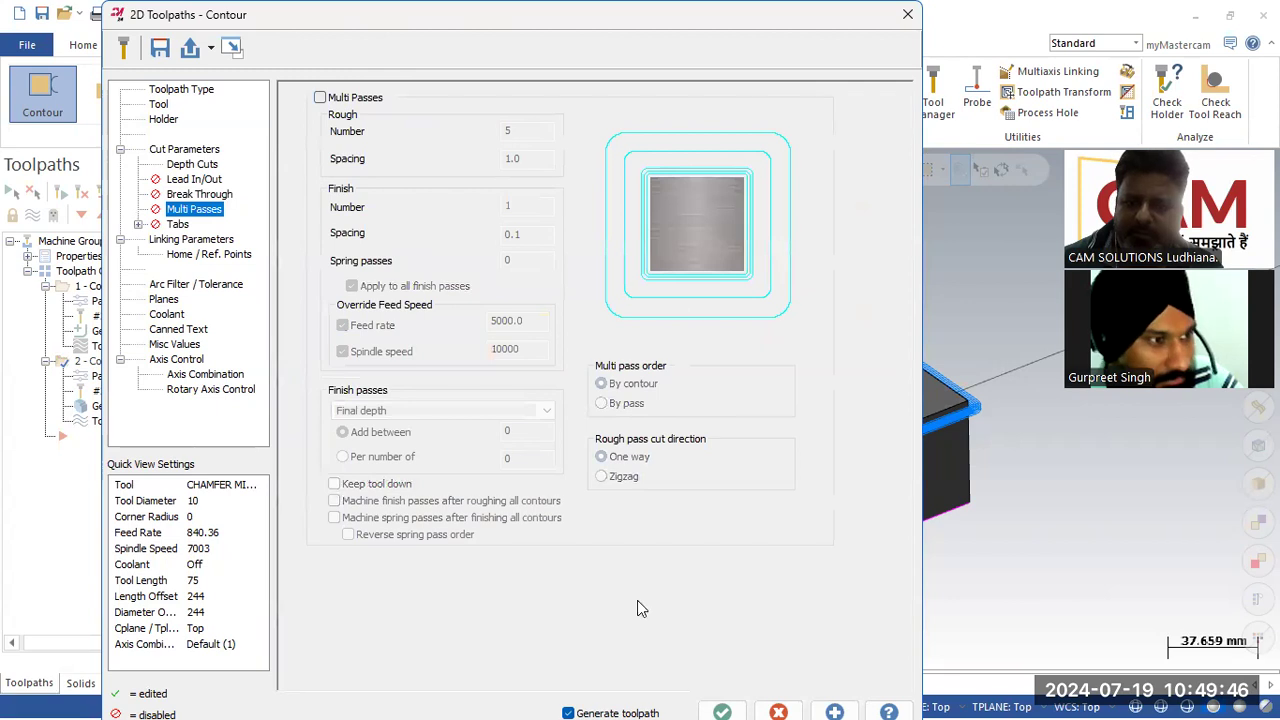
left_click(721, 711)
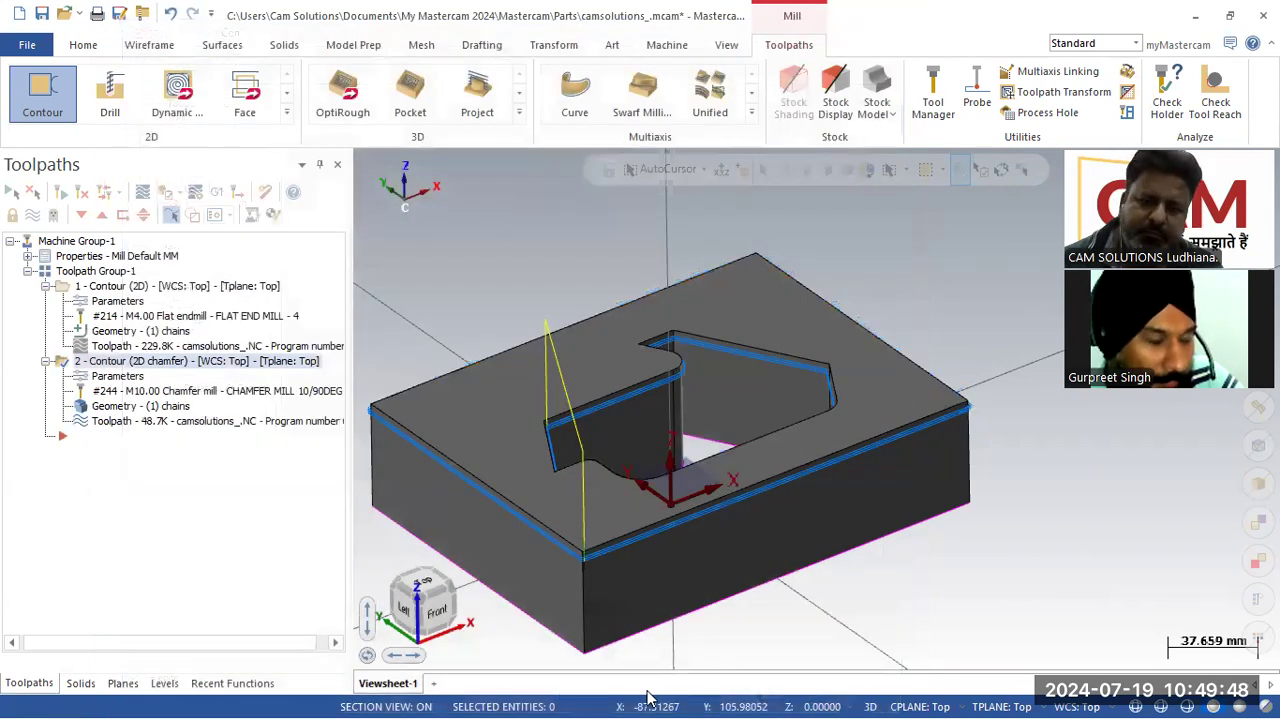
Step: Disable Depth cuts for the chamfer toolpath and accept the changes
left_click(121, 376)
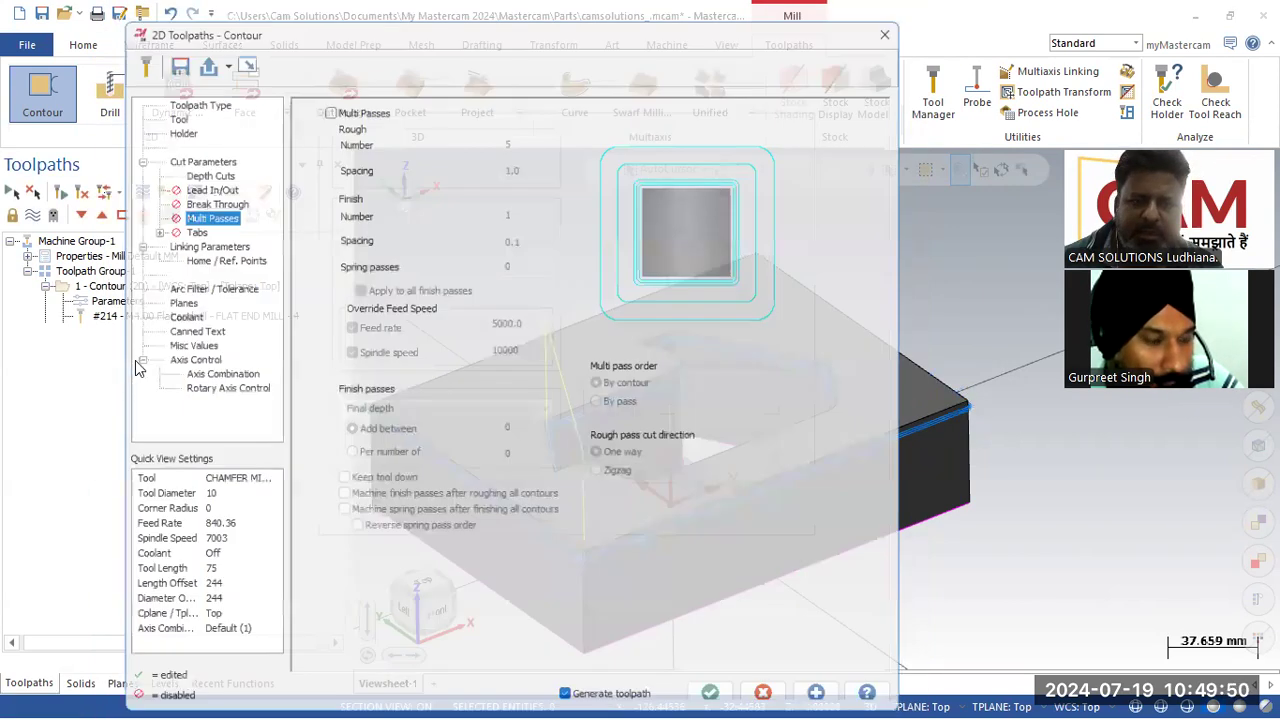
left_click(190, 240)
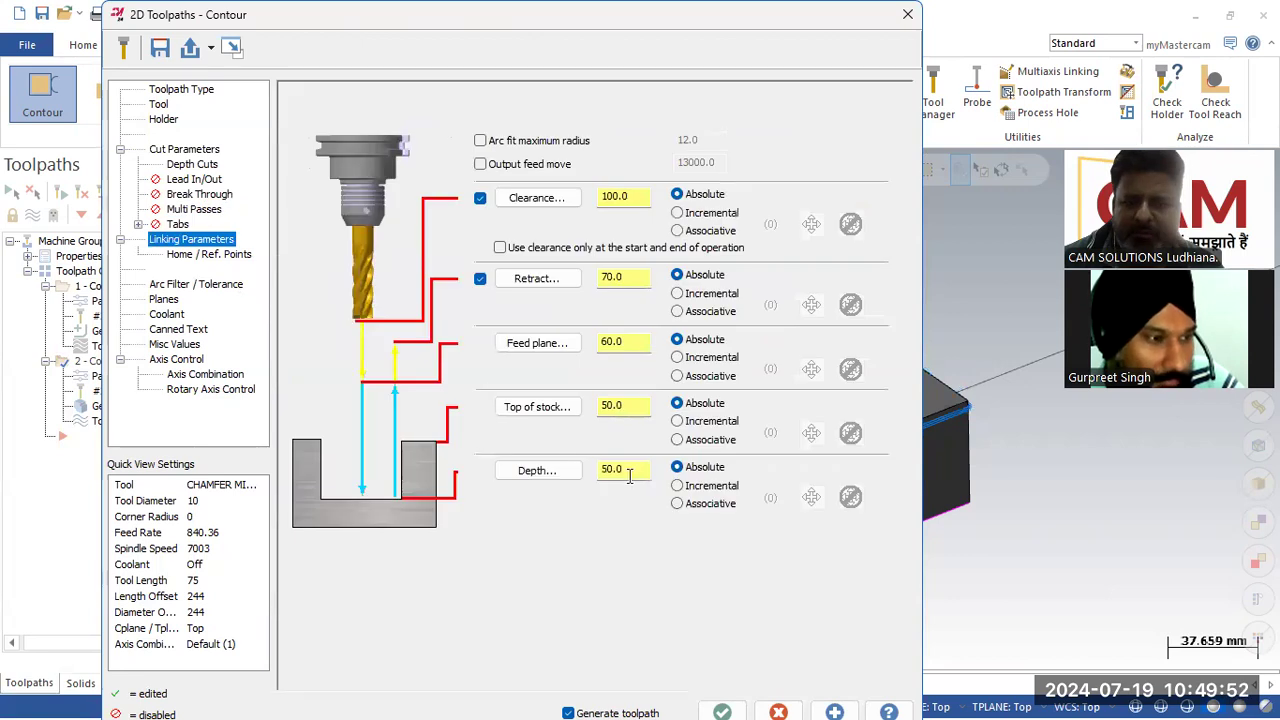
left_click(191, 165)
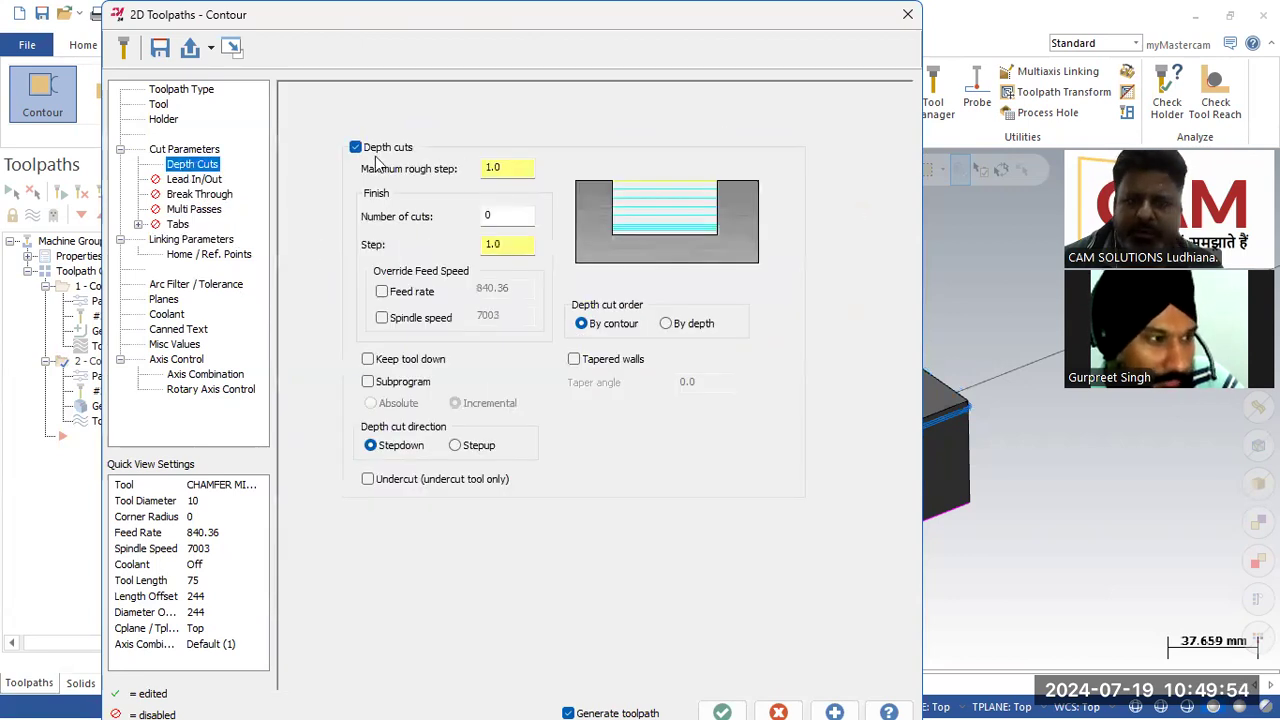
left_click(356, 148)
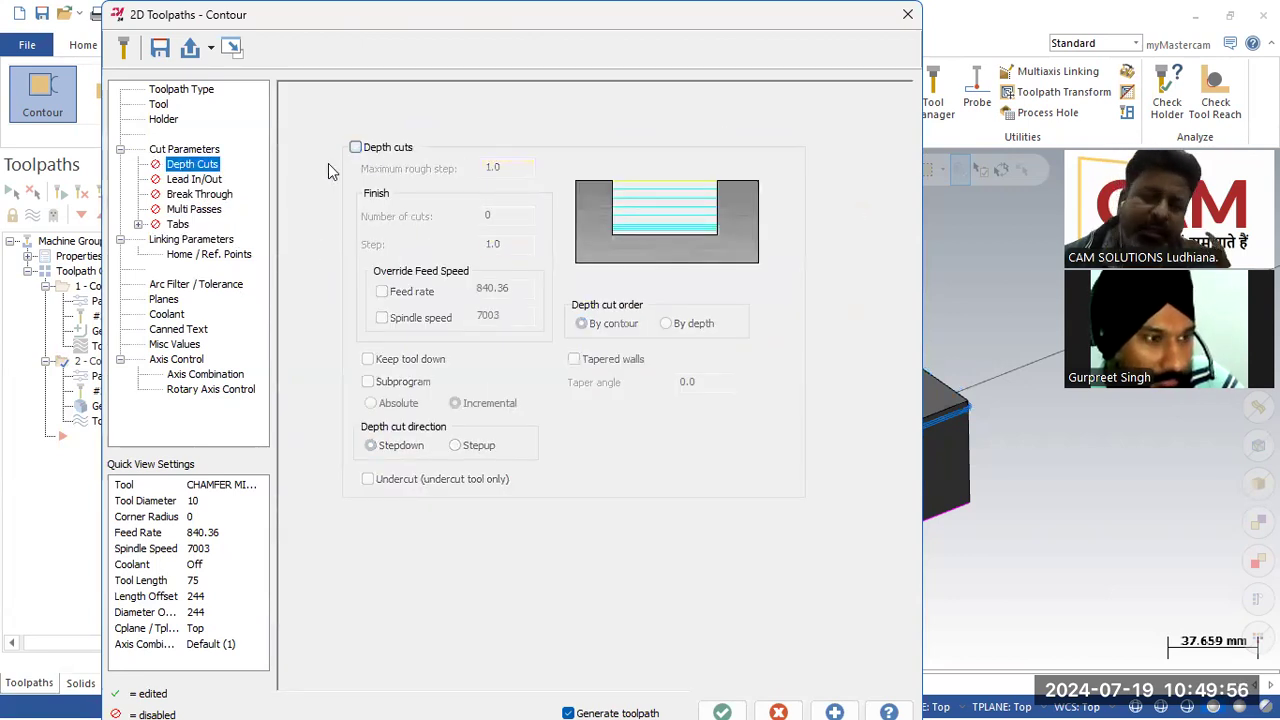
left_click(196, 149)
left_click(831, 212)
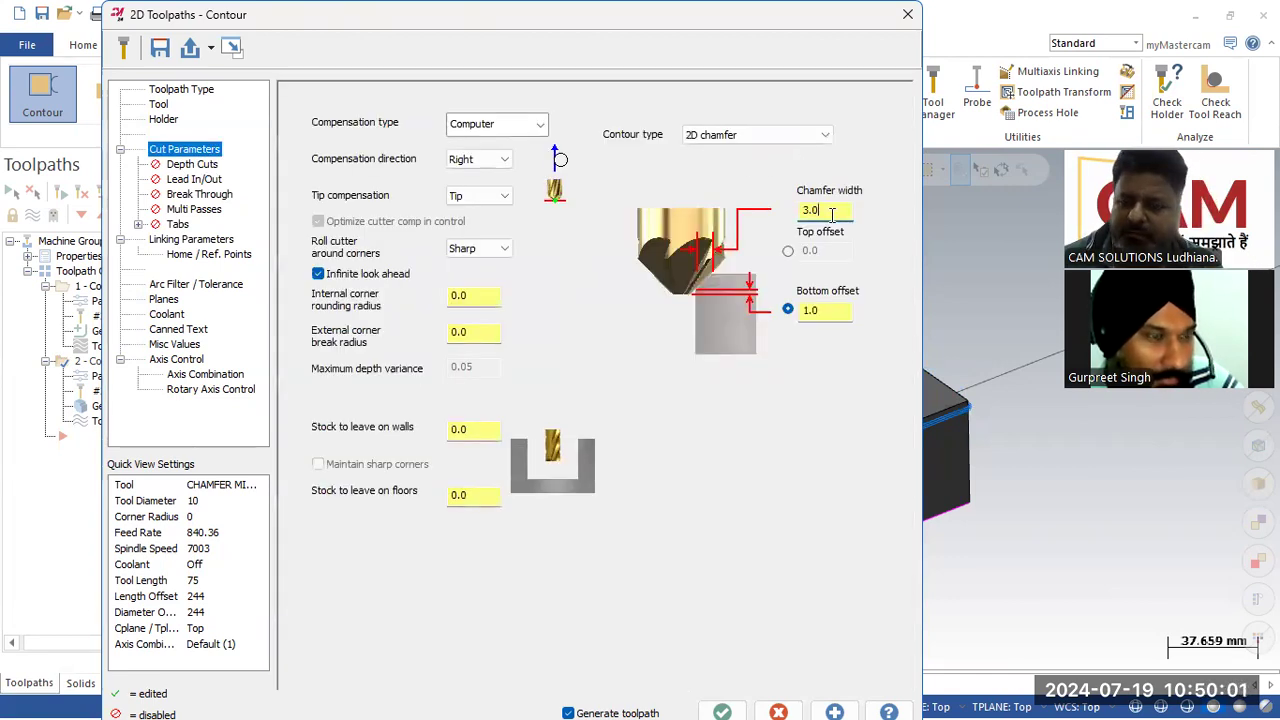
left_click(722, 708)
Step: Define the stock in Stock Setup by adding the solid body from a selection, then accept
scroll(851, 309, "down", 2)
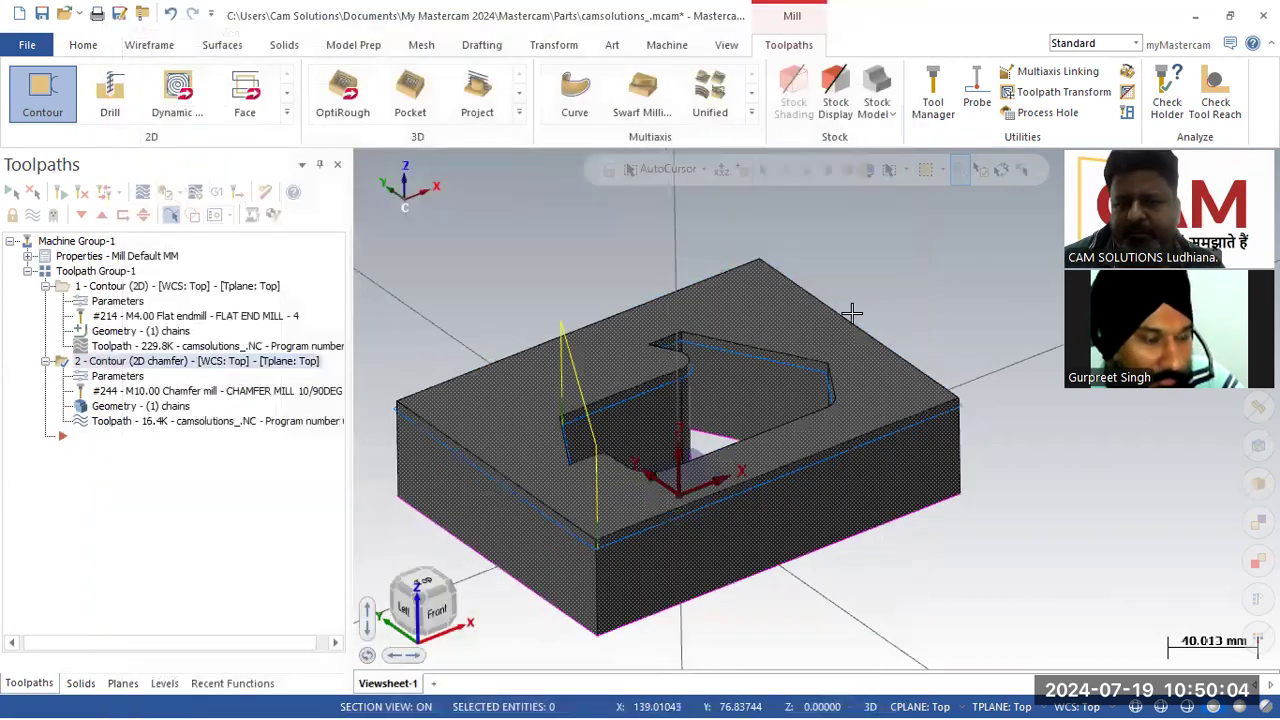
scroll(612, 540, "up", 1)
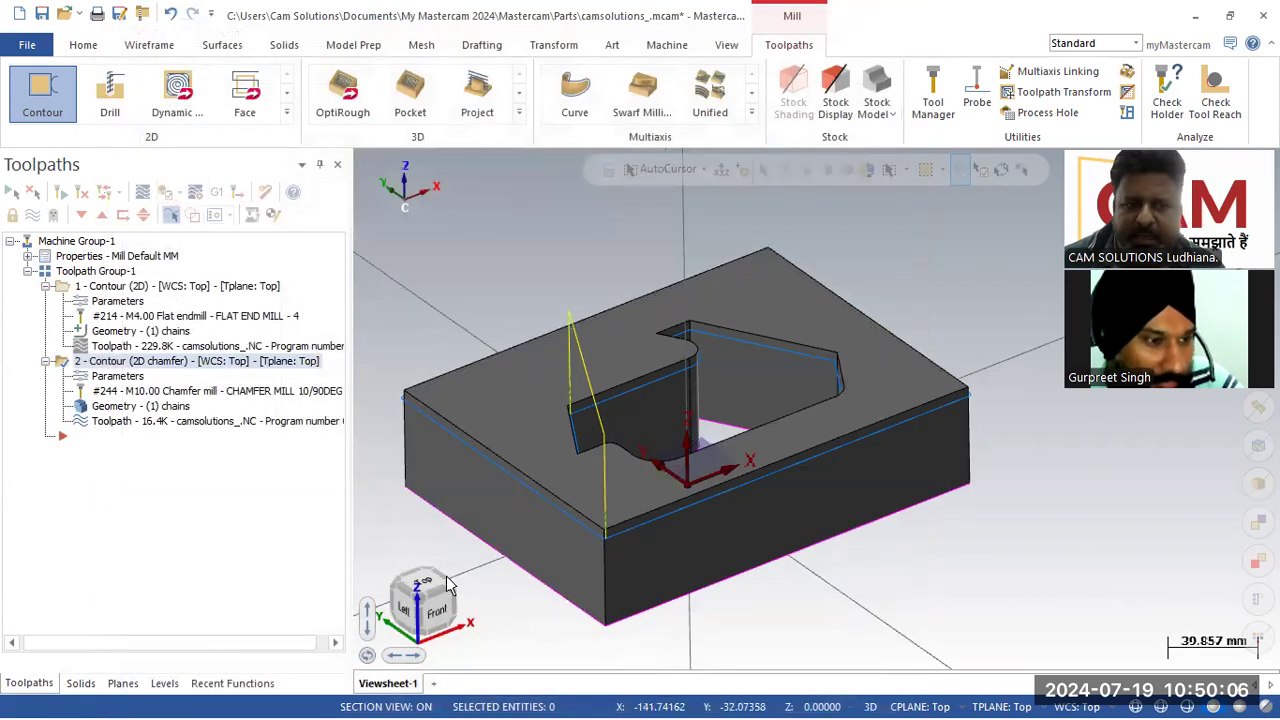
left_click(28, 256)
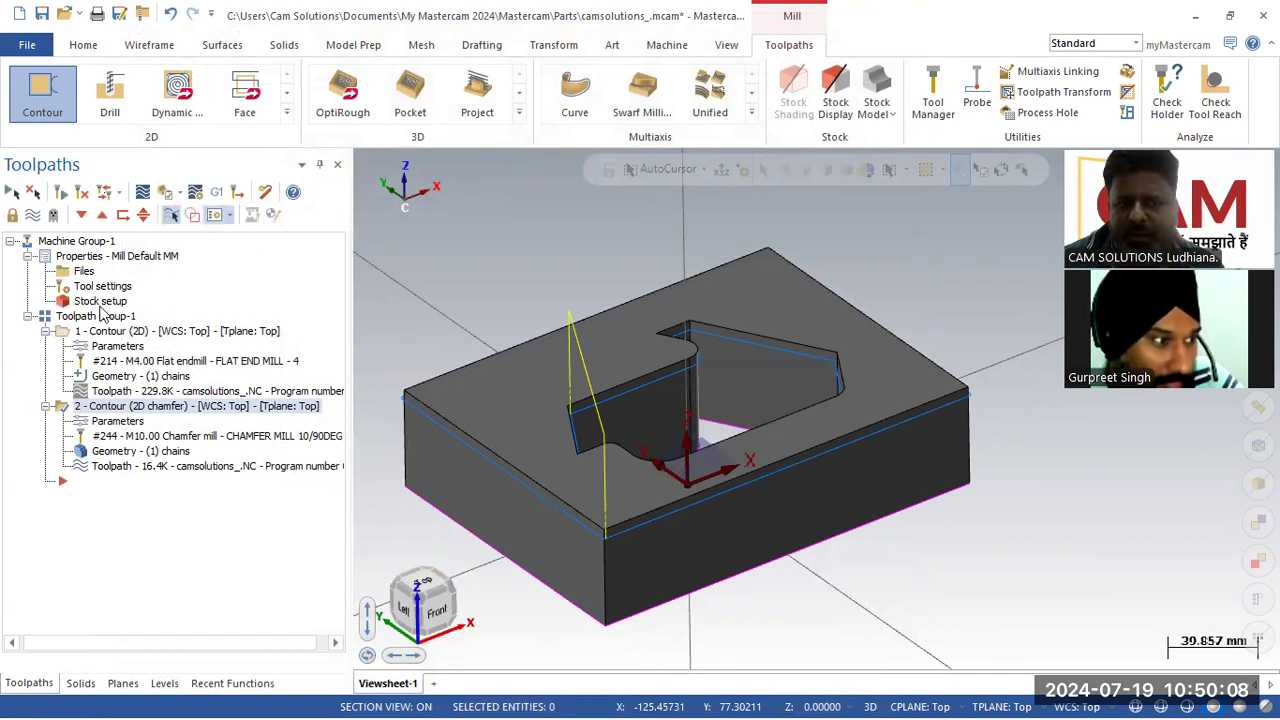
left_click(100, 304)
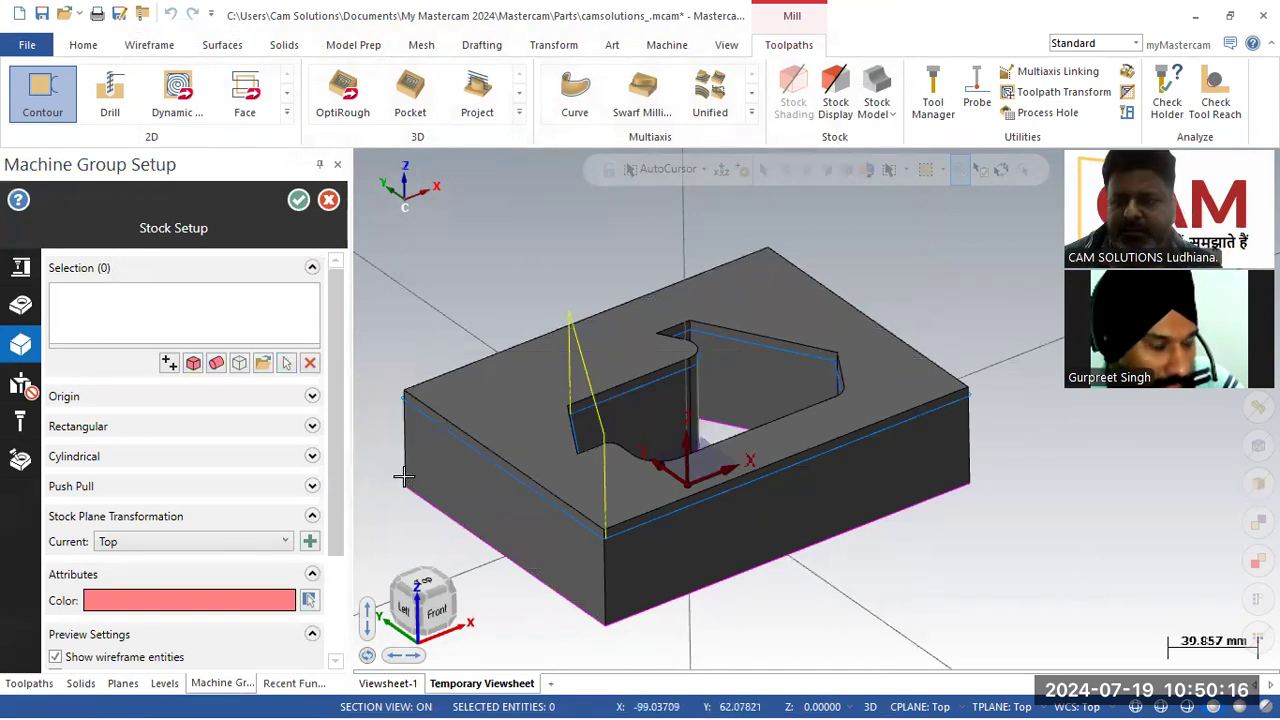
left_click(287, 366)
left_click(672, 270)
left_click(750, 212)
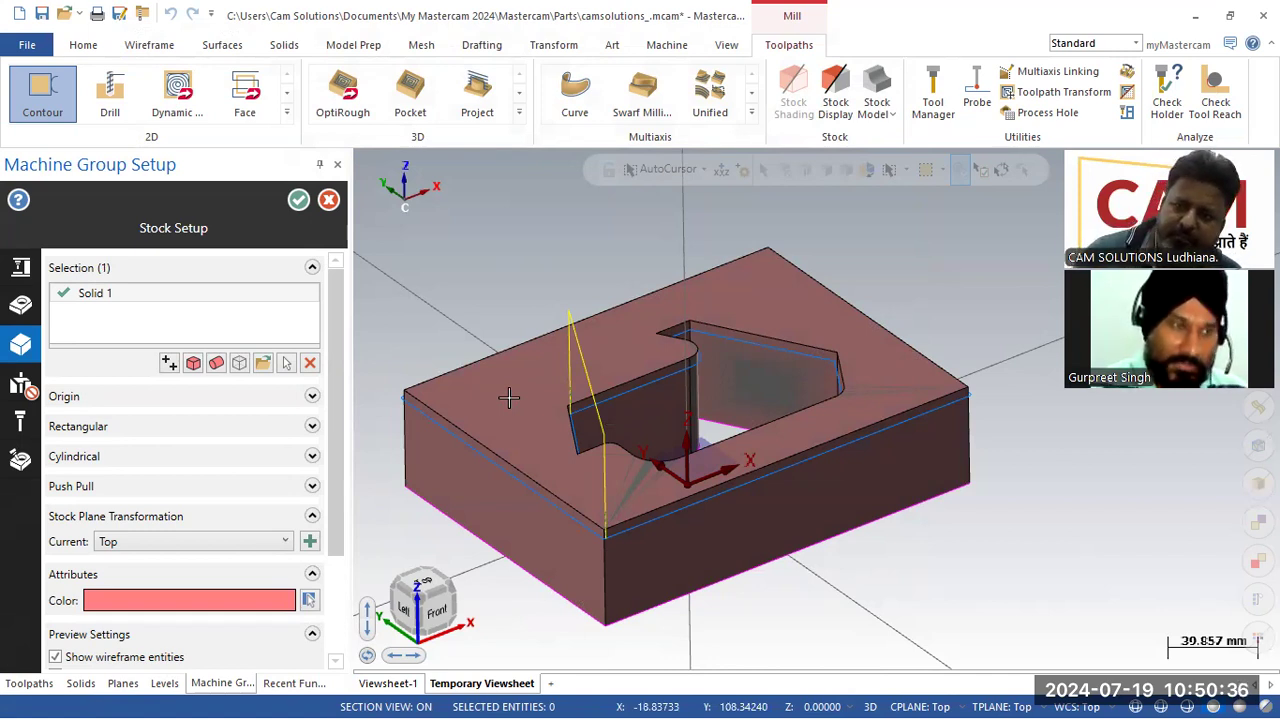
left_click(298, 204)
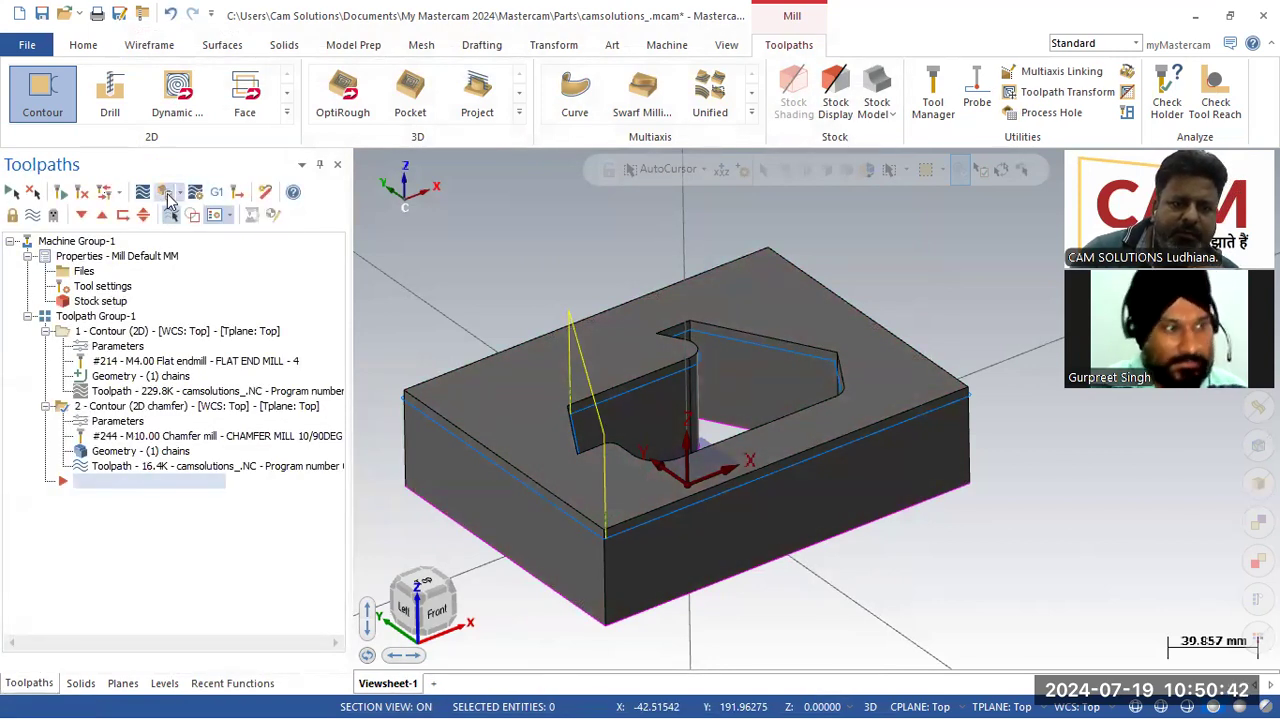
Step: Verify all toolpaths in the simulator by playing the cutting simulation, then close it
left_click(167, 194)
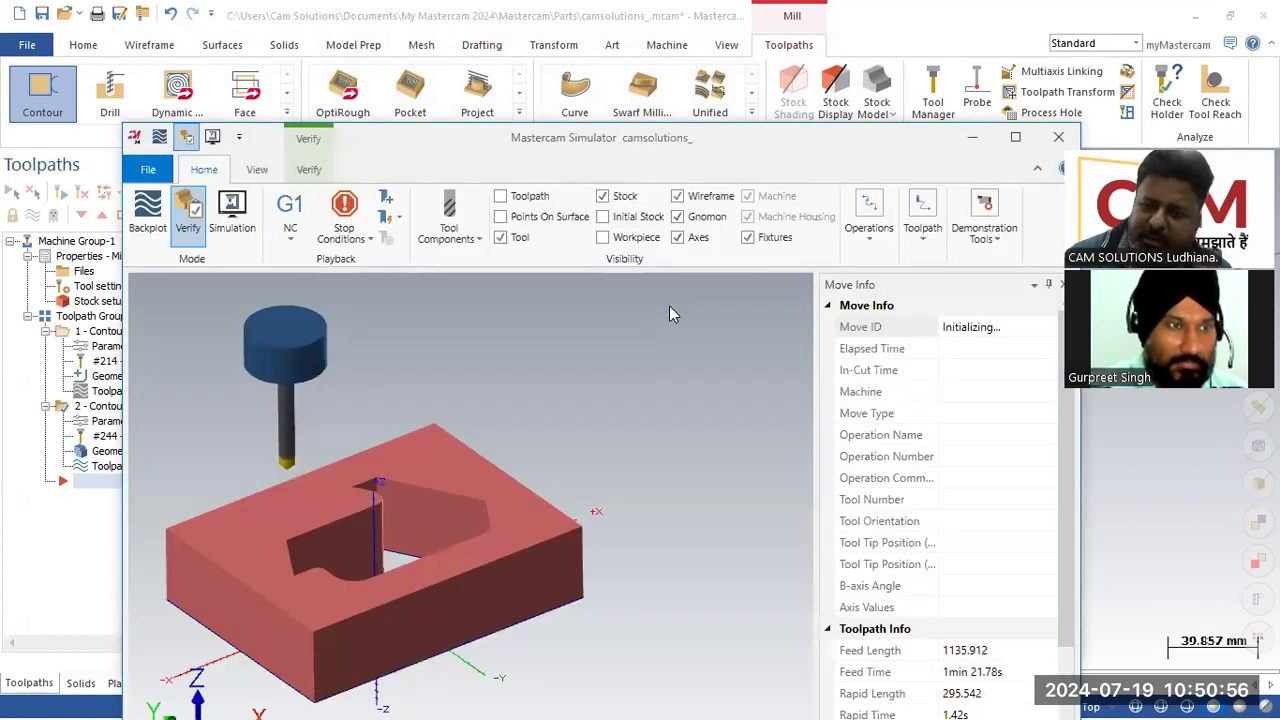
left_click(1013, 140)
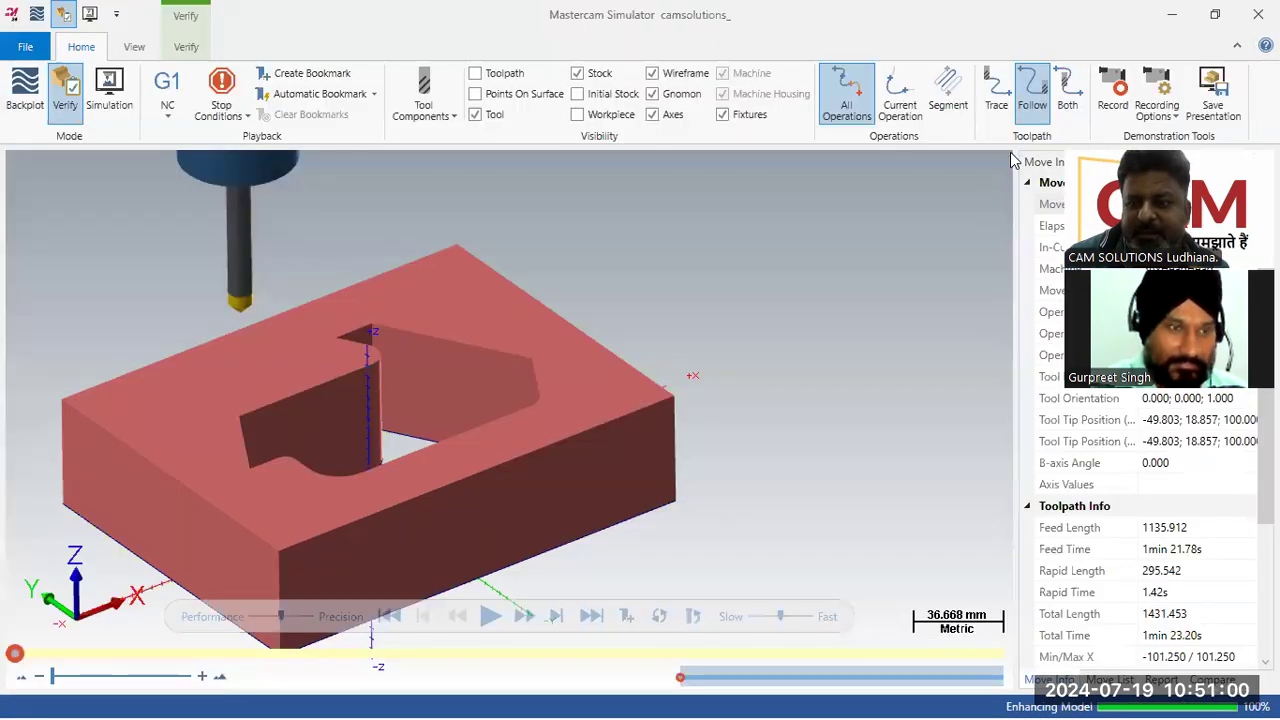
scroll(730, 485, "down", 1)
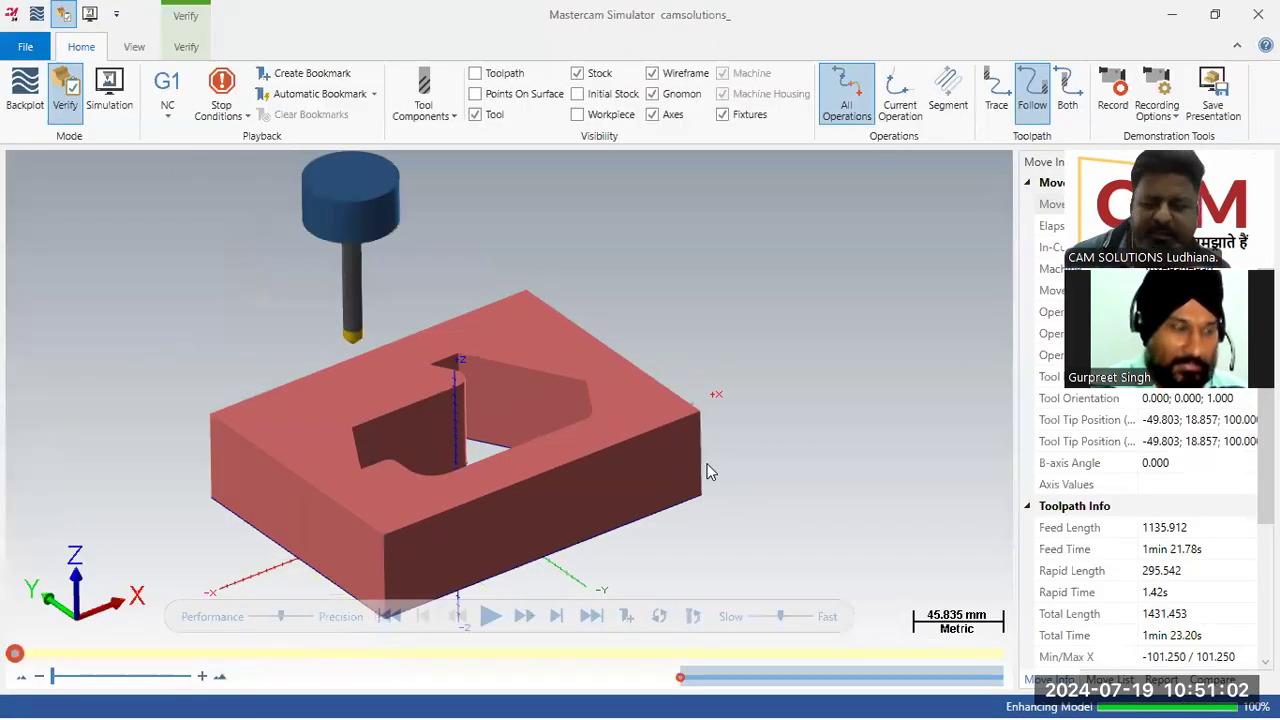
left_click(789, 617)
left_click(490, 616)
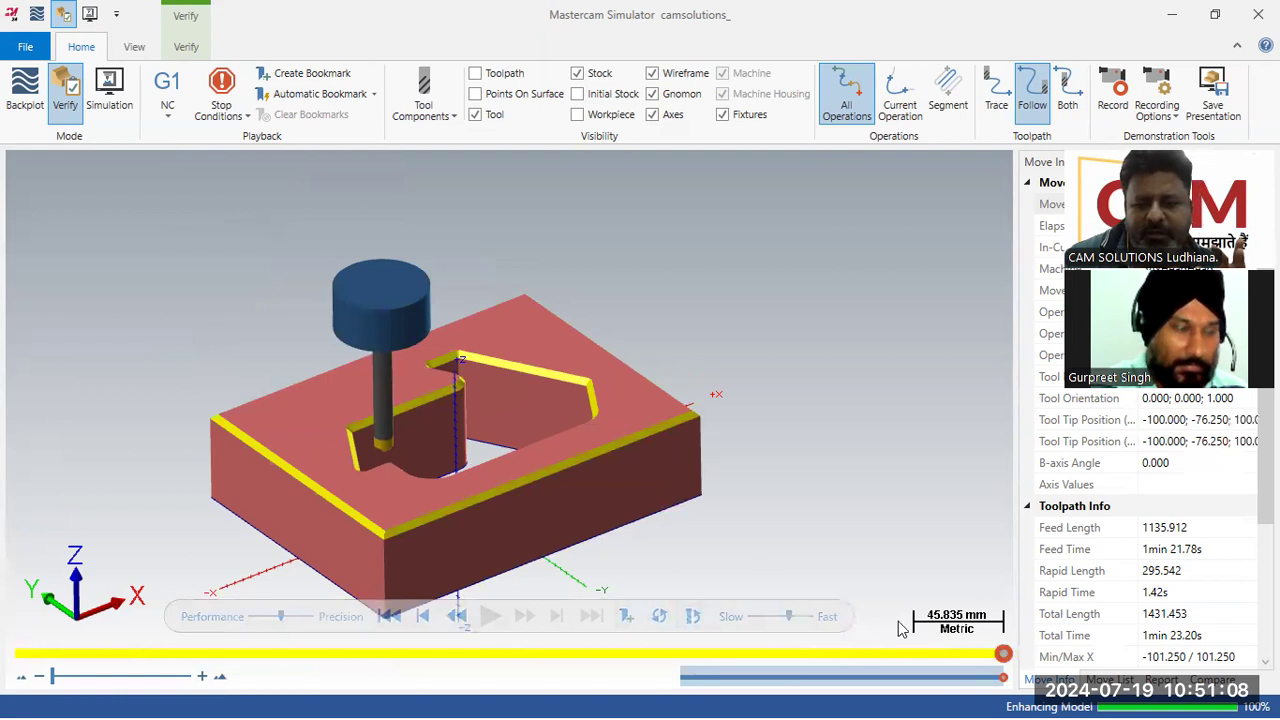
left_click(392, 618)
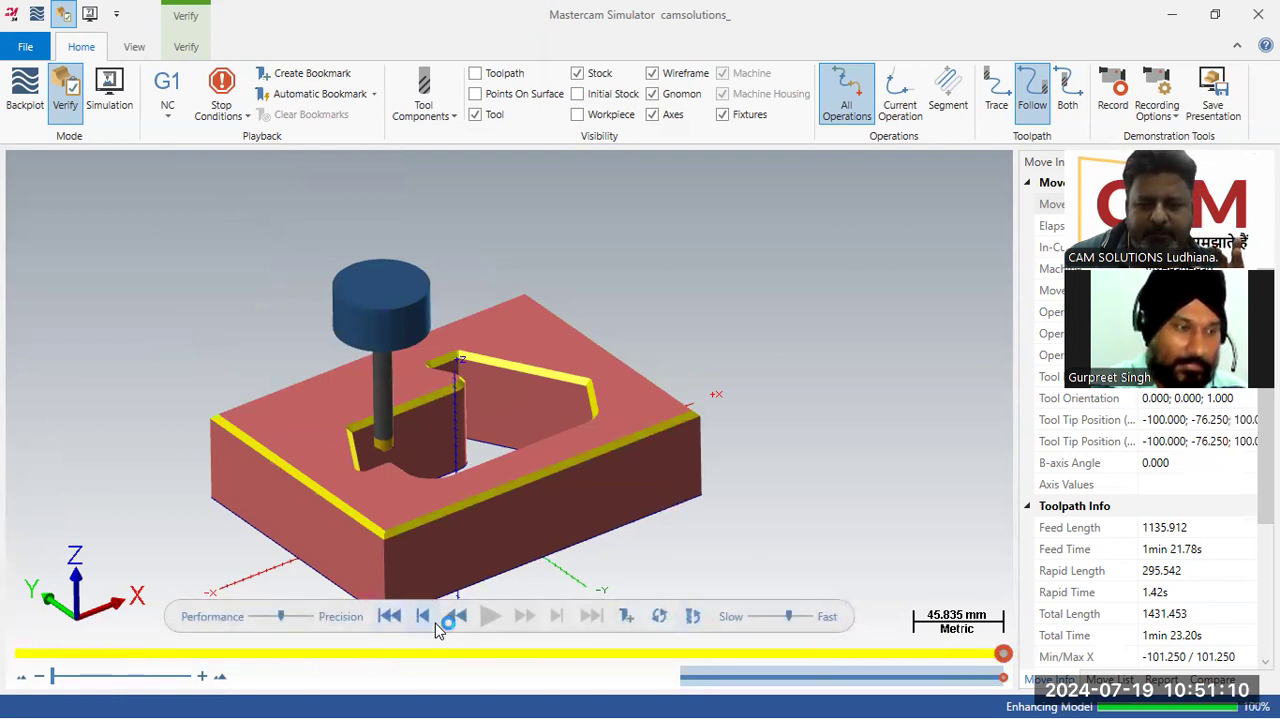
left_click(767, 616)
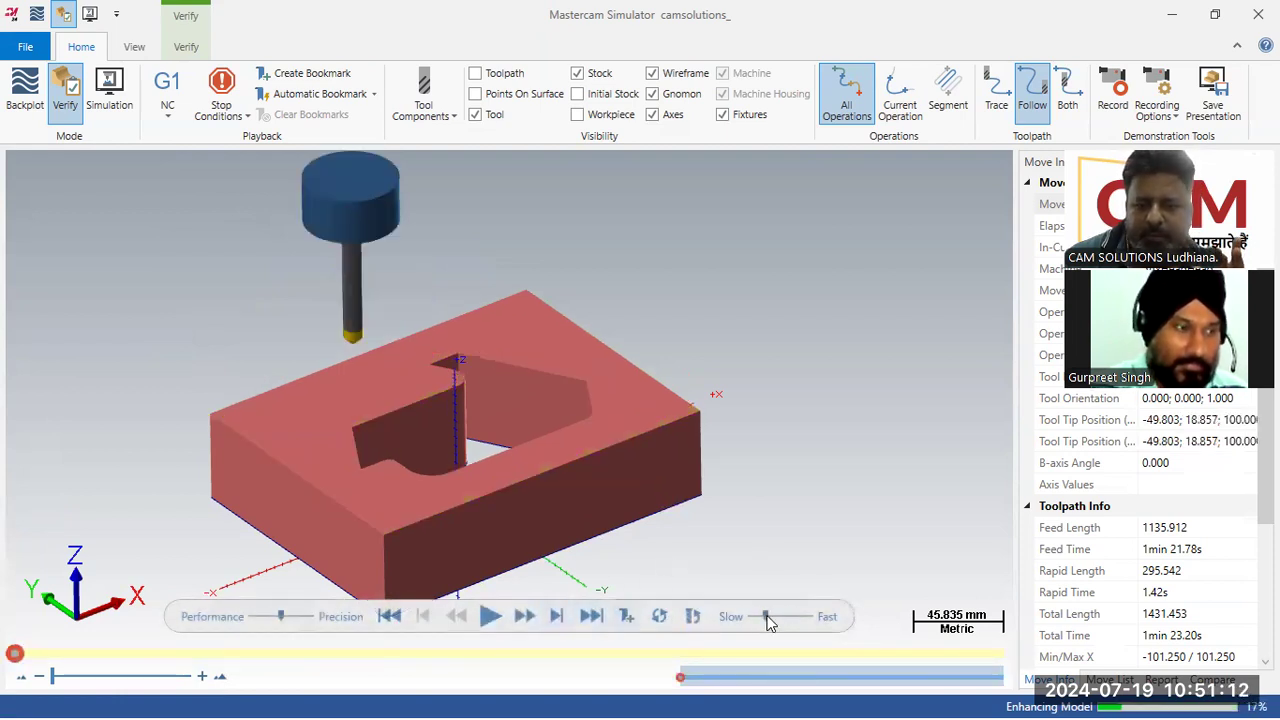
left_click(491, 617)
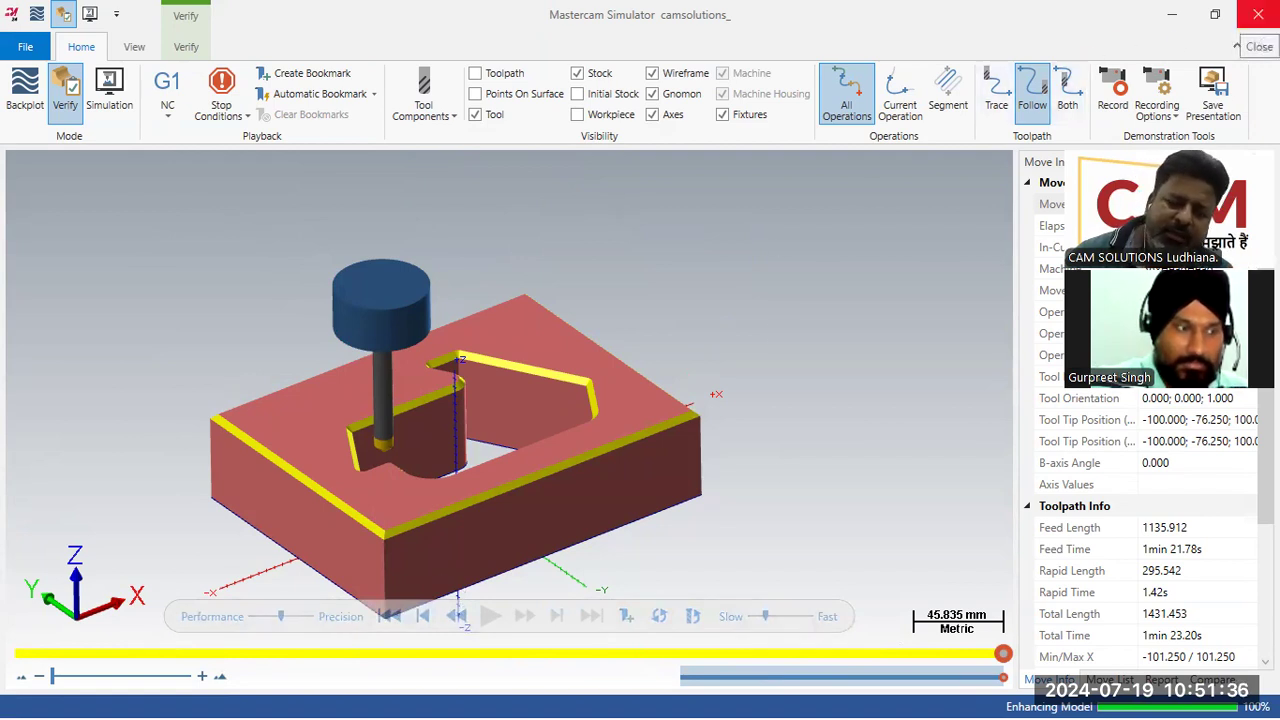
left_click(1258, 14)
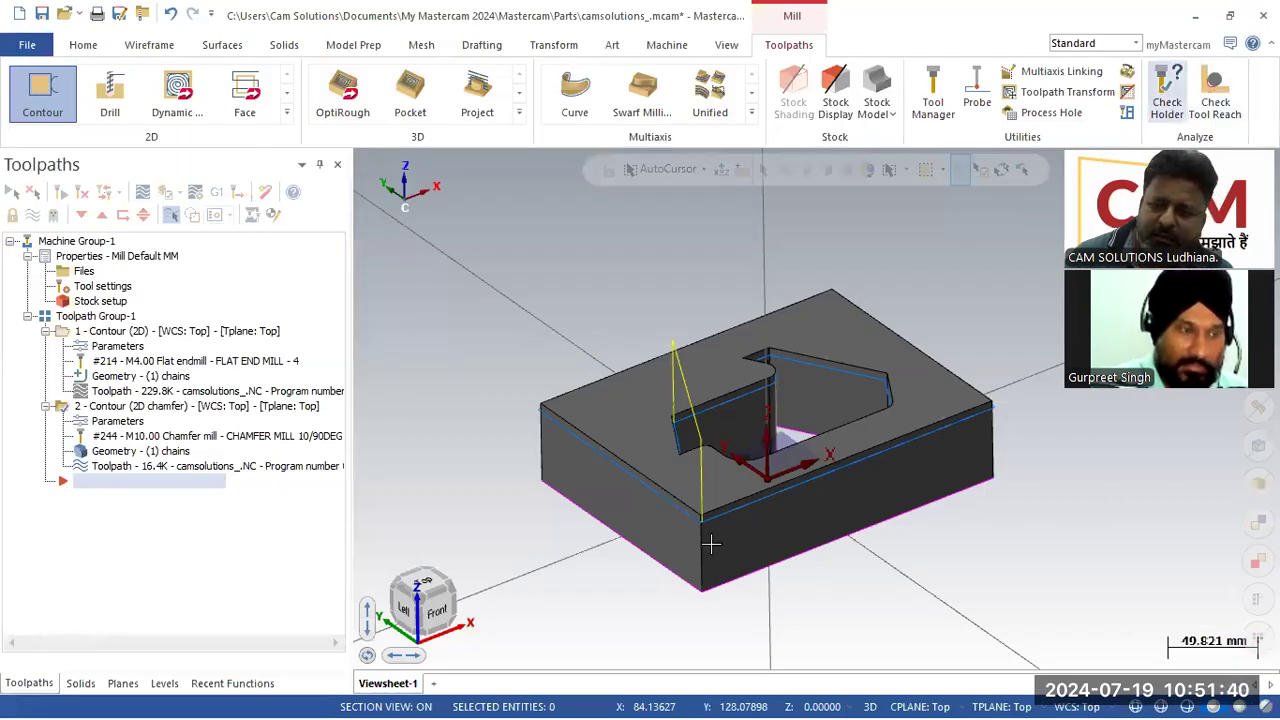
Step: Re-enable Depth cuts for the chamfer toolpath and accept the changes
scroll(1004, 482, "up", 3)
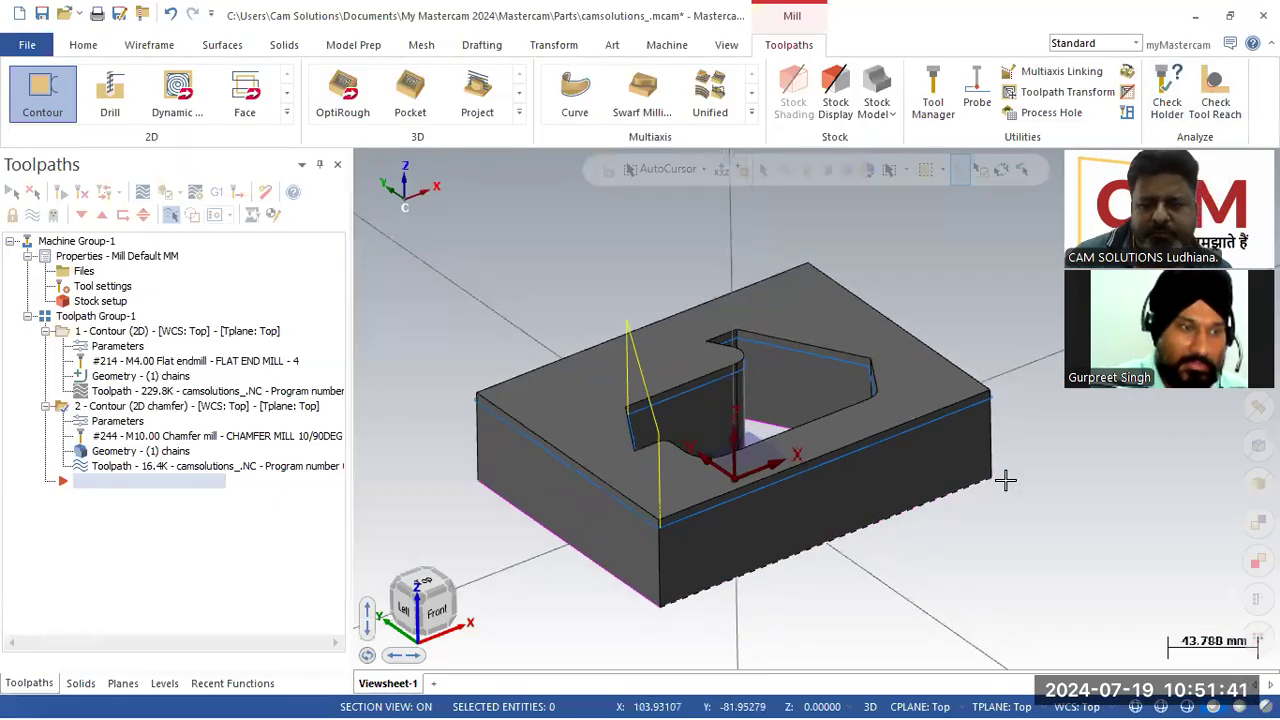
left_click(137, 423)
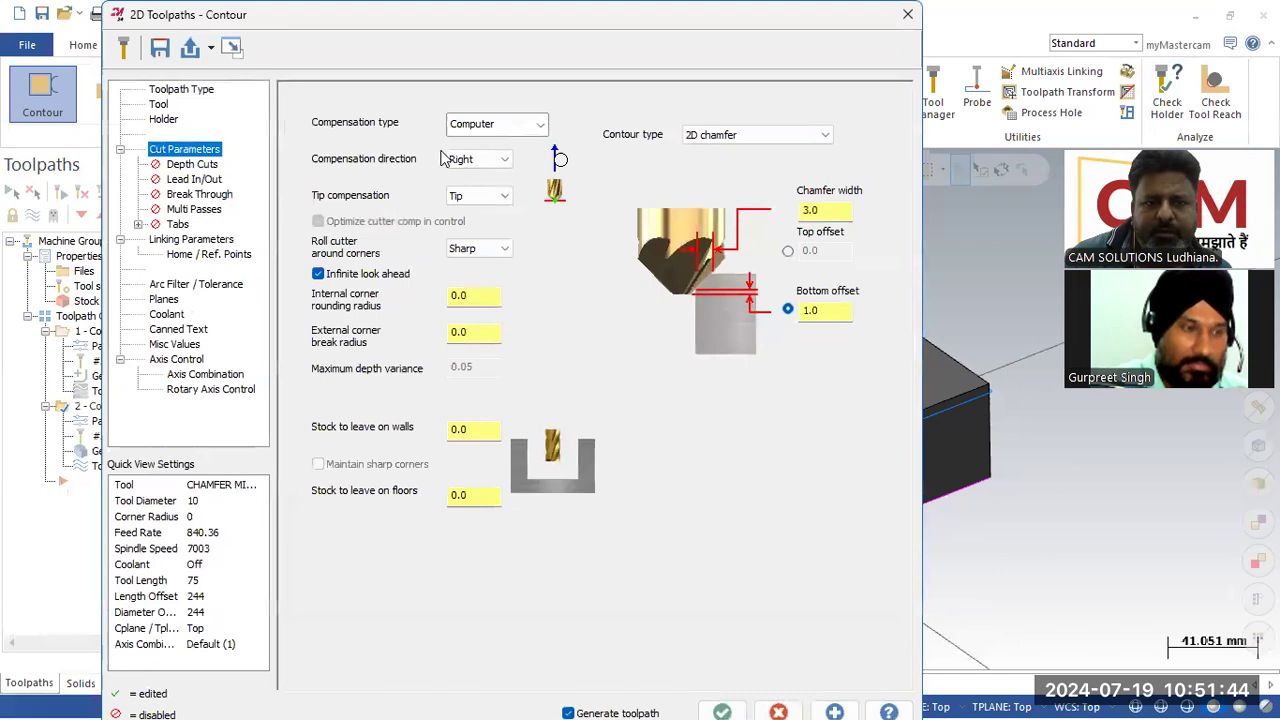
left_click(185, 164)
left_click(355, 147)
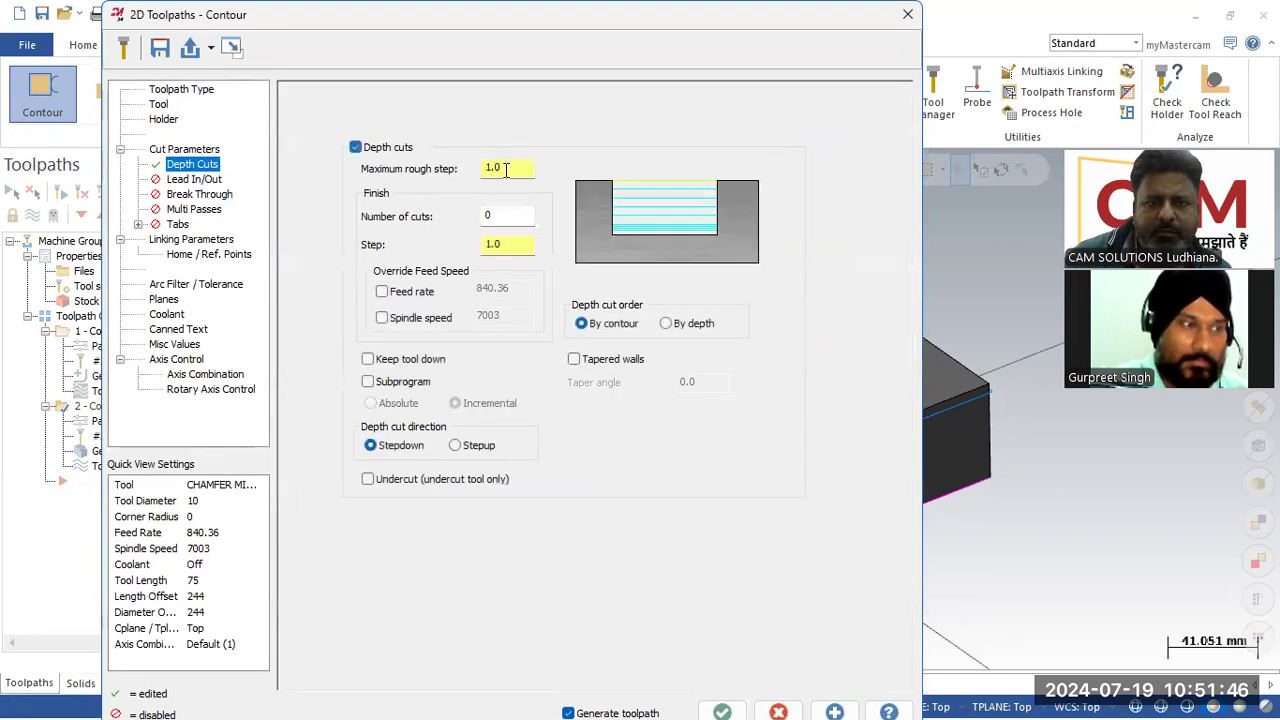
left_click(720, 708)
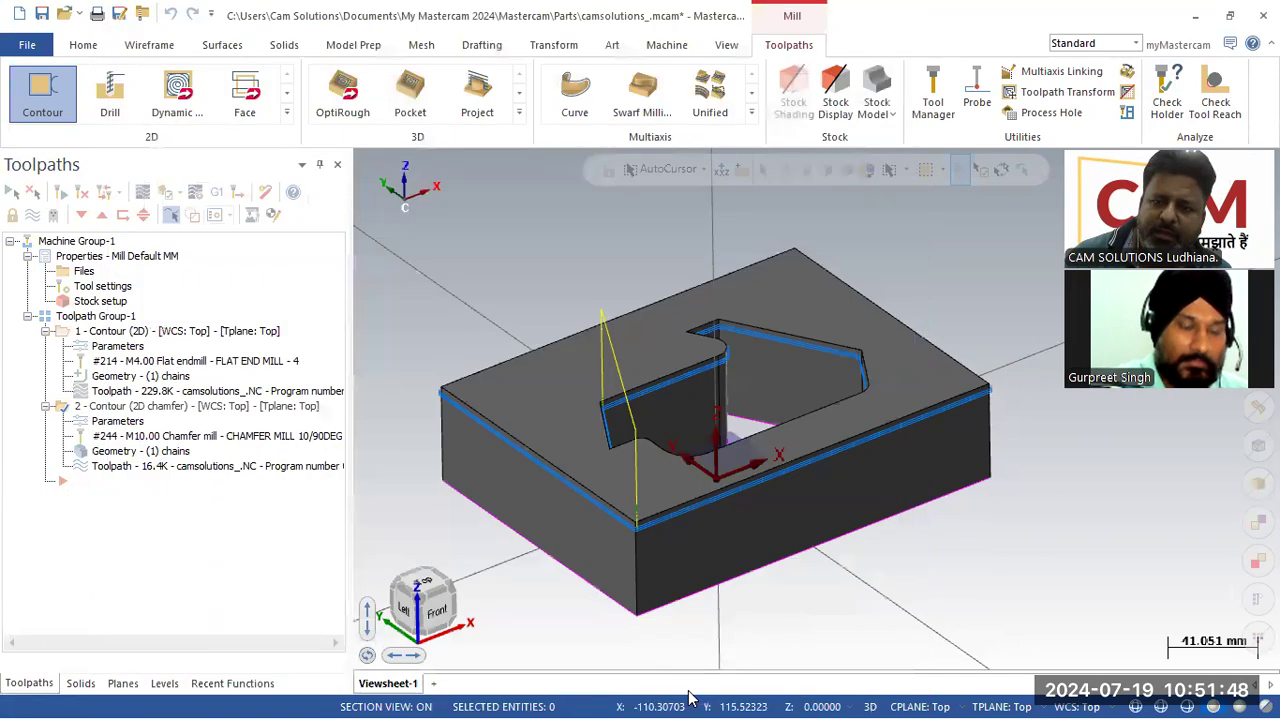
Step: Verify the updated toolpaths in the simulator by playing the simulation
left_click(166, 192)
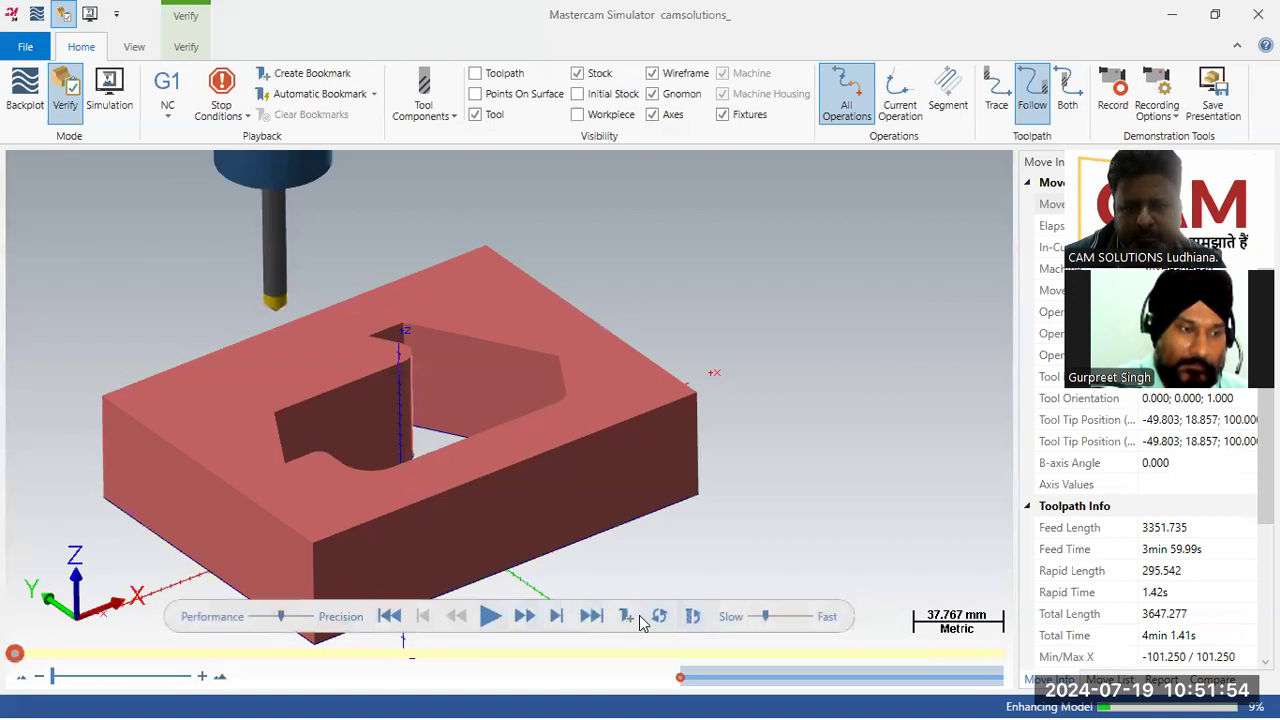
left_click(490, 617)
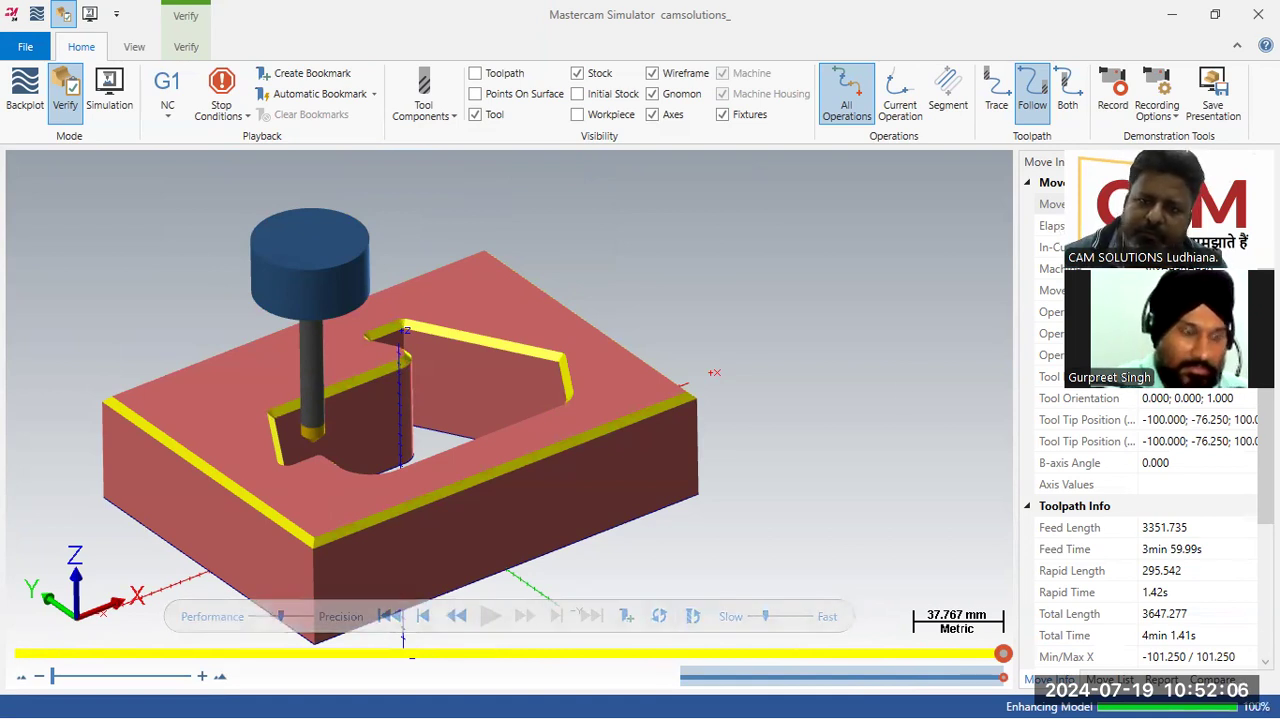
key("alt+Tab")
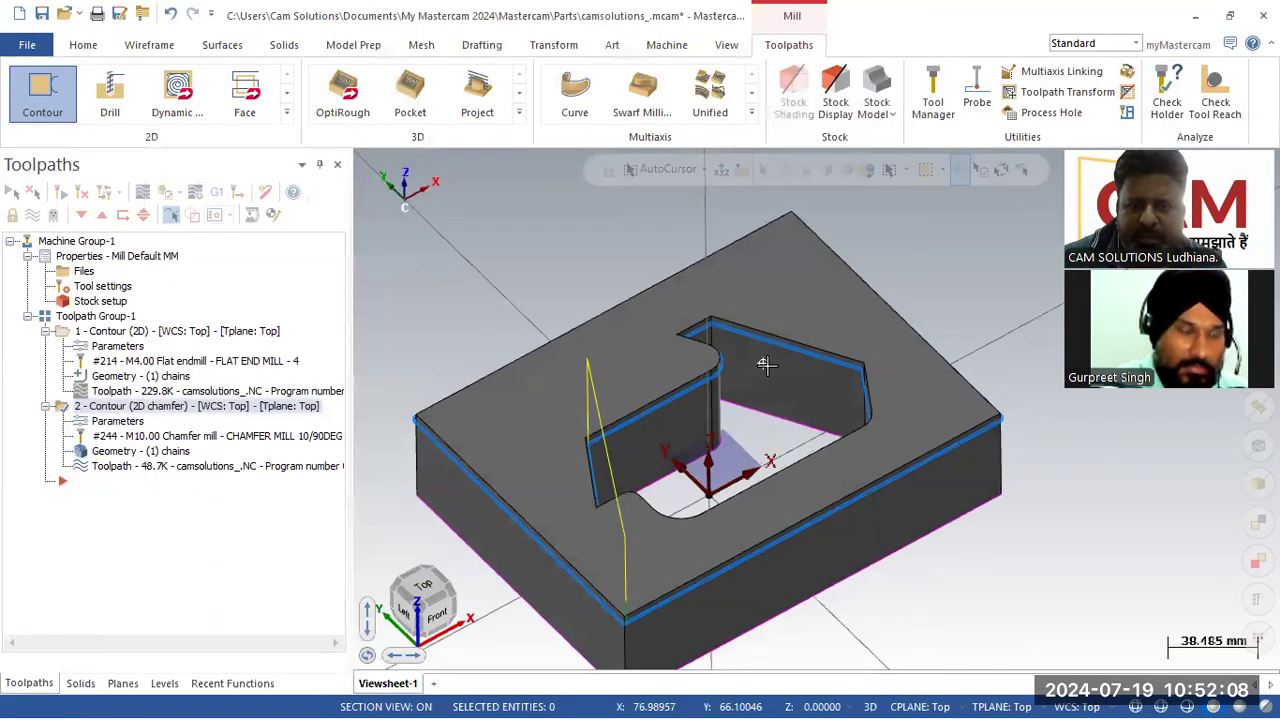
Step: Switch to the top view and draw two rectangles, about 50 × 10 mm and 47 × 9 mm, with the Rectangle tool
key("alt+7")
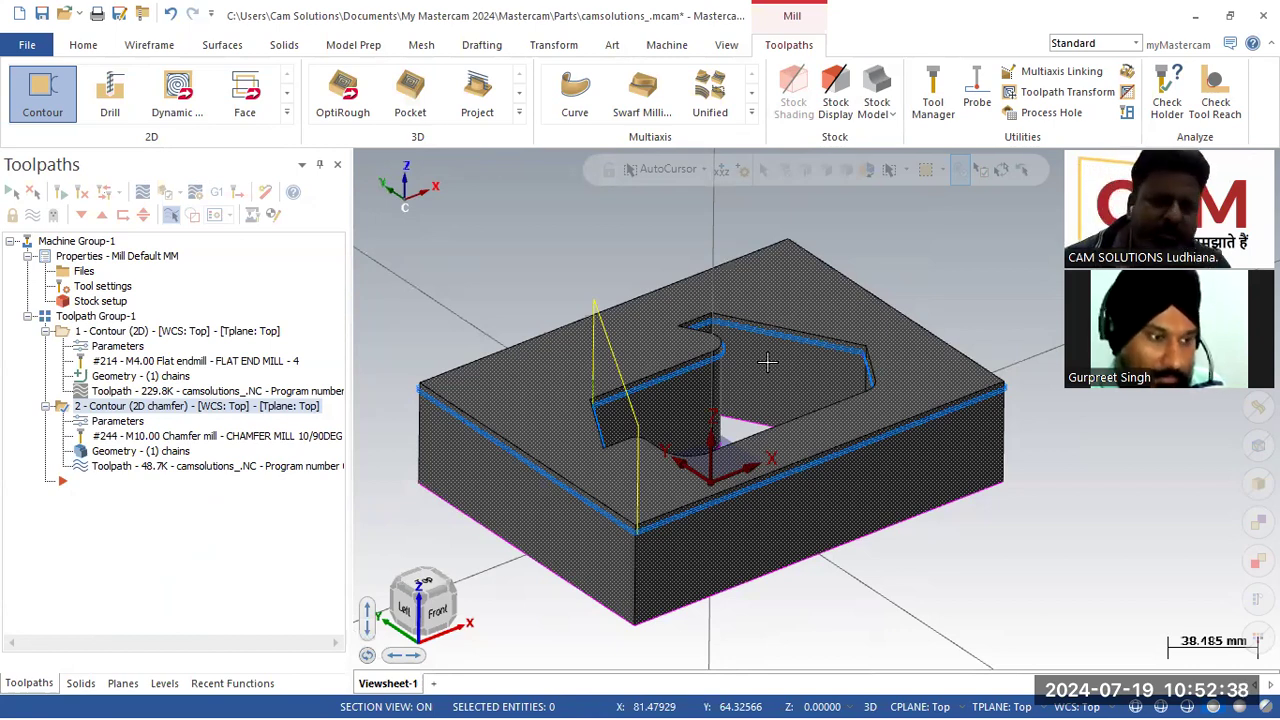
right_click(455, 248)
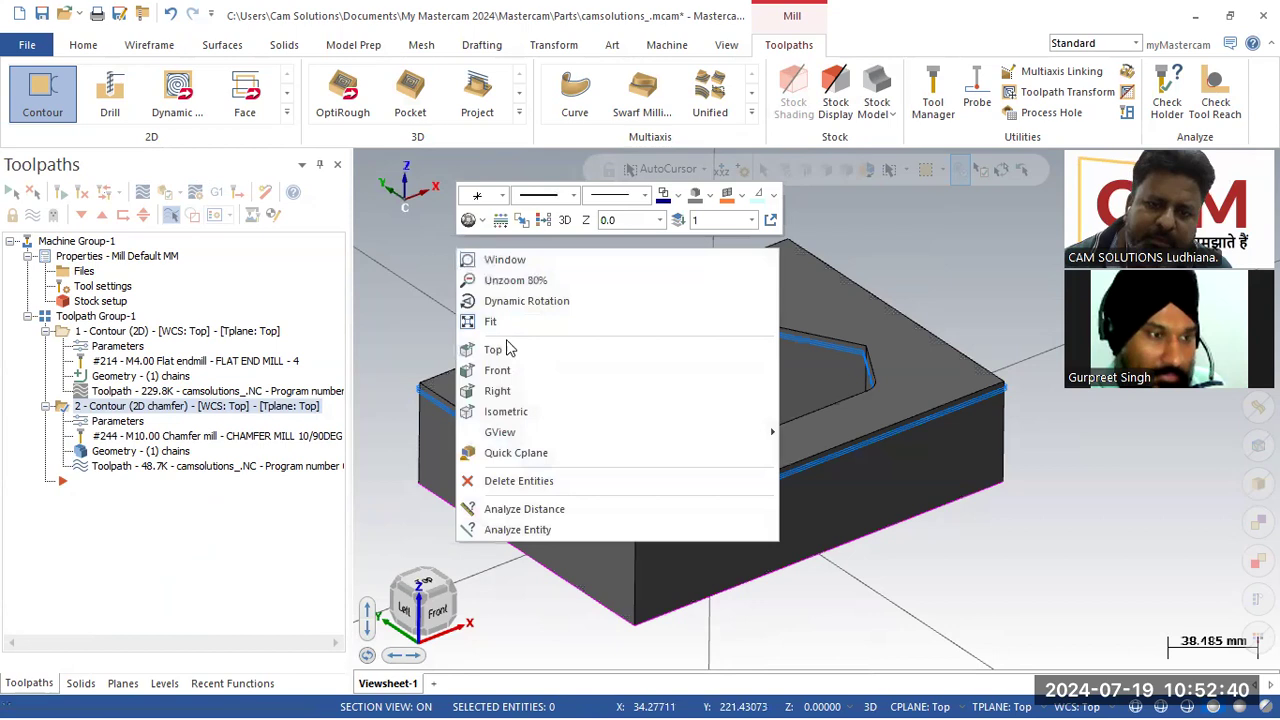
left_click(493, 349)
left_click(150, 45)
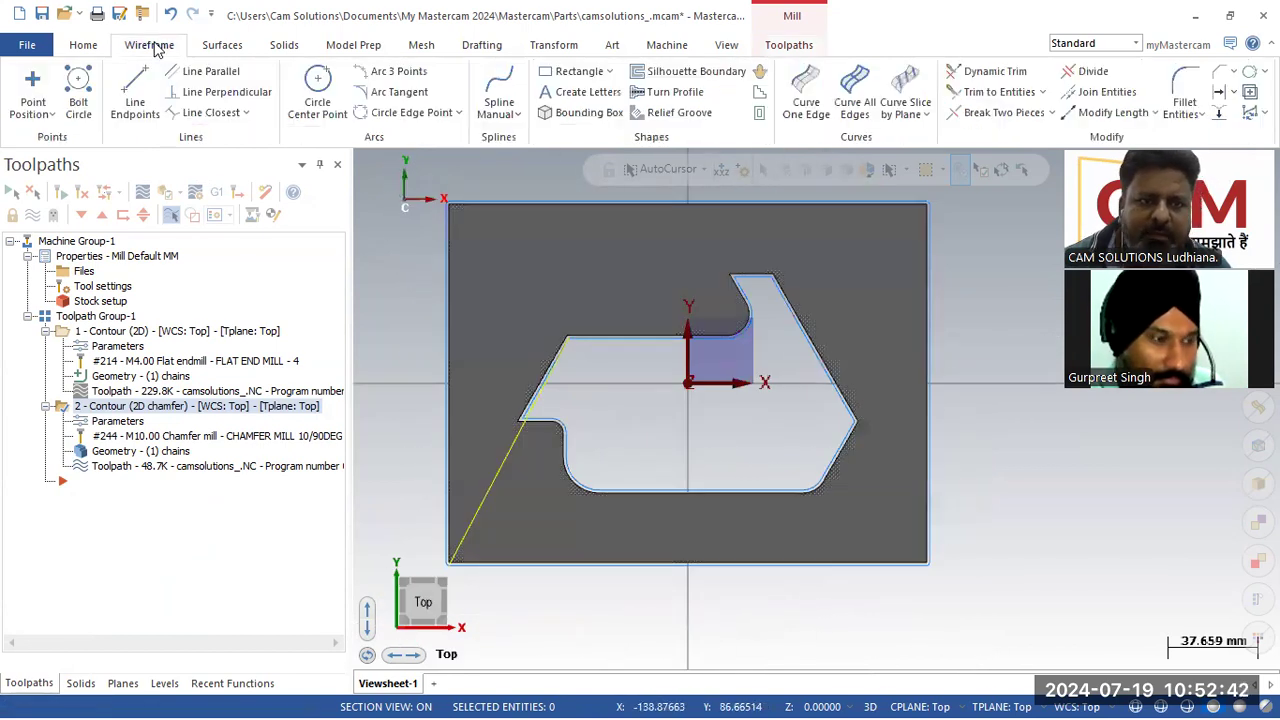
left_click(572, 71)
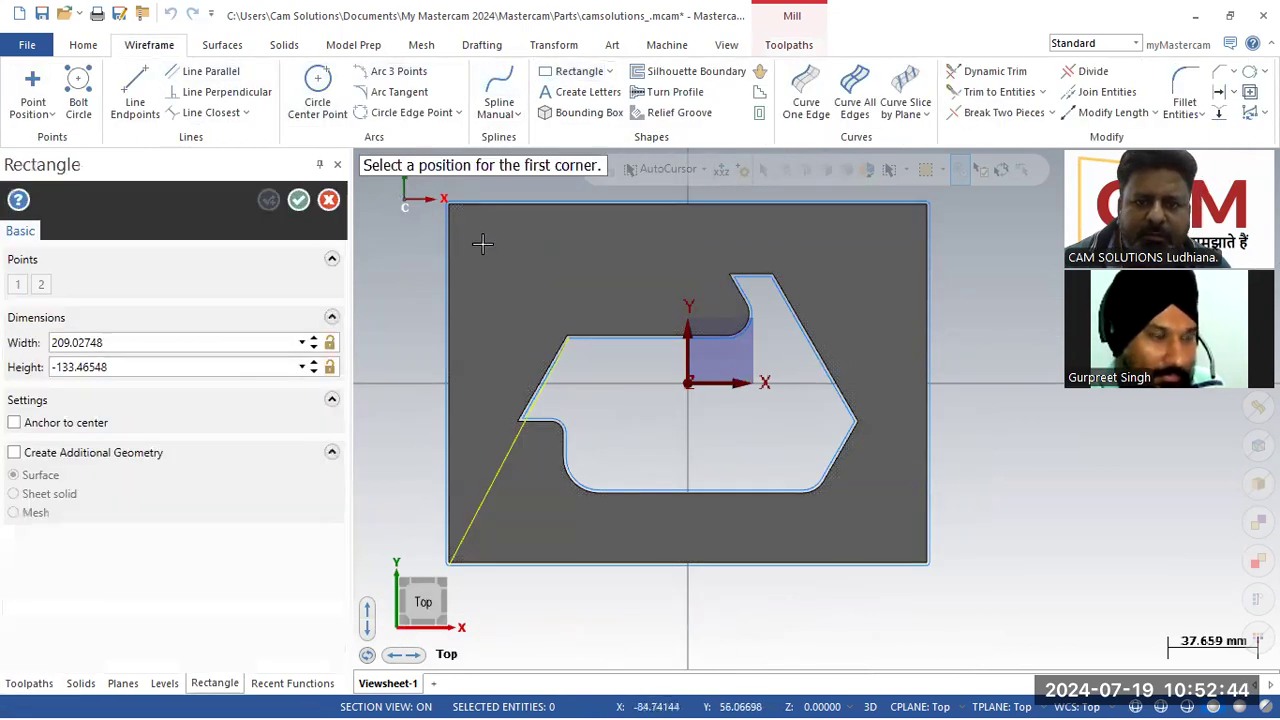
left_click(482, 244)
left_click(602, 268)
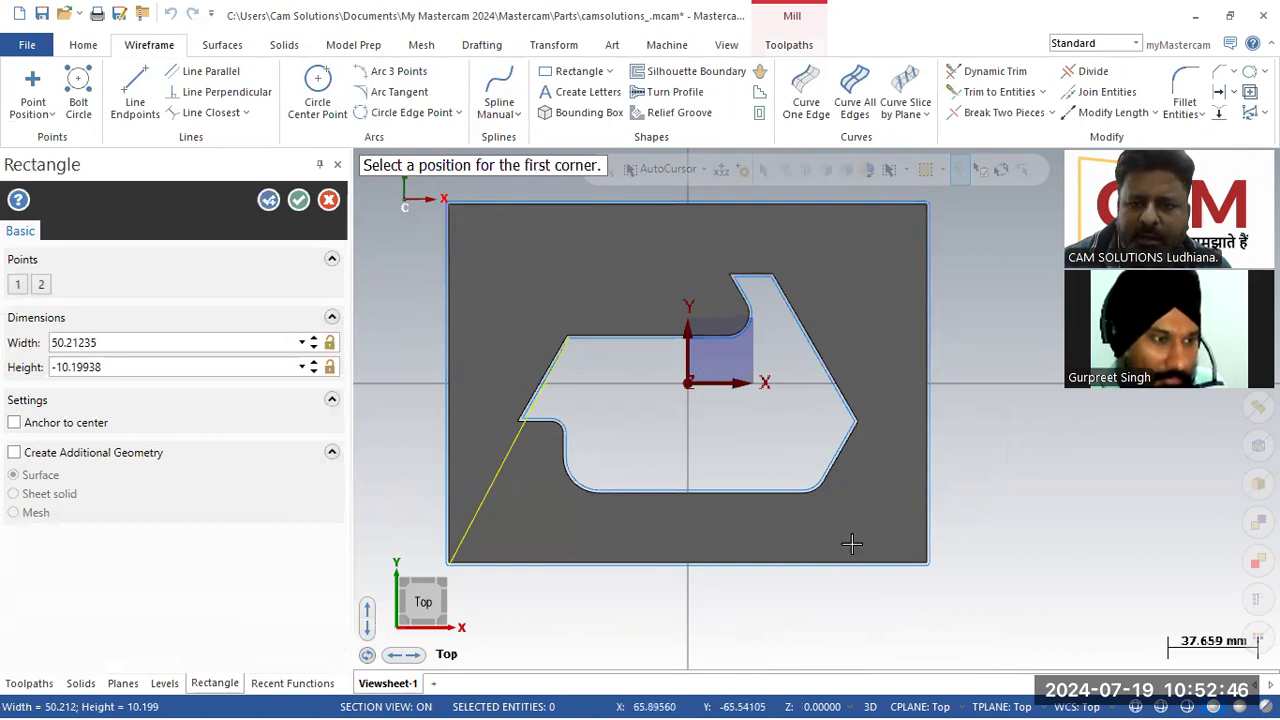
left_click(771, 523)
left_click(883, 545)
Step: Draw a rectangle about 37 × 9 mm along the pocket wall's top edge, accept it, and delete one selected entity
middle_click_drag(861, 578, 652, 449)
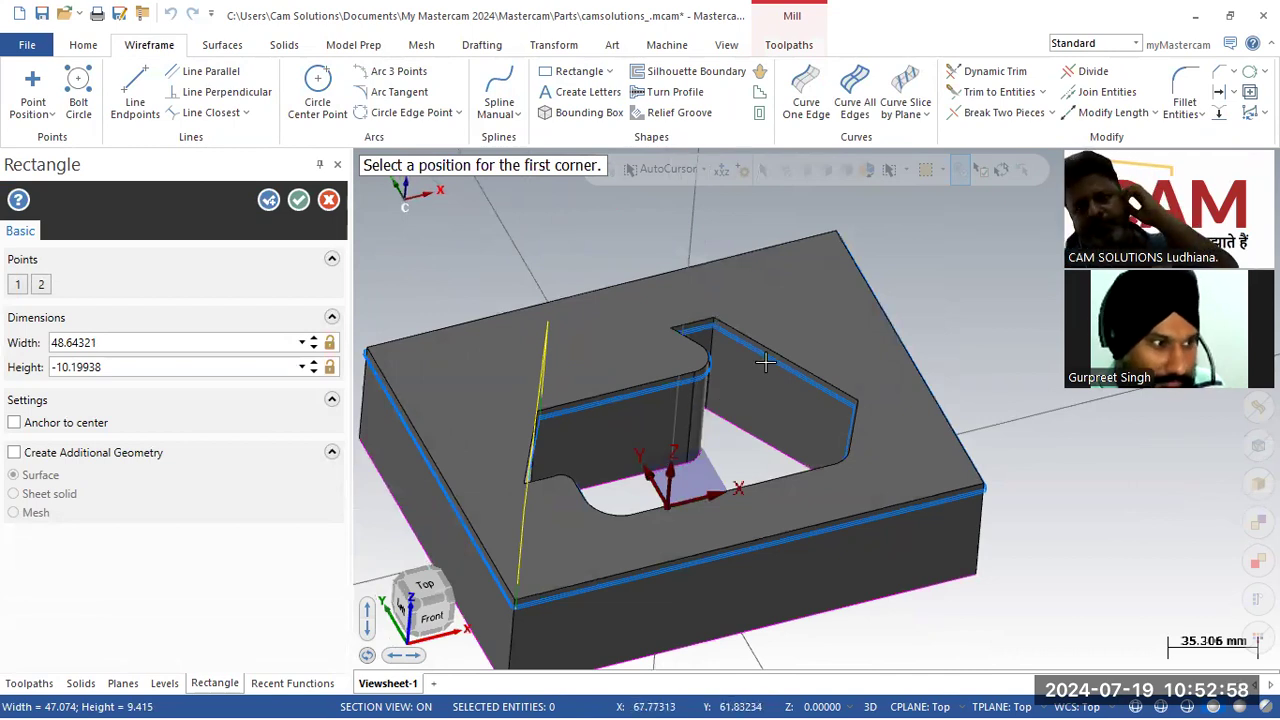
scroll(614, 439, "up", 2)
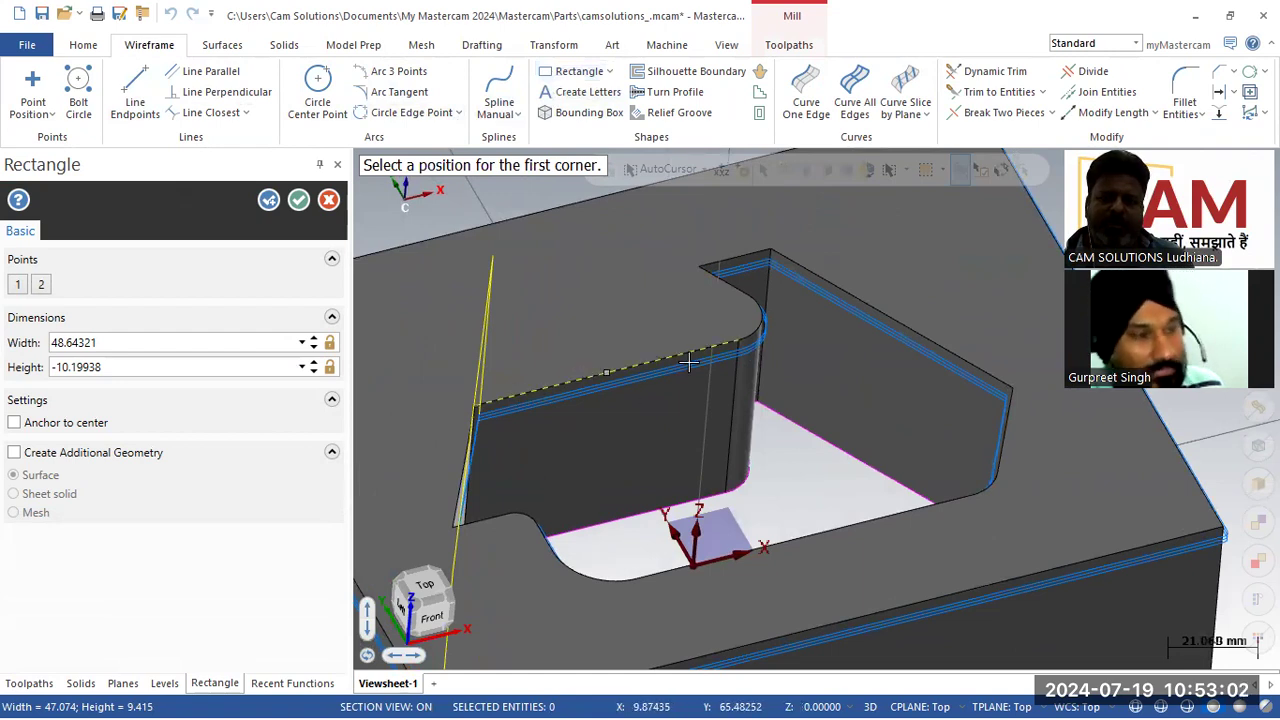
left_click(738, 341)
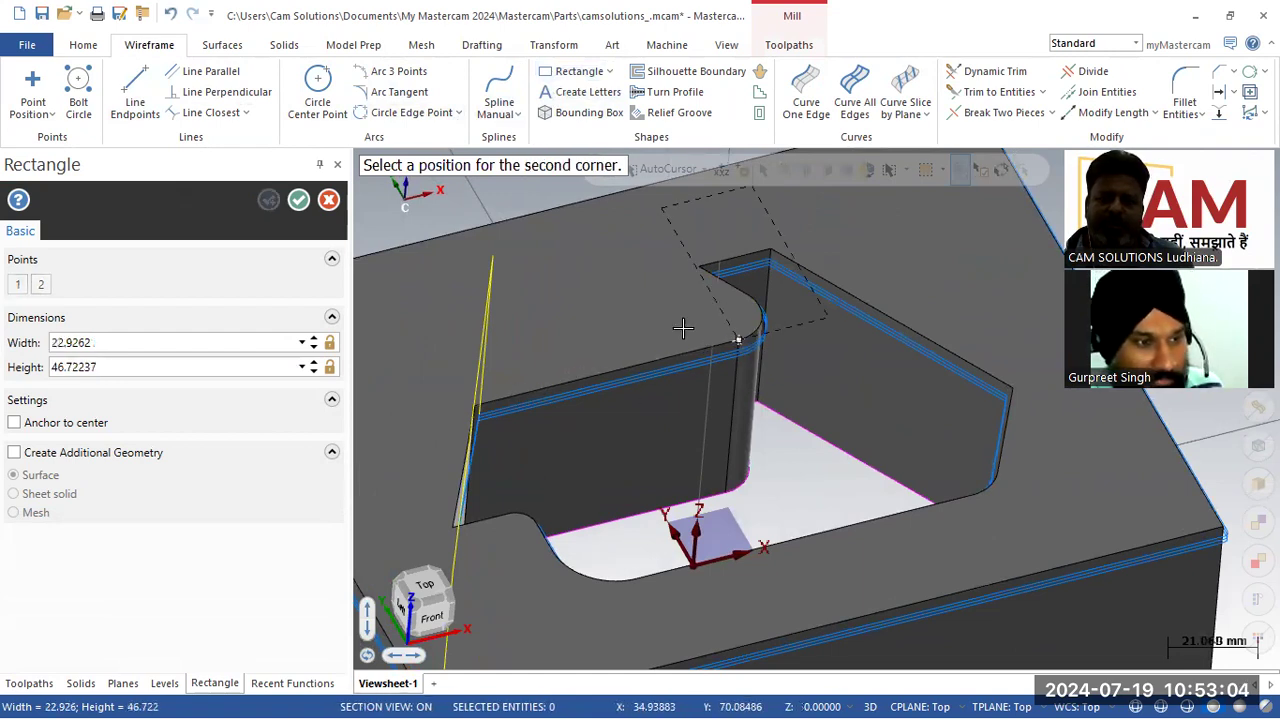
left_click(565, 498)
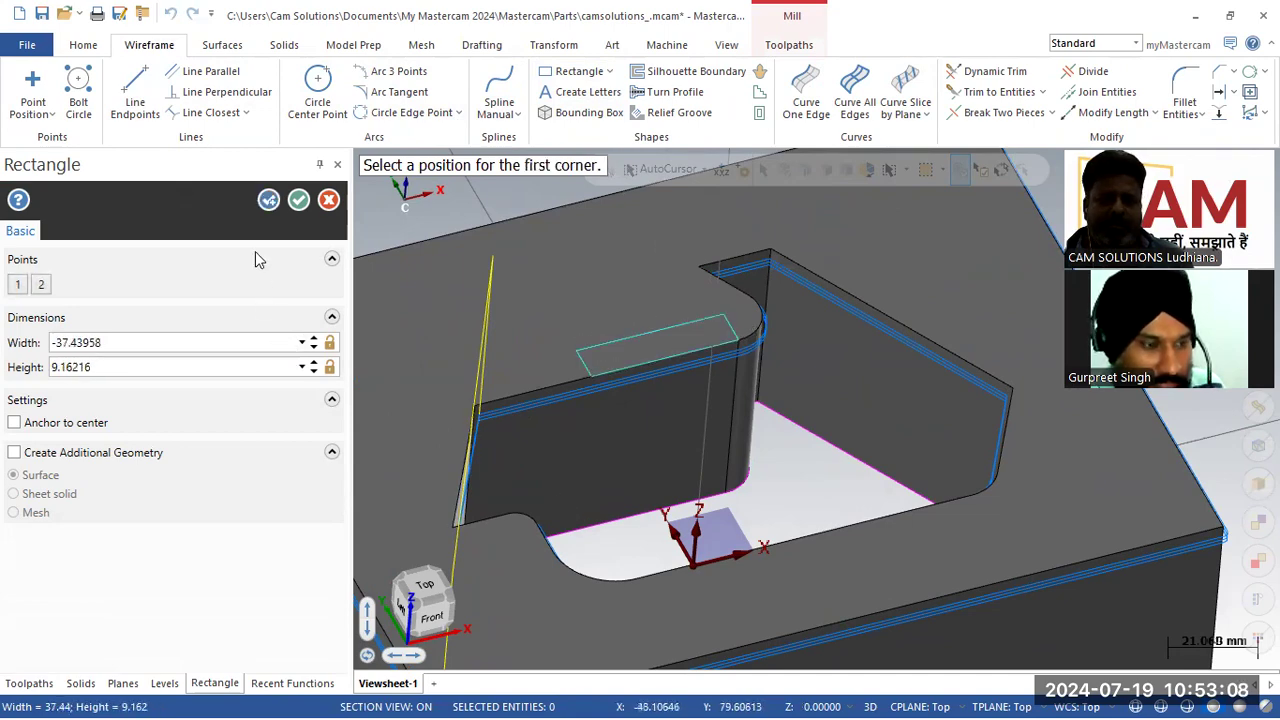
left_click(298, 200)
left_click(648, 365)
key("Delete")
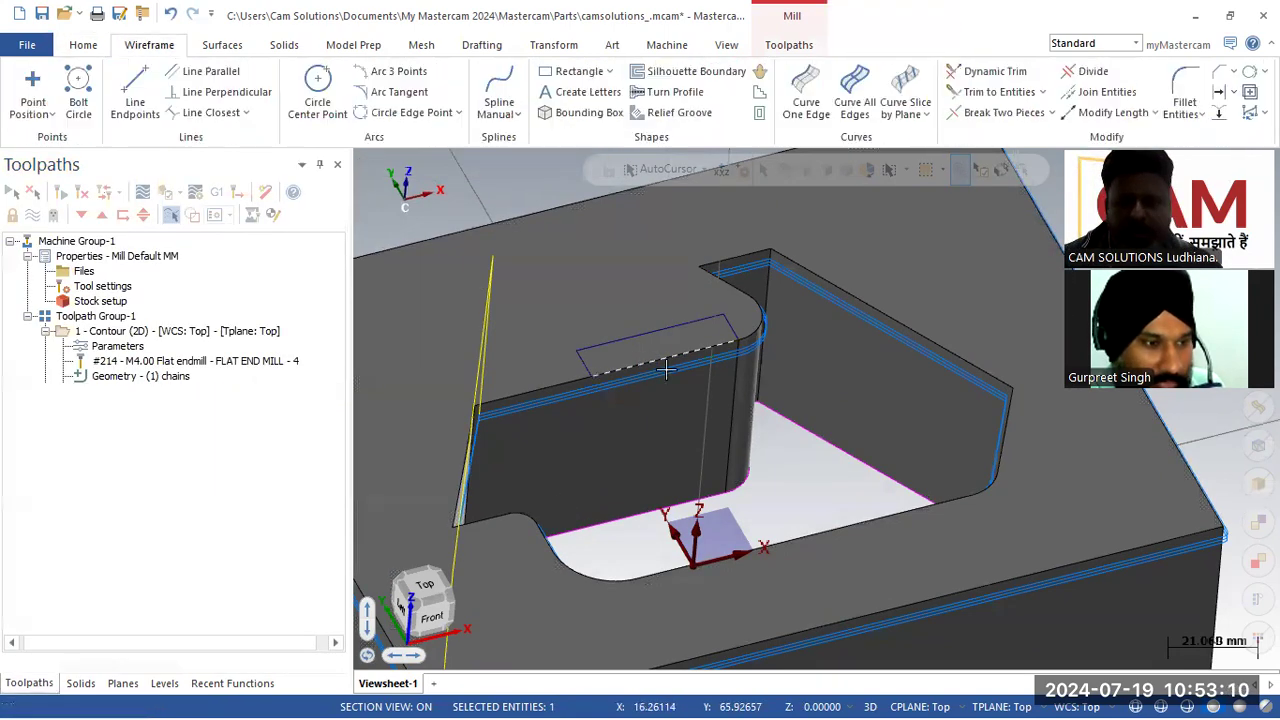
Step: Create a new contour toolpath by chaining the 37 × 9 mm rectangle along the pocket wall's top edge
scroll(719, 391, "up", 1)
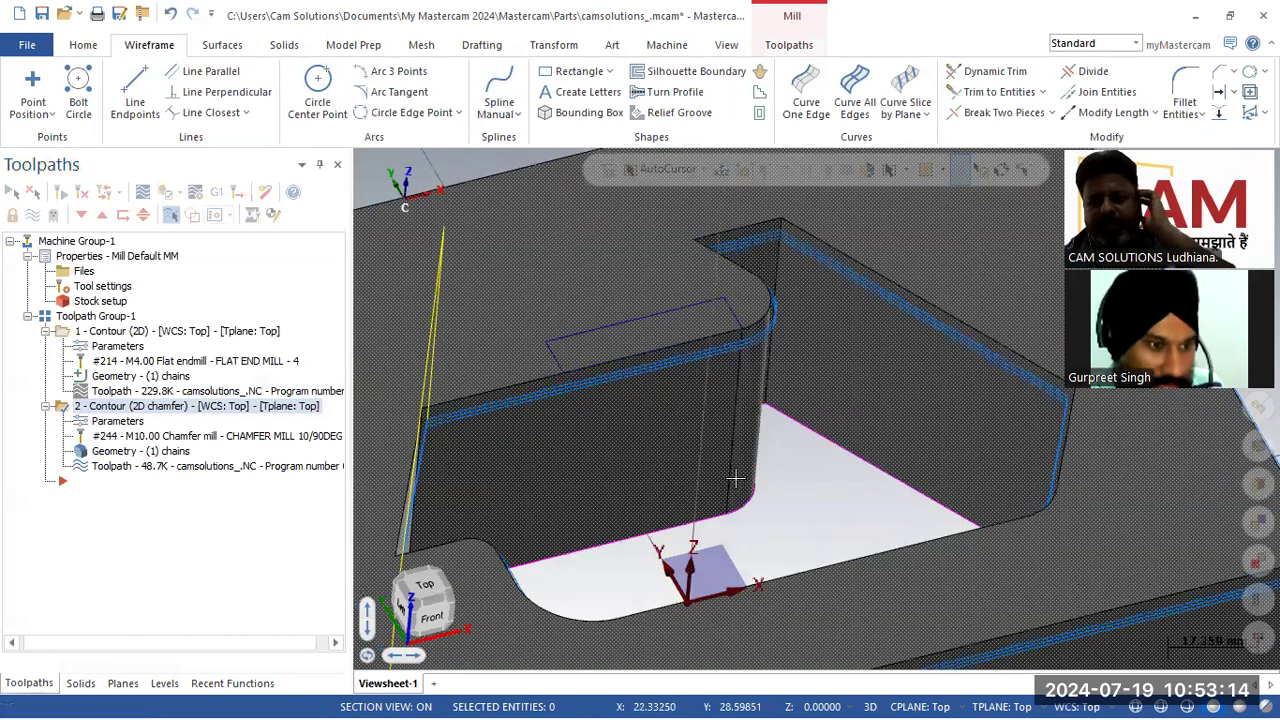
left_click(789, 44)
left_click(42, 95)
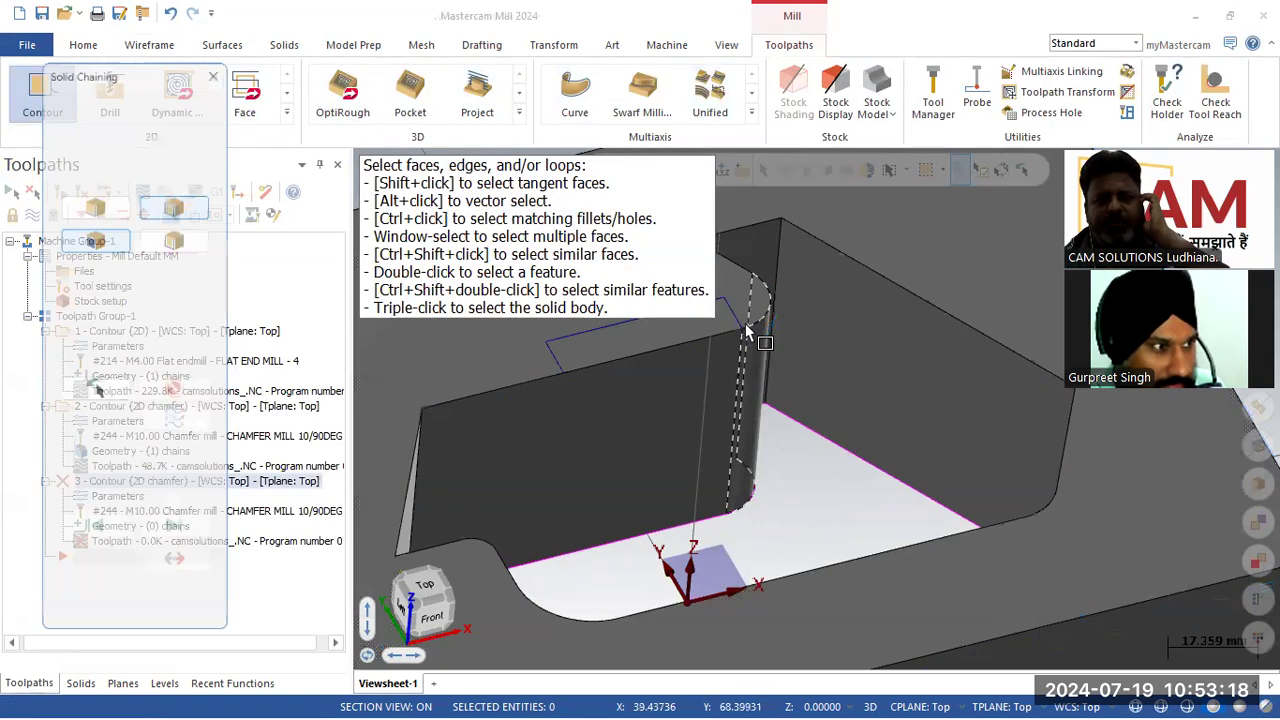
left_click(70, 115)
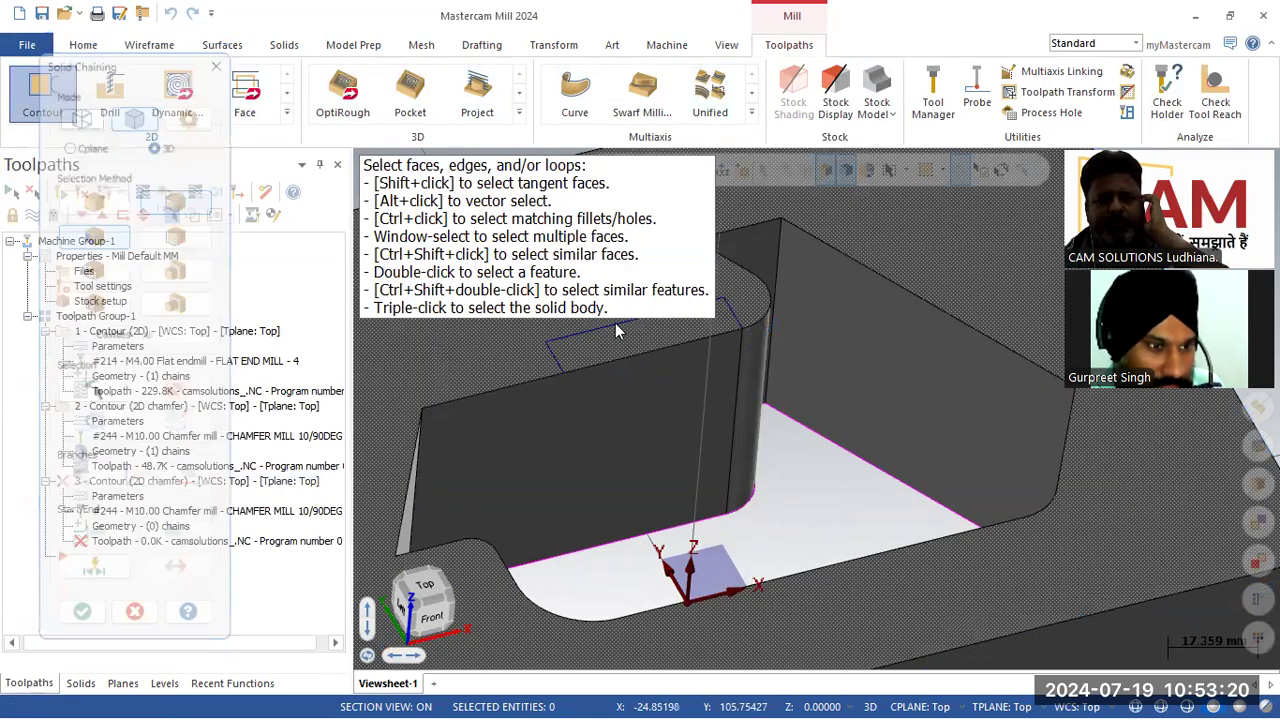
left_click(724, 312)
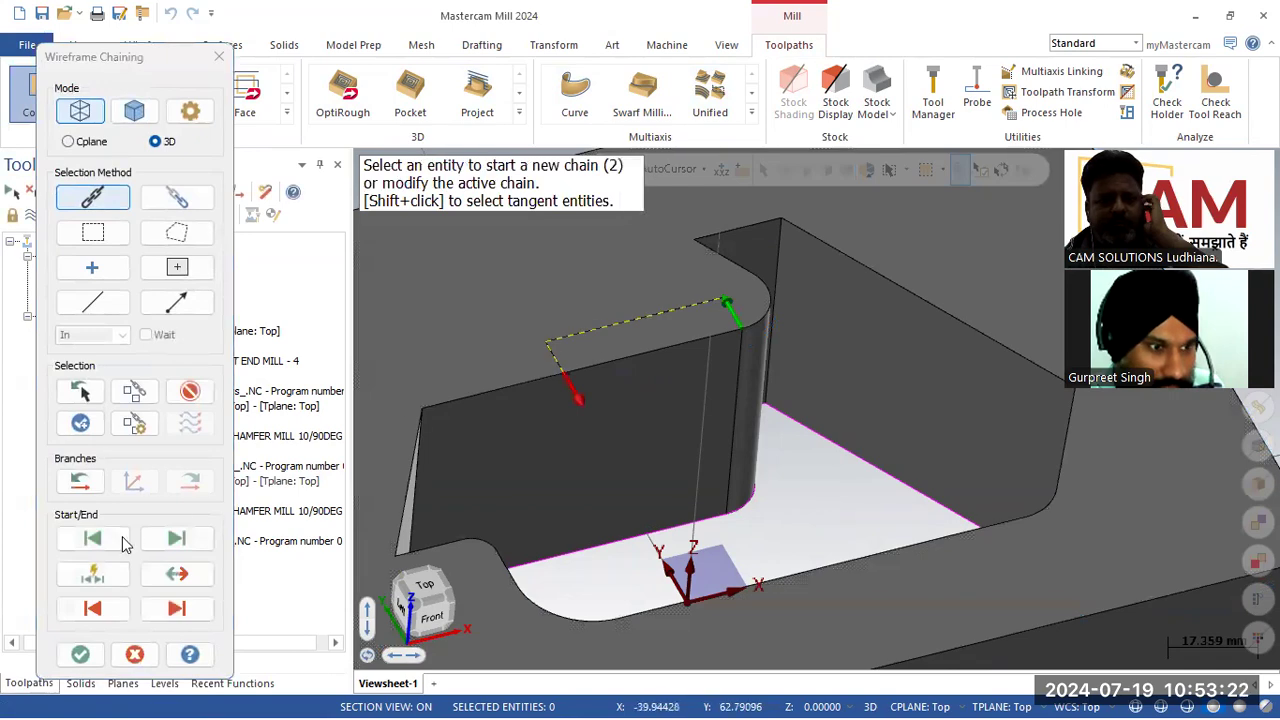
left_click(92, 655)
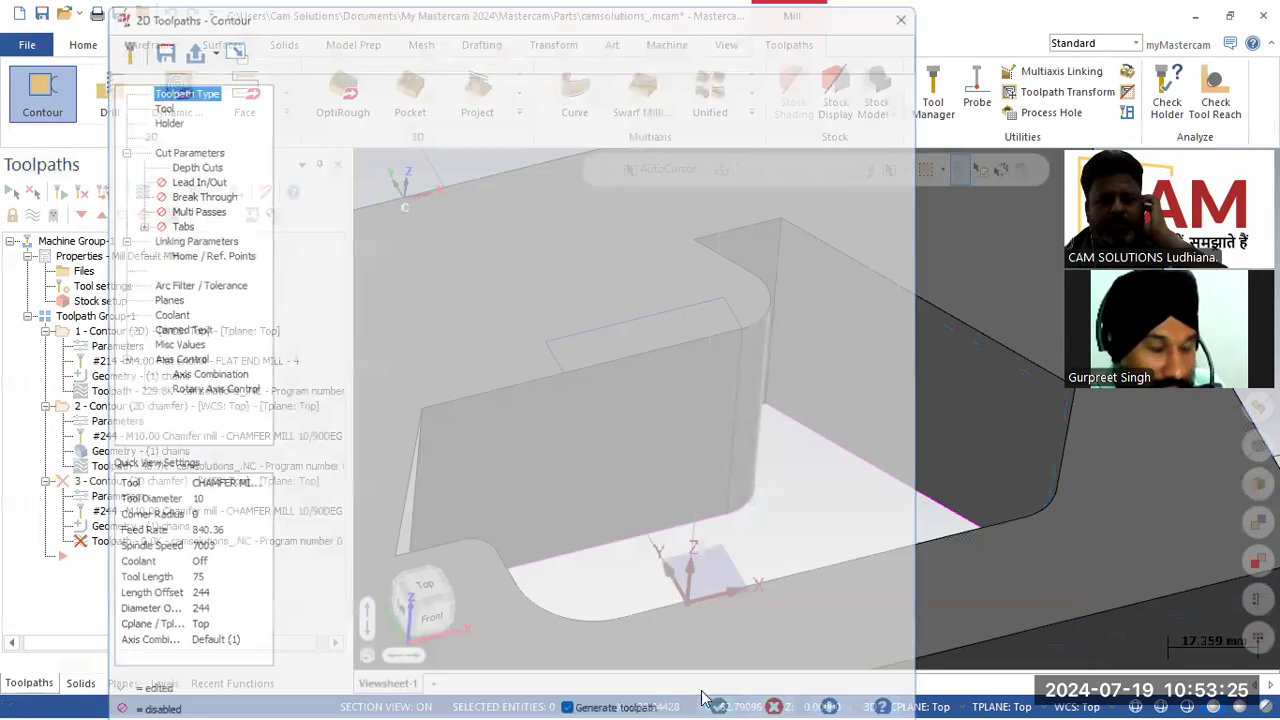
left_click(714, 704)
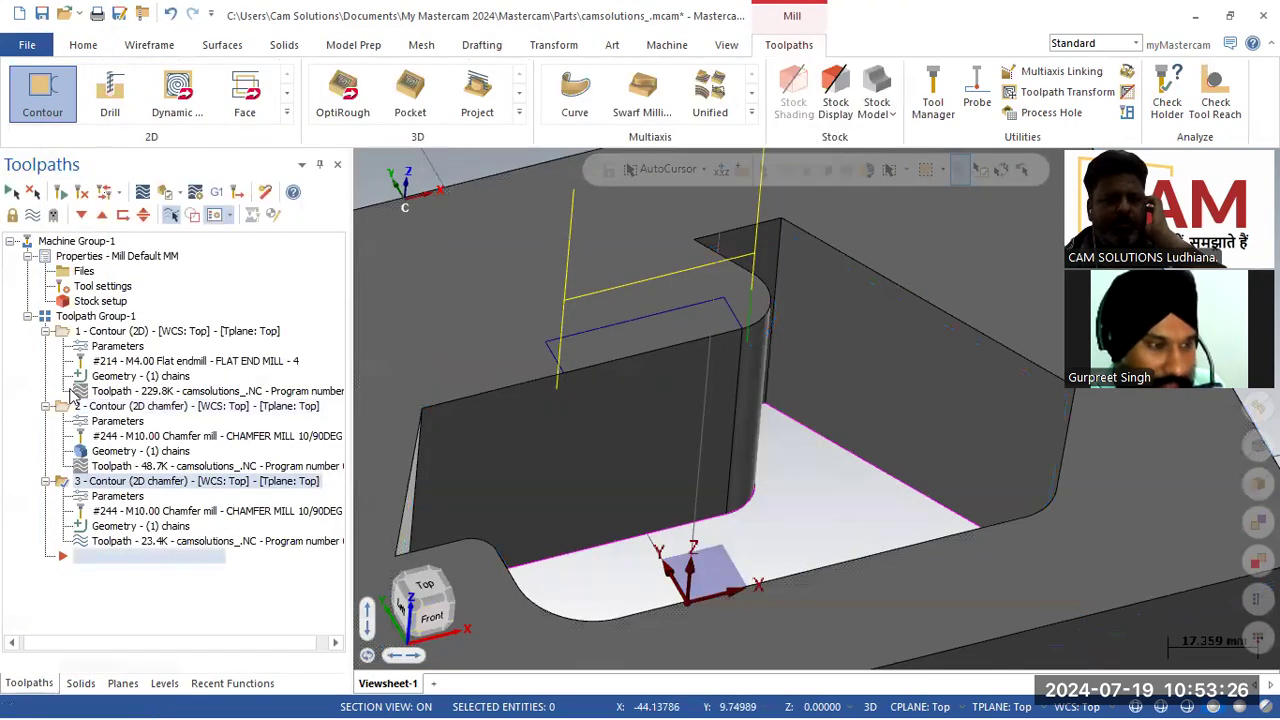
Step: Change the new toolpath's contour type from 2D chamfer to 2D
left_click(118, 496)
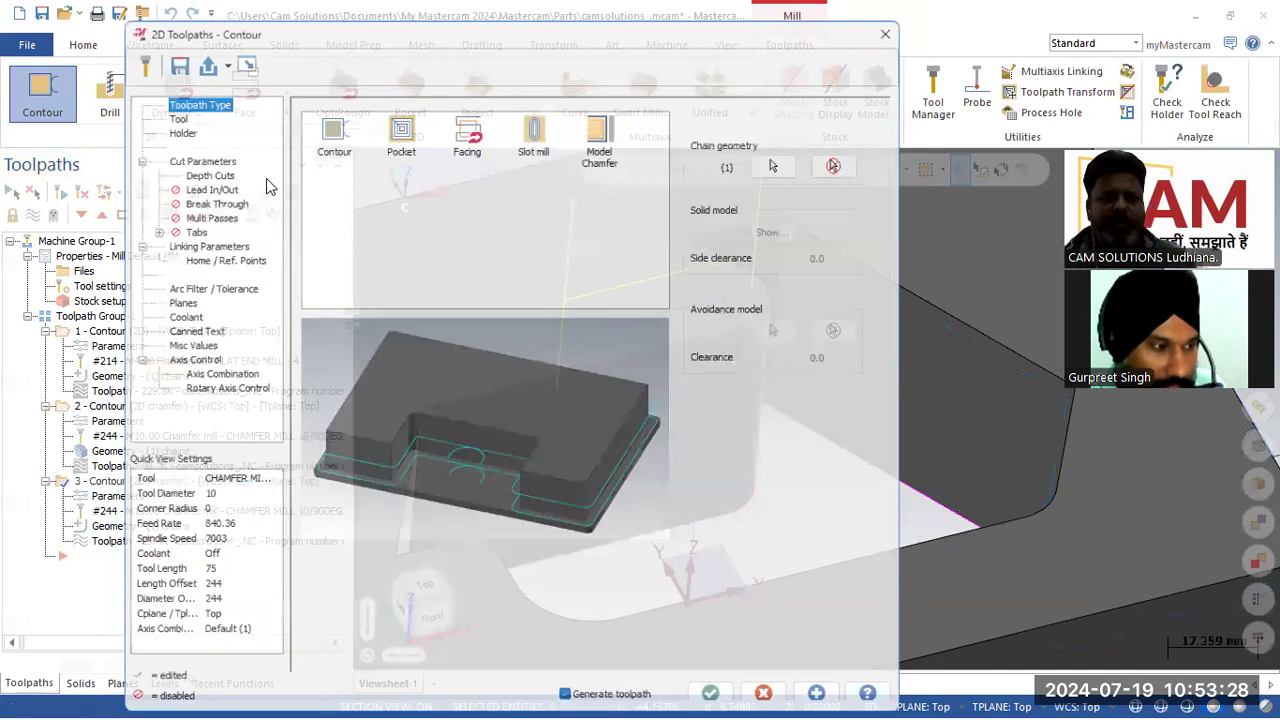
left_click(193, 164)
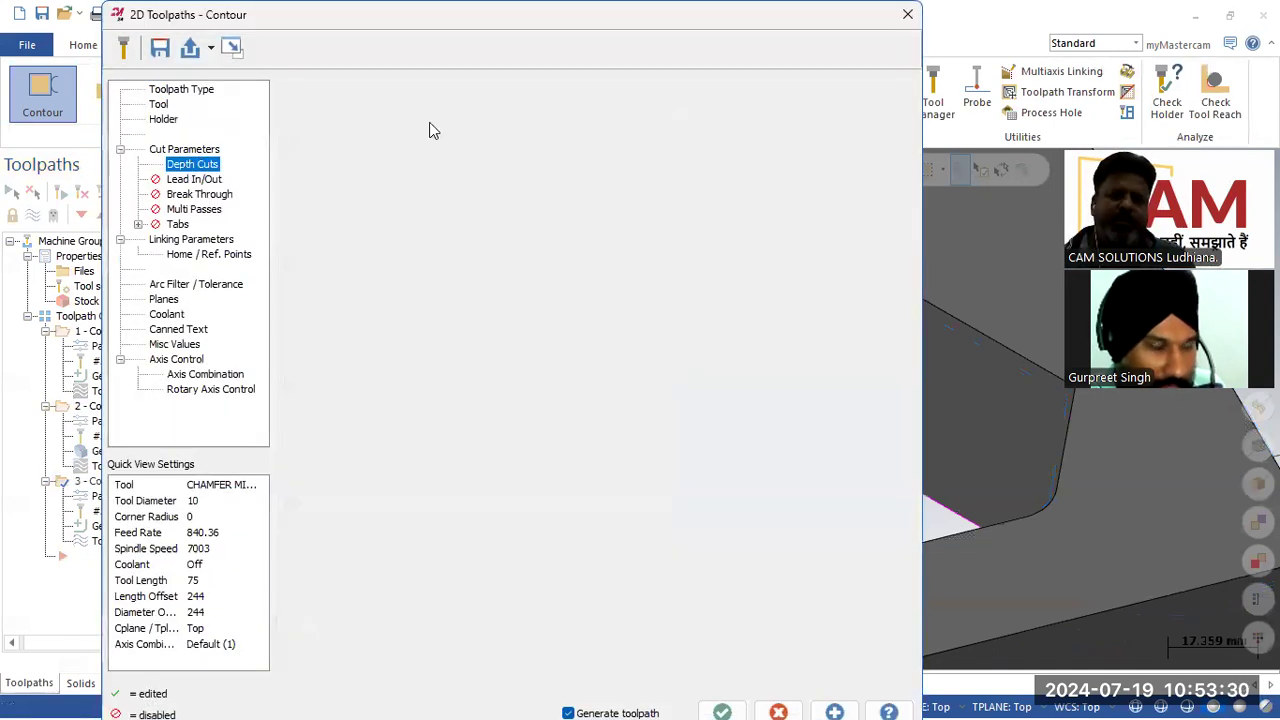
left_click(470, 124)
left_click(478, 143)
left_click(490, 160)
left_click(465, 176)
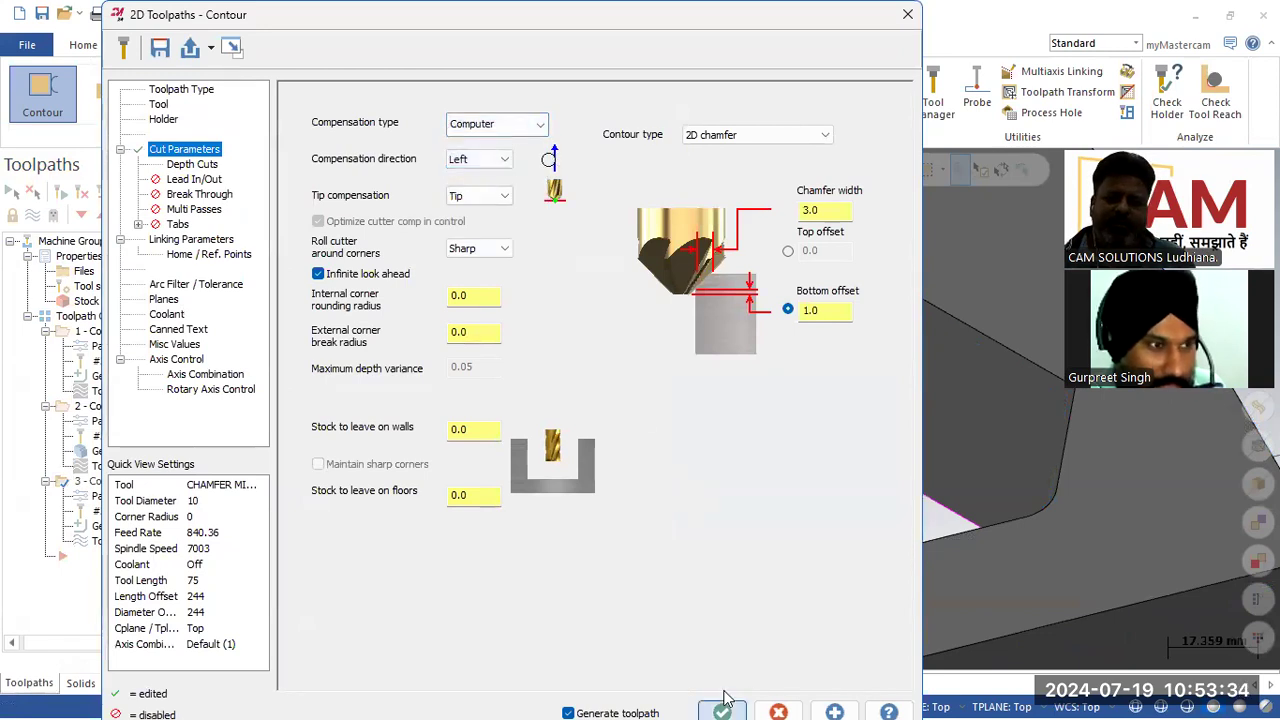
left_click(772, 135)
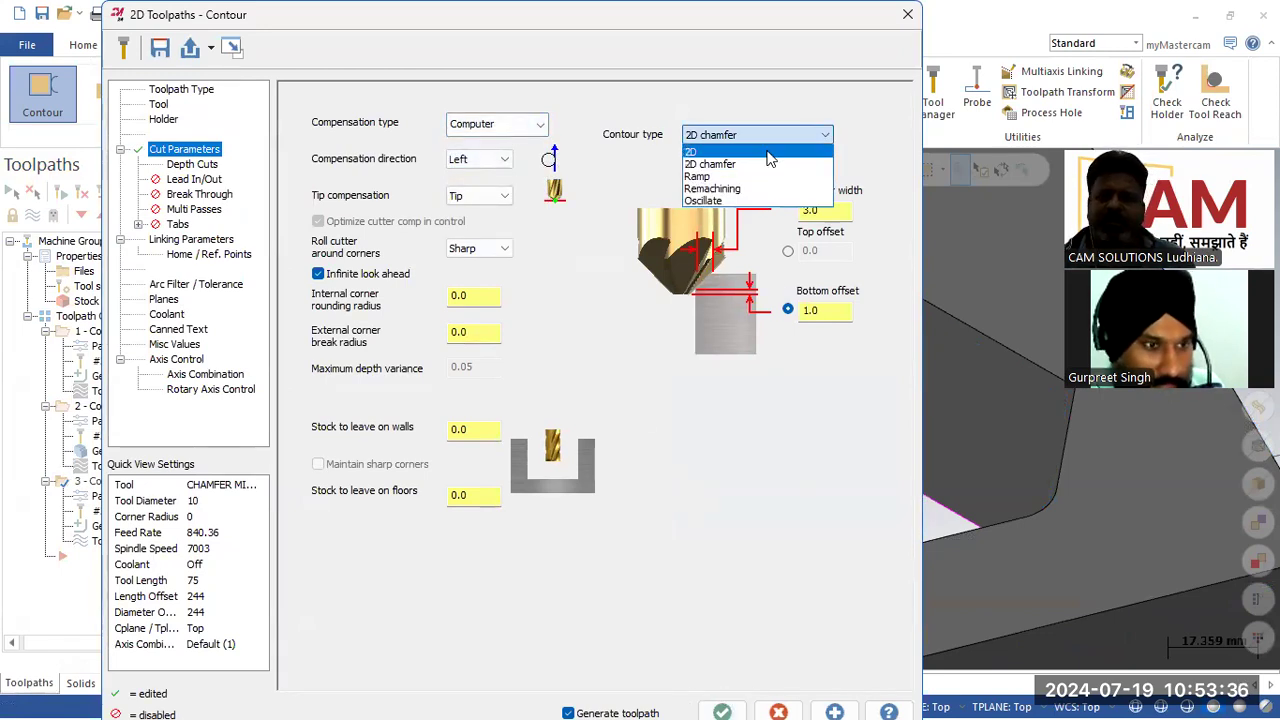
left_click(770, 152)
left_click(722, 711)
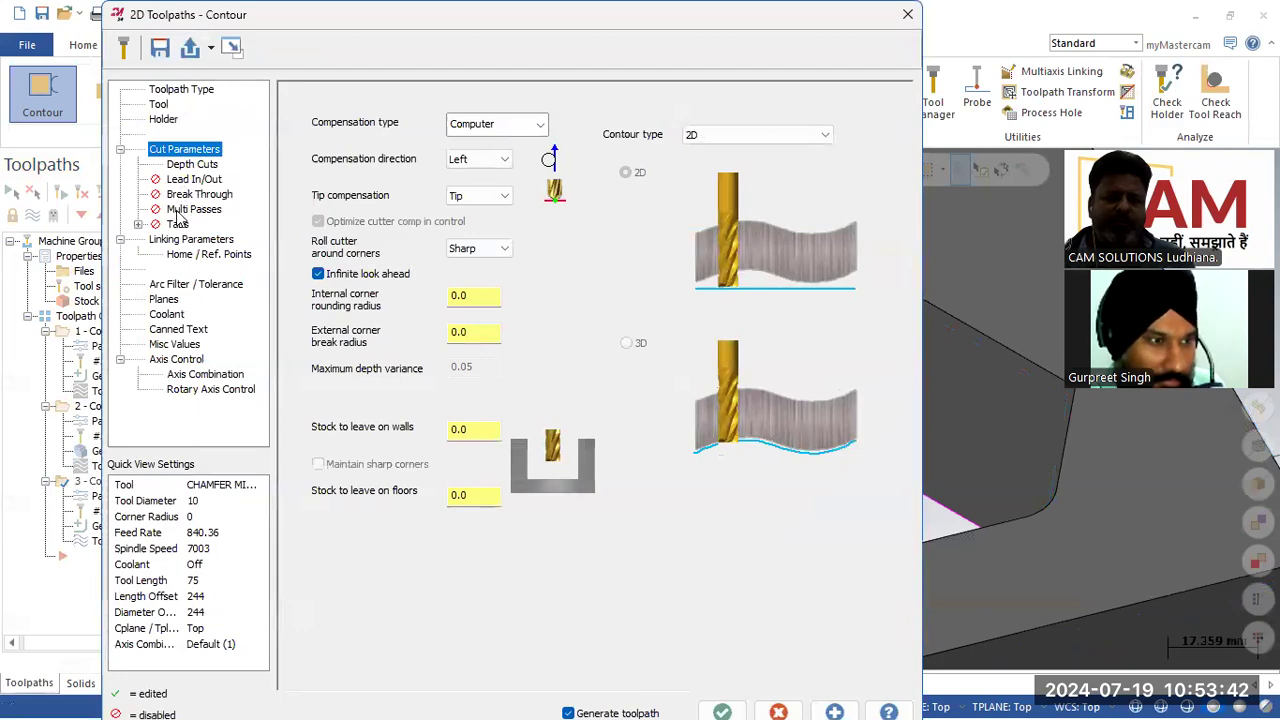
Step: Enable multi passes for the new toolpath with 5 rough passes and accept
left_click(180, 211)
left_click(345, 100)
left_click(512, 130)
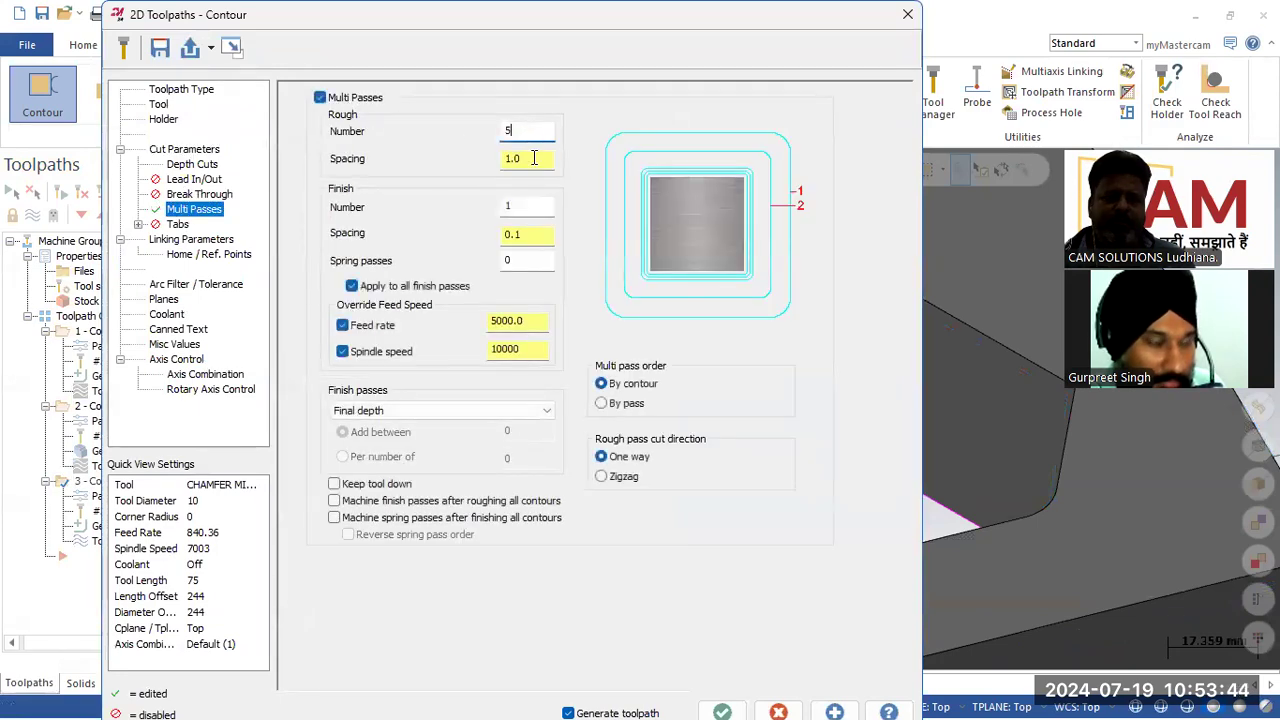
left_click(722, 712)
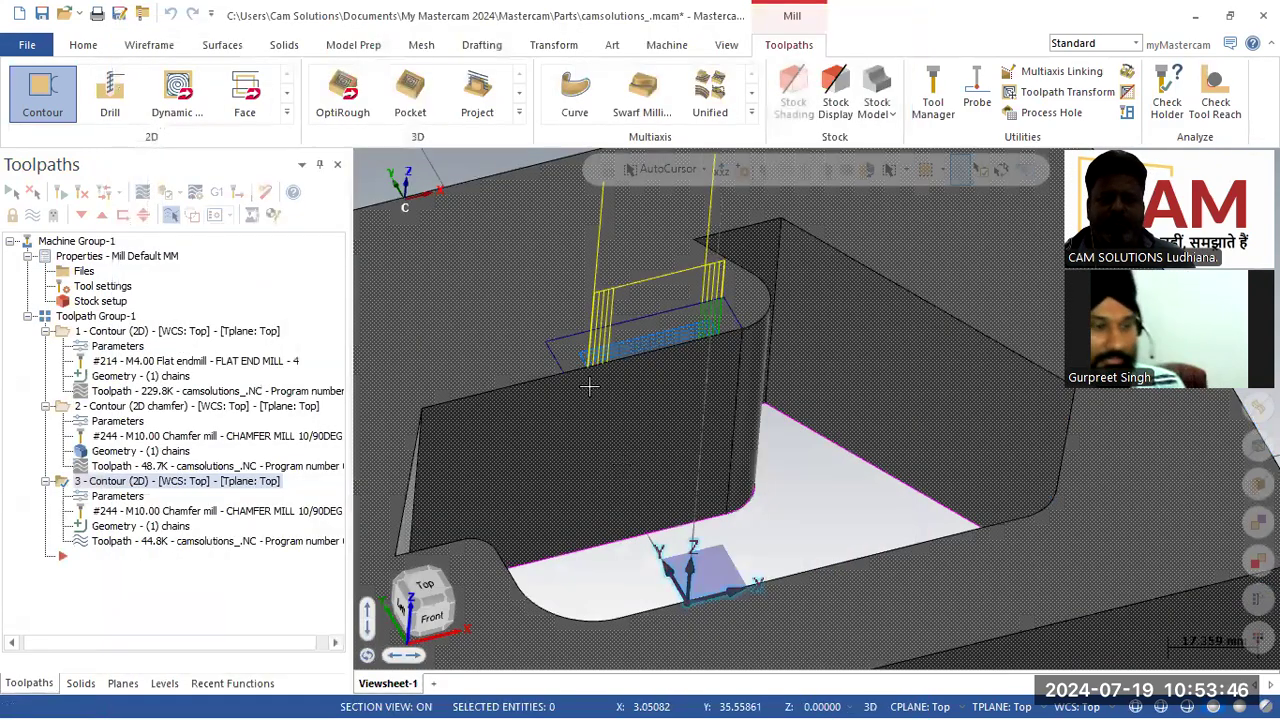
Step: Turn on Keep tool down for the new toolpath's multi passes and regenerate it
scroll(589, 386, "up", 3)
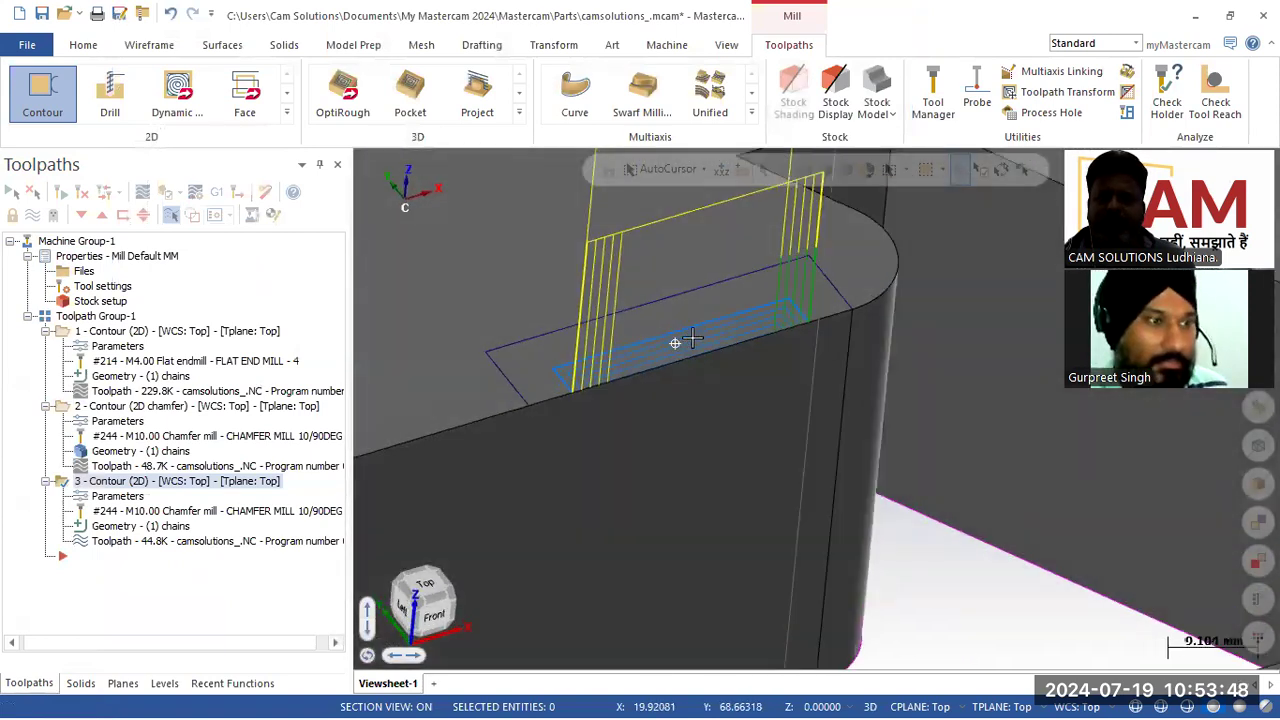
middle_click_drag(692, 338, 702, 335)
left_click(128, 499)
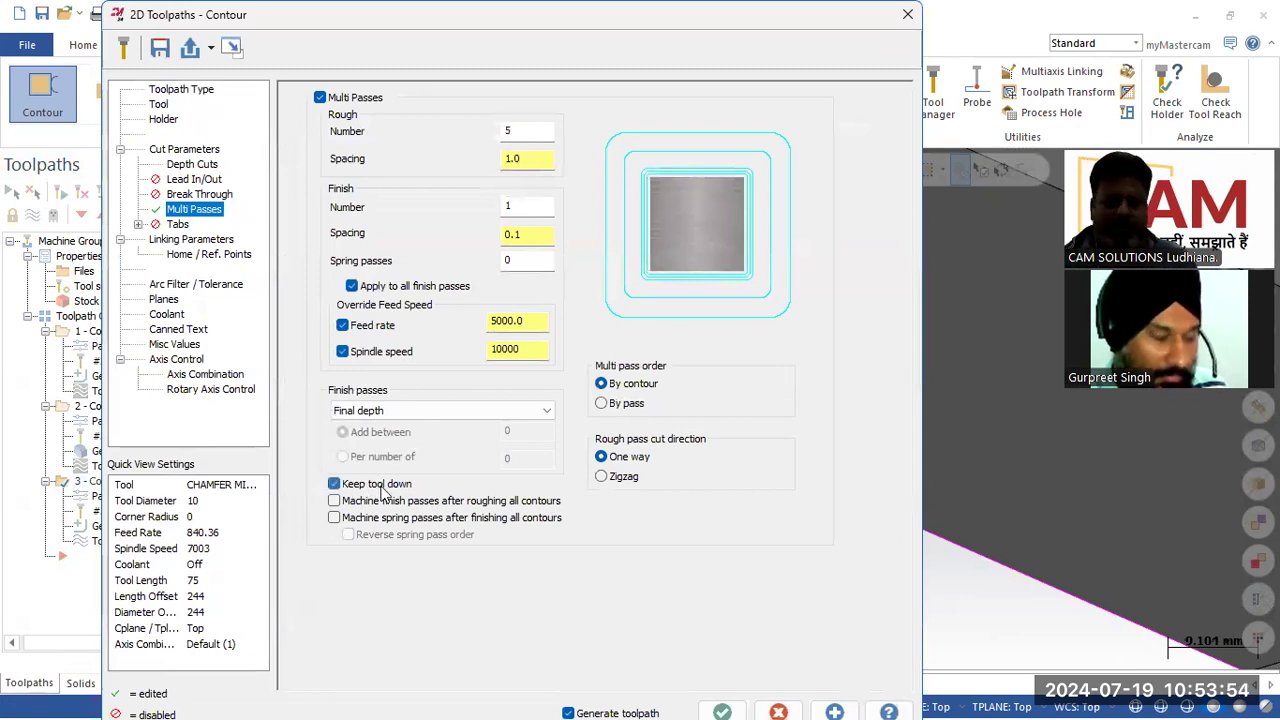
left_click(720, 706)
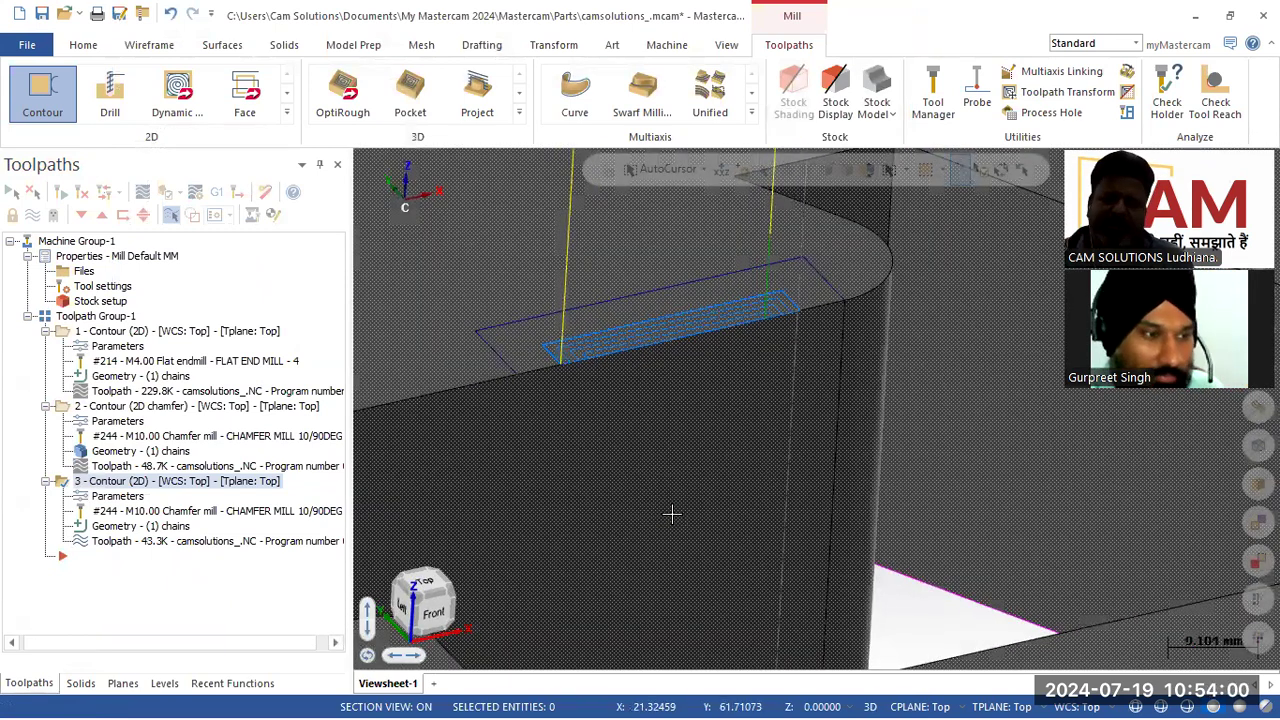
Step: Set the new toolpath's linking depth to 45 and accept the changes
left_click(117, 496)
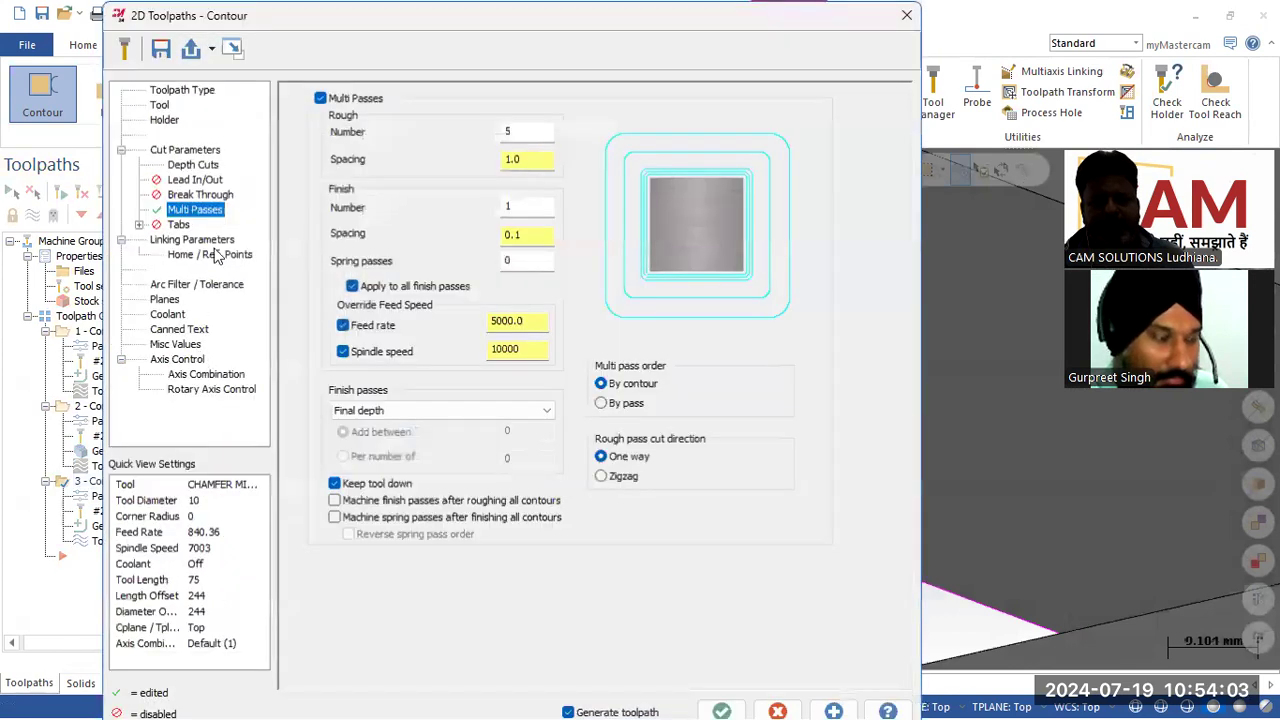
left_click(195, 240)
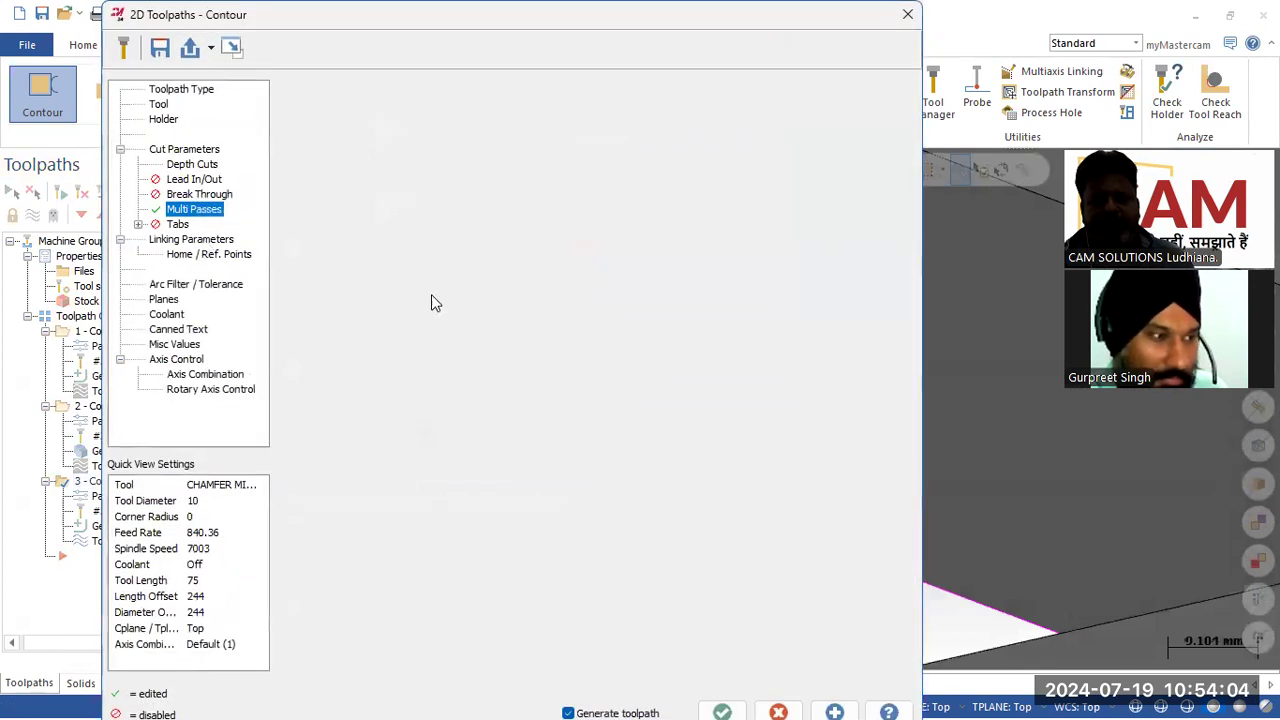
double_click(615, 469)
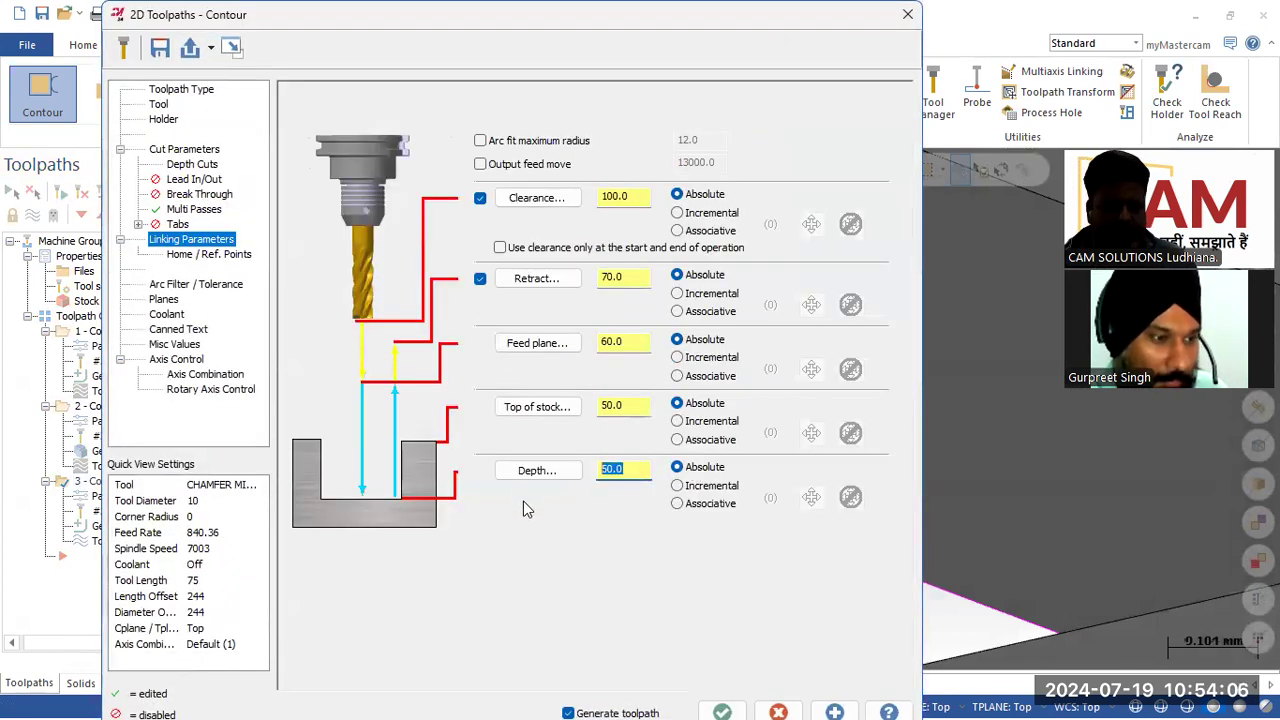
type("-5")
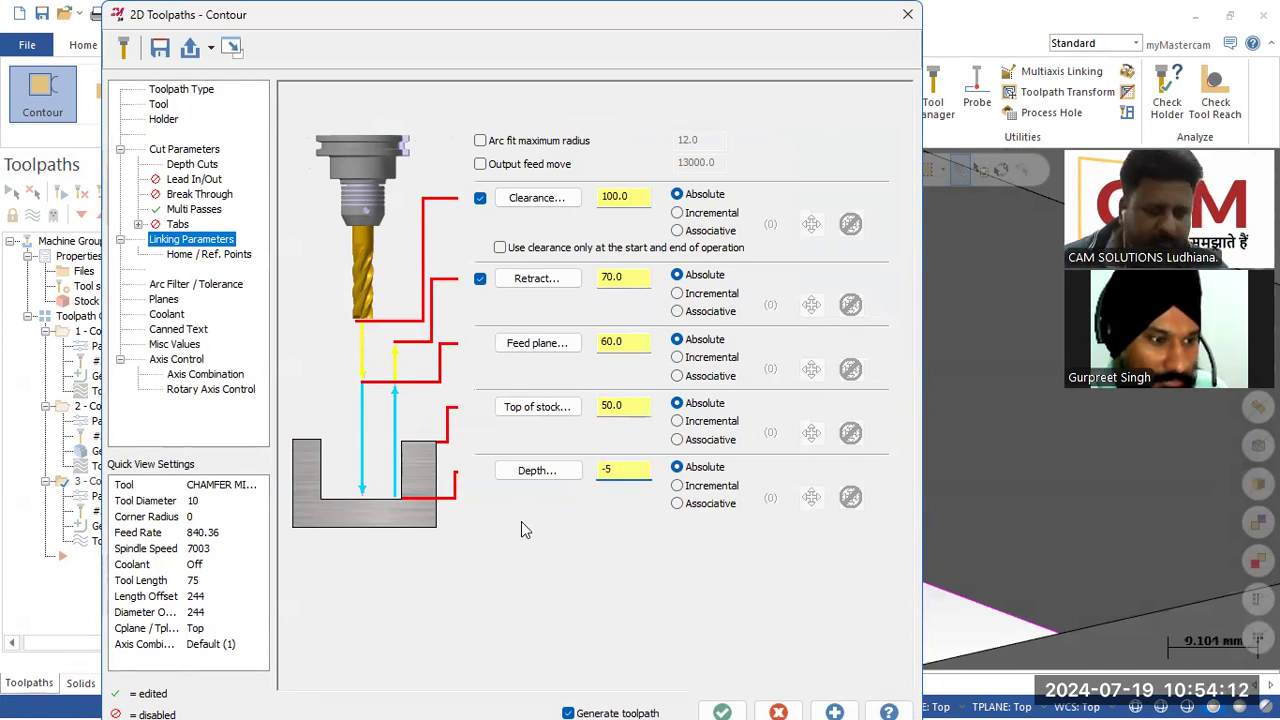
key("BackSpace")
type("5")
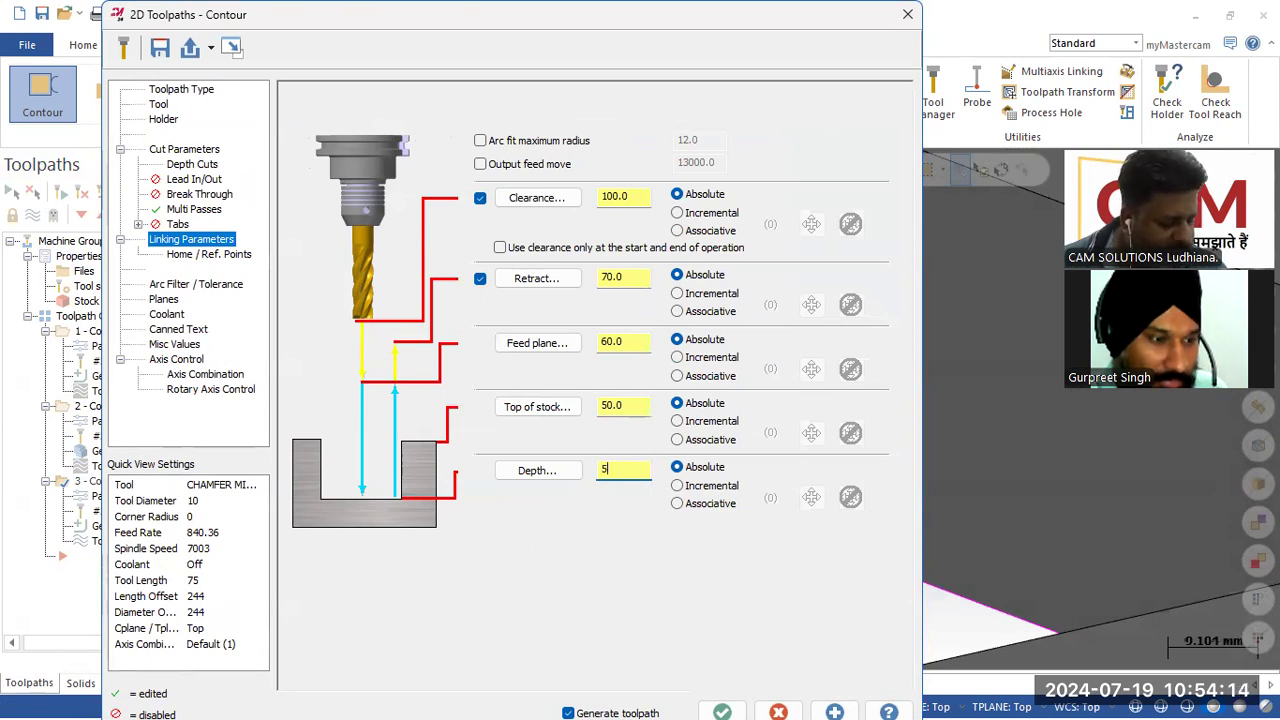
key("BackSpace")
type("45.0")
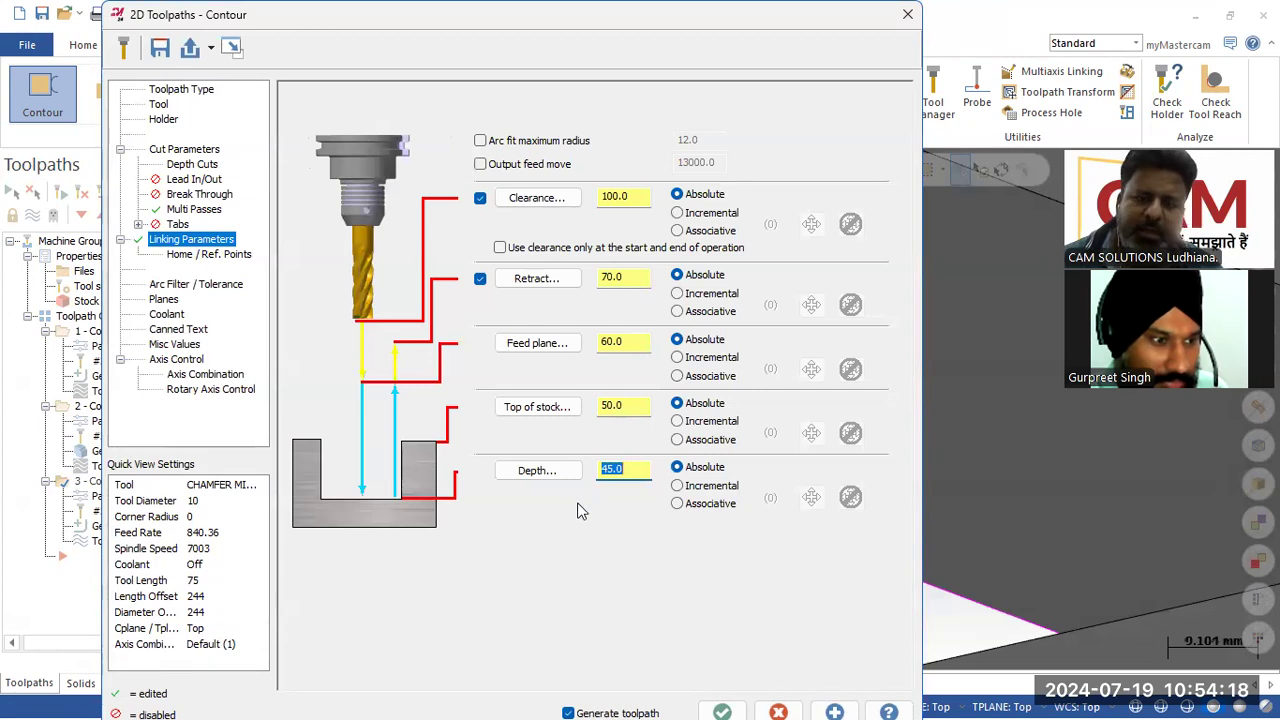
left_click(193, 165)
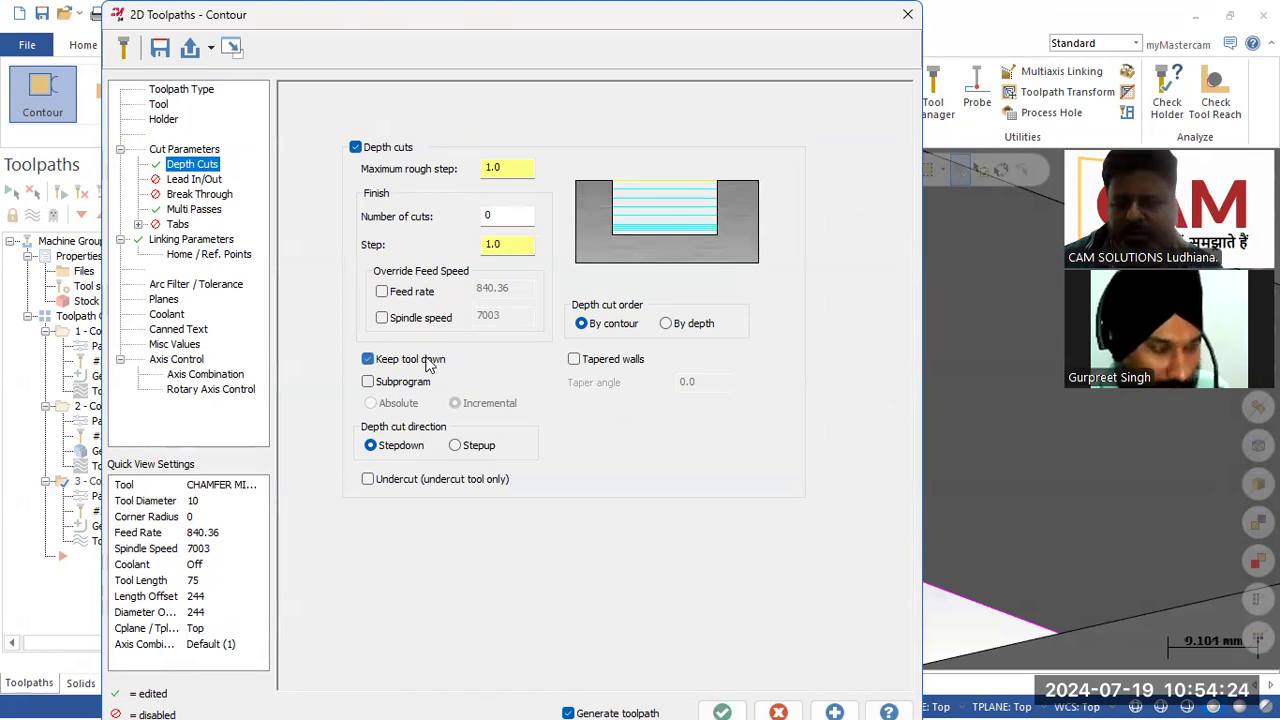
left_click(722, 710)
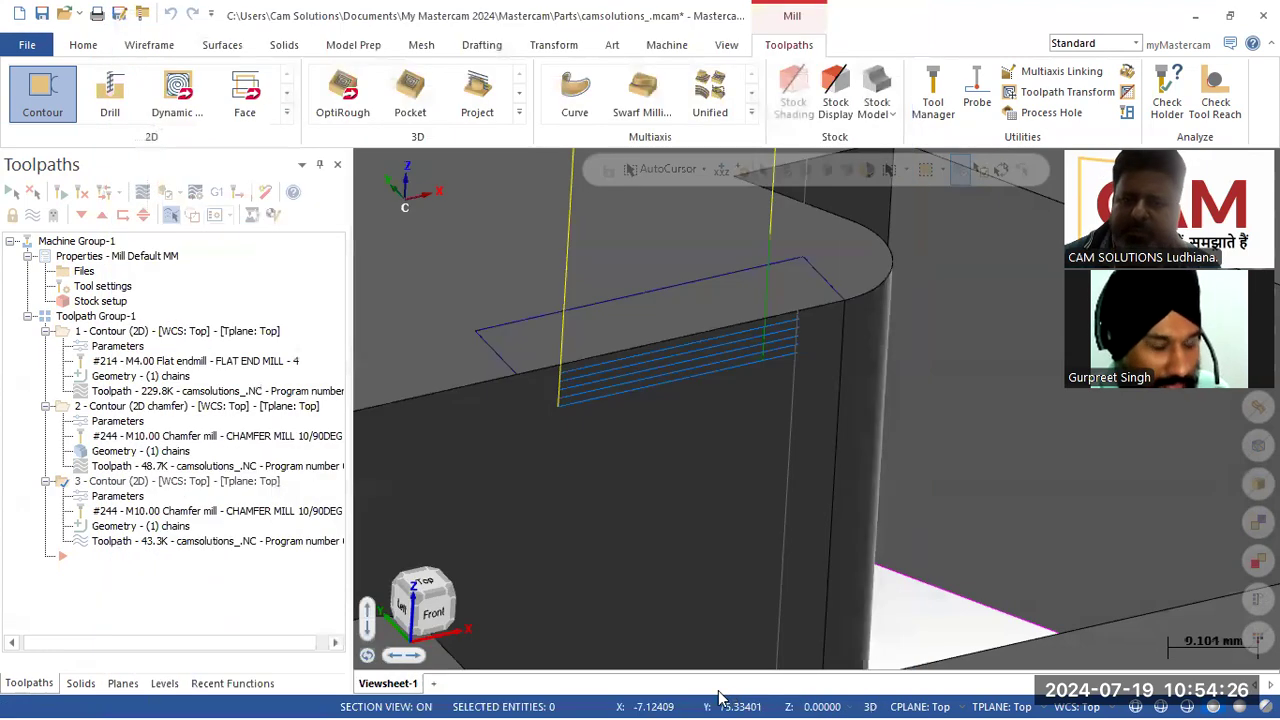
Step: Turn off the section view and review the new toolpath's contour type, depth cuts and linking parameters
left_click(1136, 706)
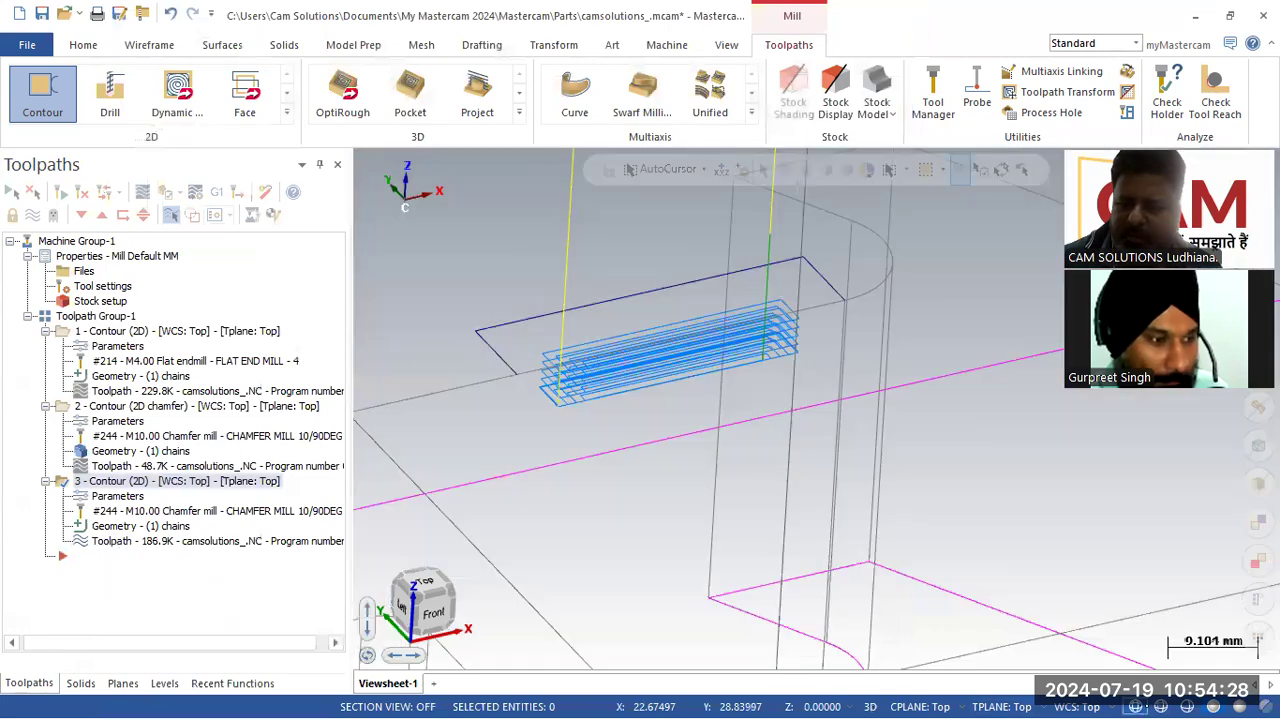
mouse_move(829, 511)
middle_mouse_down()
mouse_move(880, 547)
mouse_move(874, 576)
mouse_move(846, 520)
mouse_move(771, 521)
middle_mouse_up()
left_click(117, 496)
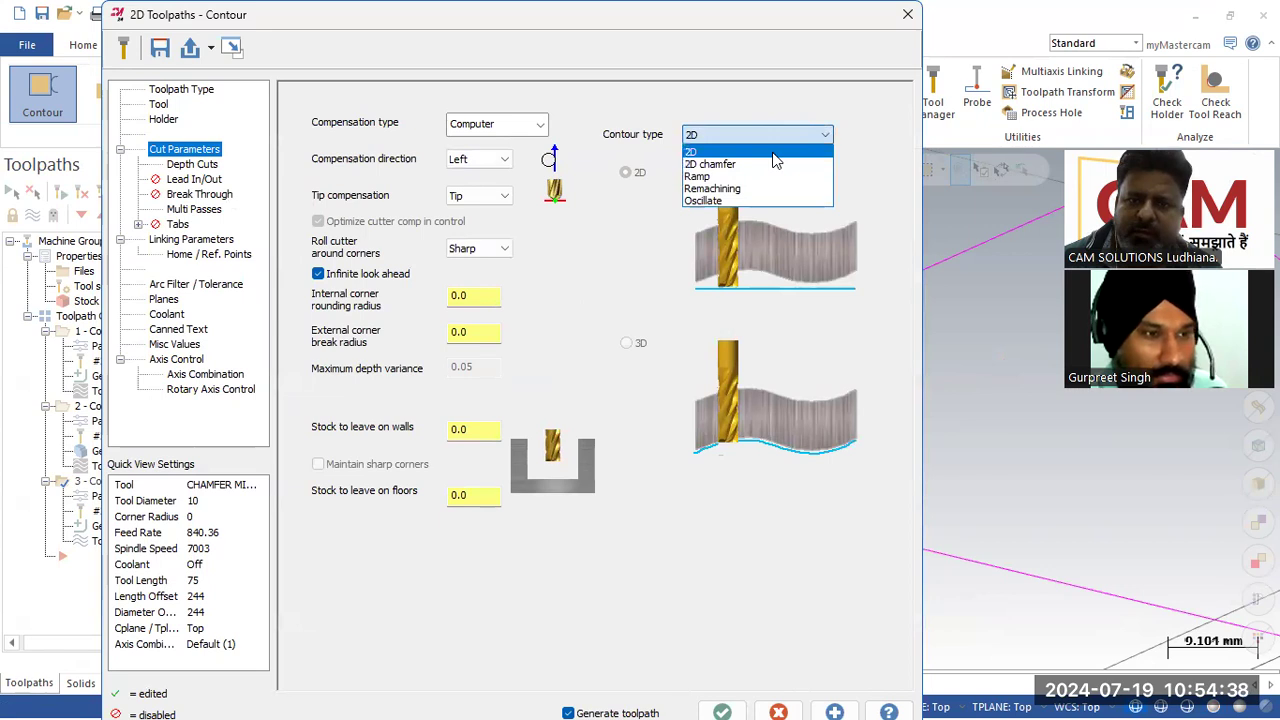
left_click(773, 153)
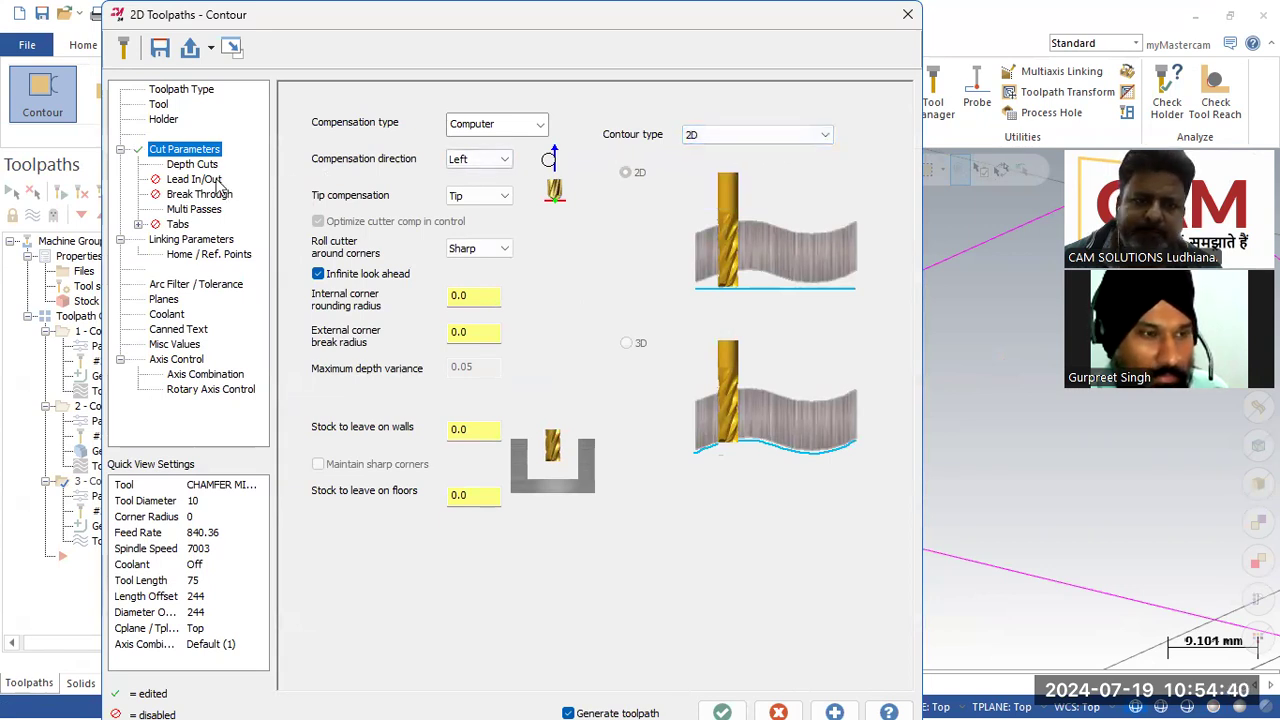
left_click(192, 164)
left_click(191, 240)
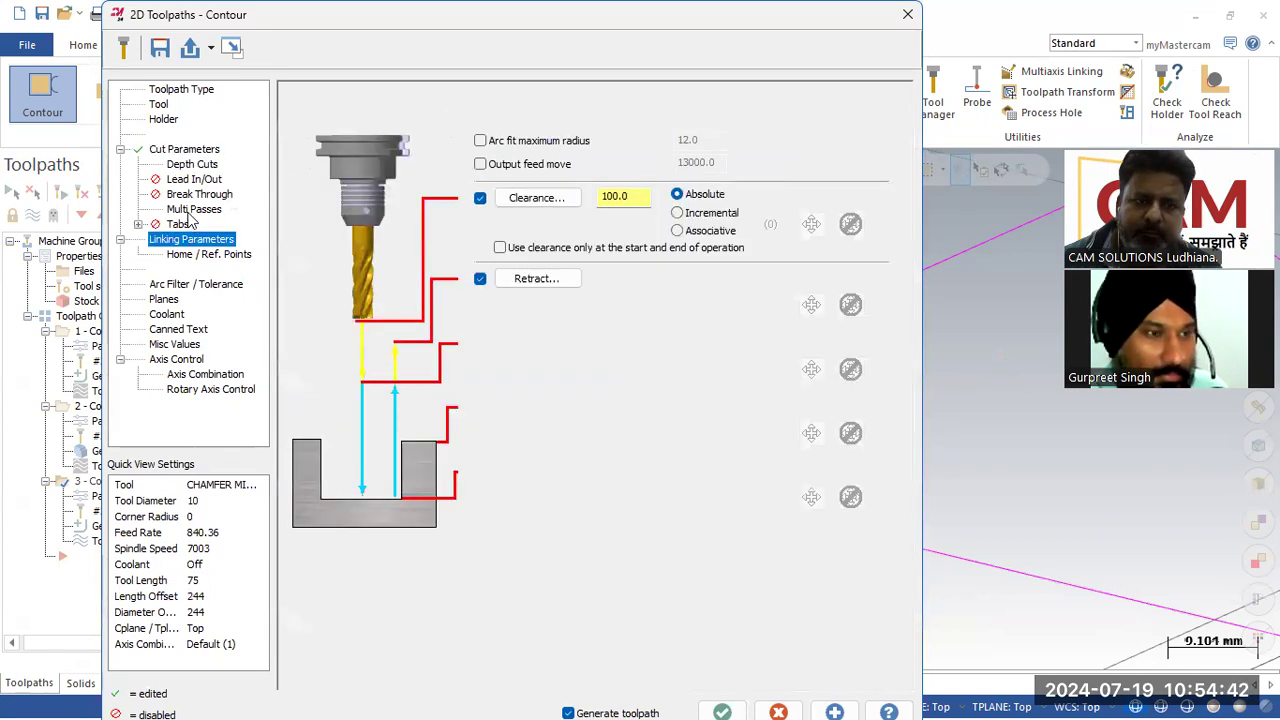
left_click(190, 166)
left_click(188, 150)
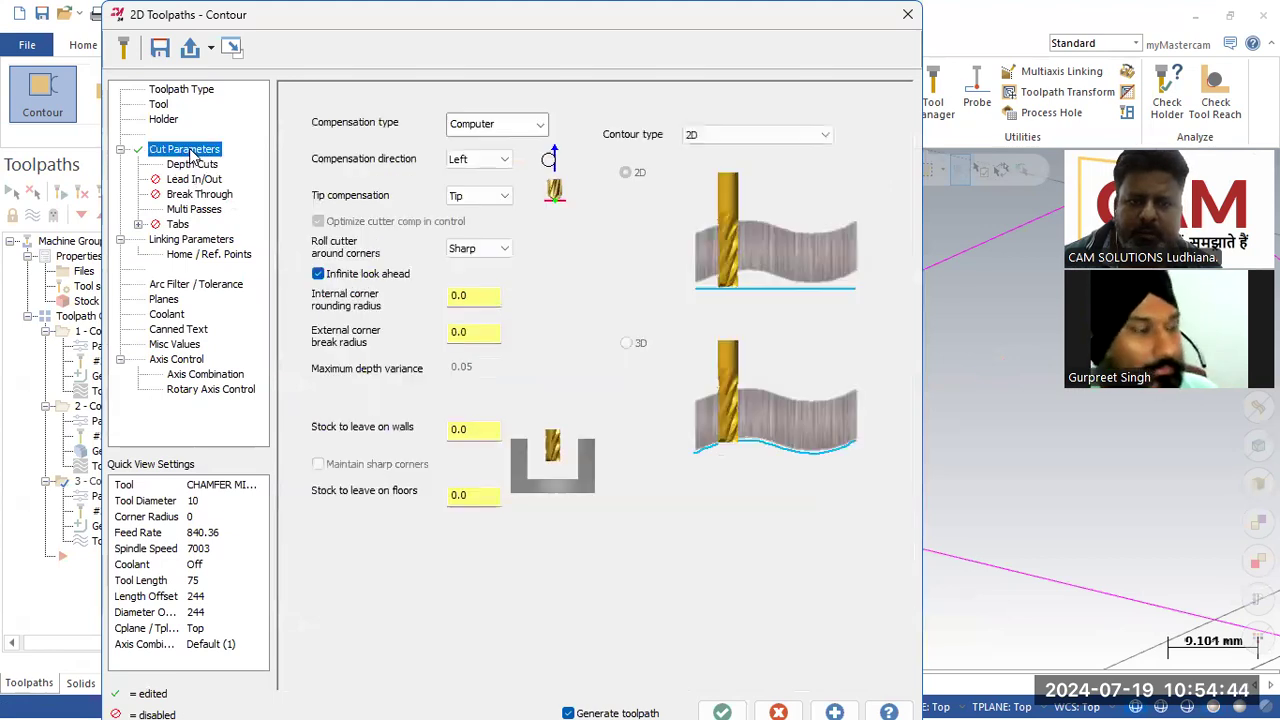
left_click(722, 711)
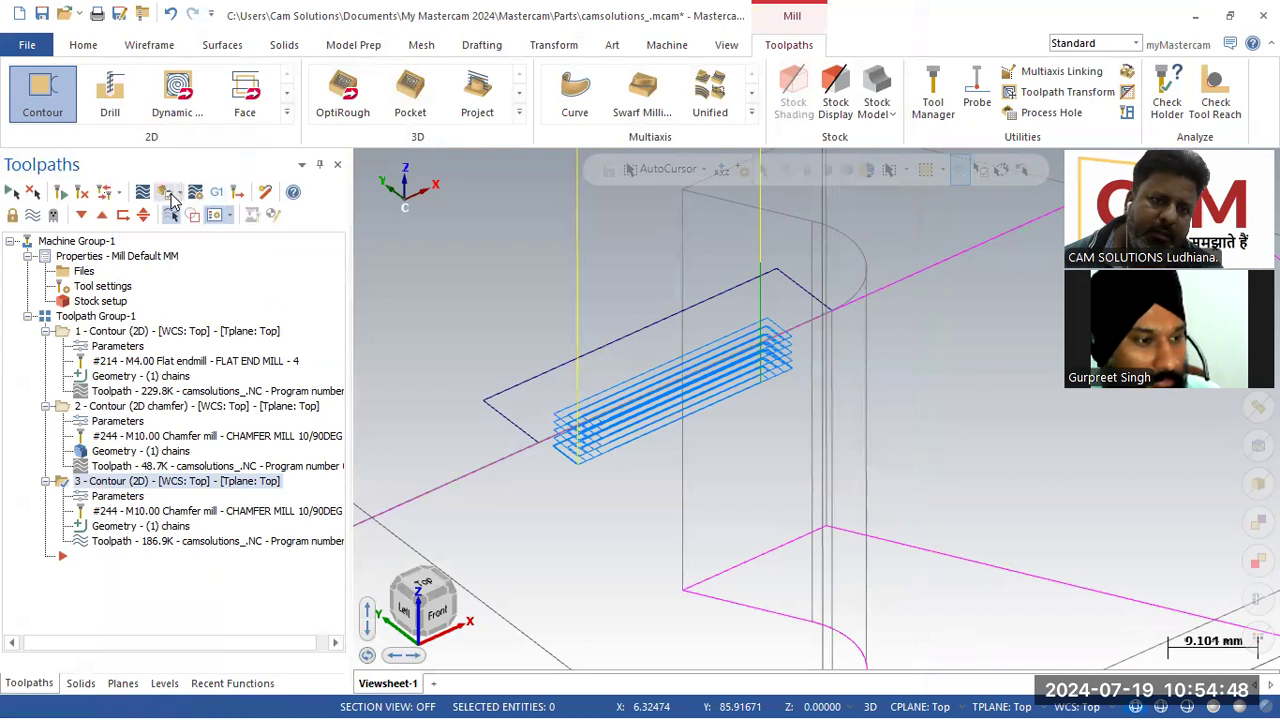
Step: Verify the toolpaths in the simulator and play the simulation
left_click(165, 195)
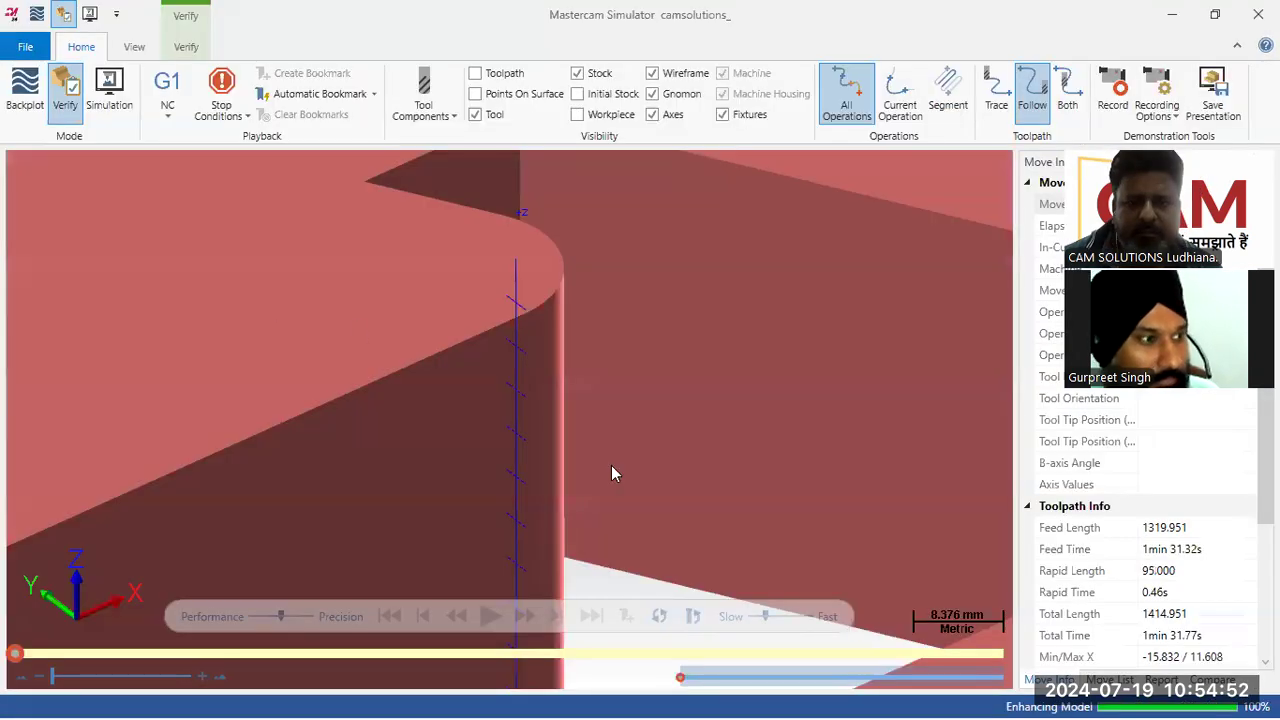
scroll(636, 465, "down", 4)
scroll(632, 496, "up", 1)
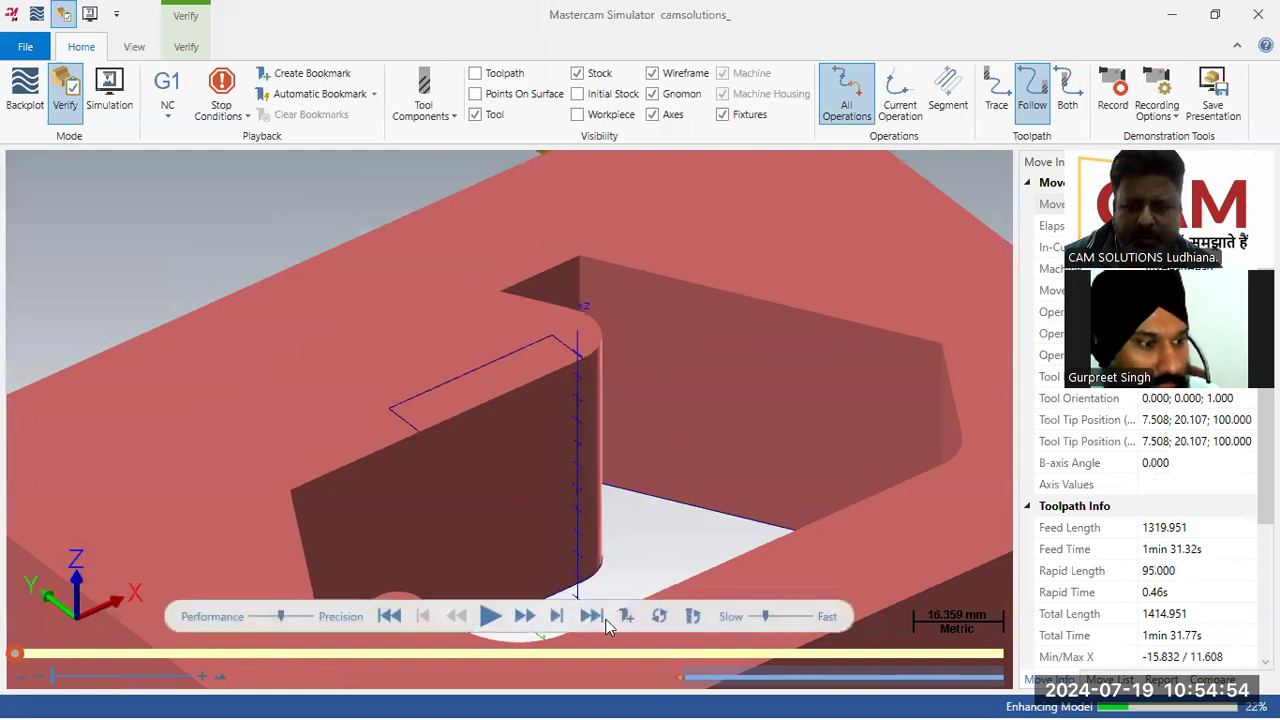
left_click(491, 617)
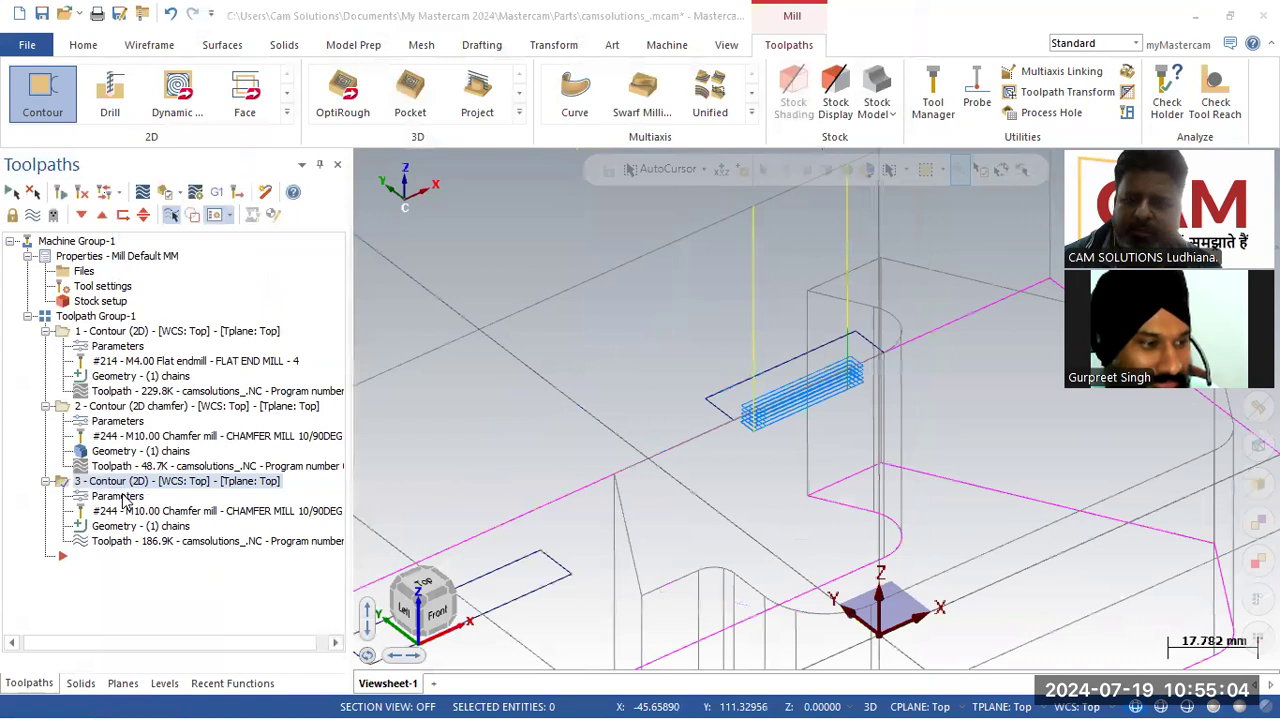
Step: Change the third contour toolpath's tool to the 4 mm FLAT END MILL - 4 (#214) and accept the change
left_click(118, 497)
left_click(159, 106)
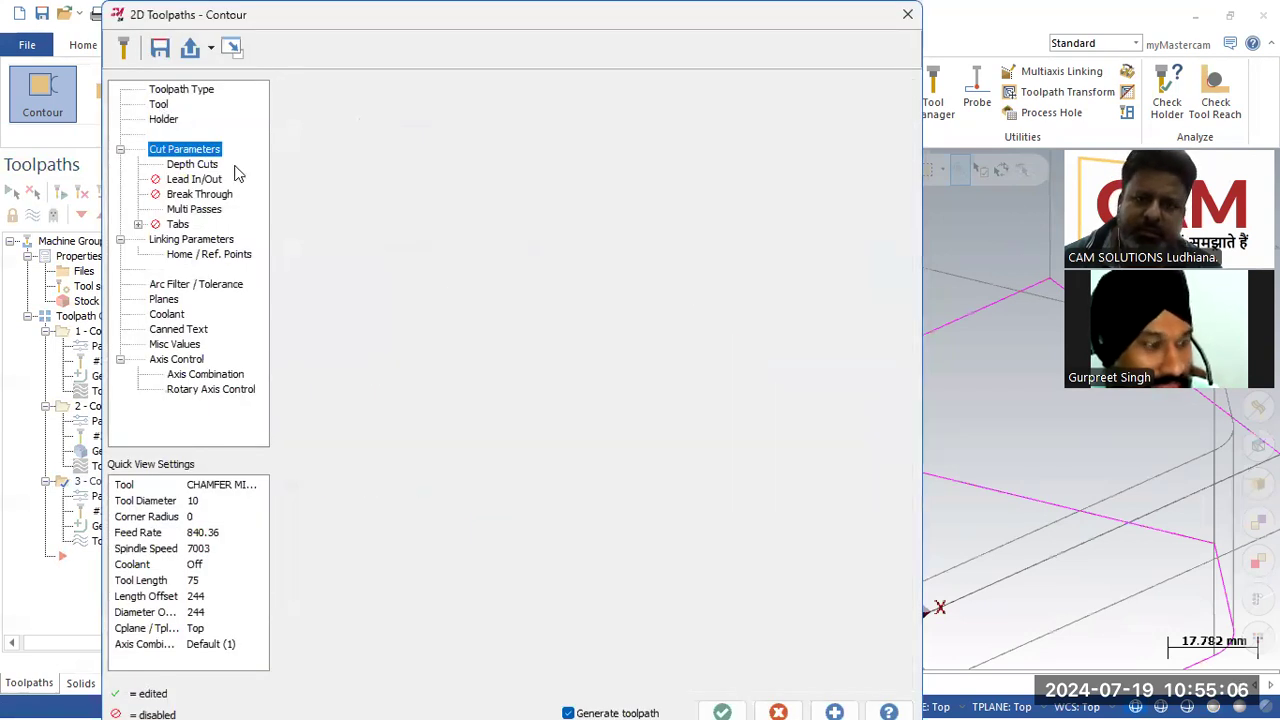
left_click(495, 118)
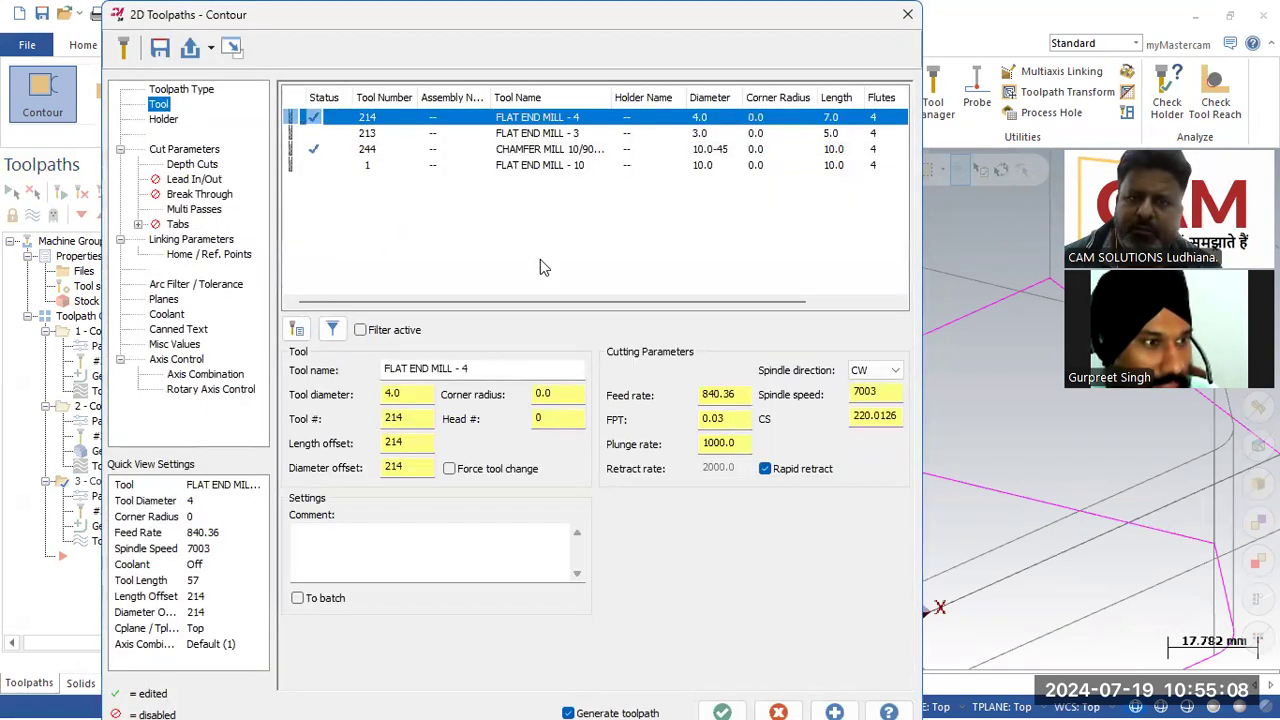
left_click(541, 134)
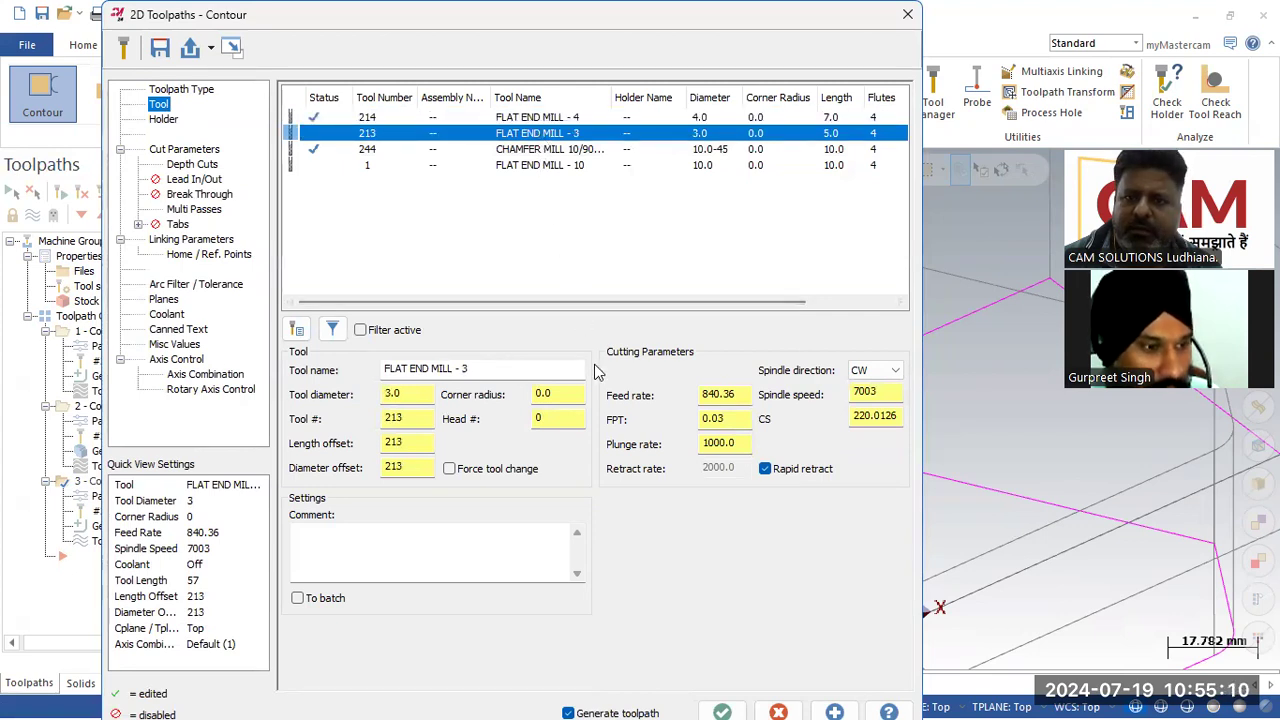
left_click(563, 167)
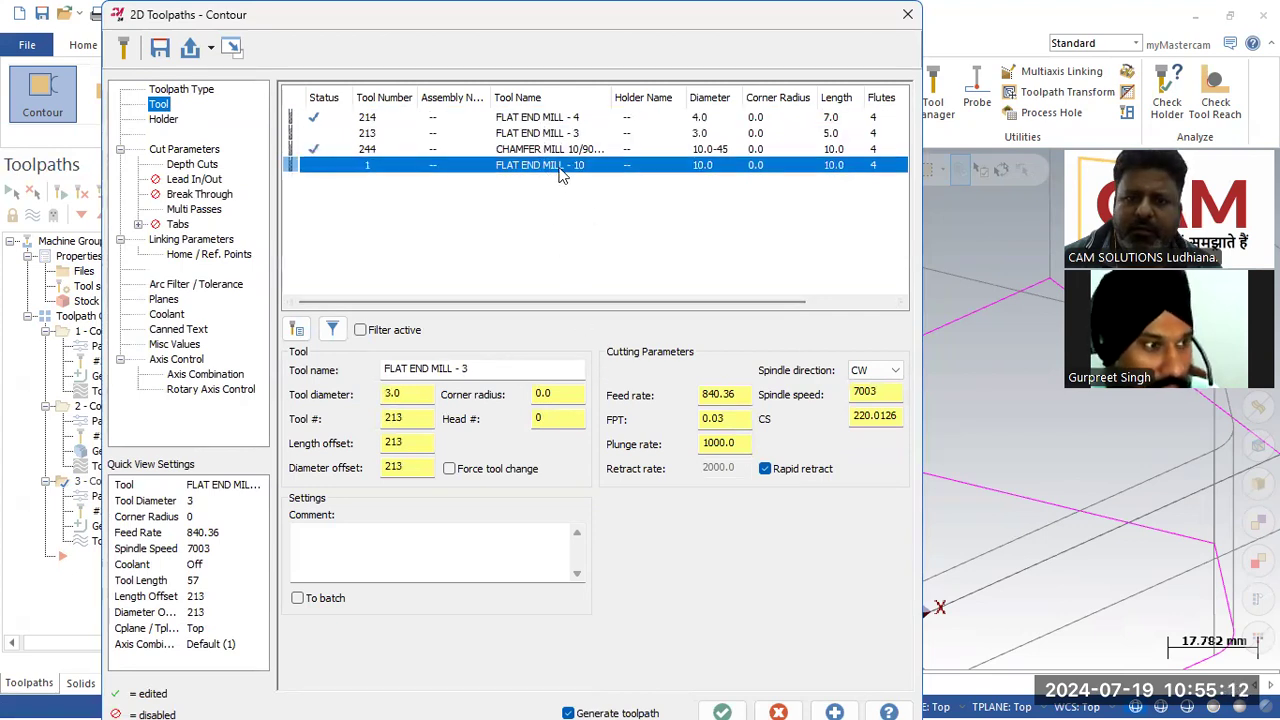
left_click(561, 121)
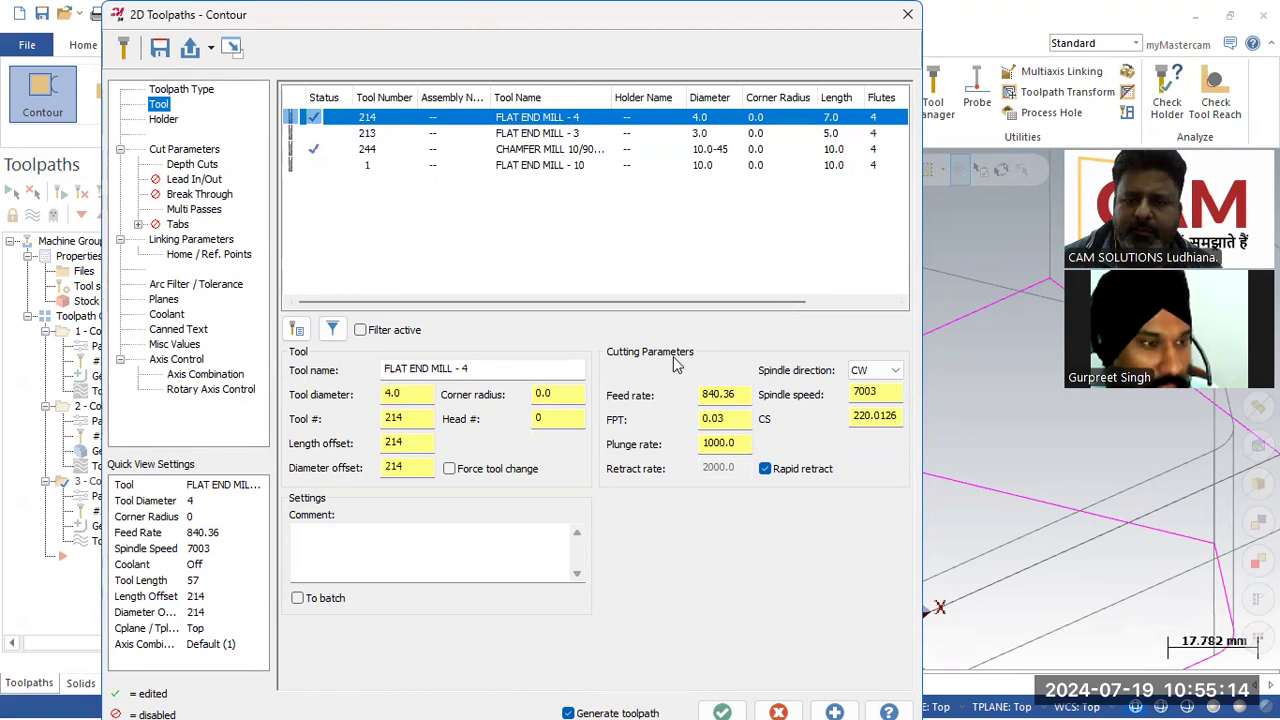
left_click(722, 711)
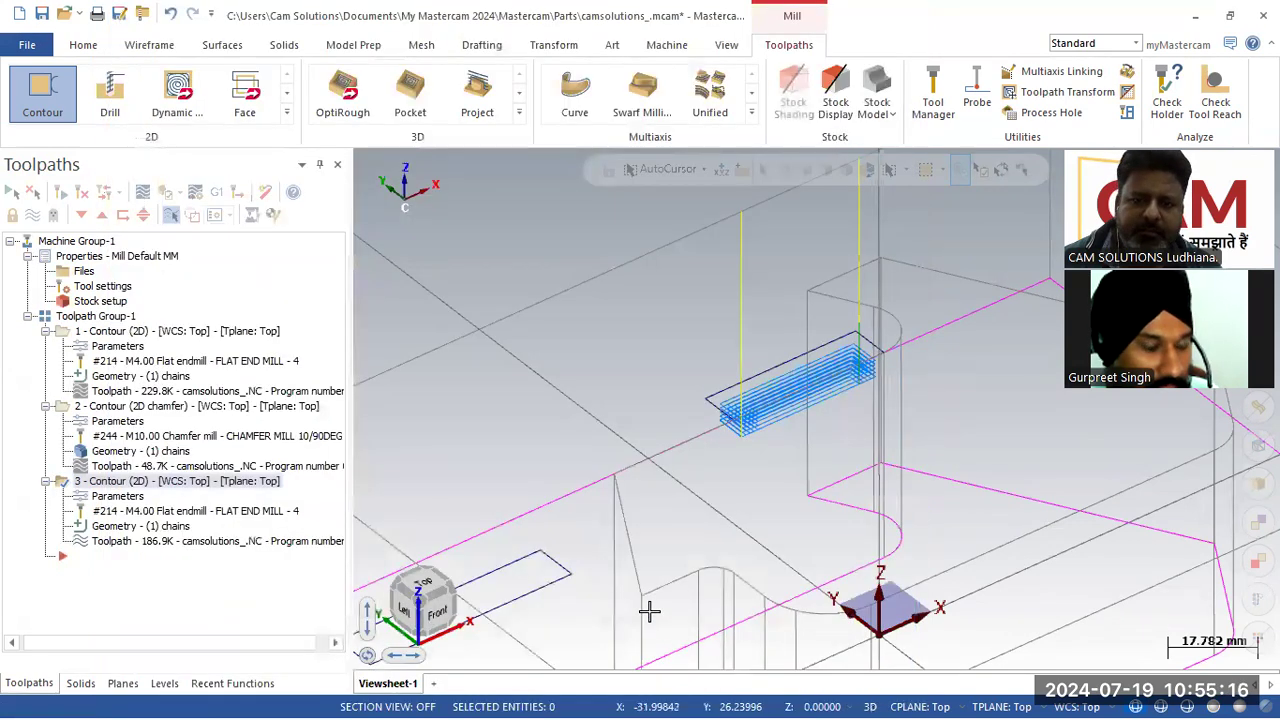
Step: Re-verify all toolpaths in the simulator, play the simulation through, and close the simulator
left_click(165, 193)
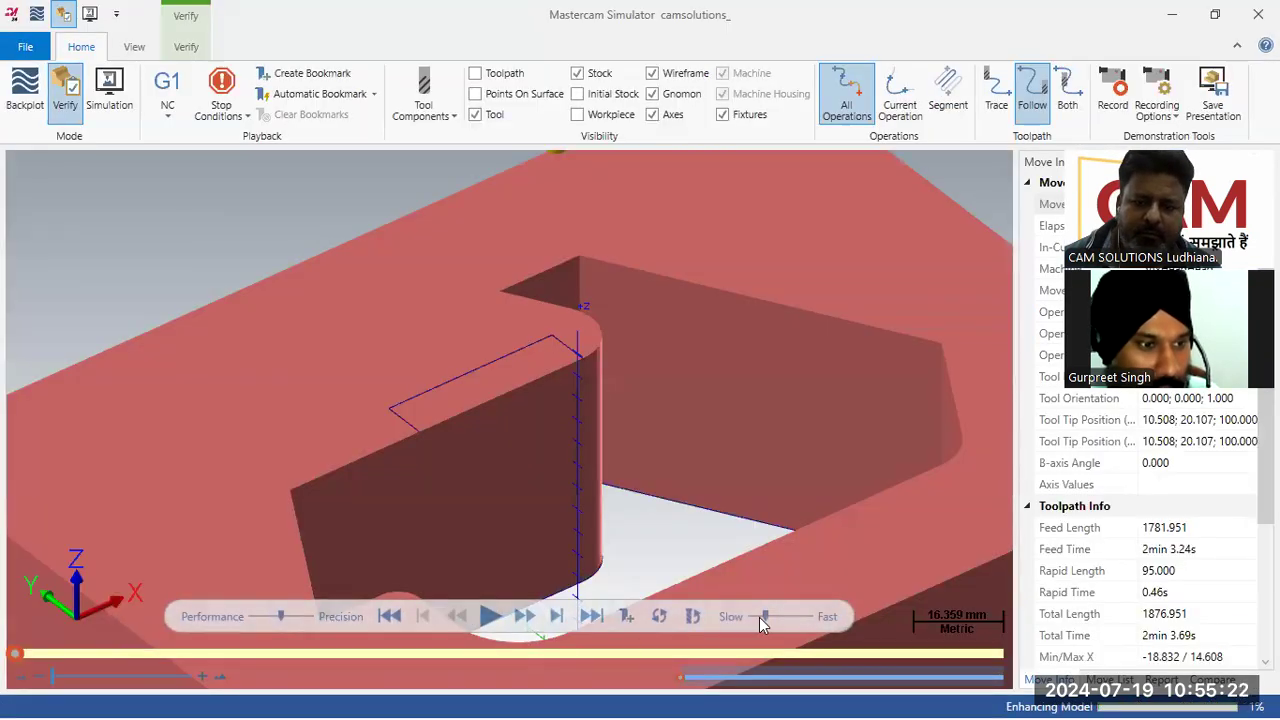
left_click(758, 617)
left_click(491, 618)
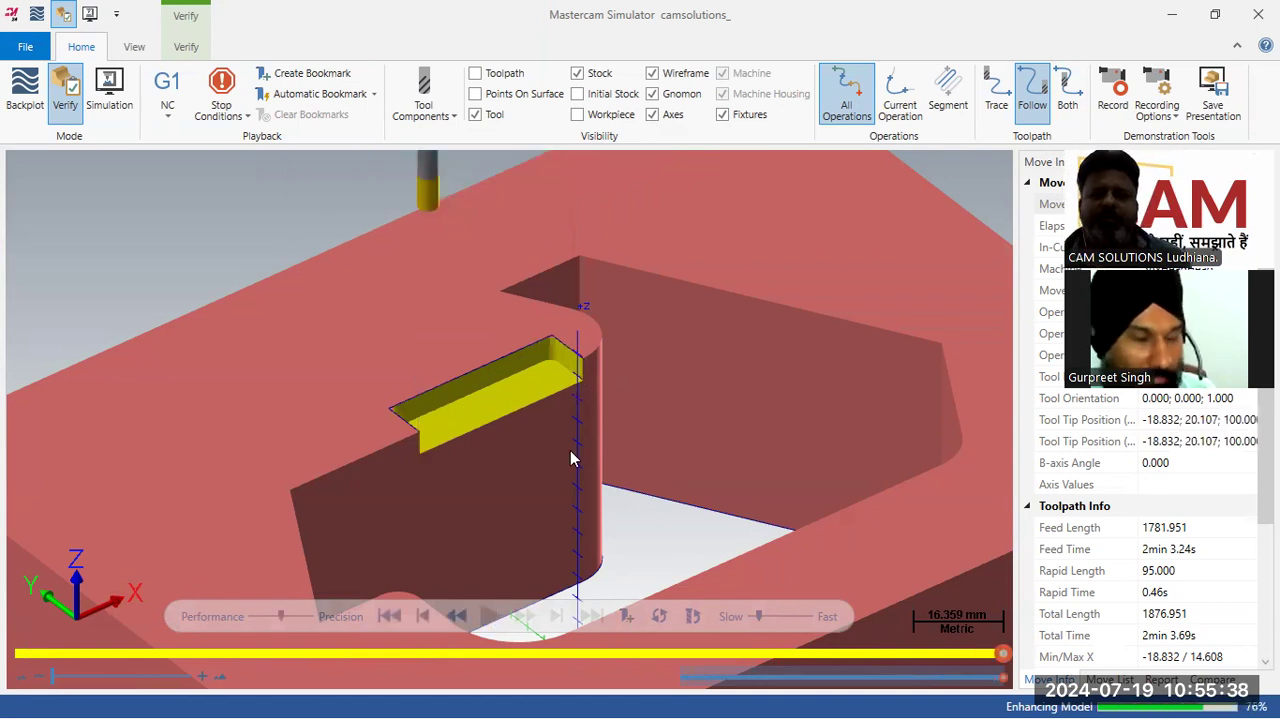
scroll(571, 457, "down", 2)
scroll(414, 357, "down", 2)
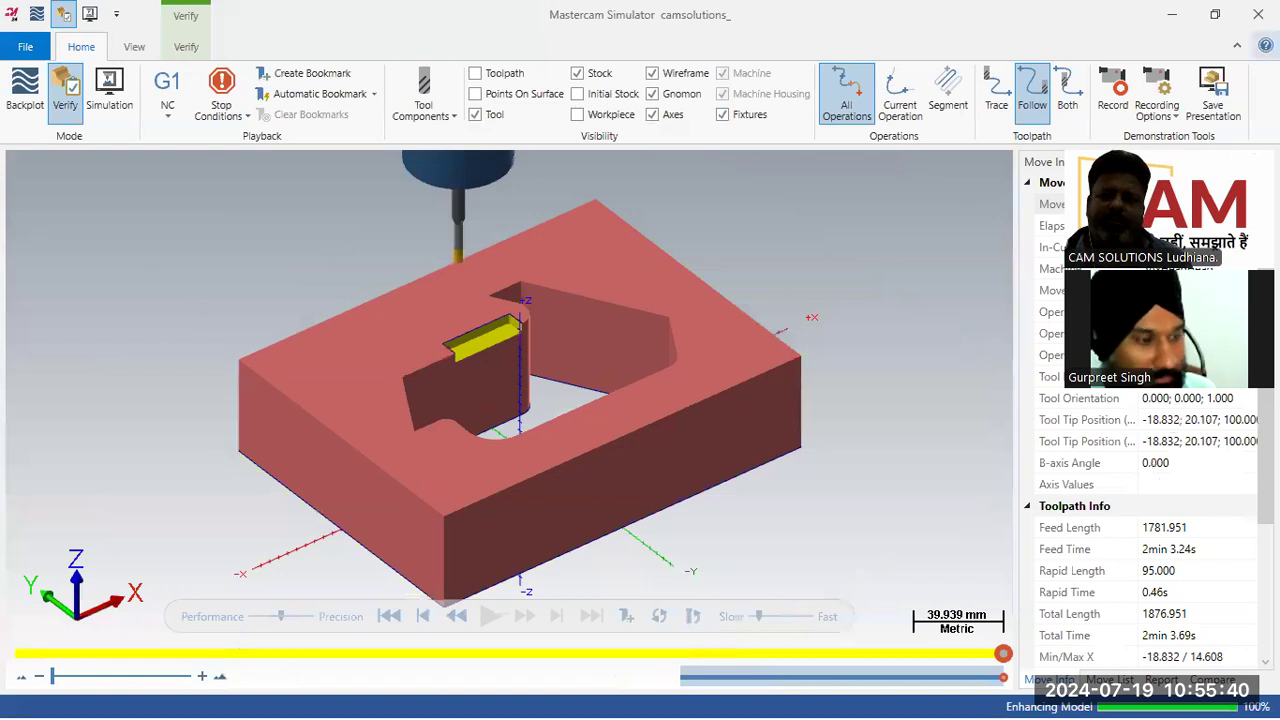
left_click(1258, 14)
Step: Switch the graphics to a shaded display and rotate the model to inspect the new toolpath on the solid
scroll(558, 452, "down", 1)
scroll(948, 314, "up", 4)
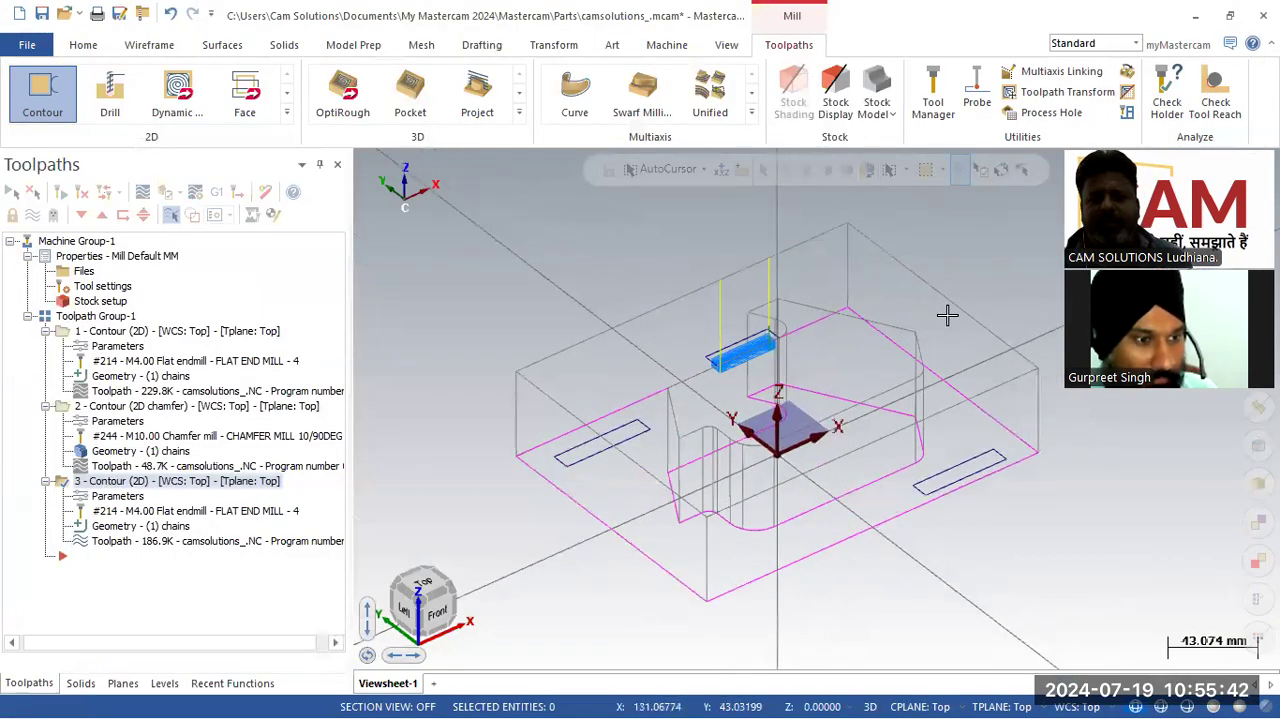
mouse_move(871, 362)
middle_mouse_down()
mouse_move(873, 345)
mouse_move(903, 354)
mouse_move(891, 337)
mouse_move(872, 345)
middle_mouse_up()
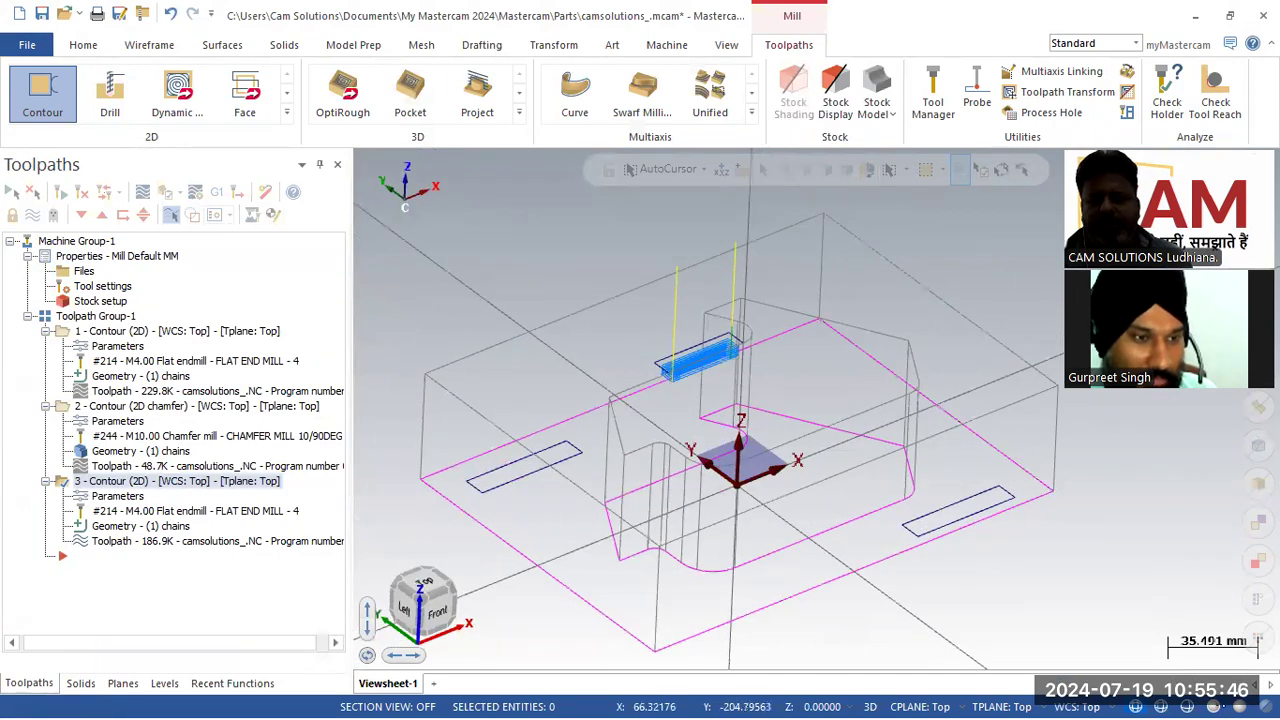
key("alt+s")
mouse_move(1049, 614)
middle_mouse_down()
mouse_move(766, 437)
mouse_move(1006, 437)
mouse_move(1138, 404)
mouse_move(851, 471)
mouse_move(786, 434)
mouse_move(815, 420)
mouse_move(822, 430)
middle_mouse_up()
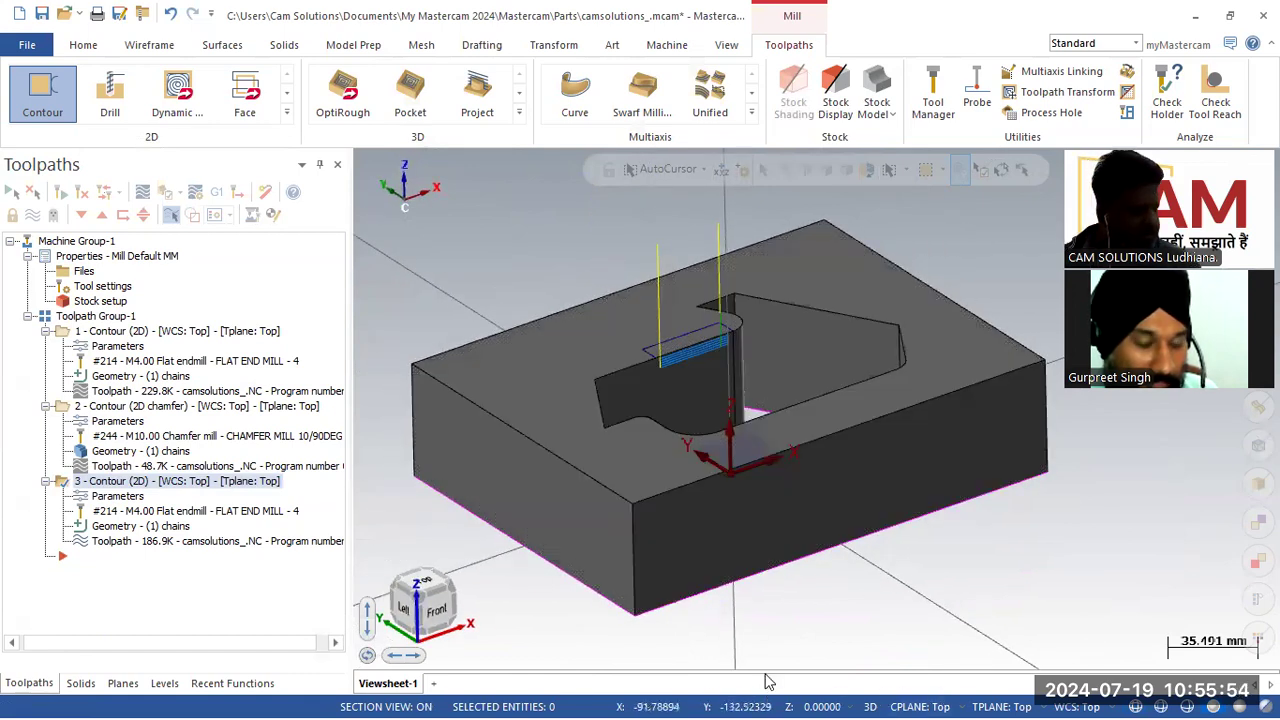
Step: Switch to WhatsApp and open the shared YouTube video link from an archived chat in the browser
key("super")
left_click(641, 697)
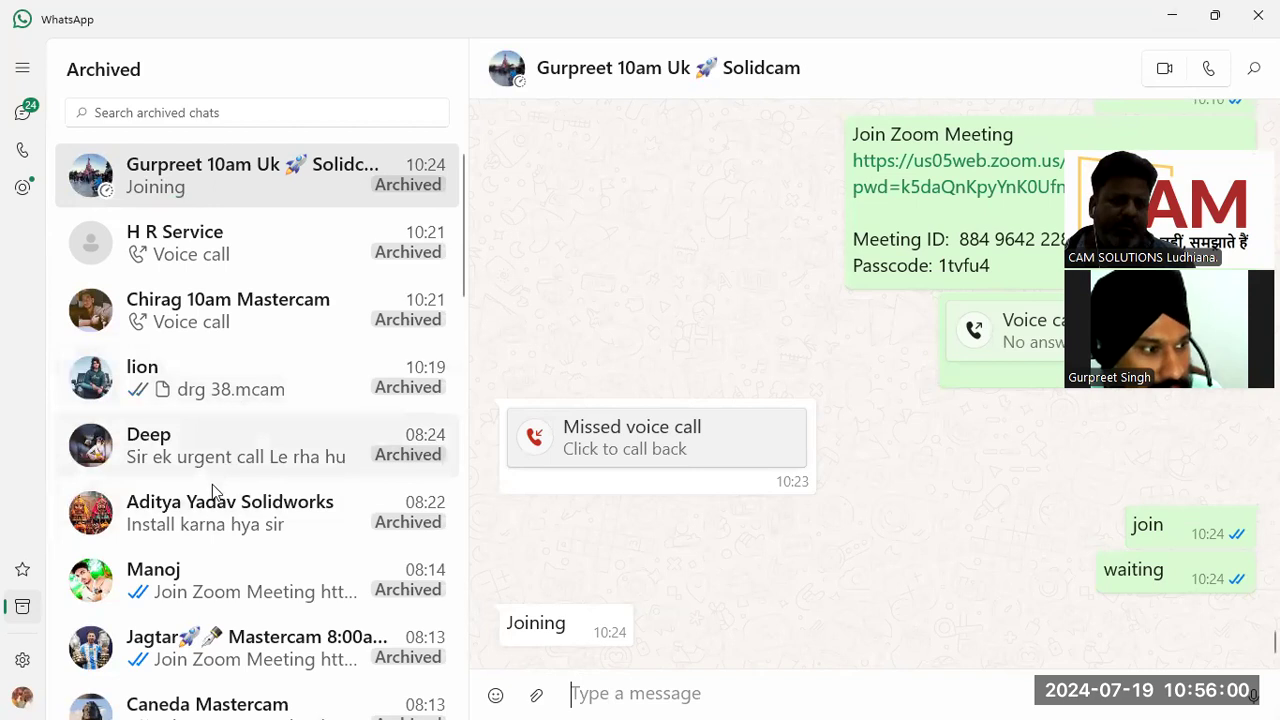
scroll(212, 484, "down", 1)
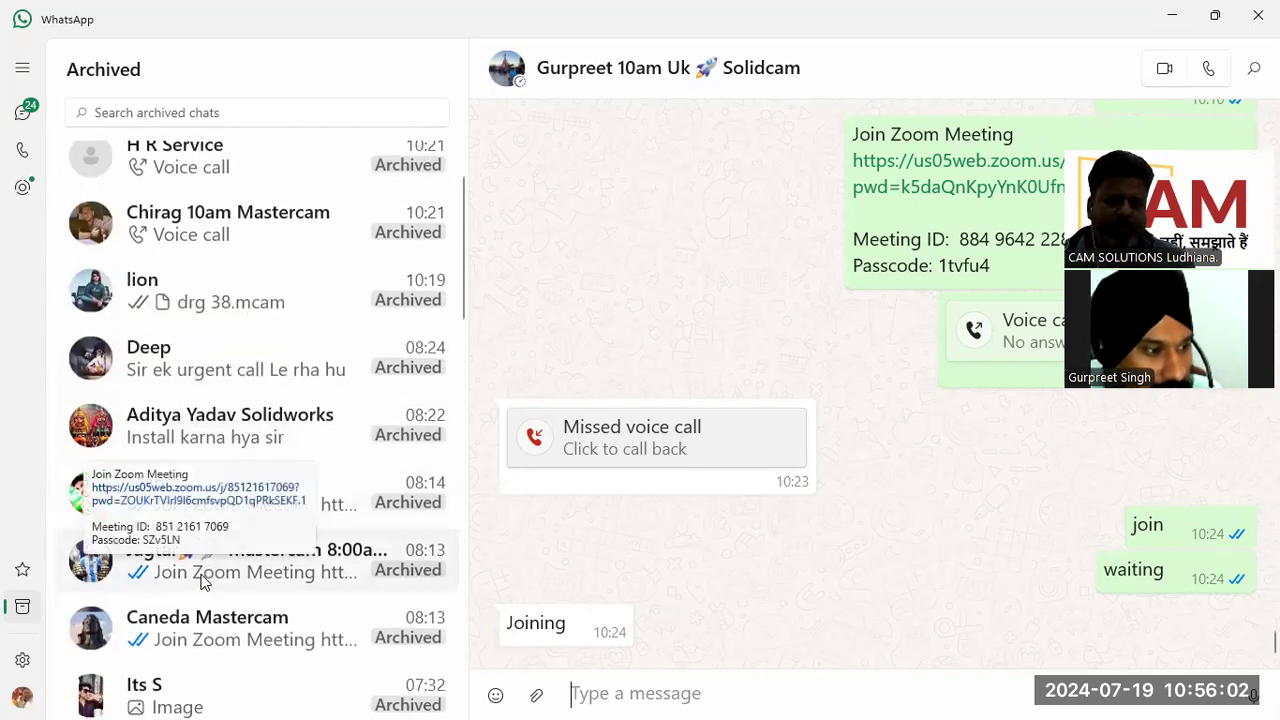
scroll(204, 590, "down", 1)
left_click(206, 549)
scroll(702, 509, "up", 10)
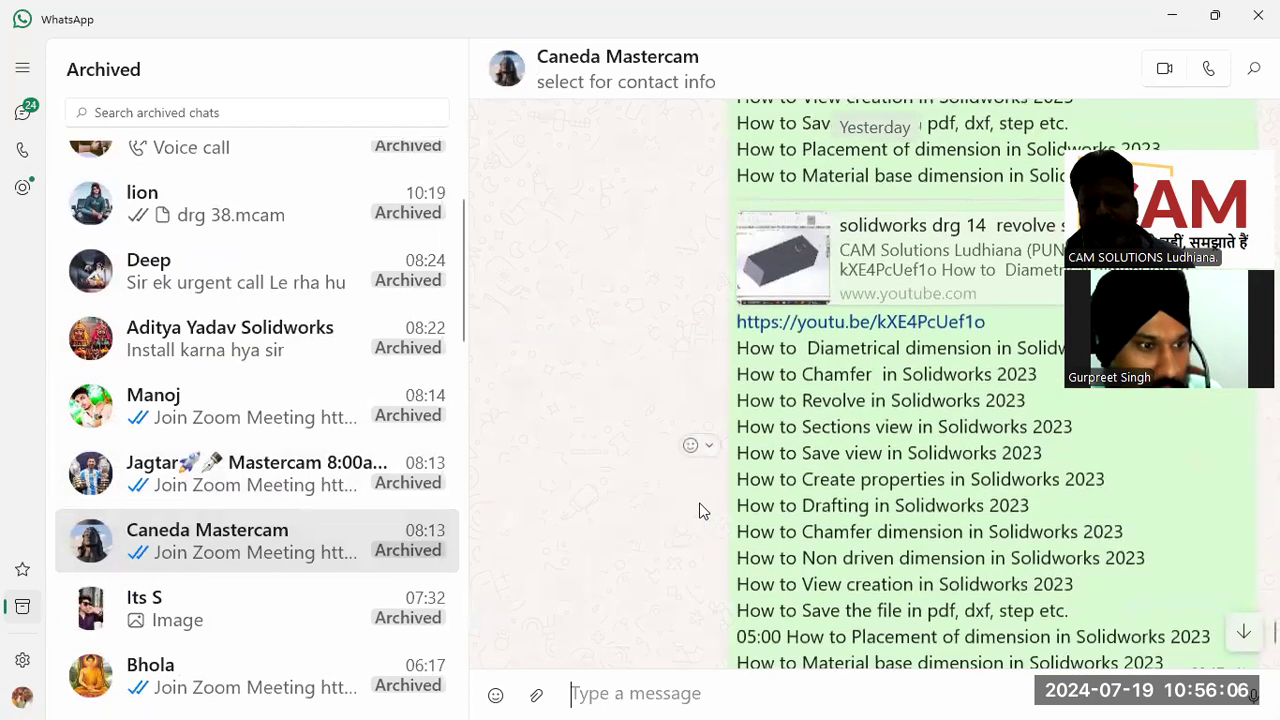
scroll(702, 509, "down", 1)
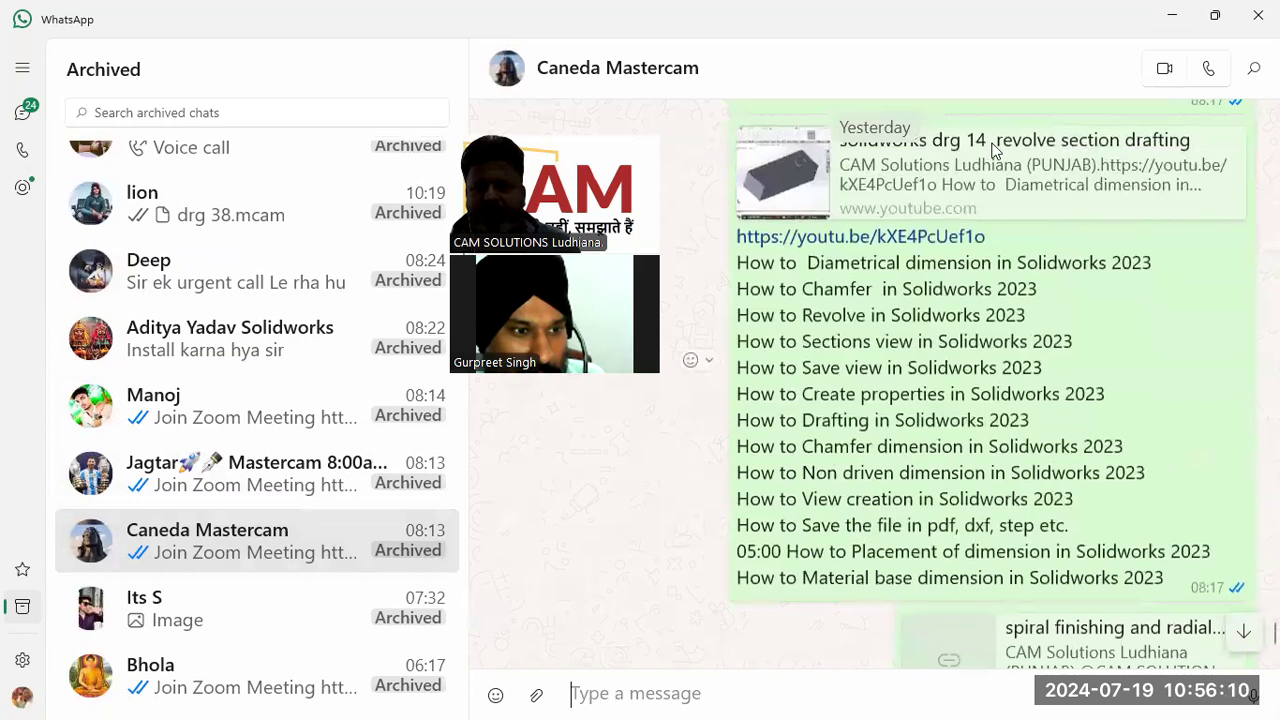
left_click(926, 144)
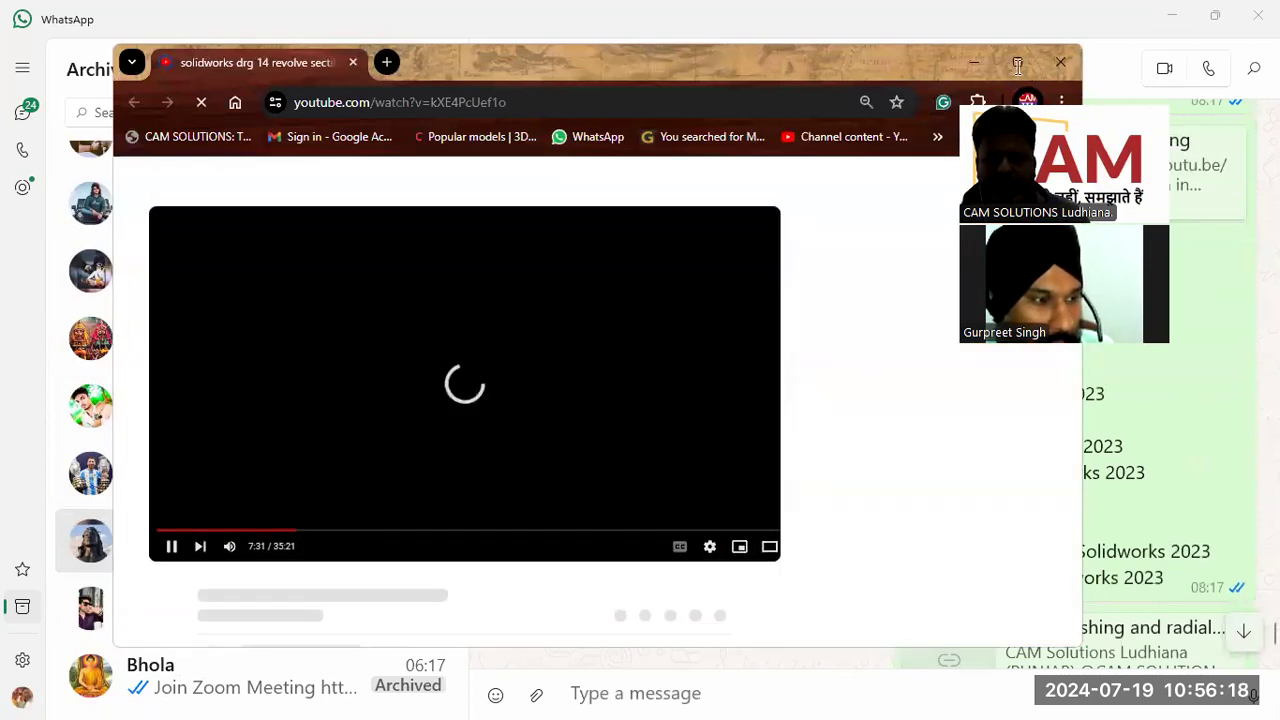
left_click(1017, 63)
Step: Seek the video to the segment showing the tungsten carbide density search
left_click(305, 503)
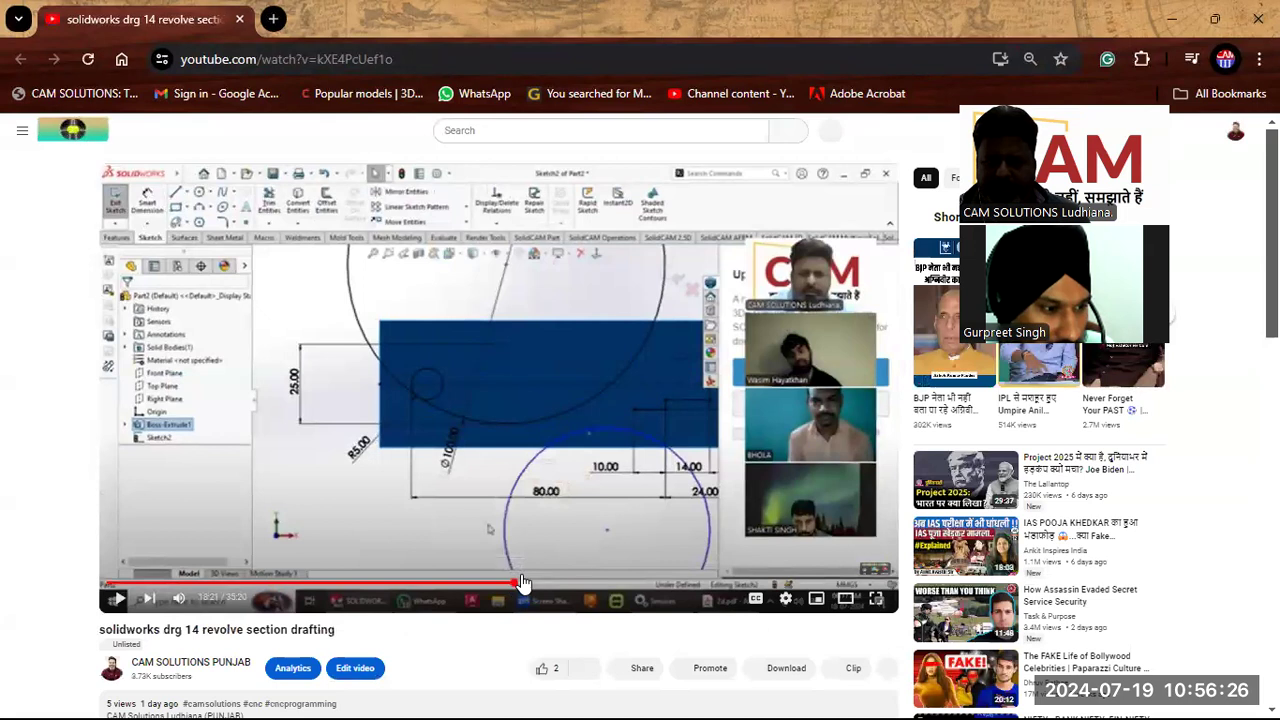
left_click(515, 583)
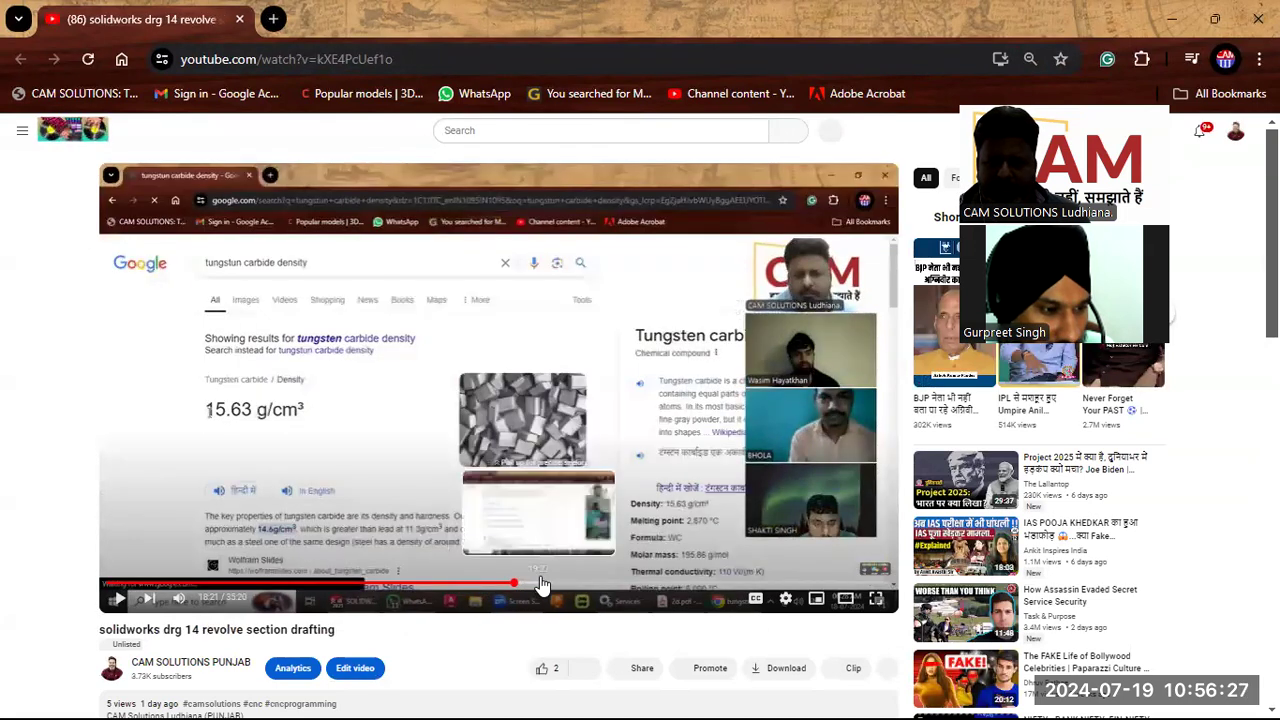
mouse_move(525, 583)
left_mouse_down()
mouse_move(545, 583)
mouse_move(514, 585)
left_mouse_up()
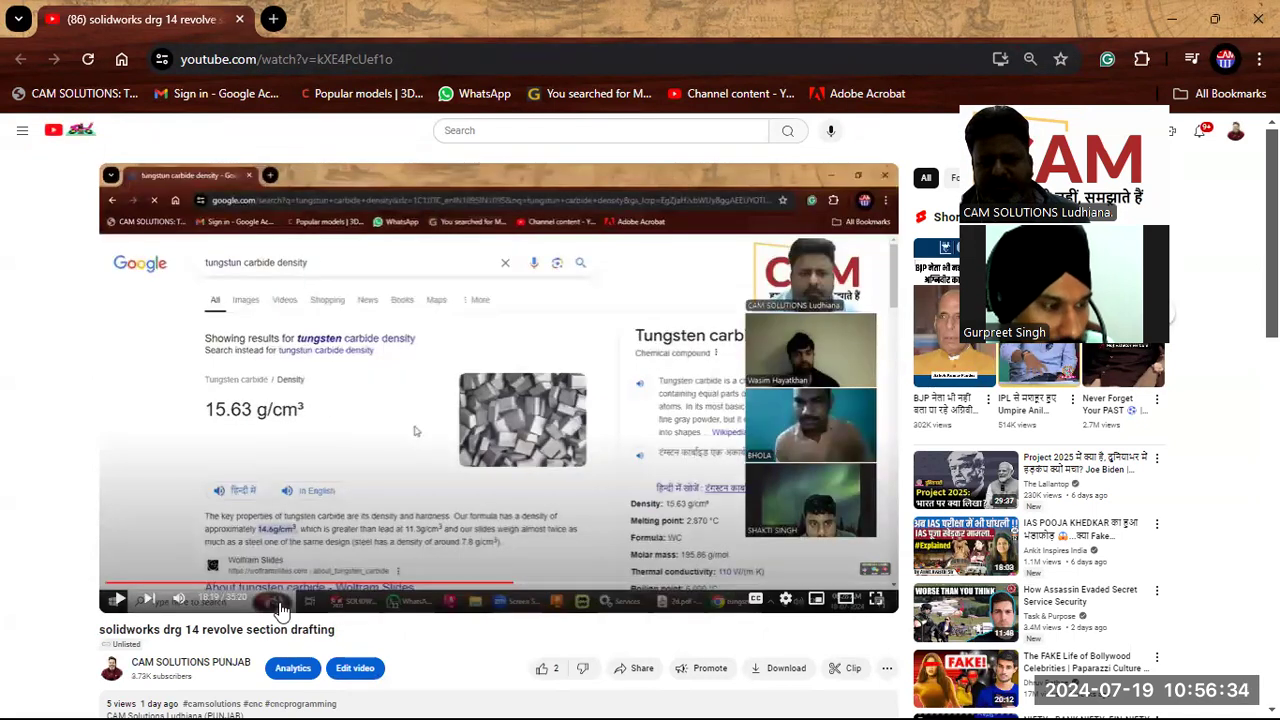
Step: Post the comment '18:19 find density' on the video
scroll(349, 505, "down", 4)
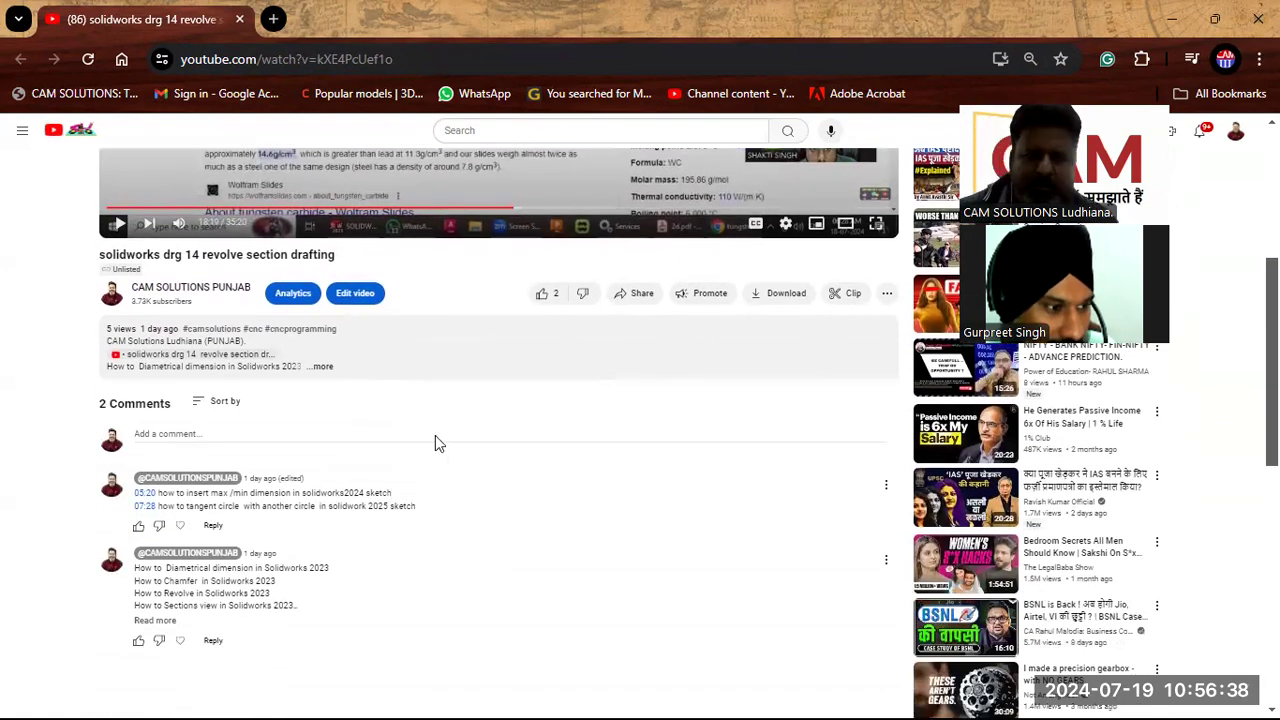
left_click(172, 430)
type("18:29 find density")
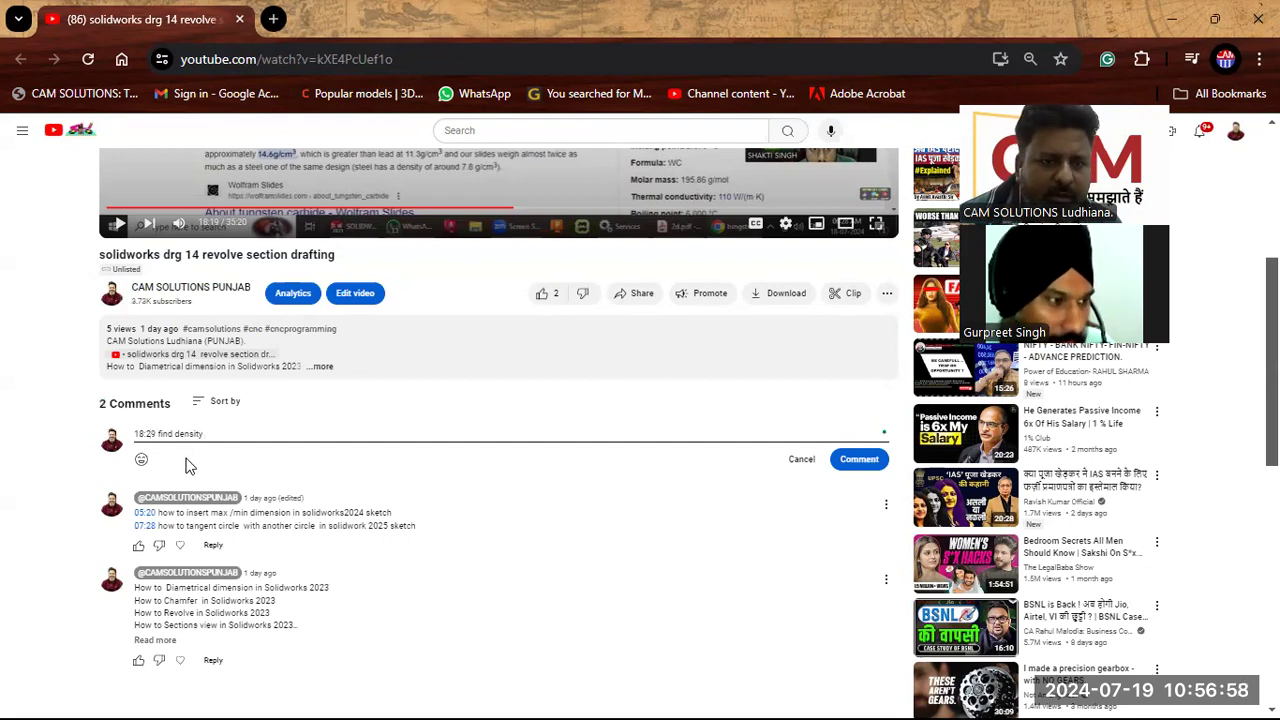
key("BackSpace")
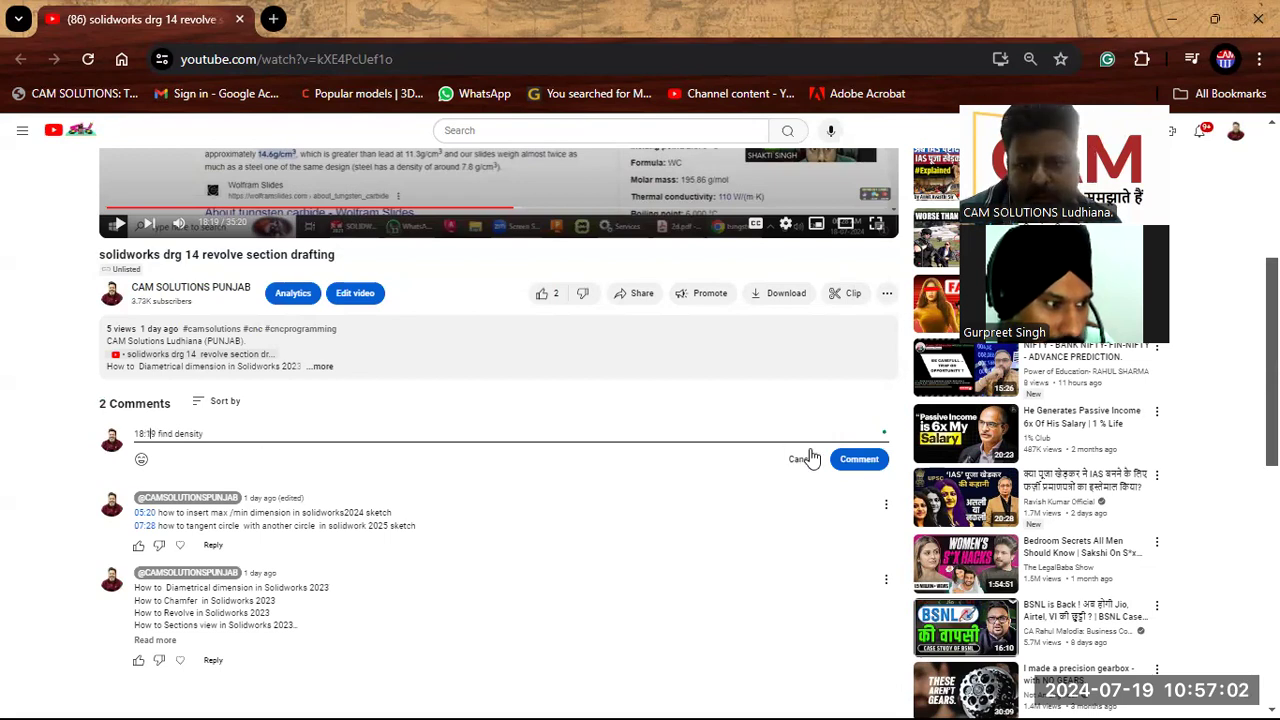
left_click(852, 462)
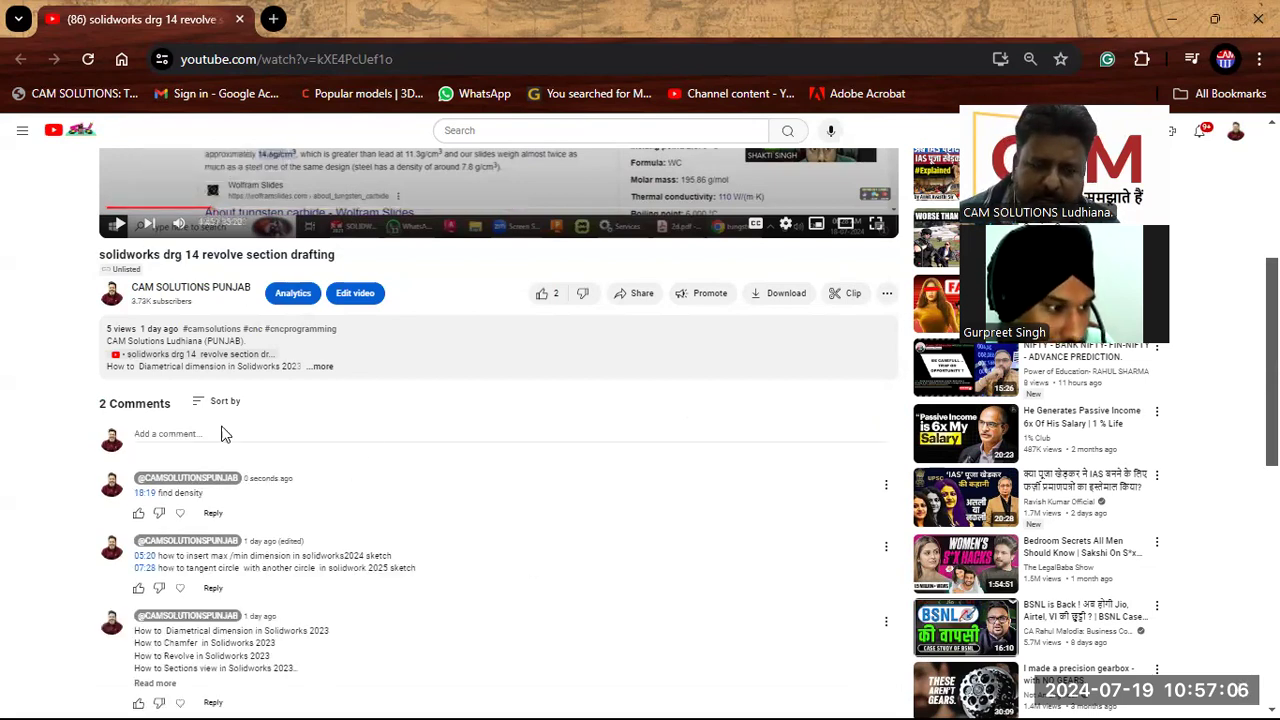
Step: Check the timestamp links in the video's comments by jumping to each marked time
scroll(416, 219, "up", 2)
scroll(360, 388, "down", 2)
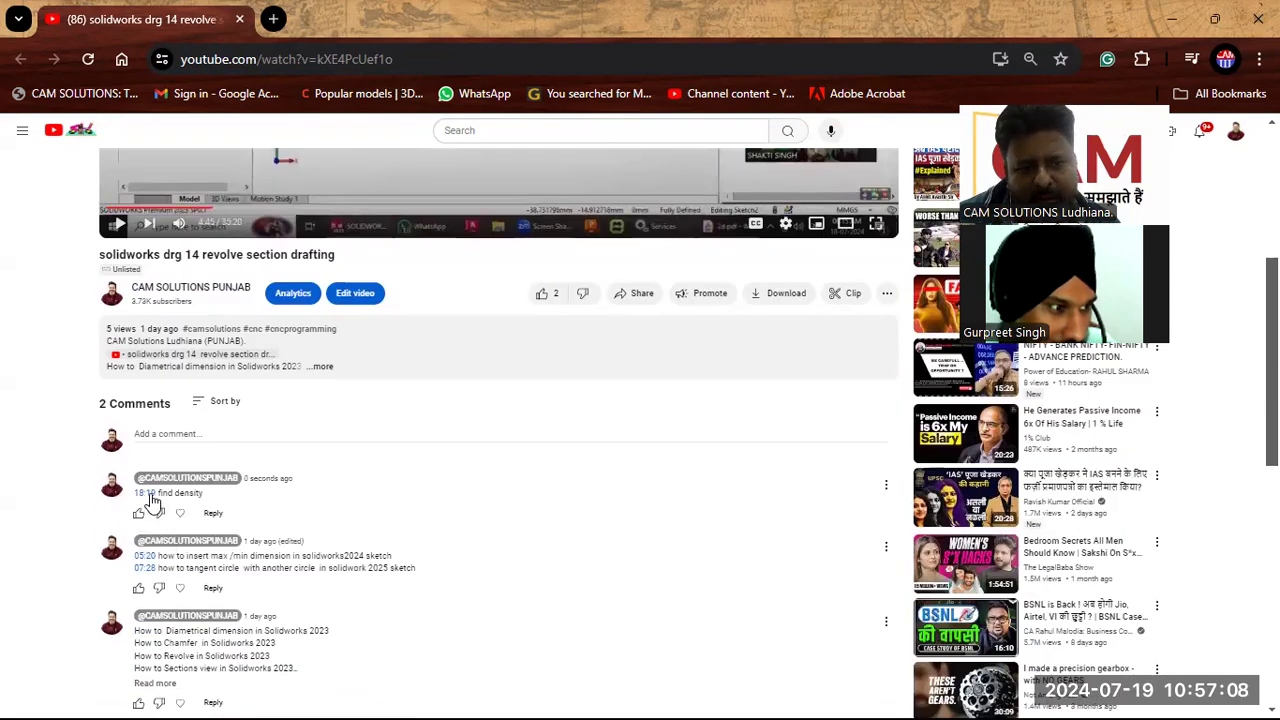
left_click(147, 494)
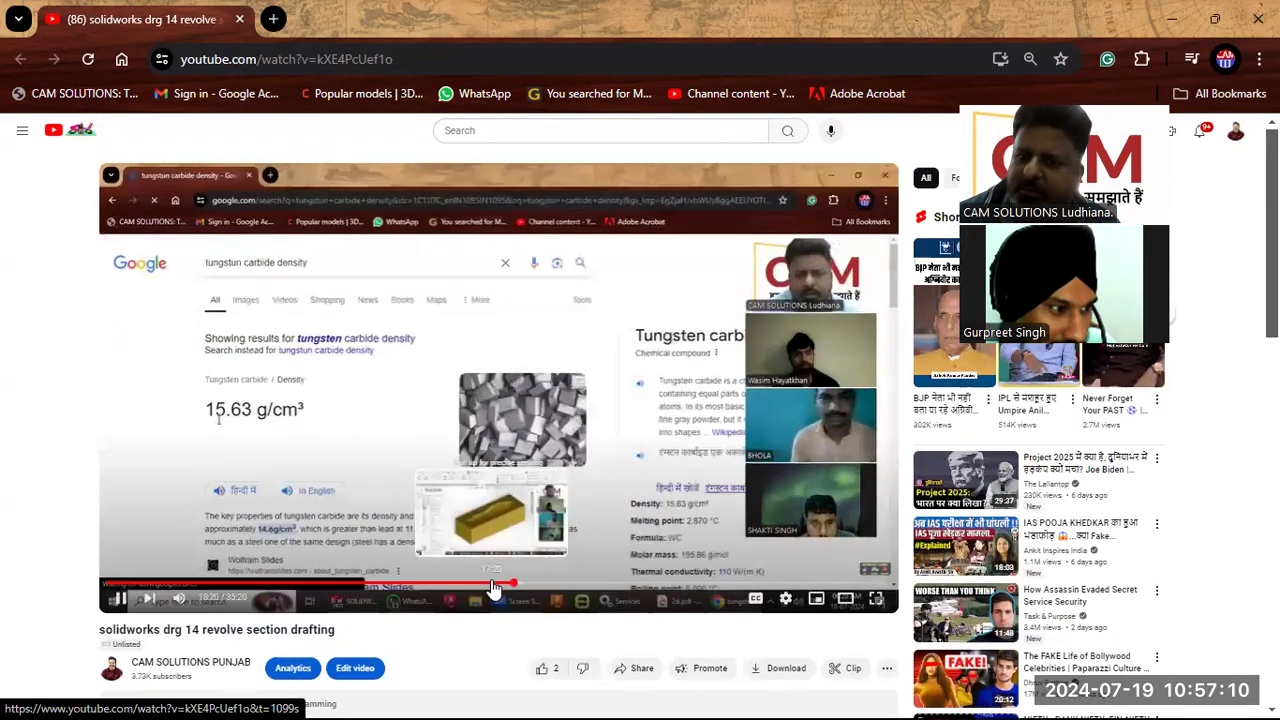
scroll(480, 566, "down", 5)
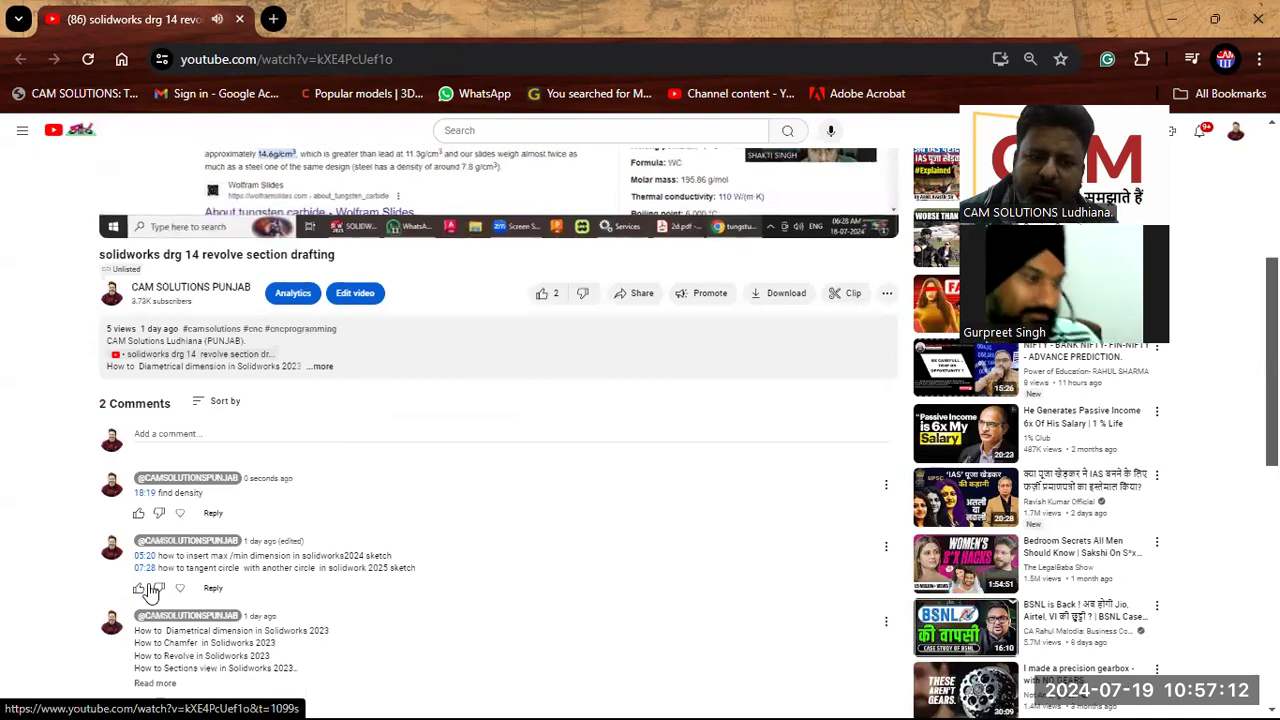
left_click(145, 567)
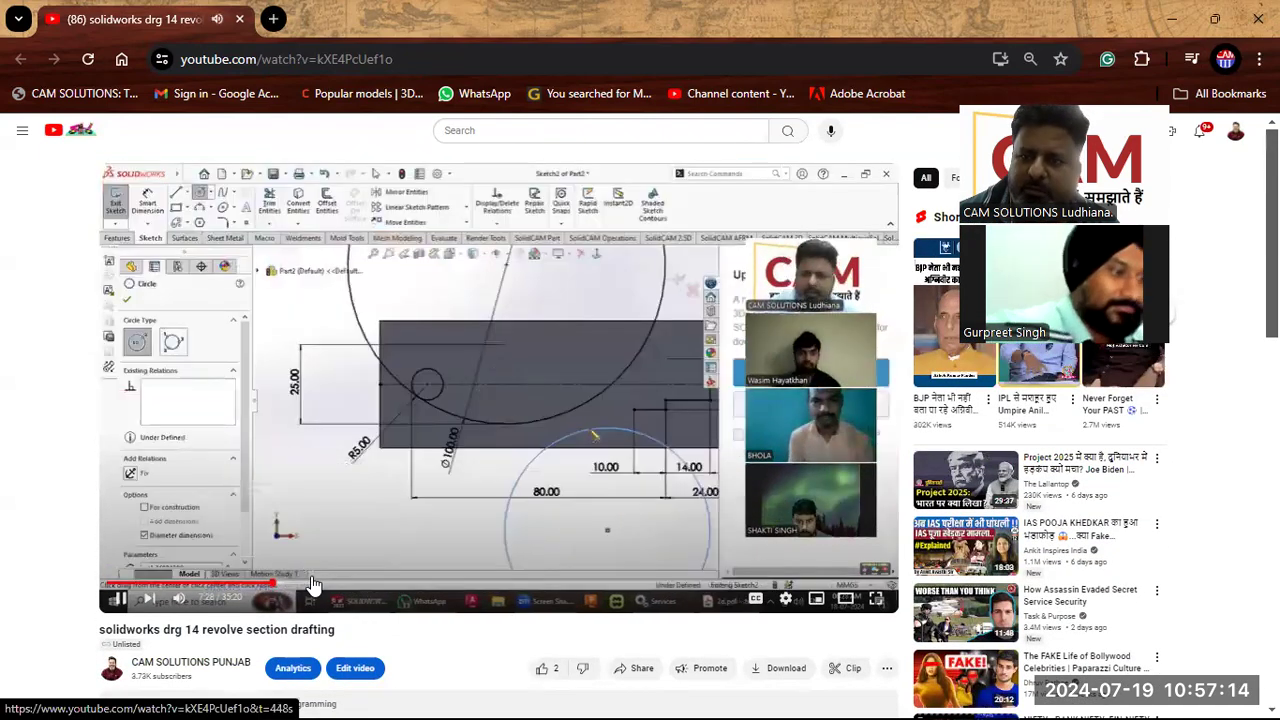
scroll(310, 582, "down", 5)
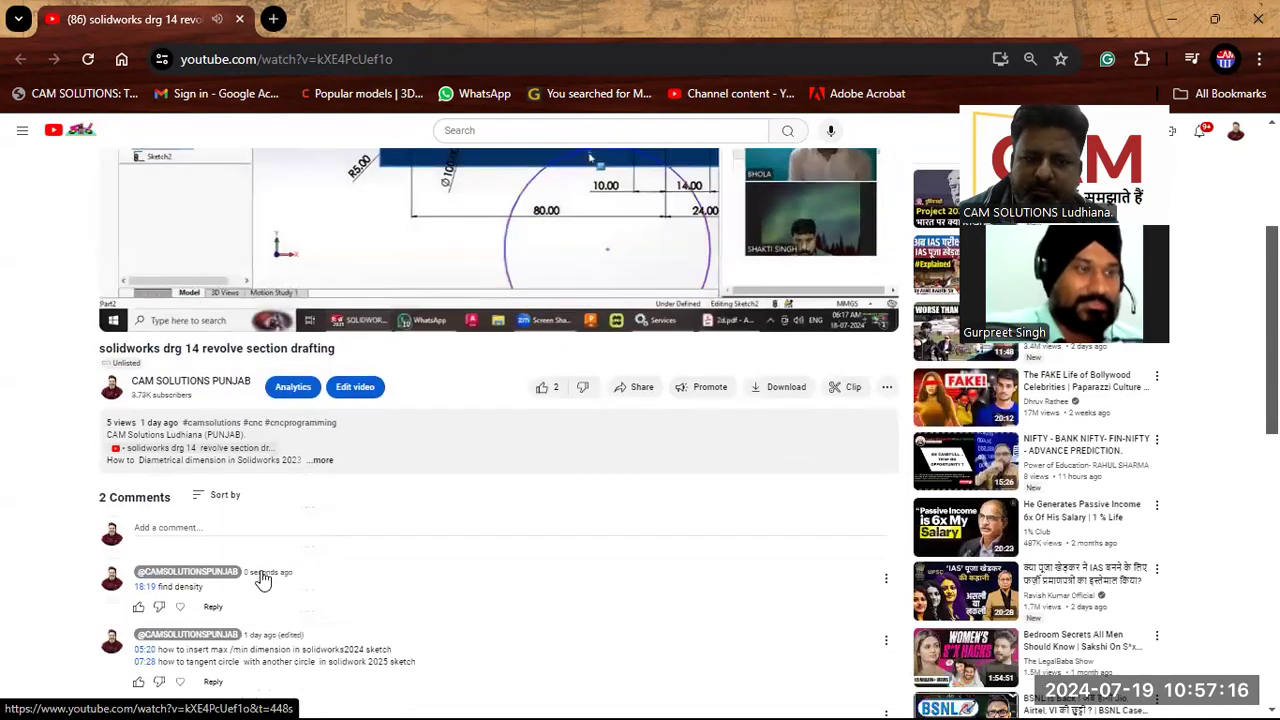
left_click(153, 561)
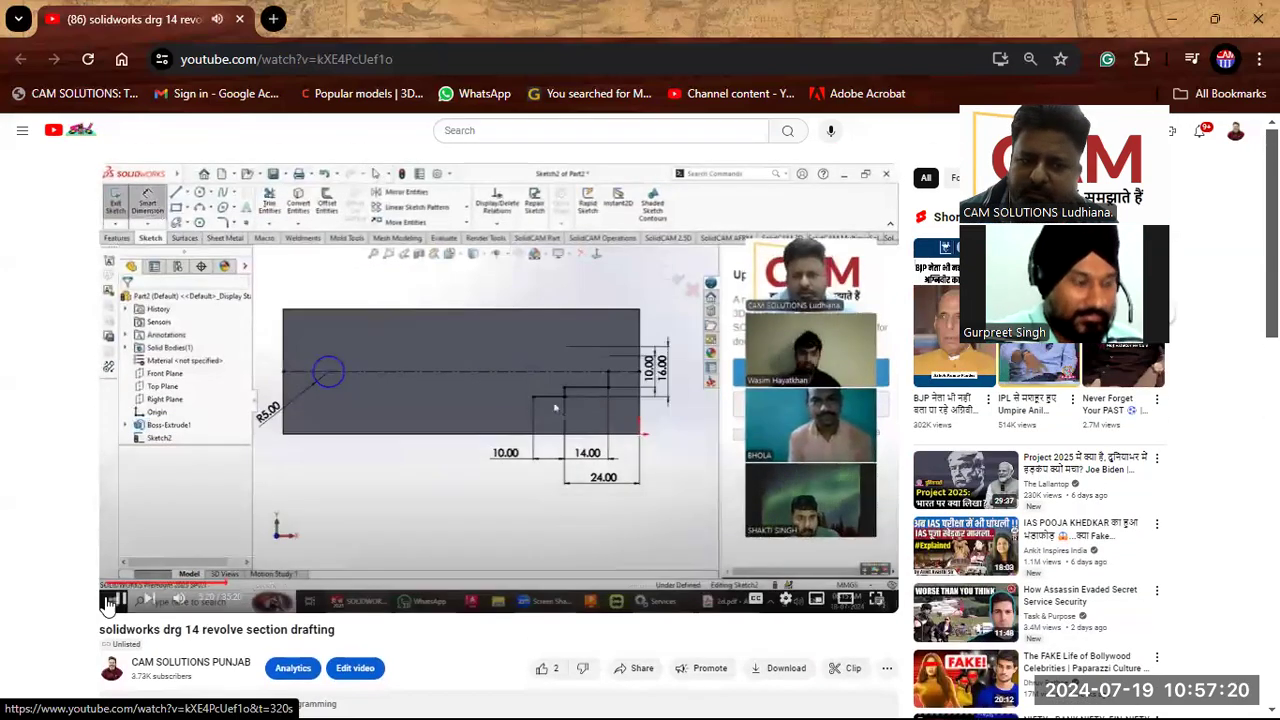
scroll(379, 474, "down", 1)
scroll(379, 474, "down", 5)
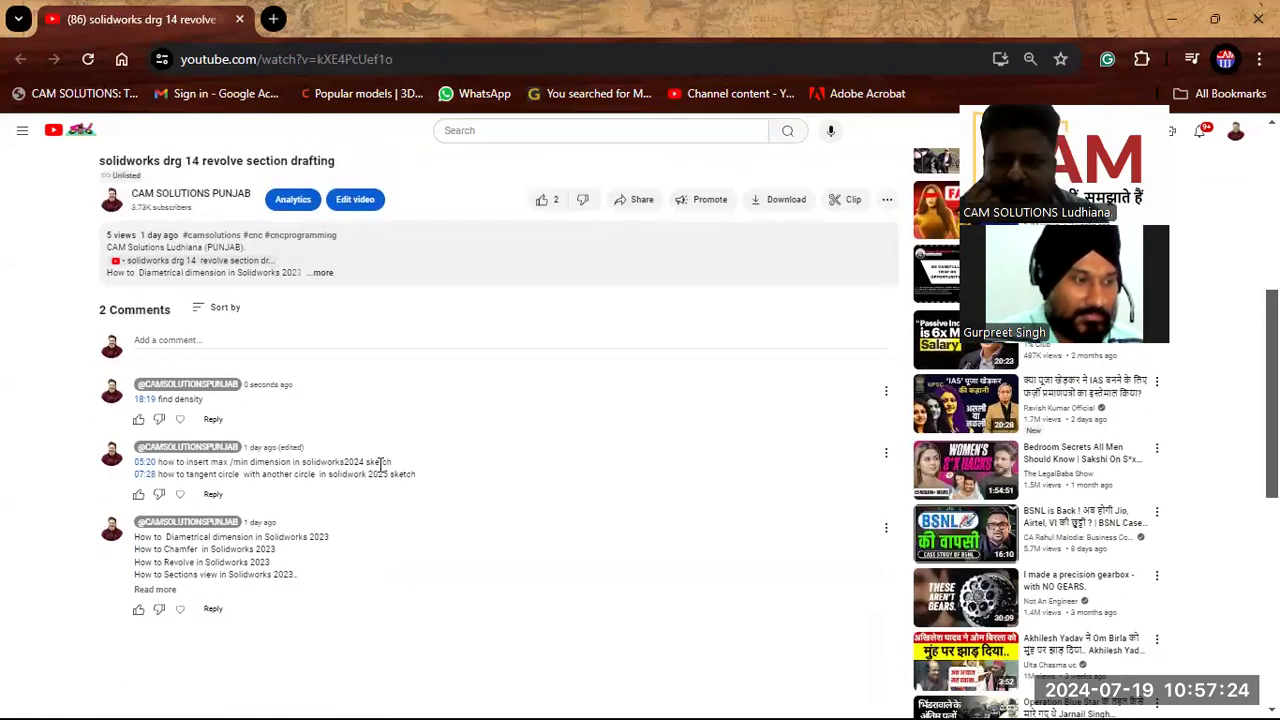
scroll(474, 440, "up", 2)
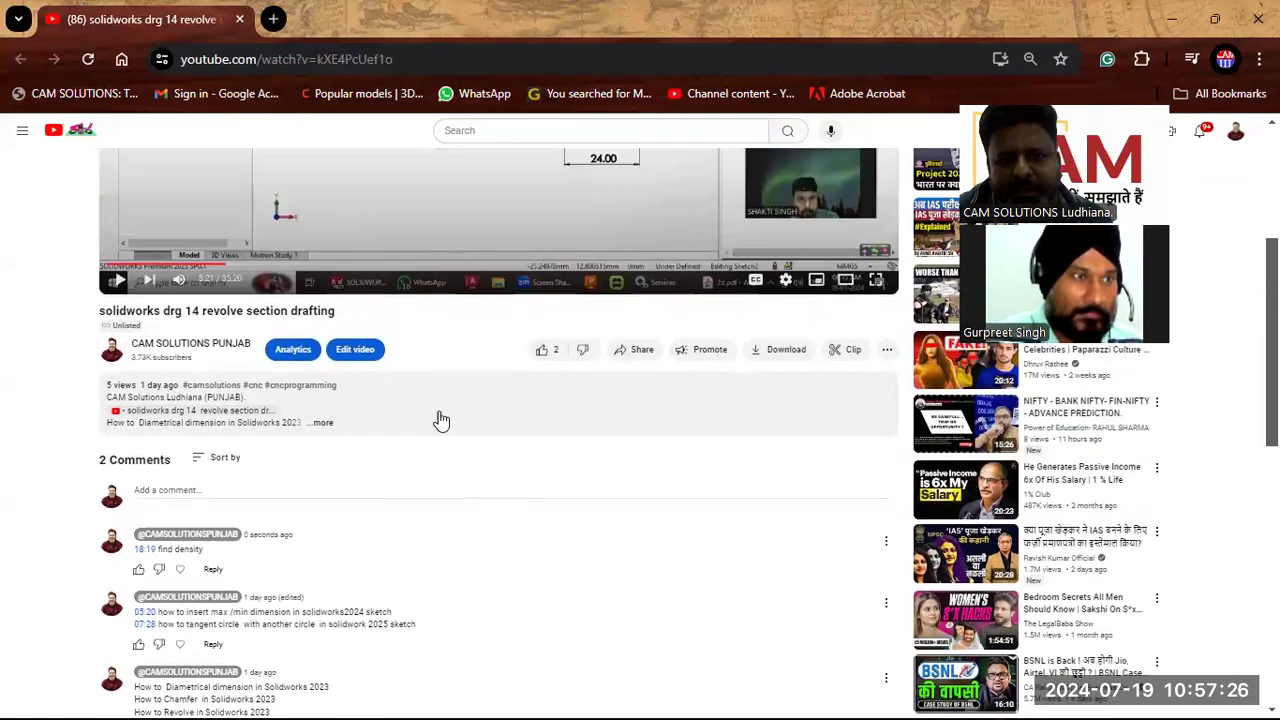
scroll(284, 620, "down", 3)
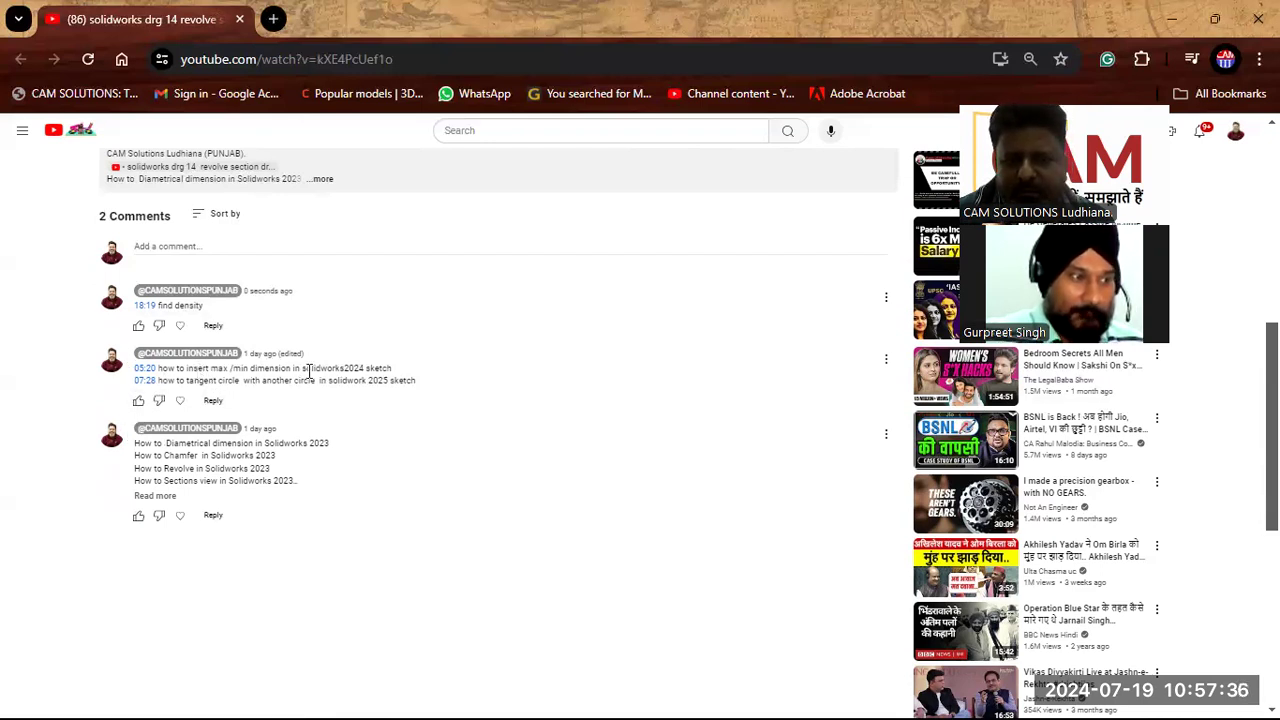
scroll(395, 378, "up", 1)
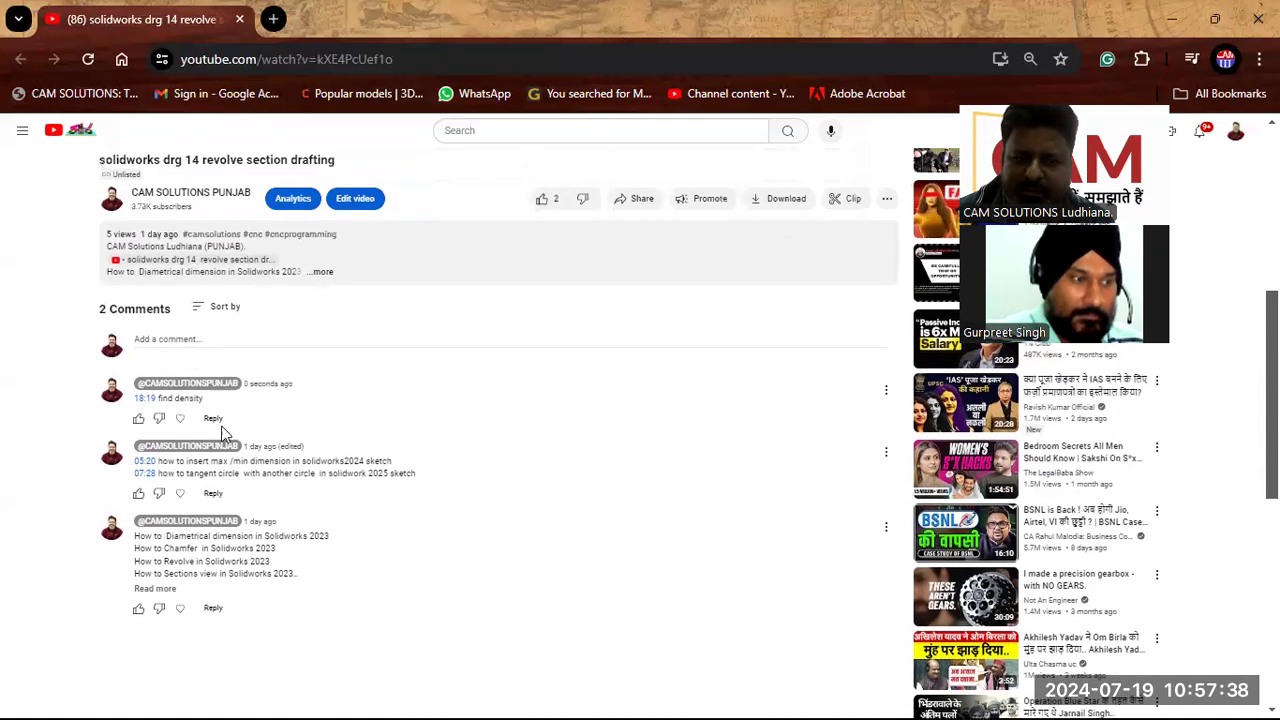
left_click(147, 458)
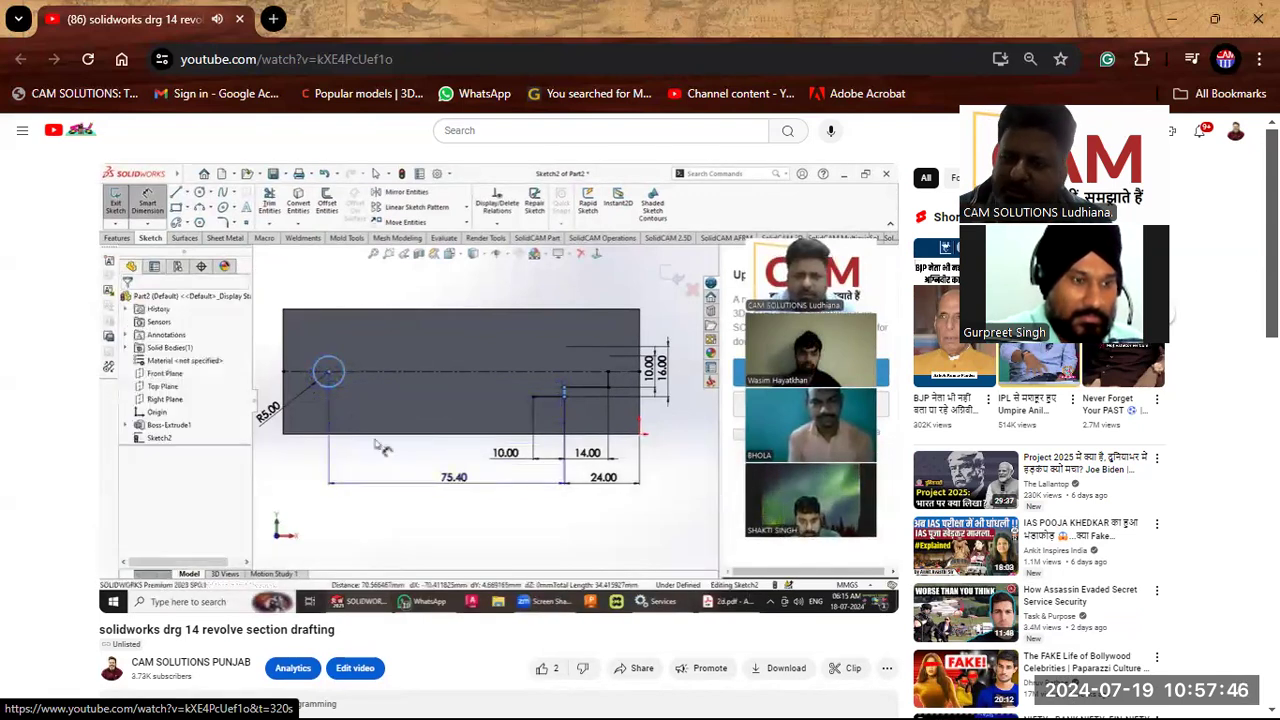
Step: Test the 05:20, 07:28 and 18:19 comment timestamps, pausing the video on the tungsten carbide density result
left_click(274, 490)
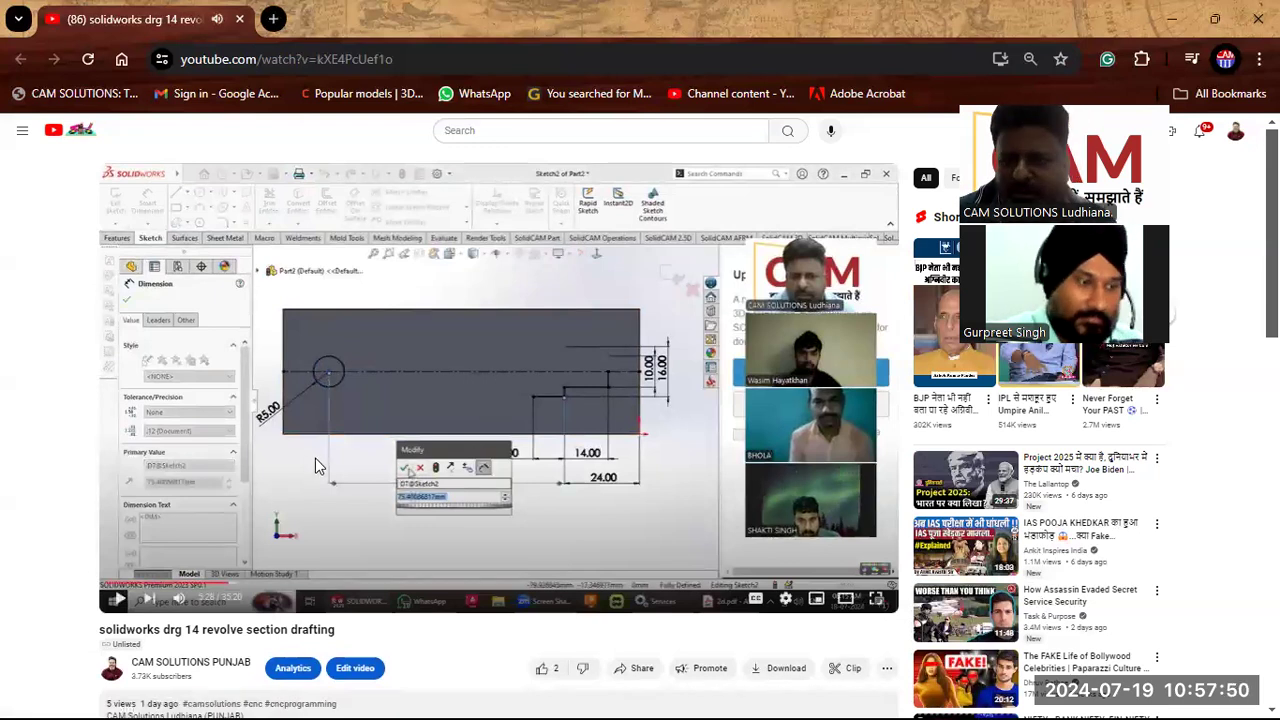
scroll(315, 458, "down", 1)
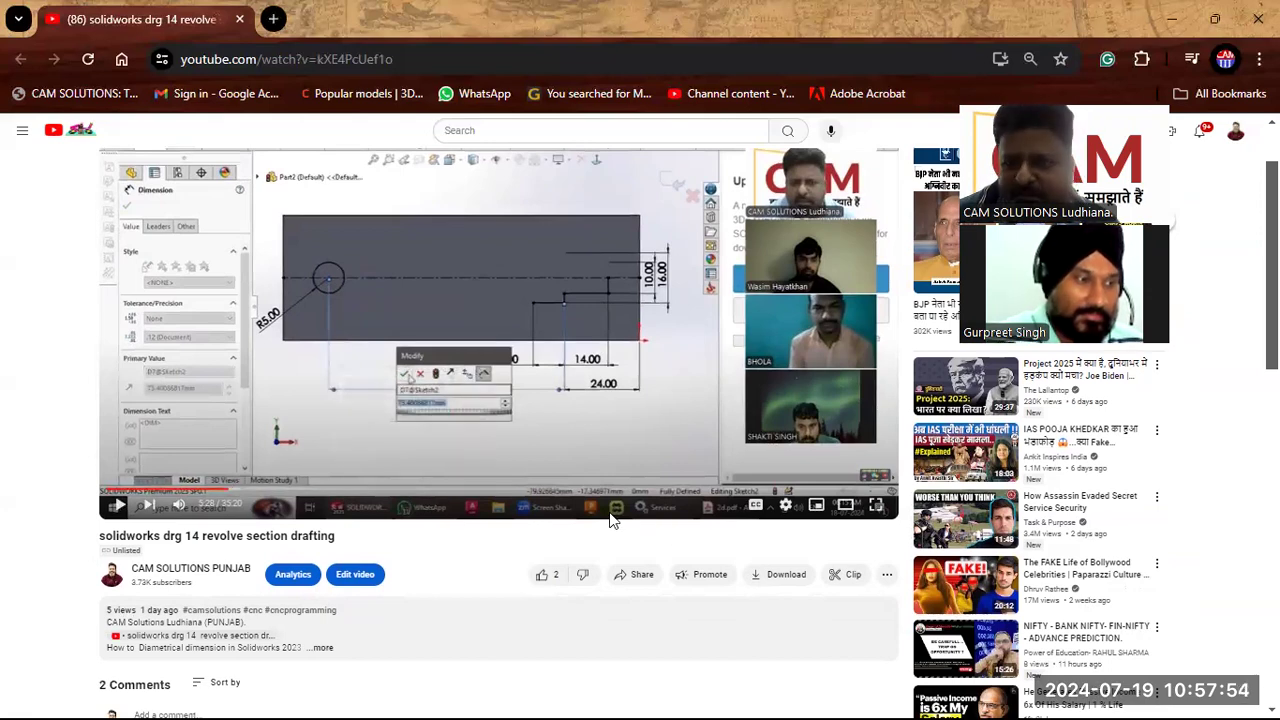
scroll(613, 520, "down", 2)
scroll(613, 520, "down", 1)
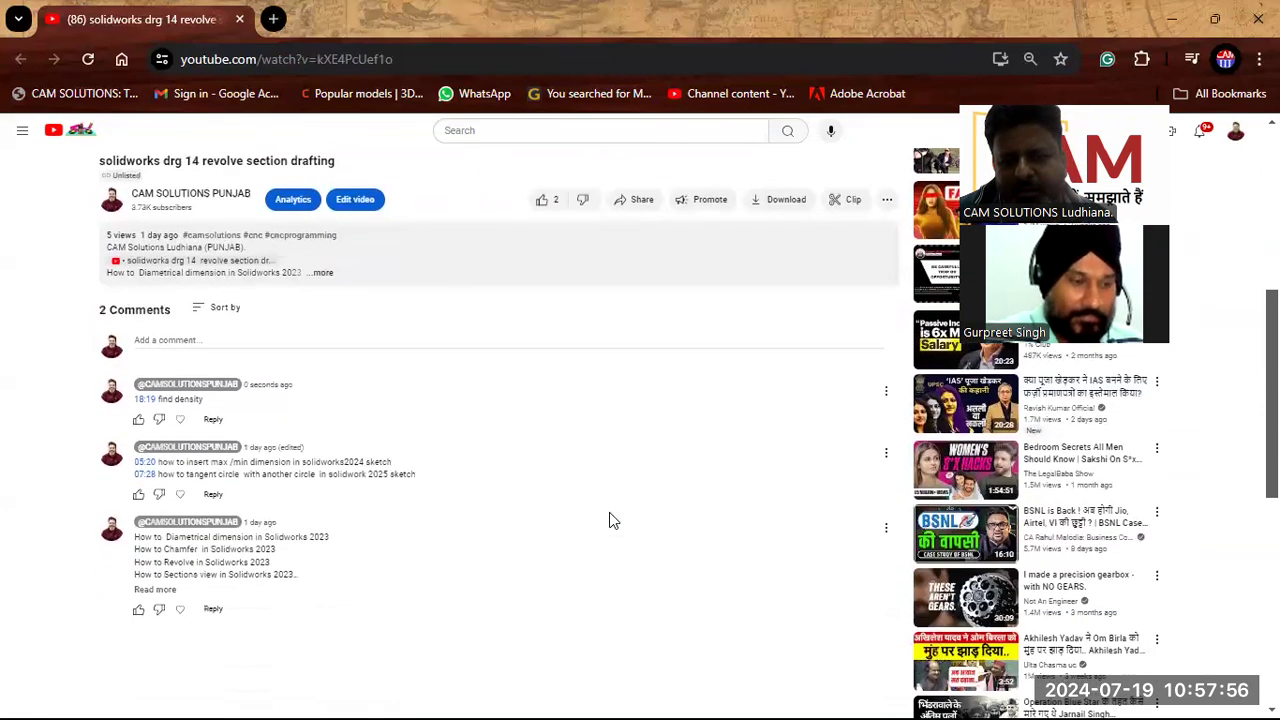
left_click(145, 462)
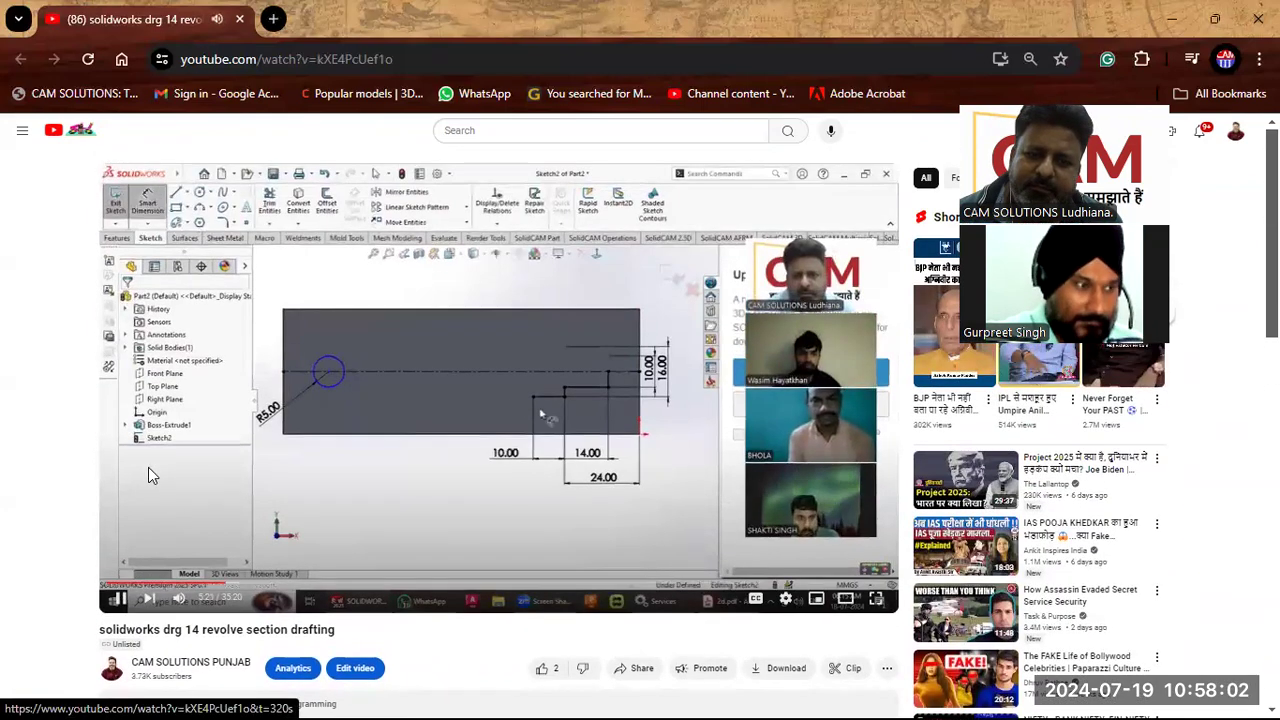
scroll(148, 470, "down", 5)
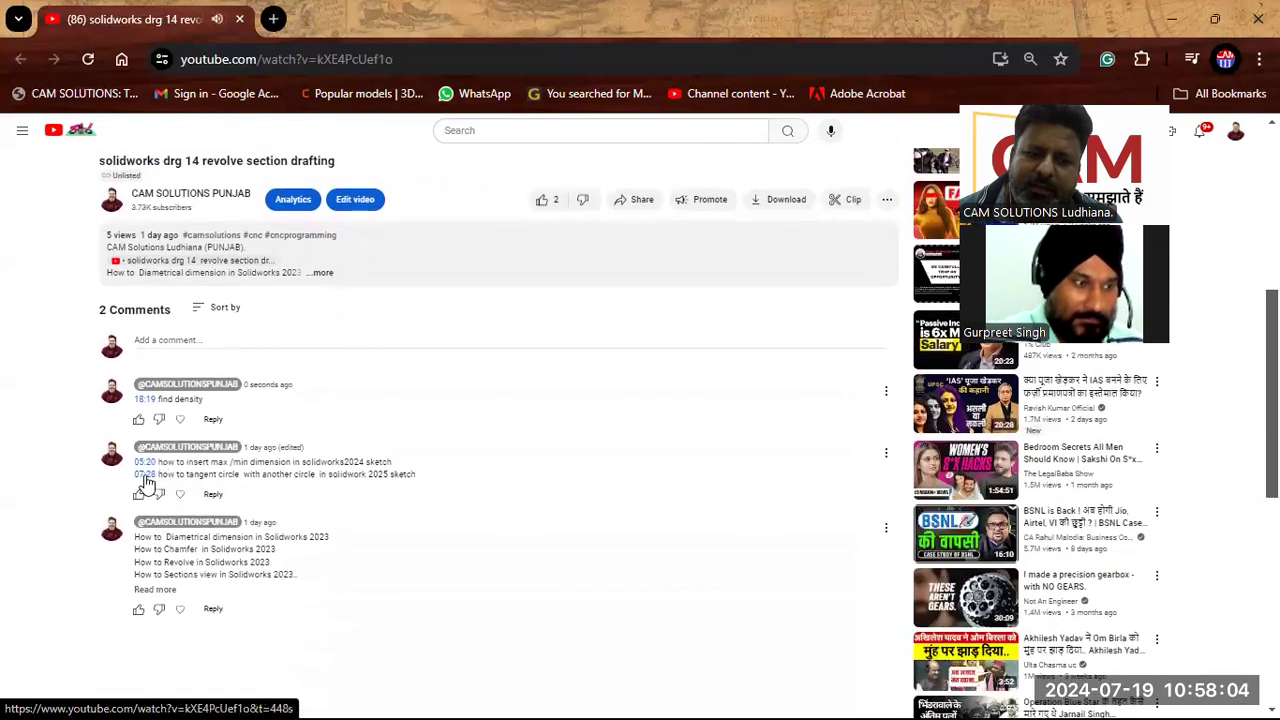
left_click(144, 474)
scroll(144, 476, "down", 3)
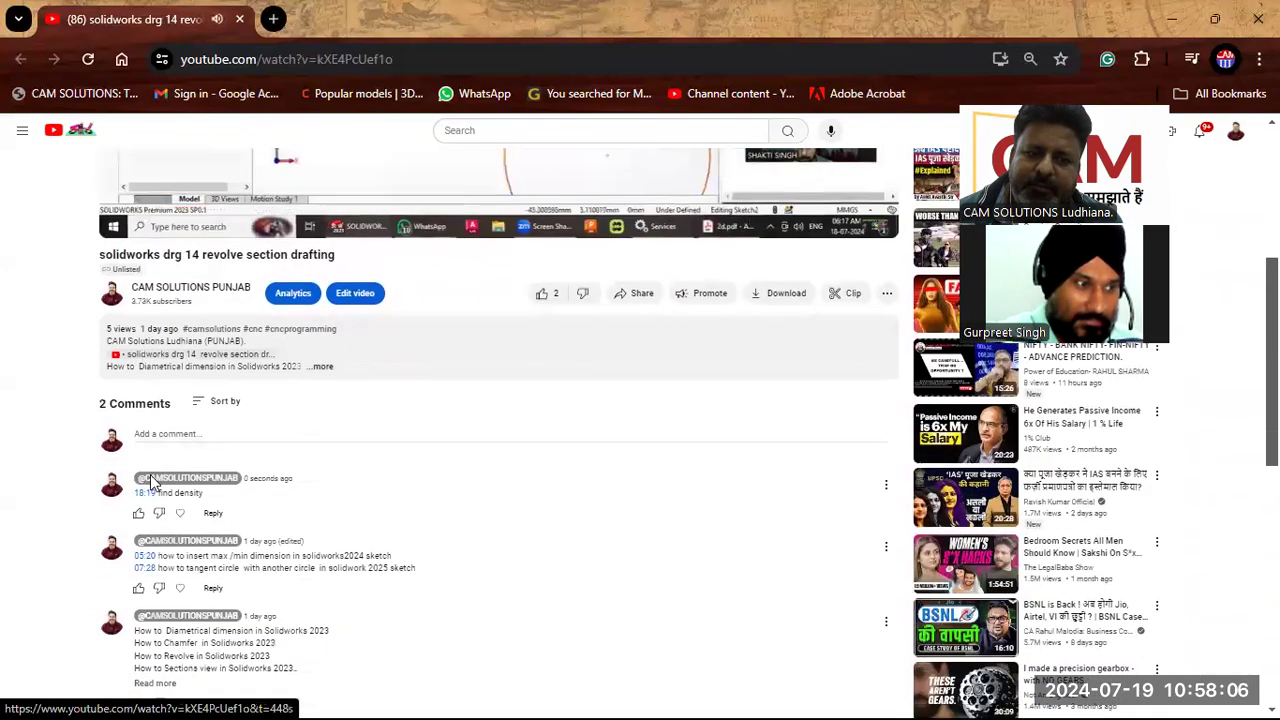
left_click(146, 492)
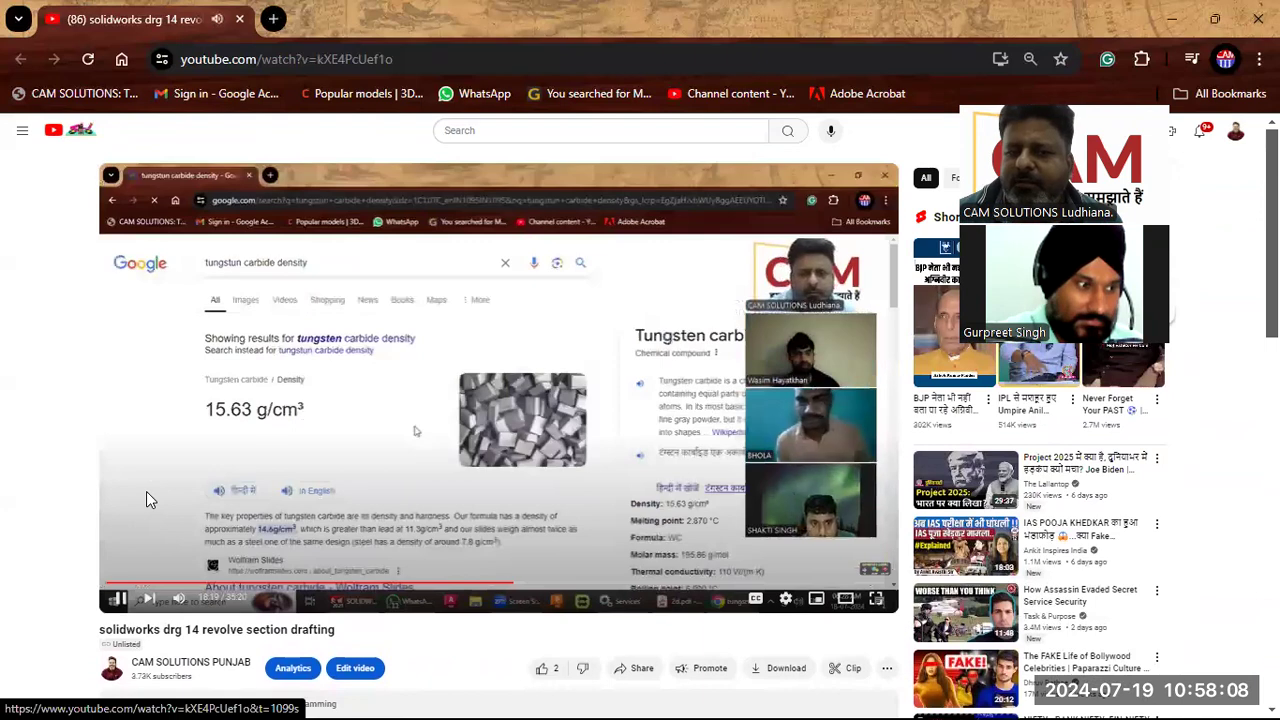
left_click(285, 431)
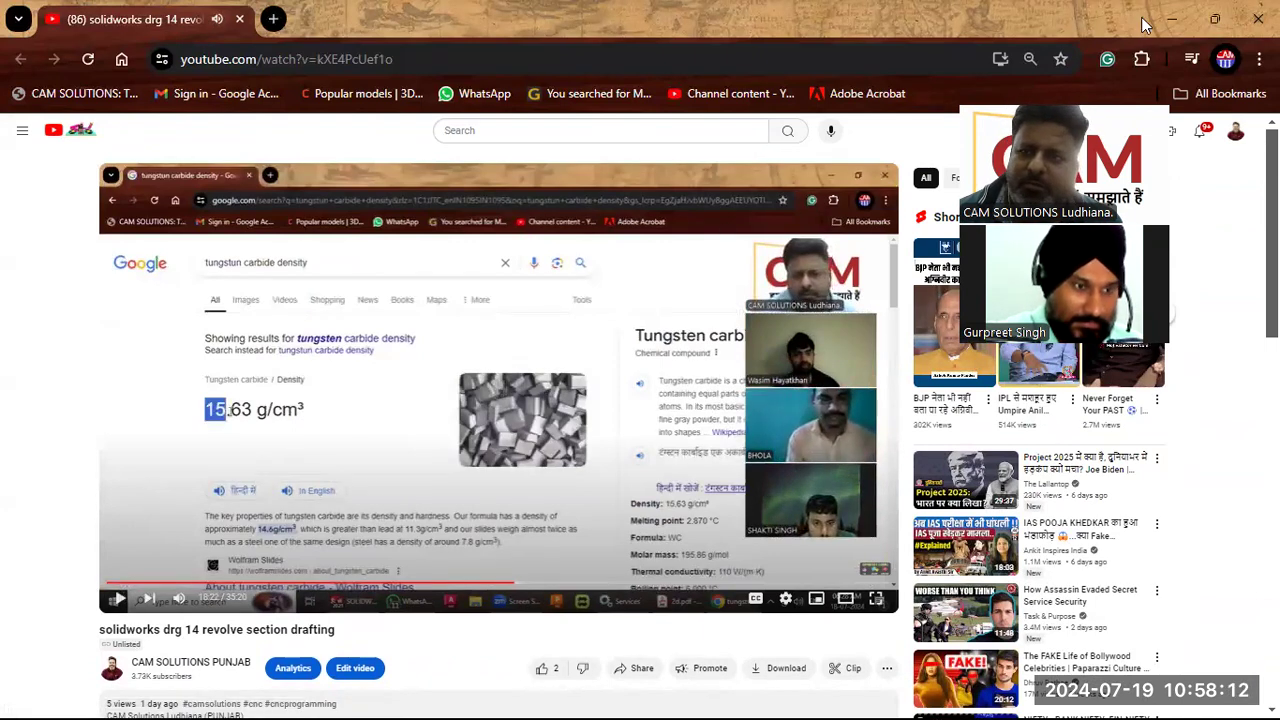
left_click(1171, 19)
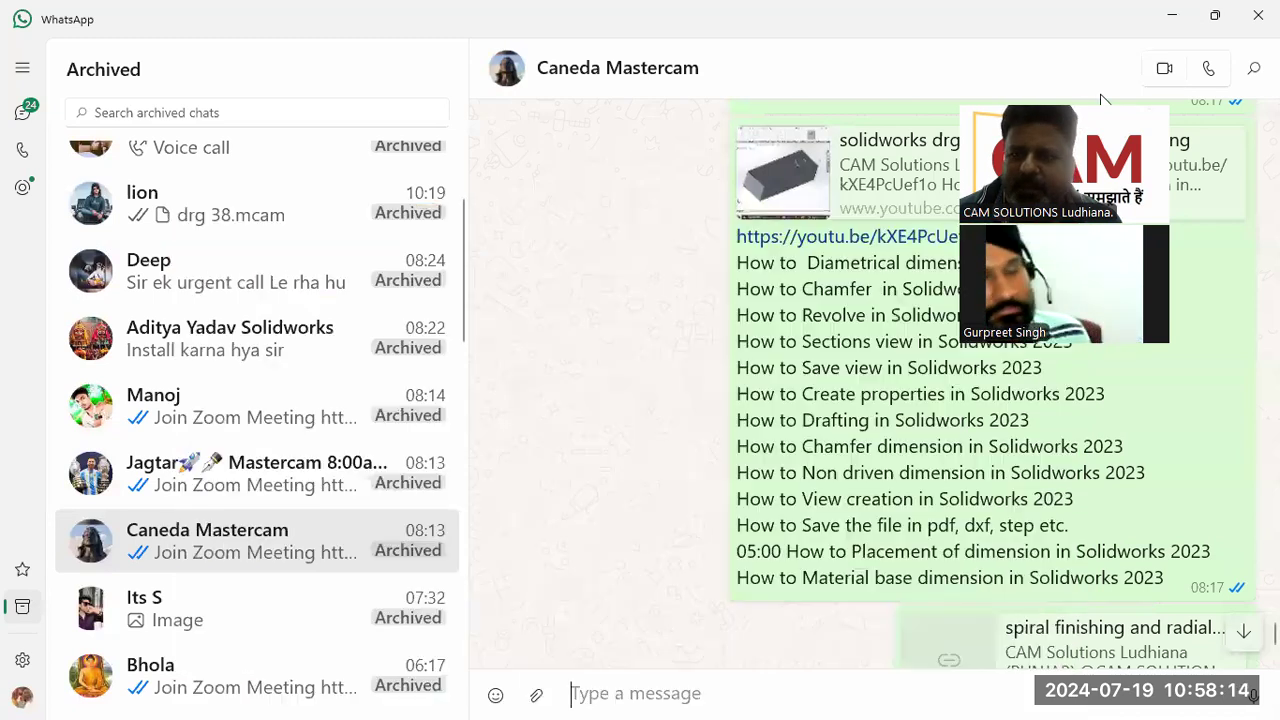
left_click_drag(1100, 100, 587, 160)
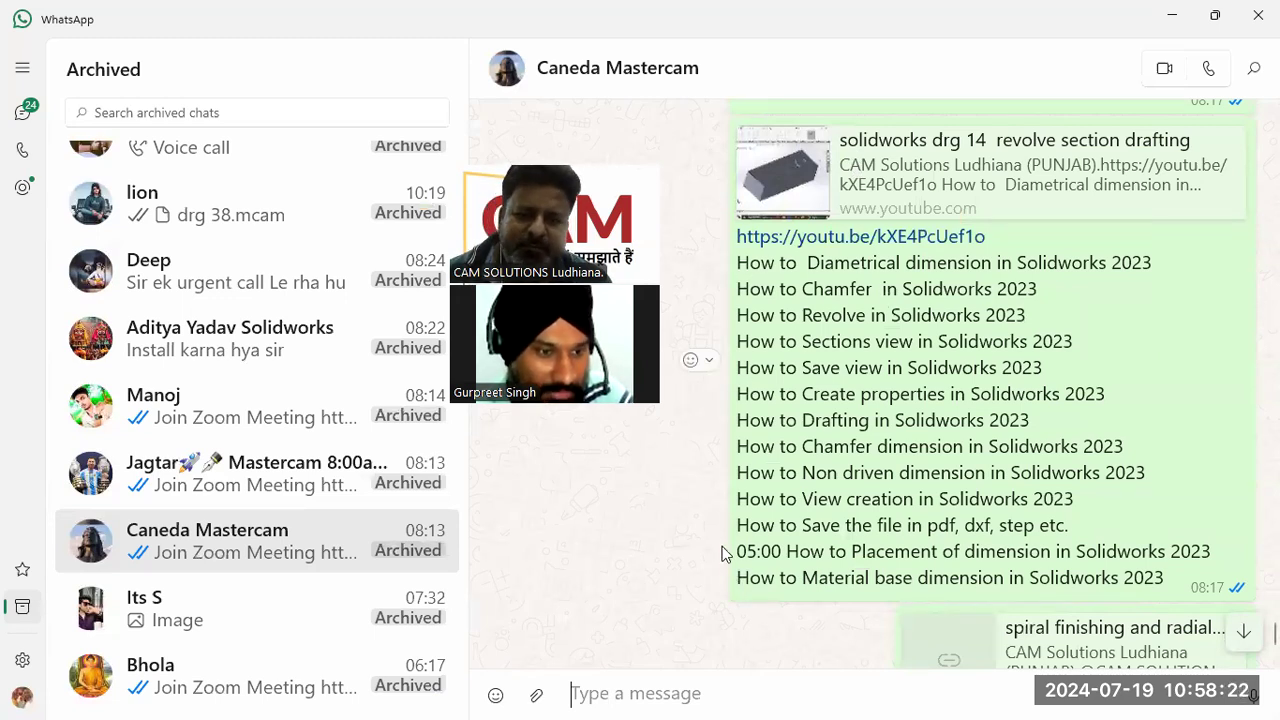
left_click(1170, 17)
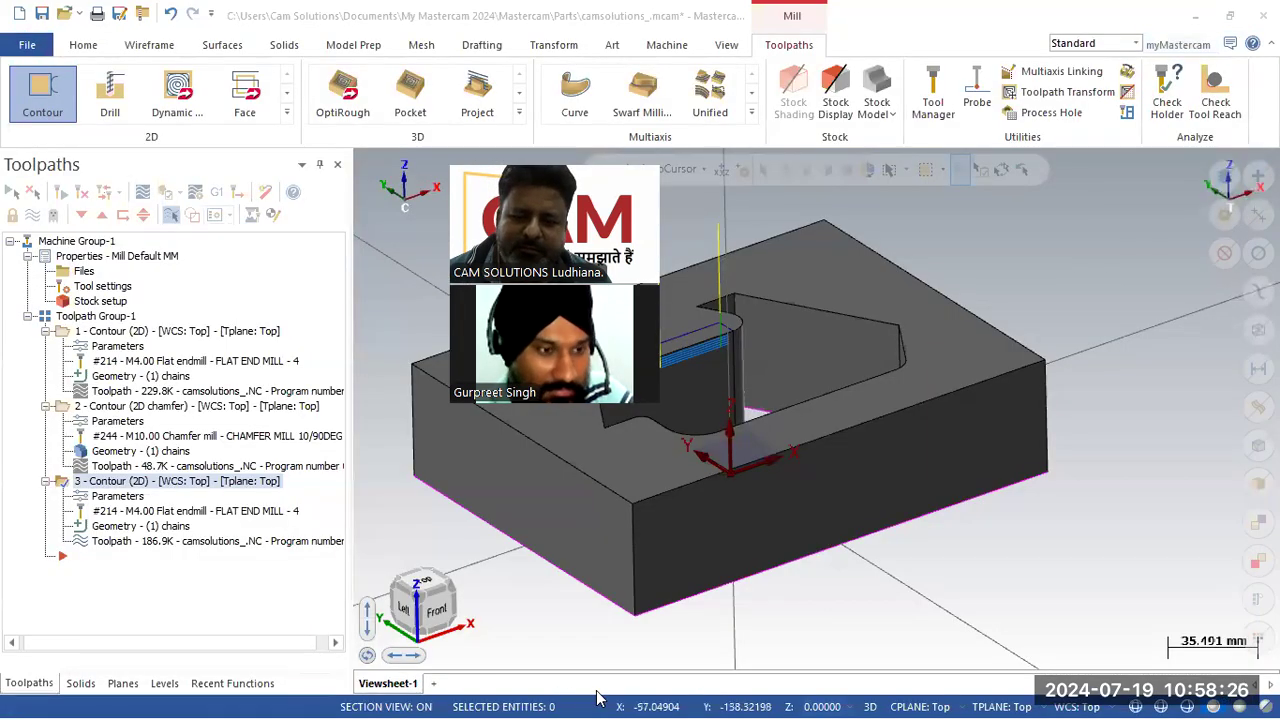
key("alt+Tab")
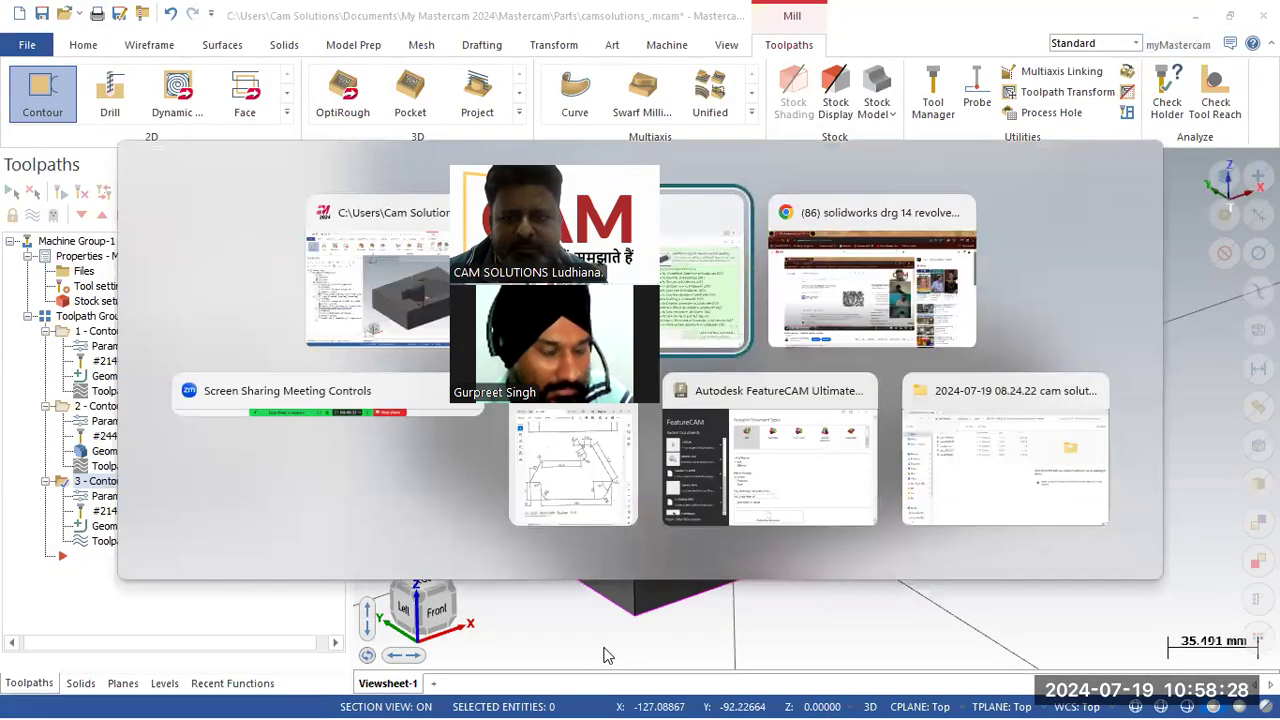
left_click(1008, 294)
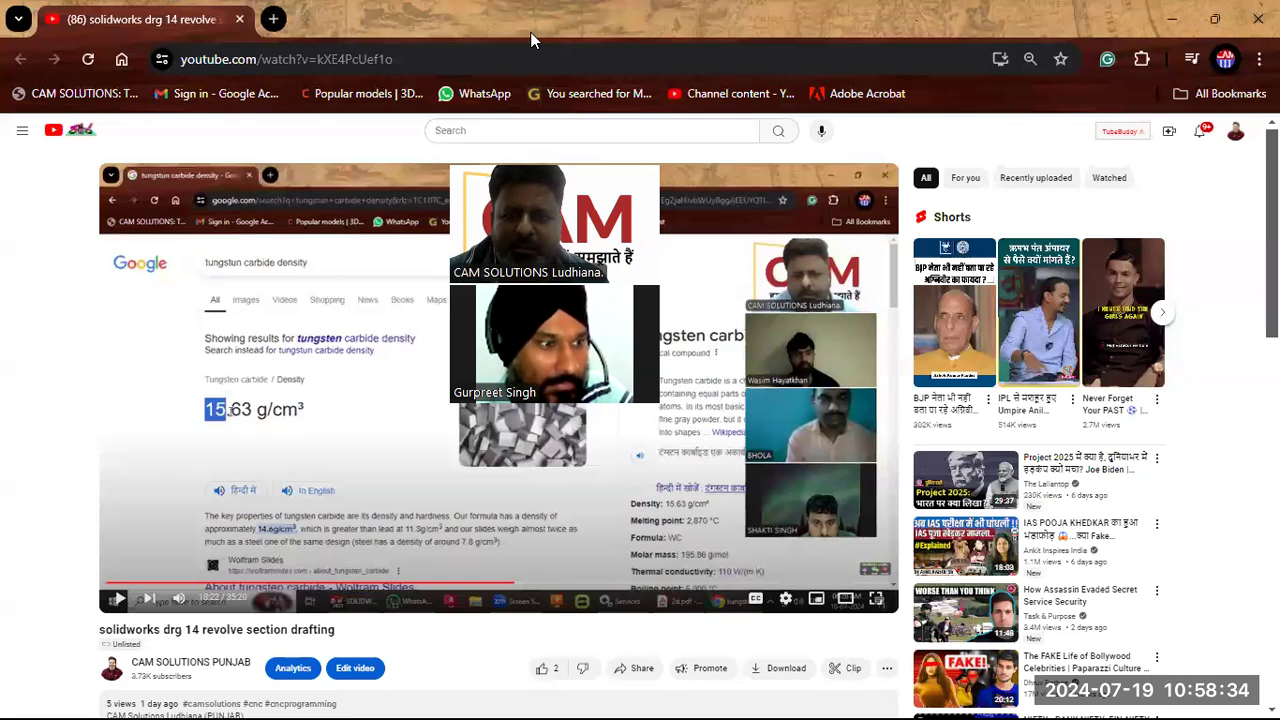
Step: Open a new browser tab and open the 'CAM Solutions Punjab Mastercam 2025' document in Google Docs
key("ctrl+t")
left_click(1203, 143)
scroll(1091, 480, "down", 5)
left_click(1107, 544)
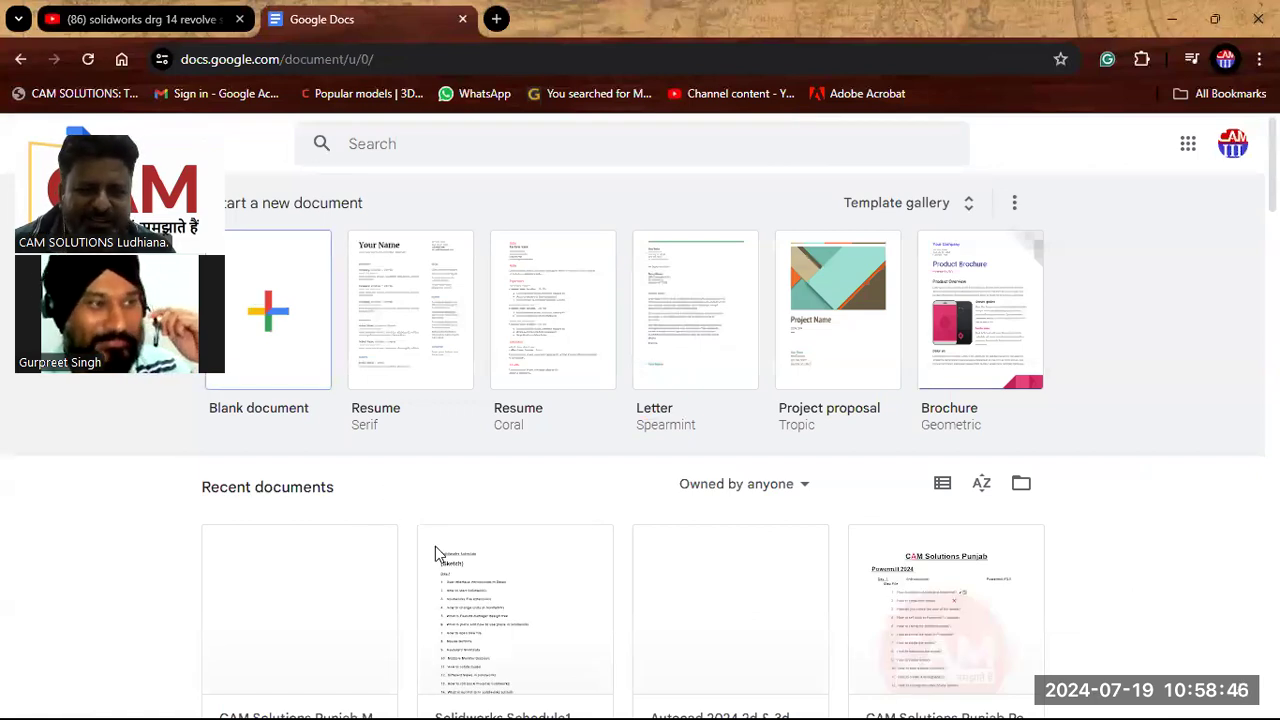
scroll(435, 546, "down", 1)
left_click(357, 467)
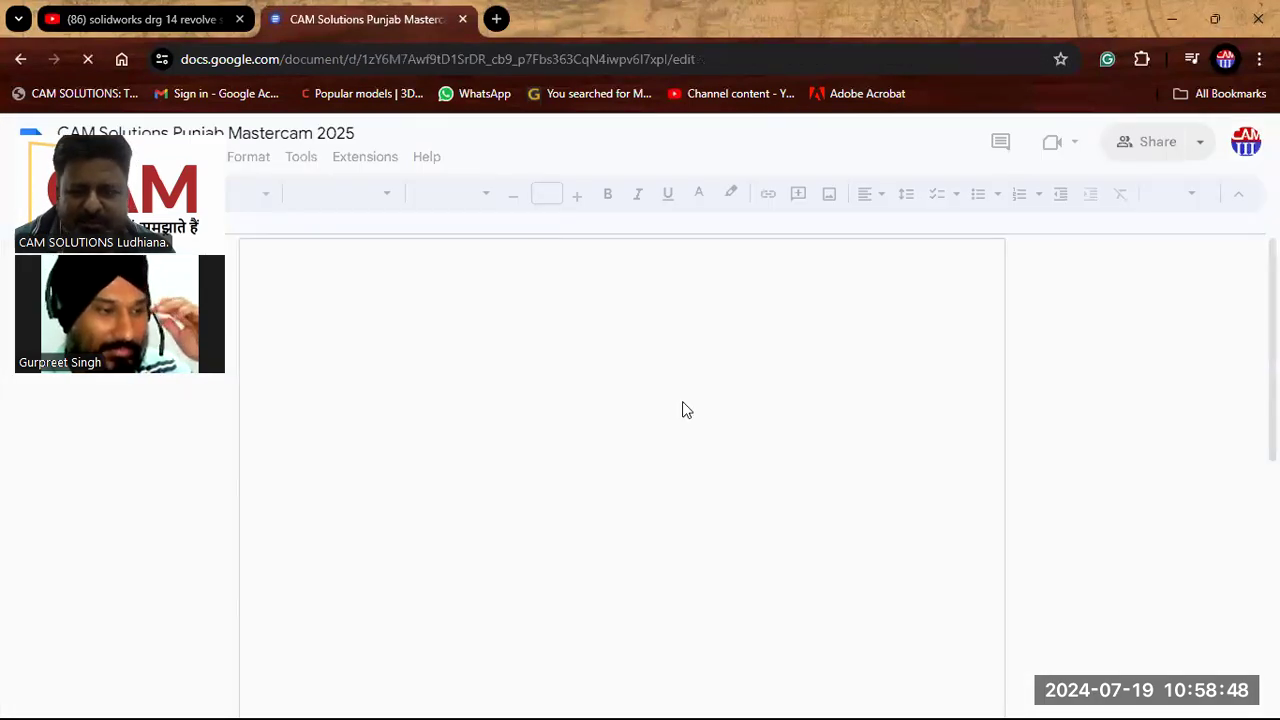